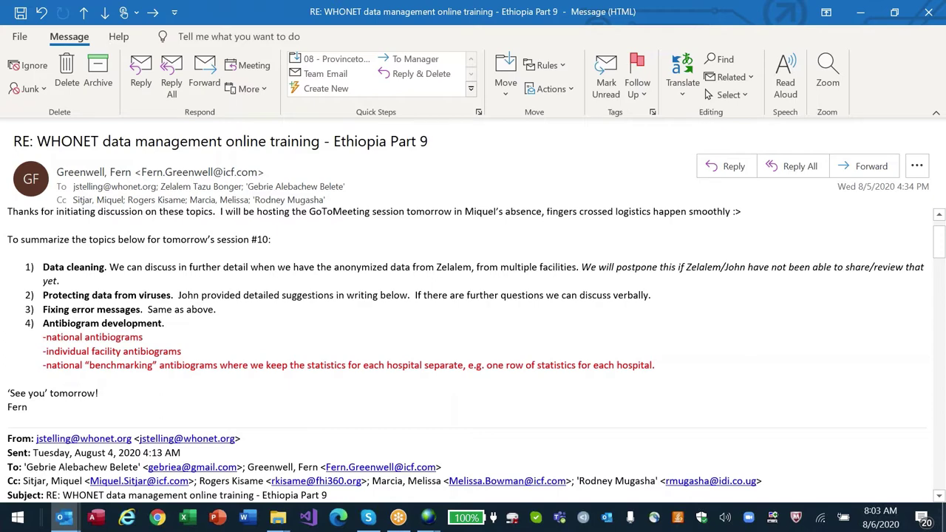
# Step: Switch to WHONET and accept the W0195WHO.TST data file selection, returning to the main window
pyautogui.hotkey('alt', 'Tab')
pyautogui.hotkey('alt', 'Tab')
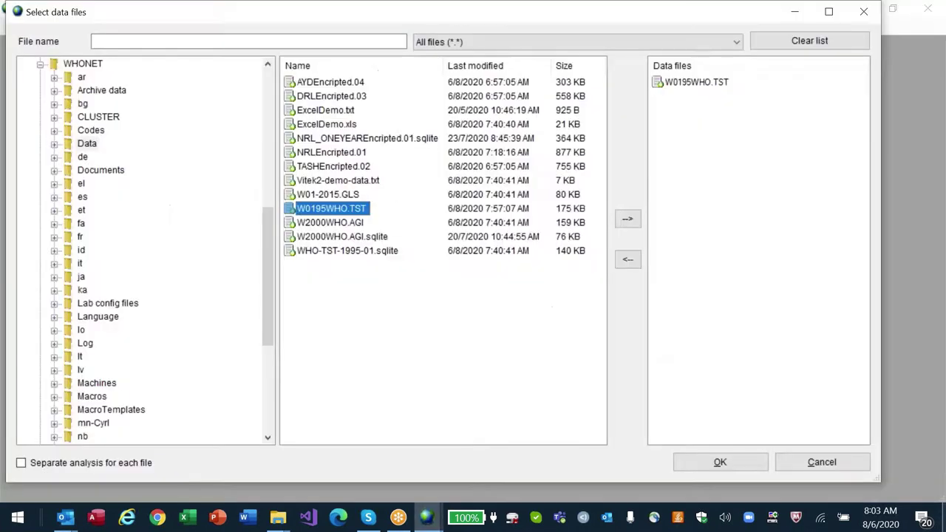
pyautogui.press('Return')
pyautogui.press('Return')
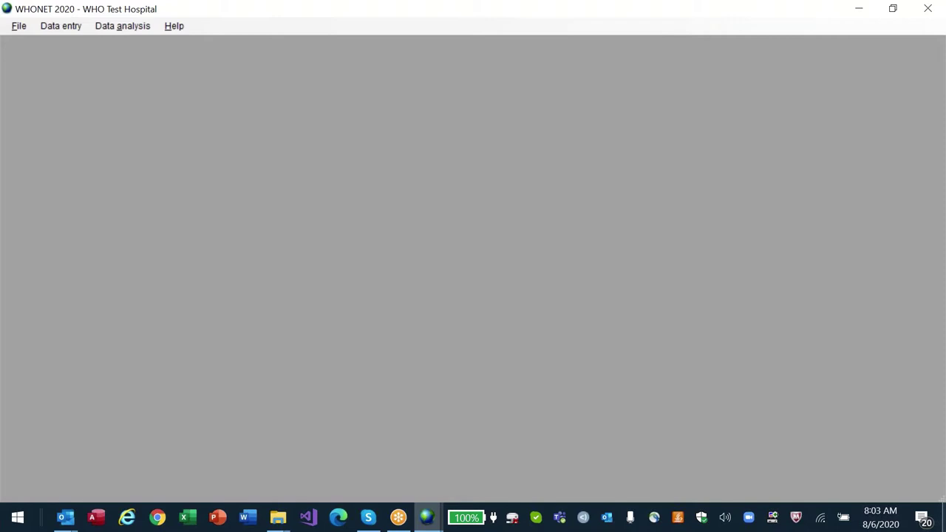
# Step: Open the WHONET Configuration at the file locations and select the path of the Data folder
pyautogui.hotkey('alt', 'f')
pyautogui.press('Down')
pyautogui.press('Down')
pyautogui.press('Down')
pyautogui.press('Down')
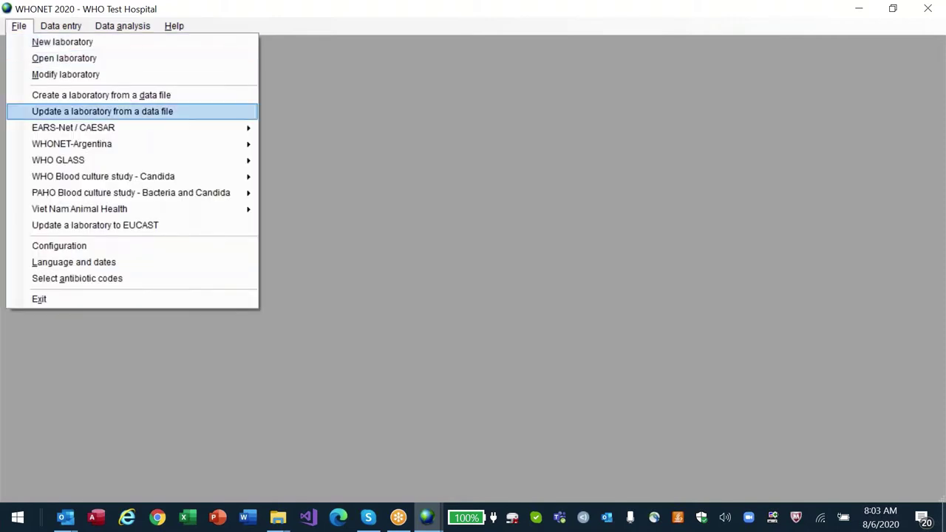
pyautogui.press('Down')
pyautogui.press('Down')
pyautogui.press('Down')
pyautogui.press('Down')
pyautogui.press('Down')
pyautogui.press('Down')
pyautogui.press('Down')
pyautogui.press('Down')
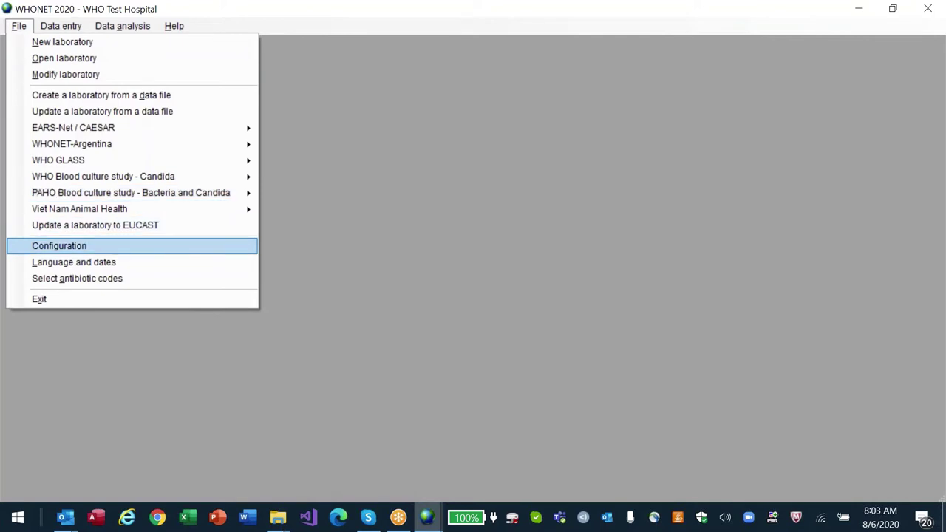
pyautogui.press('Return')
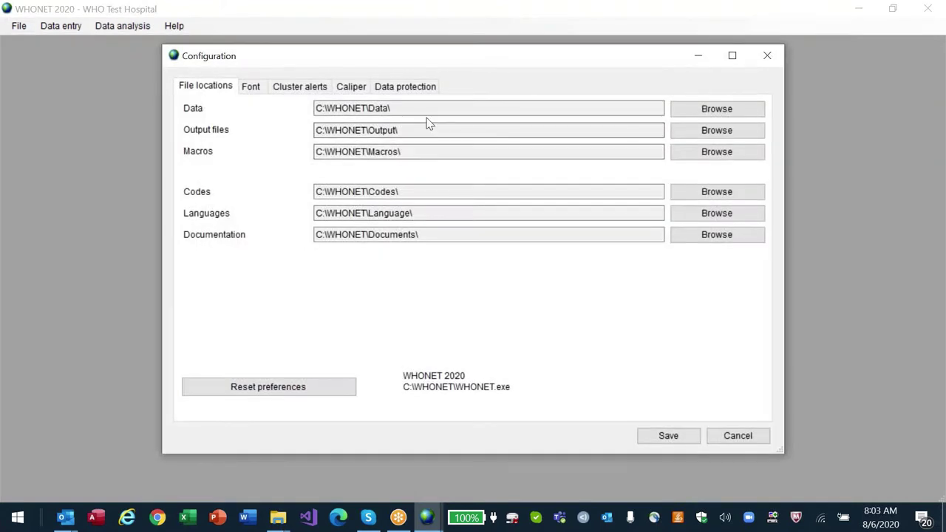
pyautogui.doubleClick(355, 108)
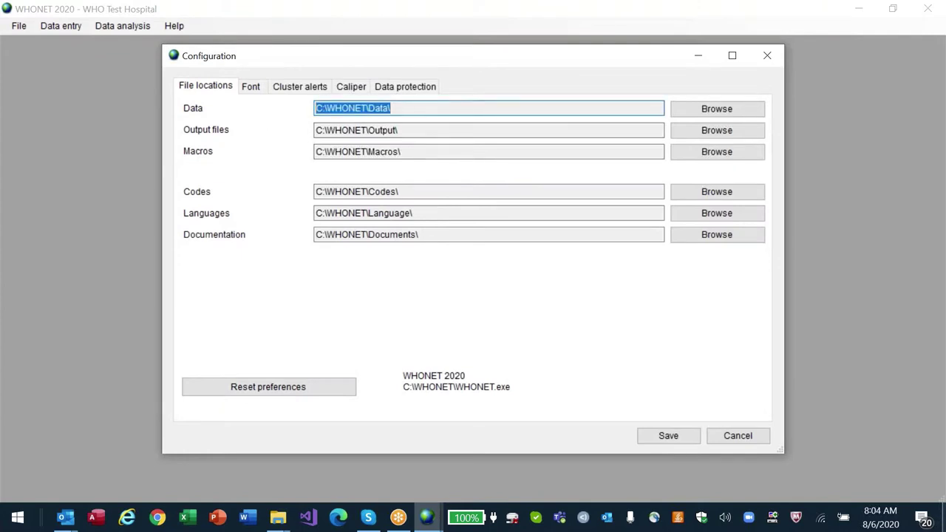
# Step: Browse the available folders for the Data file location and leave the folder chooser
pyautogui.click(704, 113)
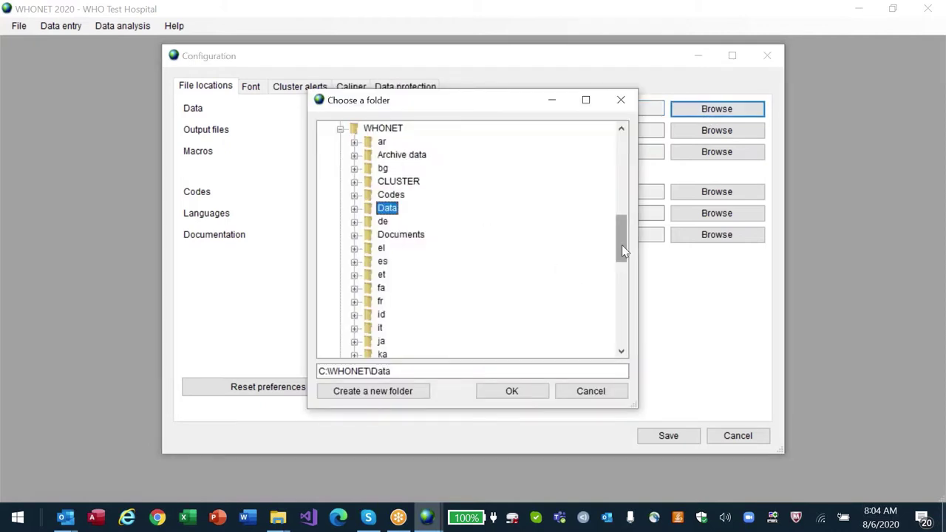
pyautogui.moveTo(622, 247); pyautogui.dragTo(628, 328)
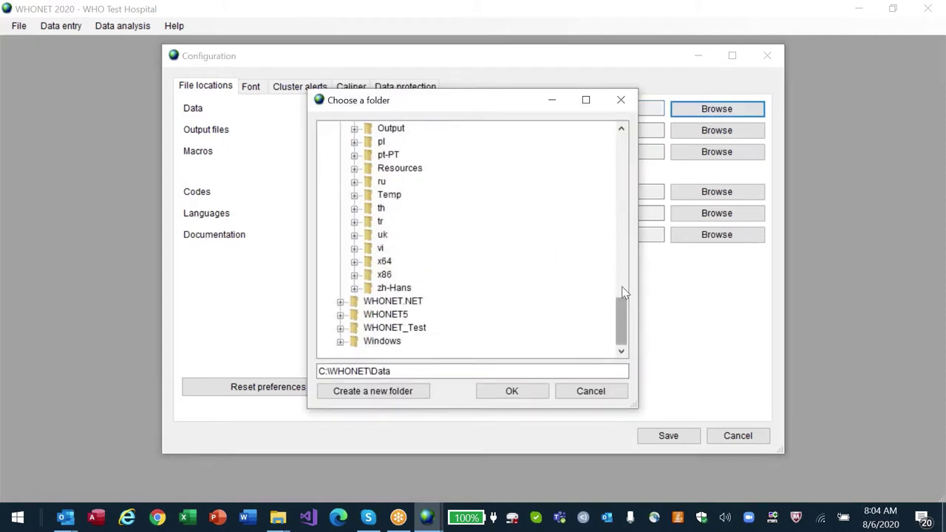
pyautogui.rightClick(623, 170)
pyautogui.click(621, 150)
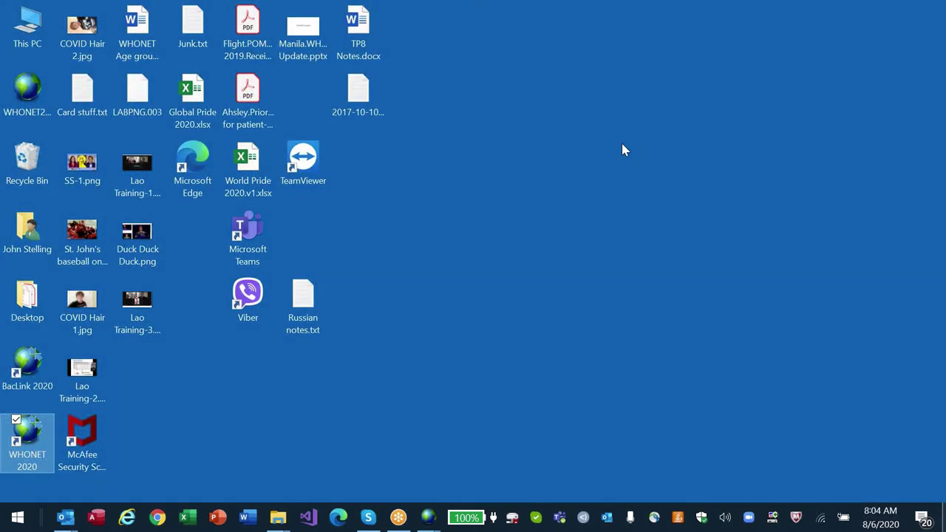
# Step: Open This PC in File Explorer from the desktop and go to the user's Downloads folder
pyautogui.click(29, 24)
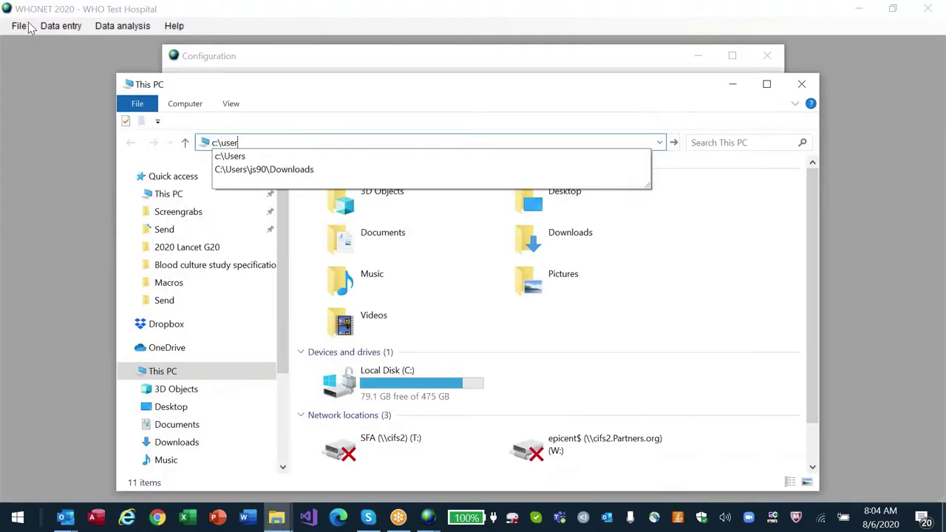
pyautogui.press('Down')
pyautogui.press('Down')
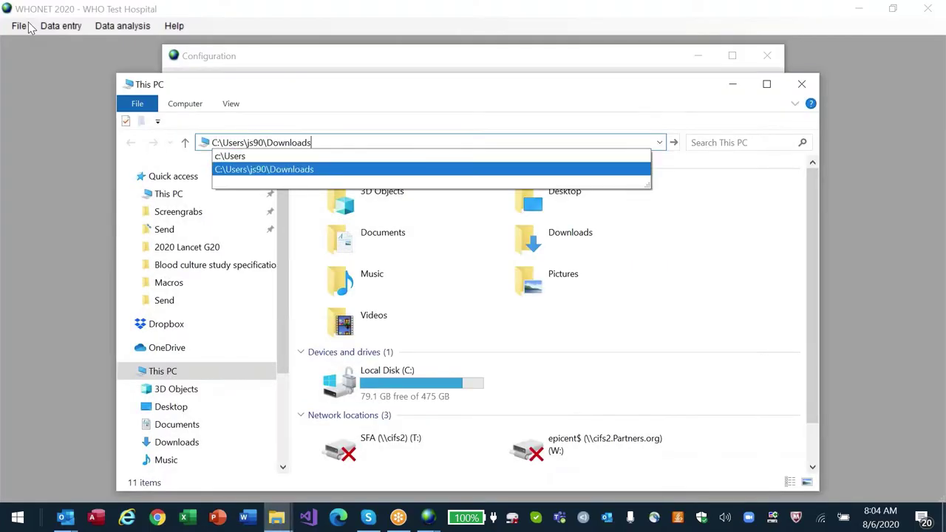
pyautogui.press('Return')
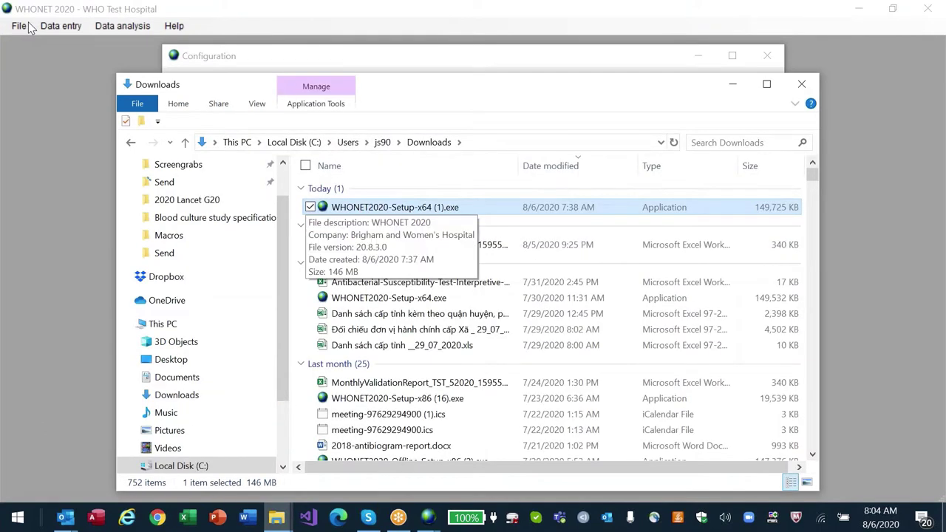
# Step: Try to run the installer WHONET2020-Setup-x64 (1).exe, dismiss its setup window and close the Downloads folder
pyautogui.doubleClick(397, 212)
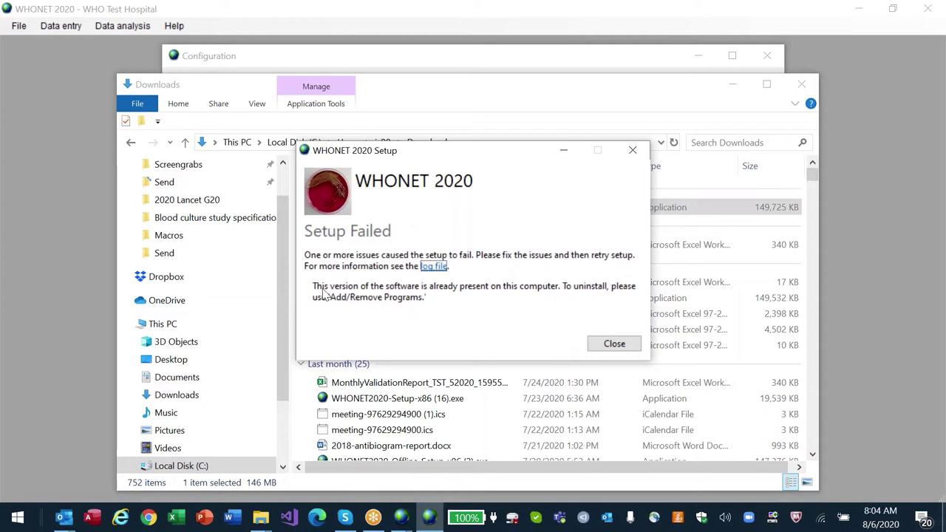
pyautogui.click(602, 349)
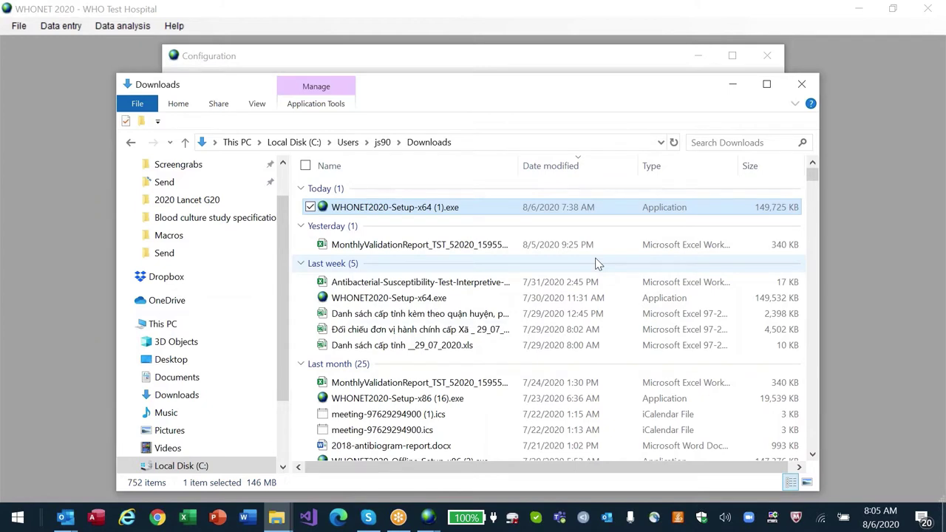
pyautogui.hotkey('alt', 'F4')
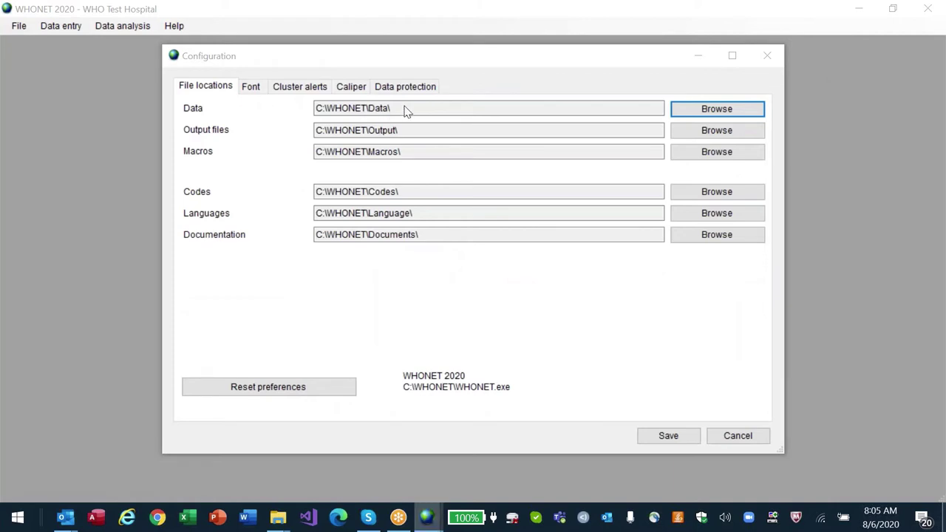
# Step: Open the folder chooser for the Data location again and cancel it without picking another folder
pyautogui.click(717, 109)
pyautogui.hotkey('alt', 'Tab')
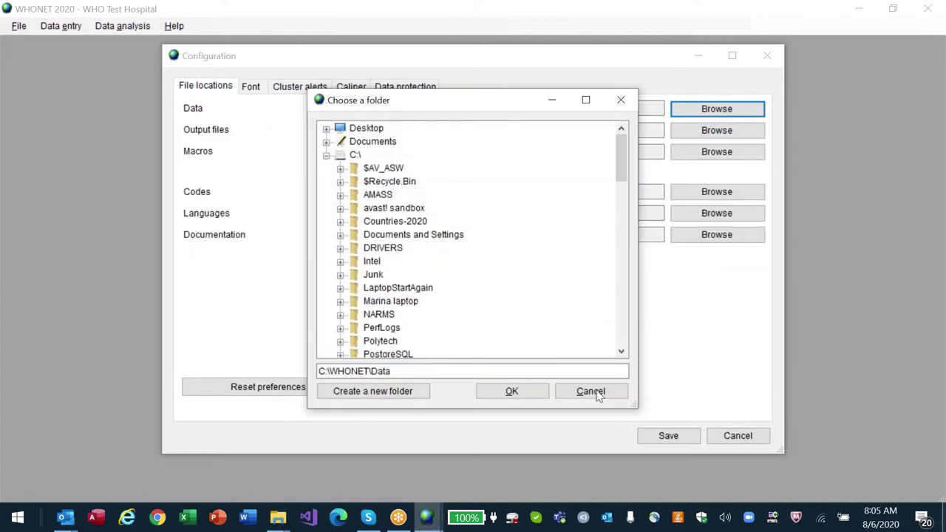
pyautogui.click(591, 392)
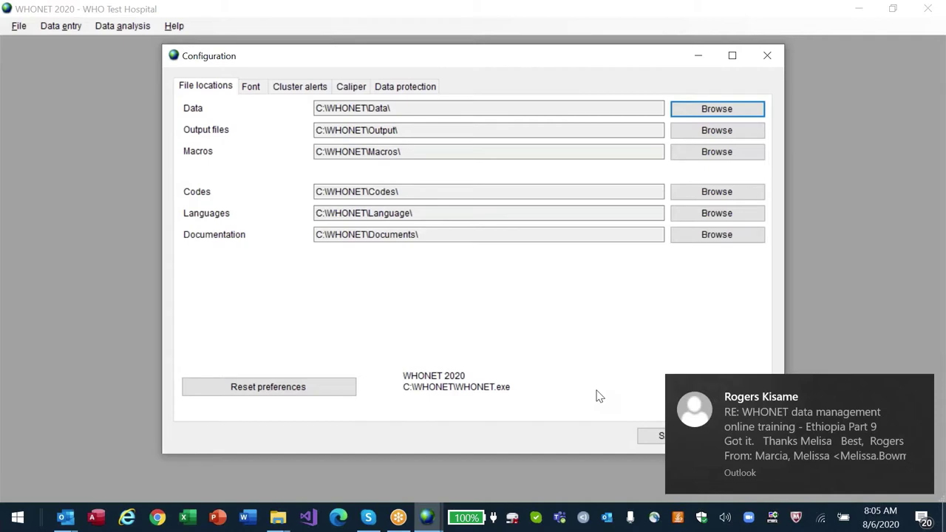
# Step: Switch to Outlook, read the newest inbox message about the WHONET online training, close it and return to the WHONET Configuration
pyautogui.hotkey('alt', 'Tab')
pyautogui.hotkey('alt', 'Tab')
pyautogui.hotkey('alt', 'Tab')
pyautogui.hotkey('alt', 'Tab')
pyautogui.hotkey('alt', 'Tab')
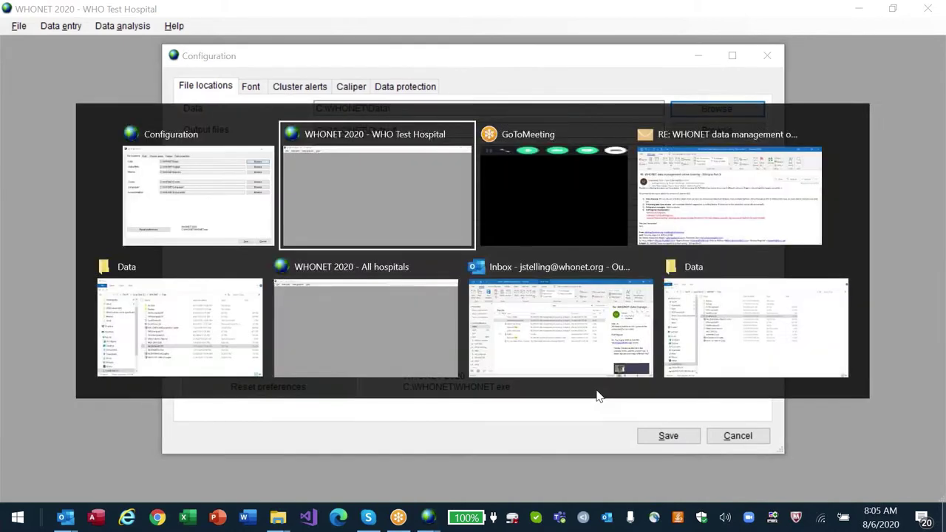
pyautogui.click(597, 392)
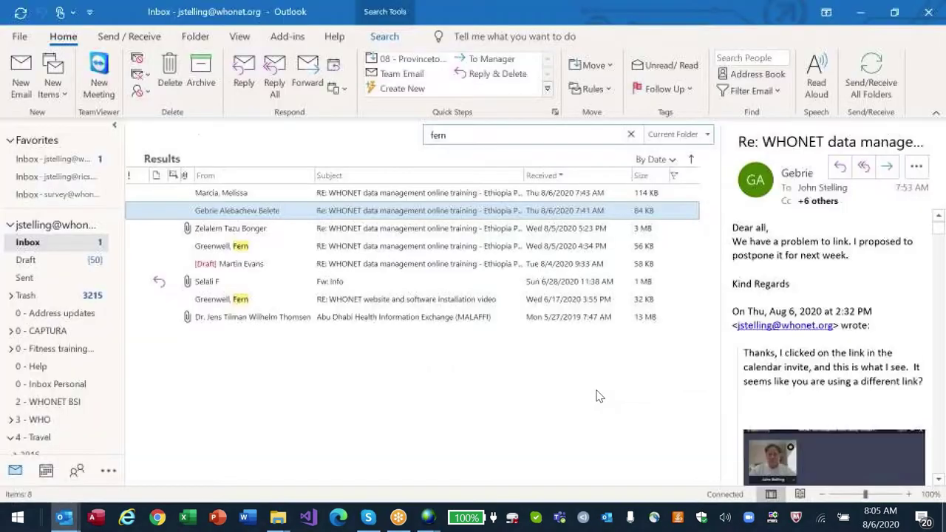
pyautogui.click(66, 159)
pyautogui.press('Up')
pyautogui.press('Up')
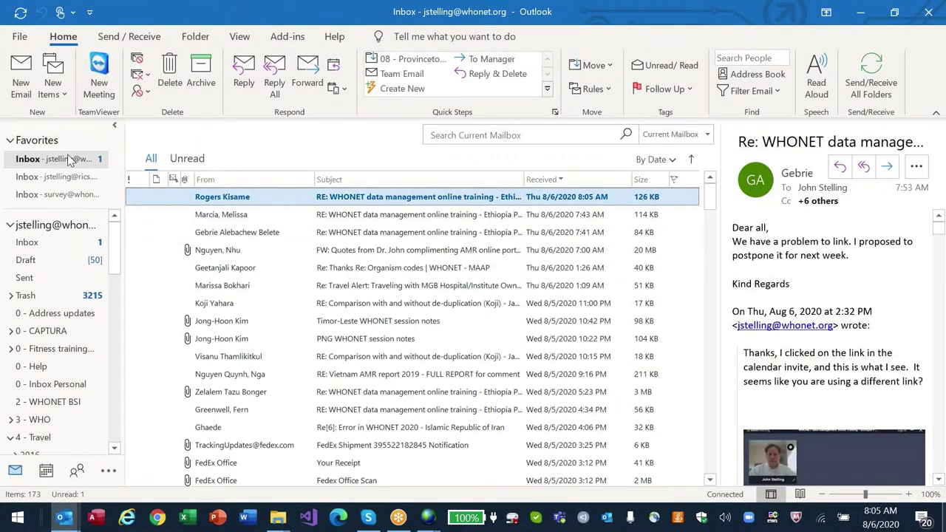
pyautogui.press('Return')
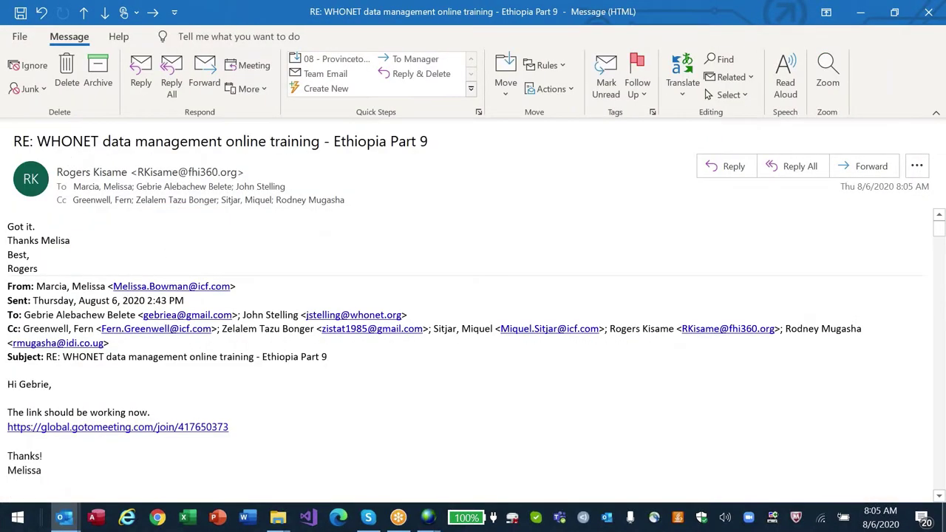
pyautogui.press('Escape')
pyautogui.hotkey('alt', 'Tab')
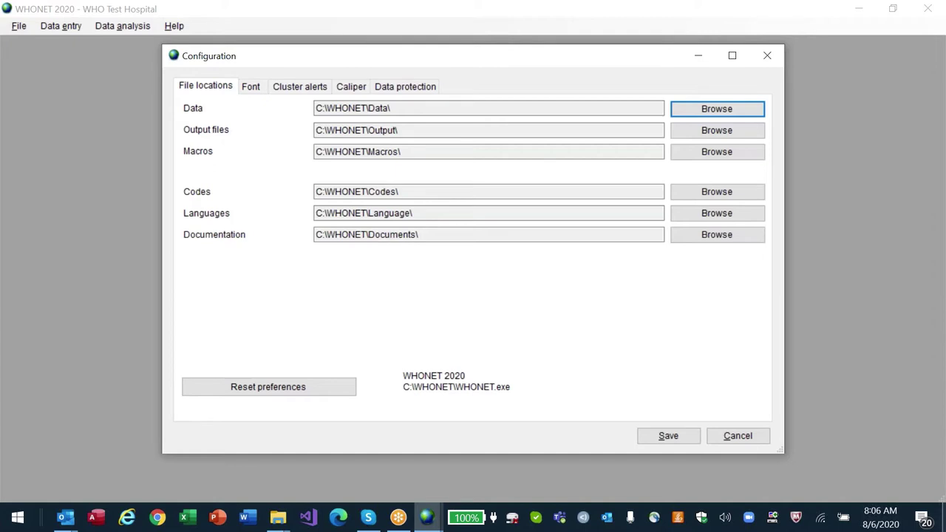
pyautogui.hotkey('alt', 'Tab')
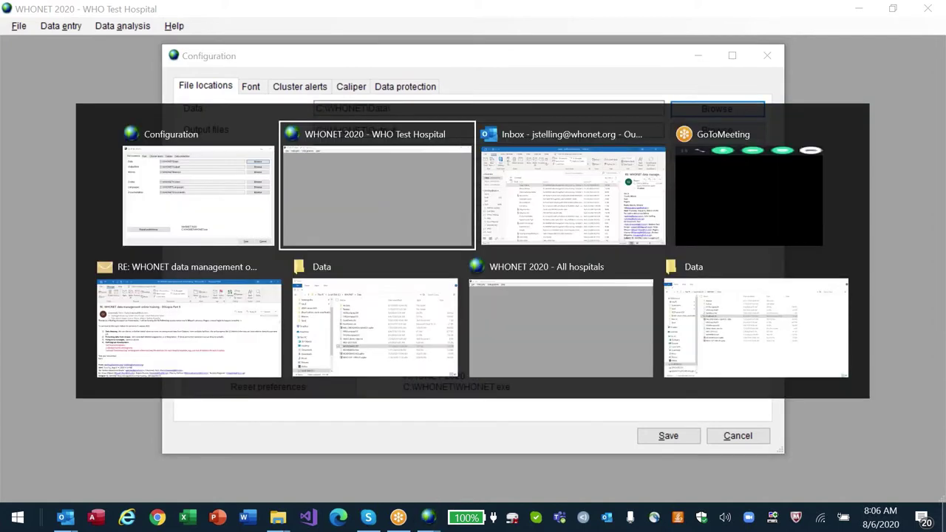
pyautogui.hotkey('alt', 'Tab')
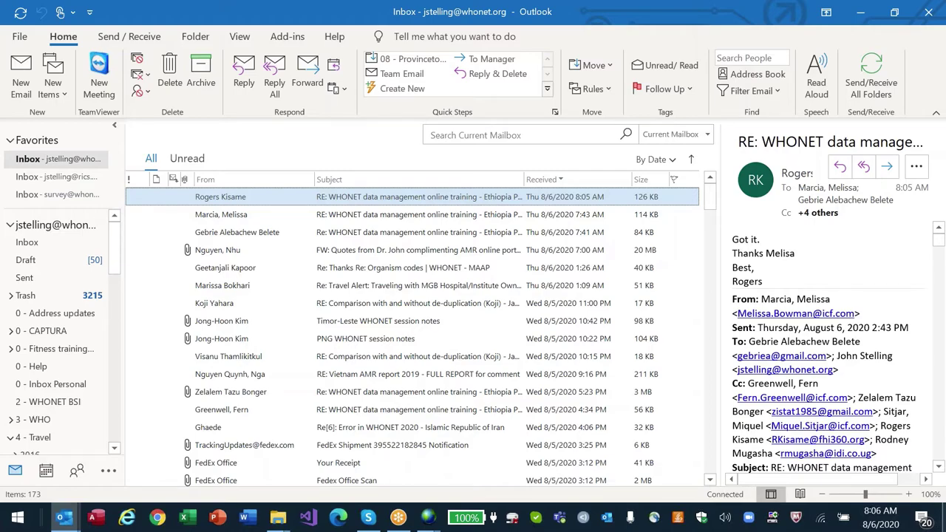
pyautogui.press('super+d')
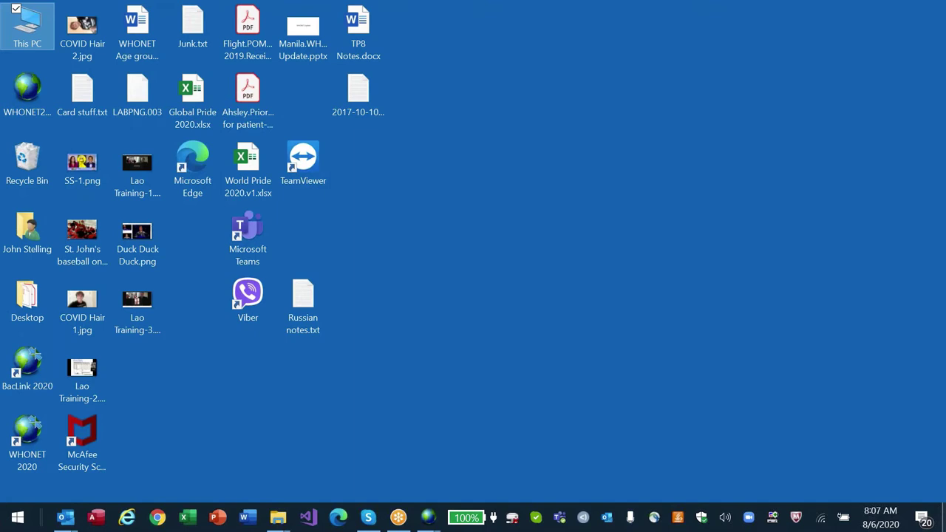
pyautogui.hotkey('alt', 'Tab')
pyautogui.hotkey('alt', 'Tab')
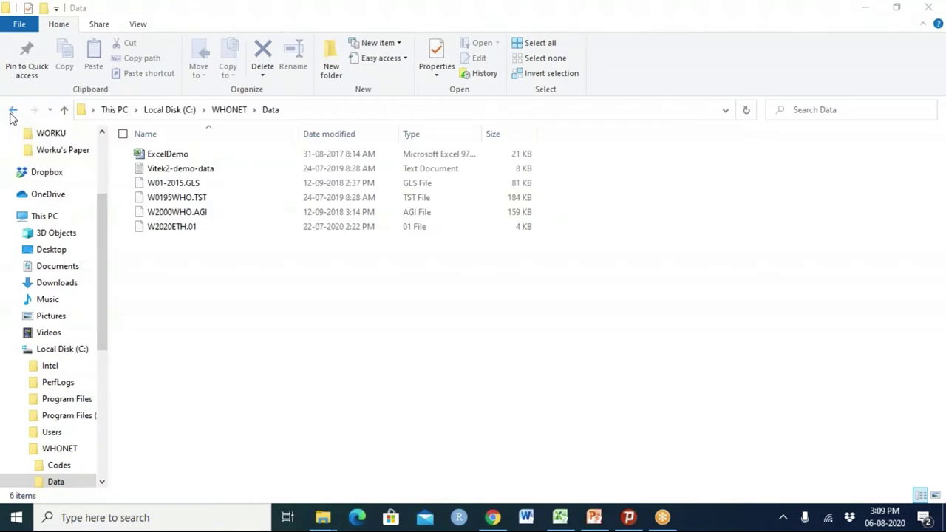
# Step: Go back to the WHONET folder in File Explorer, select the laboratory file LABETH.01 and minimize the window
pyautogui.click(12, 110)
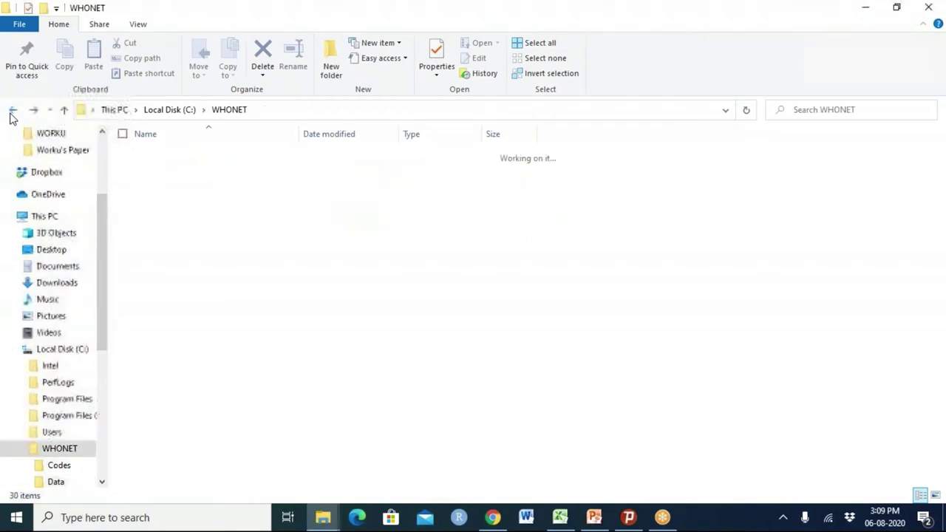
pyautogui.click(190, 344)
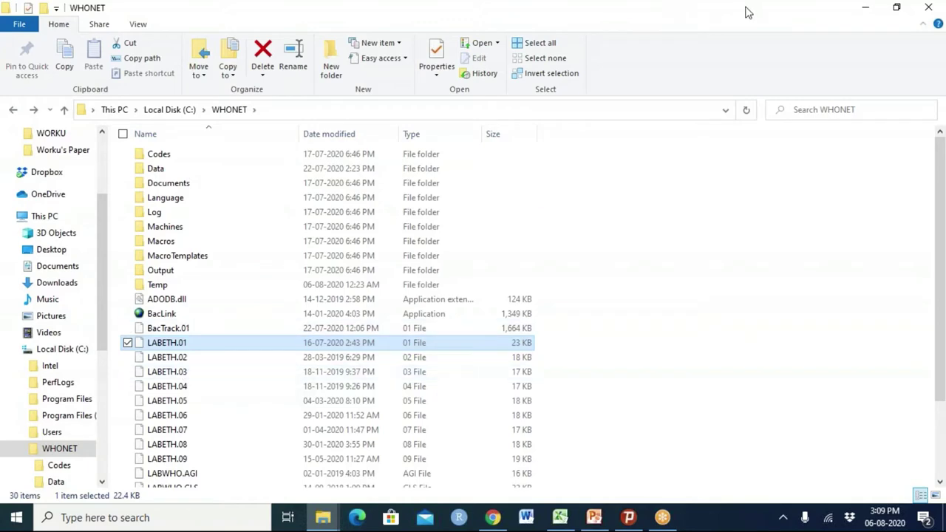
pyautogui.click(863, 7)
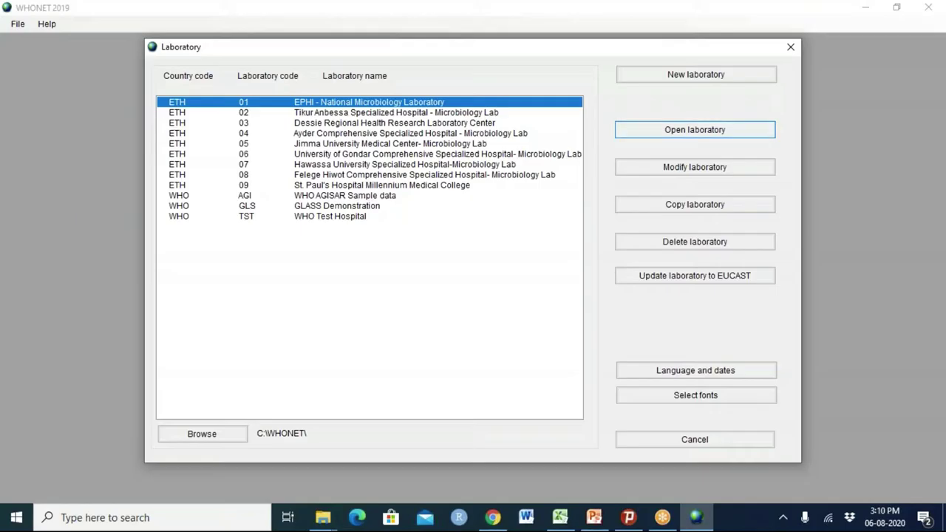
# Step: Open the EPHI - National Microbiology Laboratory in WHONET 2019 and start a data analysis
pyautogui.press('Return')
pyautogui.click(115, 24)
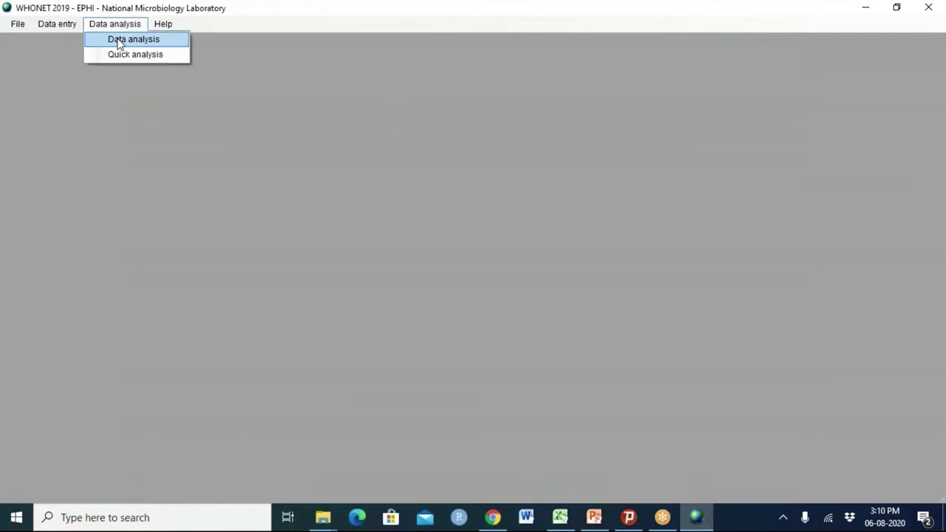
pyautogui.click(118, 43)
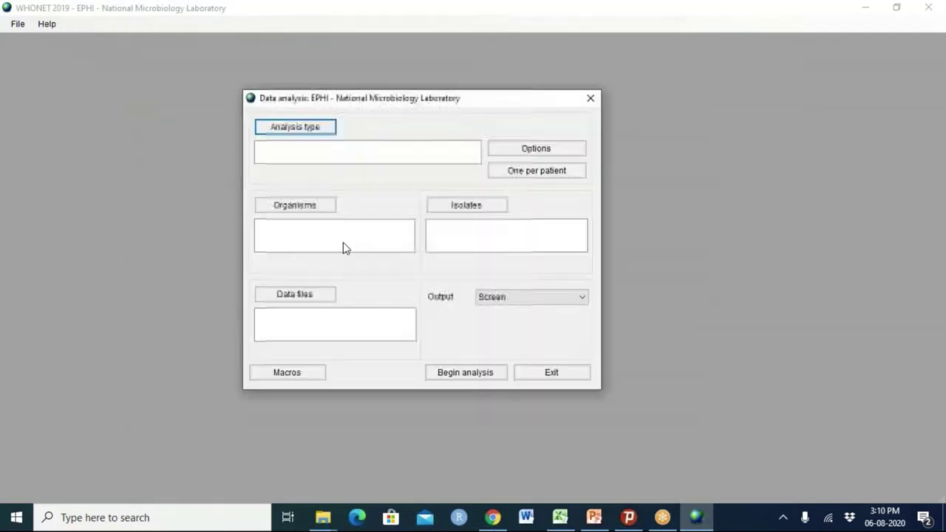
# Step: Set the analysis type to %RIS and test measurements for all antibiotics, and choose Escherichia coli (eco) as the organism
pyautogui.click(323, 131)
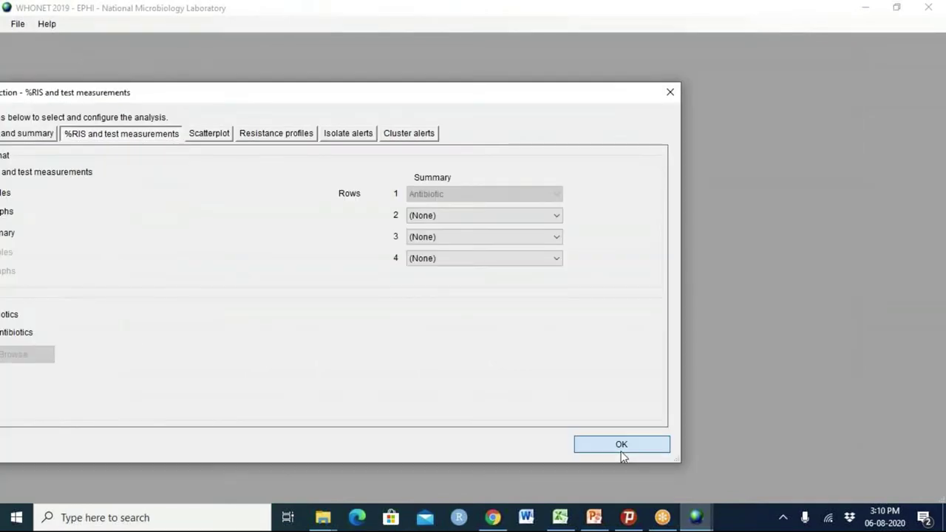
pyautogui.click(786, 422)
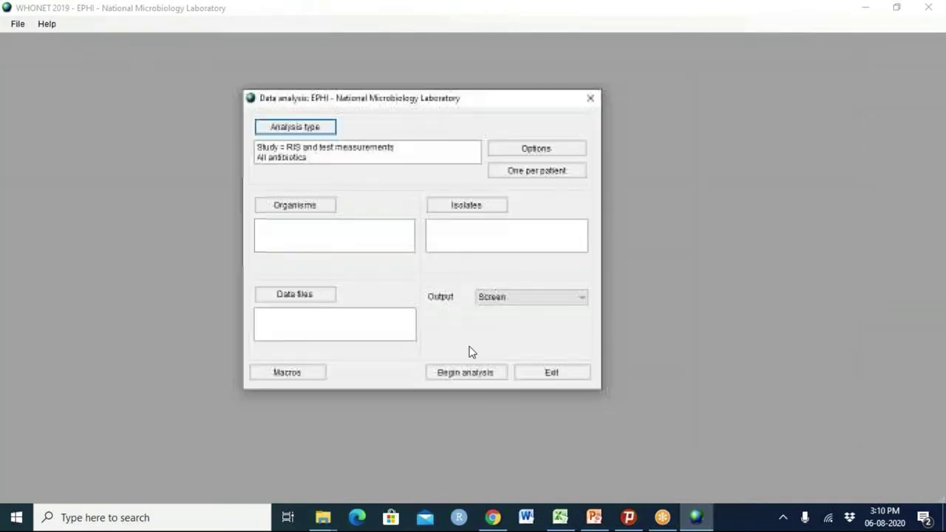
pyautogui.click(310, 213)
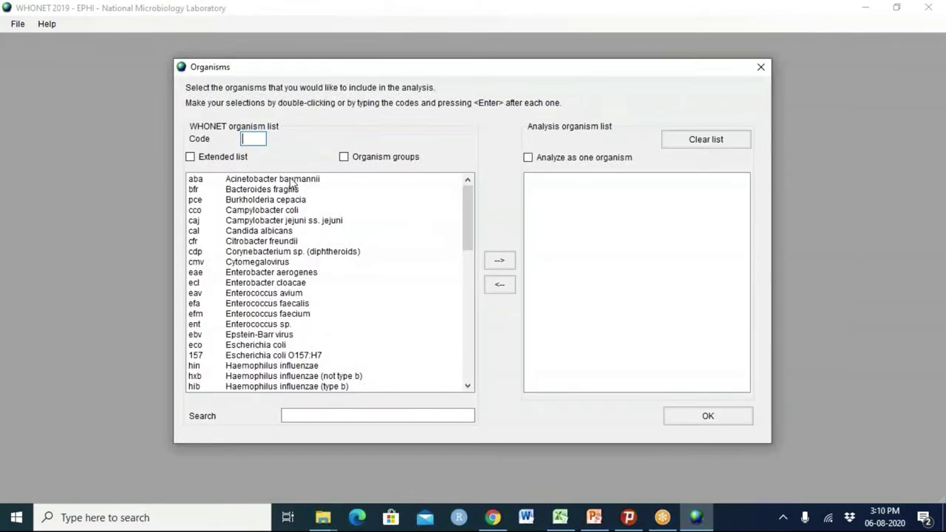
pyautogui.write('eco')
pyautogui.press('Return')
pyautogui.click(676, 418)
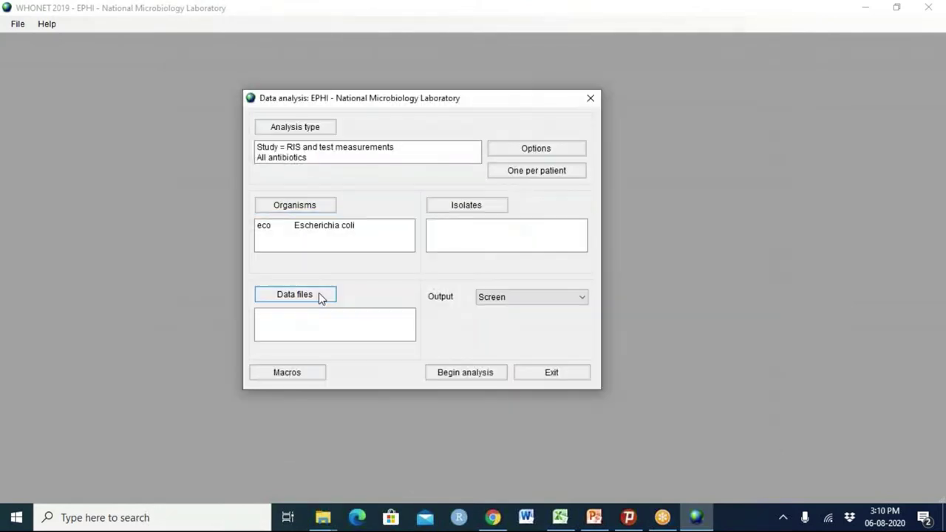
# Step: Add W2020ETH.01 as the analysis data file and run the Escherichia coli analysis on it
pyautogui.click(320, 296)
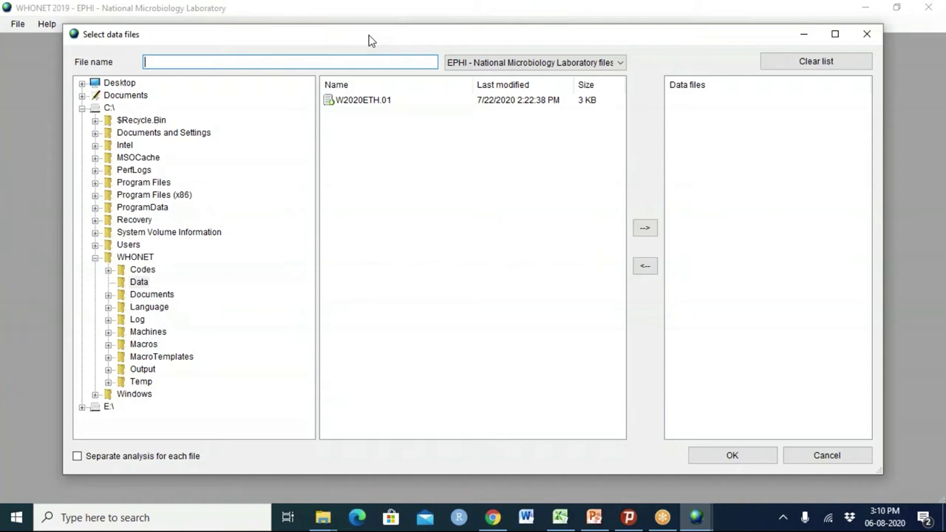
pyautogui.moveTo(369, 36); pyautogui.dragTo(256, 51)
pyautogui.moveTo(208, 70); pyautogui.dragTo(269, 66)
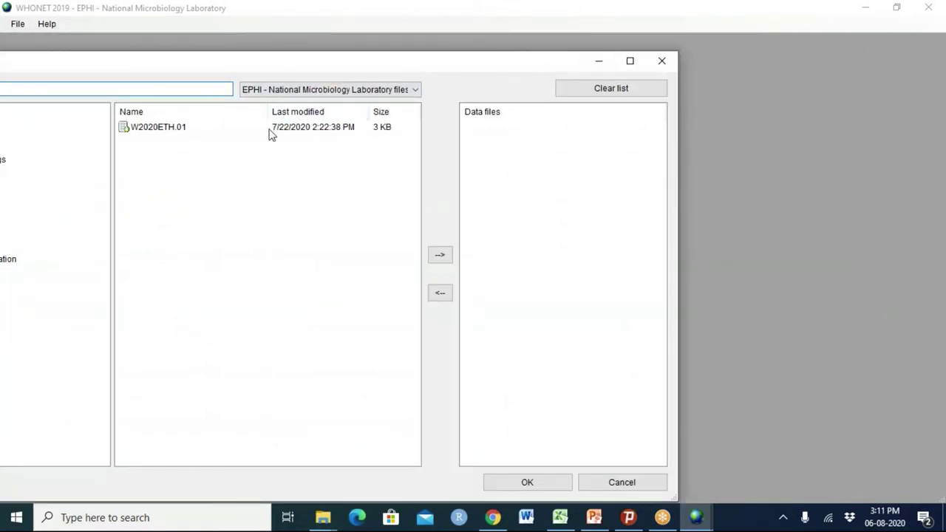
pyautogui.click(150, 127)
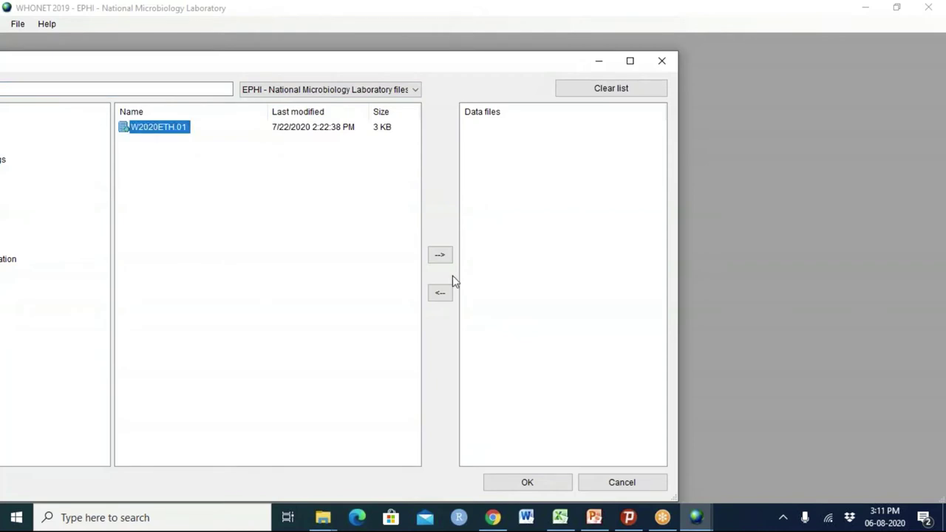
pyautogui.click(440, 255)
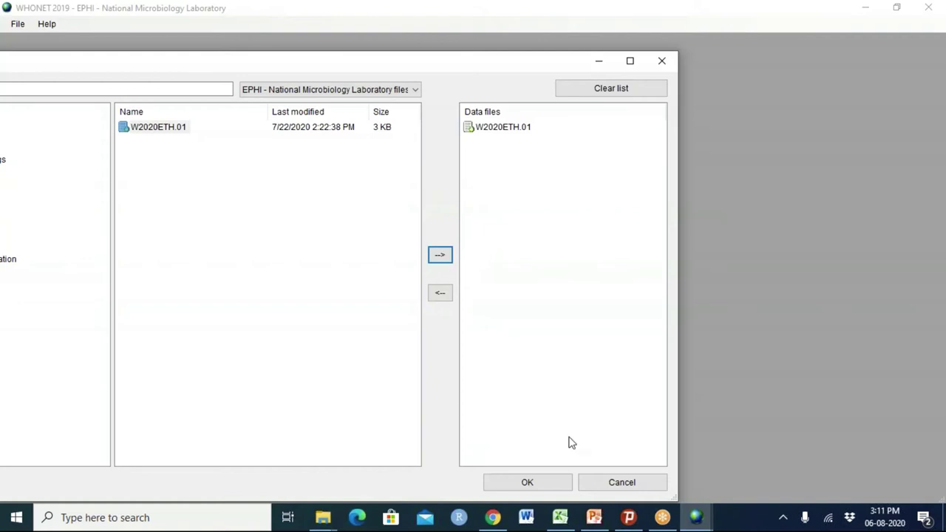
pyautogui.click(538, 474)
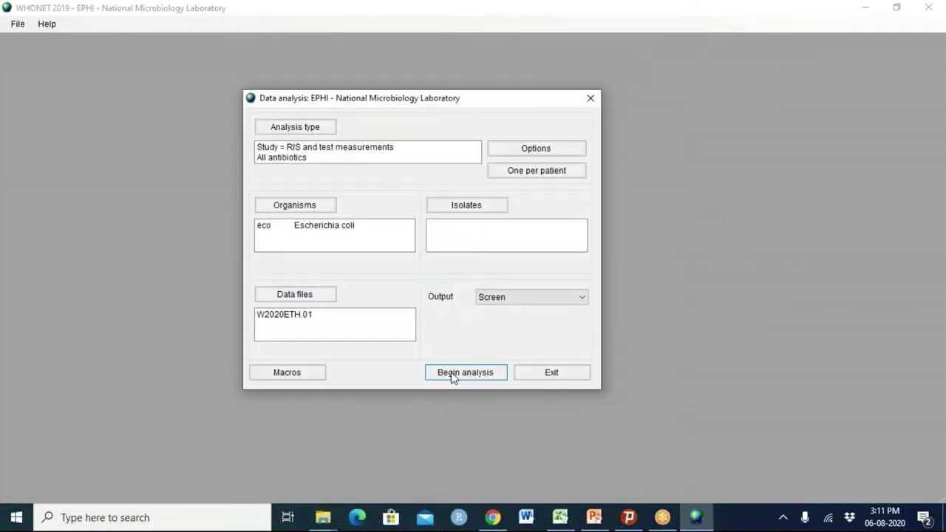
pyautogui.click(451, 374)
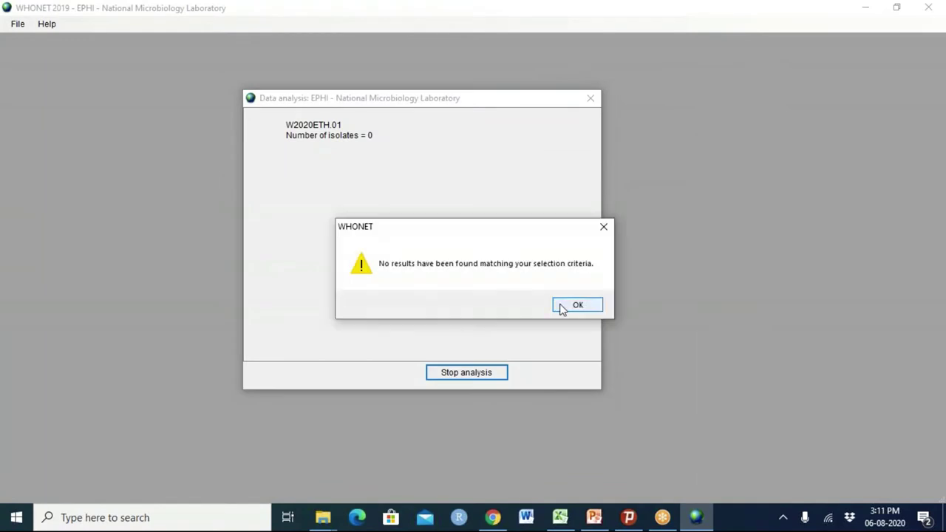
pyautogui.click(561, 308)
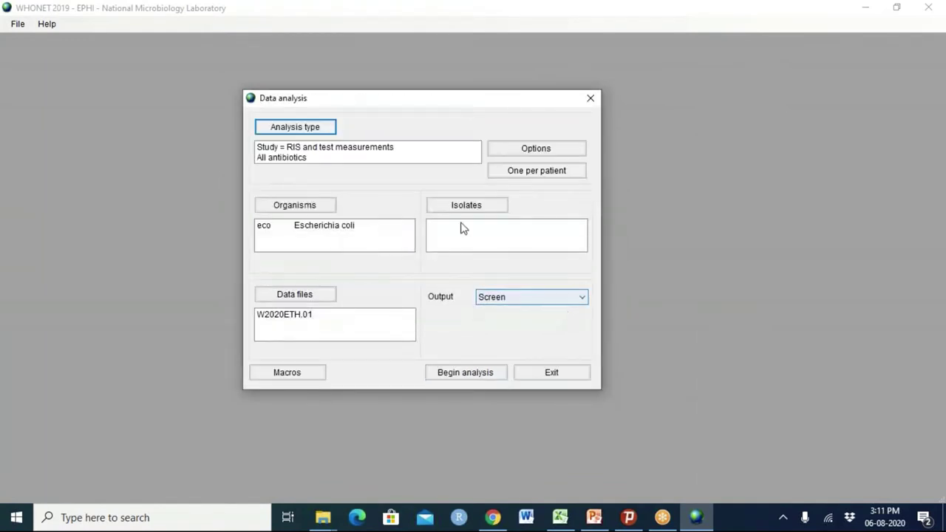
# Step: Replace the analysis data file W2020ETH.01 with NRL_ONEYEAR.01 from the Desktop folder
pyautogui.click(306, 306)
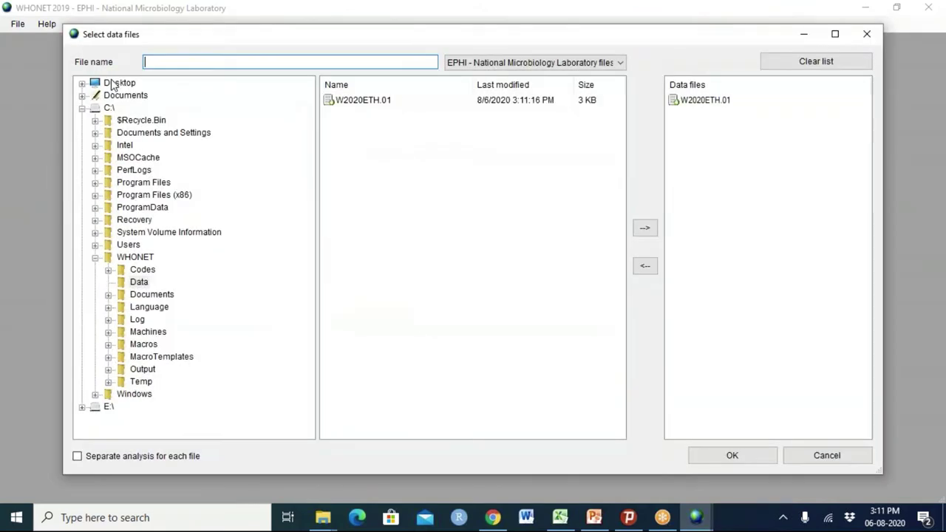
pyautogui.click(115, 83)
pyautogui.click(370, 99)
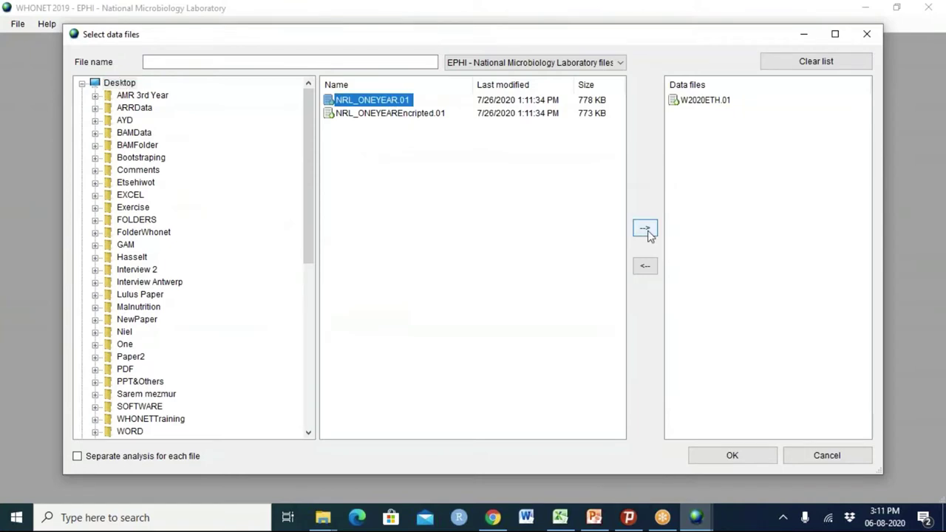
pyautogui.click(645, 228)
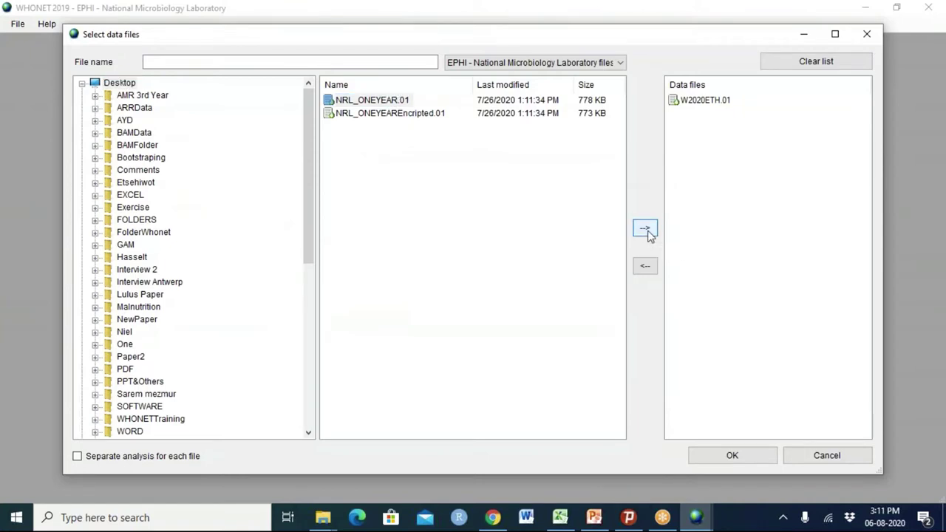
pyautogui.click(673, 103)
pyautogui.click(647, 267)
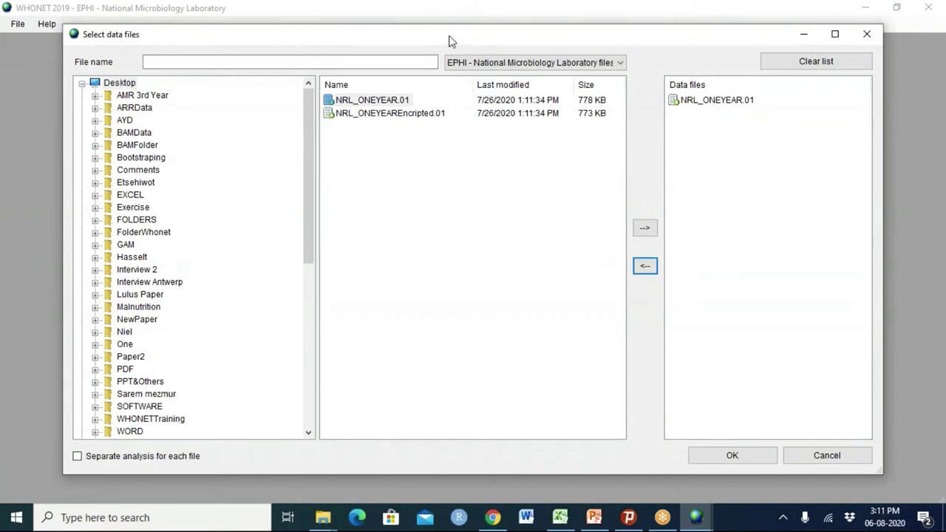
pyautogui.moveTo(448, 40); pyautogui.dragTo(374, 34)
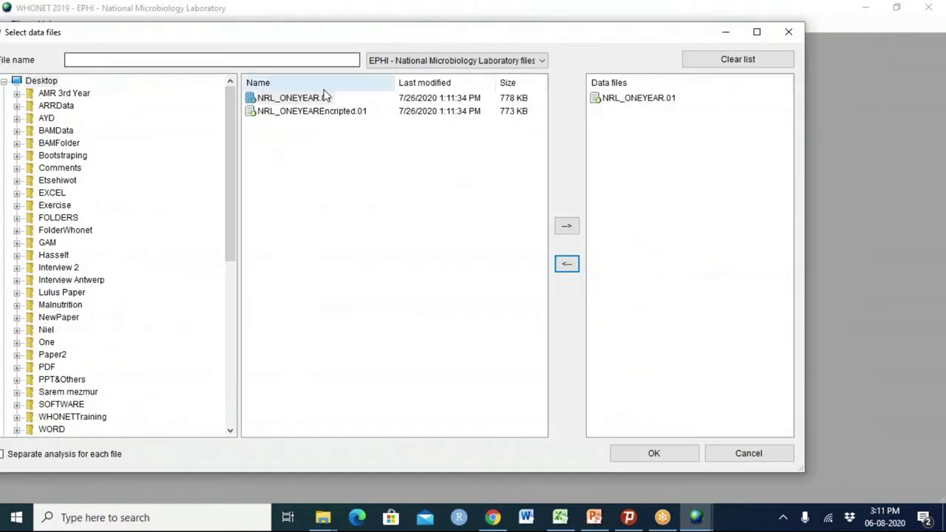
pyautogui.click(658, 454)
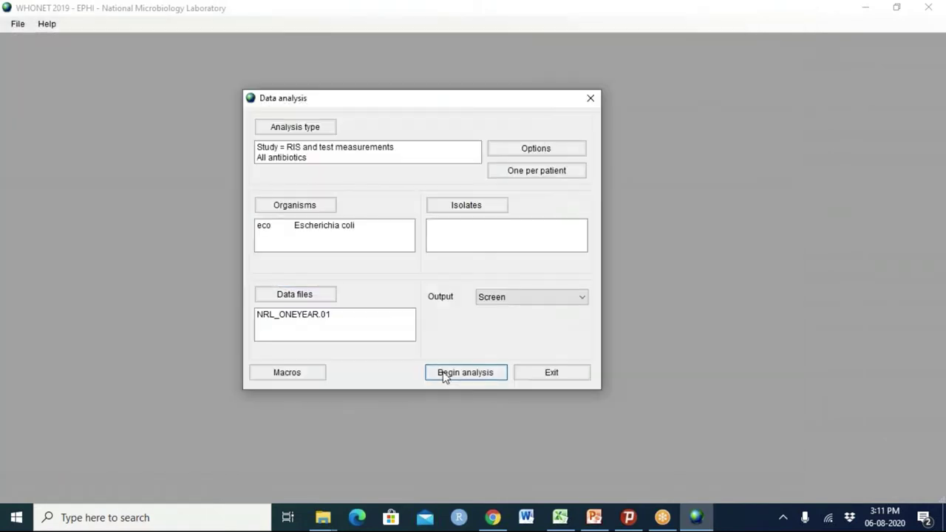
# Step: Run the analysis, review the Escherichia coli results table and resistance graph, and close the results
pyautogui.click(444, 375)
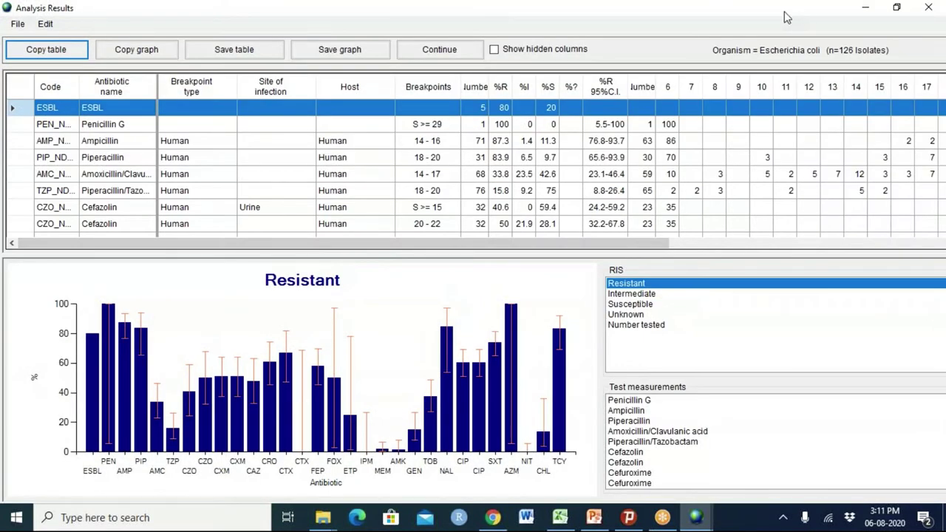
pyautogui.doubleClick(772, 19)
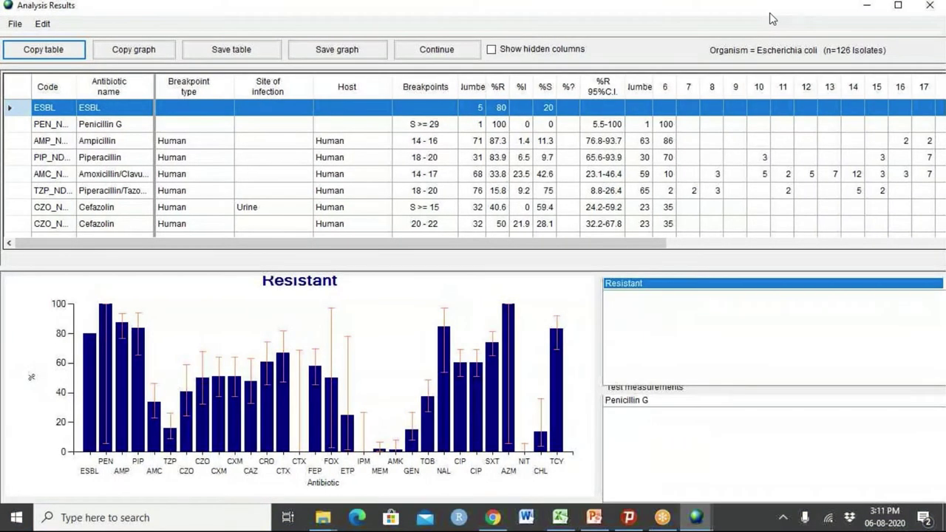
pyautogui.moveTo(772, 19); pyautogui.dragTo(470, 43)
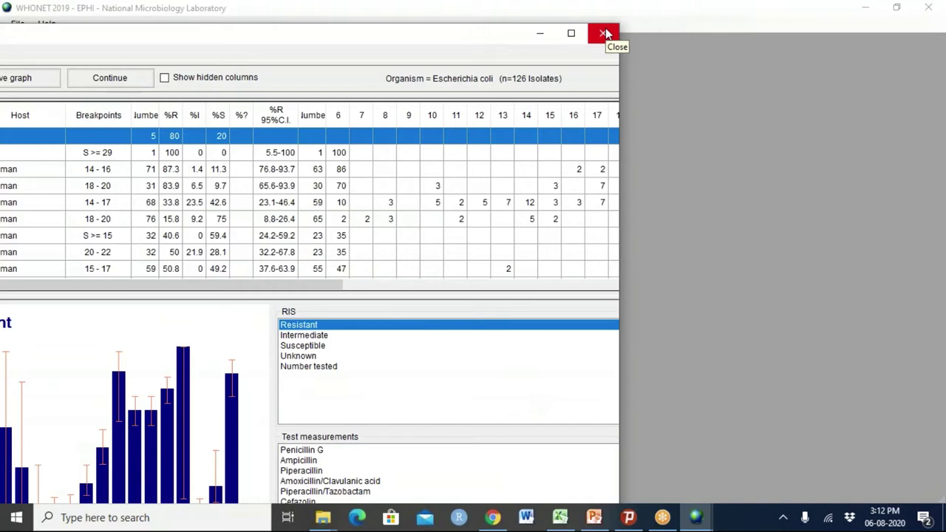
pyautogui.click(605, 33)
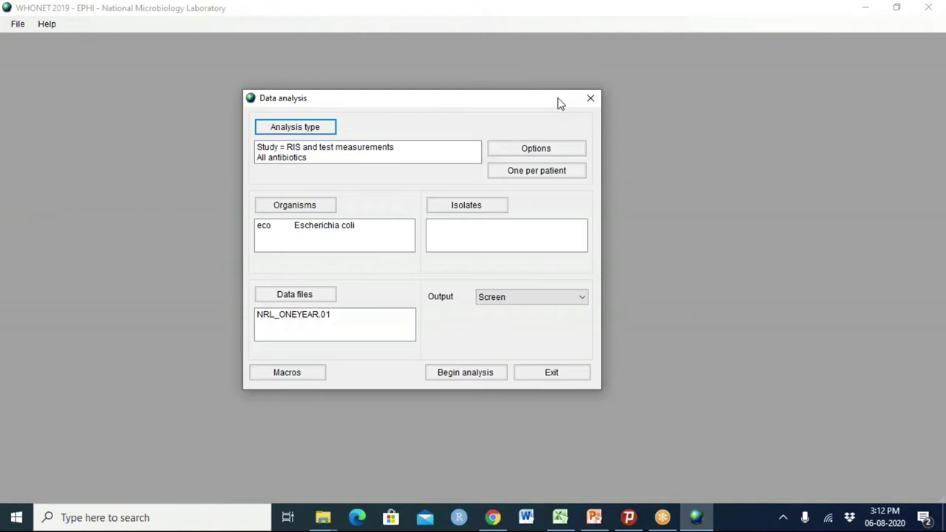
# Step: Point out the encrypted file NRL_ONEYEAREncripted.01 among the selectable data files, leave the selection without applying it and exit the data analysis
pyautogui.click(326, 299)
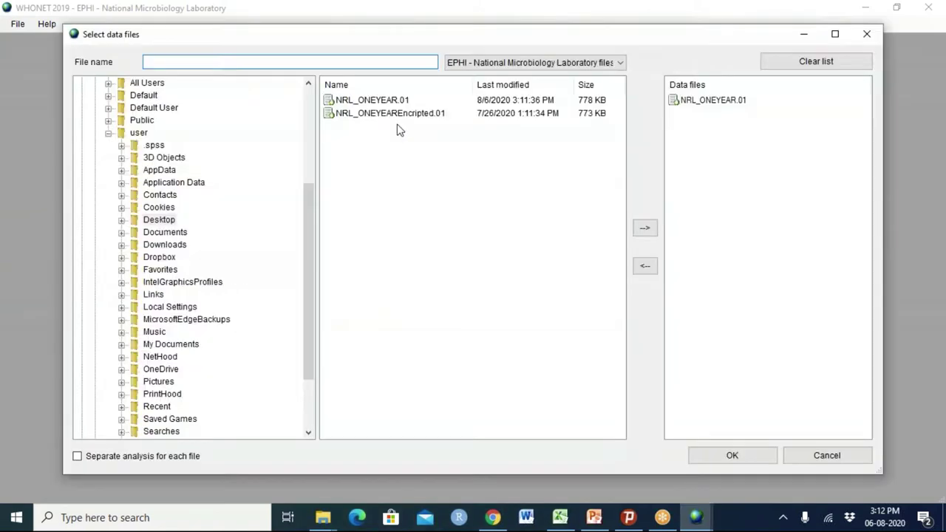
pyautogui.click(399, 116)
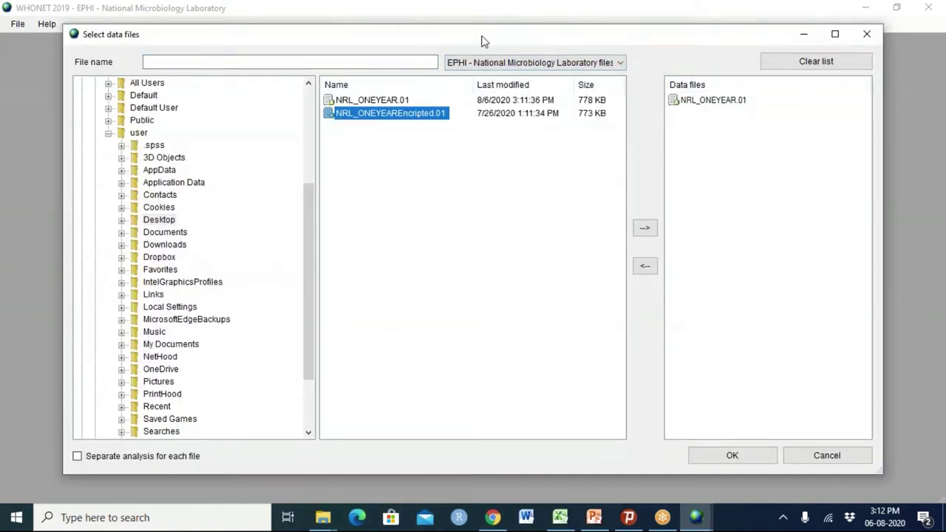
pyautogui.moveTo(482, 41); pyautogui.dragTo(319, 46)
pyautogui.click(626, 42)
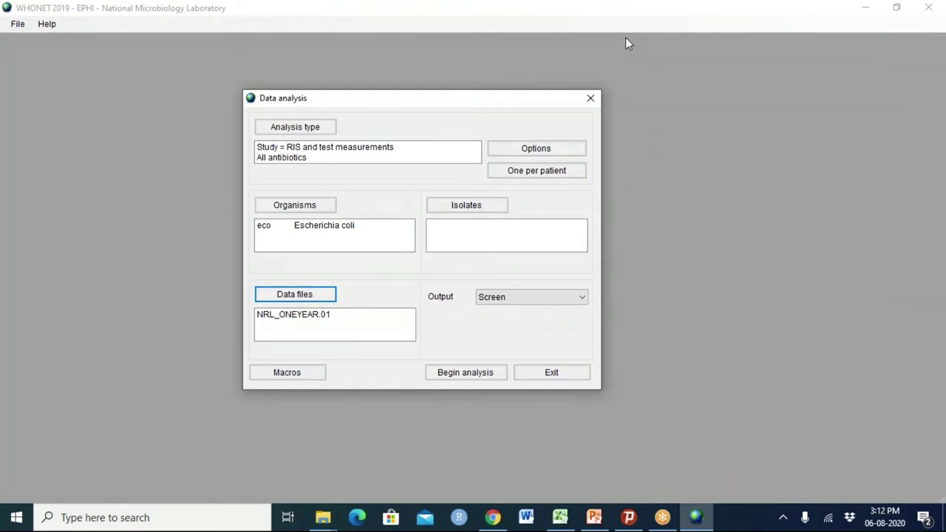
pyautogui.click(588, 100)
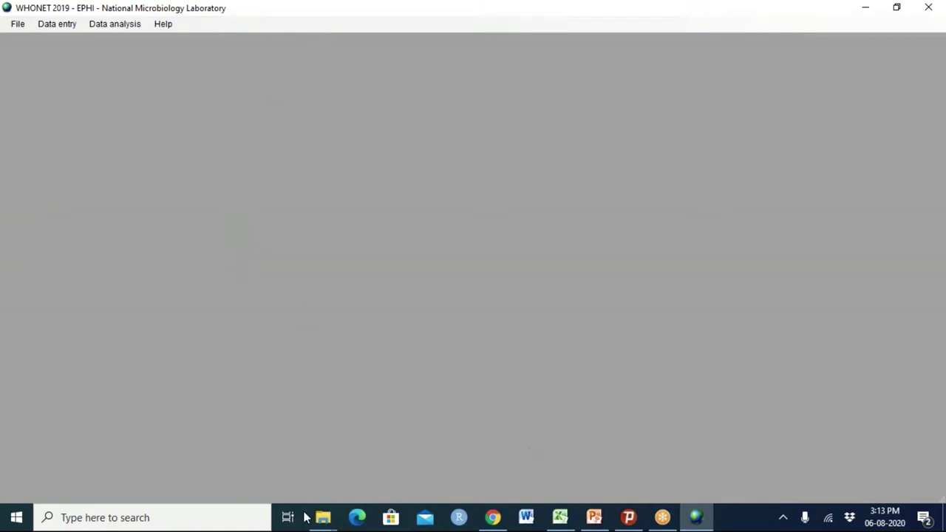
# Step: Switch to the WHONET folder in File Explorer and inspect the contents of its Log and Data subfolders
pyautogui.moveTo(316, 523)
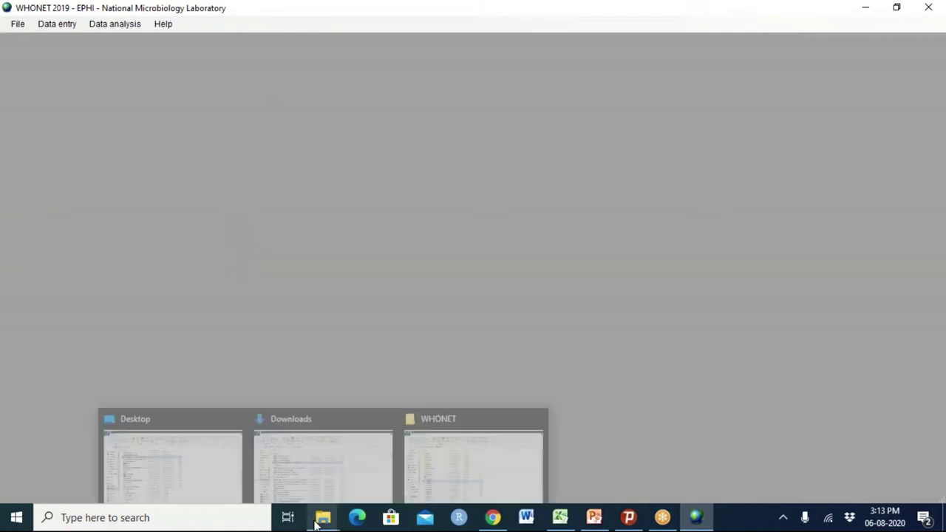
pyautogui.moveTo(354, 507)
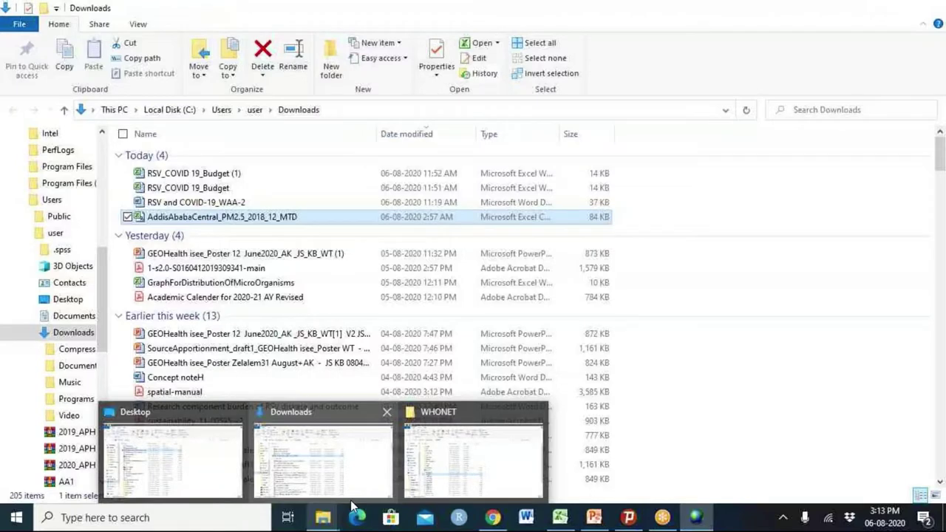
pyautogui.moveTo(445, 462)
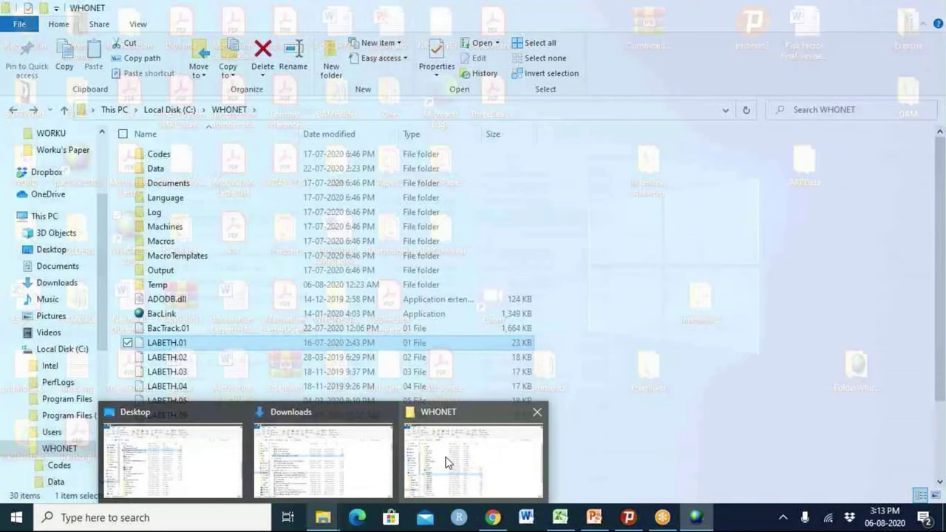
pyautogui.click(445, 462)
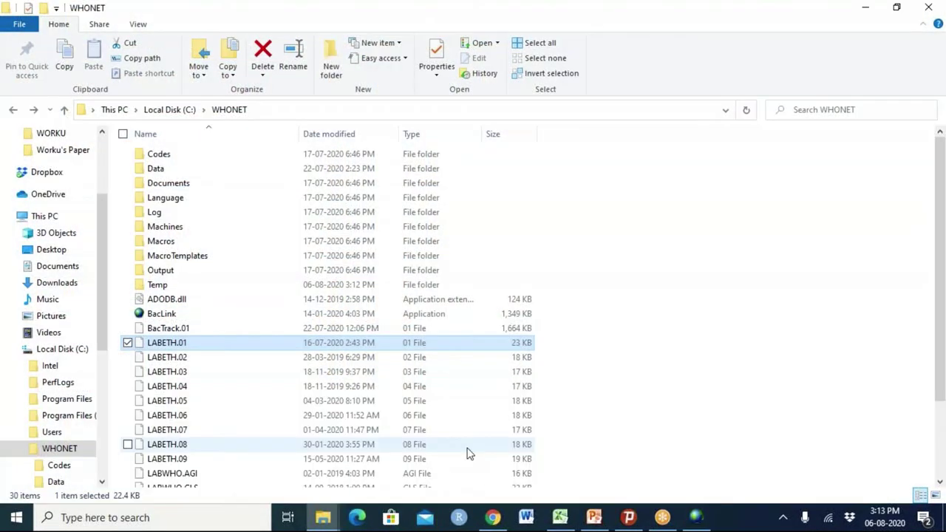
pyautogui.doubleClick(154, 212)
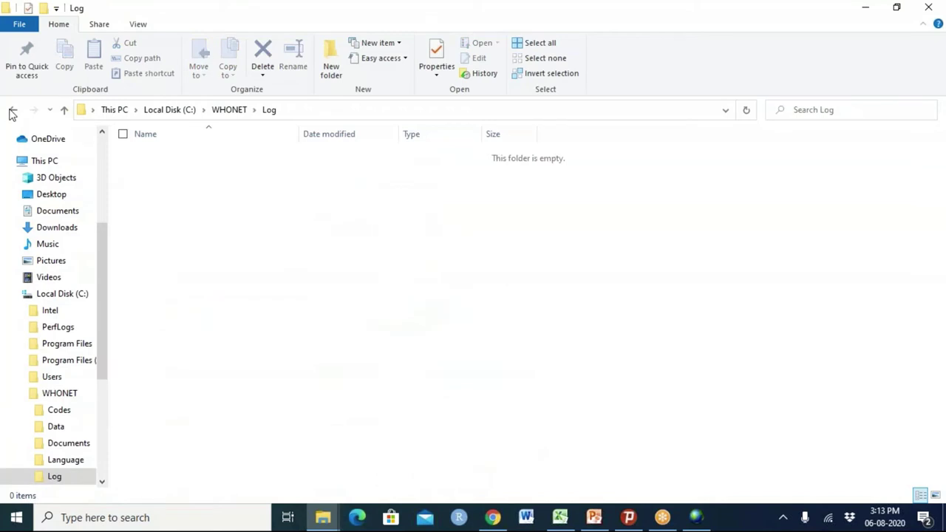
pyautogui.click(13, 111)
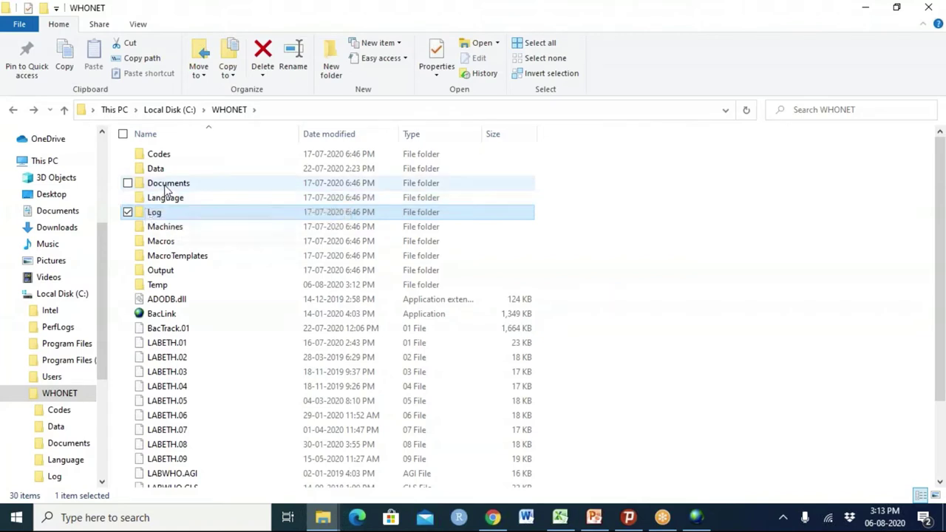
pyautogui.doubleClick(169, 171)
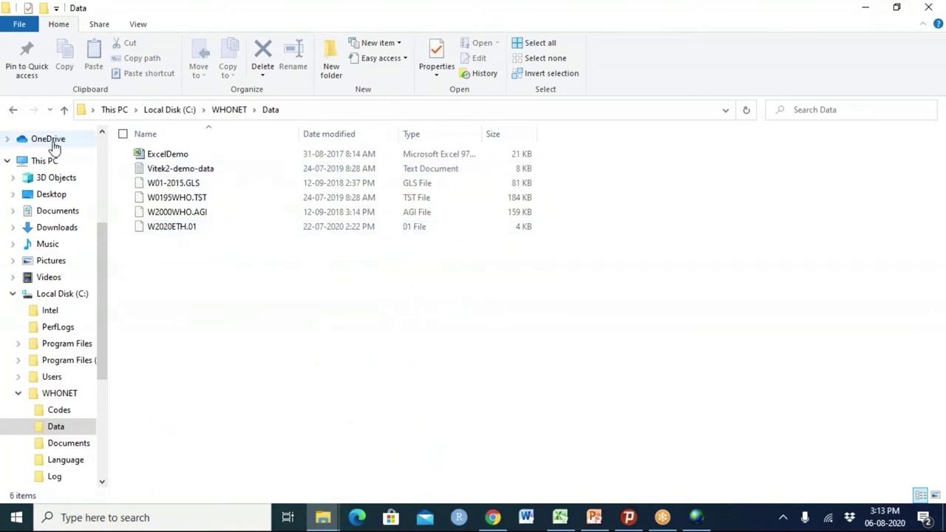
pyautogui.click(13, 111)
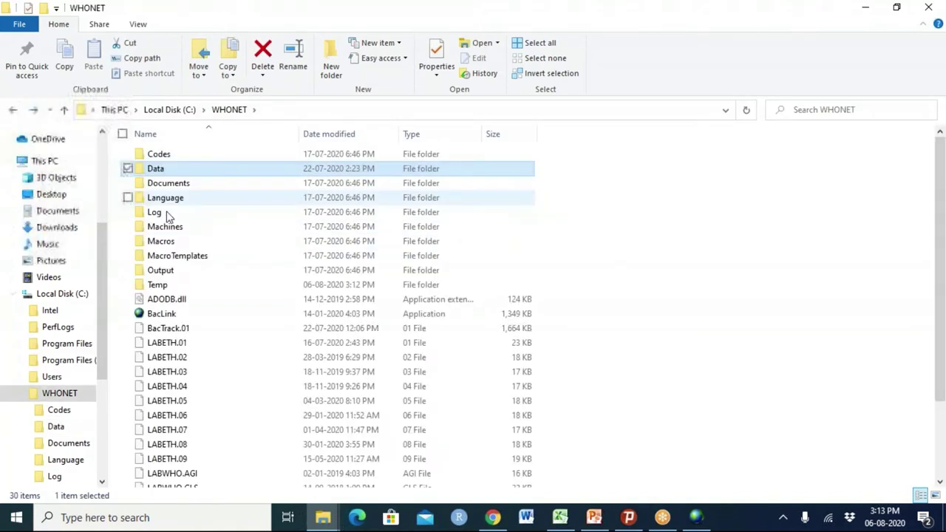
# Step: Inspect the Codes subfolder, highlight its ExpertRules file and return to the WHONET folder
pyautogui.doubleClick(199, 156)
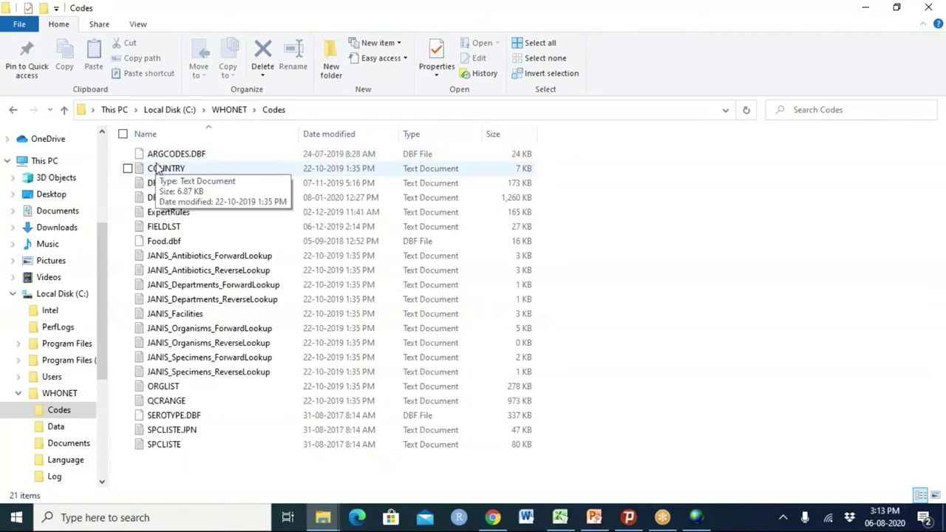
pyautogui.press('e')
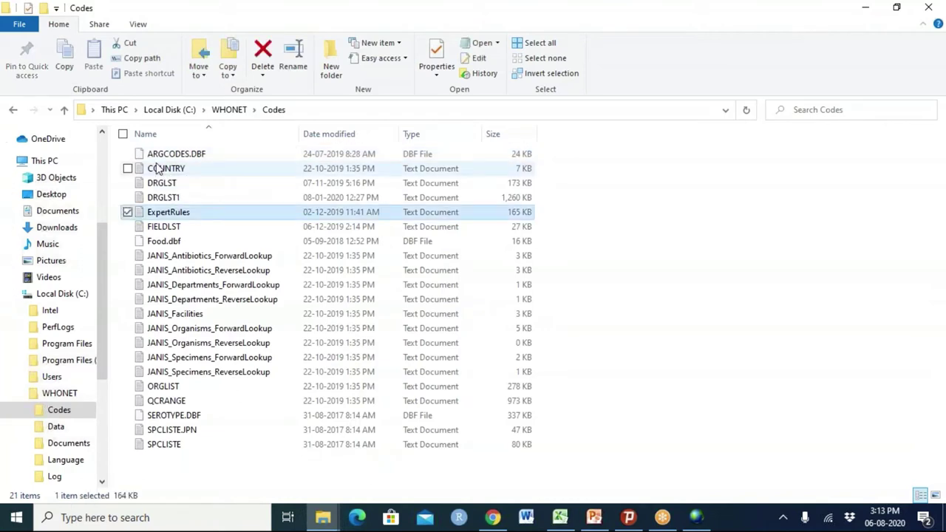
pyautogui.click(13, 113)
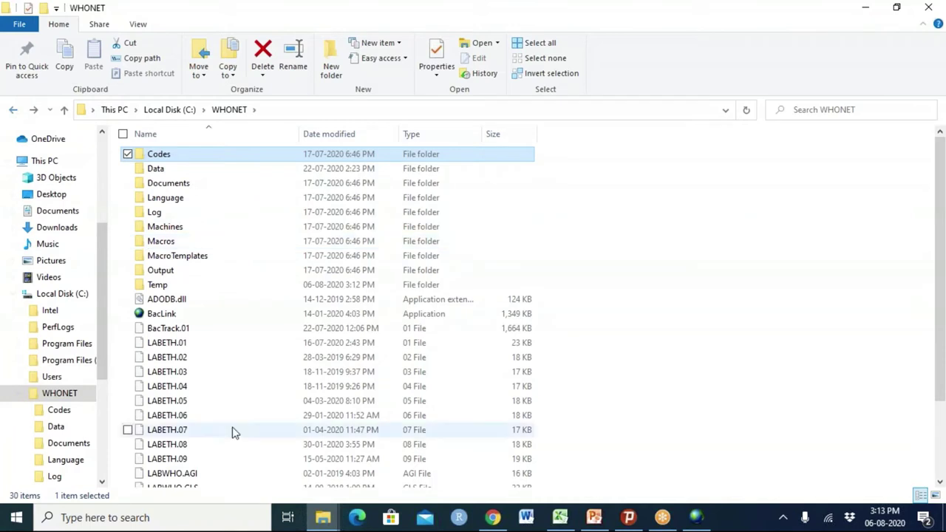
# Step: Look through the laboratory and program files in the WHONET folder from LABWHO.AGI to WHONET_Library.dll, ending on LABETH.08
pyautogui.click(211, 467)
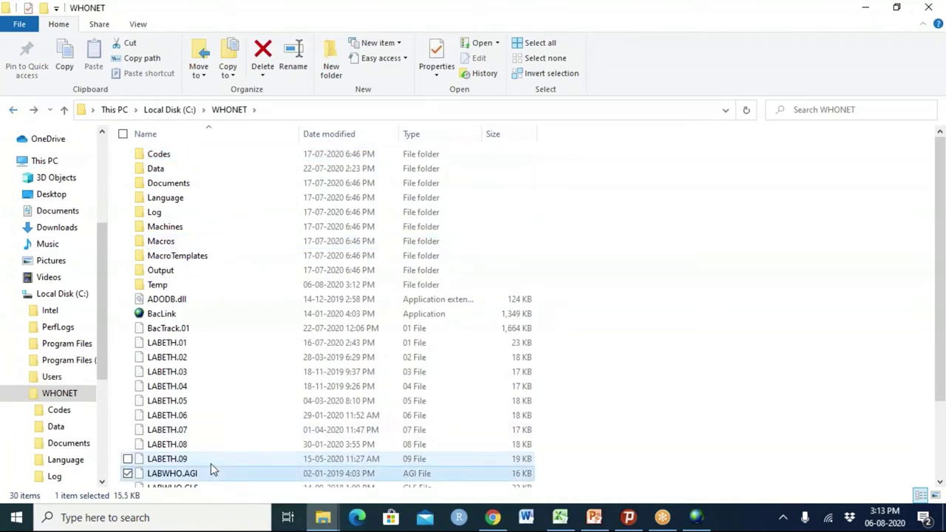
pyautogui.press('Down')
pyautogui.press('Down')
pyautogui.press('Down')
pyautogui.press('Down')
pyautogui.press('Down')
pyautogui.press('Down')
pyautogui.press('Down')
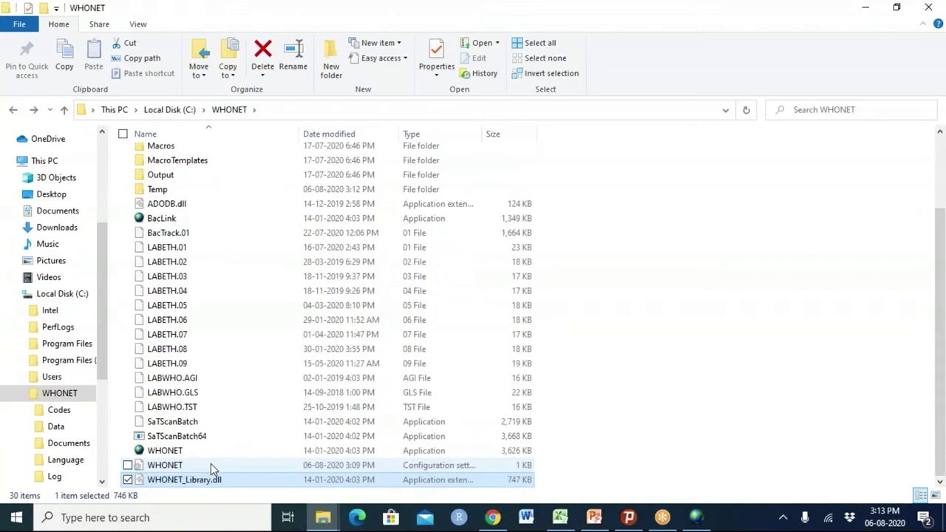
pyautogui.press('Up')
pyautogui.press('Up')
pyautogui.press('Up')
pyautogui.press('Up')
pyautogui.press('Up')
pyautogui.press('Up')
pyautogui.press('Up')
pyautogui.press('Up')
pyautogui.press('Up')
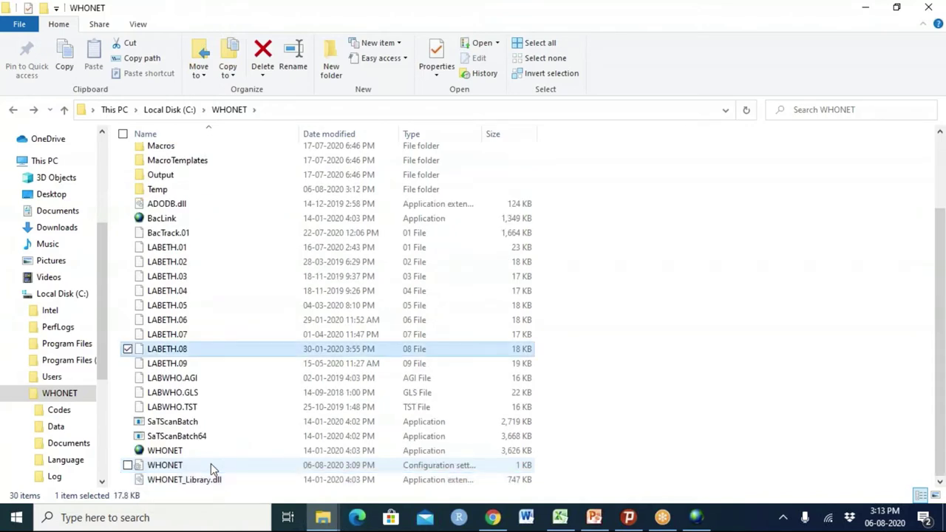
# Step: Go up to Local Disk (C:), reopen the WHONET folder, inspect its Log subfolder and return to WHONET
pyautogui.press('Home')
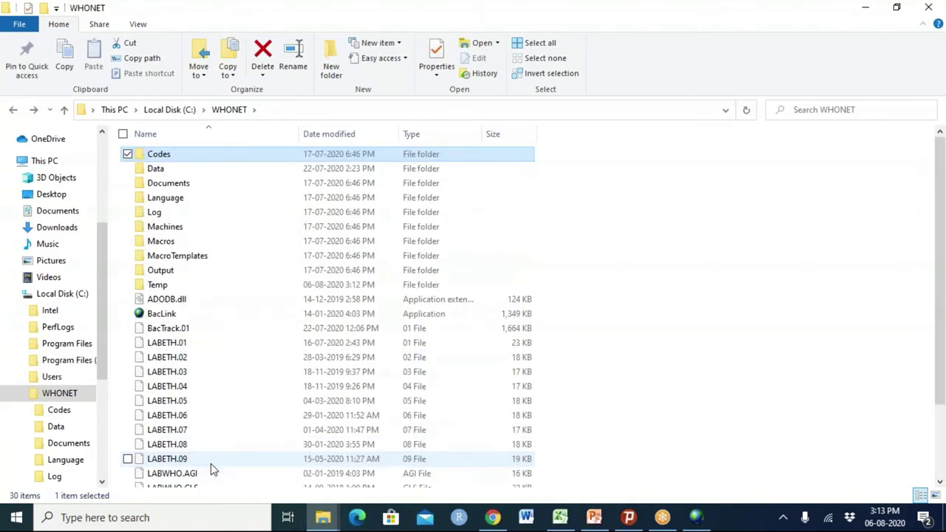
pyautogui.click(12, 110)
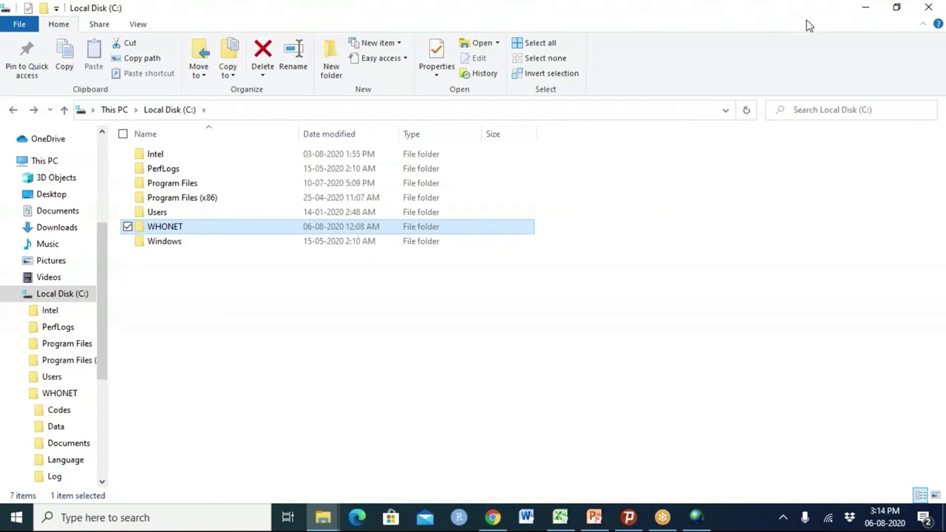
pyautogui.doubleClick(276, 227)
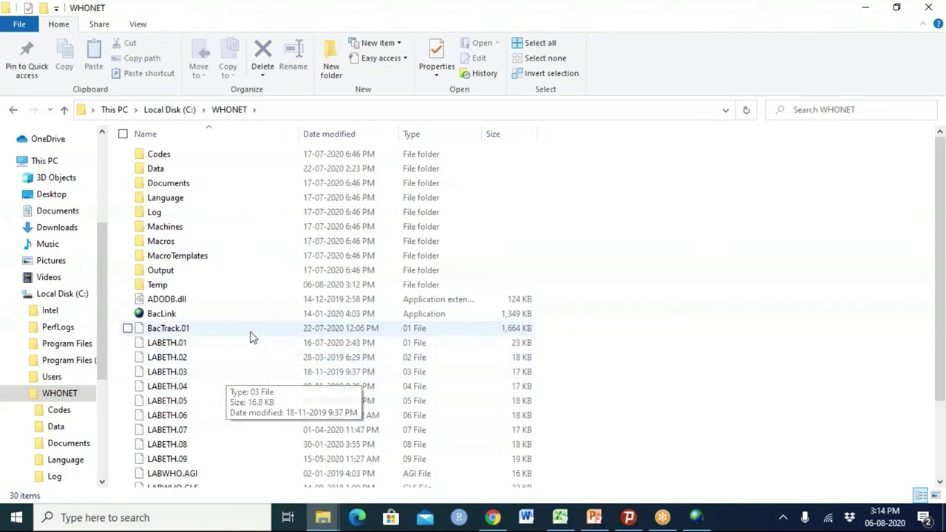
pyautogui.click(171, 215)
pyautogui.doubleClick(172, 216)
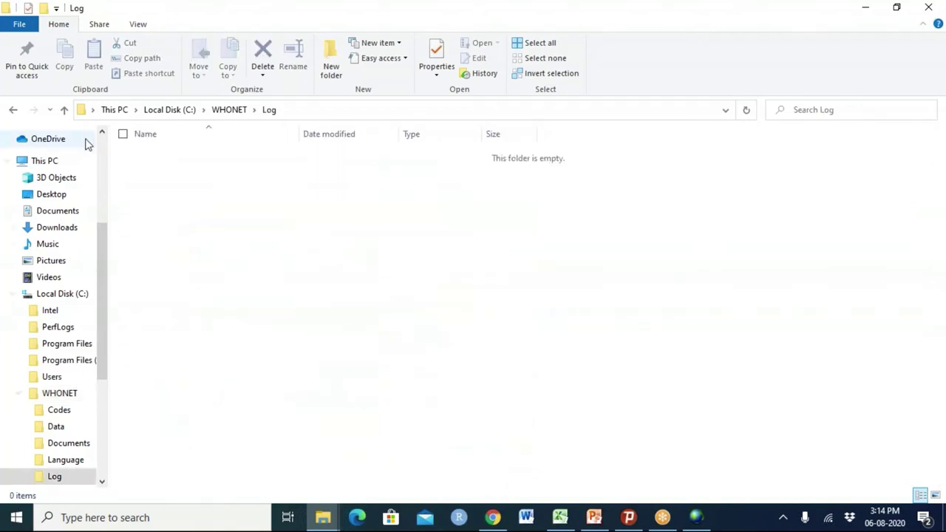
pyautogui.click(13, 109)
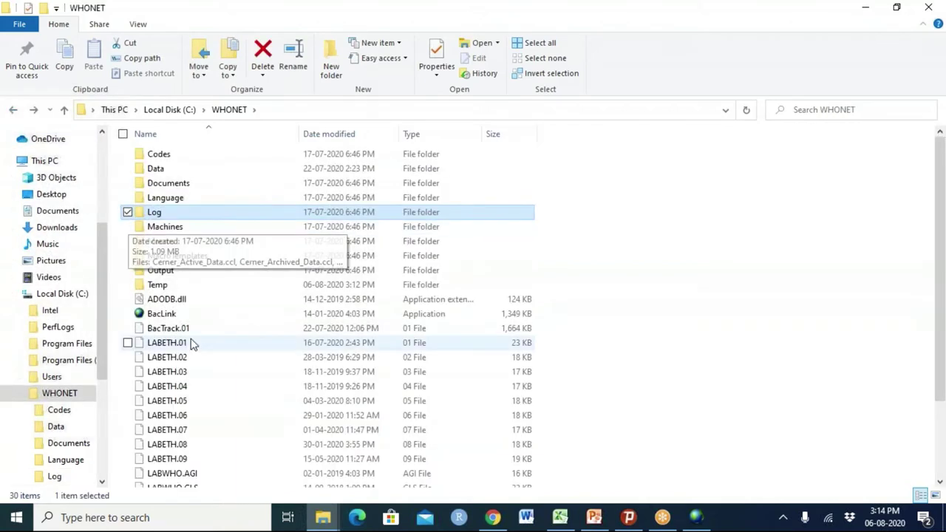
# Step: Look through the laboratory and program files in the WHONET folder from LABETH.05 down to WHONET_Library.dll
pyautogui.click(198, 405)
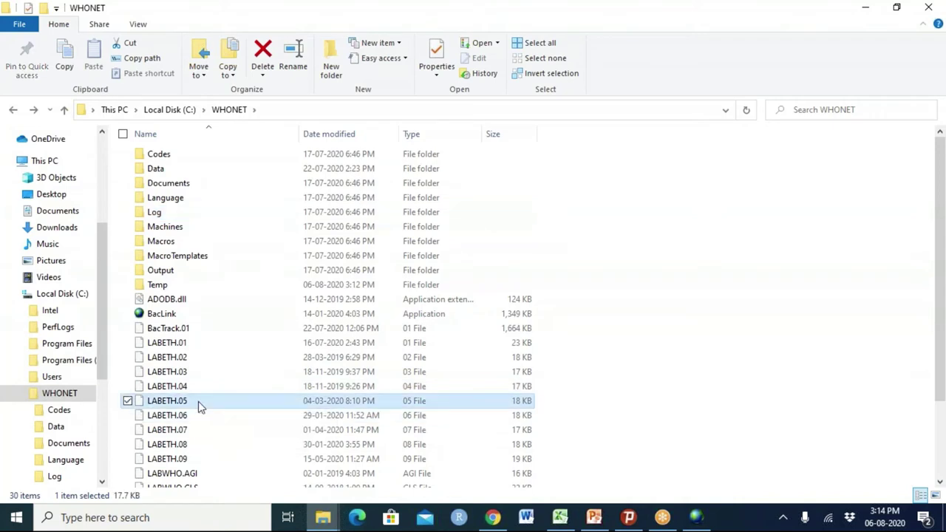
pyautogui.press('Down')
pyautogui.press('Down')
pyautogui.press('Down')
pyautogui.press('Down')
pyautogui.press('Down')
pyautogui.press('Down')
pyautogui.press('Down')
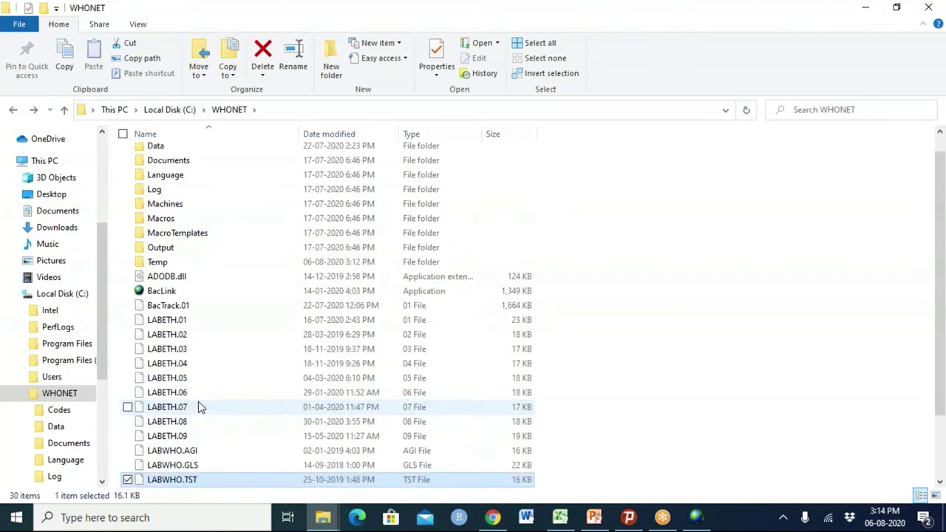
pyautogui.press('Down')
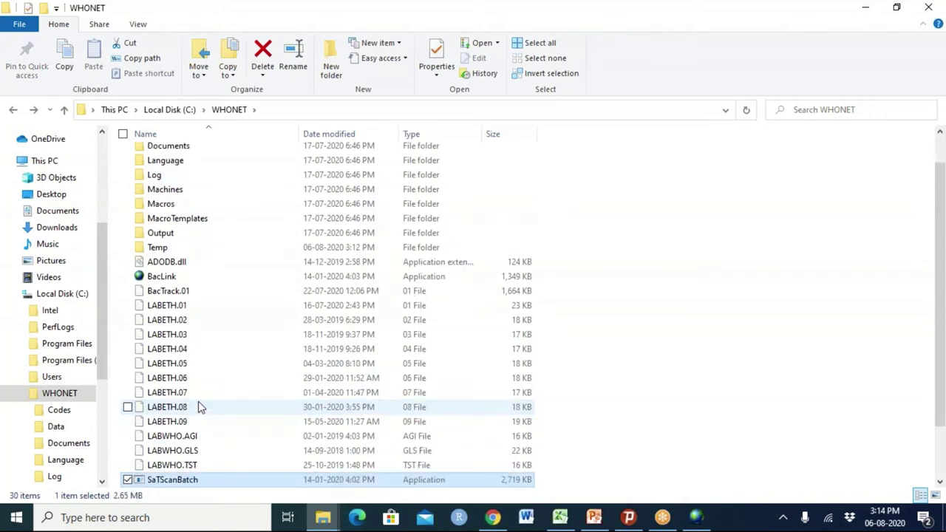
pyautogui.press('Down')
pyautogui.press('Down')
pyautogui.press('Down')
pyautogui.press('Down')
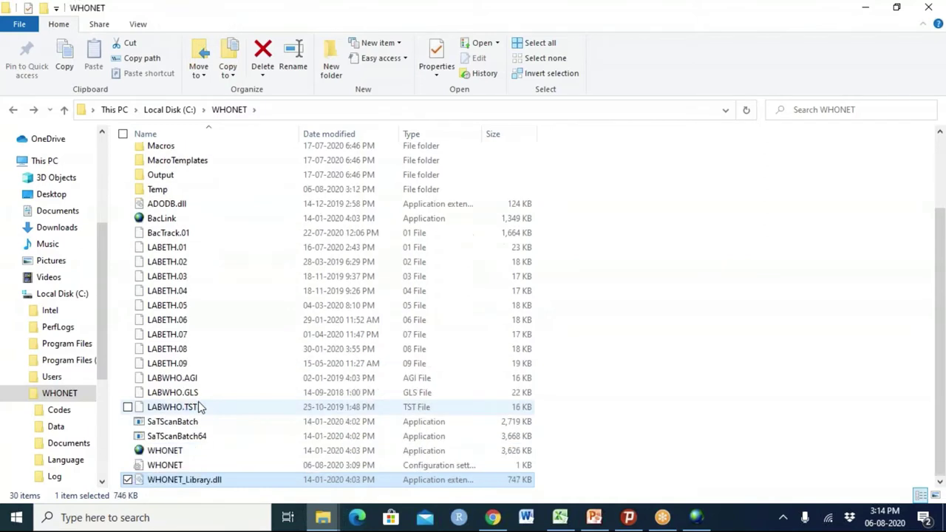
# Step: Review the WHONET entries from WHONET_Library.dll back up to the Language folder, and look into the Macros subfolder
pyautogui.press('Up')
pyautogui.press('Up')
pyautogui.press('Up')
pyautogui.press('Up')
pyautogui.press('Up')
pyautogui.press('Up')
pyautogui.press('Up')
pyautogui.press('Up')
pyautogui.press('Up')
pyautogui.press('Up')
pyautogui.press('Up')
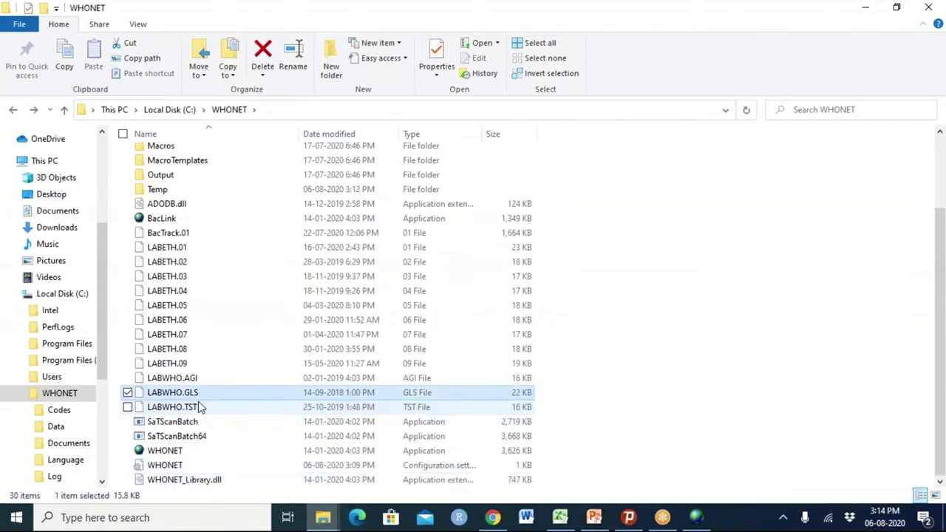
pyautogui.press('Up')
pyautogui.press('Up')
pyautogui.press('Up')
pyautogui.press('Up')
pyautogui.press('Up')
pyautogui.press('Up')
pyautogui.press('Up')
pyautogui.press('Up')
pyautogui.press('Up')
pyautogui.press('Up')
pyautogui.press('Up')
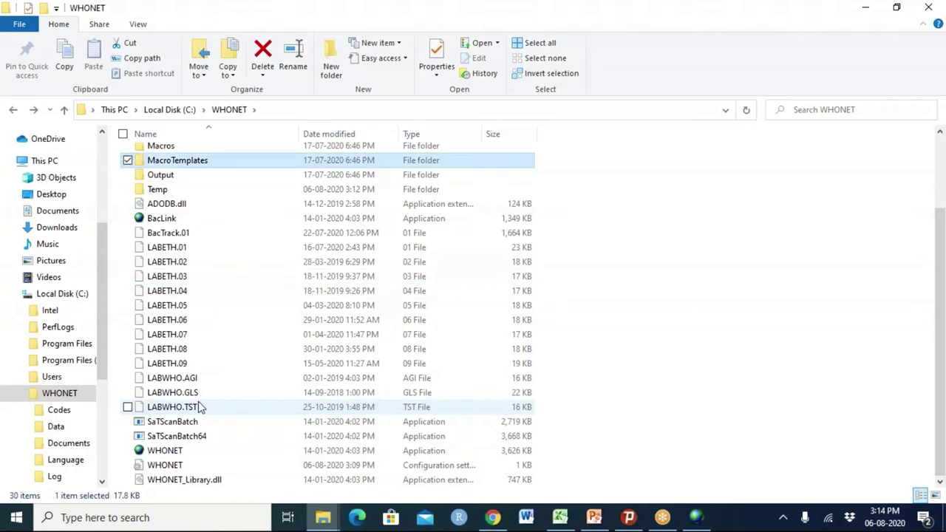
pyautogui.press('Up')
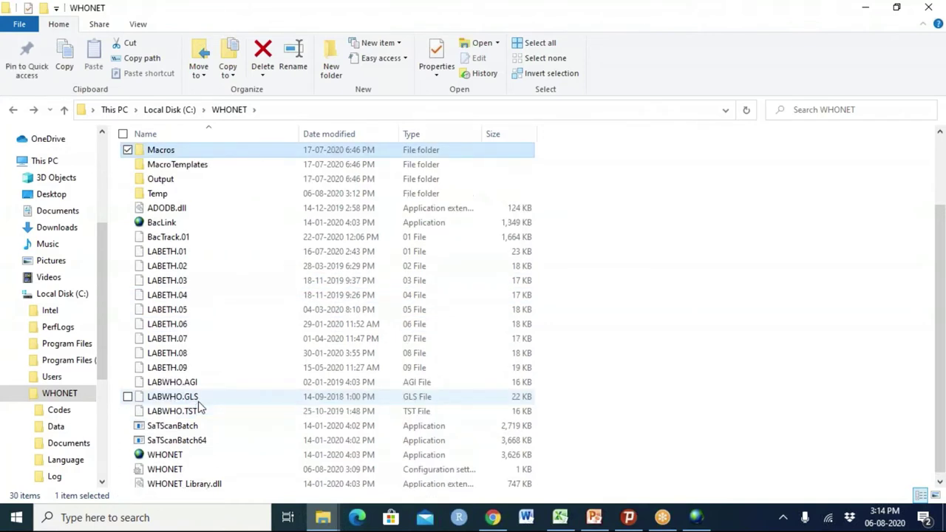
pyautogui.press('Up')
pyautogui.press('Up')
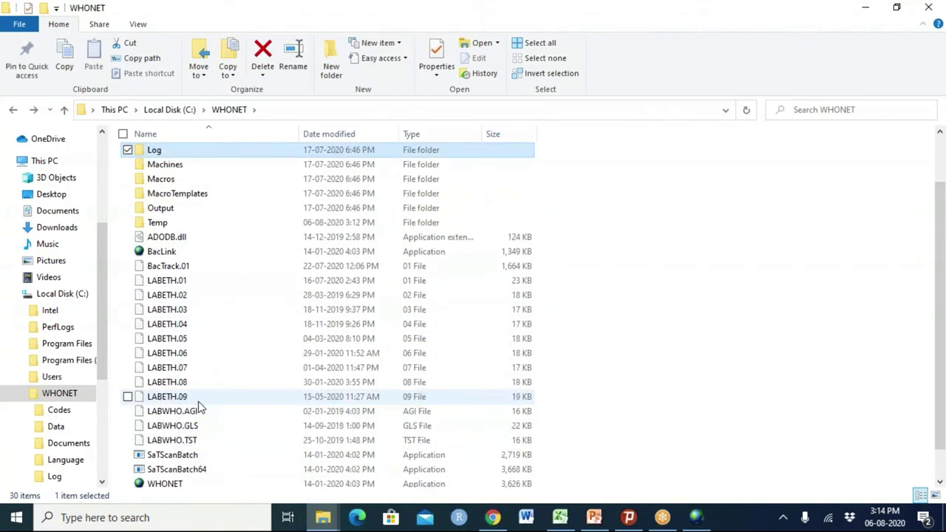
pyautogui.press('Up')
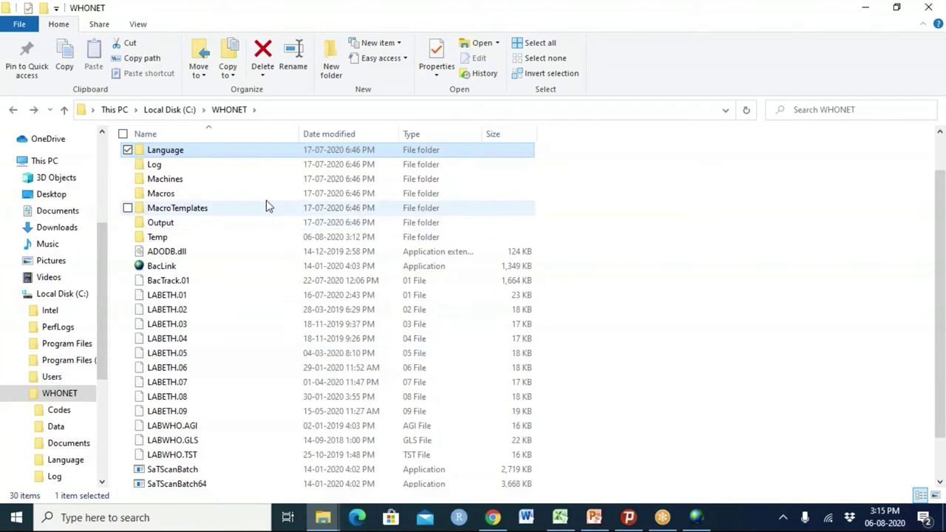
pyautogui.doubleClick(206, 206)
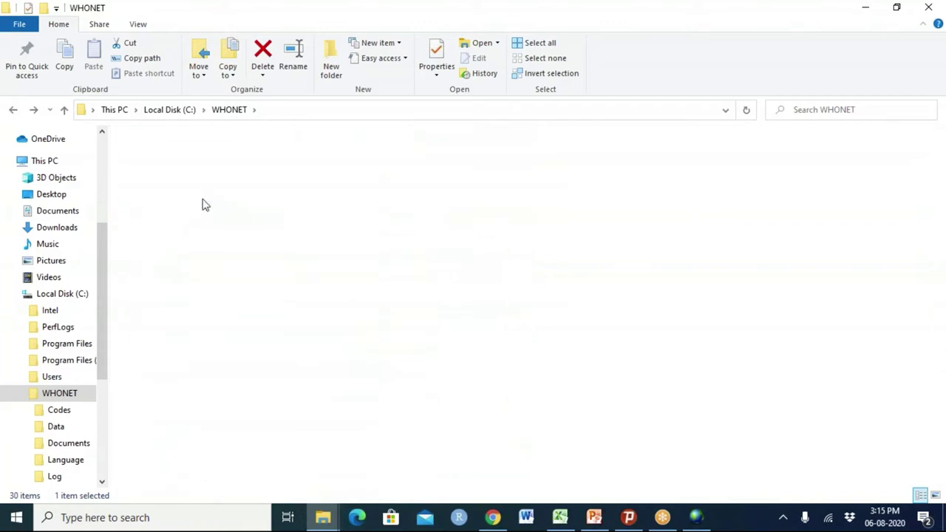
pyautogui.click(16, 110)
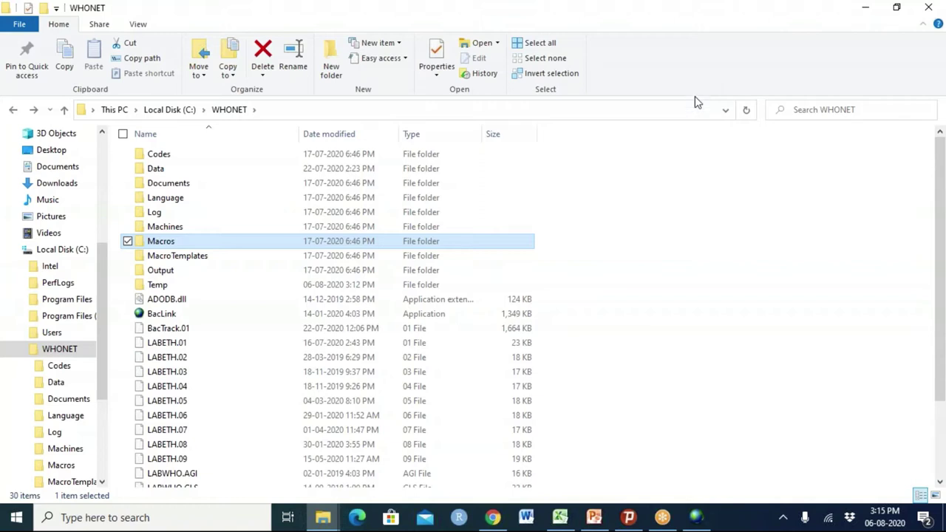
# Step: Switch to Google Chrome, open google.com and search for "error 72 visual studio"
pyautogui.moveTo(500, 520)
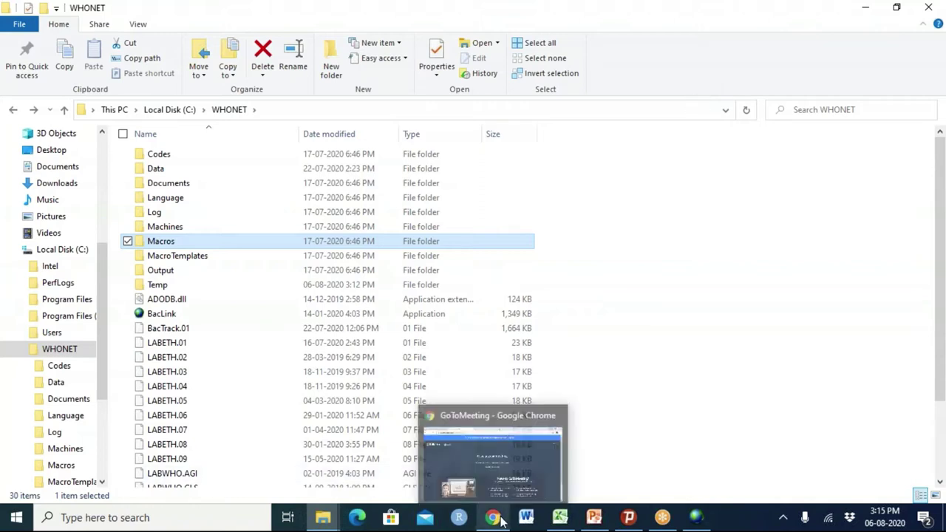
pyautogui.click(500, 520)
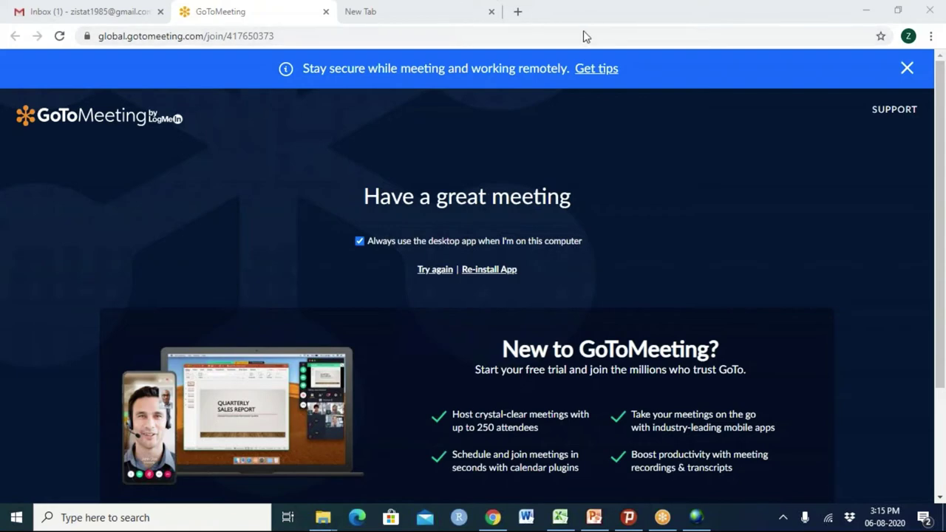
pyautogui.click(355, 12)
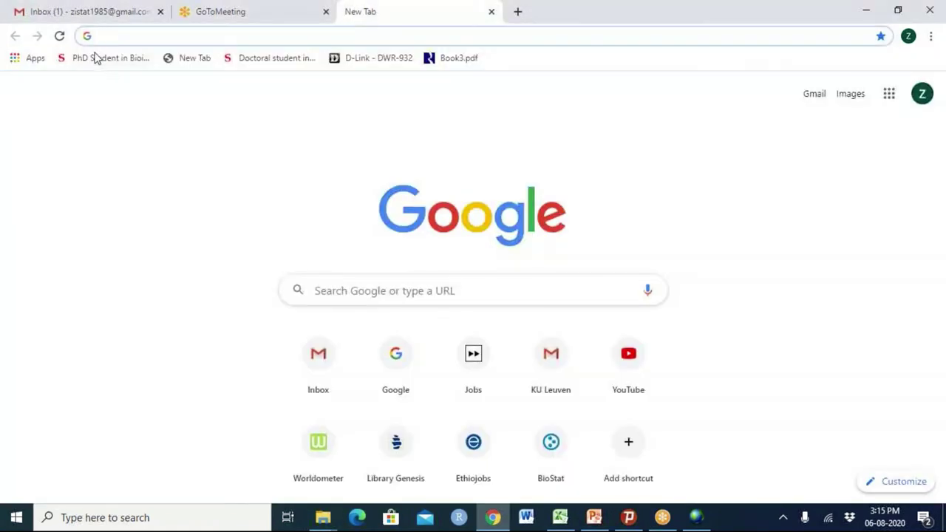
pyautogui.write('g')
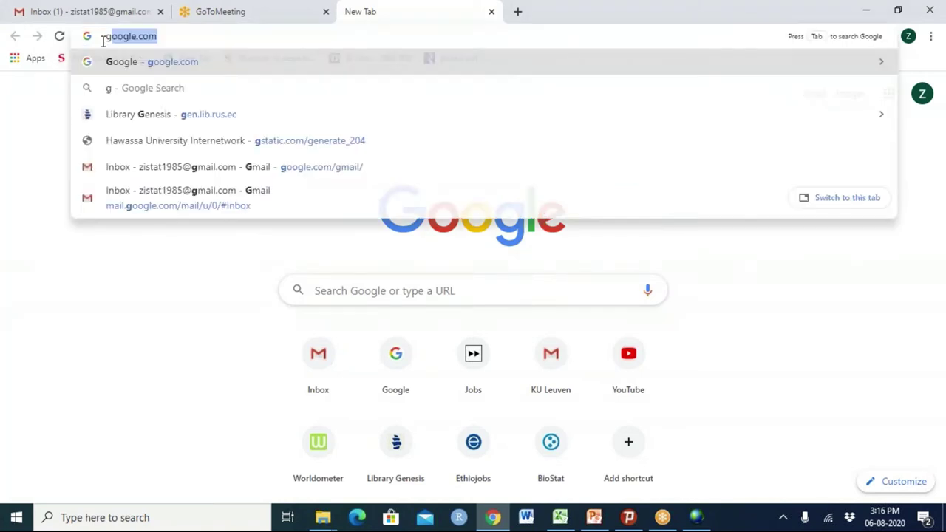
pyautogui.press('Return')
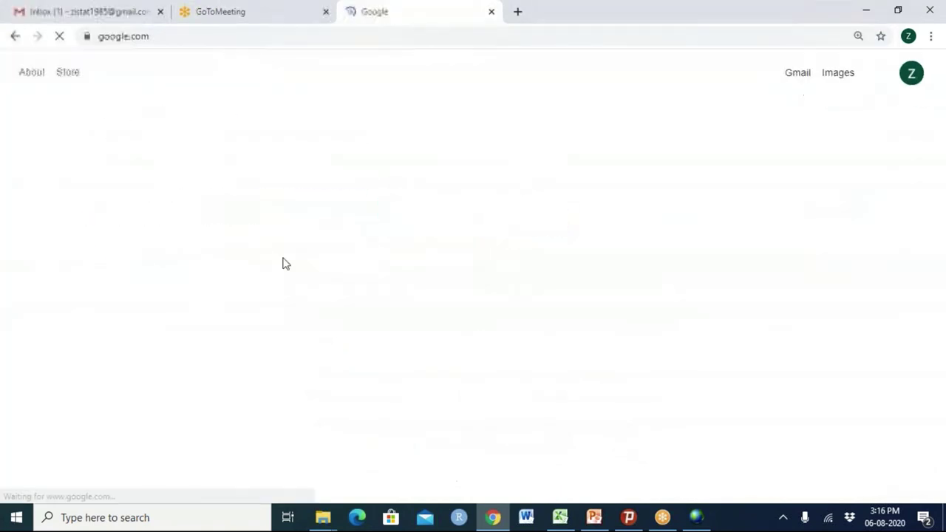
pyautogui.write('error')
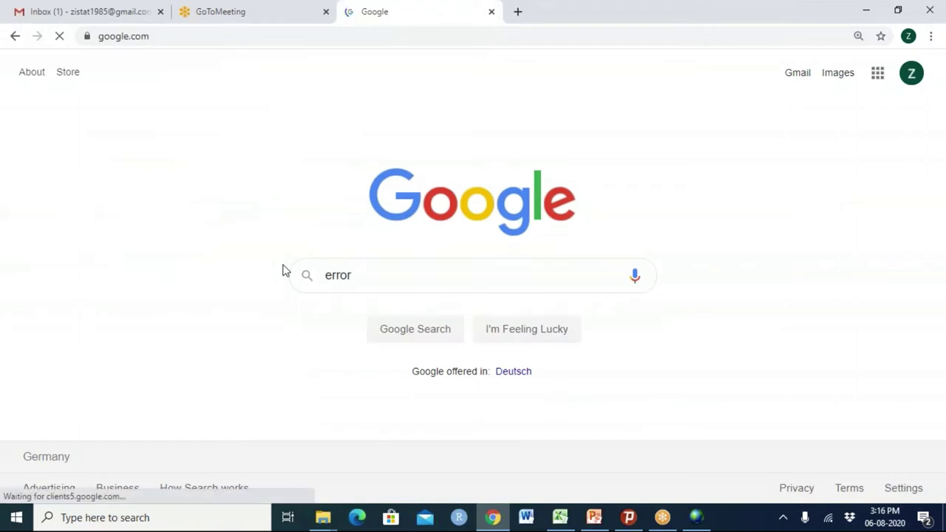
pyautogui.write(' 72')
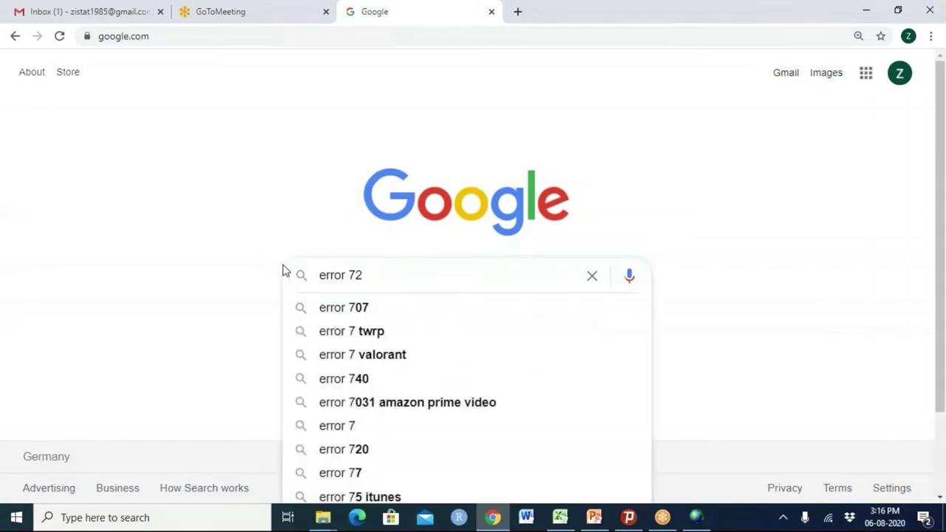
pyautogui.write(' v')
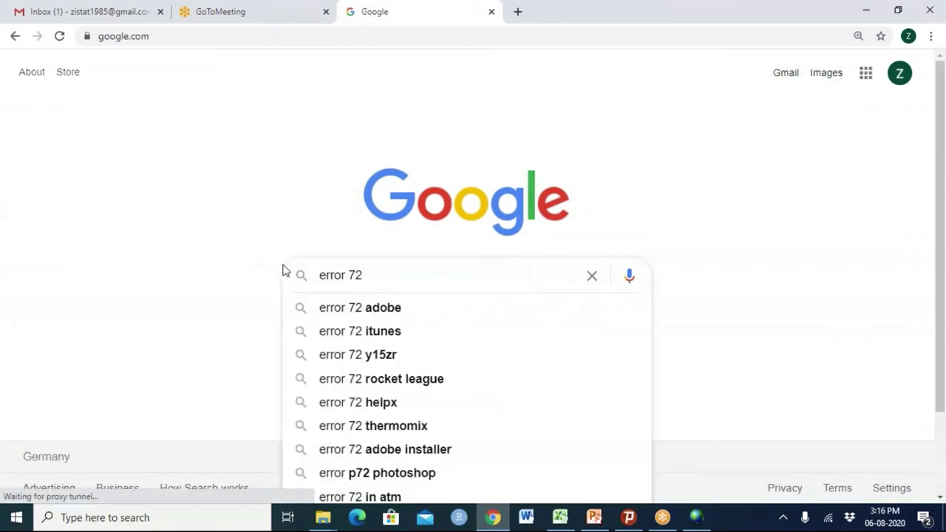
pyautogui.write('is')
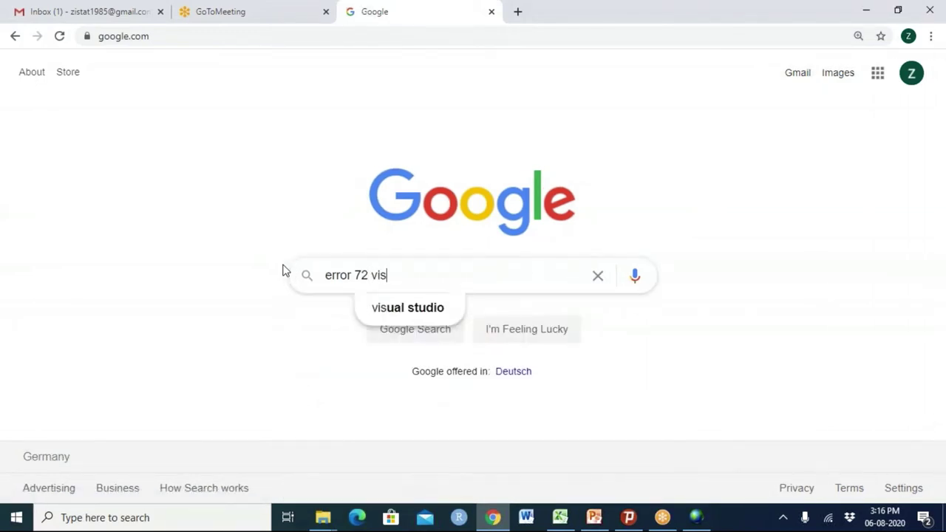
pyautogui.click(395, 308)
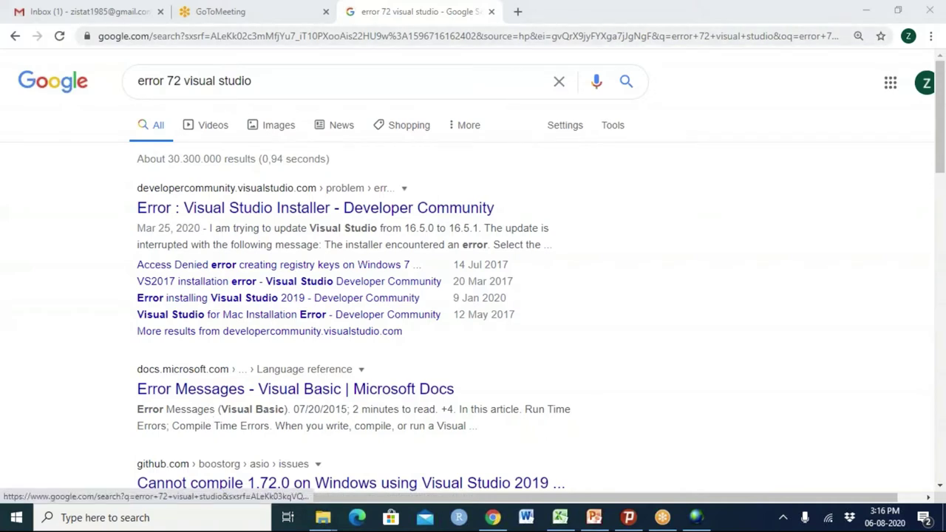
# Step: Change the error number in the Google query and search for "error 5 visual studio"
pyautogui.click(179, 85)
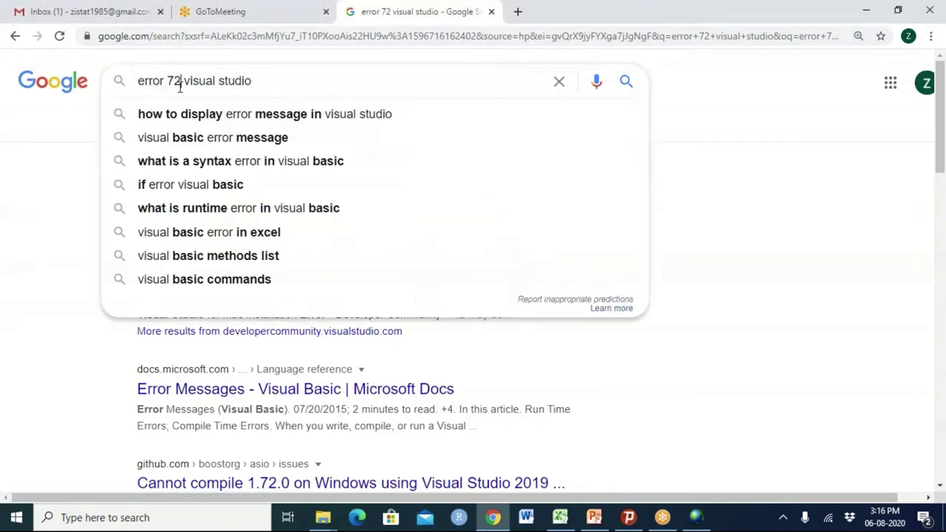
pyautogui.press('BackSpace')
pyautogui.press('BackSpace')
pyautogui.write('5')
pyautogui.press('Return')
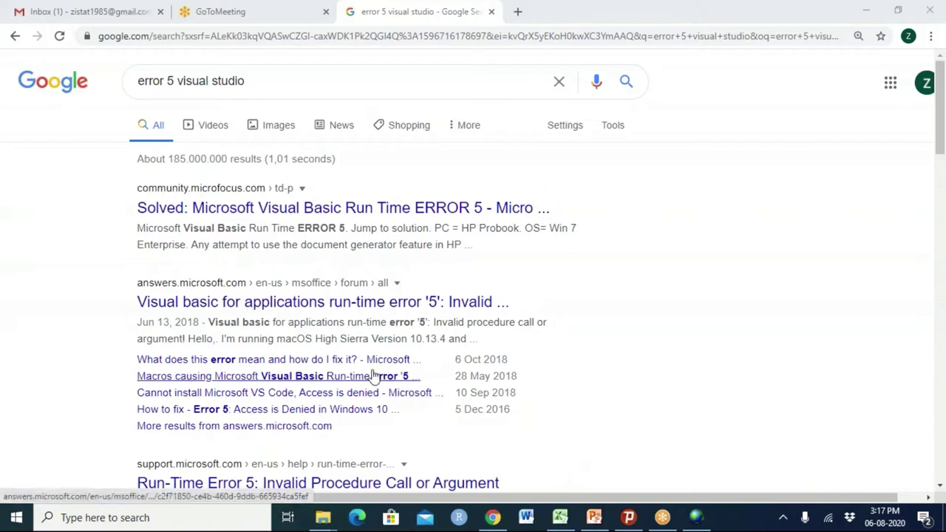
# Step: Look through the search results about Visual Basic run-time error 5, and return to the GoToMeeting page
pyautogui.click(80, 406)
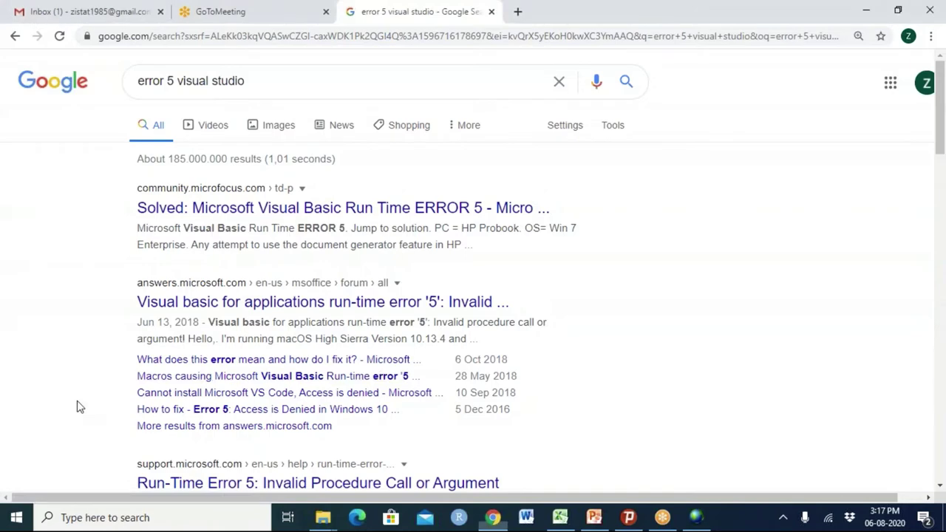
pyautogui.scroll(-1, 80, 407)
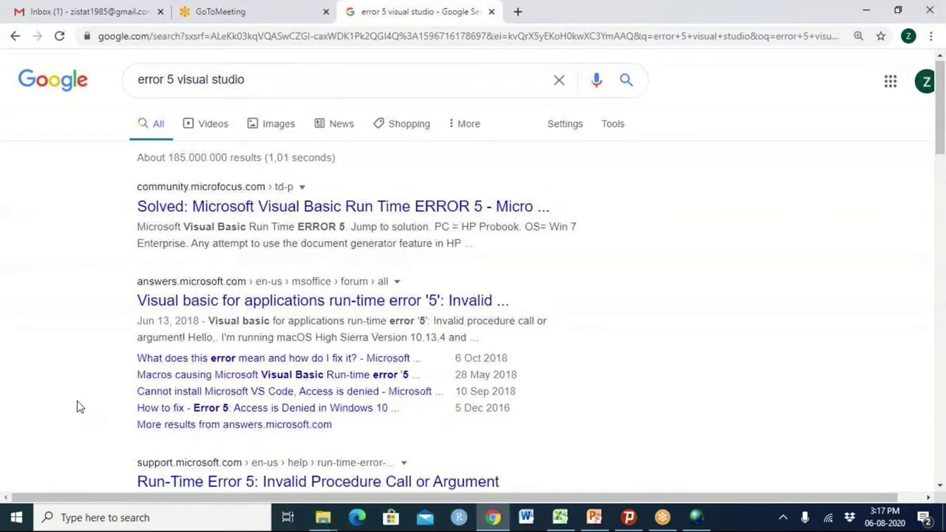
pyautogui.scroll(-1, 80, 407)
pyautogui.scroll(-1, 80, 407)
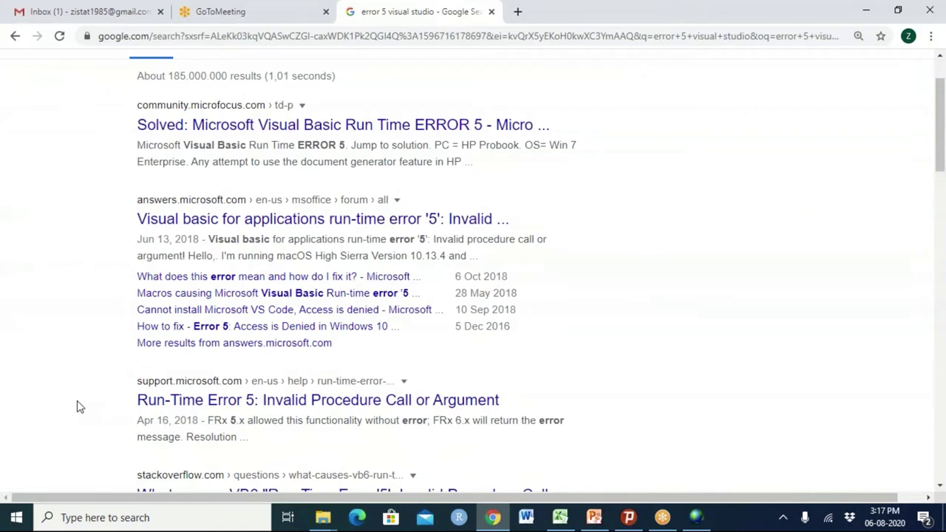
pyautogui.scroll(1, 80, 406)
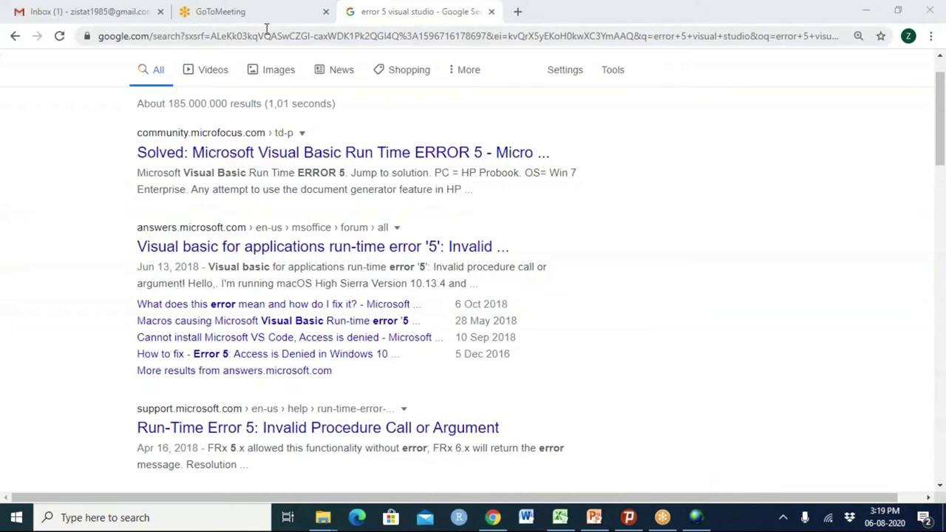
pyautogui.click(229, 13)
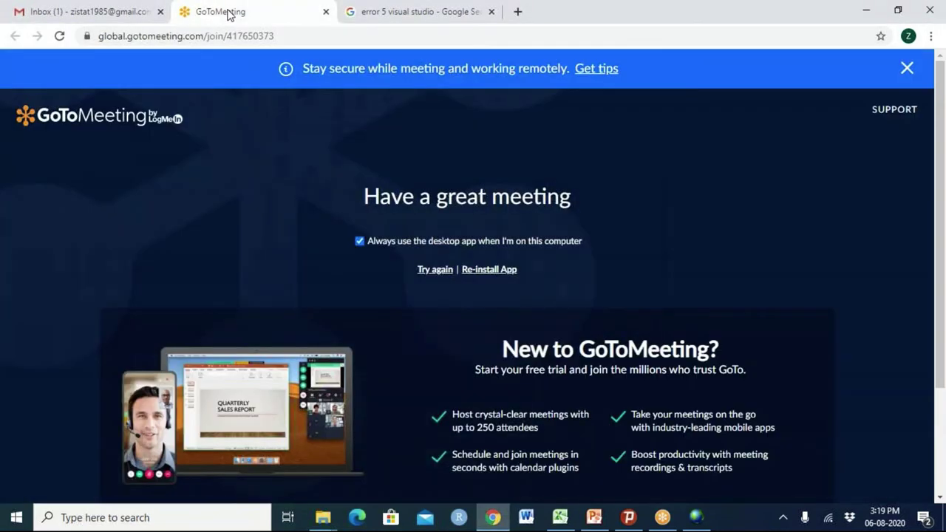
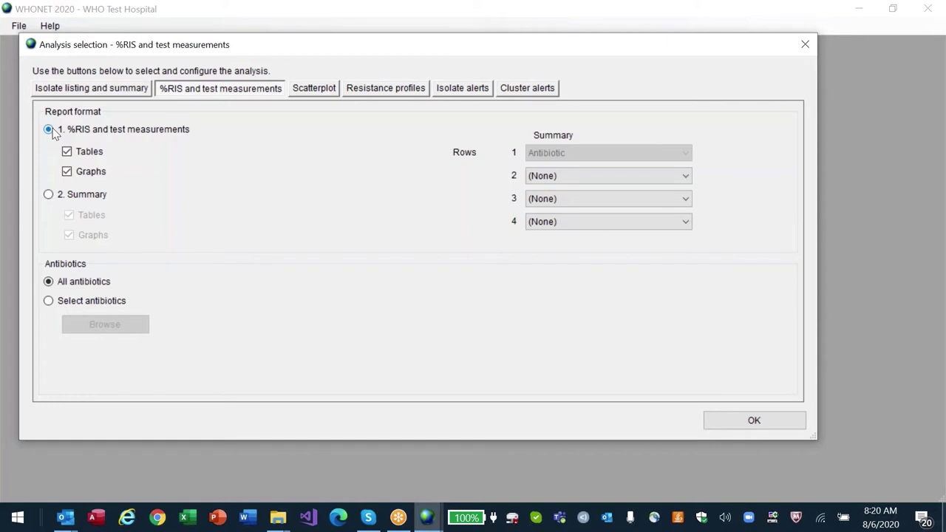
# Step: Compare the %RIS and test measurements report format with the Summary format, and choose Summary
pyautogui.click(49, 195)
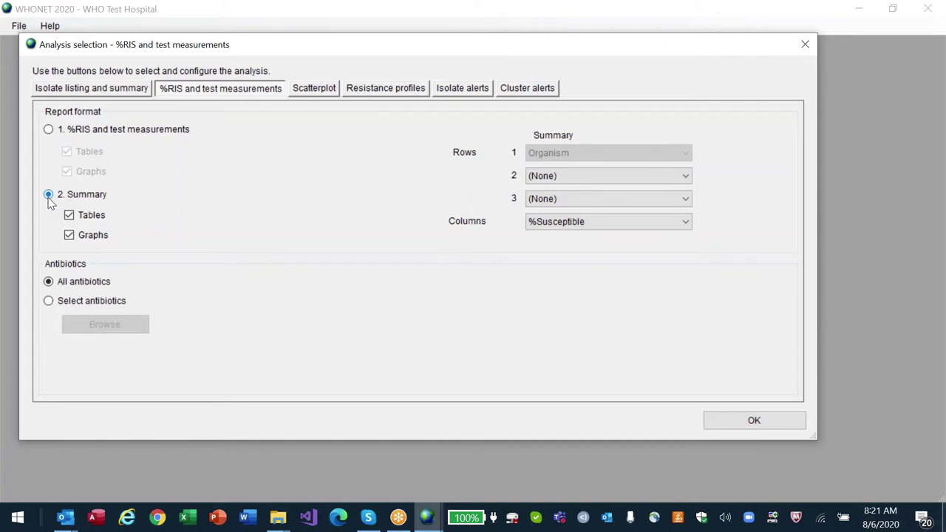
pyautogui.click(49, 131)
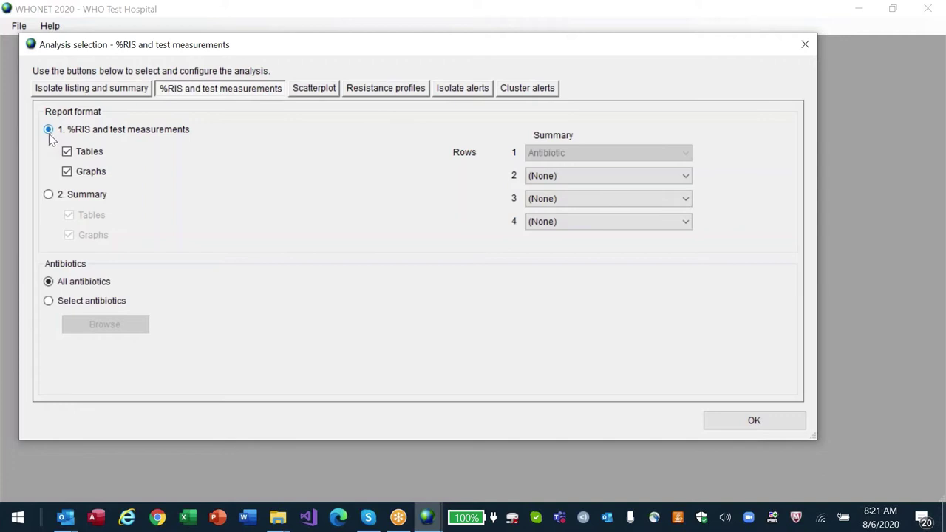
pyautogui.click(49, 195)
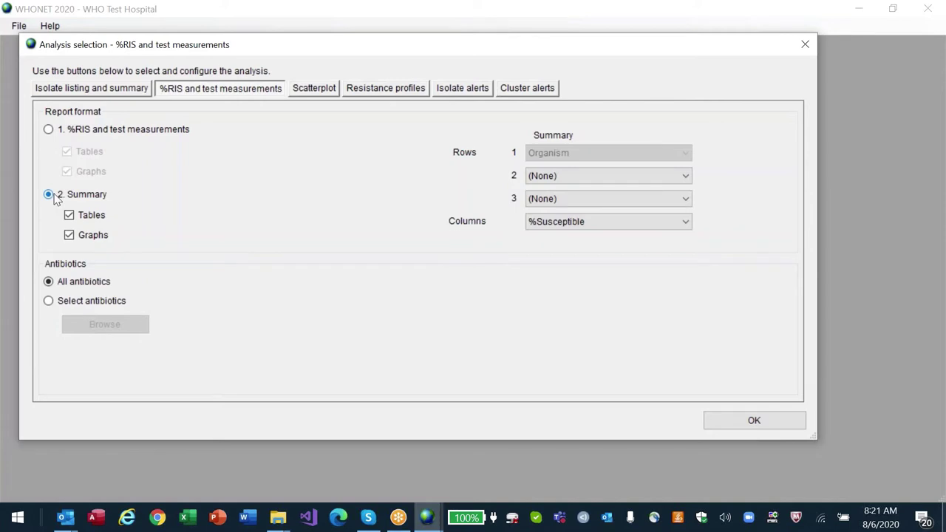
pyautogui.click(49, 129)
pyautogui.press('Down')
pyautogui.press('Tab')
pyautogui.press('Tab')
pyautogui.press('Tab')
pyautogui.press('Tab')
pyautogui.press('Tab')
# Step: Look through the Summary column measures from %Susceptible to %Non-resistant, keeping %Susceptible
pyautogui.click(689, 223)
pyautogui.press('Down')
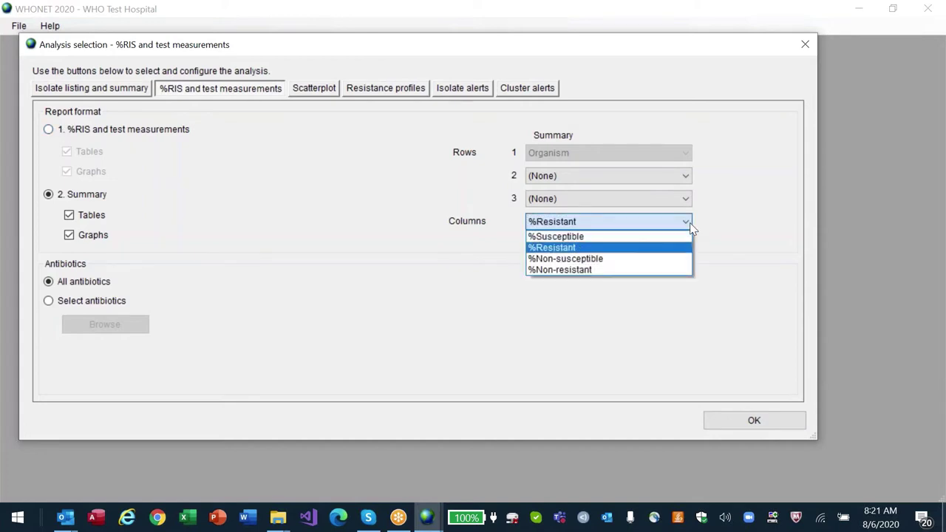
pyautogui.press('Down')
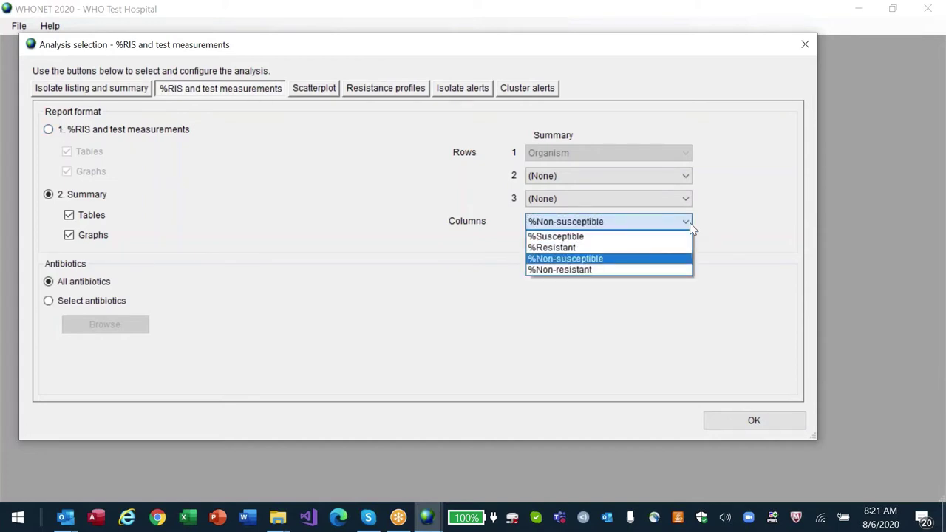
pyautogui.press('Down')
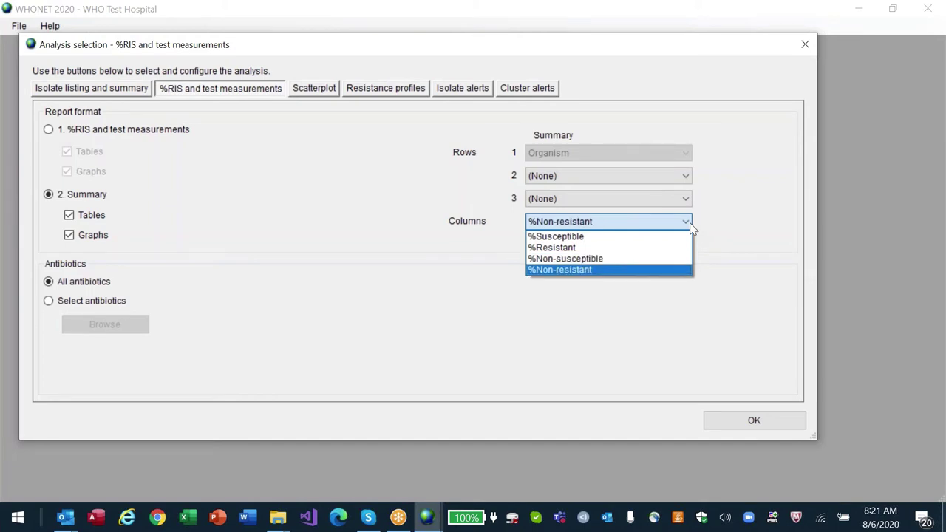
pyautogui.press('Up')
pyautogui.press('Up')
pyautogui.press('Up')
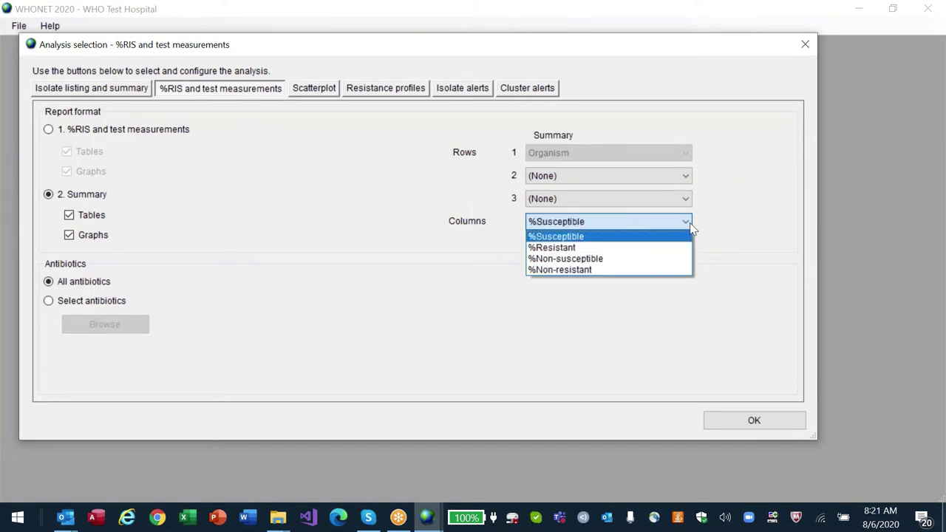
pyautogui.press('Return')
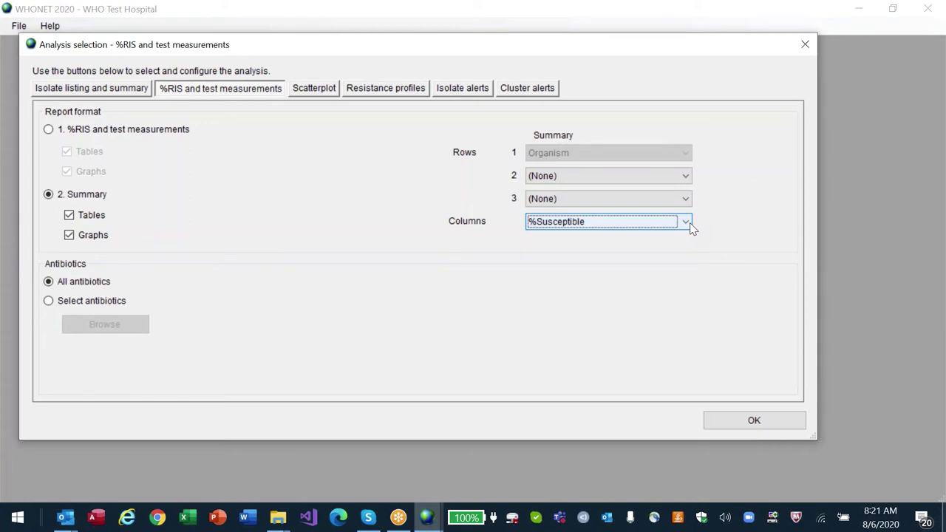
# Step: Revisit the %RIS and test measurements format, and try %Non-susceptible as the Summary report's column measure
pyautogui.click(61, 130)
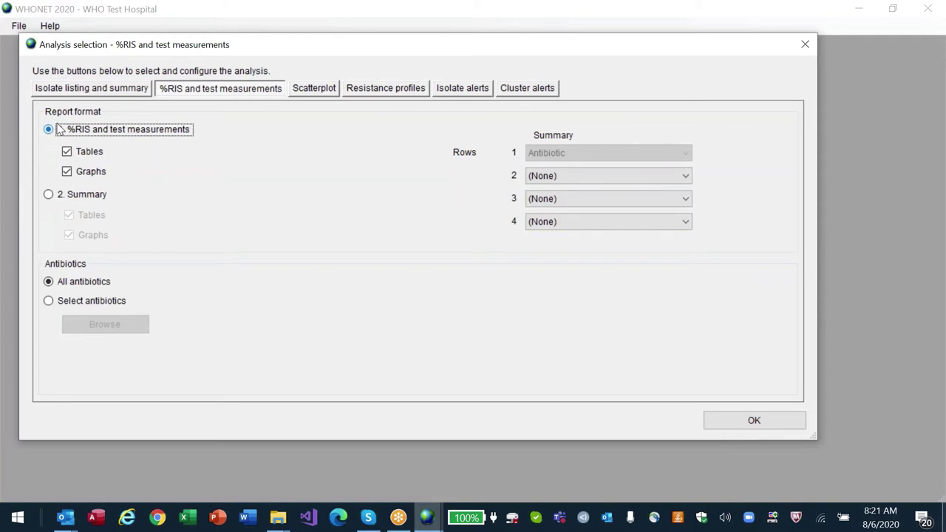
pyautogui.click(49, 194)
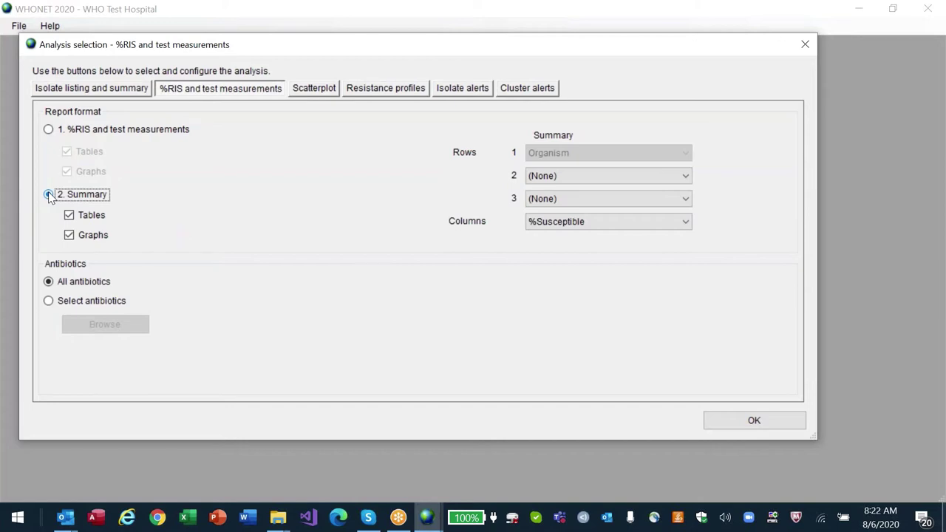
pyautogui.click(684, 223)
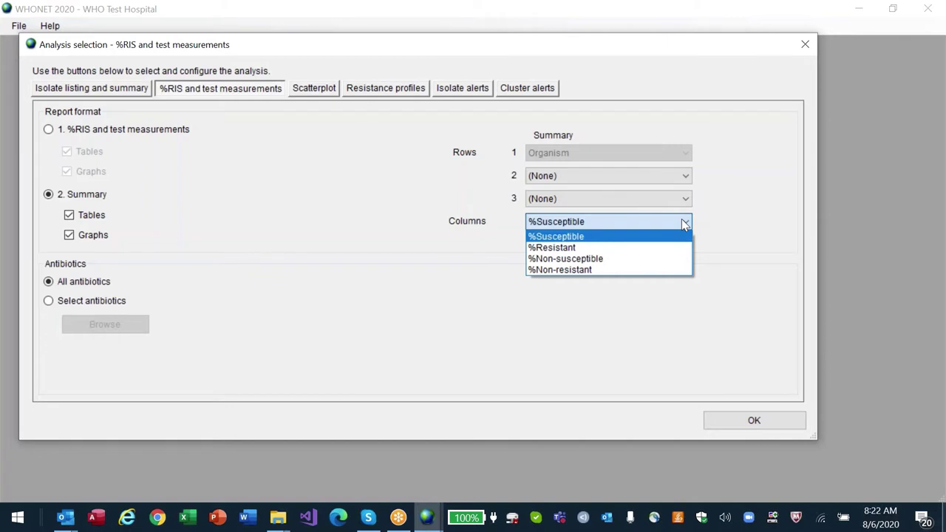
pyautogui.press('Down')
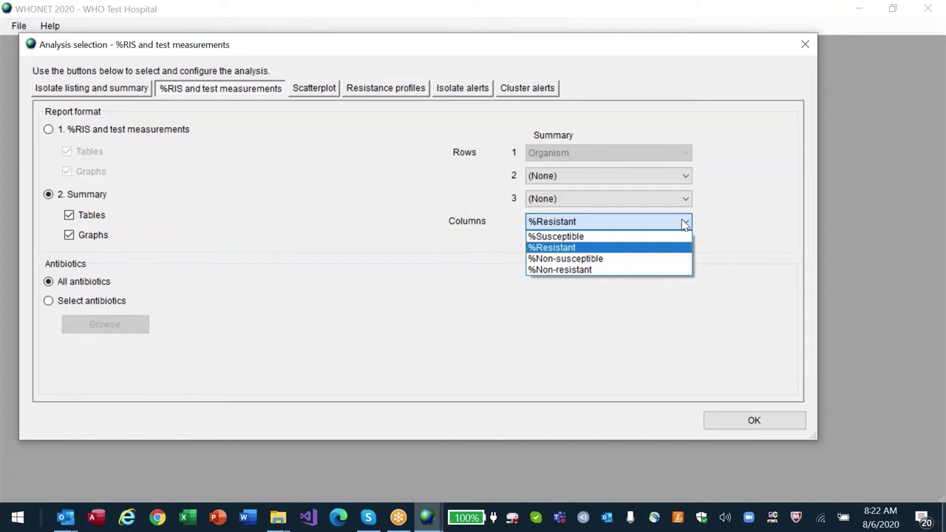
pyautogui.press('Up')
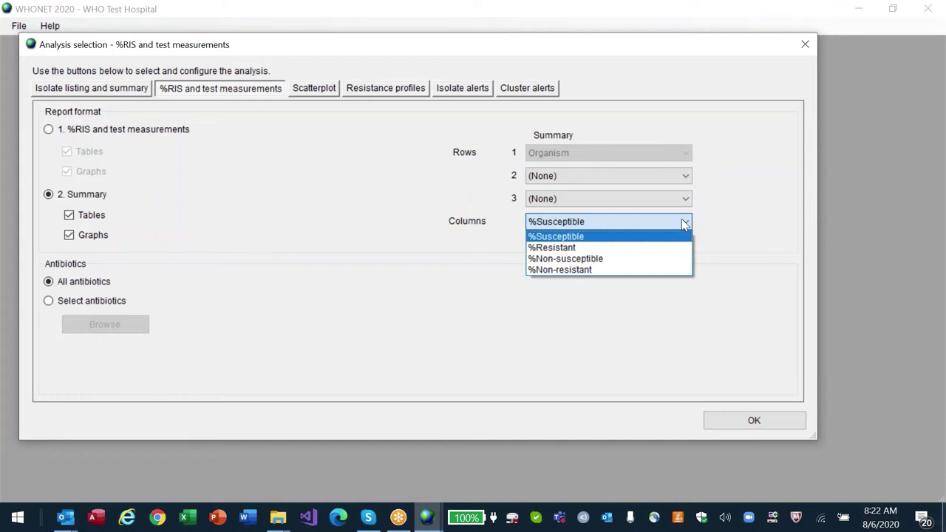
pyautogui.press('Down')
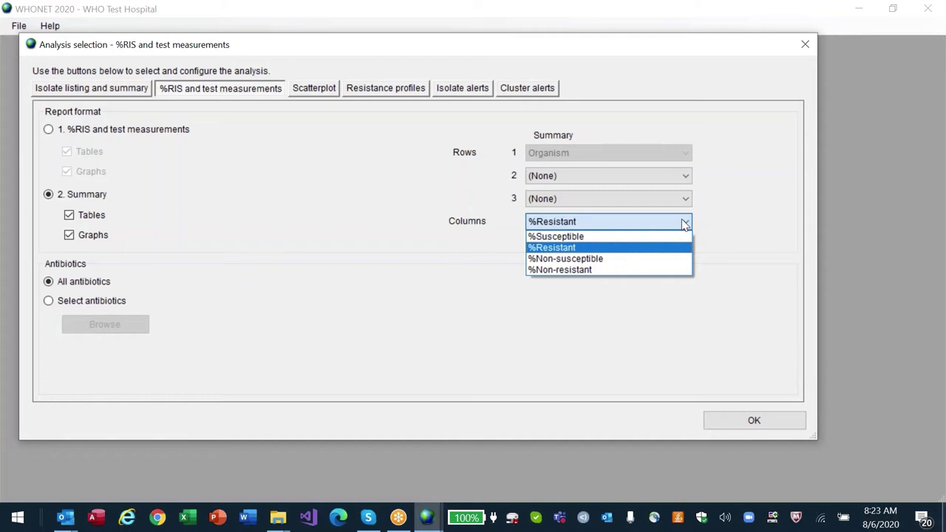
pyautogui.press('Down')
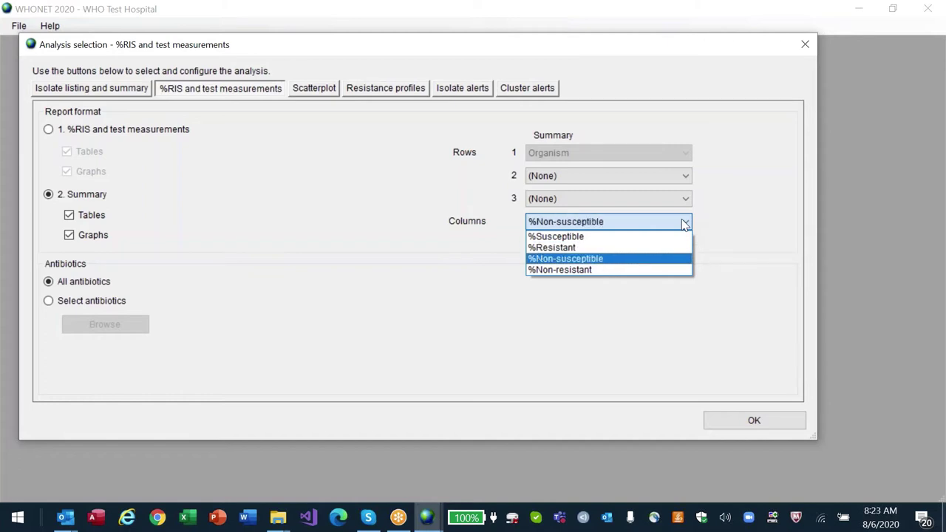
pyautogui.click(684, 224)
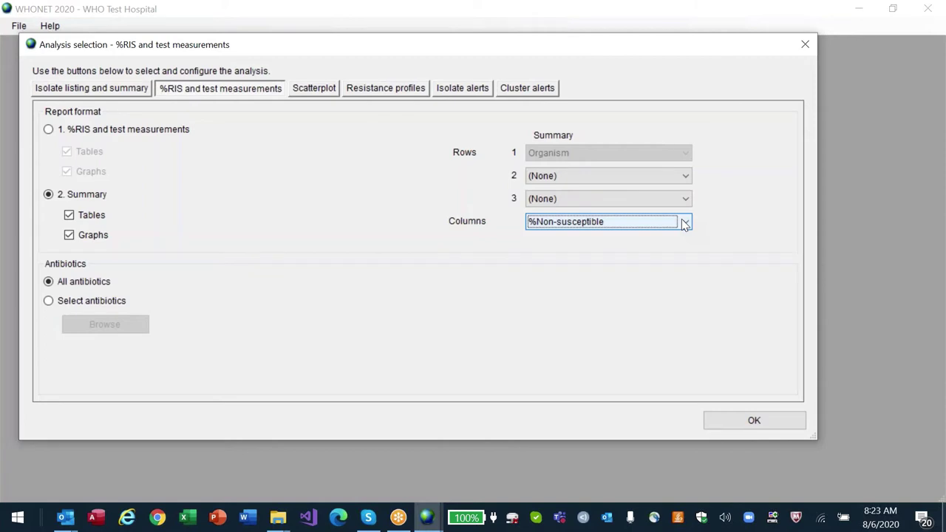
# Step: Cycle through the Summary column measures and return the columns to %Susceptible
pyautogui.scroll(-1, 684, 224)
pyautogui.scroll(-1, 685, 224)
pyautogui.scroll(2, 684, 224)
pyautogui.scroll(-2, 685, 225)
pyautogui.scroll(2, 684, 225)
pyautogui.scroll(2, 684, 224)
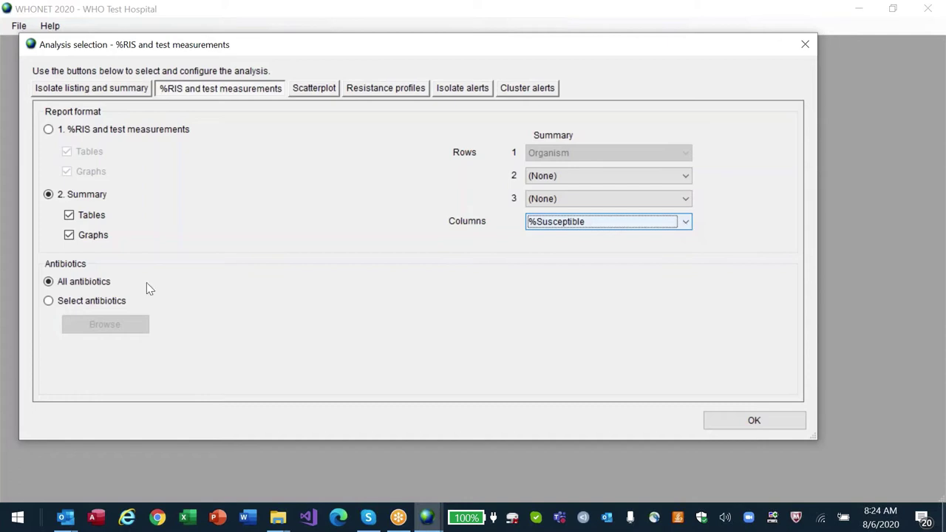
pyautogui.press('Down')
pyautogui.press('Down')
pyautogui.press('Up')
pyautogui.press('Up')
# Step: Compare the Select antibiotics option with All antibiotics, keeping all antibiotics for the %Susceptible summary
pyautogui.click(48, 300)
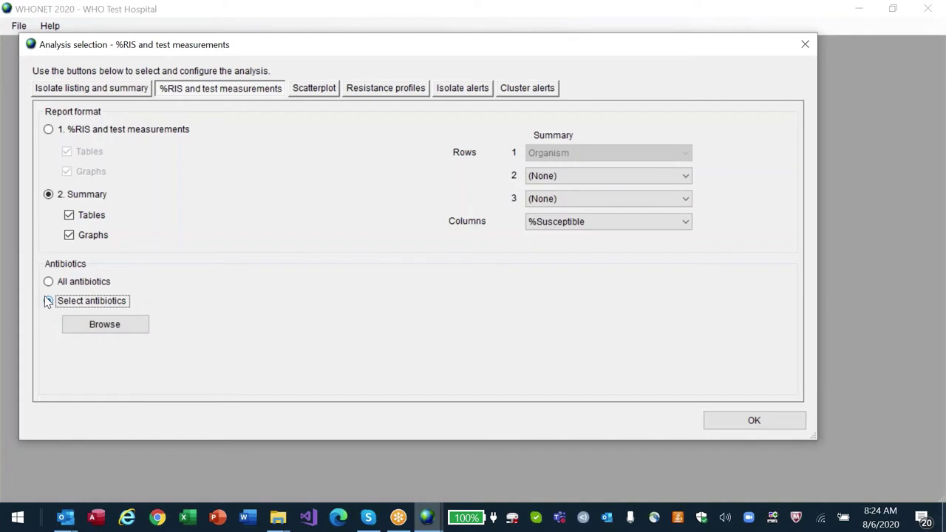
pyautogui.press('Up')
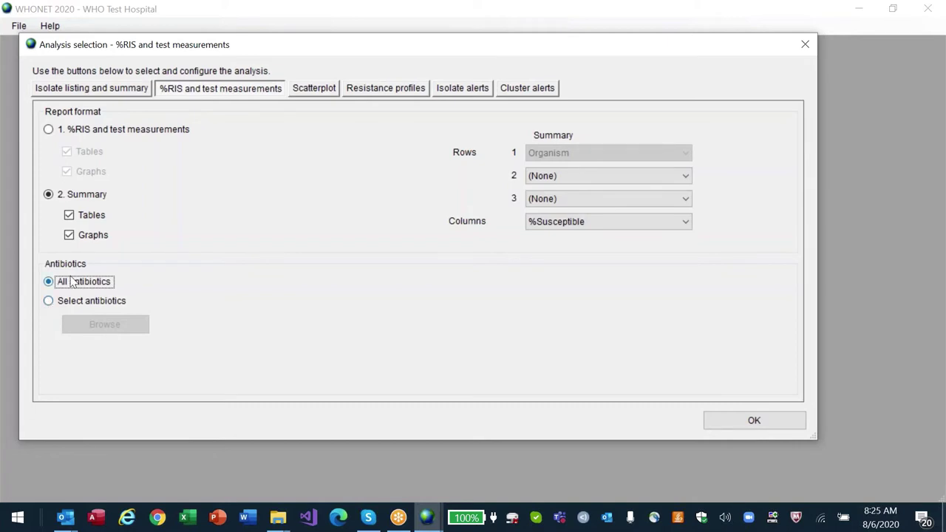
pyautogui.press('Down')
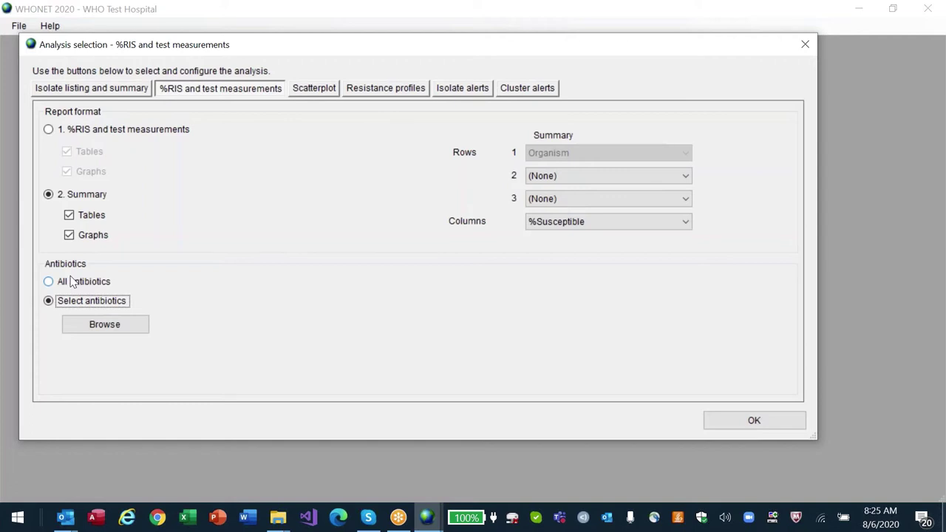
pyautogui.click(72, 286)
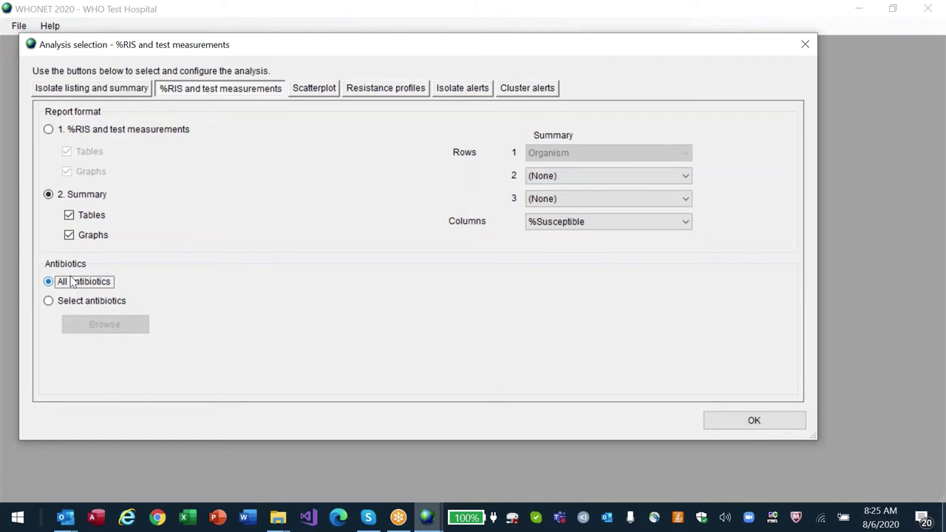
pyautogui.click(106, 201)
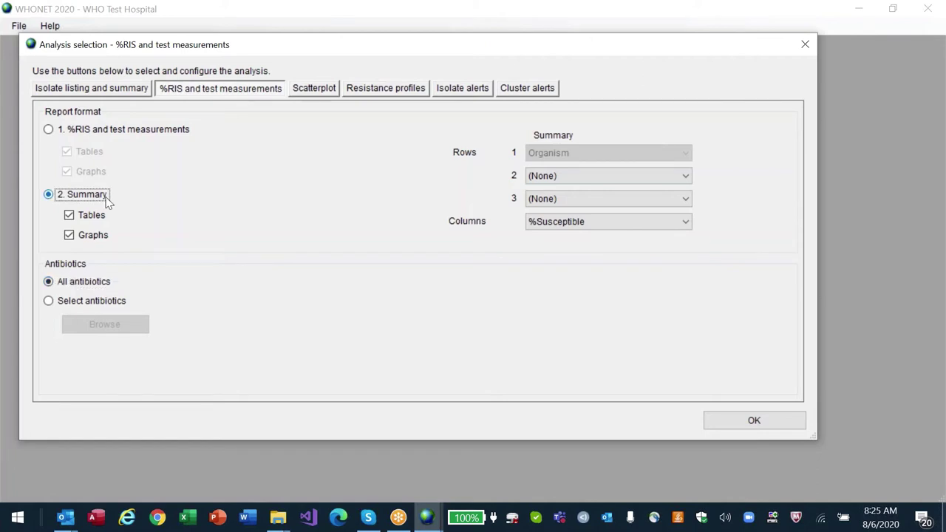
pyautogui.click(634, 225)
pyautogui.click(730, 207)
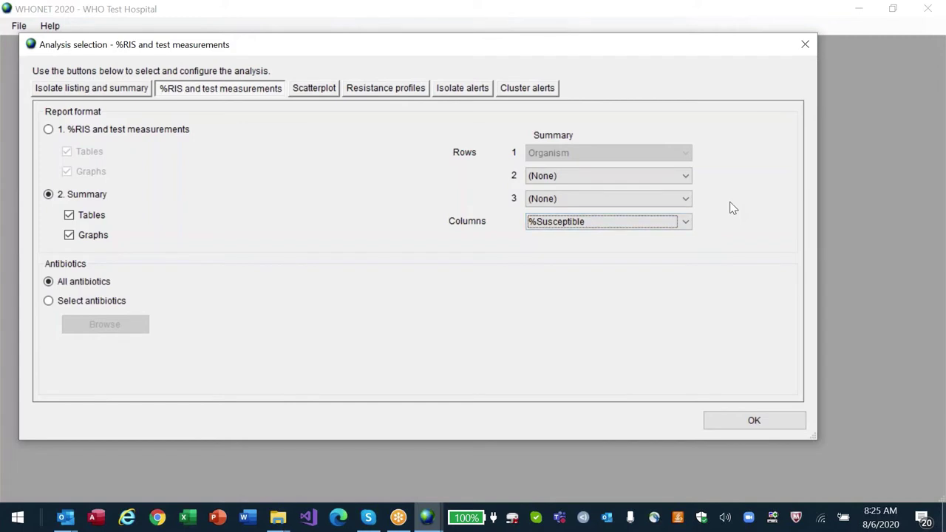
pyautogui.click(92, 301)
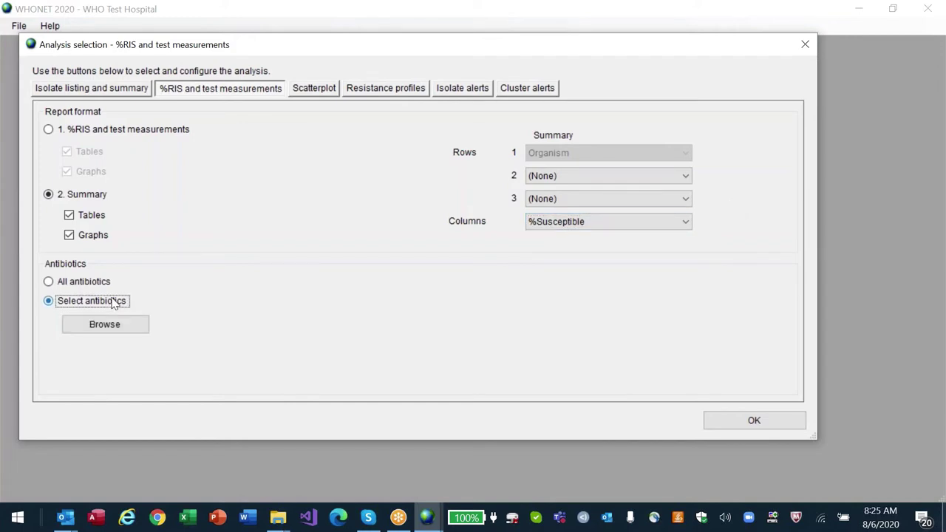
pyautogui.click(73, 285)
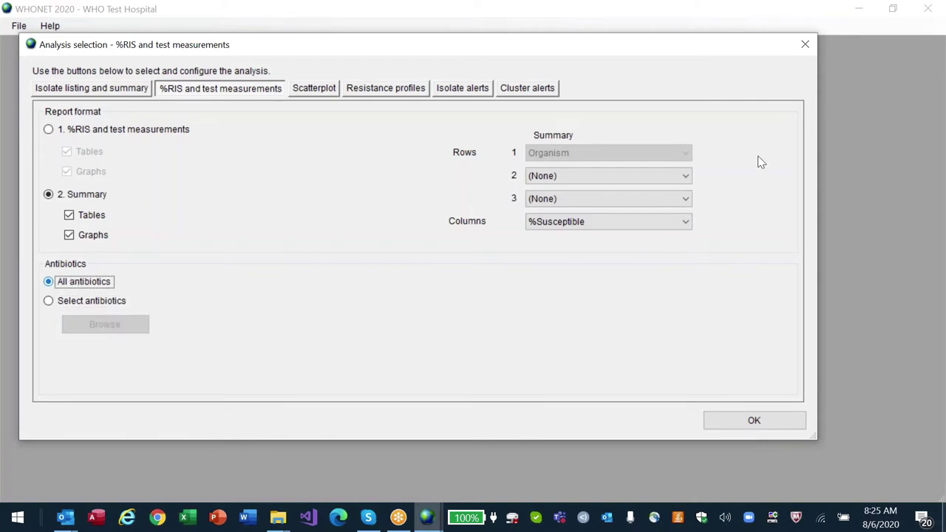
# Step: Browse the field choices for the second summary row, and accept the analysis configuration
pyautogui.click(687, 178)
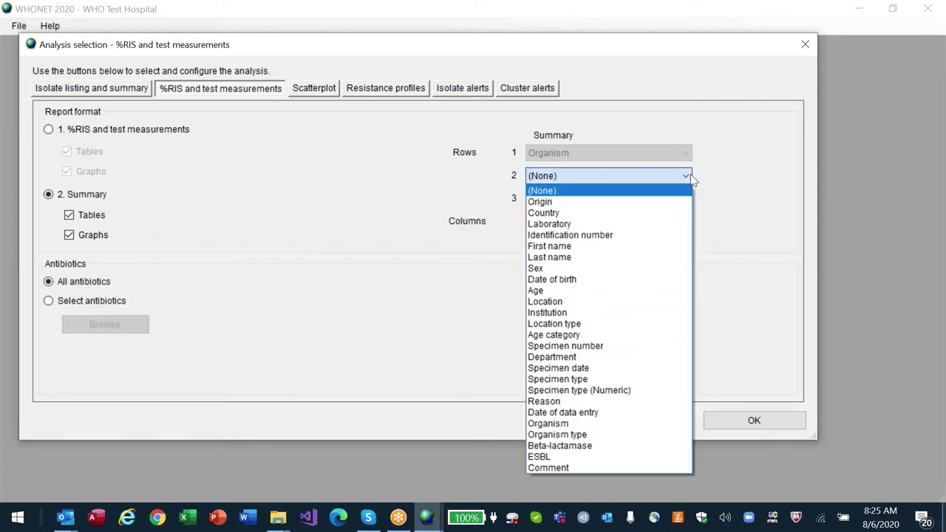
pyautogui.click(690, 178)
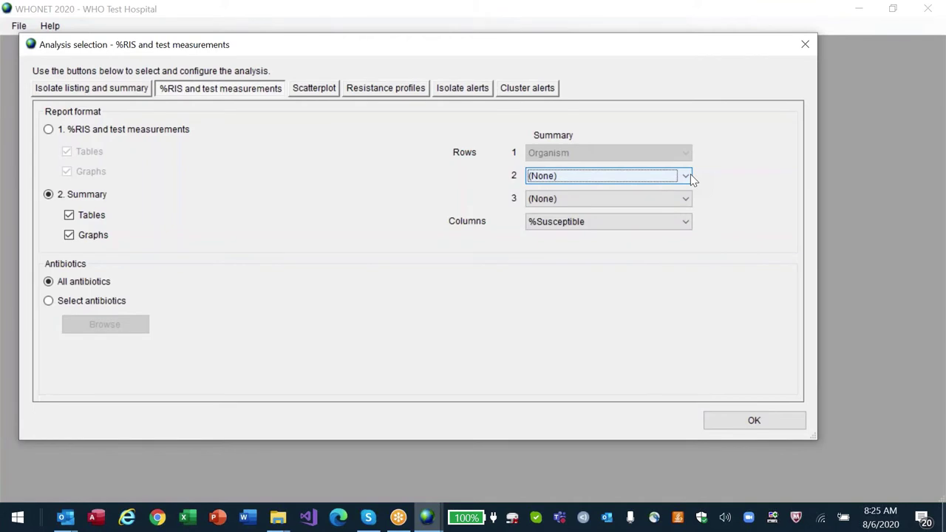
pyautogui.press('Down')
pyautogui.press('Down')
pyautogui.press('Down')
pyautogui.press('Down')
pyautogui.press('Down')
pyautogui.press('Up')
pyautogui.press('Down')
pyautogui.press('Down')
pyautogui.press('Down')
pyautogui.press('Down')
pyautogui.press('Down')
pyautogui.press('Up')
pyautogui.press('Up')
pyautogui.press('Up')
pyautogui.press('Up')
pyautogui.click(754, 420)
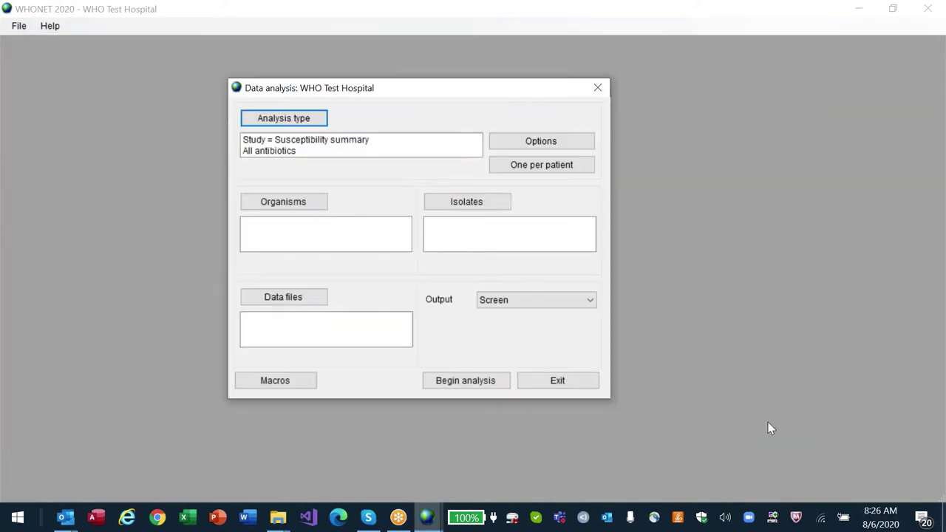
# Step: Add the organisms eco, kpn, ecl, pae and aba to the analysis organism list and confirm the selection
pyautogui.click(291, 203)
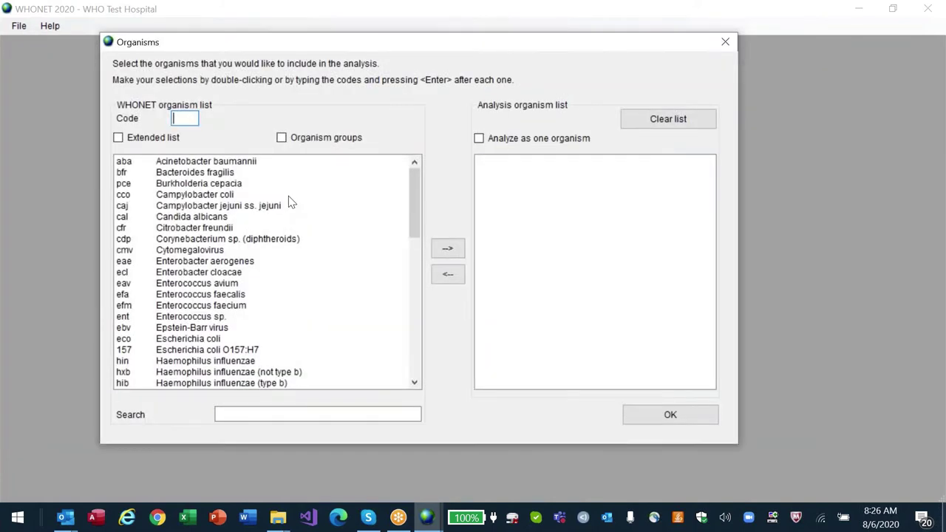
pyautogui.write('eco')
pyautogui.press('Return')
pyautogui.write('kpn')
pyautogui.press('Return')
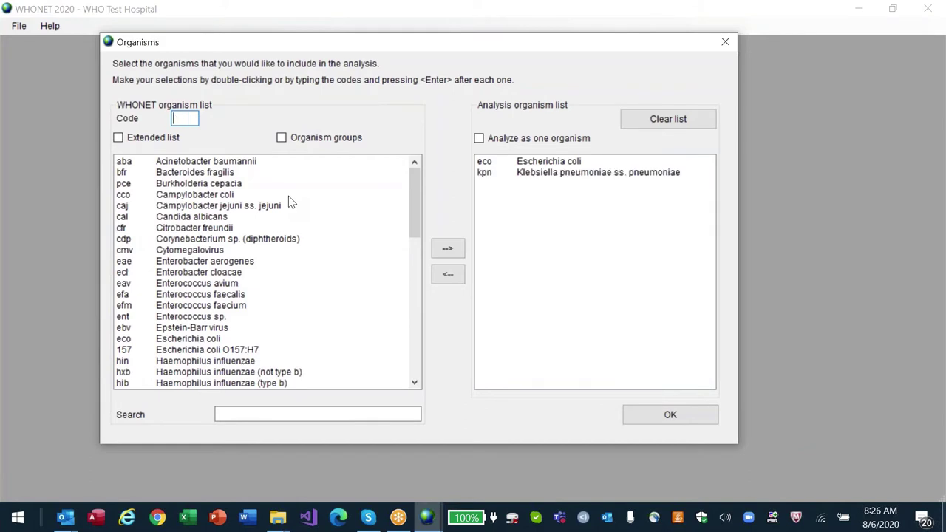
pyautogui.write('ecl')
pyautogui.press('Return')
pyautogui.write('k')
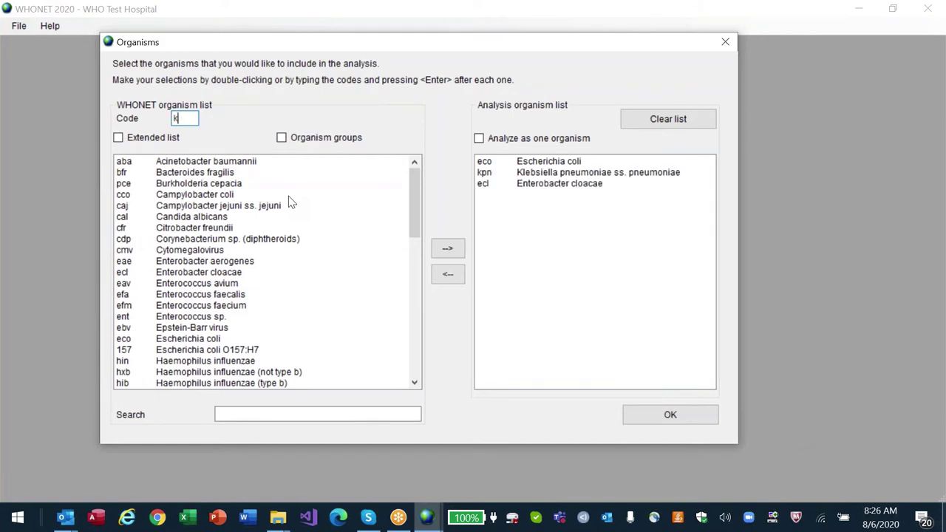
pyautogui.press('BackSpace')
pyautogui.write('pae')
pyautogui.press('Return')
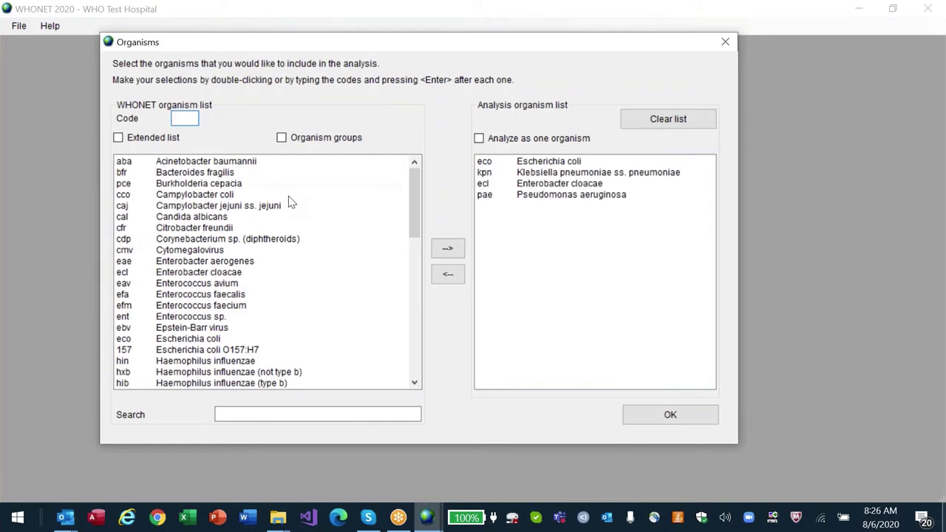
pyautogui.write('aba')
pyautogui.press('Return')
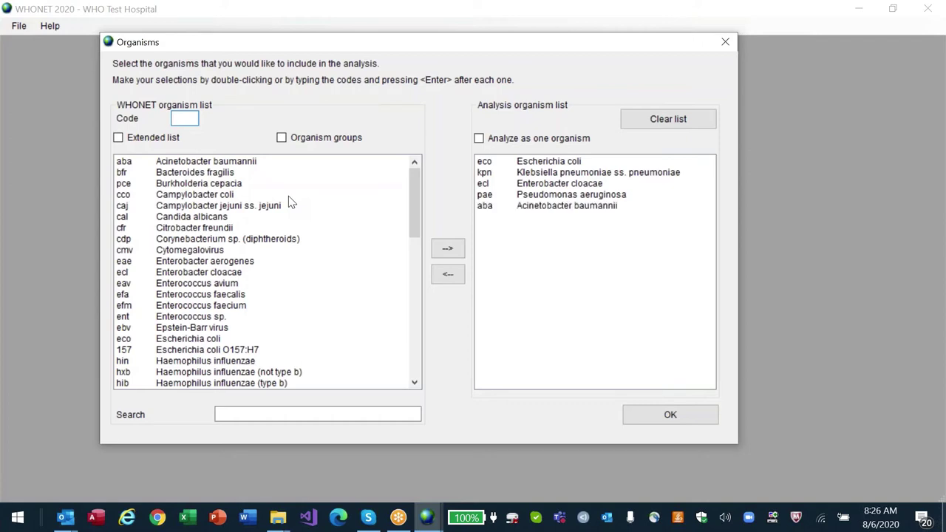
pyautogui.press('Return')
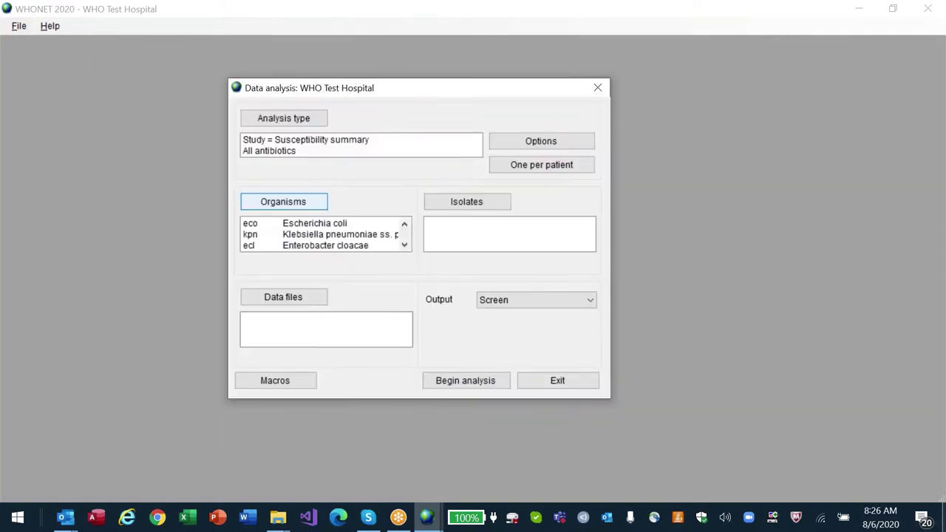
# Step: Filter the analysis data files by *encr* and add AYDEncripted.04 and DRLEncripted.03 to the data file list
pyautogui.click(305, 303)
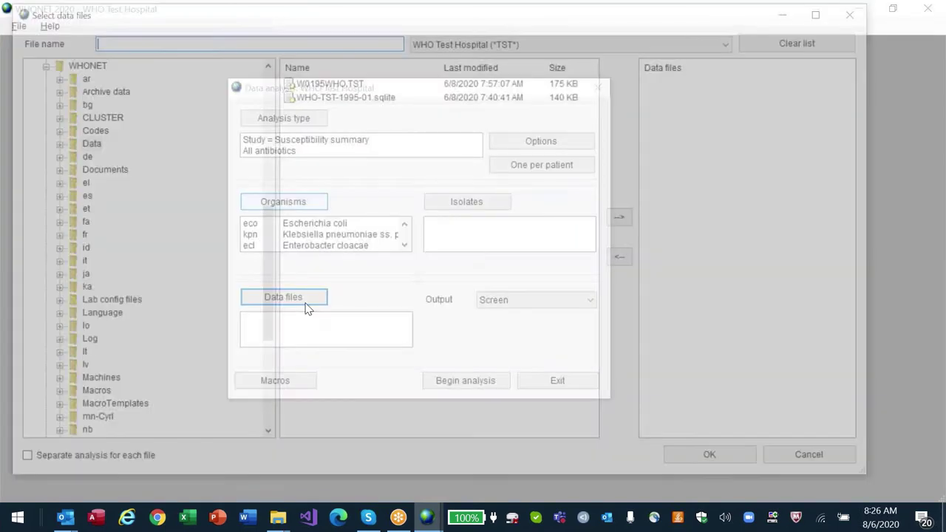
pyautogui.write('*encr*')
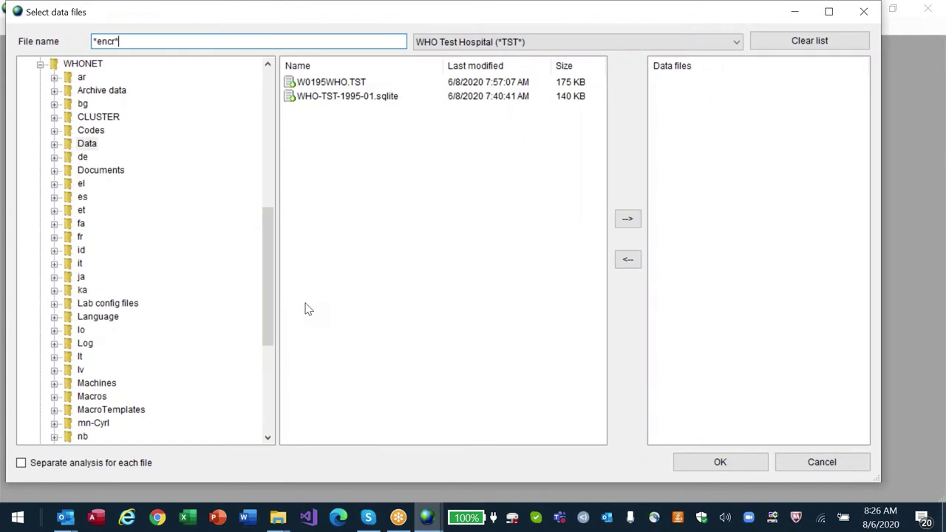
pyautogui.press('Return')
pyautogui.click(330, 96)
pyautogui.click(330, 82)
pyautogui.keyDown('shift'); pyautogui.click(330, 96); pyautogui.keyUp('shift')
pyautogui.click(628, 218)
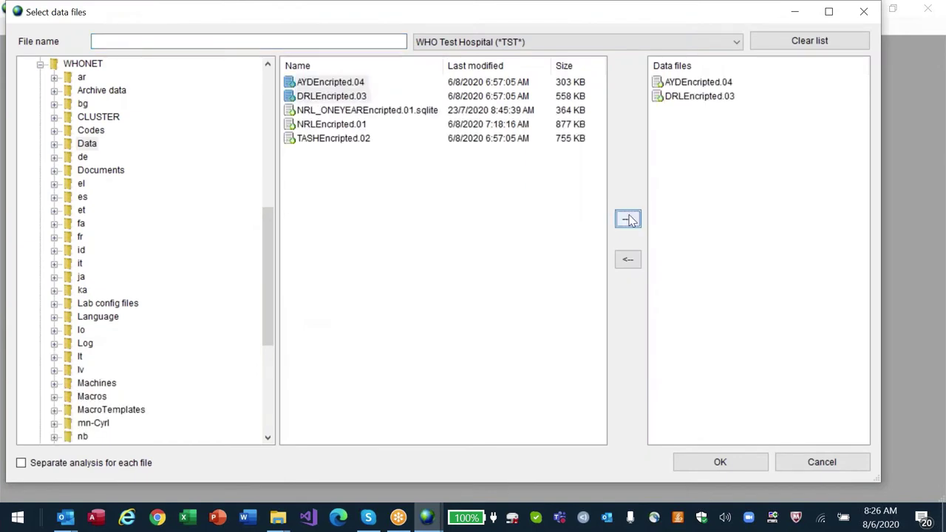
# Step: Add NRLEncripted.01 and TASHEncripted.02 to the data file list and confirm the selection
pyautogui.click(331, 125)
pyautogui.keyDown('shift'); pyautogui.click(333, 138); pyautogui.keyUp('shift')
pyautogui.click(627, 224)
pyautogui.click(715, 460)
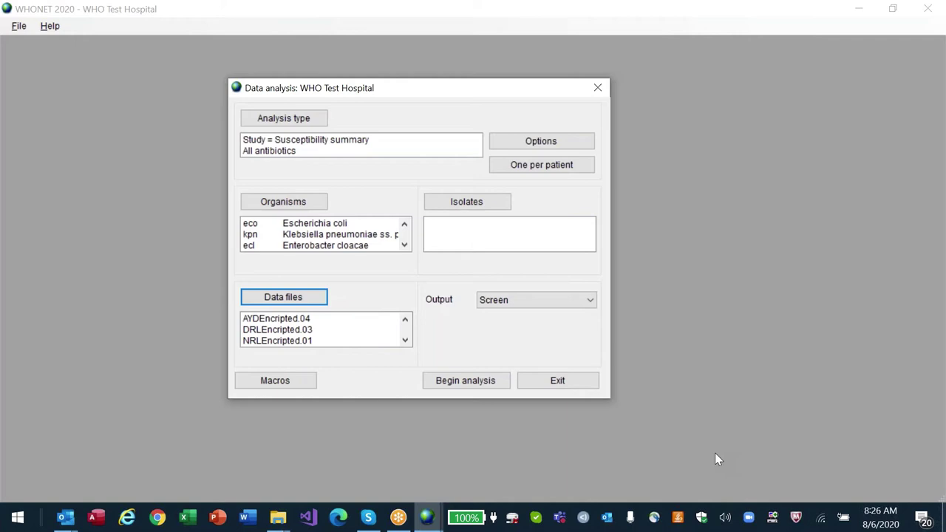
# Step: Change the report format to %RIS and test measurements with all antibiotics, and run the analysis
pyautogui.click(283, 119)
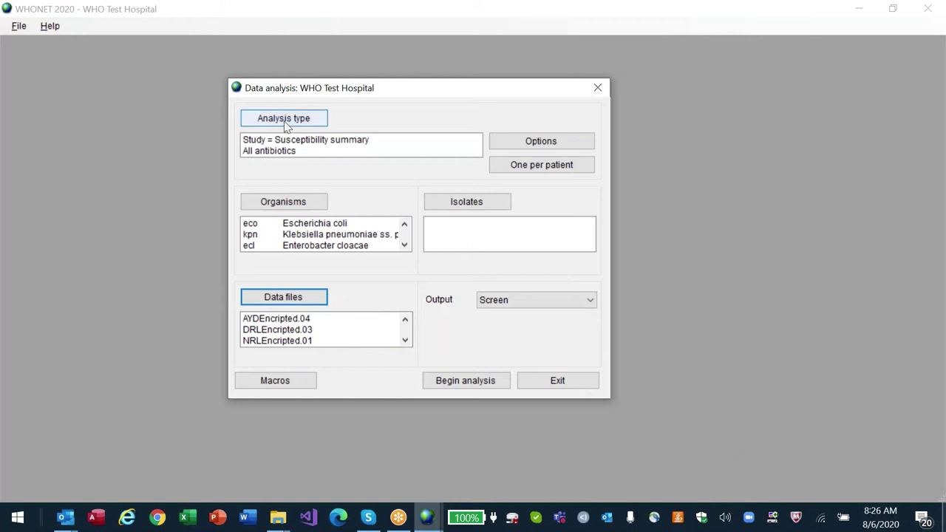
pyautogui.click(105, 130)
pyautogui.click(72, 197)
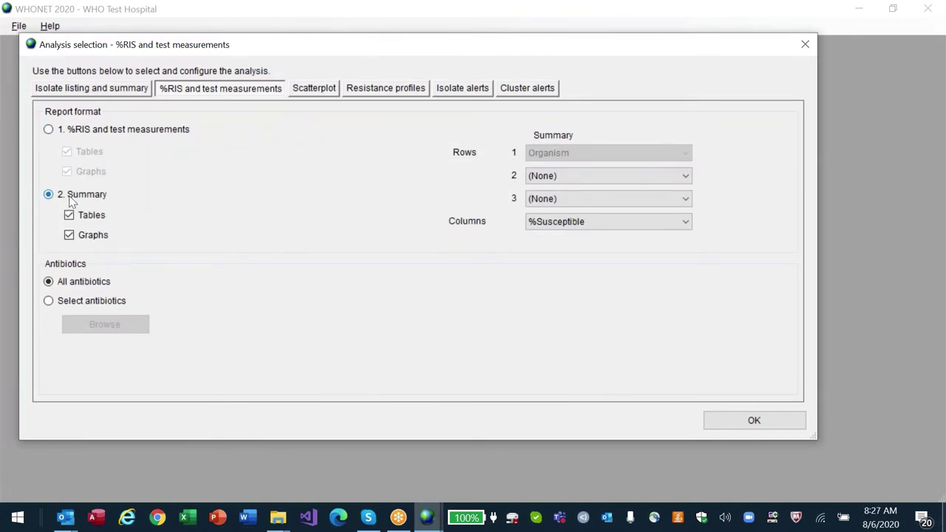
pyautogui.click(48, 129)
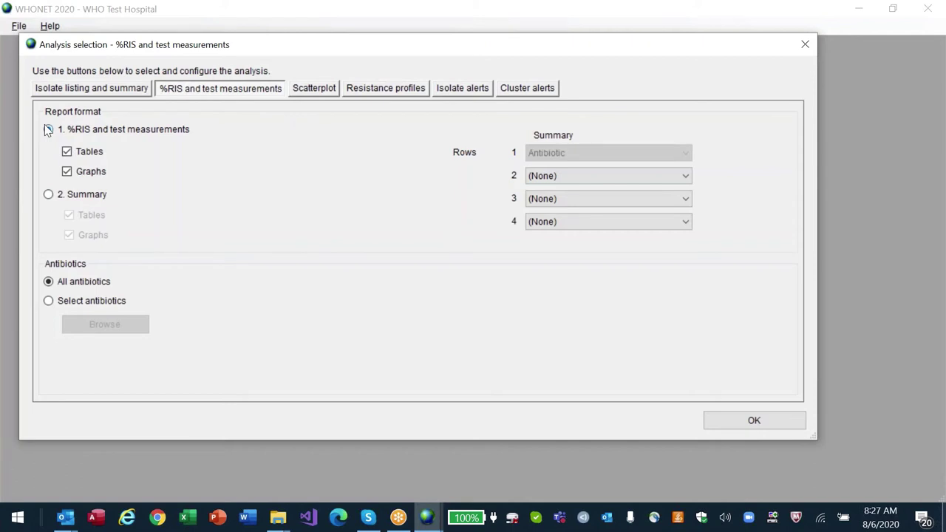
pyautogui.click(754, 420)
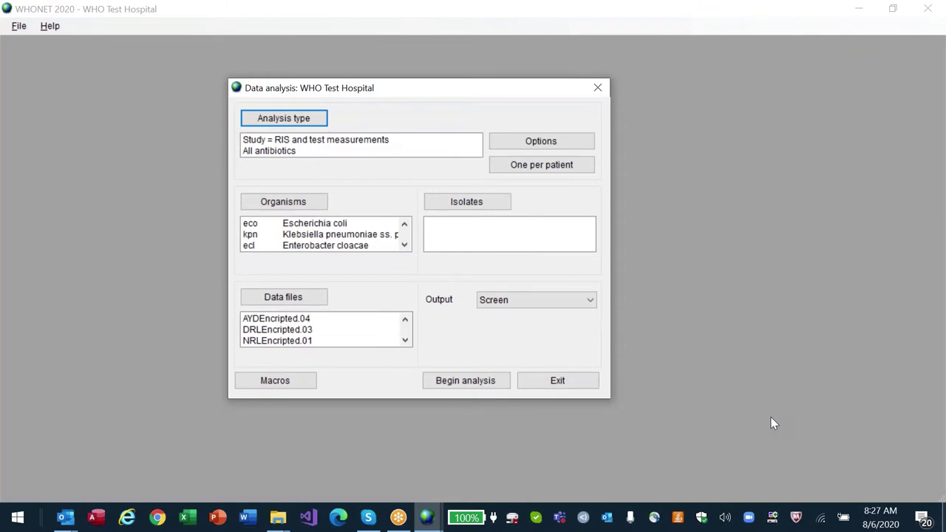
pyautogui.click(465, 380)
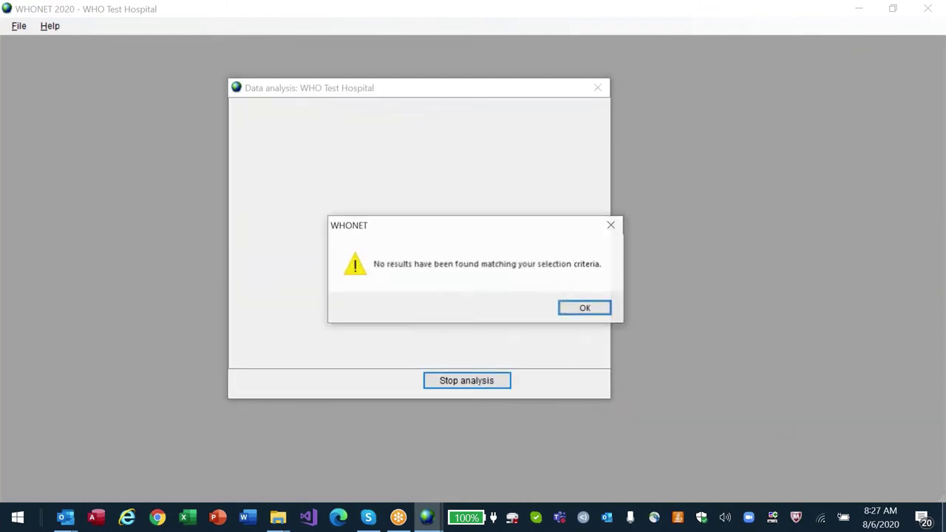
pyautogui.press('Return')
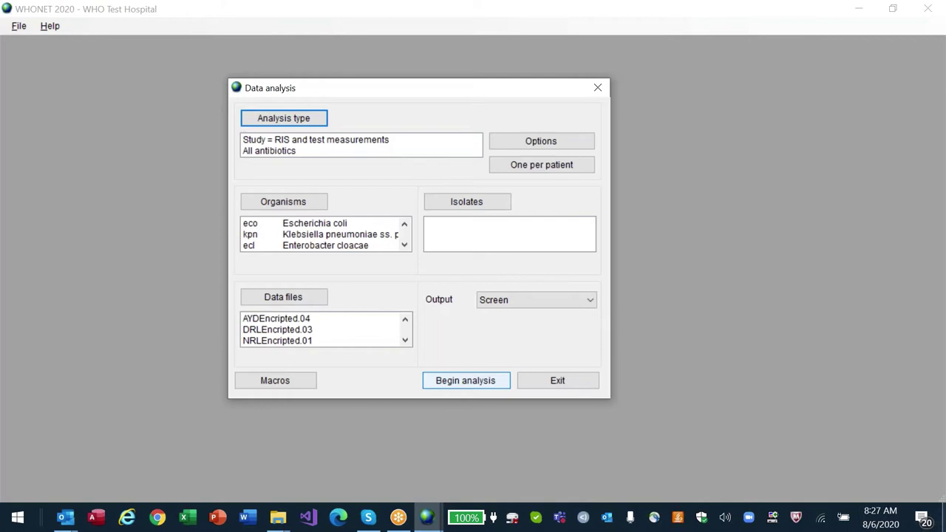
# Step: Switch to File Explorer and open the user's Downloads folder on the C: drive
pyautogui.press('super+d')
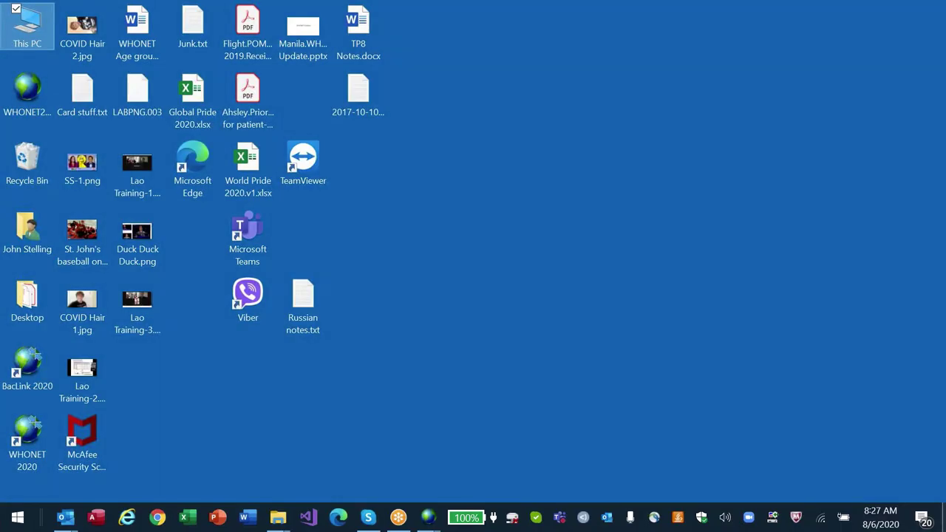
pyautogui.doubleClick(37, 25)
pyautogui.hotkey('alt', 'd')
pyautogui.write('c:\\')
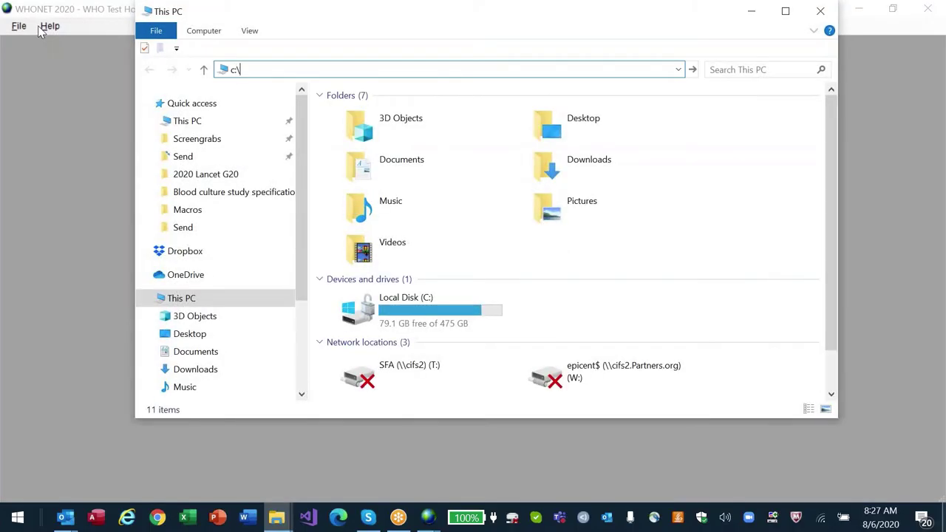
pyautogui.write('yuser')
pyautogui.press('BackSpace')
pyautogui.press('BackSpace')
pyautogui.press('BackSpace')
pyautogui.press('BackSpace')
pyautogui.write('C:\\Users\\js90\\Downloads')
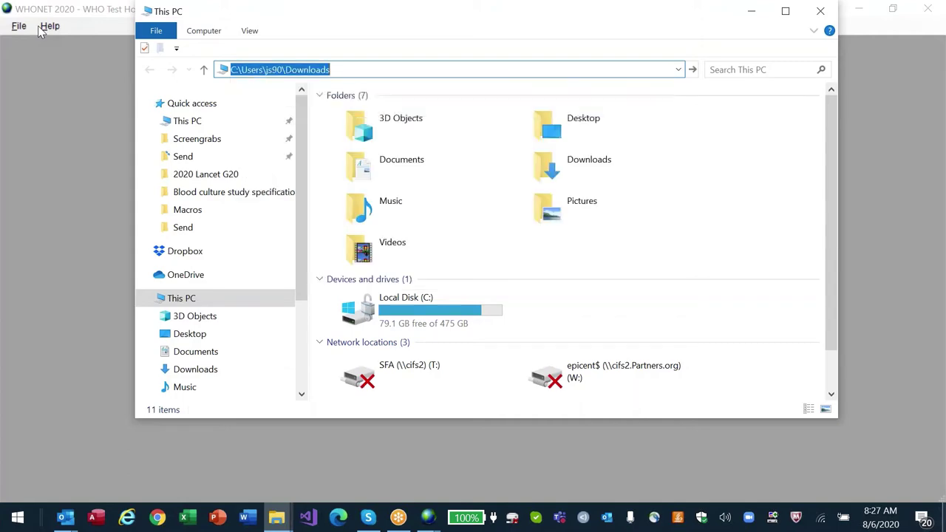
pyautogui.press('Return')
pyautogui.press('Down')
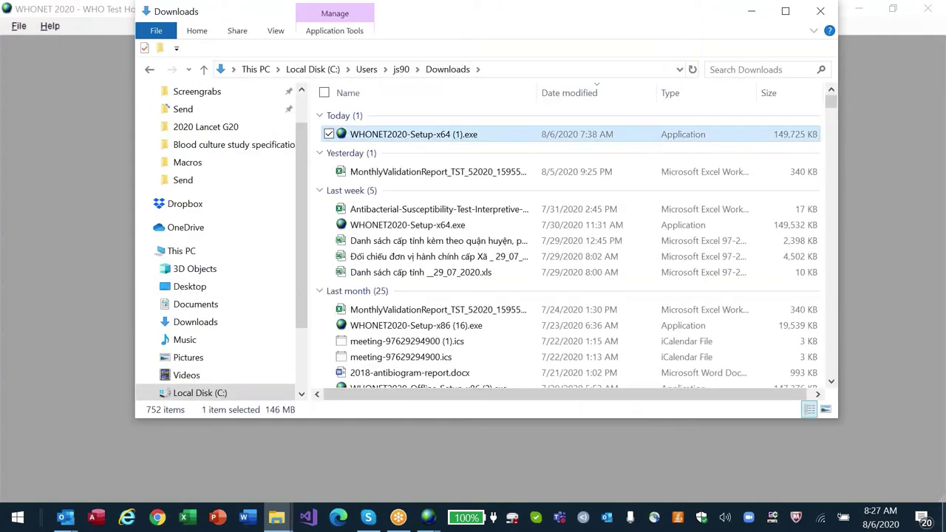
# Step: Try to install the Access database engine from AccessDatabaseEngine (2).exe, and sort the Downloads folder by name
pyautogui.press('a')
pyautogui.press('a')
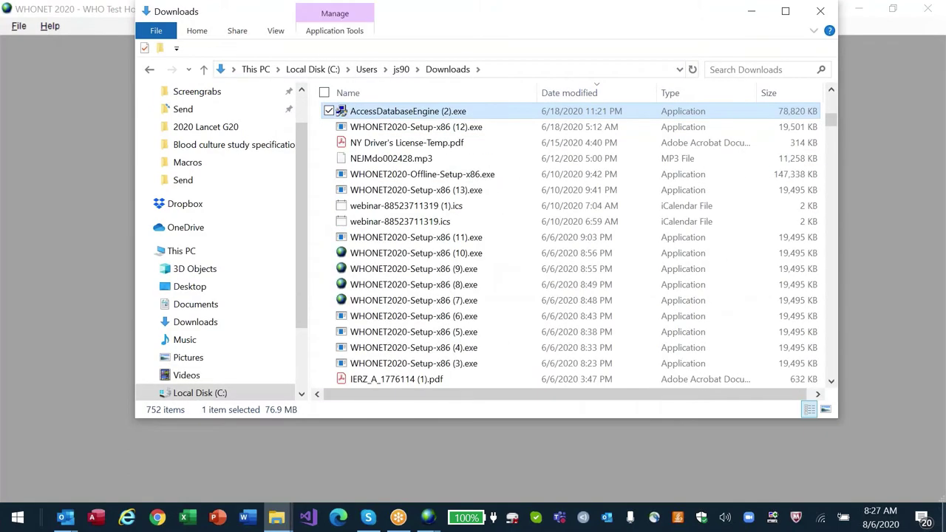
pyautogui.press('Return')
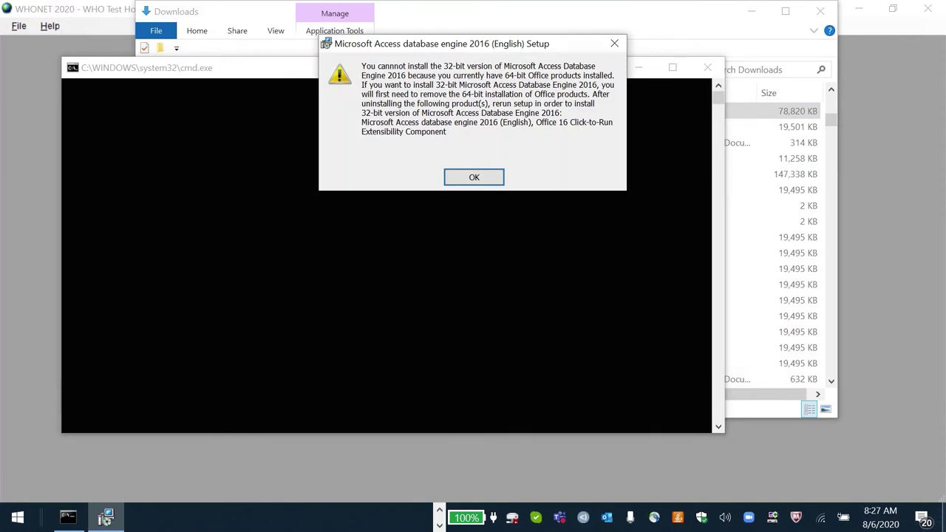
pyautogui.press('Return')
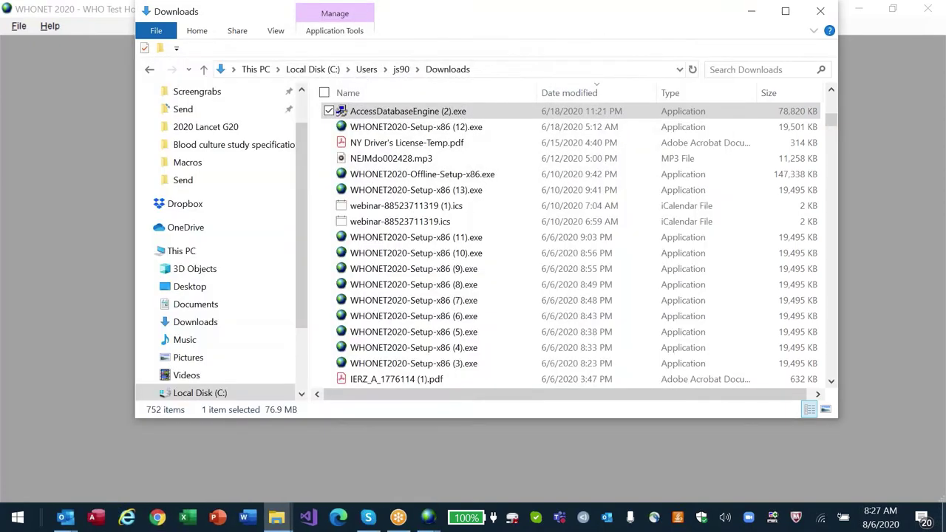
pyautogui.click(411, 95)
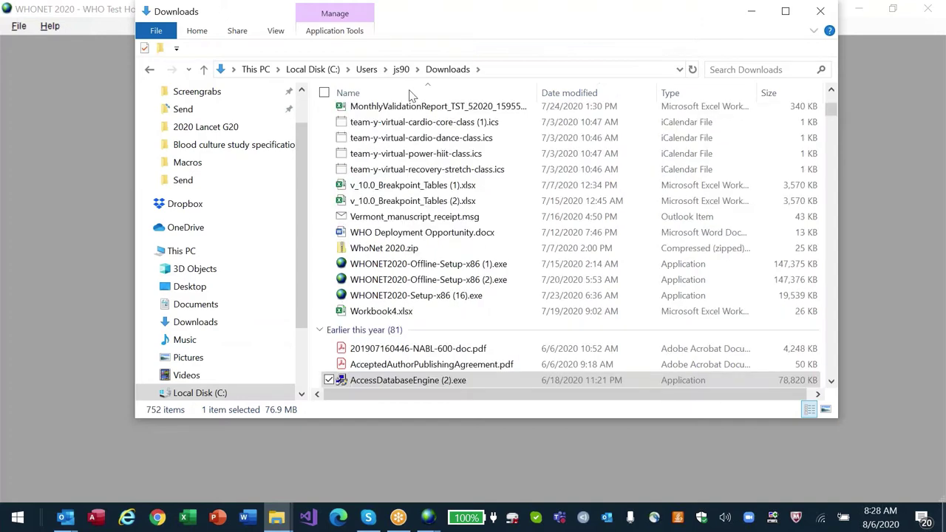
# Step: Switch to Chrome and search Google for microsoft access database engine 2016
pyautogui.hotkey('alt', 'Tab')
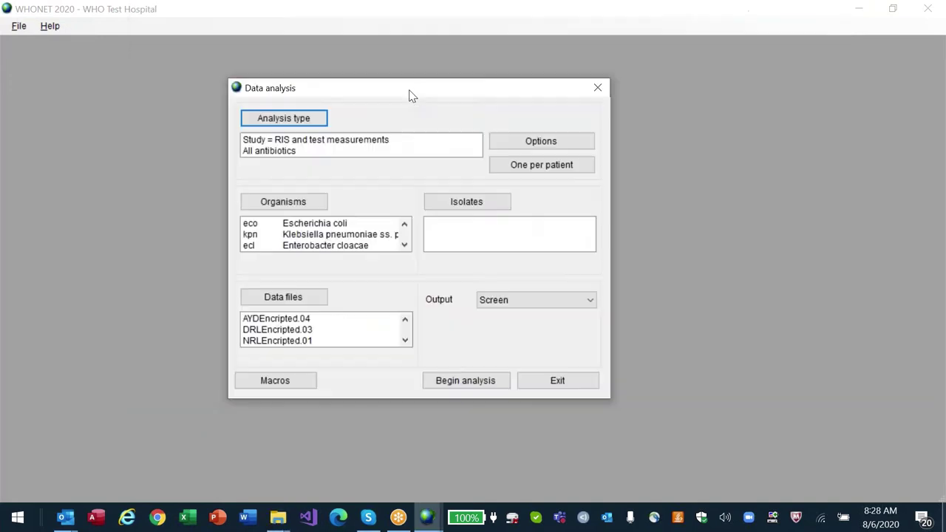
pyautogui.hotkey('alt', 'Tab')
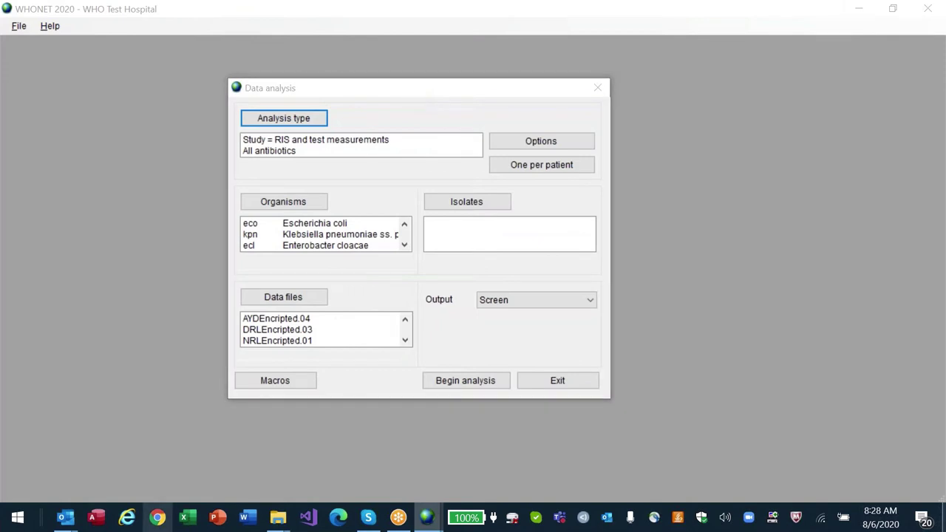
pyautogui.write('a')
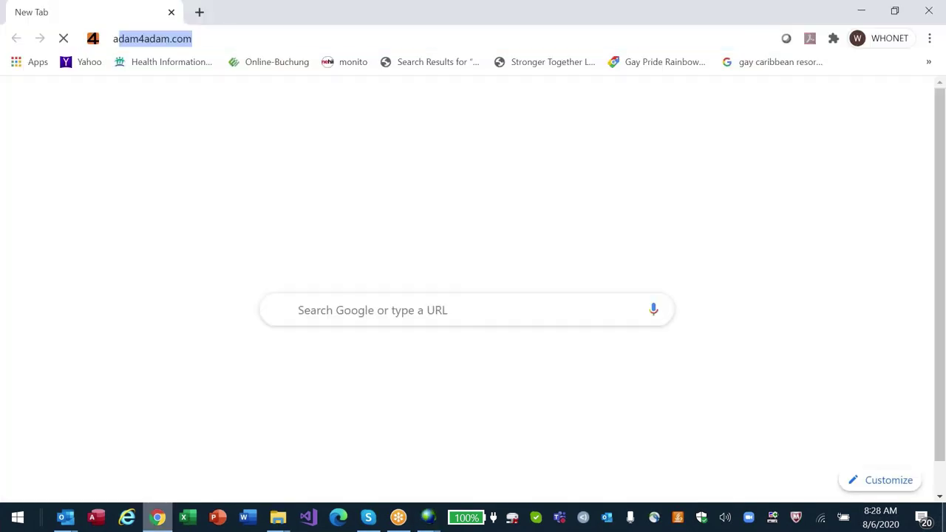
pyautogui.press('BackSpace')
pyautogui.write('micro')
pyautogui.press('Return')
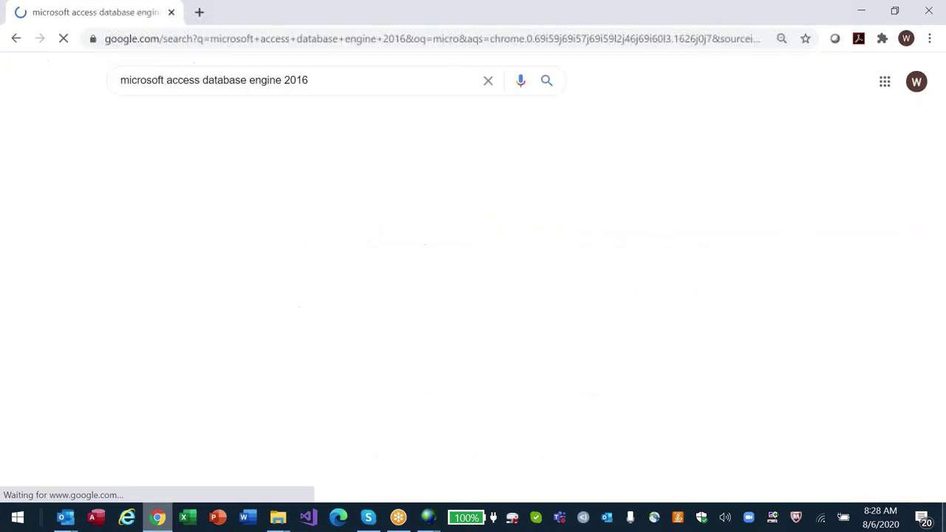
# Step: Download AccessDatabaseEngine_X64.exe from Microsoft's Access Database Engine 2016 Redistributable page
pyautogui.click(278, 191)
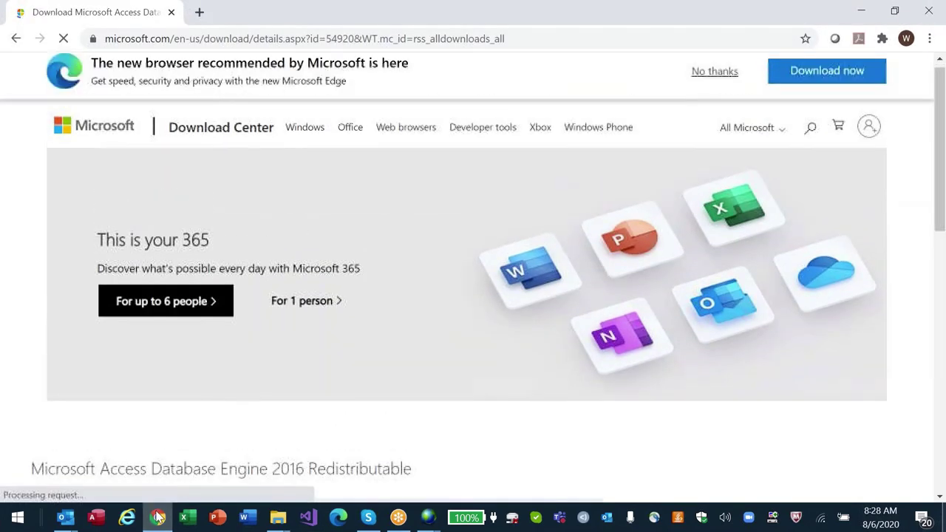
pyautogui.scroll(-3, 222, 333)
pyautogui.click(502, 269)
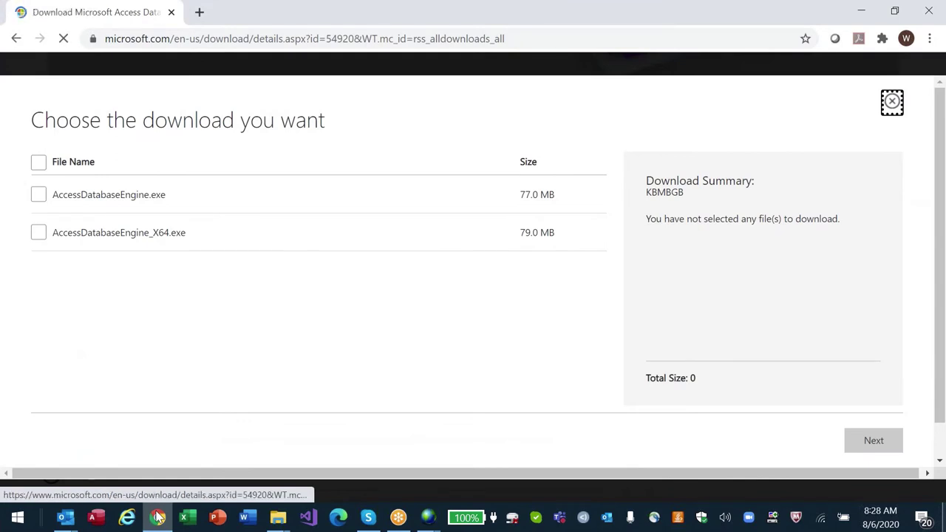
pyautogui.click(38, 232)
pyautogui.click(873, 440)
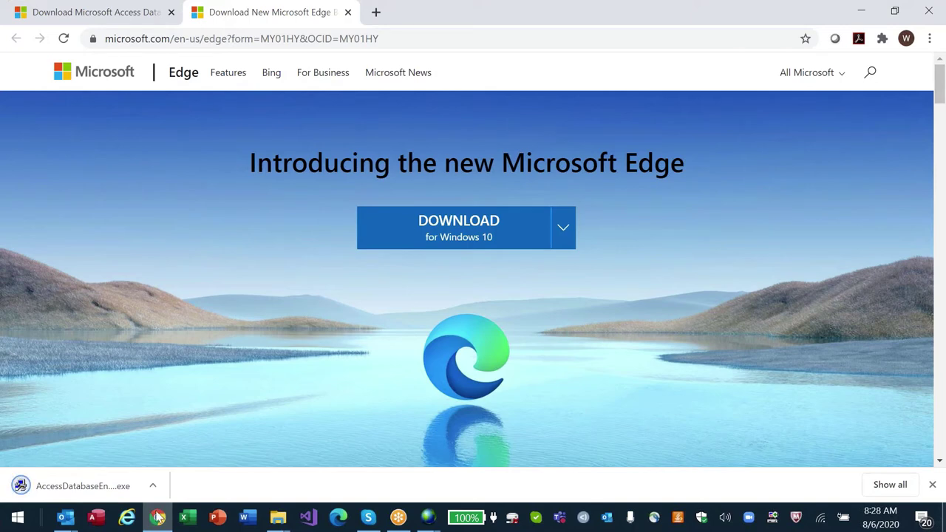
# Step: Run the downloaded Access database engine installer and start reinstalling Microsoft Access database engine 2016 (English)
pyautogui.click(152, 484)
pyautogui.press('Return')
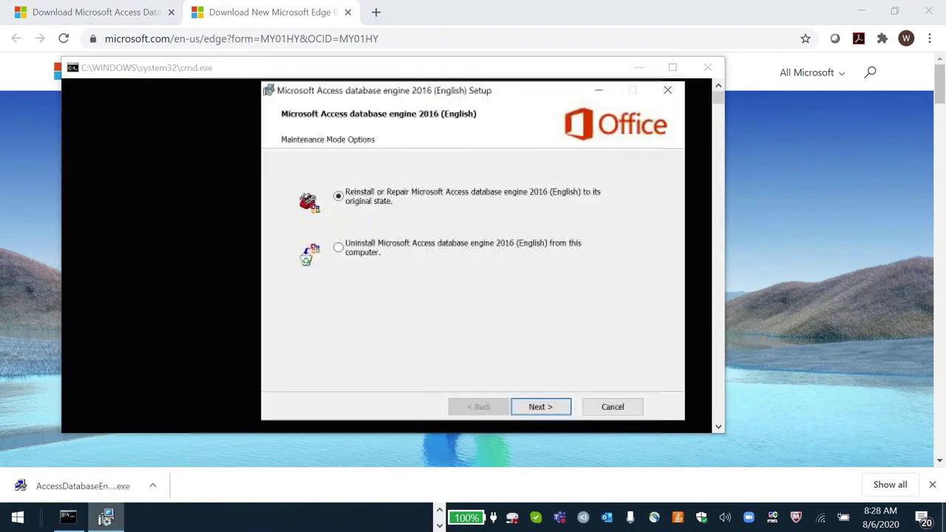
pyautogui.press('Return')
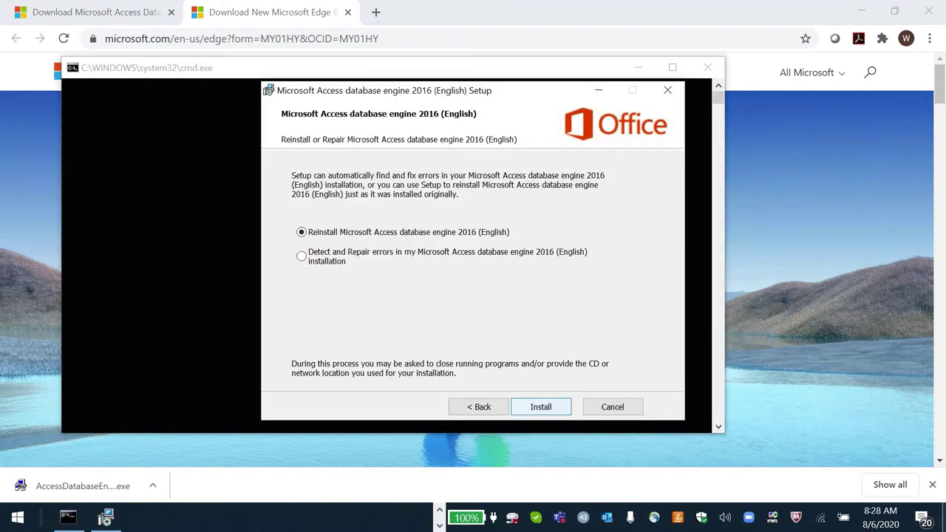
pyautogui.press('Return')
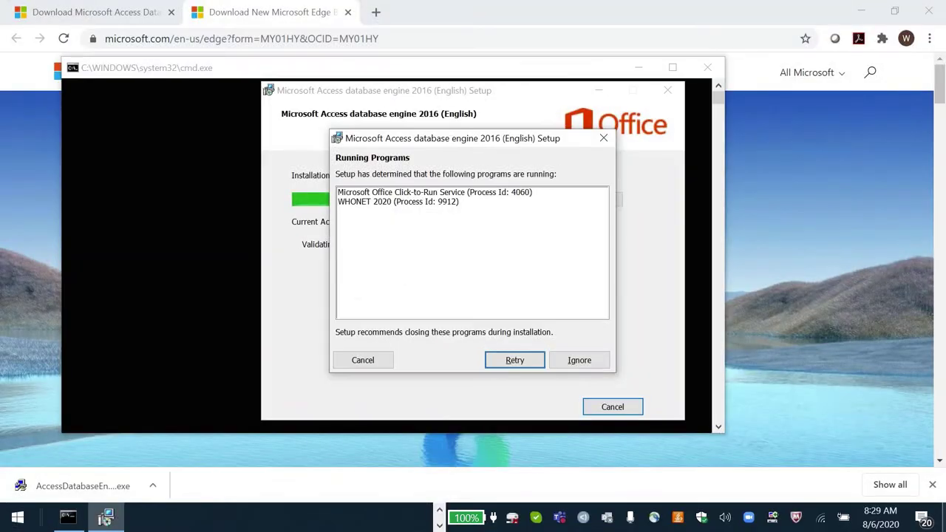
# Step: Switch to the WHONET window for WHO Test Hospital and close its data analysis dialog
pyautogui.hotkey('alt', 'Tab')
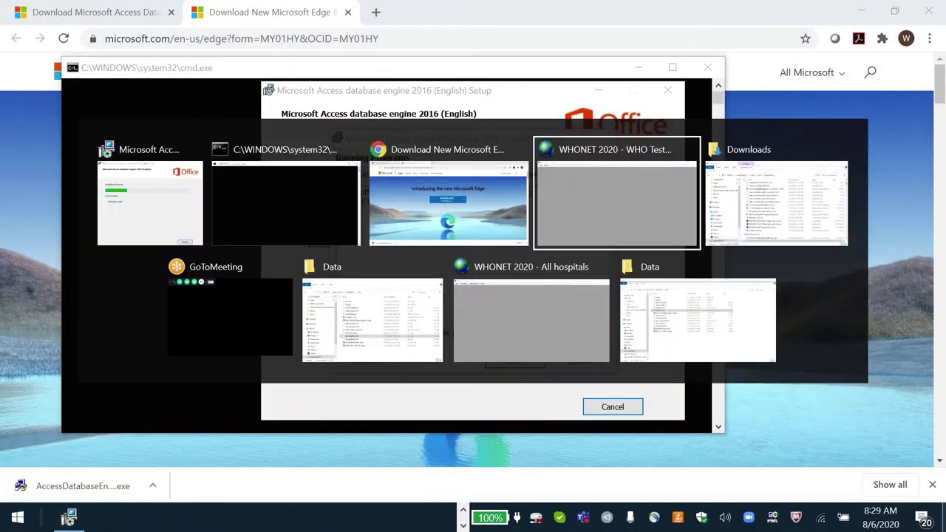
pyautogui.press('Escape')
pyautogui.hotkey('alt', 'f')
pyautogui.press('Escape')
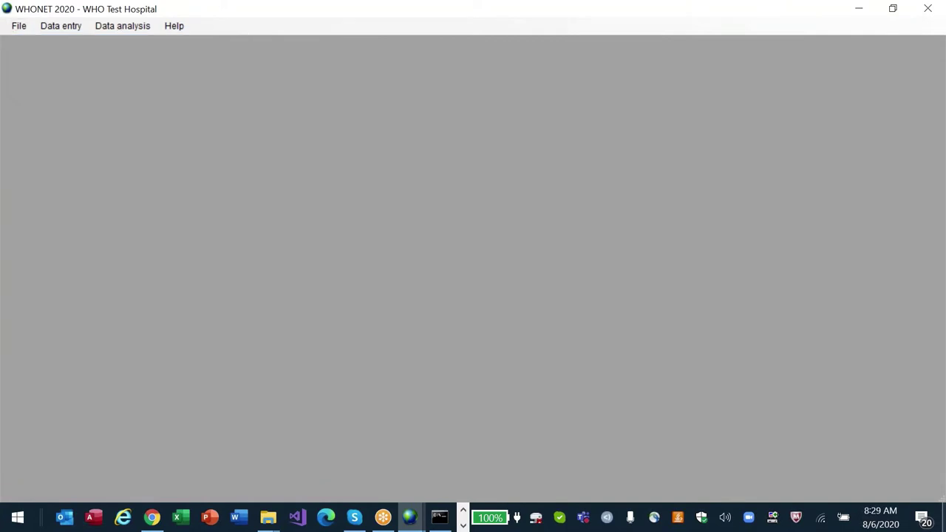
# Step: End both WHONET 2020 tasks in Task Manager and retry the Access database engine setup's running-programs check
pyautogui.hotkey('ctrl', 'shift', 'Escape')
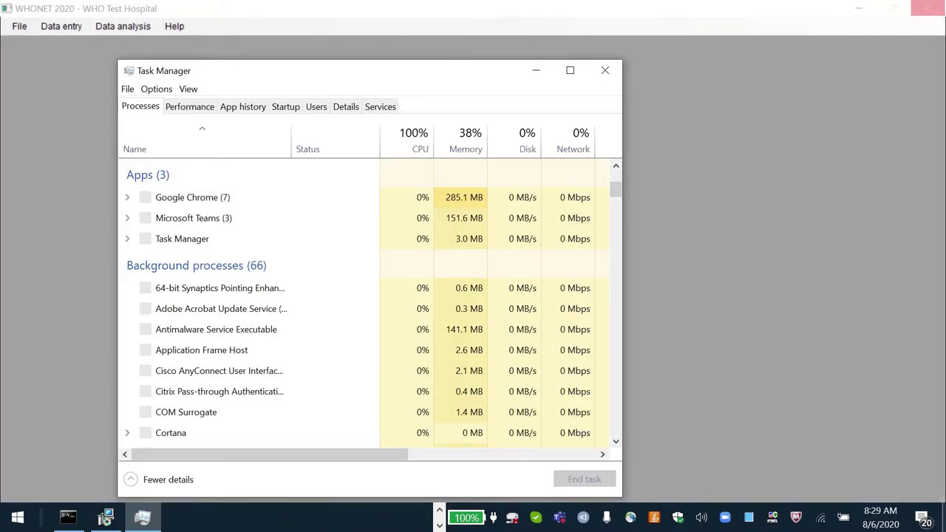
pyautogui.scroll(-15, 369, 303)
pyautogui.scroll(-15, 370, 303)
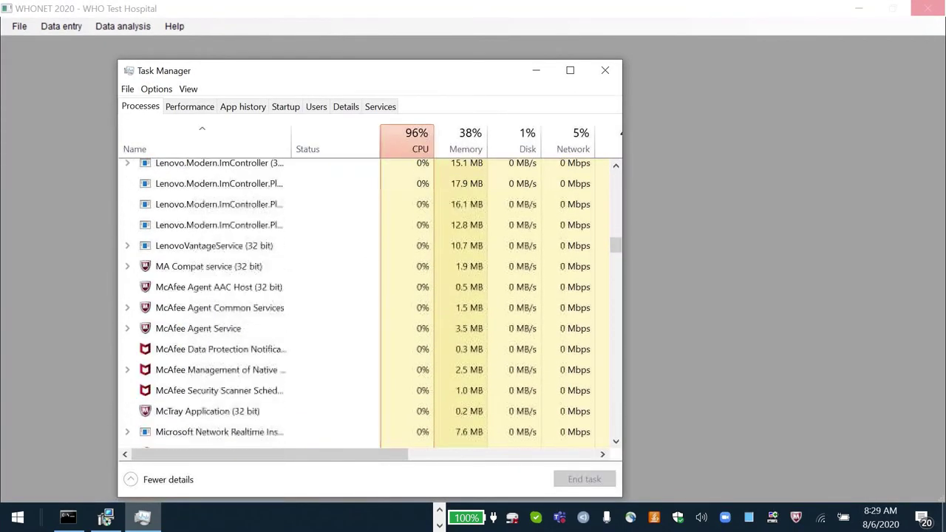
pyautogui.scroll(-15, 369, 303)
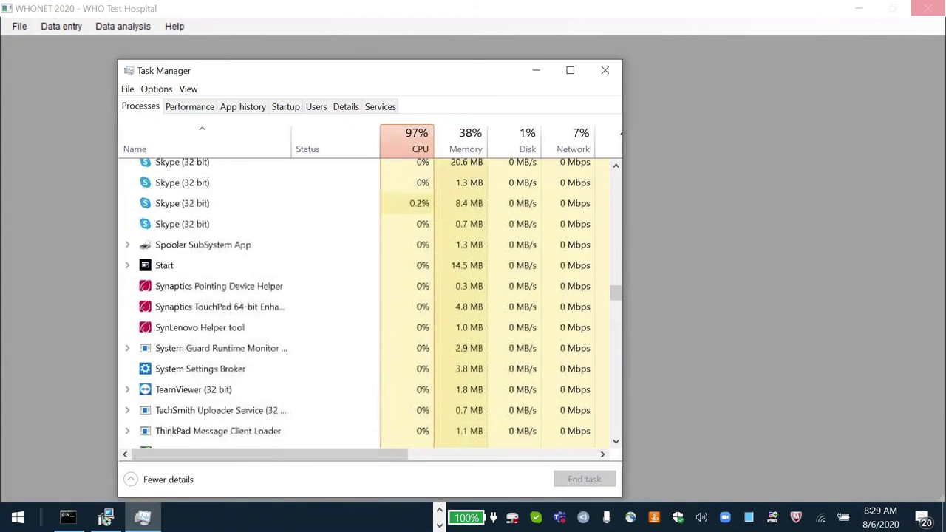
pyautogui.scroll(-2, 370, 303)
pyautogui.scroll(15, 369, 303)
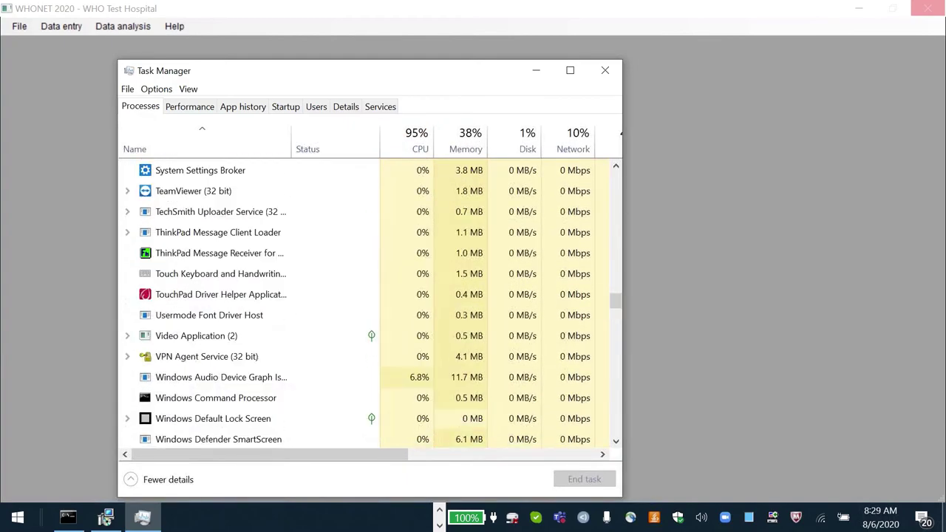
pyautogui.scroll(15, 369, 303)
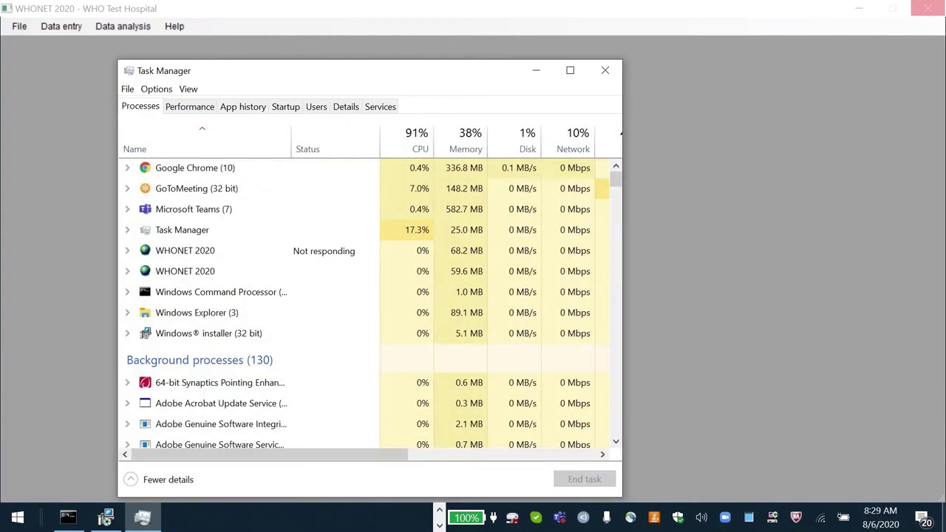
pyautogui.click(182, 259)
pyautogui.click(206, 283)
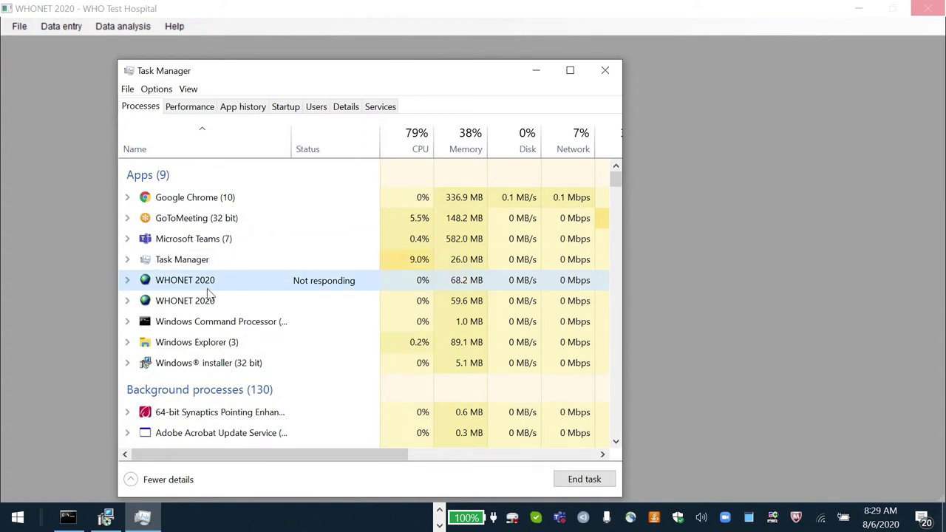
pyautogui.click(584, 479)
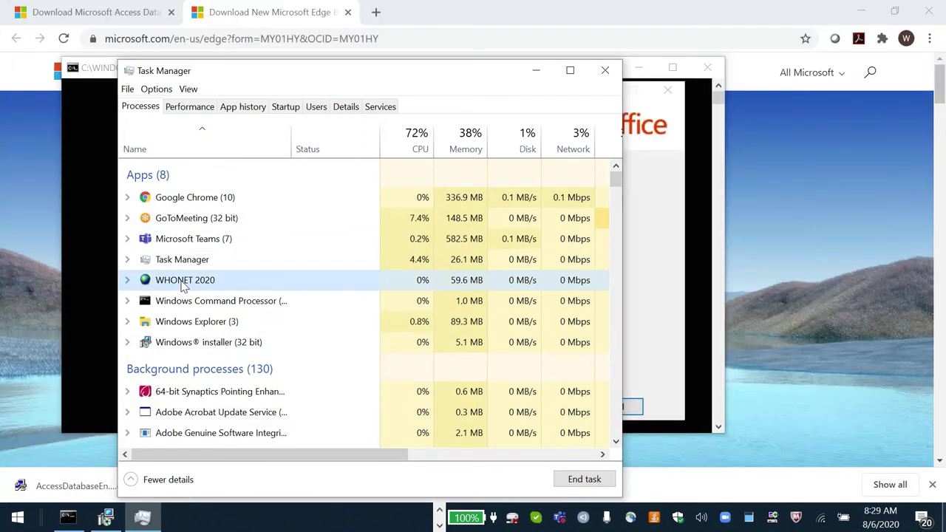
pyautogui.click(584, 478)
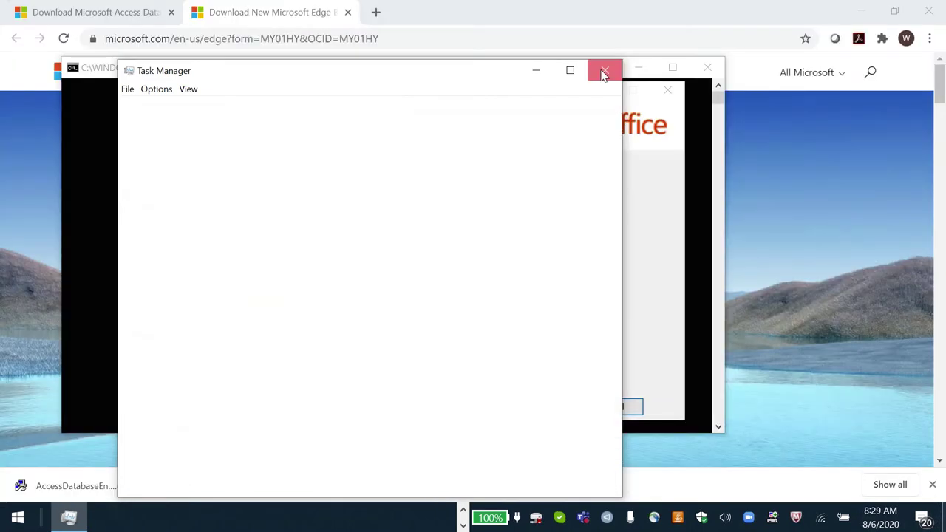
pyautogui.click(605, 70)
pyautogui.click(515, 359)
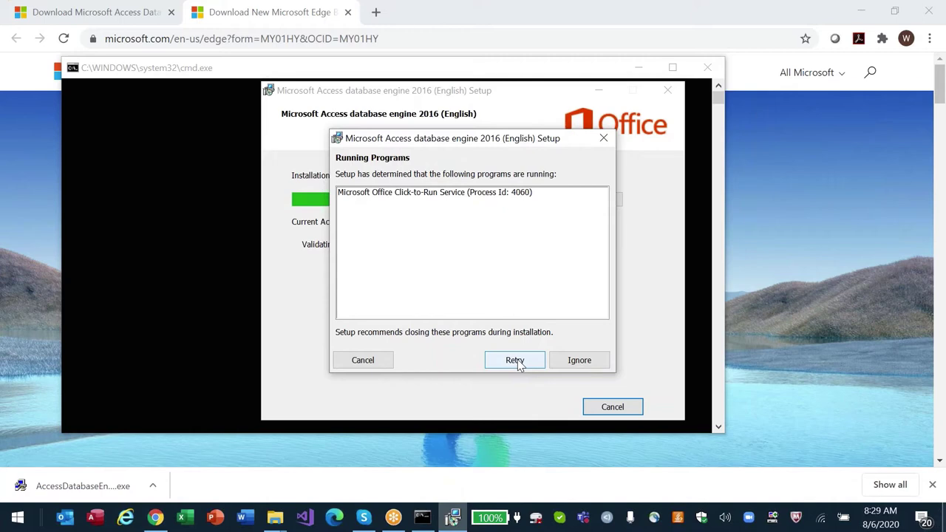
pyautogui.click(515, 359)
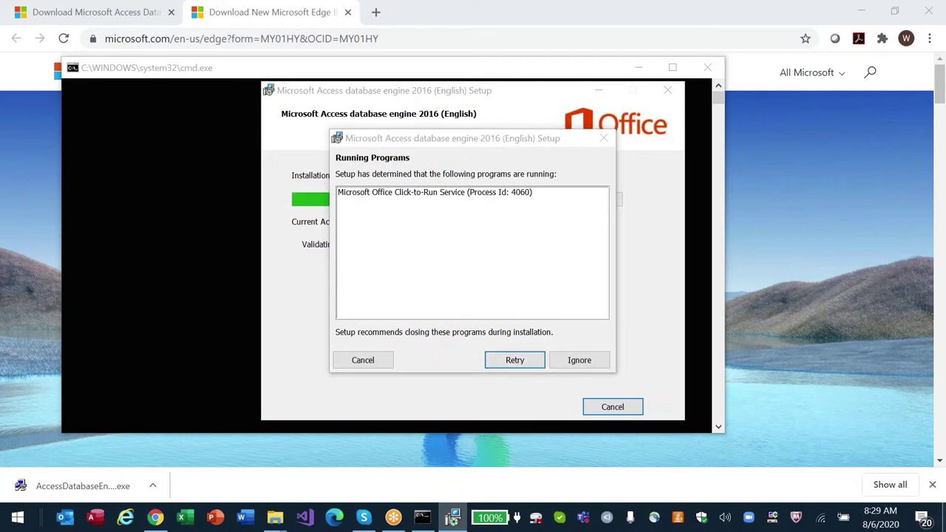
# Step: End the Microsoft Office Click-to-Run background process in Task Manager and retry the Access database engine setup
pyautogui.hotkey('ctrl', 'shift', 'Escape')
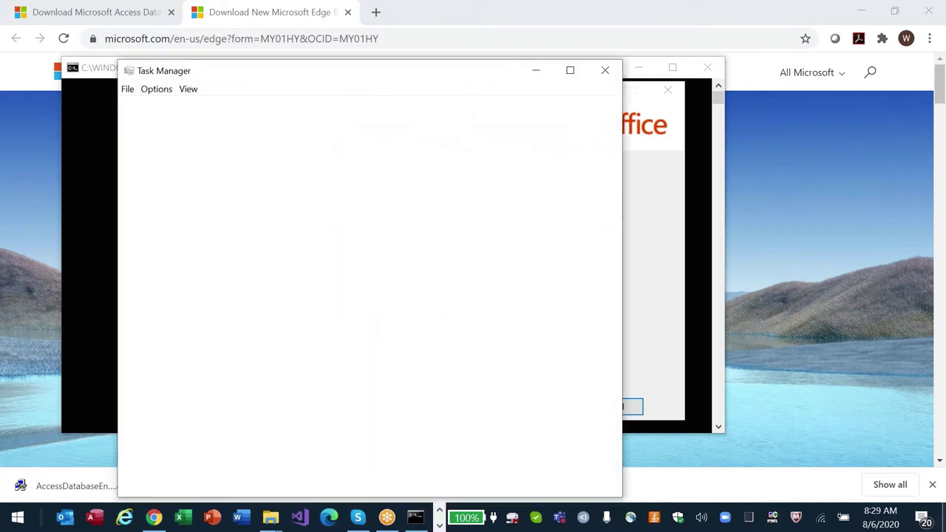
pyautogui.scroll(-12, 369, 303)
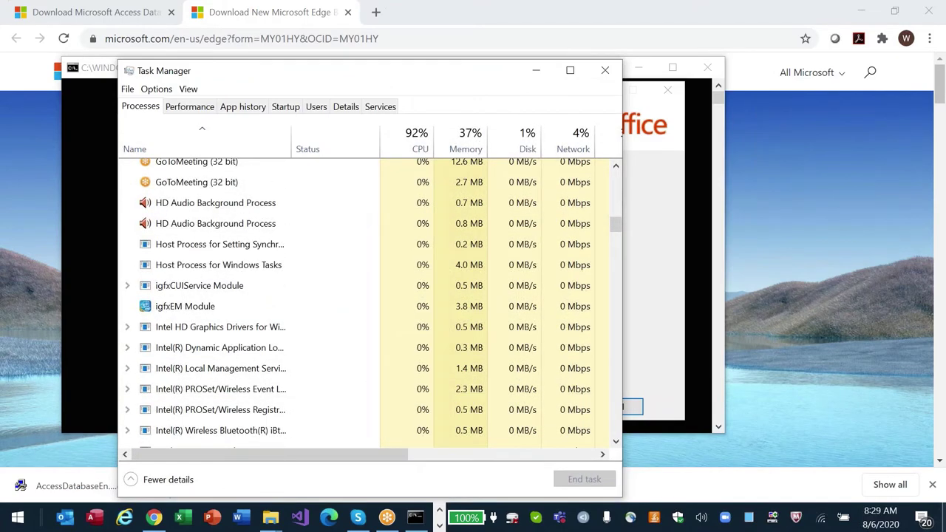
pyautogui.scroll(-10, 370, 303)
pyautogui.scroll(-2, 236, 295)
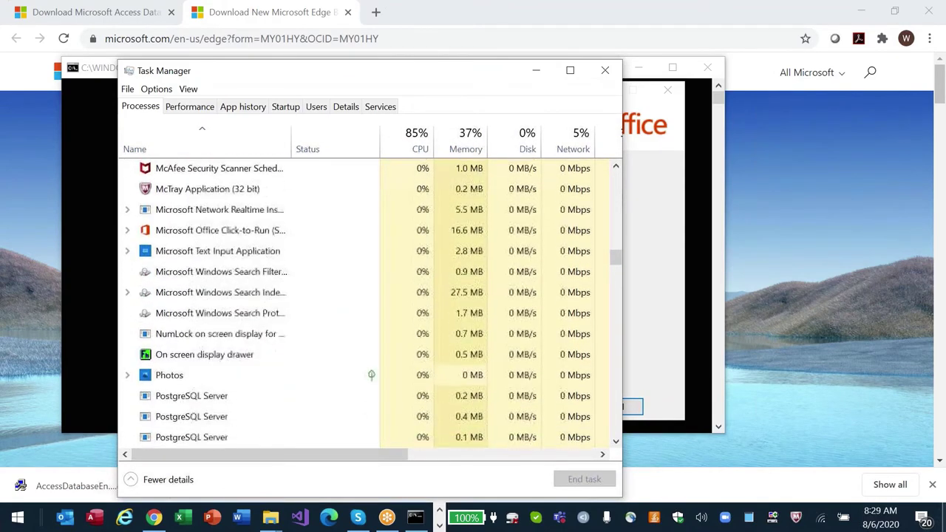
pyautogui.click(236, 230)
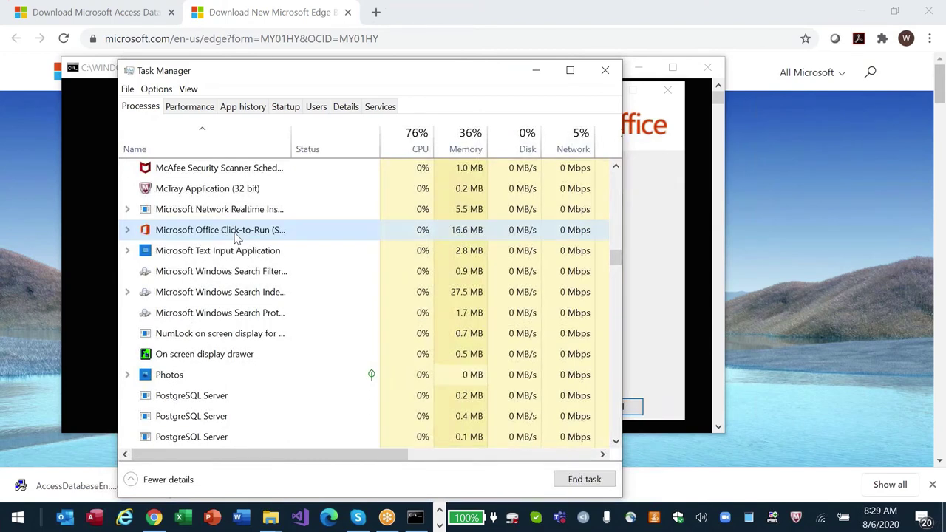
pyautogui.click(584, 479)
pyautogui.click(604, 70)
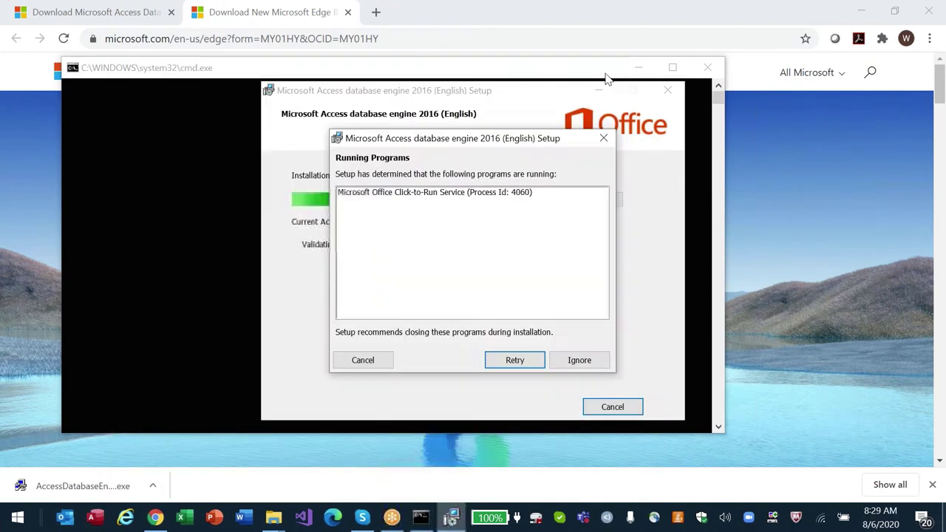
pyautogui.click(515, 362)
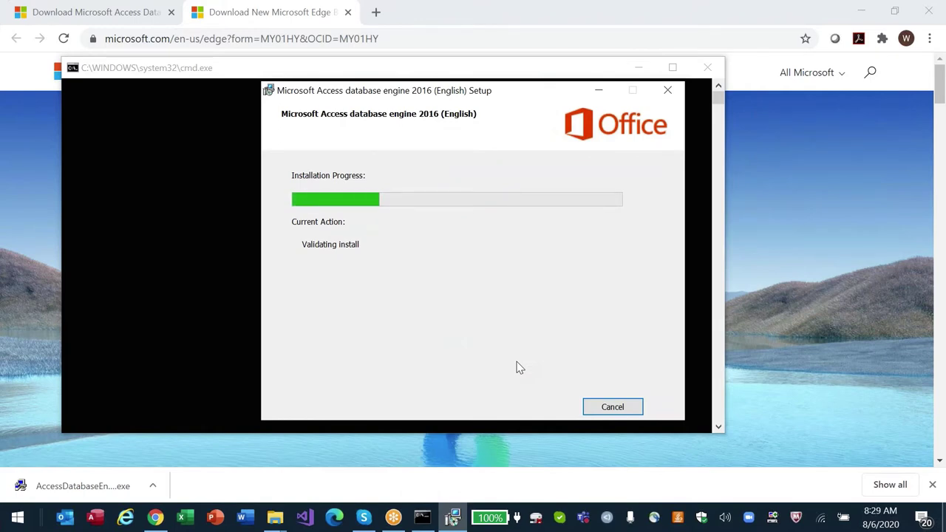
# Step: Close the open Chrome, Downloads and Data folder windows while the Access database engine installs
pyautogui.hotkey('alt', 'Tab')
pyautogui.hotkey('alt', 'Tab')
pyautogui.hotkey('alt', 'Tab')
pyautogui.hotkey('alt', 'Tab')
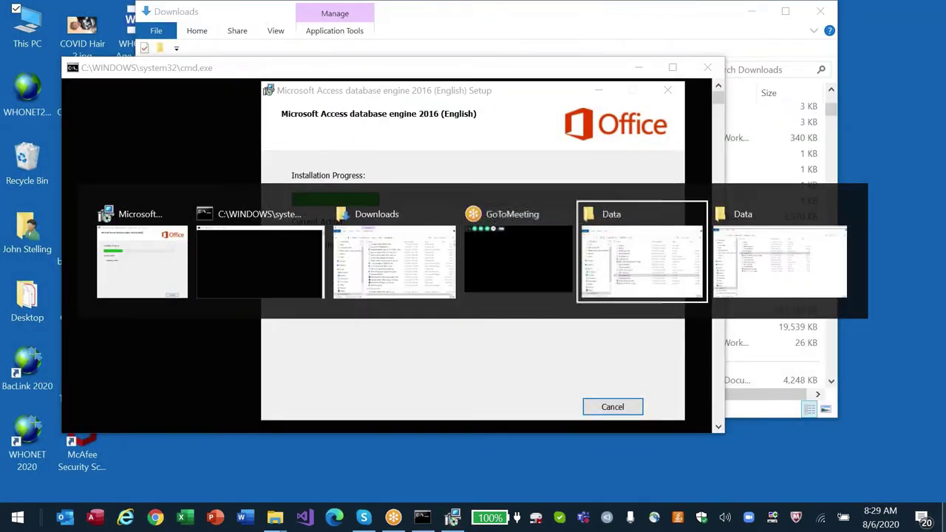
pyautogui.hotkey('alt', 'Tab')
pyautogui.hotkey('alt', 'Tab')
pyautogui.hotkey('alt', 'Tab')
pyautogui.hotkey('alt', 'Tab')
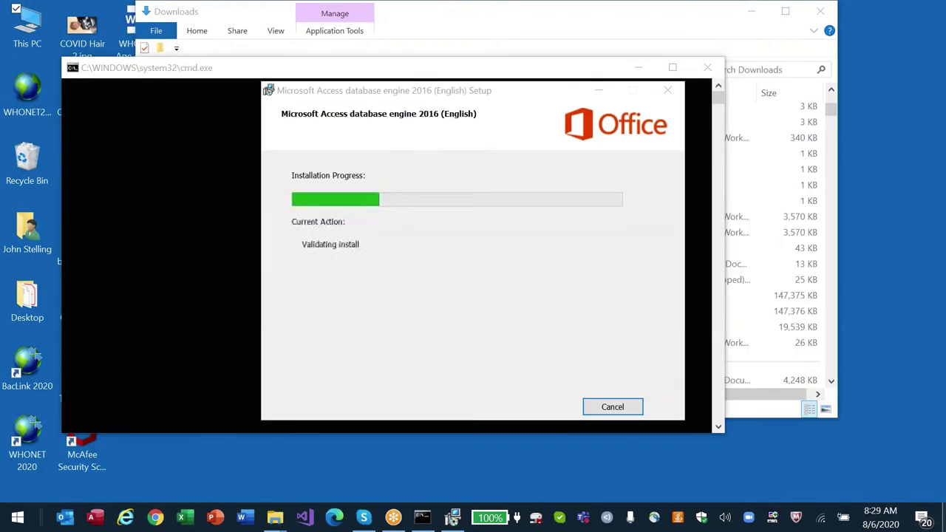
pyautogui.hotkey('alt', 'Tab')
pyautogui.hotkey('alt', 'Tab')
pyautogui.hotkey('alt', 'Tab')
pyautogui.hotkey('alt', 'Tab')
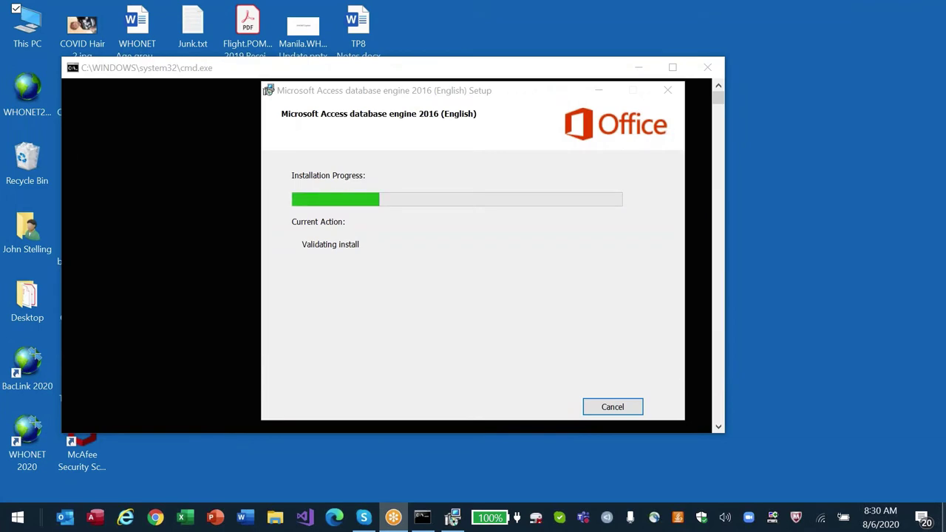
# Step: Return to the Access database engine setup and dismiss its completion dialog
pyautogui.hotkey('alt', 'Tab')
pyautogui.hotkey('alt', 'Tab')
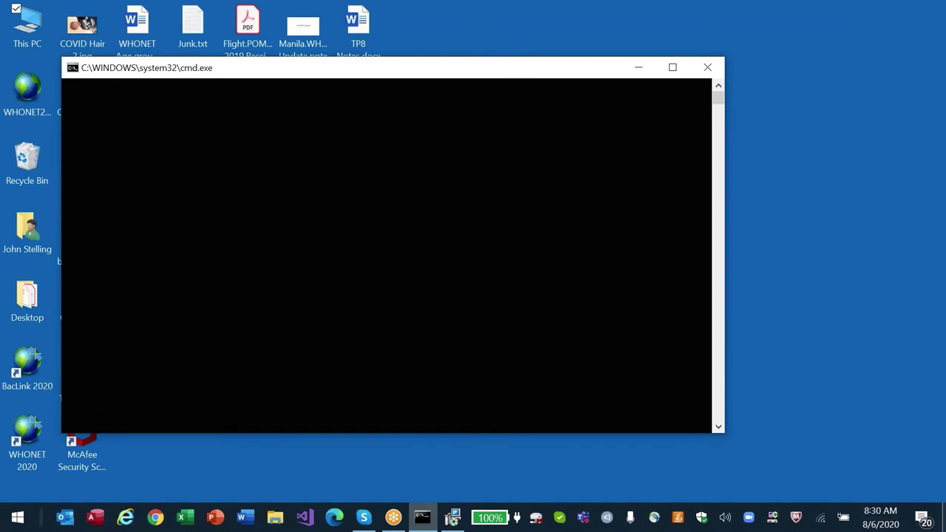
pyautogui.hotkey('alt', 'Tab')
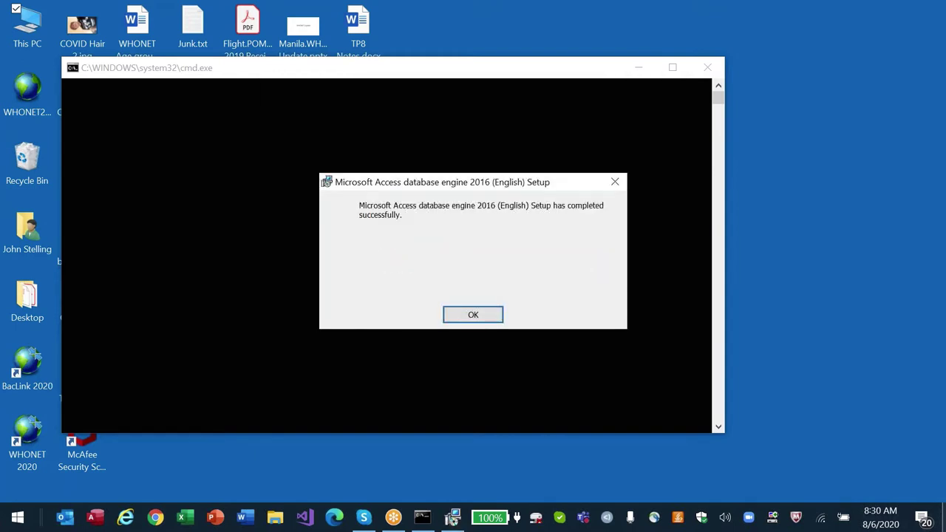
pyautogui.click(485, 320)
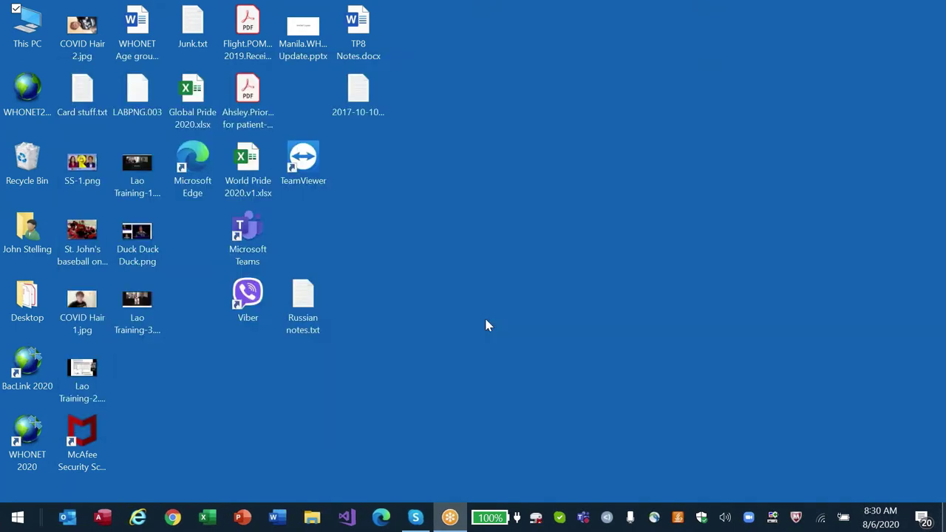
# Step: Launch WHONET 2020 from the desktop and open the All hospitals laboratory
pyautogui.write('whonet')
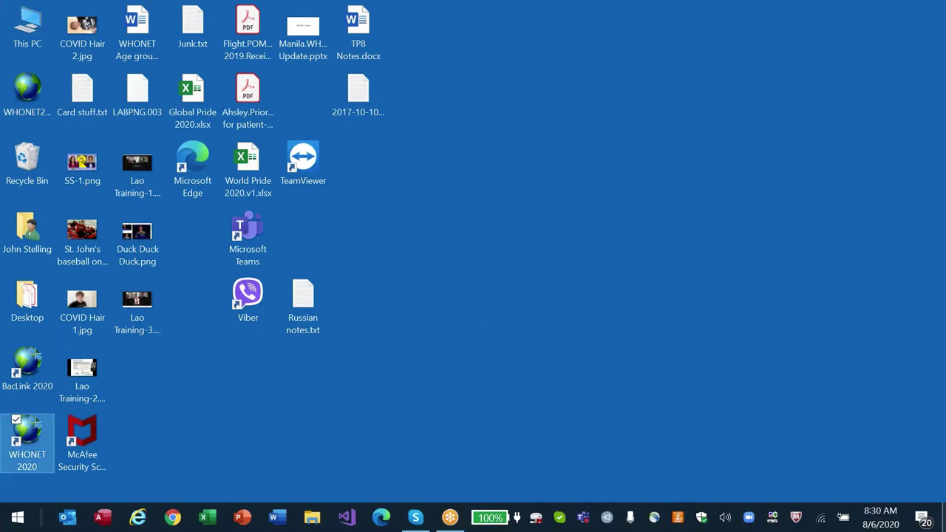
pyautogui.press('Return')
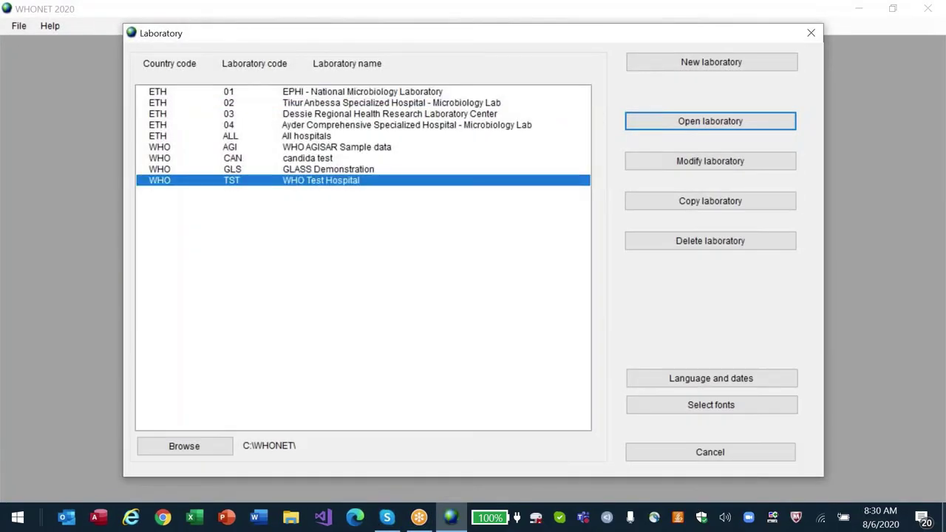
pyautogui.click(328, 169)
pyautogui.press('Up')
pyautogui.press('Up')
pyautogui.press('Up')
pyautogui.press('Up')
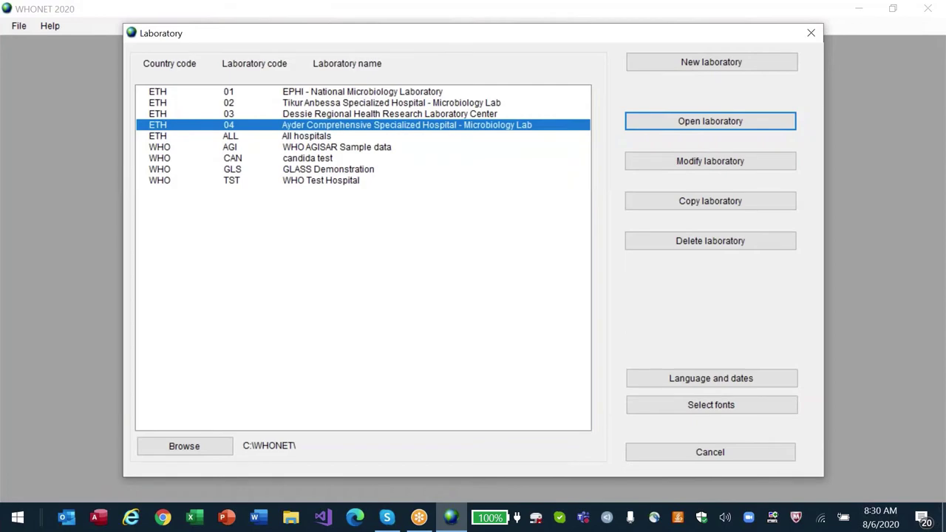
pyautogui.press('Return')
pyautogui.press('Down')
pyautogui.press('Return')
# Step: Start a data analysis and set its type to %RIS and test measurements with all antibiotics
pyautogui.hotkey('alt', 'a')
pyautogui.press('Return')
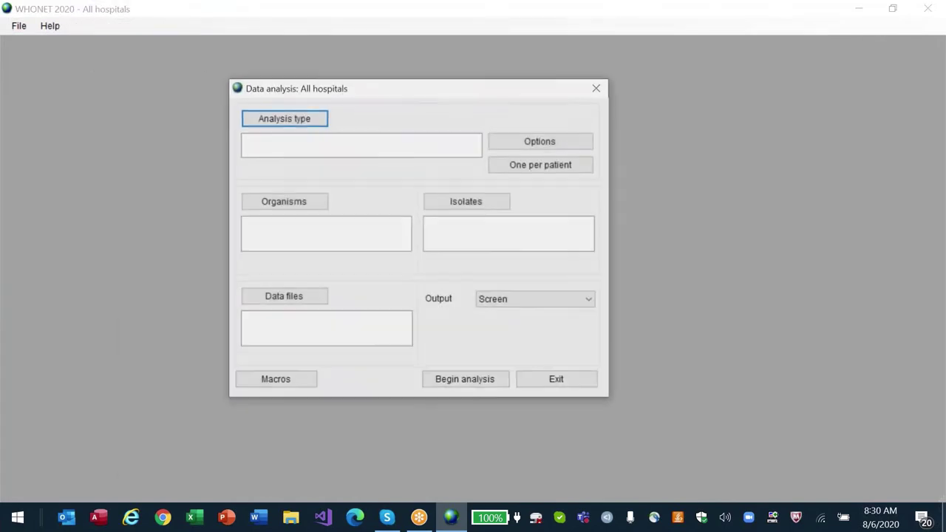
pyautogui.press('Return')
pyautogui.press('Return')
# Step: Add the organisms eco, kpn, pae, ecl and aba to the analysis
pyautogui.hotkey('alt', 'o')
pyautogui.write('eco')
pyautogui.press('Return')
pyautogui.write('kpn')
pyautogui.press('Return')
pyautogui.write('pae')
pyautogui.press('Return')
pyautogui.write('ecl')
pyautogui.press('Return')
pyautogui.write('aba')
pyautogui.press('Return')
pyautogui.press('Return')
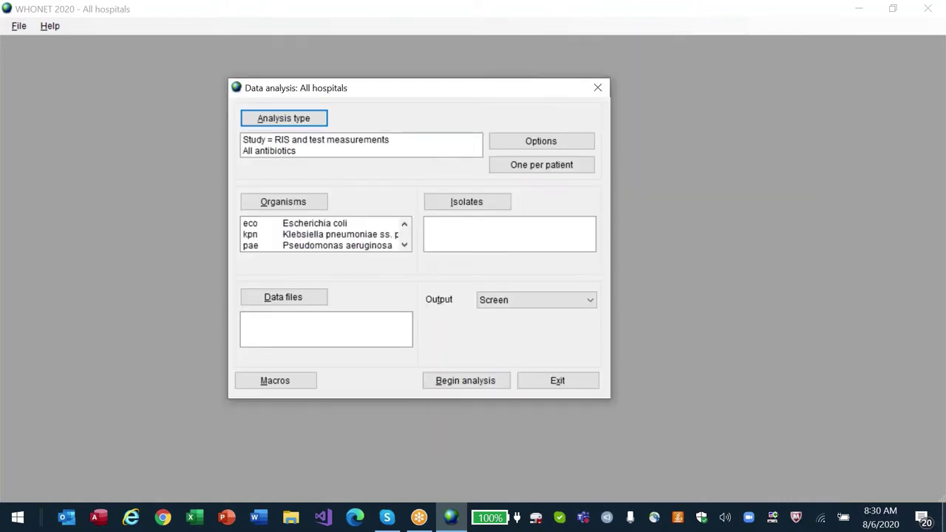
# Step: Filter the data files by *encr, add AYDEncripted.04, DRLEncripted.03, NRLEncripted.01 and TASHEncripted.02, and begin the analysis
pyautogui.click(278, 296)
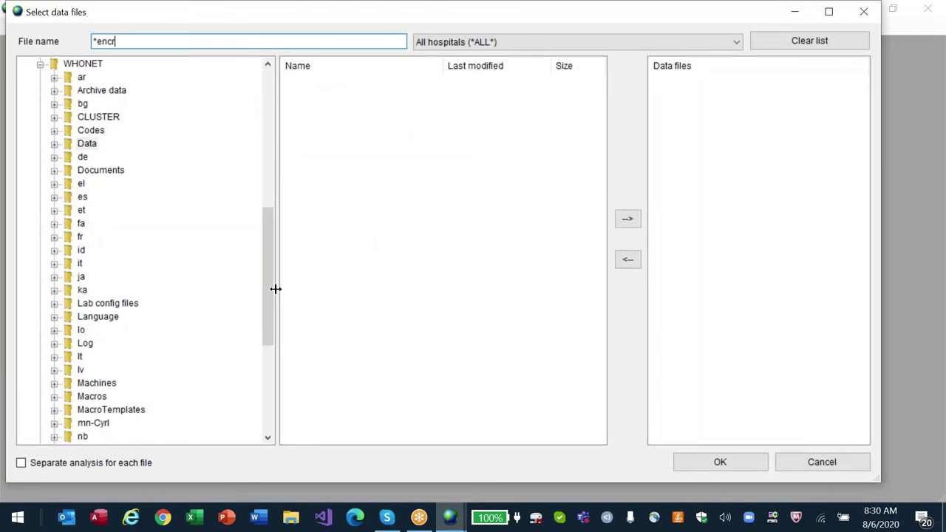
pyautogui.press('Tab')
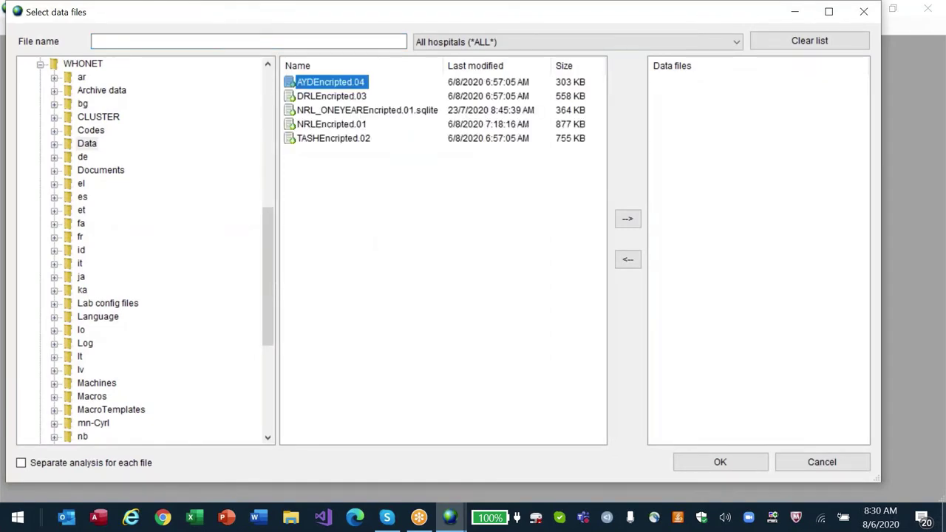
pyautogui.hotkey('shift', 'Down')
pyautogui.press('Tab')
pyautogui.press('space')
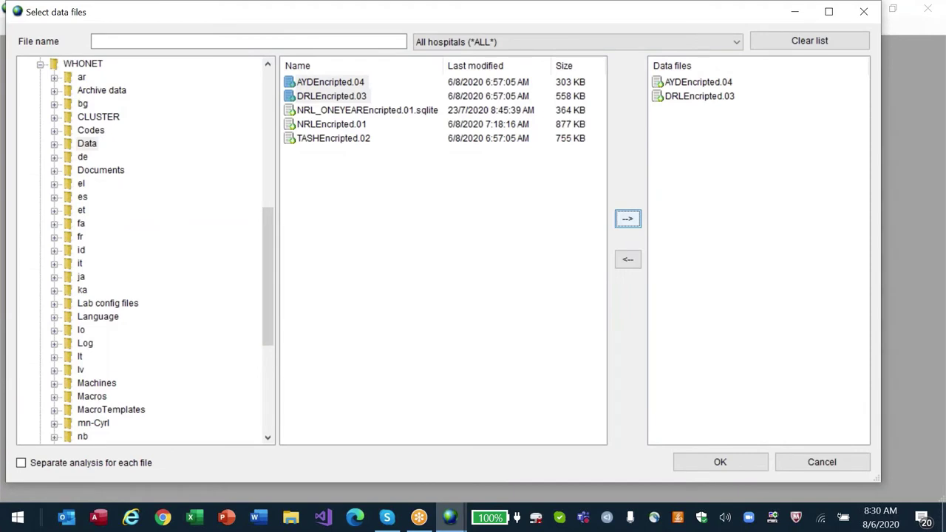
pyautogui.click(325, 127)
pyautogui.hotkey('shift', 'Down')
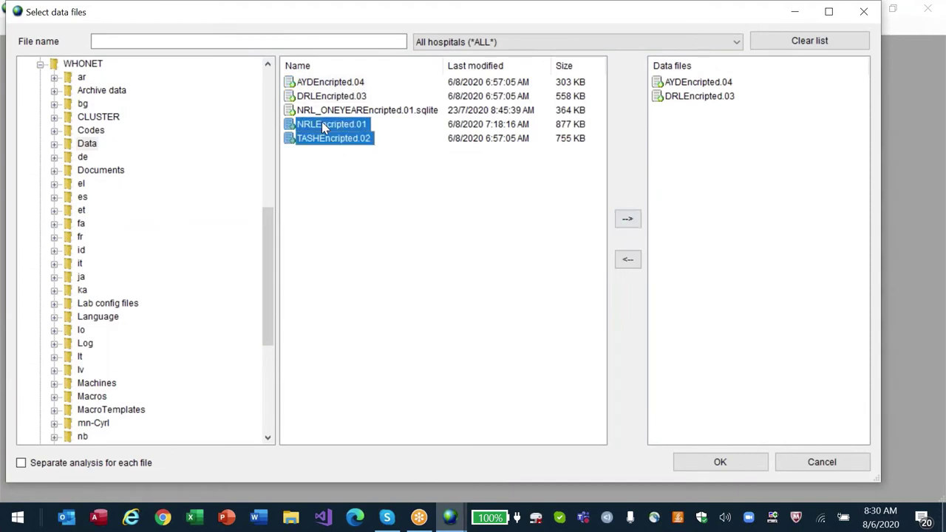
pyautogui.click(637, 220)
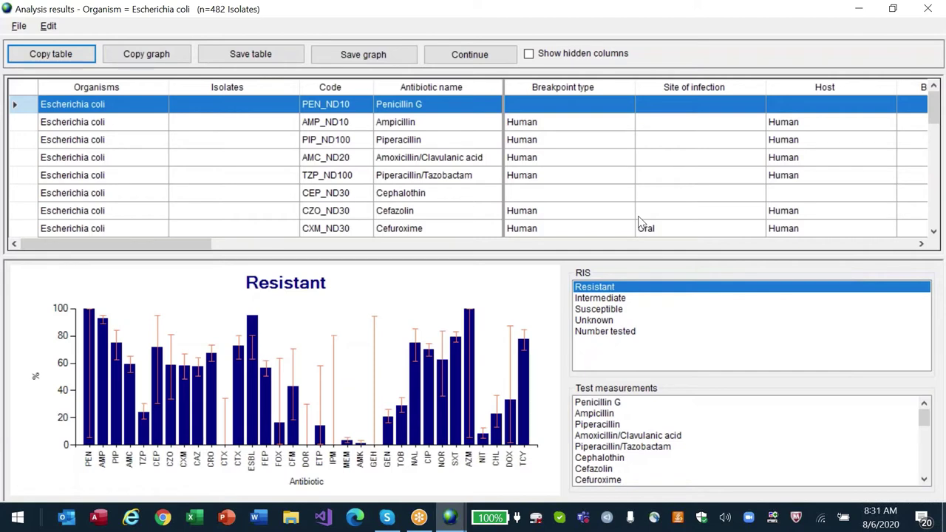
# Step: Stop the analysis from the Escherichia coli results and return to the data analysis setup
pyautogui.hotkey('alt', 'f')
pyautogui.press('Up')
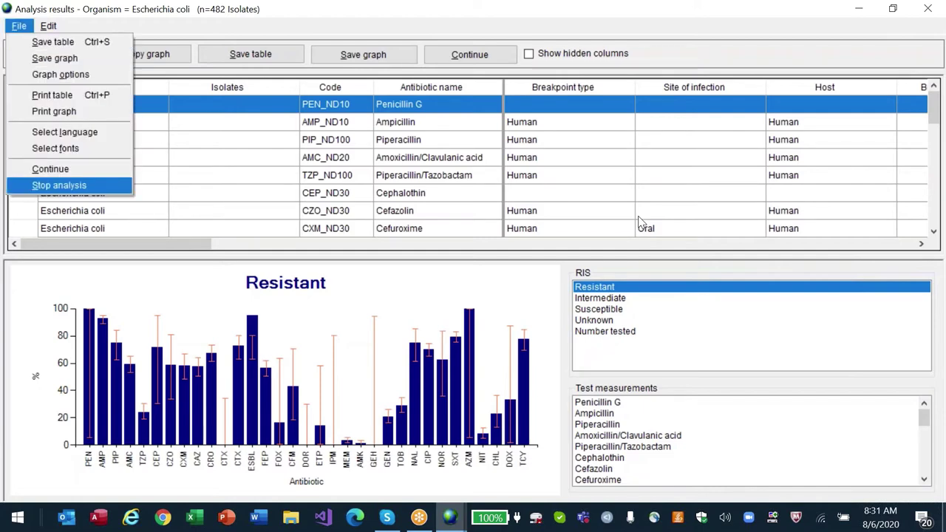
pyautogui.press('Return')
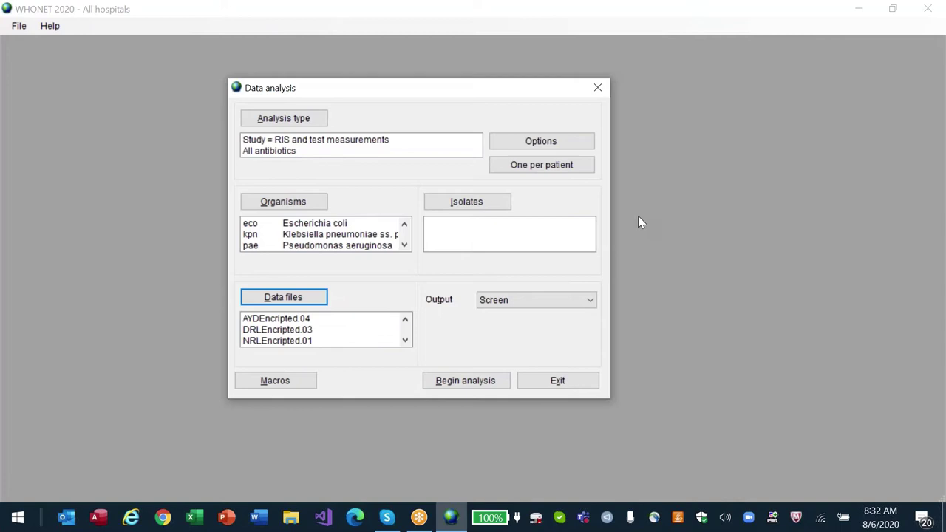
# Step: Try to rerun the %RIS and test measurements analysis with the same organisms and data files
pyautogui.click(295, 121)
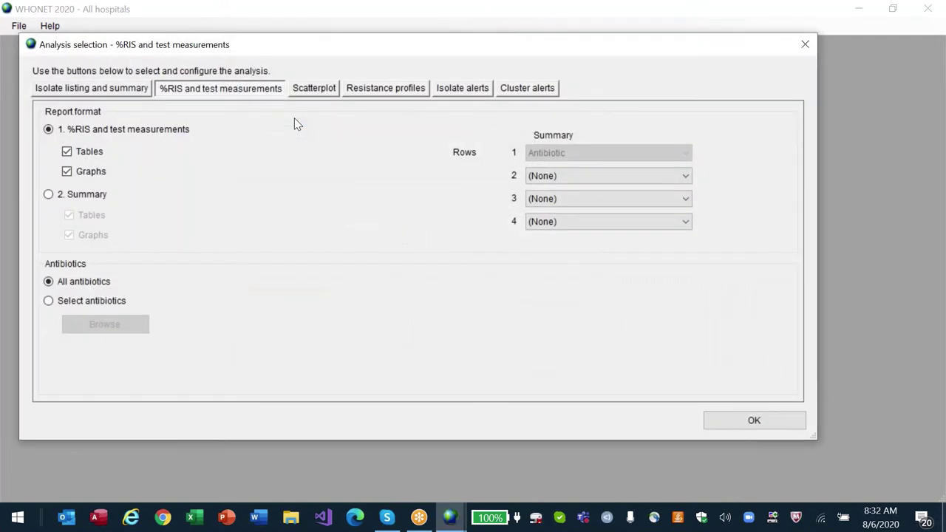
pyautogui.press('Return')
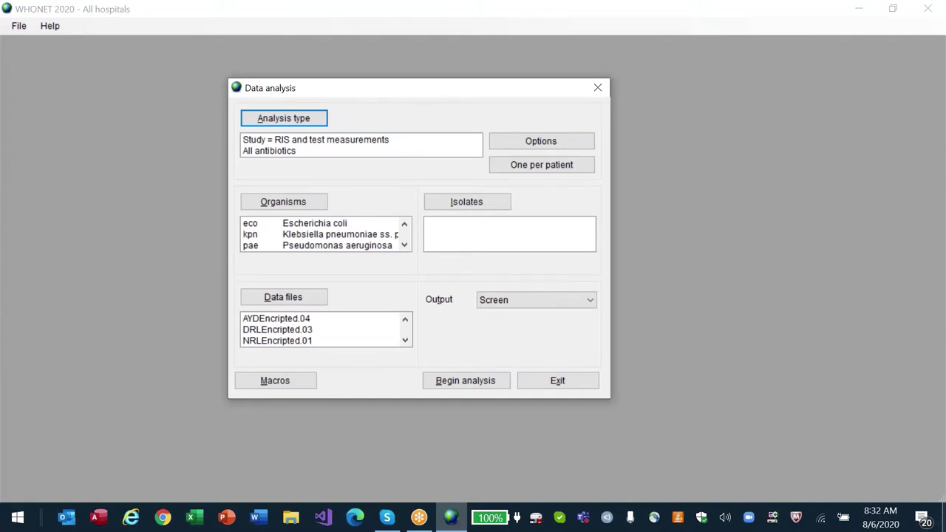
pyautogui.click(465, 385)
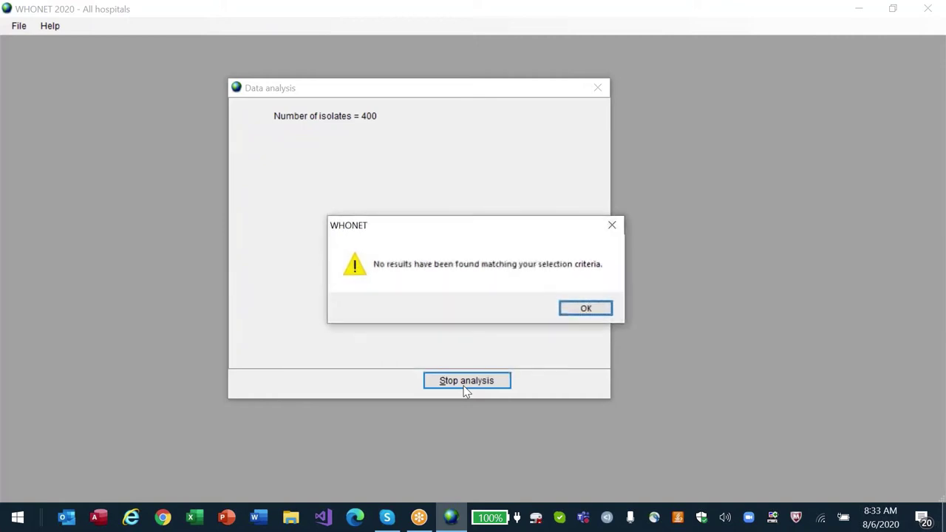
pyautogui.press('Return')
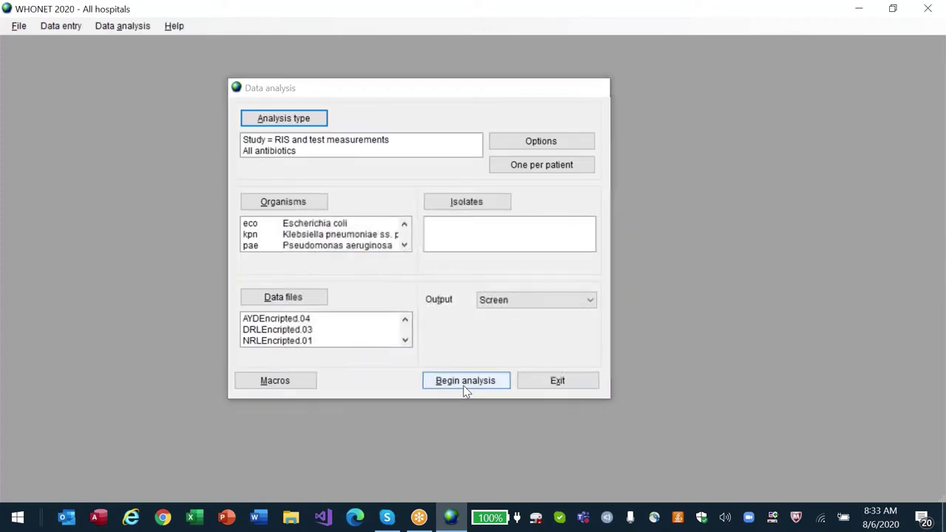
pyautogui.click(464, 384)
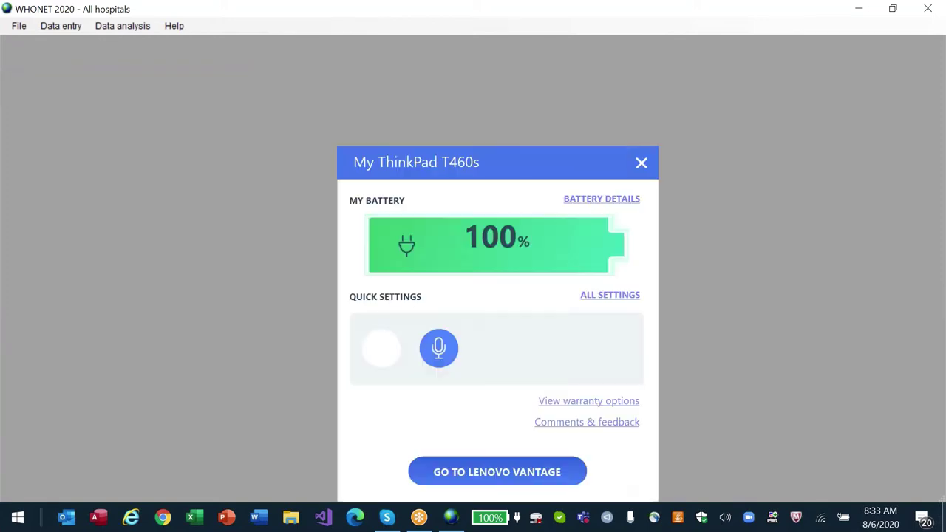
# Step: Force WHONET 2020 to end through Task Manager and close Task Manager
pyautogui.hotkey('ctrl', 'shift', 'Escape')
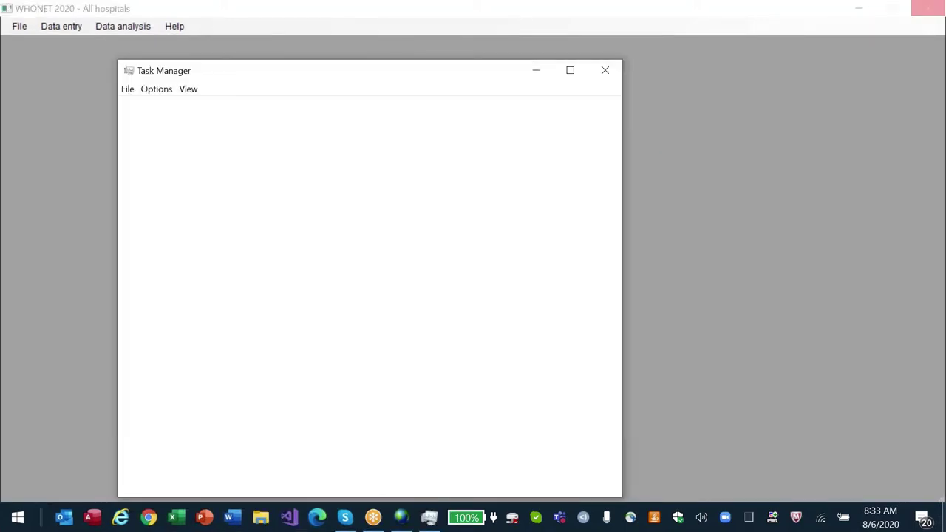
pyautogui.scroll(-15, 370, 303)
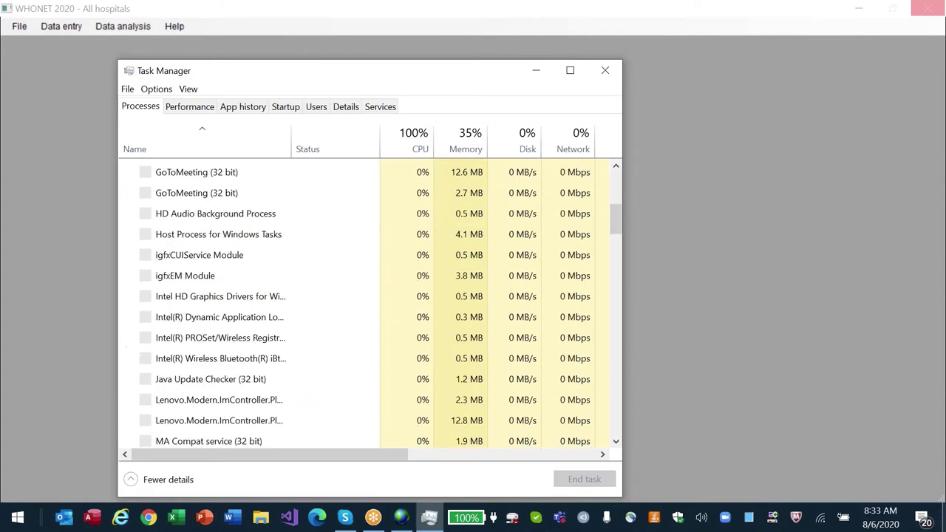
pyautogui.scroll(-2, 370, 303)
pyautogui.scroll(10, 370, 303)
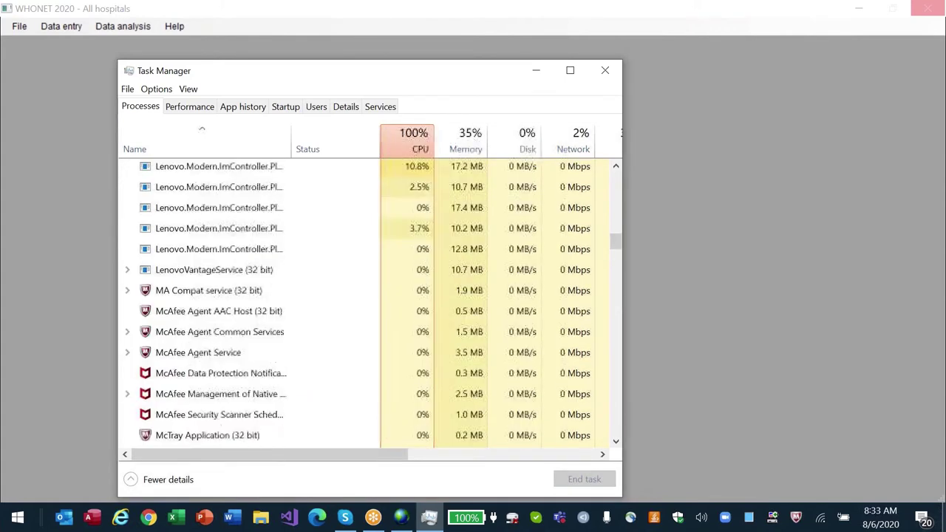
pyautogui.scroll(-5, 369, 303)
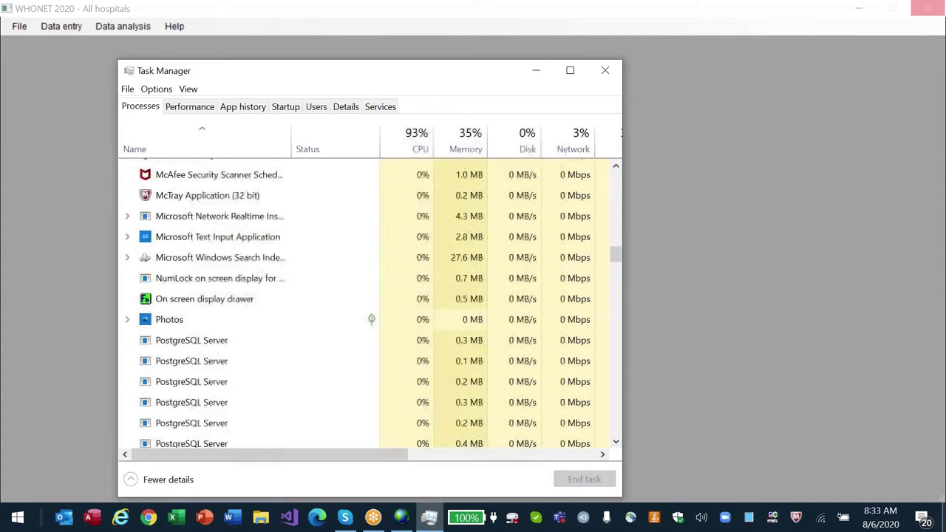
pyautogui.scroll(-9, 370, 303)
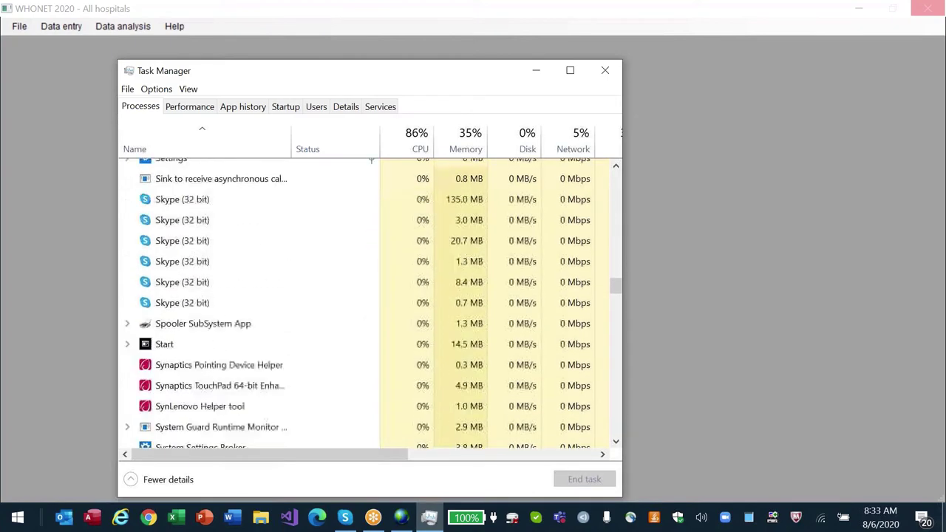
pyautogui.scroll(-6, 369, 303)
pyautogui.scroll(11, 369, 303)
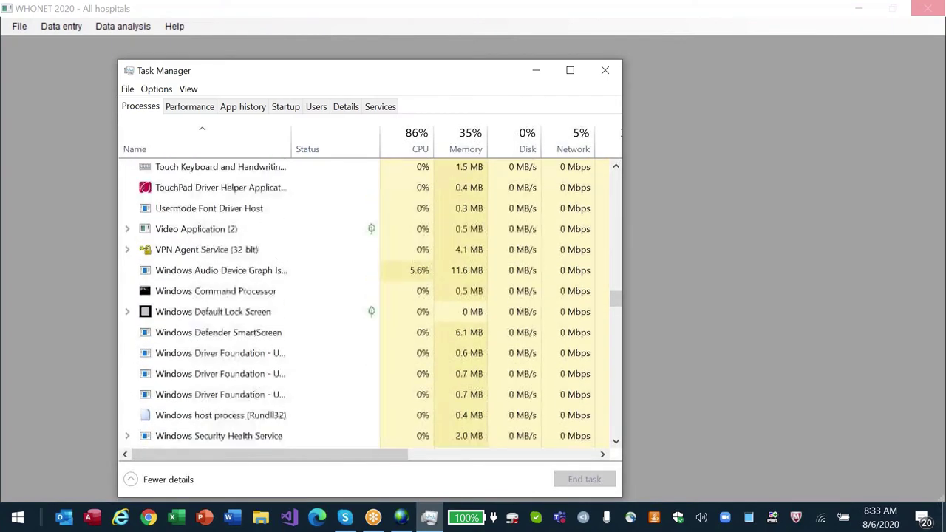
pyautogui.scroll(15, 369, 303)
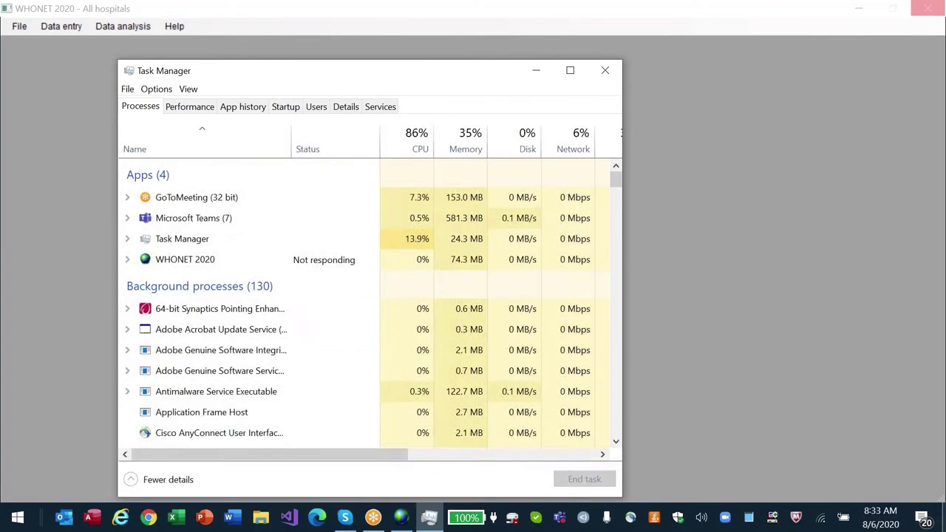
pyautogui.click(185, 260)
pyautogui.click(583, 479)
pyautogui.click(604, 70)
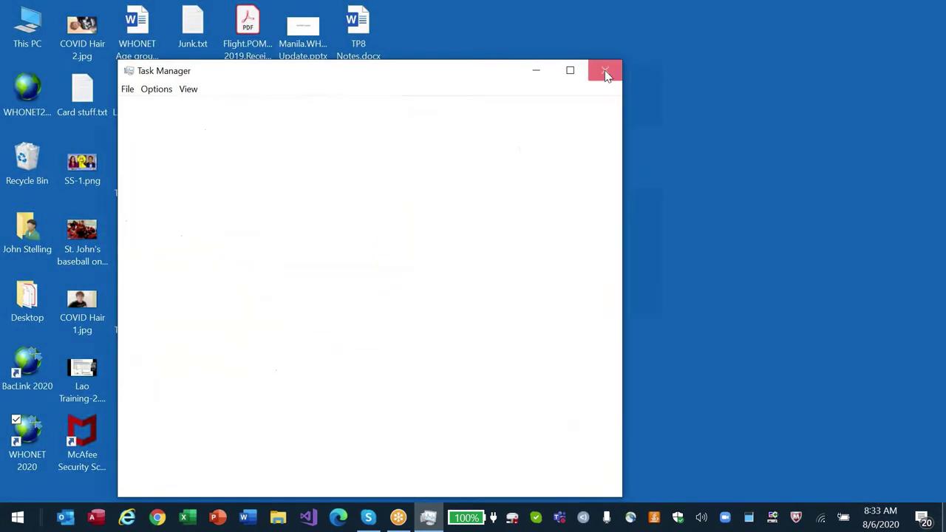
# Step: Restart WHONET 2020 and open a data analysis for the All hospitals laboratory
pyautogui.doubleClick(28, 444)
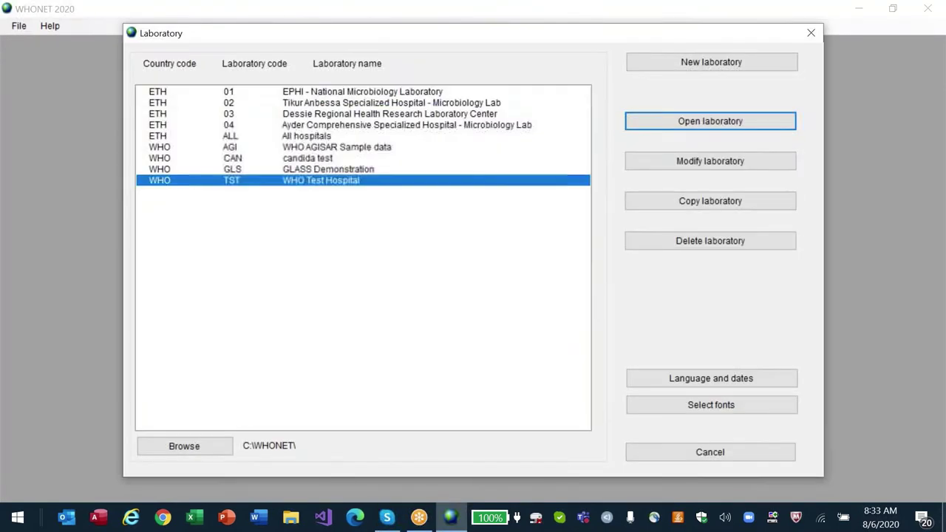
pyautogui.click(222, 136)
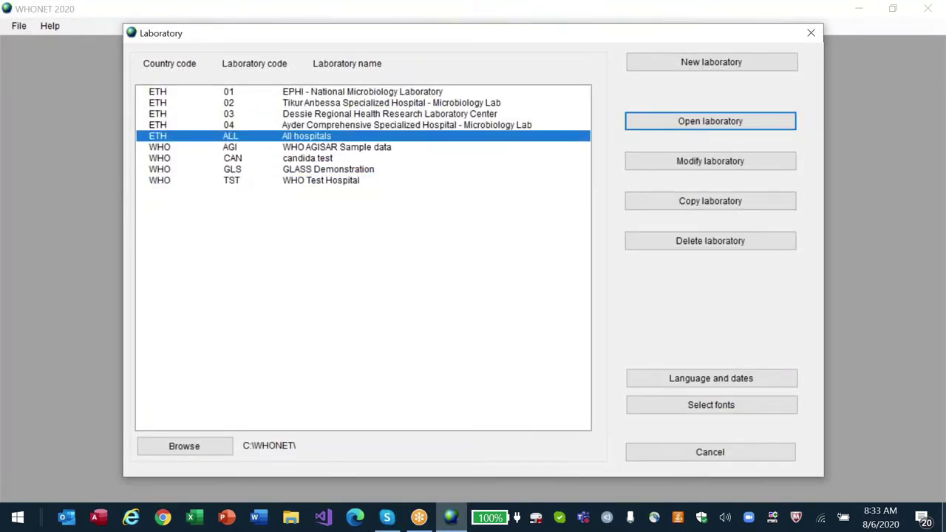
pyautogui.press('Return')
pyautogui.hotkey('alt', 'a')
pyautogui.press('Return')
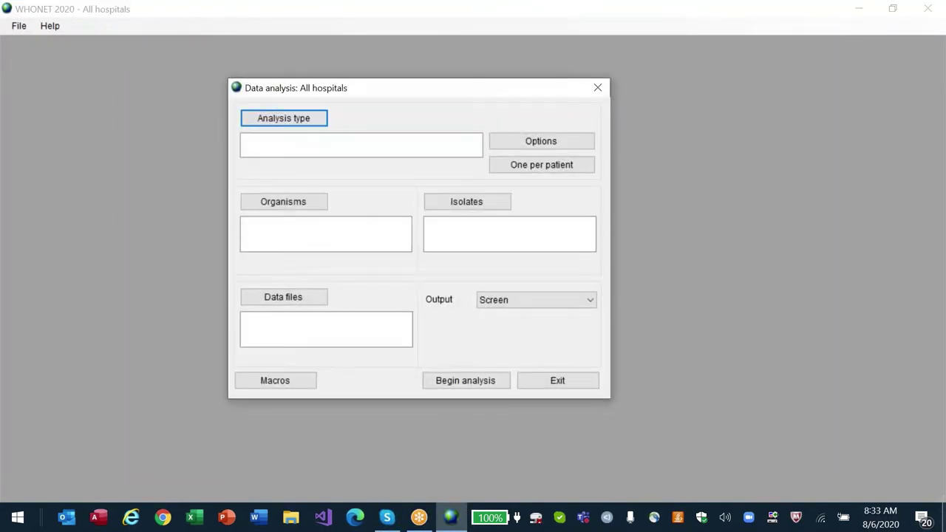
# Step: Set the analysis type to %RIS and test measurements with all antibiotics and add organisms eco, kpn, ecl, pae and aba
pyautogui.press('Return')
pyautogui.press('Return')
pyautogui.hotkey('alt', 'o')
pyautogui.write('eco')
pyautogui.press('Return')
pyautogui.write('kpn')
pyautogui.press('Return')
pyautogui.write('ecl')
pyautogui.press('Return')
pyautogui.write('pae')
pyautogui.press('Return')
pyautogui.write('aba')
pyautogui.press('Return')
pyautogui.press('Return')
# Step: Filter the data files by *encr*, add AYDEncripted.04, DRLEncripted.03, NRLEncripted.01 and TASHEncripted.02, and begin the analysis
pyautogui.hotkey('alt', 'd')
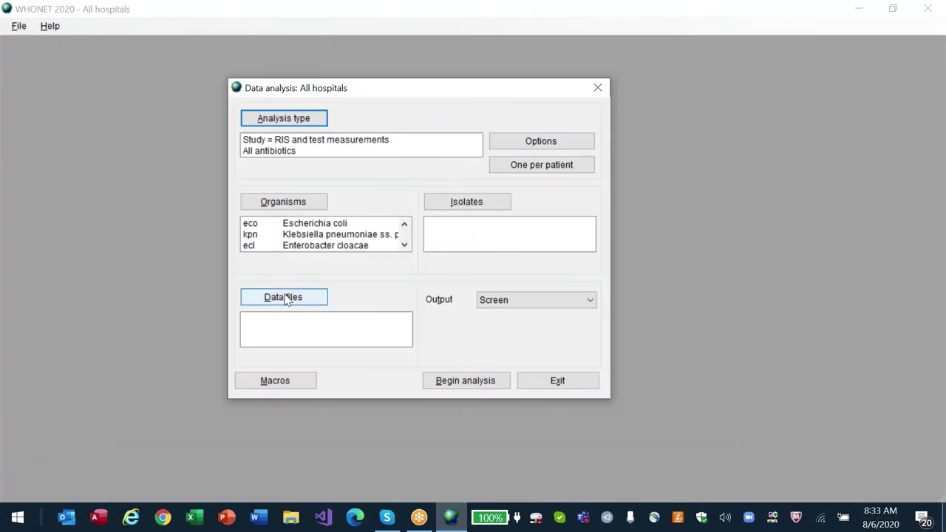
pyautogui.write('*encr*')
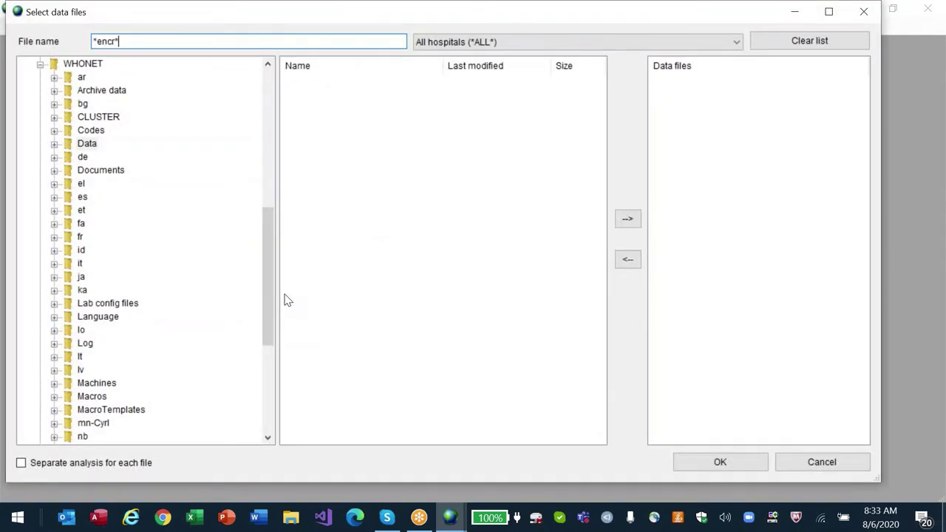
pyautogui.press('Return')
pyautogui.press('Down')
pyautogui.hotkey('shift', 'Down')
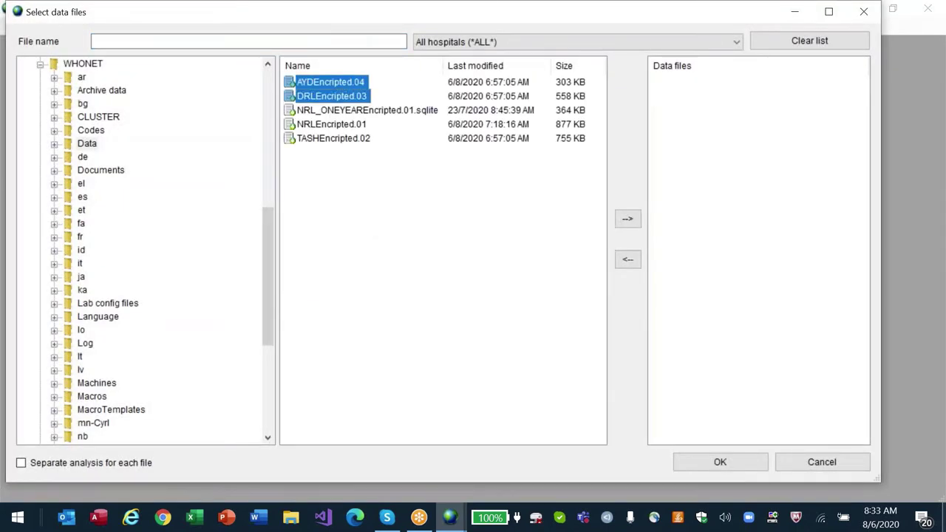
pyautogui.press('Tab')
pyautogui.press('Return')
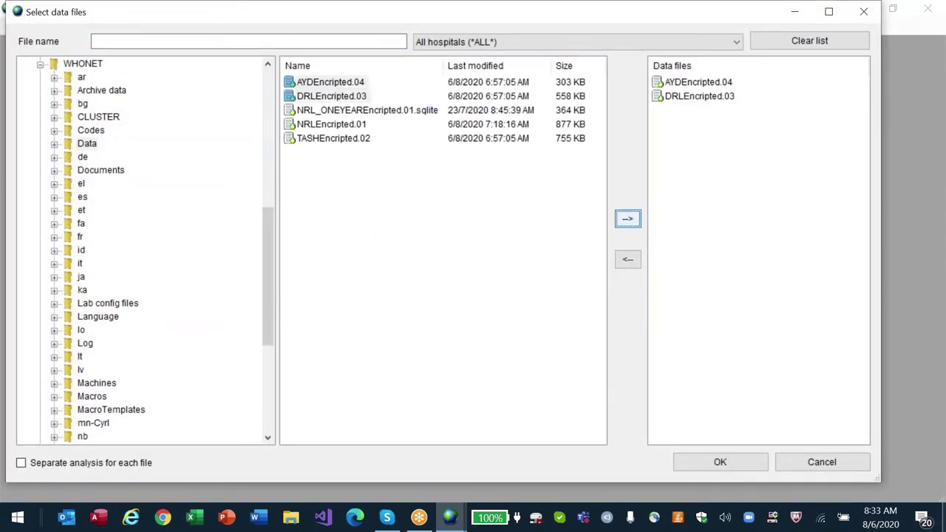
pyautogui.click(326, 124)
pyautogui.keyDown('shift'); pyautogui.click(325, 138); pyautogui.keyUp('shift')
pyautogui.click(628, 221)
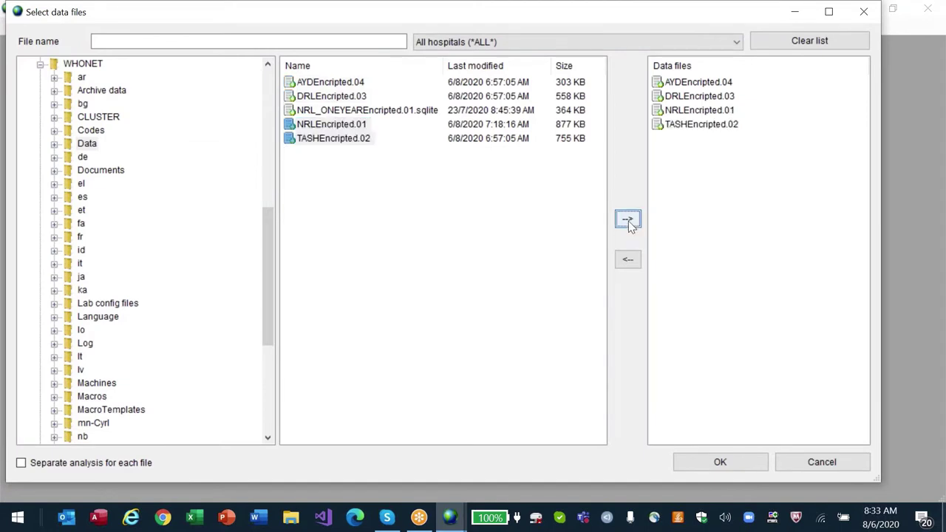
pyautogui.click(715, 461)
pyautogui.click(465, 381)
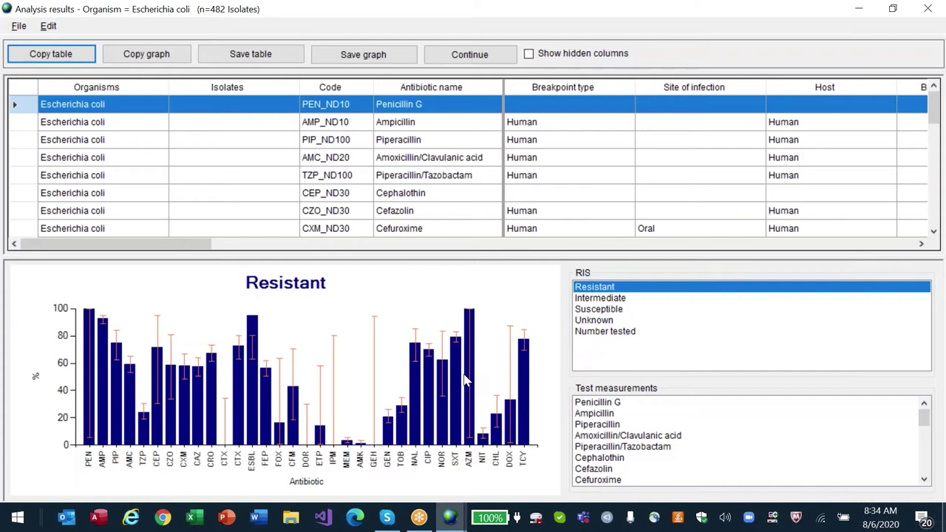
# Step: Advance through the organism results from Escherichia coli to Acinetobacter baumannii
pyautogui.press('Escape')
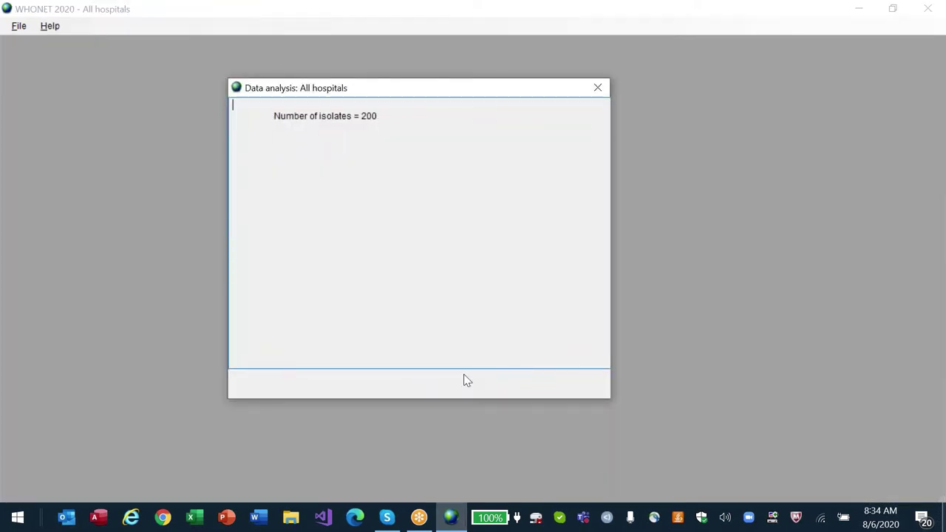
pyautogui.press('Escape')
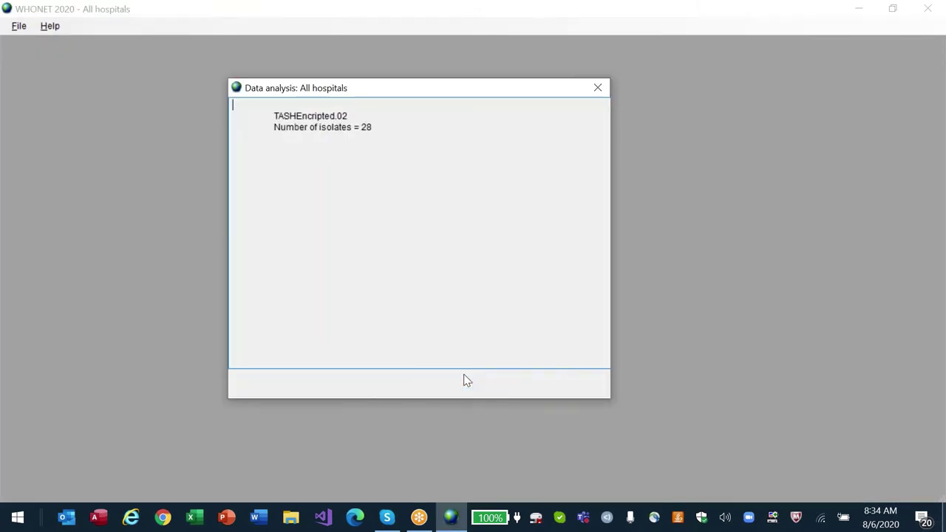
pyautogui.press('Escape')
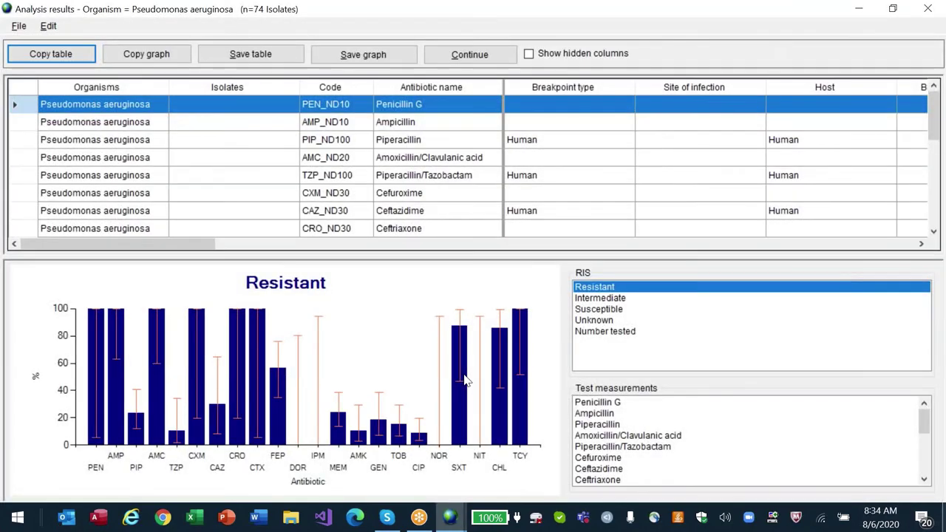
pyautogui.press('Escape')
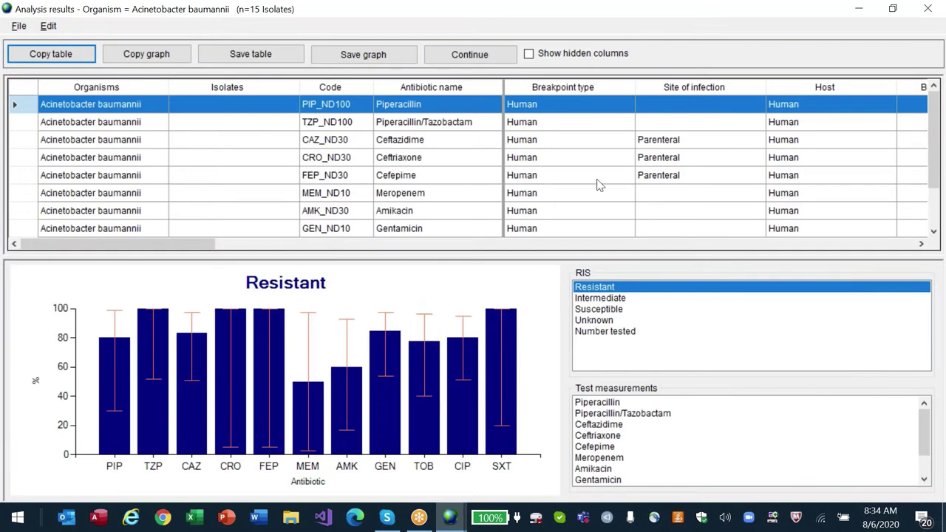
# Step: Examine the breakpoints, %R, %I, %S and zone diameter columns of the Acinetobacter baumannii results table
pyautogui.click(598, 181)
pyautogui.hscroll(1, 599, 184)
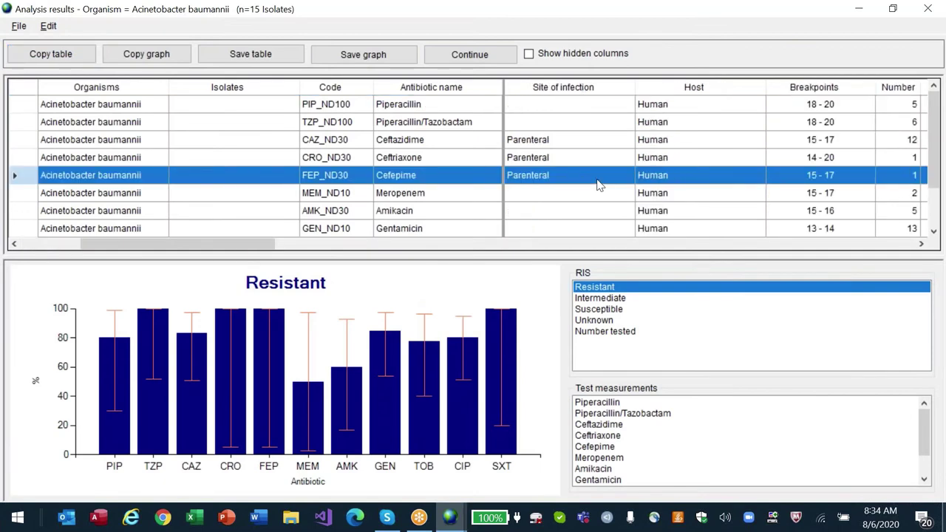
pyautogui.hscroll(1, 599, 185)
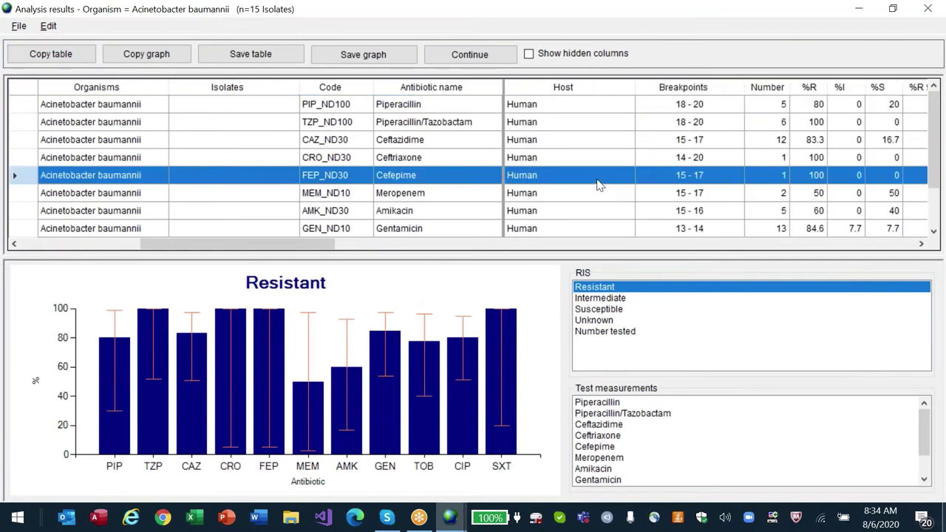
pyautogui.hscroll(1, 599, 185)
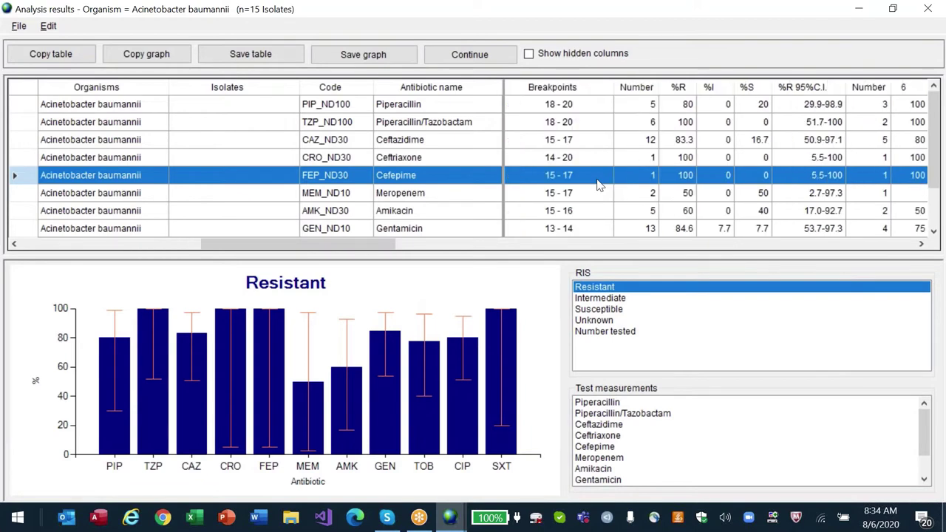
pyautogui.hscroll(1, 599, 186)
pyautogui.hscroll(6, 600, 186)
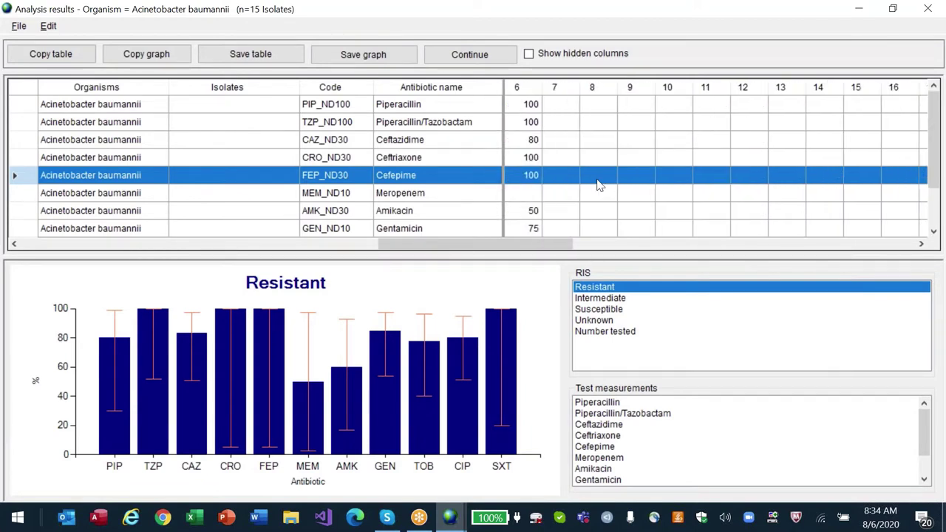
# Step: View the test measurement graphs for each antibiotic from Piperacillin/Tazobactam through Trimethoprim/Sulfamethoxazole
pyautogui.click(619, 418)
pyautogui.press('Down')
pyautogui.press('Down')
pyautogui.press('Down')
pyautogui.press('Down')
pyautogui.press('Down')
pyautogui.press('Down')
pyautogui.press('Down')
pyautogui.press('Down')
pyautogui.press('Down')
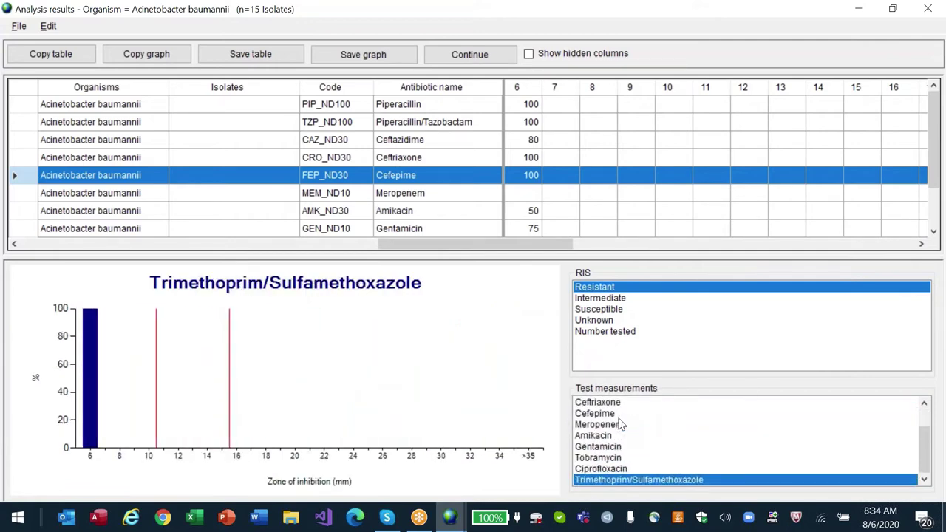
# Step: View the RIS graphs from Number tested back to Resistant and close the Acinetobacter baumannii results
pyautogui.click(623, 332)
pyautogui.press('Up')
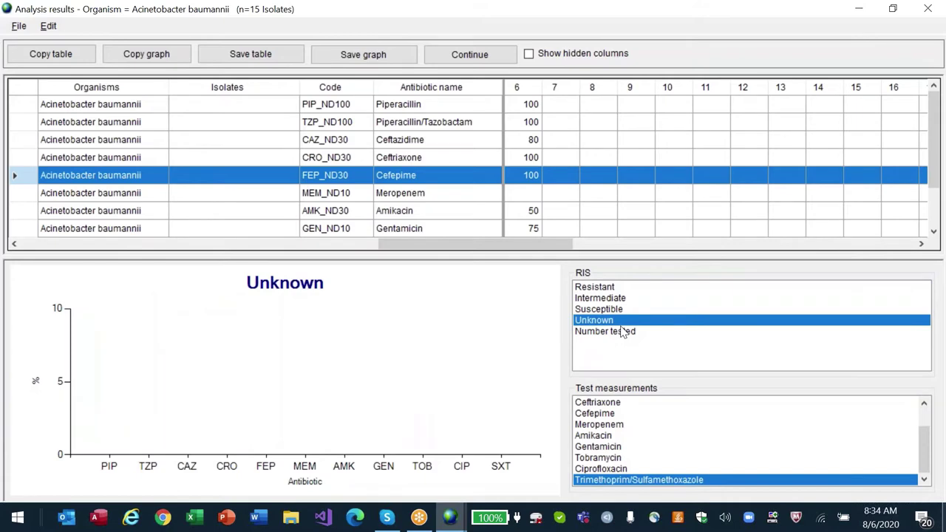
pyautogui.press('Up')
pyautogui.press('Up')
pyautogui.press('Up')
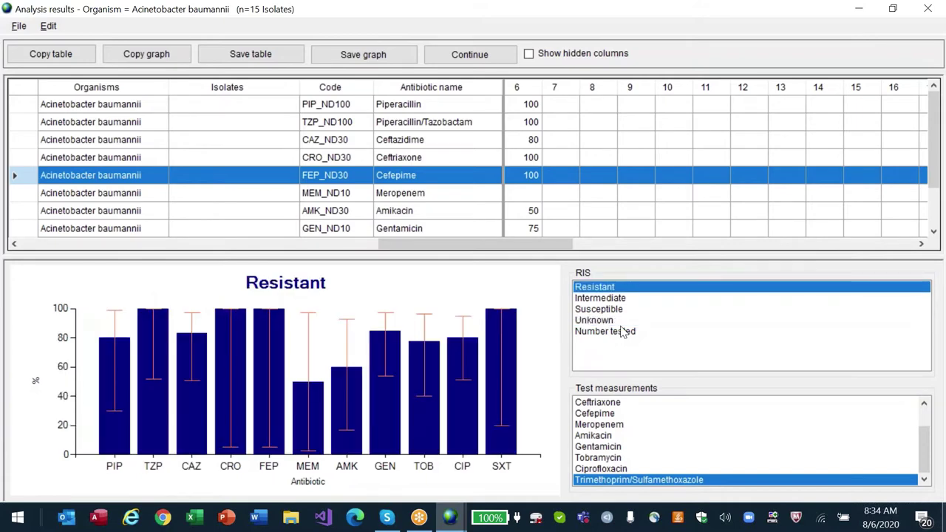
pyautogui.press('Escape')
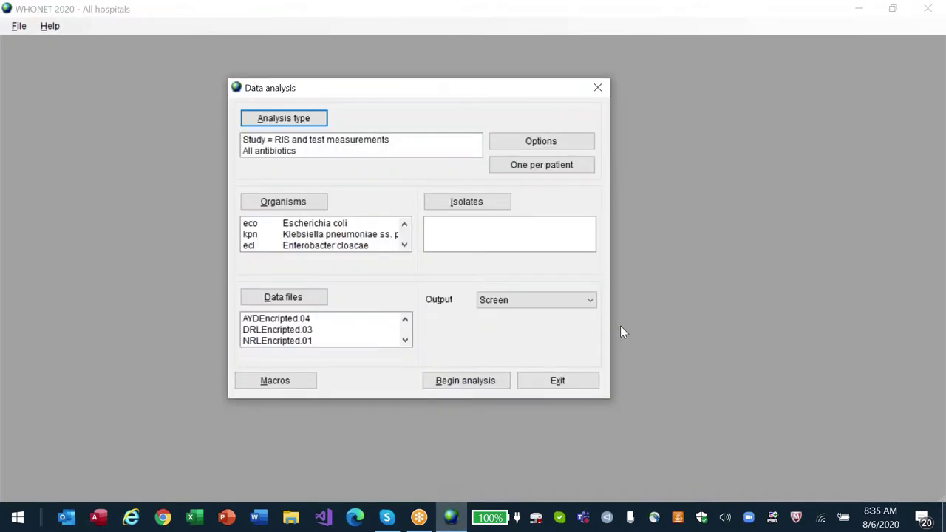
# Step: Change the %RIS and test measurements report format to Summary and run the analysis
pyautogui.click(281, 118)
pyautogui.click(62, 195)
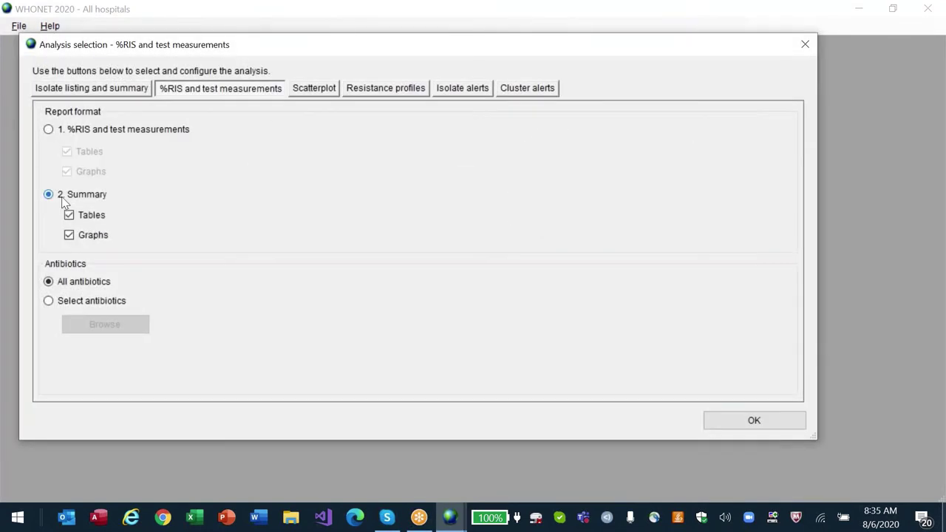
pyautogui.click(754, 422)
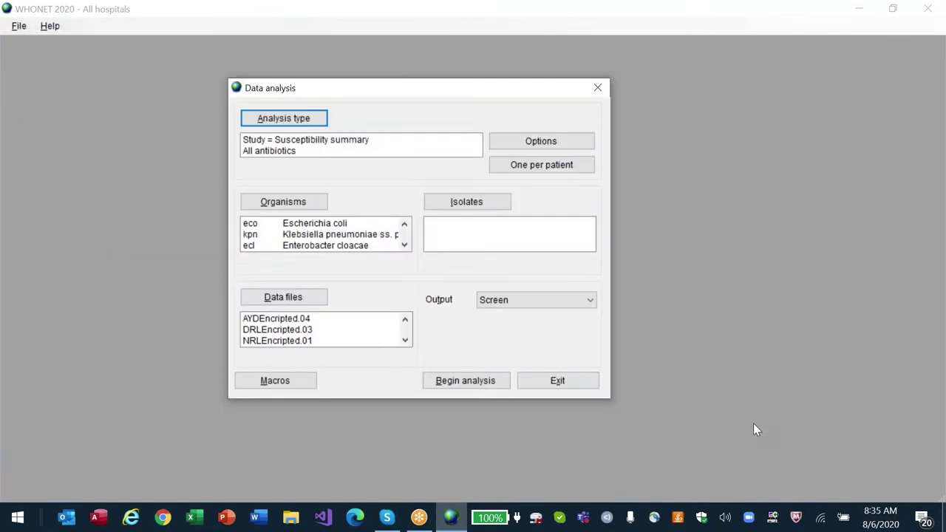
pyautogui.click(465, 380)
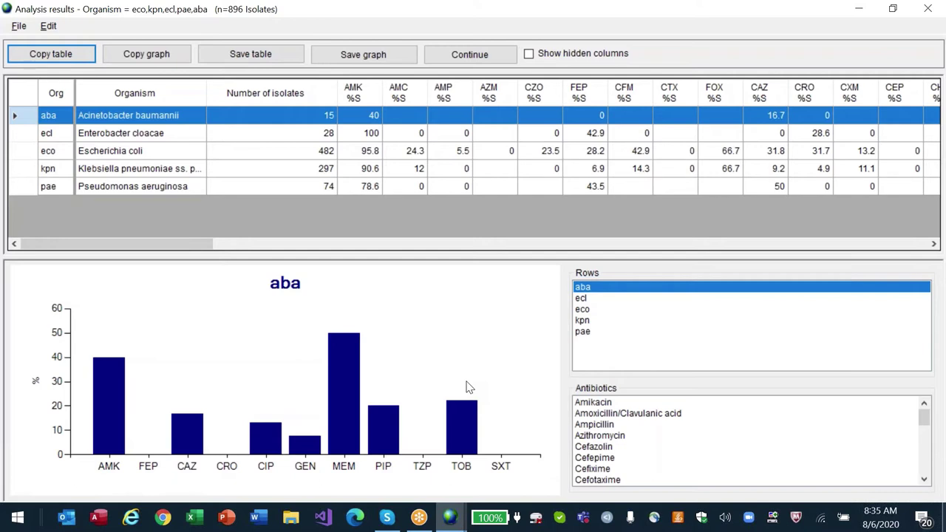
# Step: Look through the organism rows of the summary table and return to Acinetobacter baumannii
pyautogui.click(117, 124)
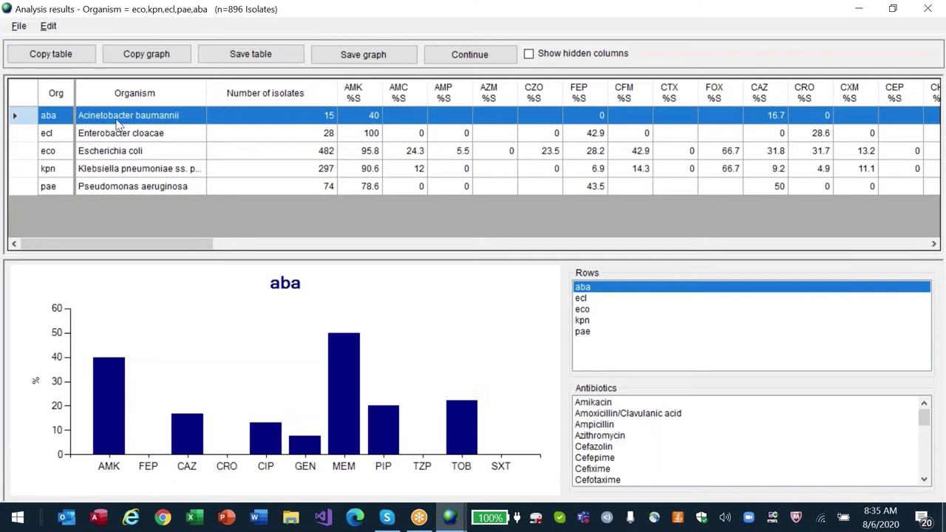
pyautogui.press('Down')
pyautogui.press('Down')
pyautogui.press('Down')
pyautogui.press('Down')
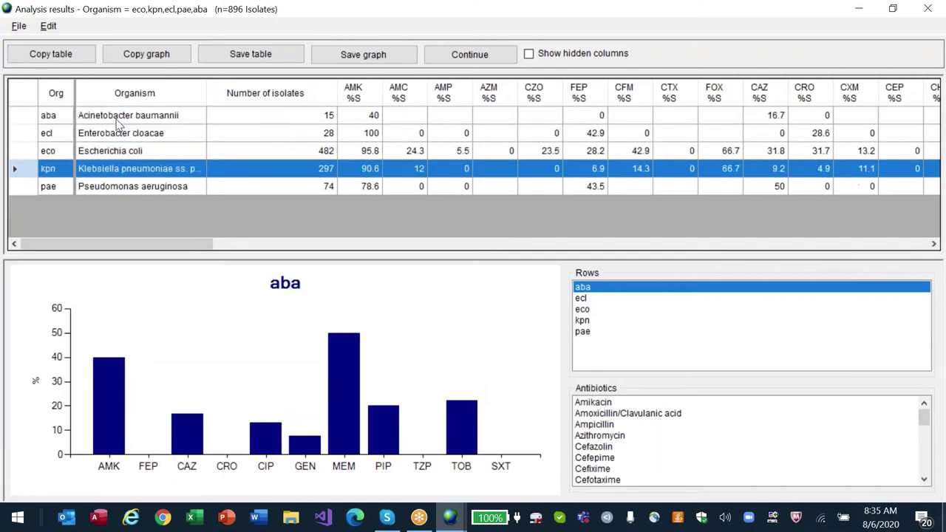
pyautogui.press('Up')
pyautogui.press('Up')
pyautogui.press('Up')
pyautogui.press('Up')
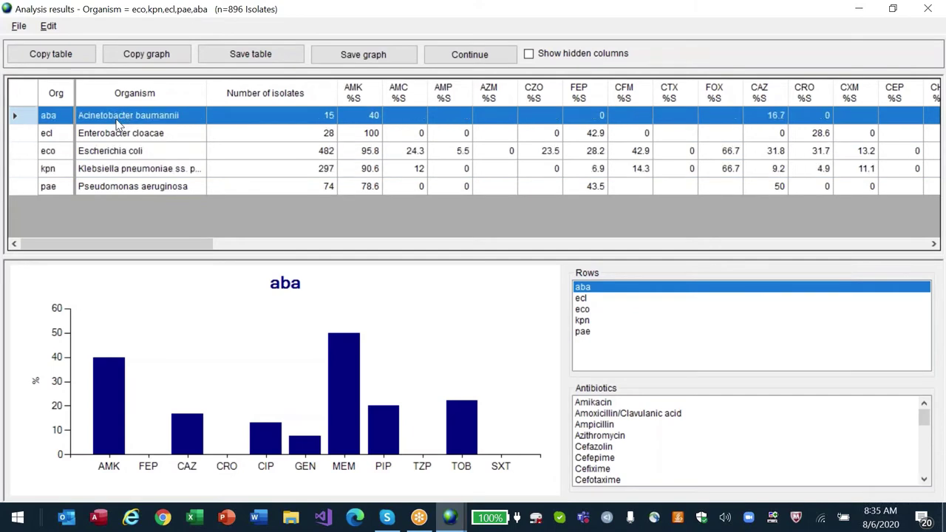
# Step: Examine the Number columns for CIP and DOR in the Escherichia coli and Klebsiella pneumoniae rows
pyautogui.moveTo(181, 249); pyautogui.dragTo(667, 291)
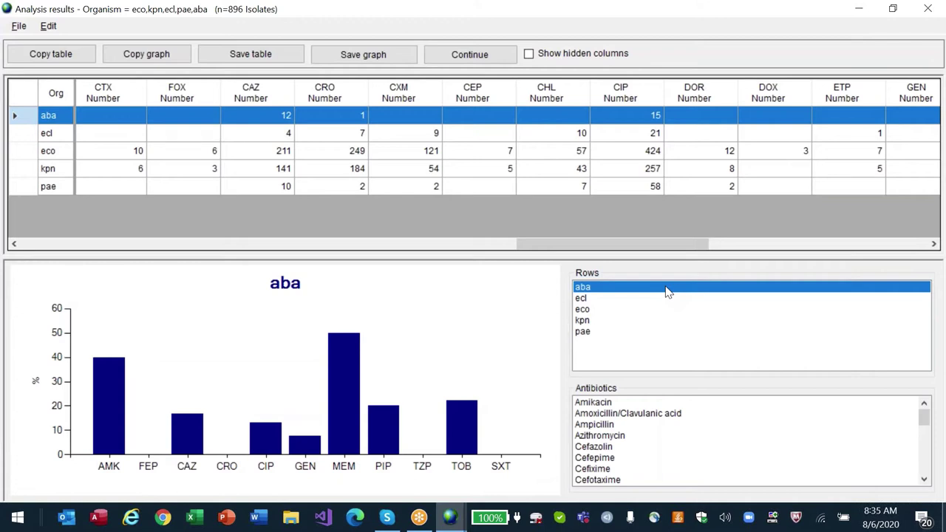
pyautogui.click(644, 175)
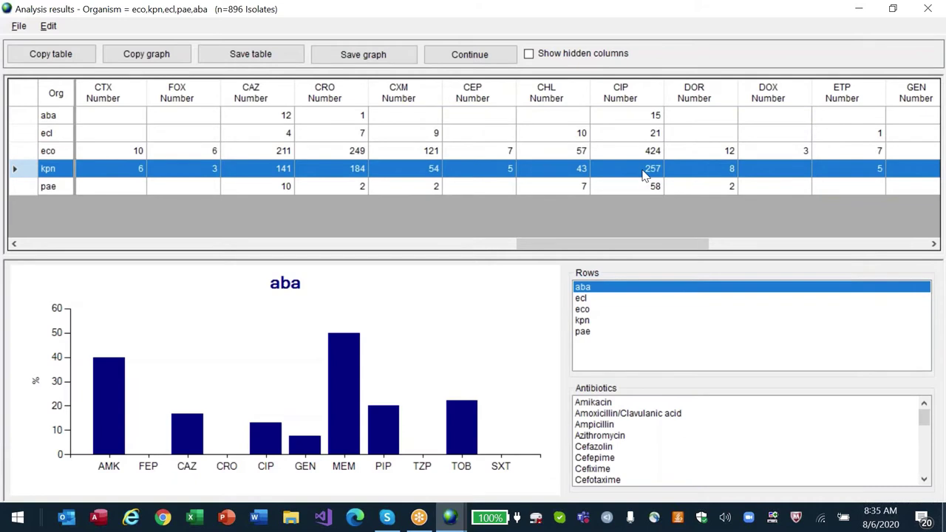
pyautogui.click(720, 157)
pyautogui.click(720, 170)
# Step: View the summary graphs by organism for aba, ecl, eco and kpn
pyautogui.press('Down')
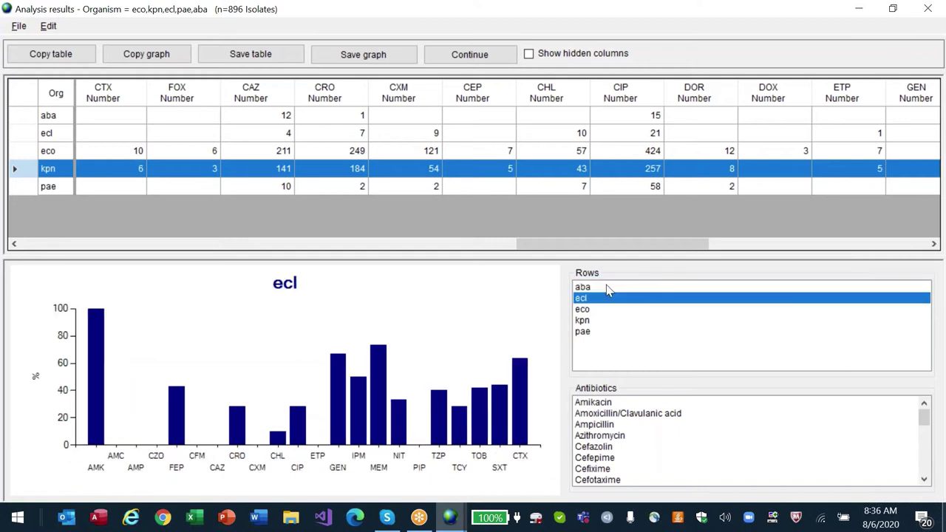
pyautogui.press('Down')
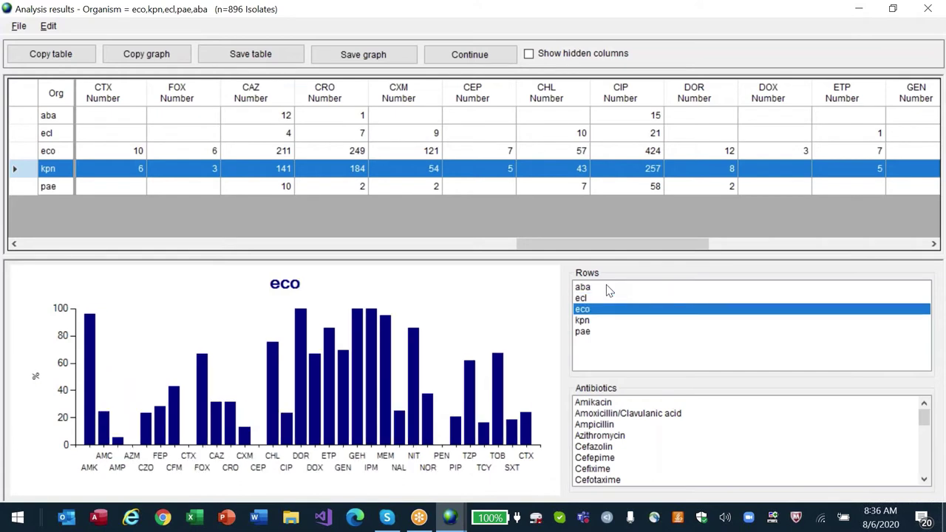
pyautogui.press('Up')
pyautogui.press('Up')
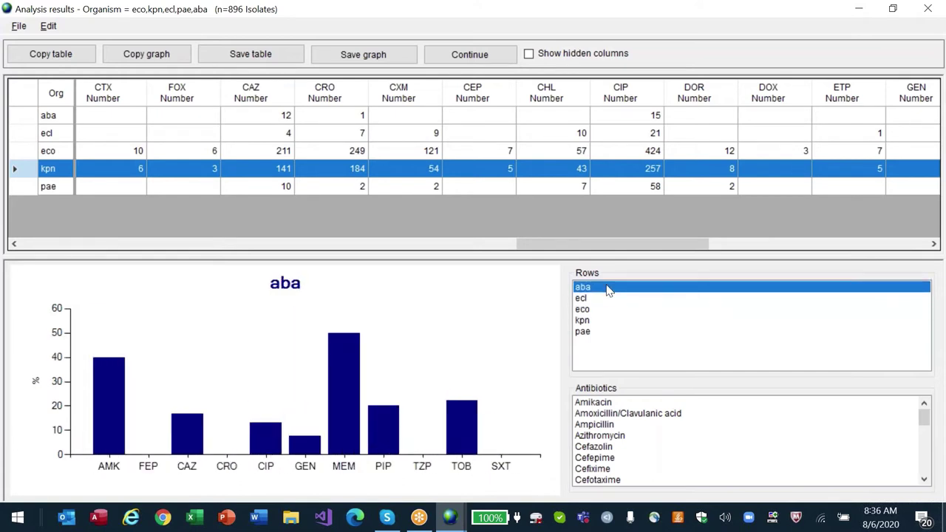
pyautogui.press('Down')
pyautogui.press('Down')
pyautogui.press('Down')
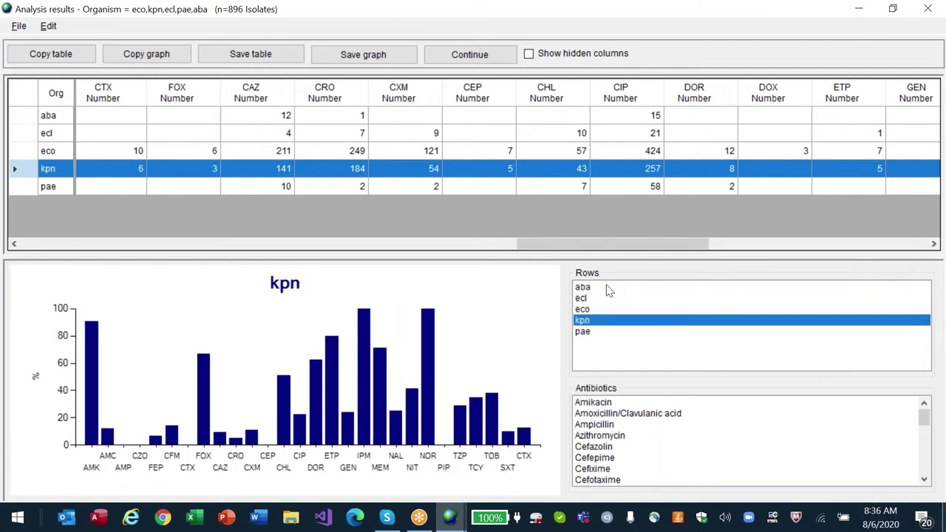
# Step: Compare the eco and kpn summary graphs by alternating between them, and finish on the pae graph
pyautogui.press('Up')
pyautogui.press('Down')
pyautogui.press('Up')
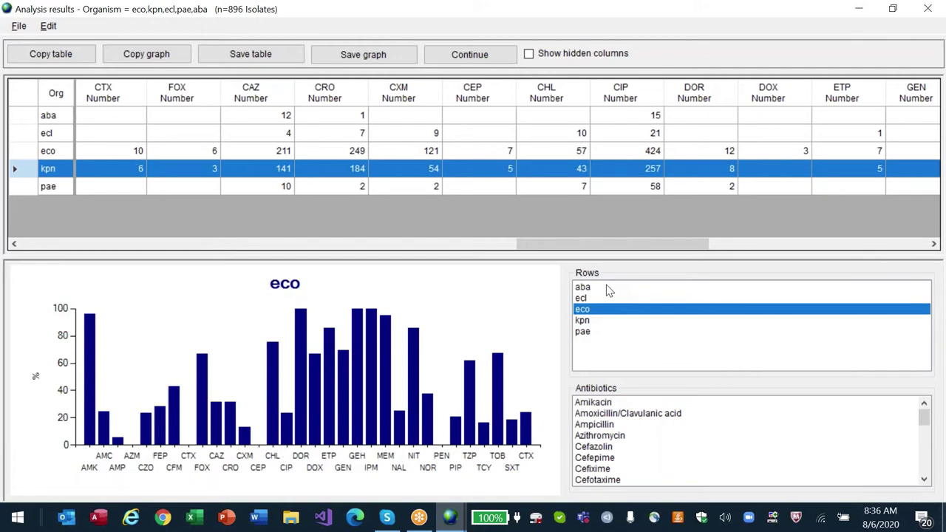
pyautogui.press('Down')
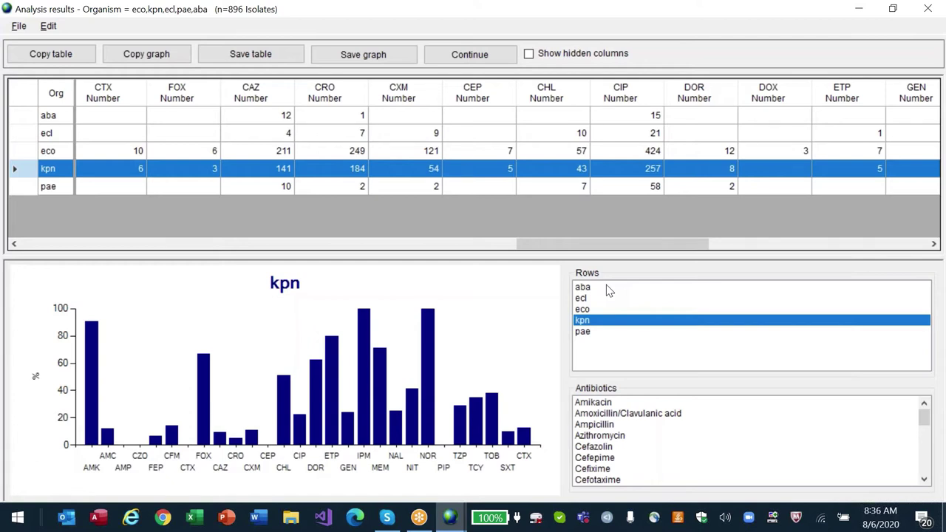
pyautogui.press('Up')
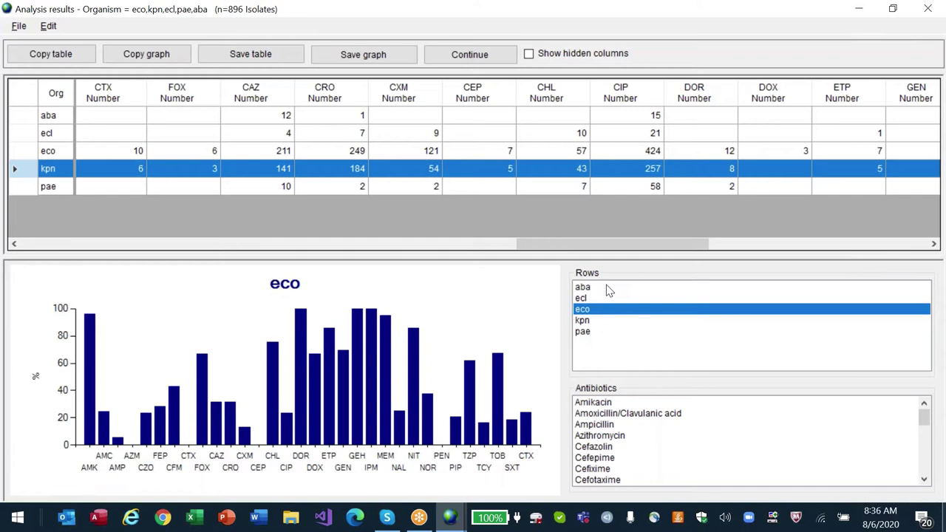
pyautogui.press('Down')
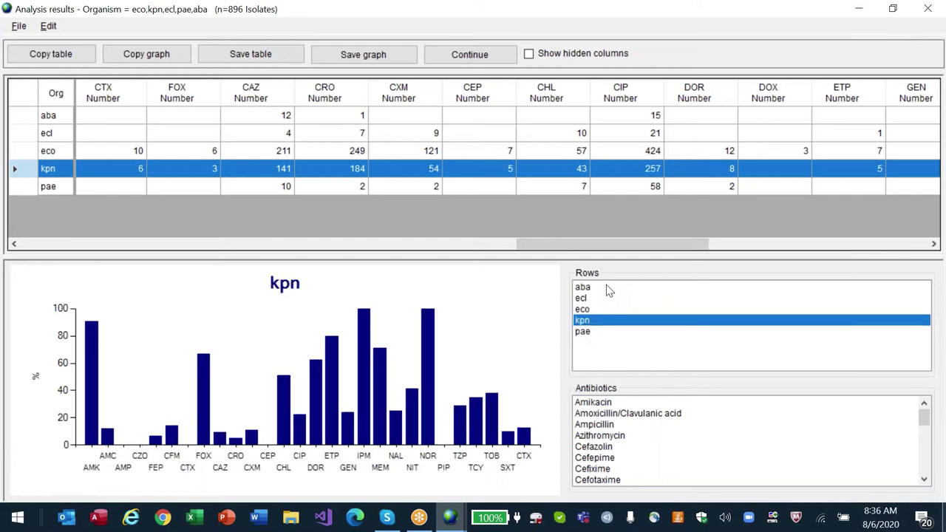
pyautogui.press('Up')
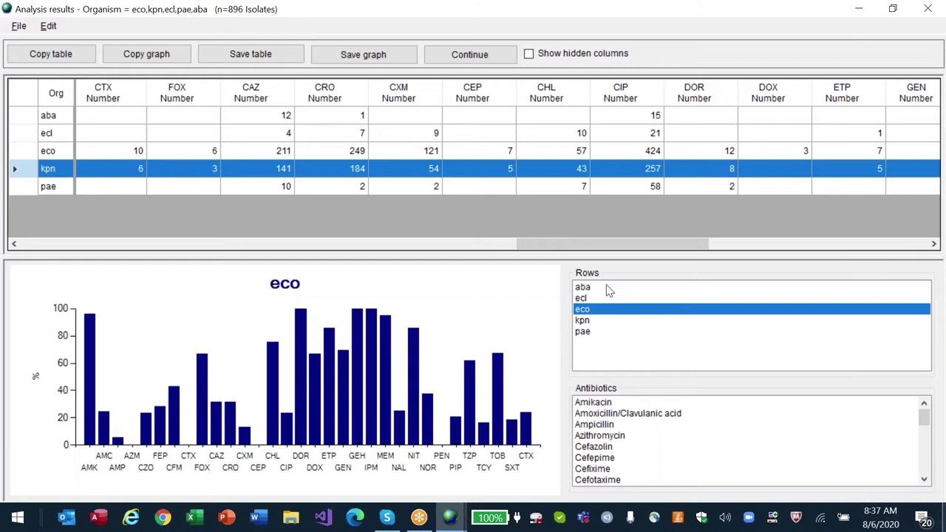
pyautogui.press('Down')
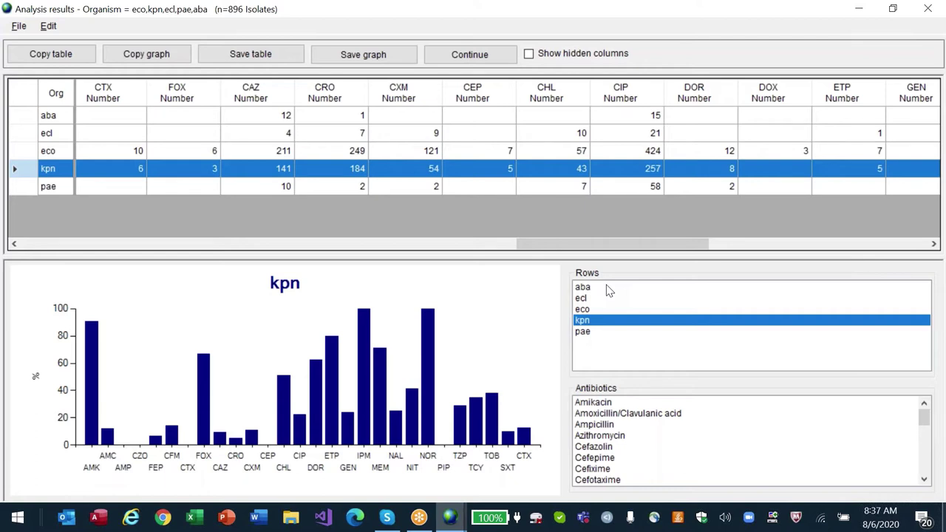
pyautogui.press('Up')
pyautogui.press('Down')
pyautogui.press('Down')
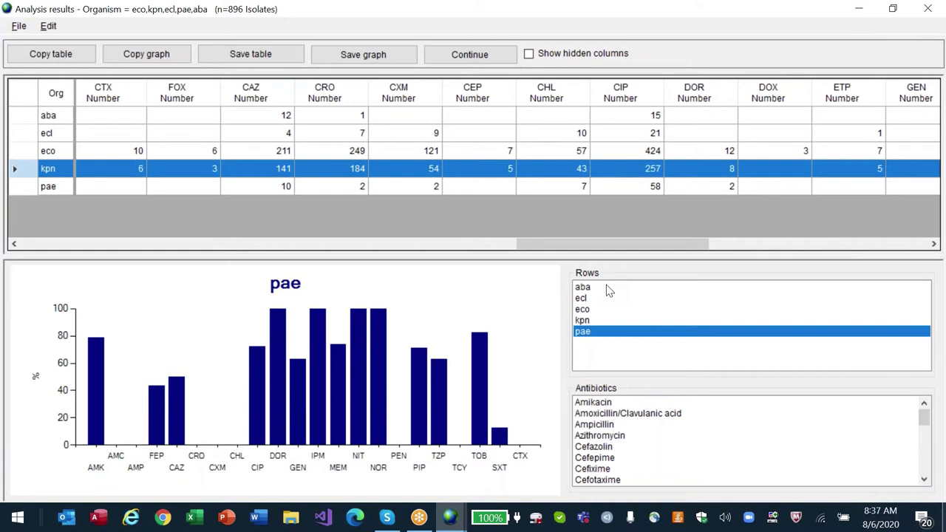
# Step: View the graphs comparing organisms for each antibiotic from Azithromycin through Imipenem
pyautogui.click(603, 437)
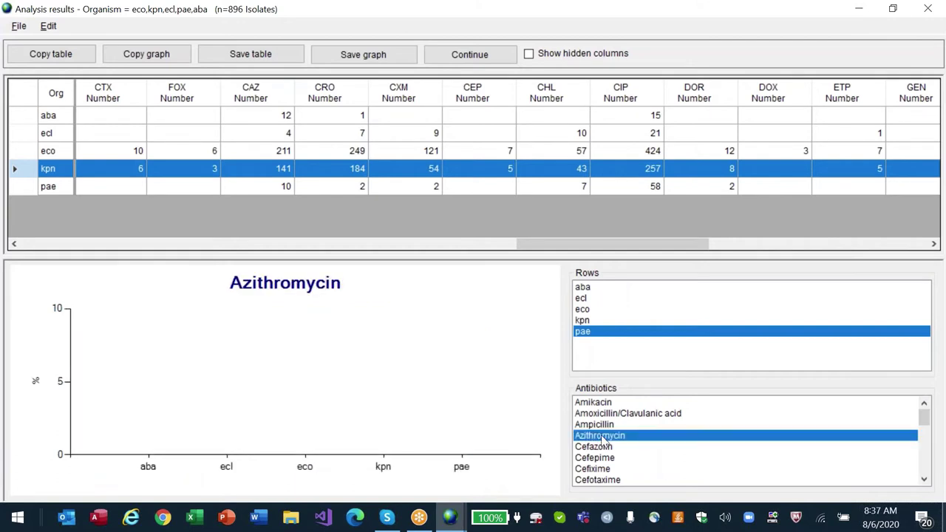
pyautogui.press('Down')
pyautogui.press('Down')
pyautogui.press('Down')
pyautogui.press('Down')
pyautogui.press('Down')
pyautogui.press('Down')
pyautogui.press('Down')
pyautogui.press('Down')
pyautogui.press('Down')
pyautogui.press('Down')
pyautogui.press('Down')
pyautogui.press('Down')
pyautogui.press('Down')
pyautogui.press('Down')
pyautogui.press('Down')
pyautogui.press('Down')
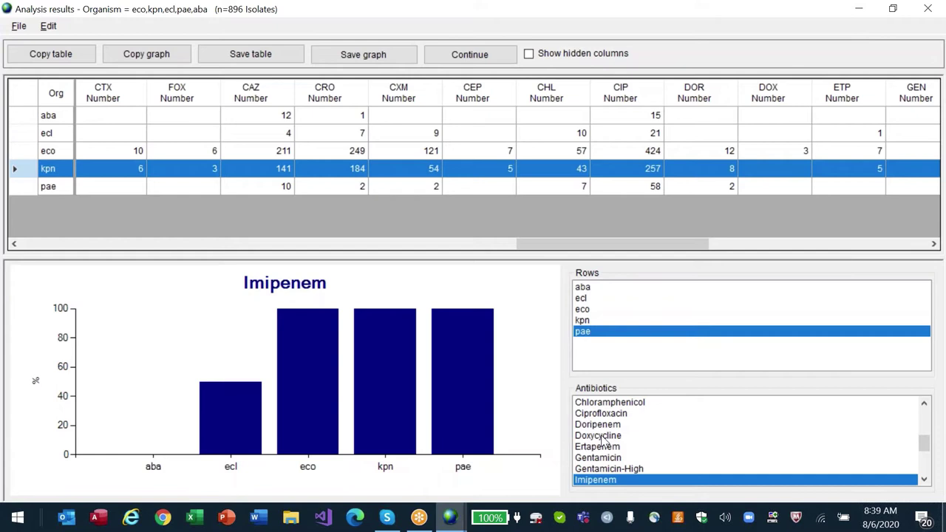
# Step: Copy the summary table and paste it into a new blank workbook in Excel
pyautogui.click(52, 57)
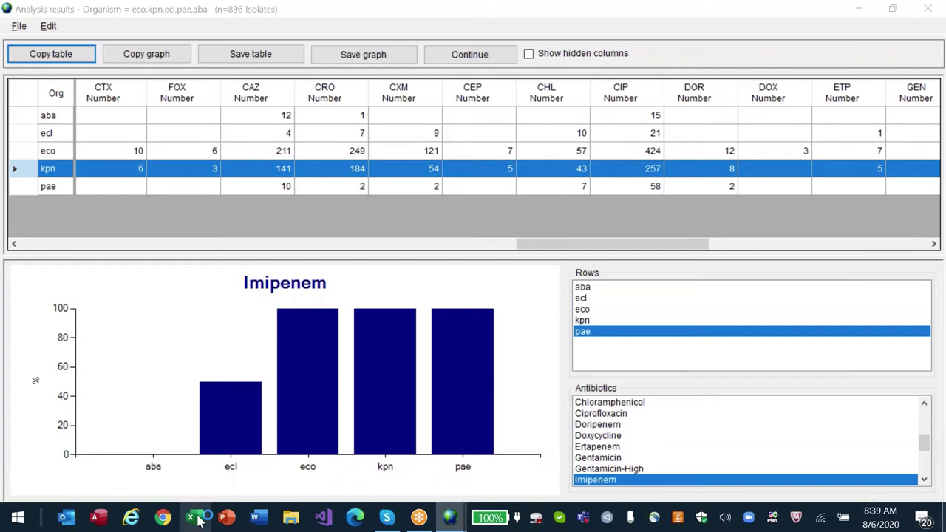
pyautogui.hotkey('alt', 'Tab')
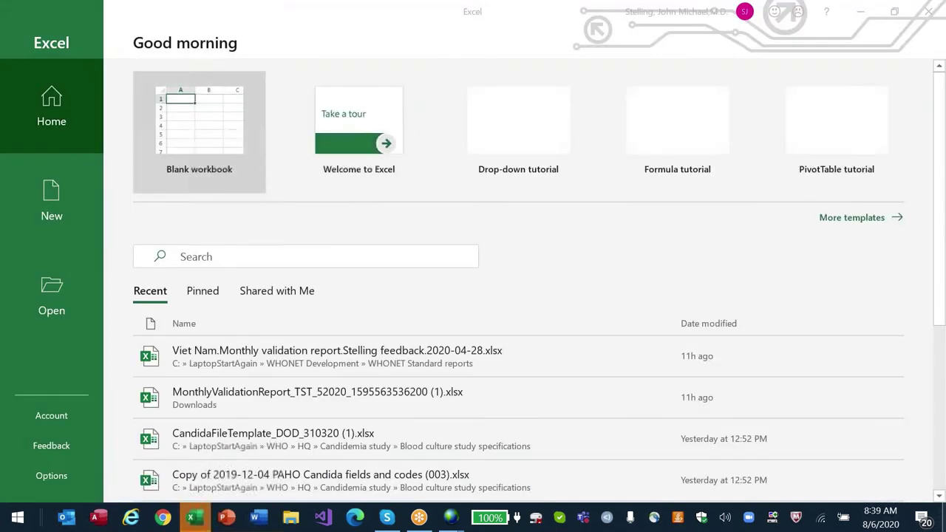
pyautogui.press('Return')
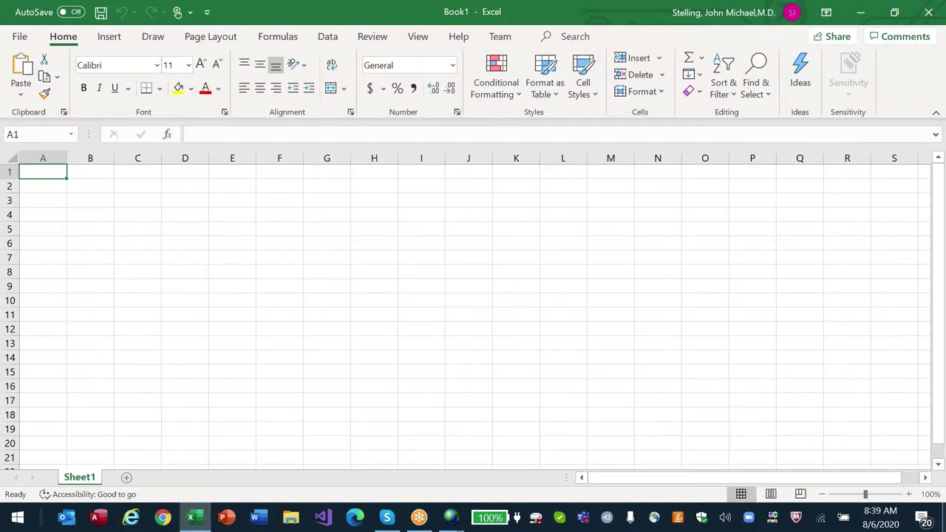
pyautogui.hotkey('ctrl', 'v')
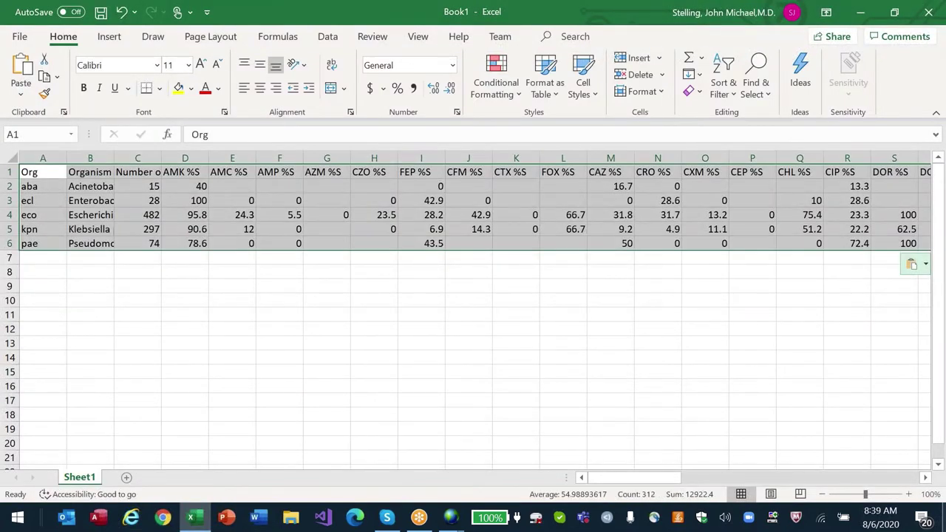
# Step: Autofit the column widths of the pasted summary table
pyautogui.hotkey('alt', 'o')
pyautogui.press('c')
pyautogui.press('a')
pyautogui.press('Right')
pyautogui.press('Right')
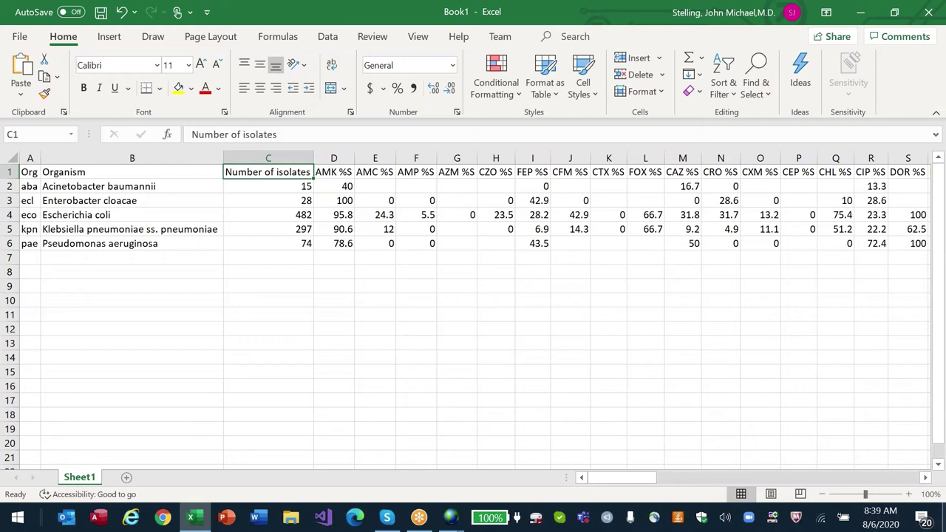
# Step: Examine the Org, Organism and Number of isolates columns, ending at the Escherichia coli isolate count
pyautogui.click(268, 186)
pyautogui.click(268, 172)
pyautogui.click(132, 171)
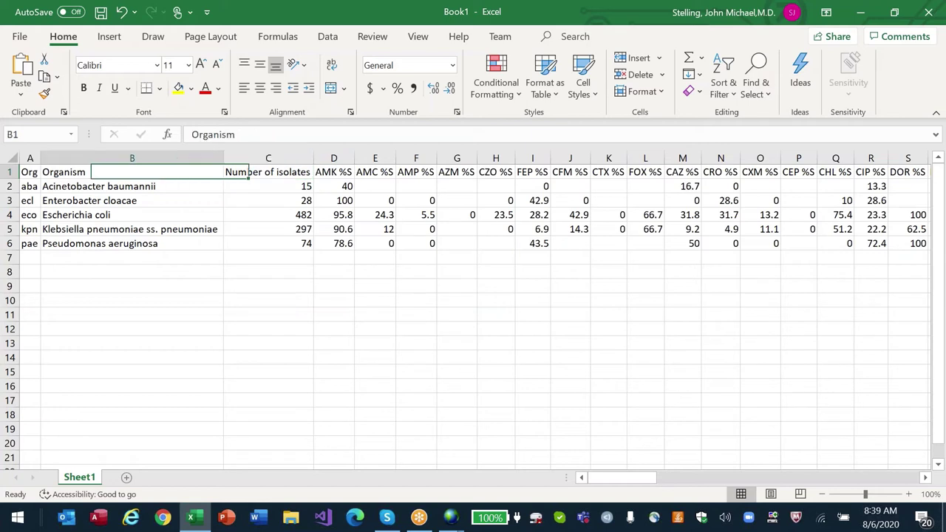
pyautogui.click(29, 172)
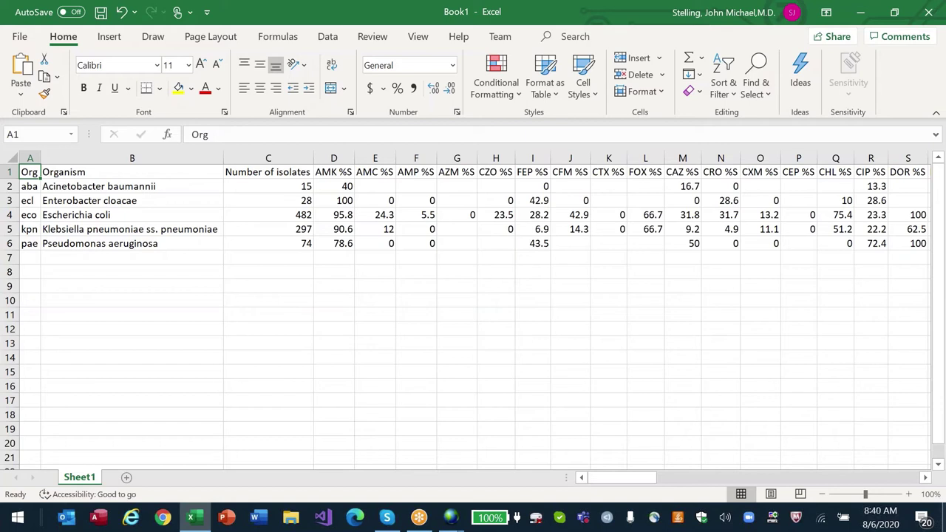
pyautogui.click(268, 171)
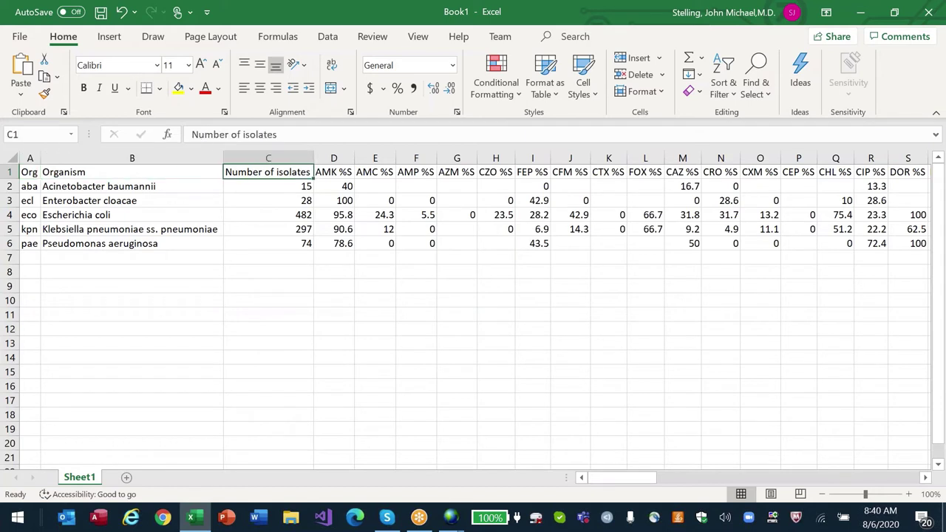
pyautogui.press('Down')
pyautogui.press('Down')
pyautogui.press('Down')
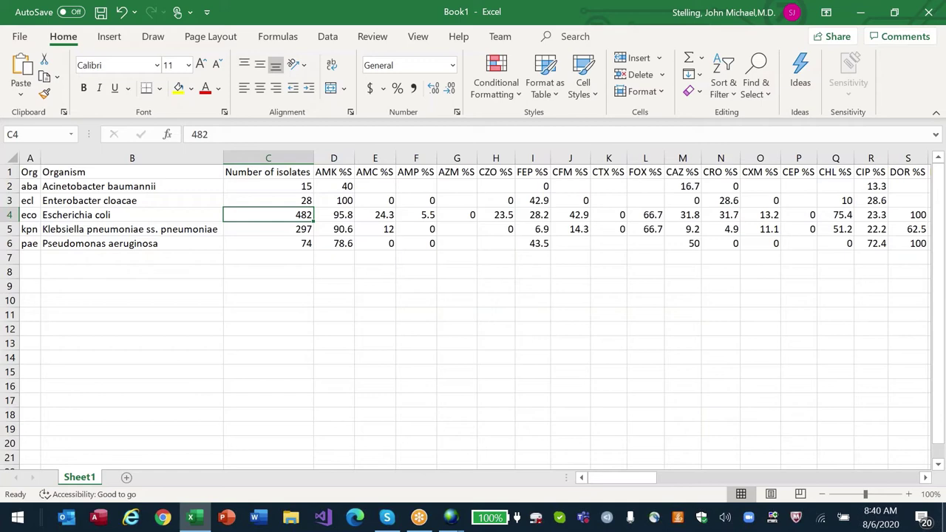
# Step: Examine the %S columns along the Escherichia coli row from AMK through TZP
pyautogui.press('Right')
pyautogui.press('Right')
pyautogui.press('Right')
pyautogui.press('Right')
pyautogui.press('Right')
pyautogui.press('Right')
pyautogui.press('Right')
pyautogui.press('Right')
pyautogui.press('Right')
pyautogui.press('Right')
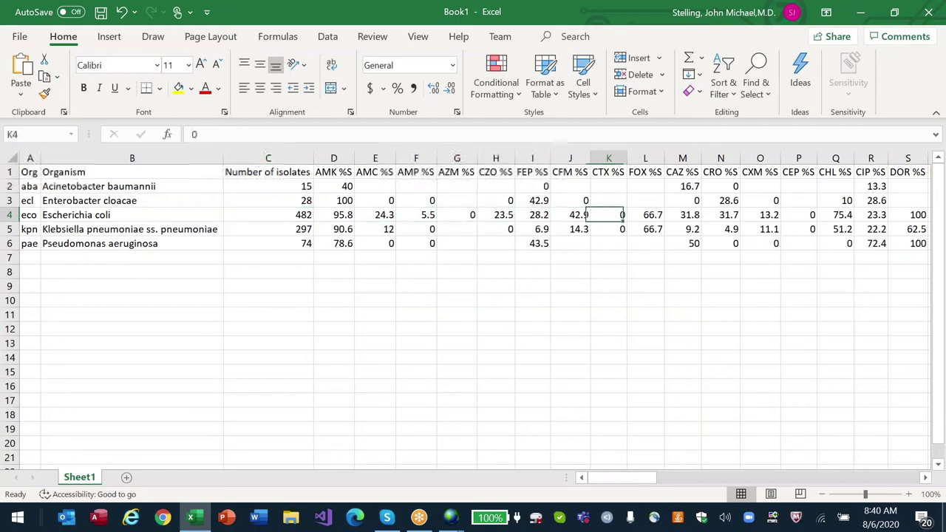
pyautogui.press('Right')
pyautogui.press('Right')
pyautogui.press('Right')
pyautogui.press('Right')
pyautogui.press('Right')
pyautogui.press('Right')
pyautogui.press('Right')
pyautogui.press('Right')
pyautogui.press('Right')
pyautogui.press('Right')
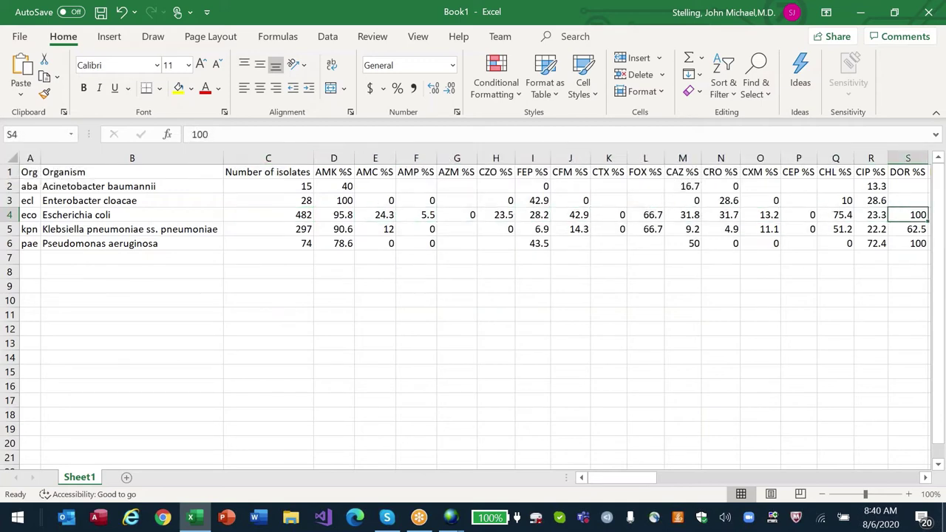
pyautogui.press('Right')
pyautogui.press('Right')
pyautogui.press('Right')
pyautogui.press('Right')
pyautogui.press('Right')
pyautogui.press('Right')
pyautogui.press('Right')
pyautogui.press('Right')
pyautogui.press('Right')
pyautogui.press('Right')
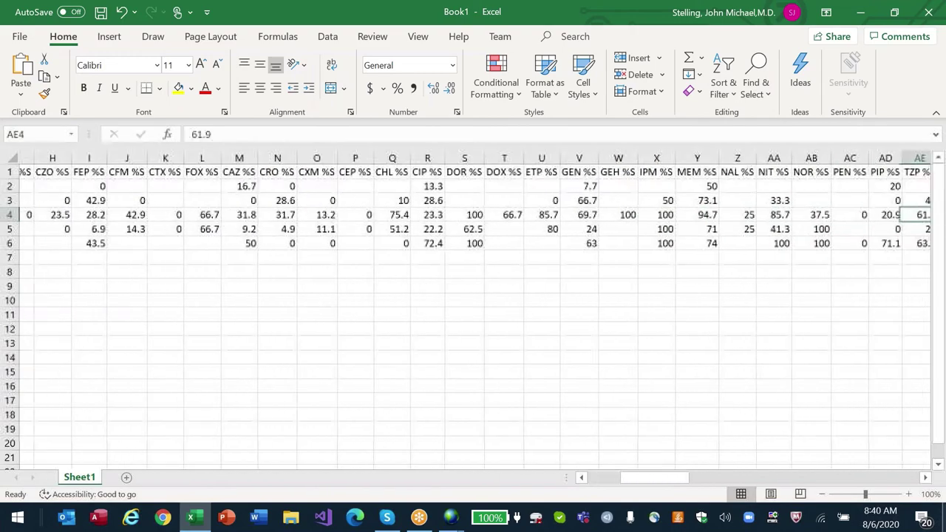
# Step: Examine the Escherichia coli row through the last %S columns up to the AMK Number column
pyautogui.press('Right')
pyautogui.press('Right')
pyautogui.press('Right')
pyautogui.press('Right')
pyautogui.press('Right')
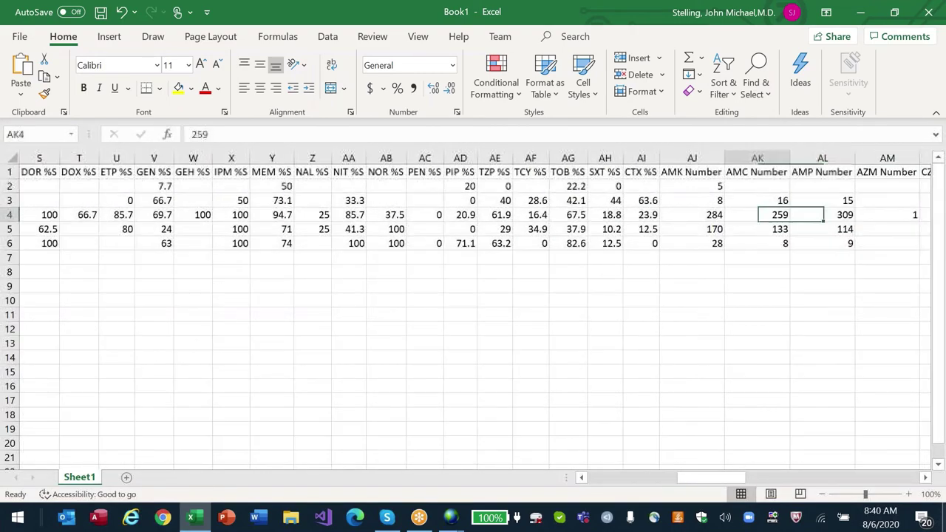
pyautogui.press('Left')
pyautogui.press('Left')
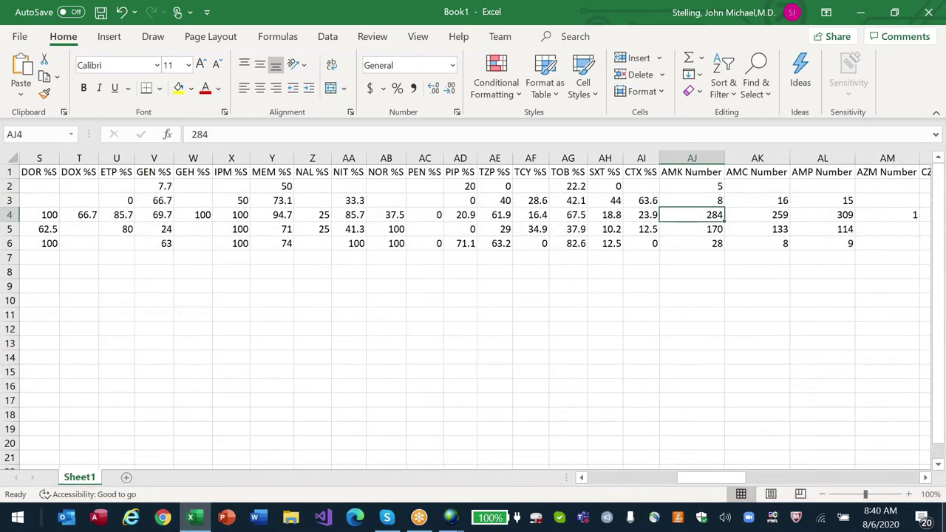
# Step: Freeze the panes at cell D2 so the header row and columns A to C stay fixed
pyautogui.press('Home')
pyautogui.press('Right')
pyautogui.press('Right')
pyautogui.press('Up')
pyautogui.press('Up')
pyautogui.press('Up')
pyautogui.press('Right')
pyautogui.press('Down')
pyautogui.hotkey('alt', 'w')
pyautogui.press('Down')
pyautogui.press('Up')
pyautogui.press('Up')
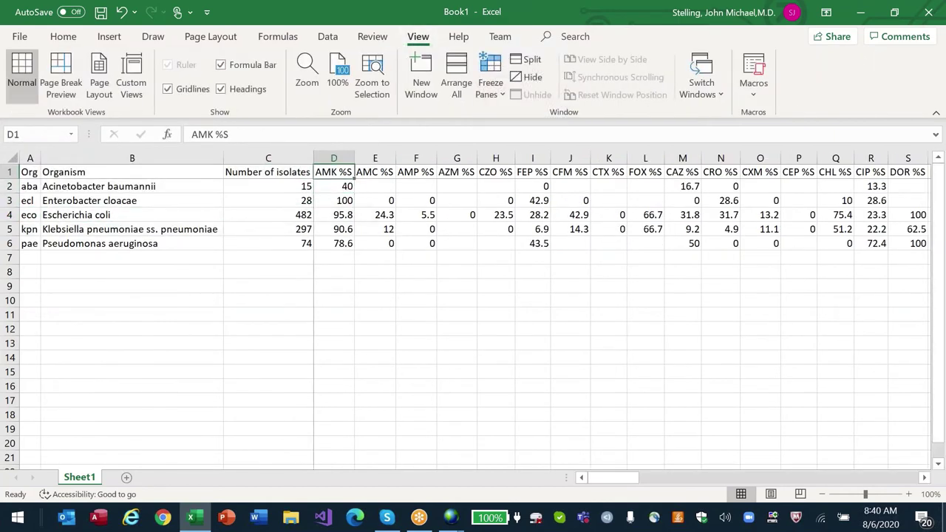
# Step: Look across the antibiotic %S headers past GEH %S and back to check the frozen organism columns
pyautogui.press('Right')
pyautogui.press('Right')
pyautogui.press('Right')
pyautogui.press('Right')
pyautogui.press('Right')
pyautogui.press('Right')
pyautogui.press('Right')
pyautogui.press('Right')
pyautogui.press('Right')
pyautogui.press('Right')
pyautogui.press('Right')
pyautogui.press('Right')
pyautogui.press('Right')
pyautogui.press('Right')
pyautogui.press('Right')
pyautogui.press('Right')
pyautogui.press('Right')
pyautogui.press('Right')
pyautogui.press('Right')
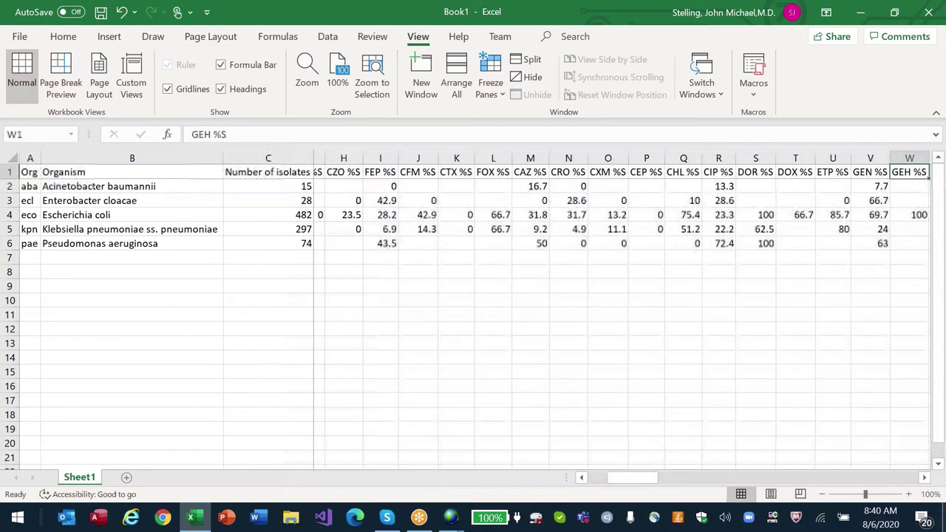
pyautogui.press('Left')
pyautogui.press('Left')
pyautogui.press('Left')
pyautogui.press('Left')
pyautogui.press('Left')
pyautogui.press('Left')
pyautogui.press('Left')
pyautogui.press('Left')
pyautogui.press('Left')
pyautogui.press('Left')
pyautogui.press('Left')
pyautogui.press('Left')
pyautogui.press('Left')
pyautogui.press('Left')
pyautogui.press('Left')
pyautogui.press('Left')
pyautogui.press('Left')
pyautogui.press('Left')
pyautogui.press('Left')
# Step: Examine the Escherichia coli row from Number of isolates across the %S columns and into the Number columns, returning to AMK Number
pyautogui.press('Down')
pyautogui.press('Down')
pyautogui.press('Down')
pyautogui.press('Left')
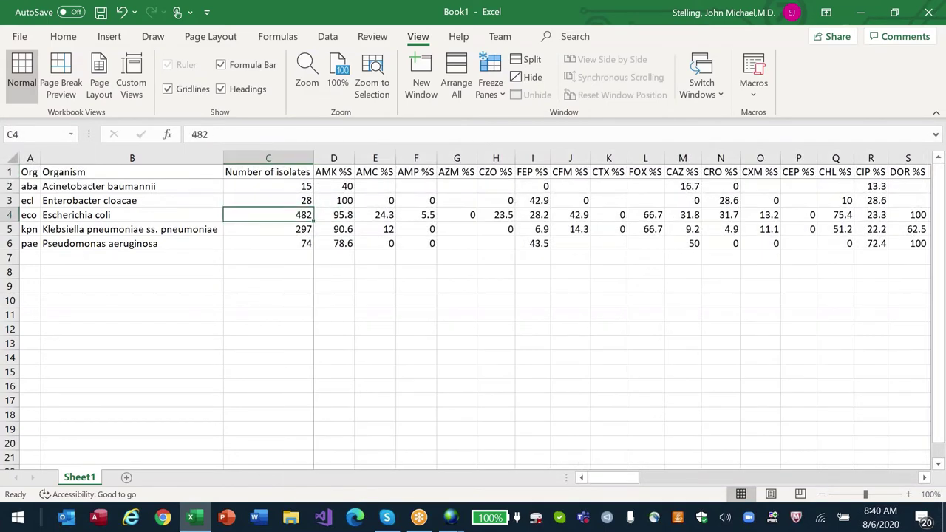
pyautogui.press('Right')
pyautogui.press('Right')
pyautogui.press('Right')
pyautogui.press('Right')
pyautogui.press('Right')
pyautogui.press('Right')
pyautogui.press('Right')
pyautogui.press('Right')
pyautogui.press('Right')
pyautogui.press('Right')
pyautogui.press('Right')
pyautogui.press('Right')
pyautogui.press('Right')
pyautogui.press('Right')
pyautogui.press('Right')
pyautogui.press('Right')
pyautogui.press('Right')
pyautogui.press('Right')
pyautogui.press('Right')
pyautogui.press('Right')
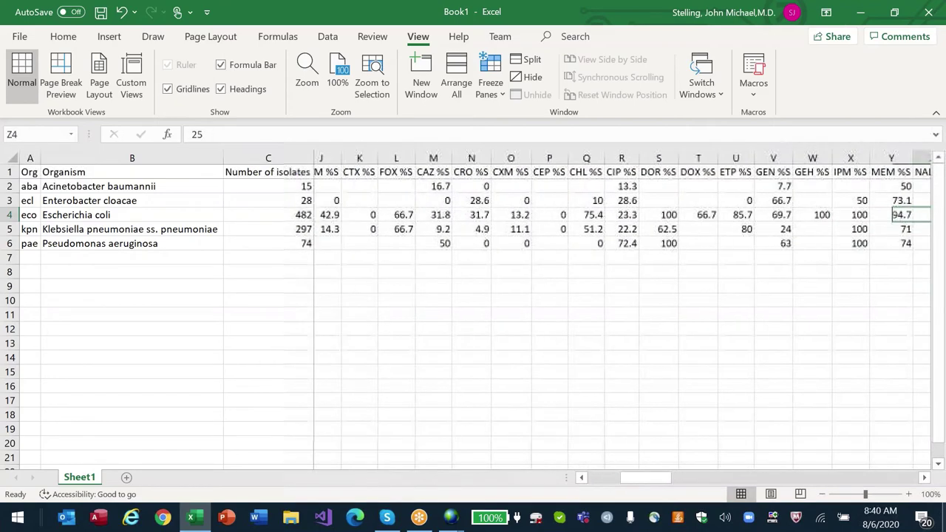
pyautogui.press('Right')
pyautogui.press('Right')
pyautogui.press('Right')
pyautogui.press('Right')
pyautogui.press('Right')
pyautogui.press('Right')
pyautogui.press('Right')
pyautogui.press('Right')
pyautogui.press('Right')
pyautogui.press('Right')
pyautogui.press('Right')
pyautogui.press('Right')
pyautogui.press('Right')
pyautogui.press('Right')
pyautogui.press('Right')
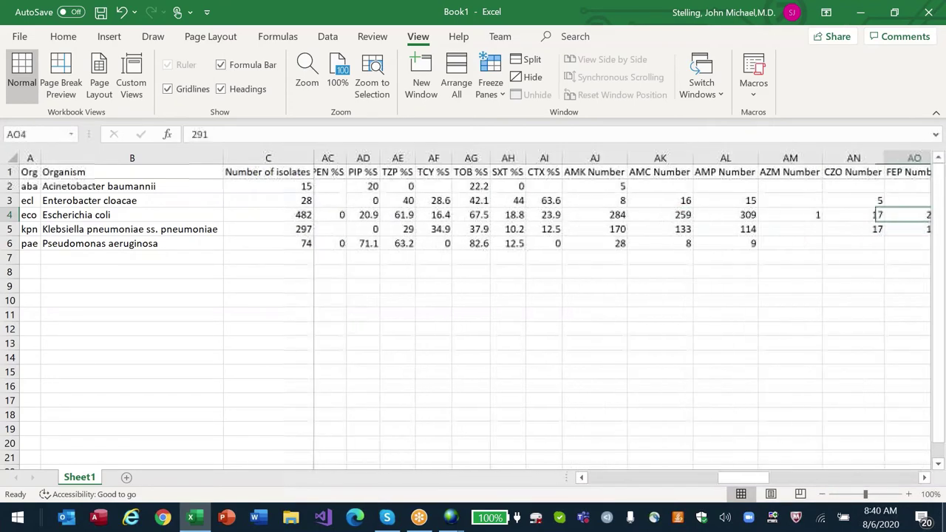
pyautogui.press('Right')
pyautogui.press('Right')
pyautogui.press('Right')
pyautogui.press('Left')
pyautogui.press('Left')
pyautogui.press('Left')
pyautogui.press('Left')
pyautogui.press('Left')
pyautogui.press('Left')
pyautogui.press('Left')
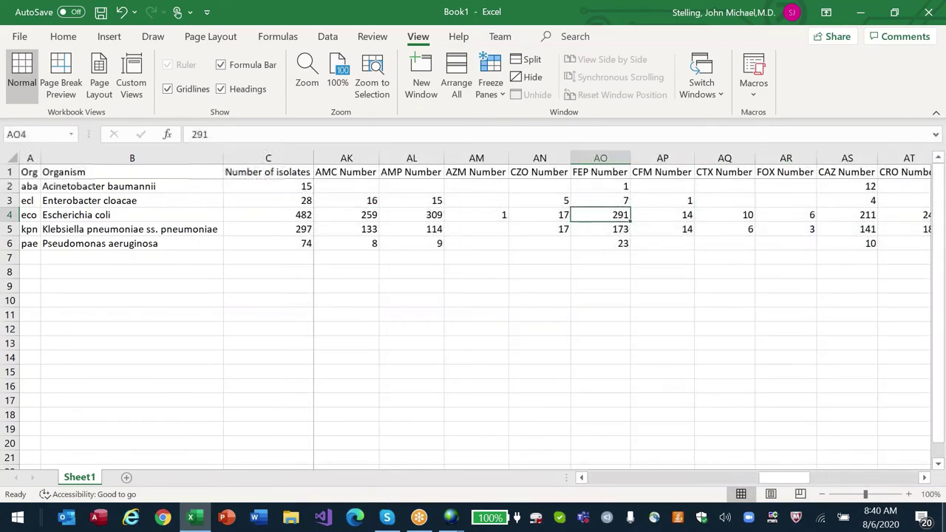
pyautogui.press('Left')
pyautogui.press('Left')
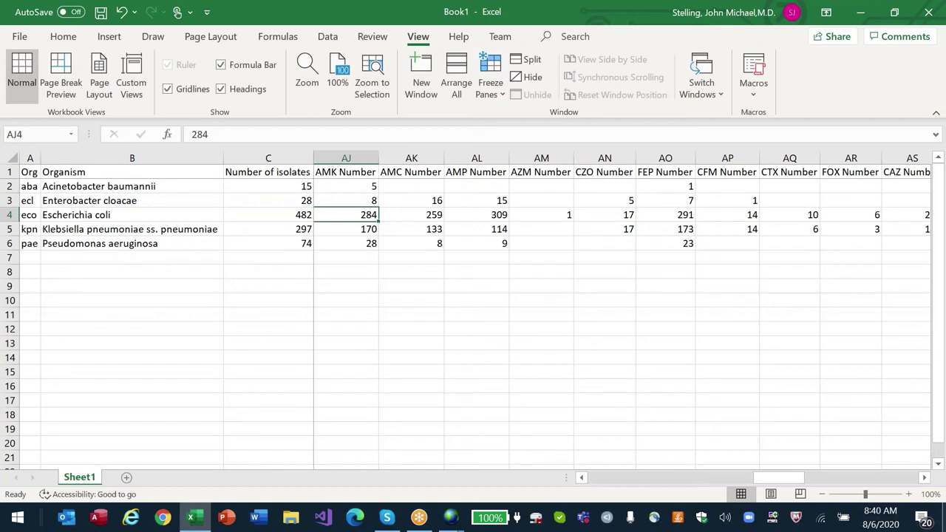
# Step: Examine how many Escherichia coli isolates were tested per antibiotic, from AMP Number to CEP Number
pyautogui.click(477, 215)
pyautogui.click(541, 214)
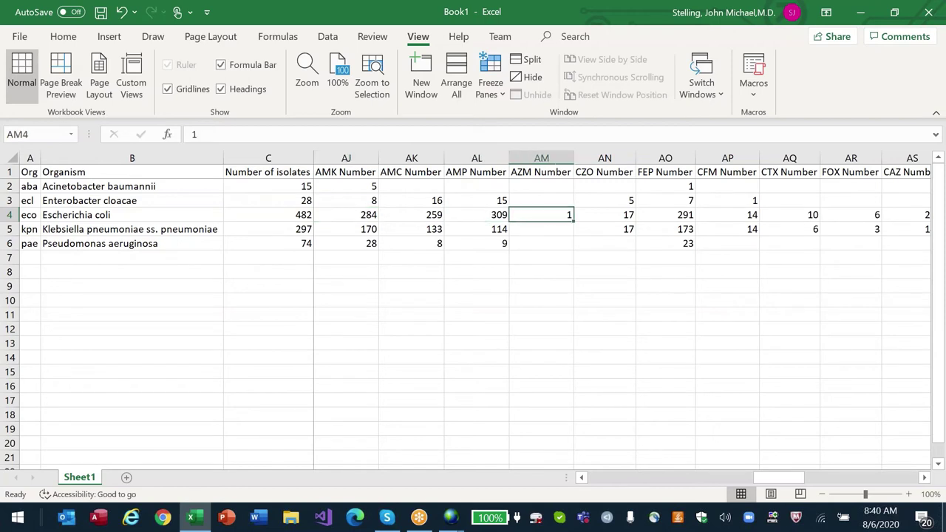
pyautogui.click(789, 214)
pyautogui.click(850, 214)
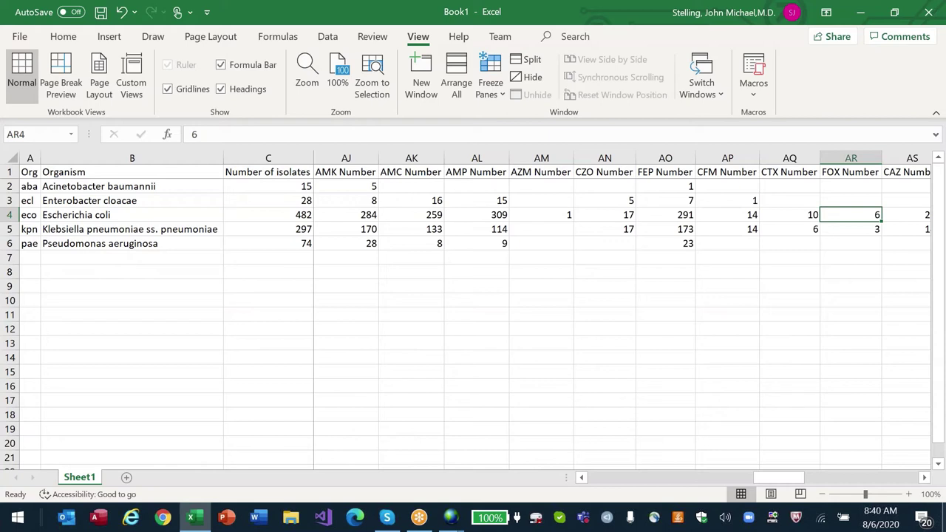
pyautogui.click(911, 215)
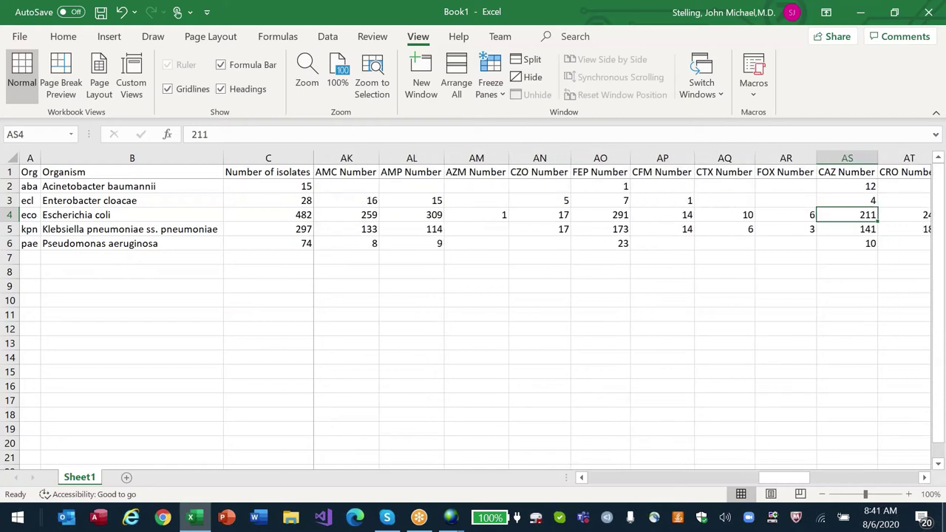
pyautogui.click(911, 214)
pyautogui.click(912, 214)
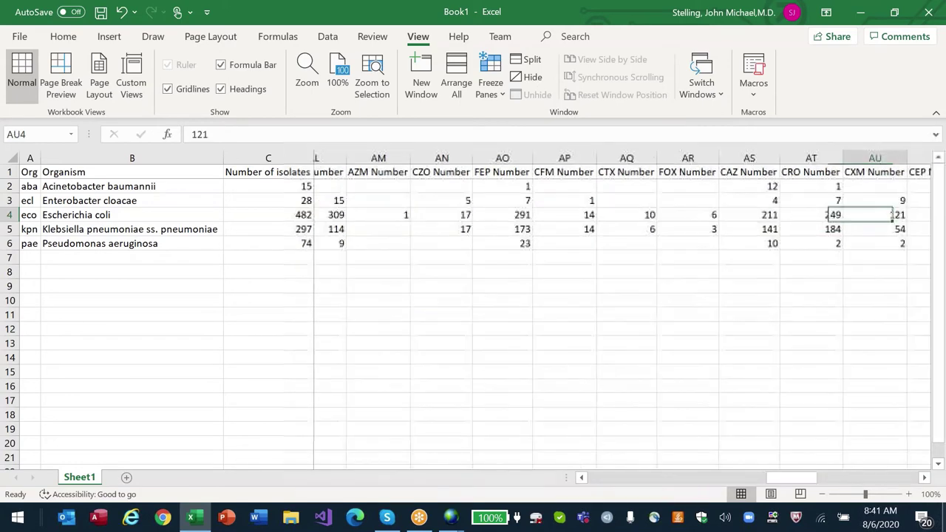
pyautogui.click(911, 215)
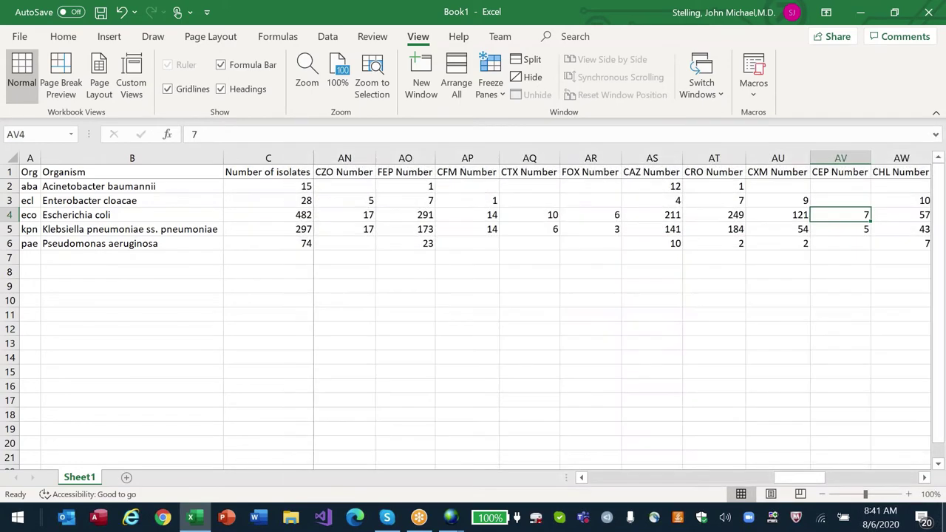
# Step: Return to the first antibiotic columns and check the AZM %S value for Escherichia coli
pyautogui.press('End')
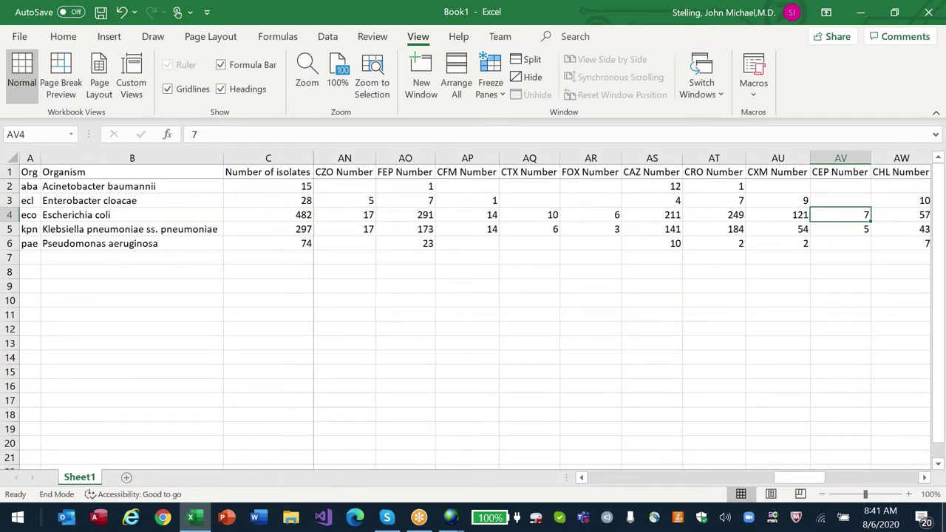
pyautogui.press('pagedown')
pyautogui.hotkey('ctrl', 'Home')
pyautogui.click(334, 186)
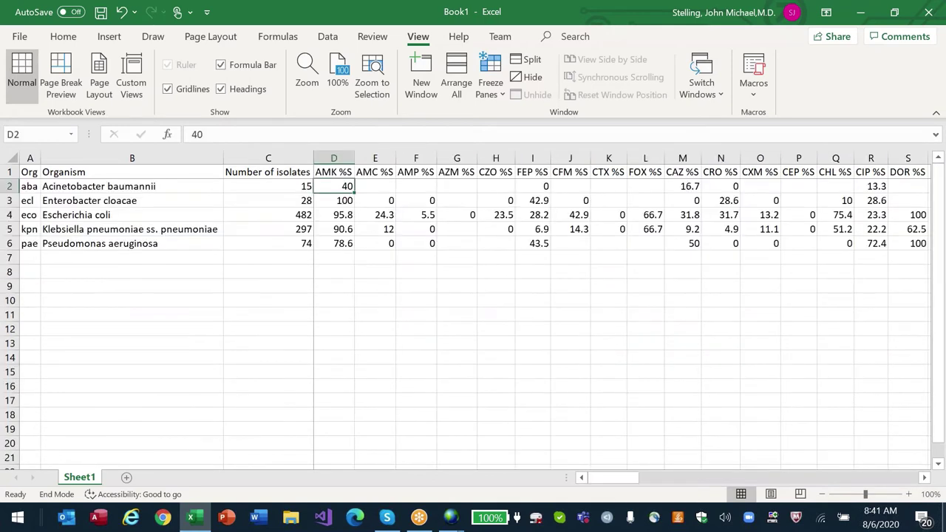
pyautogui.click(570, 186)
pyautogui.press('Left')
pyautogui.press('Left')
pyautogui.press('Left')
pyautogui.press('Up')
pyautogui.press('Down')
pyautogui.press('Down')
pyautogui.press('Down')
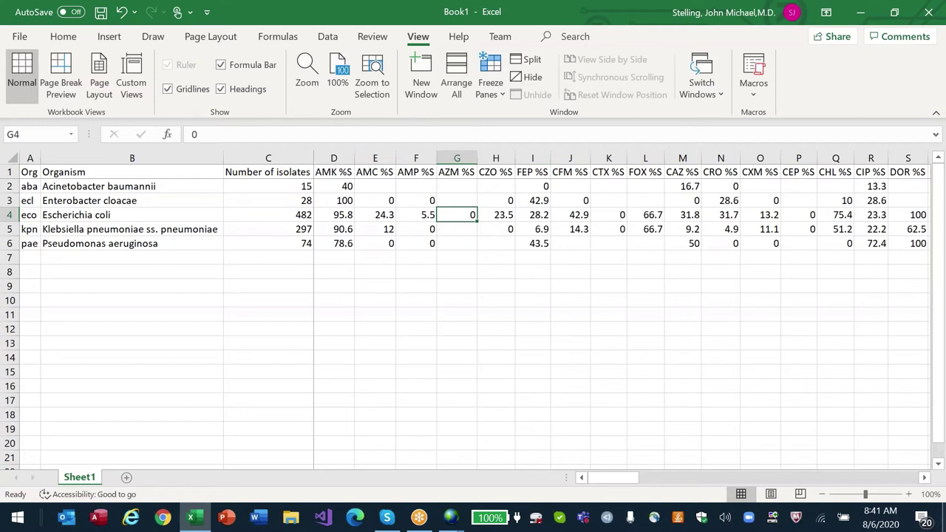
# Step: Delete the entire AZM %S column from the sheet
pyautogui.press('Up')
pyautogui.press('Up')
pyautogui.press('Up')
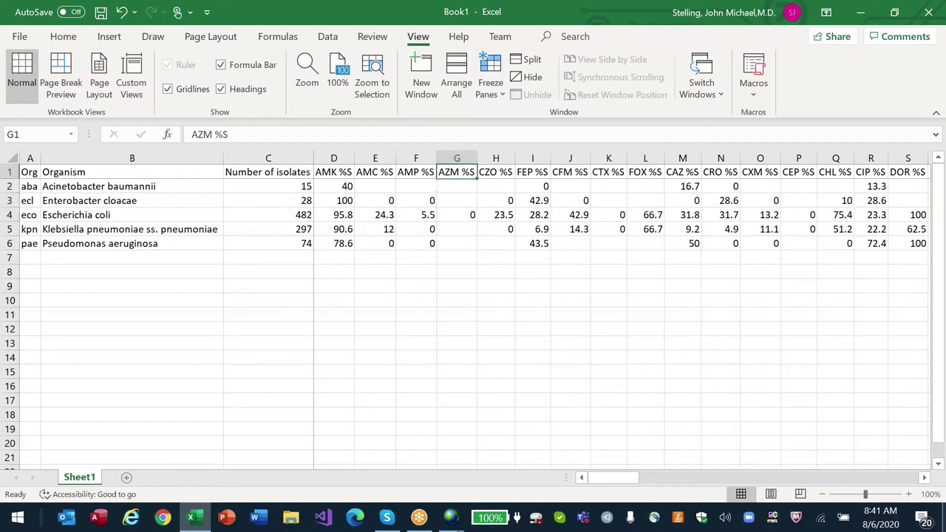
pyautogui.press('Right')
pyautogui.press('Right')
pyautogui.press('Left')
pyautogui.press('Left')
pyautogui.hotkey('alt', 'e')
pyautogui.press('d')
pyautogui.press('c')
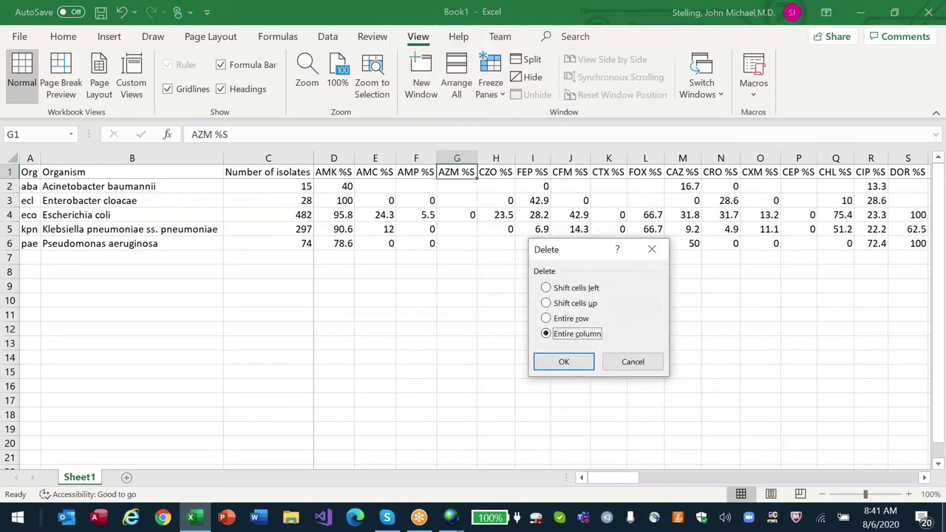
pyautogui.press('Return')
# Step: Delete the entire GEH %S column from the sheet
pyautogui.press('Right')
pyautogui.press('Right')
pyautogui.press('Right')
pyautogui.press('Right')
pyautogui.press('Right')
pyautogui.press('Right')
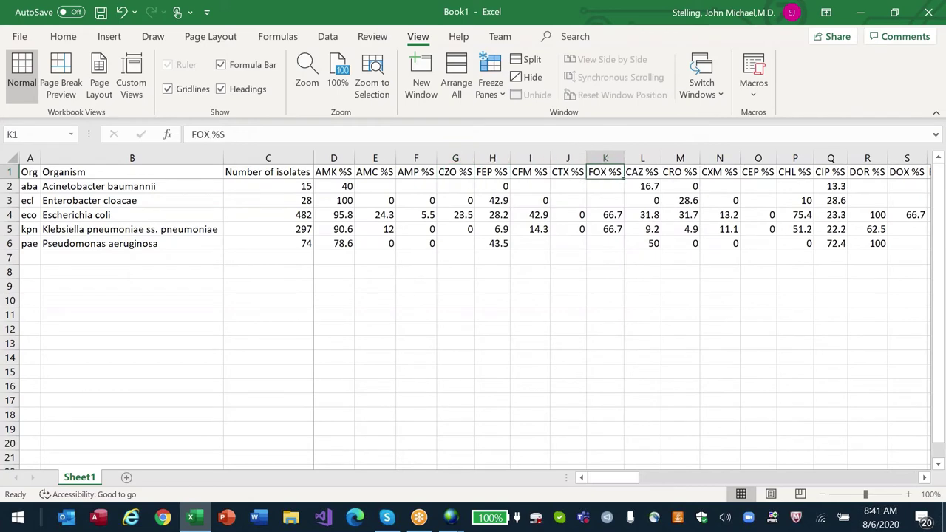
pyautogui.press('Right')
pyautogui.press('Right')
pyautogui.press('Right')
pyautogui.press('Right')
pyautogui.press('Right')
pyautogui.press('Right')
pyautogui.press('Right')
pyautogui.press('Right')
pyautogui.press('Right')
pyautogui.press('Right')
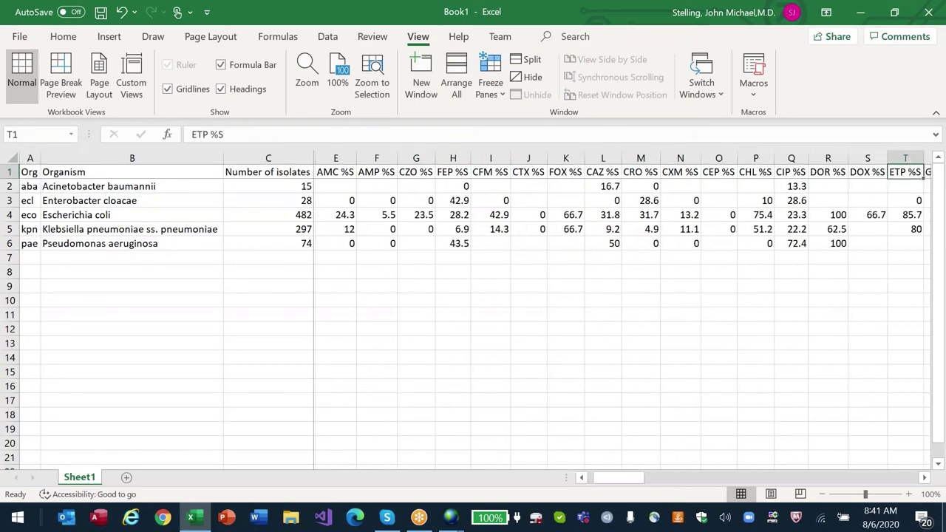
pyautogui.press('Right')
pyautogui.press('Right')
pyautogui.press('Left')
pyautogui.press('Left')
pyautogui.press('Left')
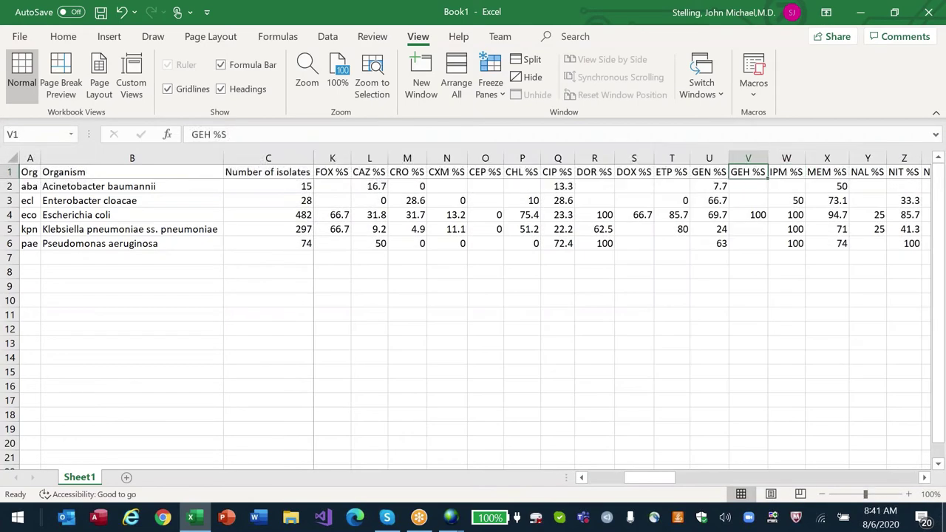
pyautogui.press('Left')
pyautogui.hotkey('ctrl', 'shift', 'Down')
pyautogui.press('Right')
pyautogui.hotkey('ctrl', '-')
pyautogui.press('Return')
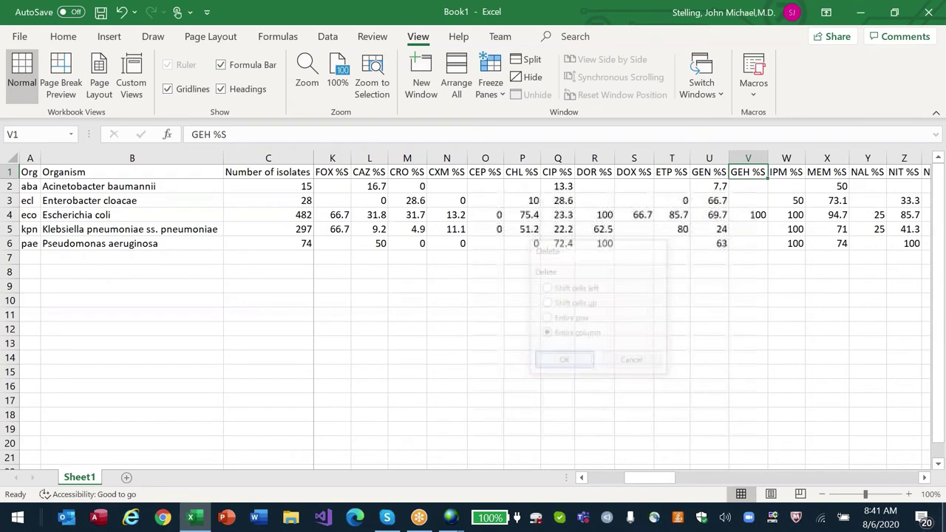
# Step: Delete the entire PEN %S column from the sheet
pyautogui.press('Right')
pyautogui.press('Right')
pyautogui.press('Right')
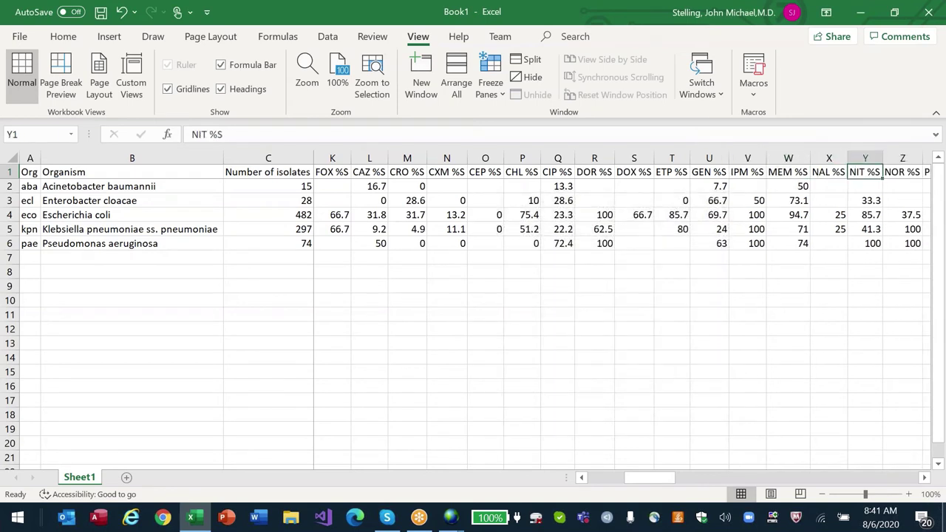
pyautogui.press('Right')
pyautogui.press('Right')
pyautogui.press('Right')
pyautogui.press('Right')
pyautogui.press('Right')
pyautogui.press('Left')
pyautogui.press('Left')
pyautogui.press('Left')
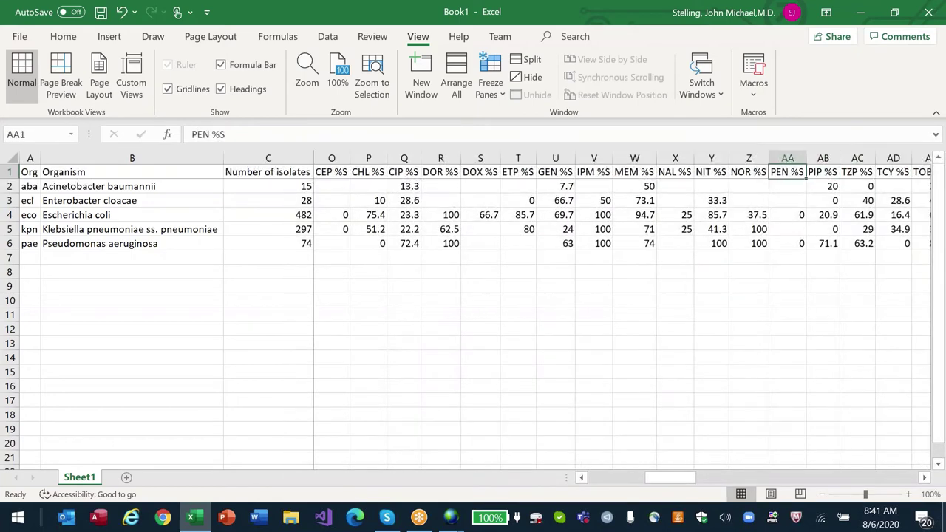
pyautogui.hotkey('alt', 'e')
pyautogui.press('d')
pyautogui.press('Return')
# Step: Examine the remaining %S columns around TCY %S and PIP %S, going back to the columns near NIT %S
pyautogui.press('Right')
pyautogui.press('Right')
pyautogui.press('Right')
pyautogui.press('Right')
pyautogui.press('Right')
pyautogui.press('Right')
pyautogui.press('Right')
pyautogui.press('Left')
pyautogui.press('Left')
pyautogui.press('Left')
pyautogui.press('Left')
pyautogui.press('Left')
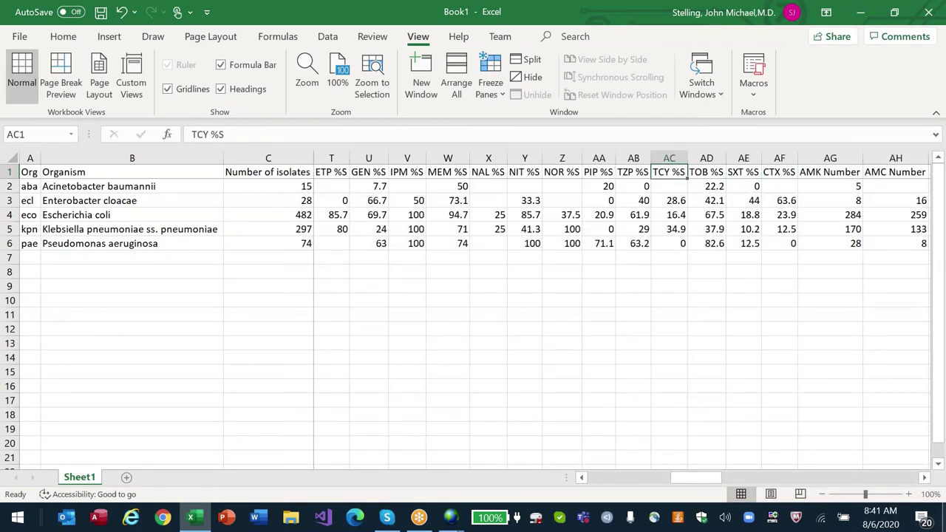
pyautogui.press('Left')
pyautogui.press('Left')
pyautogui.press('Left')
pyautogui.press('Left')
pyautogui.press('Left')
pyautogui.press('Left')
pyautogui.press('Left')
pyautogui.press('Left')
pyautogui.press('Left')
pyautogui.press('Left')
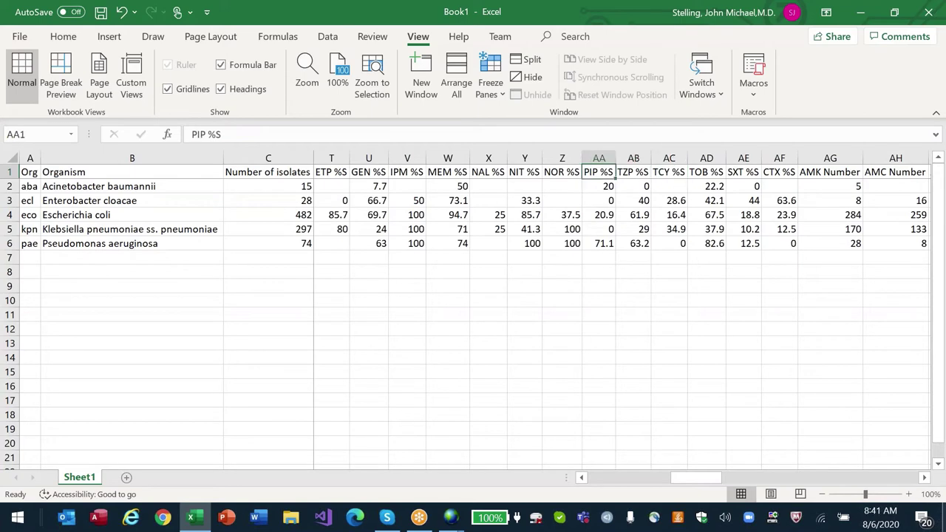
# Step: Delete the entire AZM Number column from the sheet
pyautogui.press('Right')
pyautogui.press('Right')
pyautogui.press('Right')
pyautogui.press('Right')
pyautogui.press('Right')
pyautogui.press('Right')
pyautogui.press('Right')
pyautogui.press('Right')
pyautogui.press('Right')
pyautogui.press('Right')
pyautogui.press('Right')
pyautogui.press('Right')
pyautogui.press('Right')
pyautogui.press('Right')
pyautogui.press('Right')
pyautogui.press('Right')
pyautogui.press('Right')
pyautogui.press('Right')
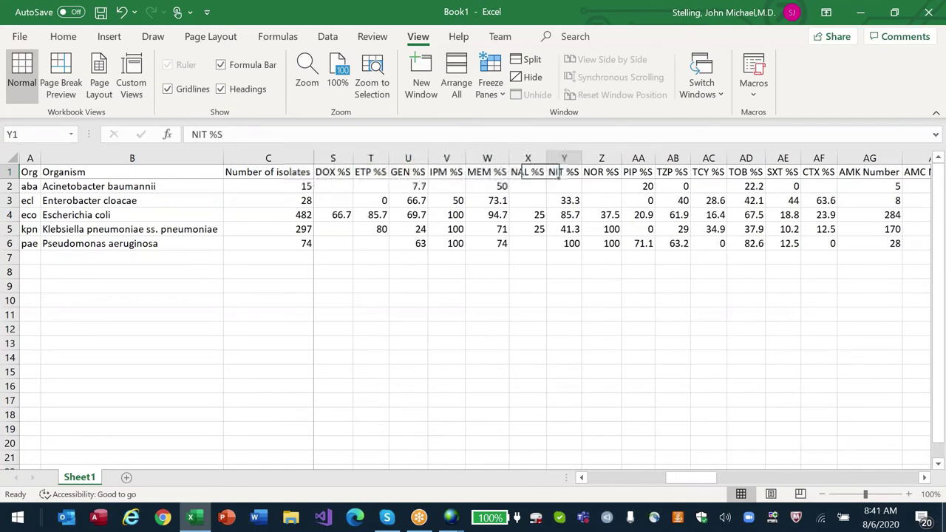
pyautogui.press('Right')
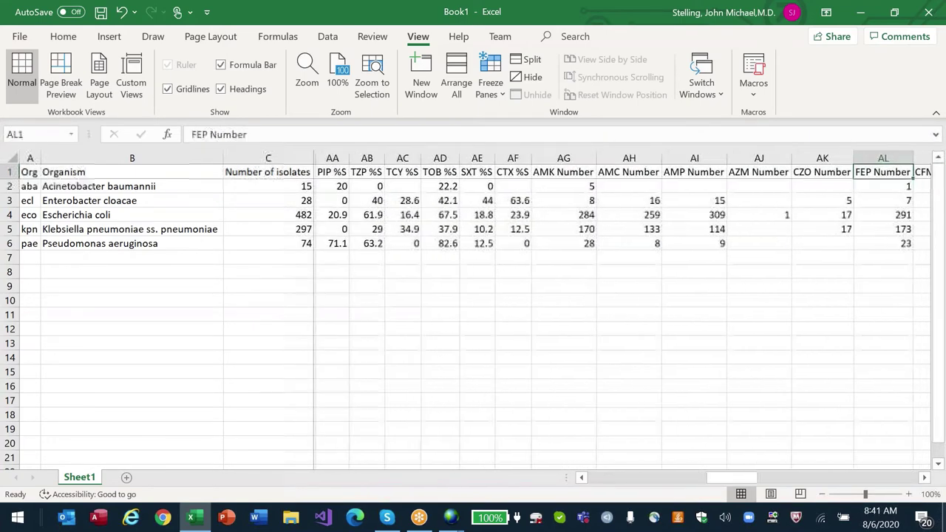
pyautogui.press('Left')
pyautogui.press('Left')
pyautogui.hotkey('ctrl', '-')
pyautogui.press('c')
pyautogui.press('Return')
# Step: Delete the entire GEH Number column from the sheet
pyautogui.press('Right')
pyautogui.press('Right')
pyautogui.press('Right')
pyautogui.press('Right')
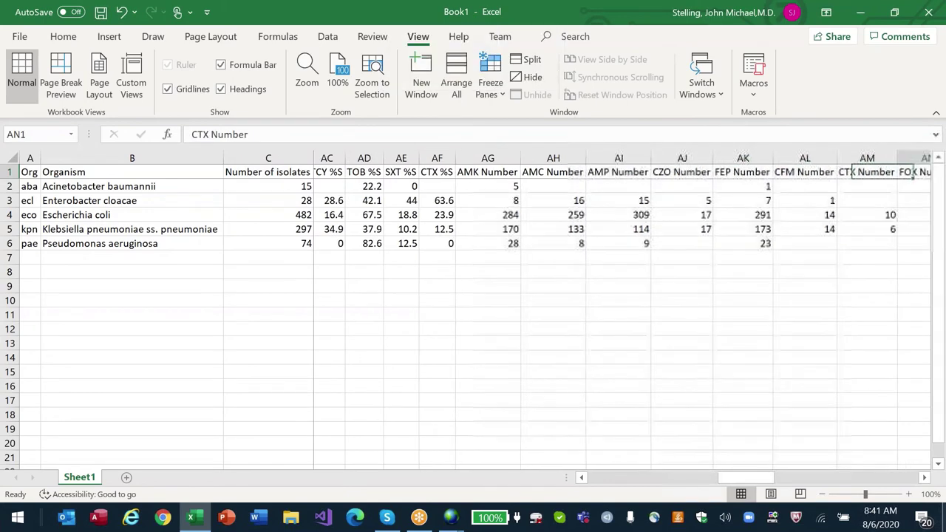
pyautogui.press('Right')
pyautogui.press('Right')
pyautogui.press('Right')
pyautogui.press('Right')
pyautogui.press('Right')
pyautogui.press('Right')
pyautogui.press('Right')
pyautogui.press('Right')
pyautogui.press('Right')
pyautogui.press('Right')
pyautogui.press('Right')
pyautogui.press('Left')
pyautogui.press('Right')
pyautogui.hotkey('alt', 'e')
pyautogui.press('d')
pyautogui.press('Escape')
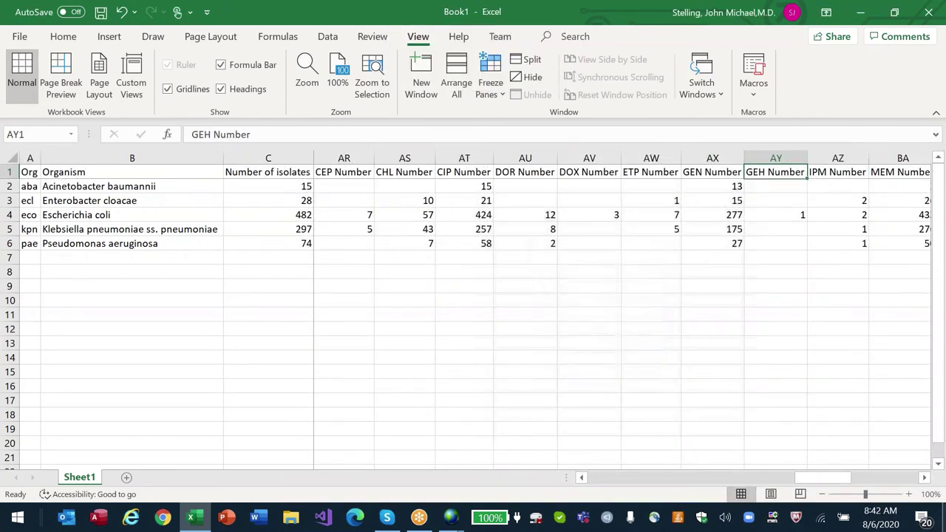
pyautogui.press('Down')
pyautogui.press('Down')
pyautogui.press('Up')
pyautogui.press('Up')
pyautogui.hotkey('alt', 'e')
pyautogui.press('d')
pyautogui.press('c')
pyautogui.press('Return')
# Step: Examine how many isolates of each organism were tested in the IPM Number column and compare with MEM Number
pyautogui.press('Right')
pyautogui.press('Left')
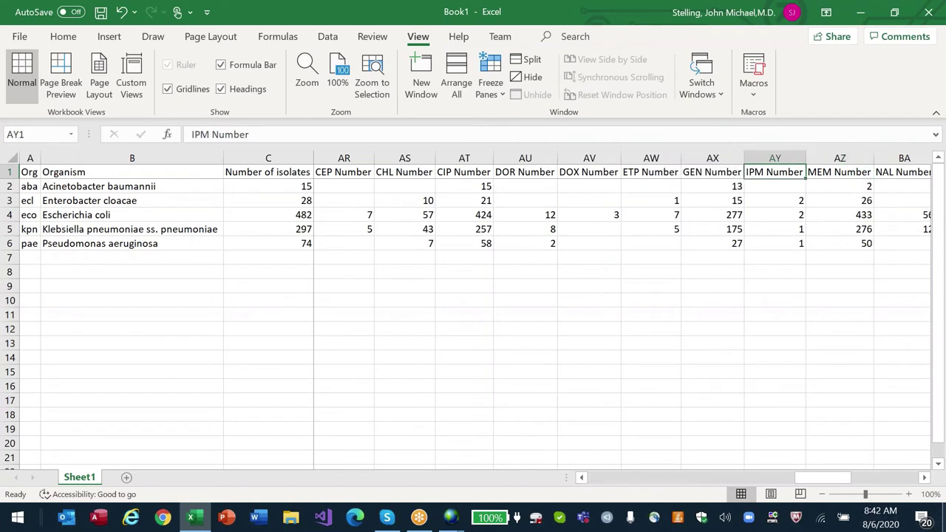
pyautogui.hotkey('shift', 'Down')
pyautogui.hotkey('shift', 'Down')
pyautogui.hotkey('shift', 'Down')
pyautogui.hotkey('shift', 'Down')
pyautogui.hotkey('shift', 'Down')
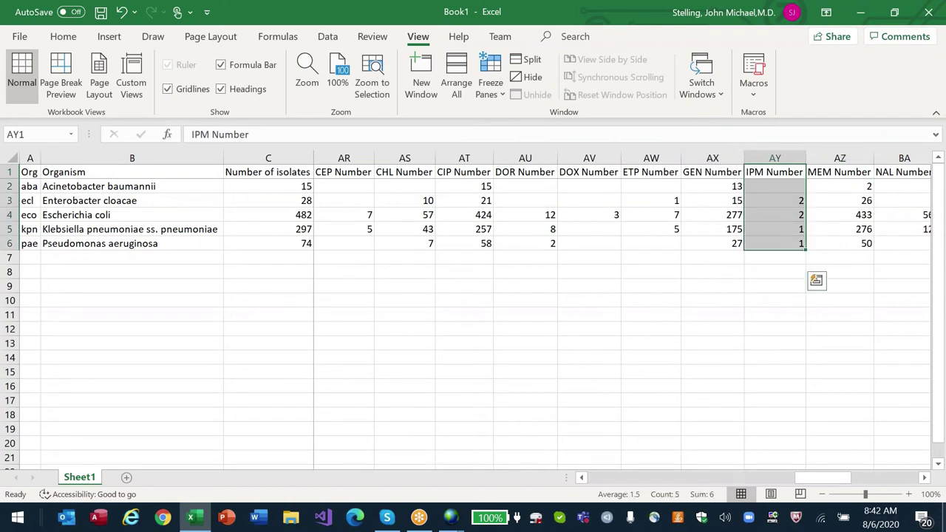
pyautogui.press('Down')
pyautogui.press('Down')
pyautogui.press('Down')
pyautogui.press('Down')
pyautogui.press('Up')
pyautogui.press('Up')
pyautogui.press('Down')
pyautogui.press('Down')
pyautogui.press('Down')
pyautogui.press('Up')
pyautogui.press('Up')
pyautogui.press('Up')
pyautogui.press('Right')
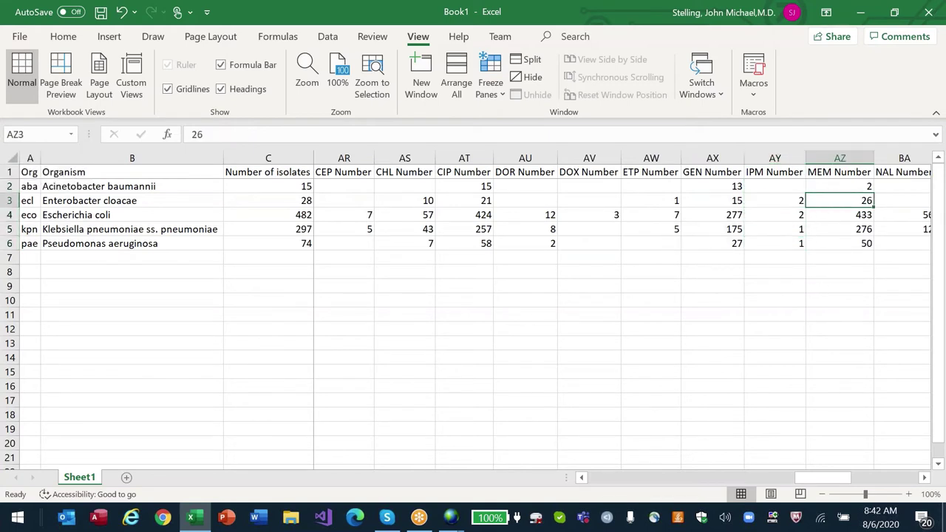
pyautogui.press('Up')
pyautogui.press('Up')
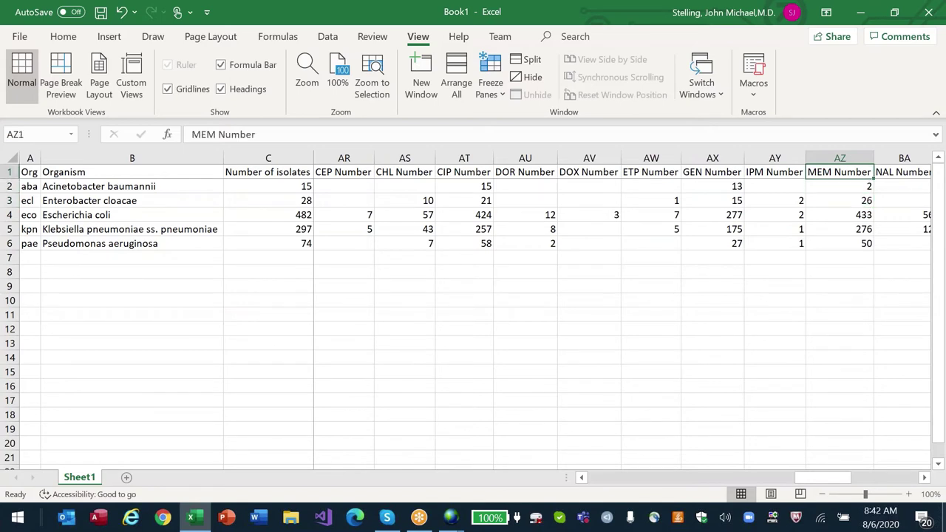
# Step: Go back to the IPM %S column and examine its percentages for each organism
pyautogui.hotkey('ctrl', 'Home')
pyautogui.click(366, 245)
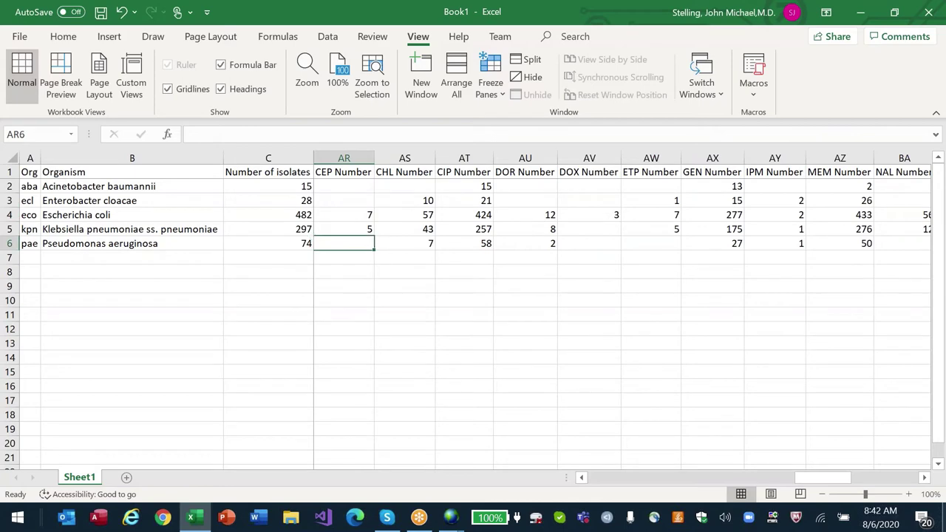
pyautogui.press('Left')
pyautogui.press('Left')
pyautogui.press('Left')
pyautogui.press('Left')
pyautogui.press('Left')
pyautogui.press('Left')
pyautogui.press('Left')
pyautogui.press('Left')
pyautogui.press('Left')
pyautogui.press('Left')
pyautogui.press('Left')
pyautogui.press('Left')
pyautogui.press('Left')
pyautogui.press('Left')
pyautogui.press('Left')
pyautogui.press('Left')
pyautogui.press('Left')
pyautogui.press('Left')
pyautogui.press('Left')
pyautogui.press('Left')
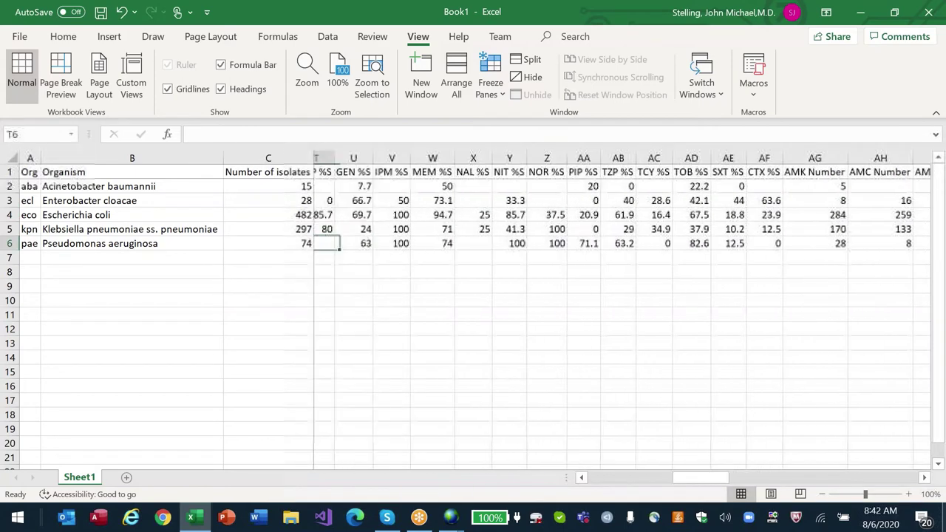
pyautogui.press('Right')
pyautogui.press('Right')
pyautogui.press('Up')
pyautogui.press('Up')
pyautogui.press('Up')
pyautogui.press('Down')
pyautogui.press('Down')
pyautogui.press('Down')
pyautogui.press('Up')
pyautogui.press('Up')
pyautogui.press('Up')
pyautogui.press('Down')
pyautogui.press('Up')
pyautogui.press('Down')
pyautogui.press('Down')
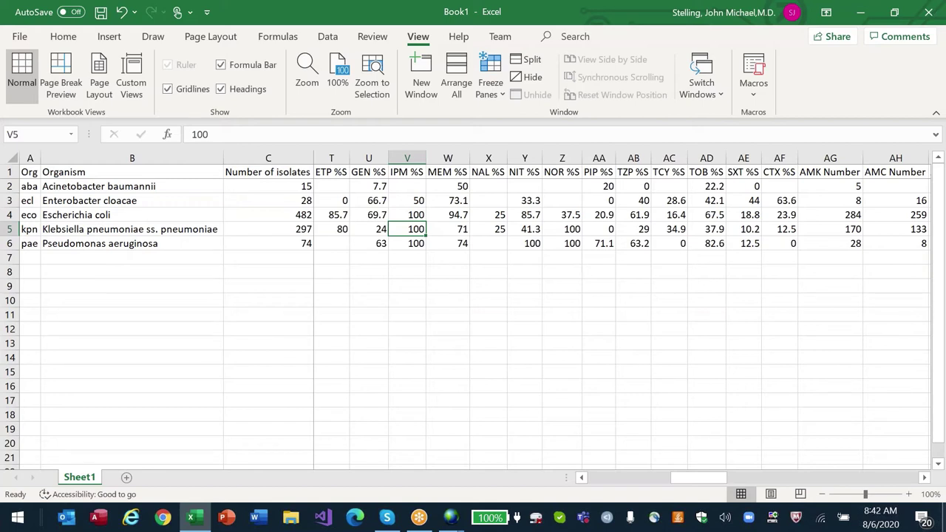
# Step: Examine the MEM %S values for each organism to compare them with IPM %S
pyautogui.press('Right')
pyautogui.press('Up')
pyautogui.press('Up')
pyautogui.press('Up')
pyautogui.press('Up')
pyautogui.press('Down')
pyautogui.press('Down')
pyautogui.press('Down')
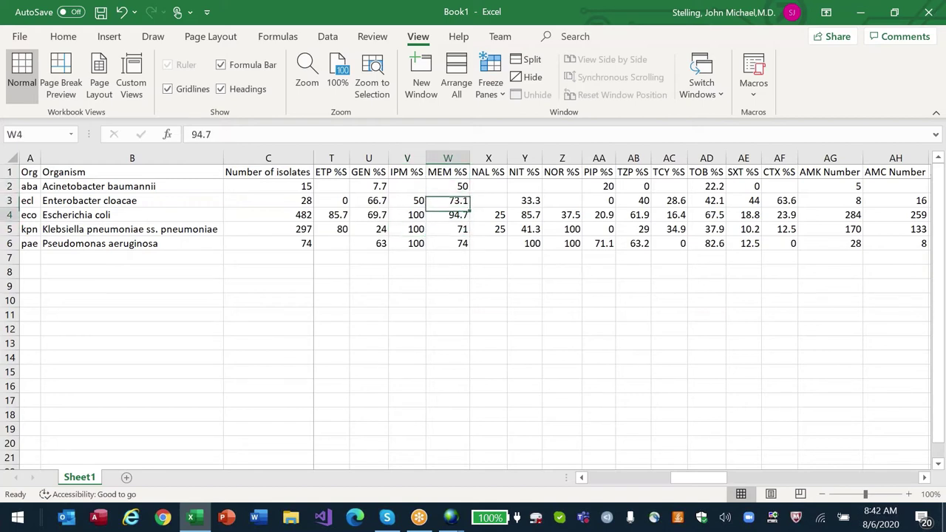
# Step: Delete the entire IPM %S column from the sheet
pyautogui.press('Left')
pyautogui.press('Up')
pyautogui.press('Up')
pyautogui.press('Up')
pyautogui.press('alt')
pyautogui.press('e')
pyautogui.press('d')
# Step: Delete the entire CEP Number column from the sheet
pyautogui.press('Right')
pyautogui.press('Right')
pyautogui.press('Right')
pyautogui.press('Right')
pyautogui.press('Right')
pyautogui.press('Right')
pyautogui.press('Right')
pyautogui.press('Right')
pyautogui.press('Right')
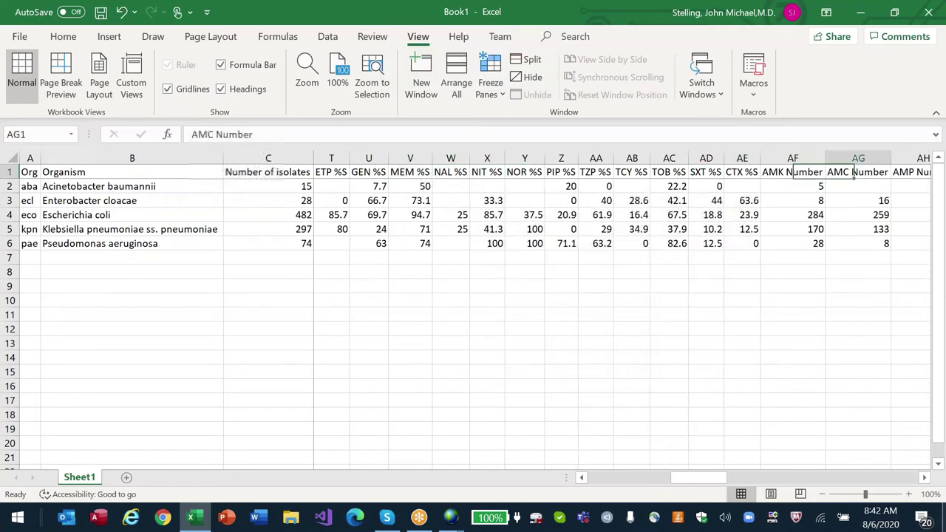
pyautogui.press('Right')
pyautogui.press('Right')
pyautogui.press('Right')
pyautogui.press('Right')
pyautogui.press('Right')
pyautogui.press('Right')
pyautogui.press('Right')
pyautogui.press('Right')
pyautogui.press('Right')
pyautogui.press('Right')
pyautogui.press('Right')
pyautogui.press('Right')
pyautogui.press('Right')
pyautogui.press('Right')
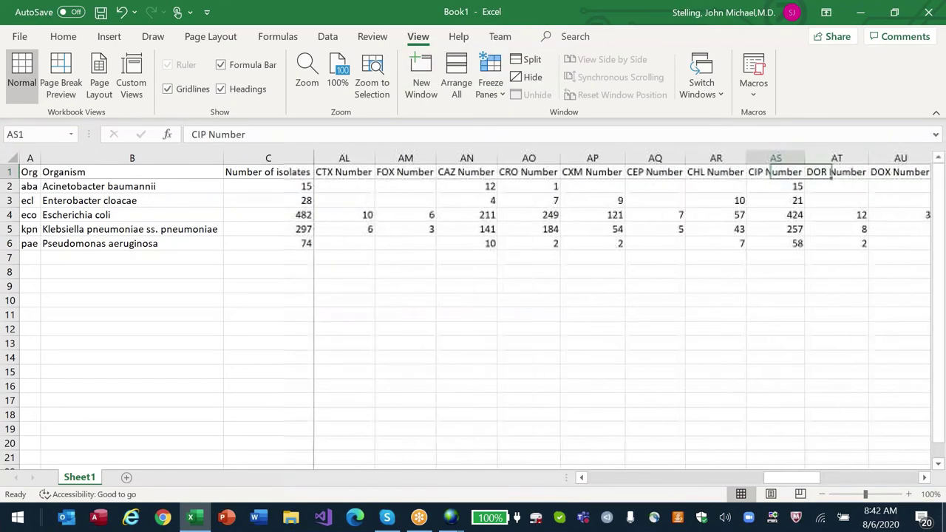
pyautogui.press('Left')
pyautogui.press('Left')
pyautogui.press('alt')
pyautogui.press('e')
pyautogui.press('d')
pyautogui.press('Return')
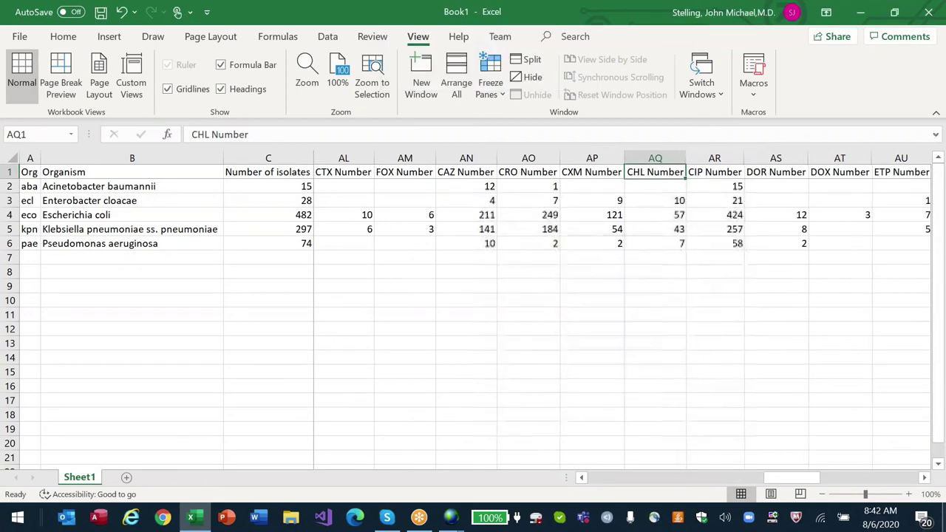
# Step: Delete the entire FOX Number column from the sheet
pyautogui.press('Left')
pyautogui.press('Left')
pyautogui.press('Left')
pyautogui.press('Left')
pyautogui.press('alt')
pyautogui.press('e')
pyautogui.press('d')
pyautogui.press('Return')
# Step: Delete the entire CTX Number column that precedes CAZ Number
pyautogui.press('Left')
pyautogui.press('alt')
pyautogui.press('e')
pyautogui.press('d')
pyautogui.press('Return')
# Step: Return to the %S columns and delete the entire CTX %S column between CFM %S and FOX %S
pyautogui.press('Left')
pyautogui.press('Left')
pyautogui.press('Left')
pyautogui.press('Left')
pyautogui.press('Left')
pyautogui.press('Left')
pyautogui.press('Right')
pyautogui.press('Right')
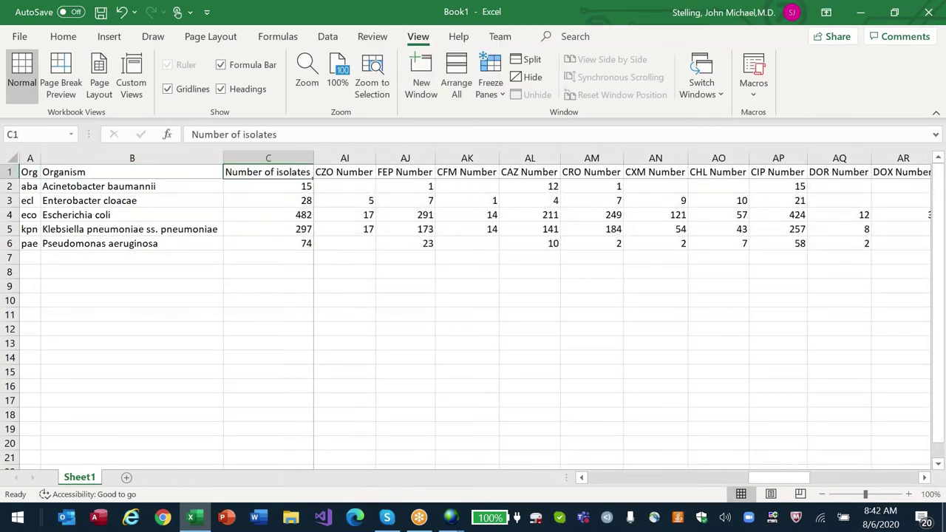
pyautogui.press('Right')
pyautogui.press('Right')
pyautogui.press('Right')
pyautogui.press('Right')
pyautogui.press('Right')
pyautogui.press('Right')
pyautogui.press('Right')
pyautogui.press('Left')
pyautogui.press('Left')
pyautogui.press('Right')
pyautogui.press('Right')
pyautogui.press('alt')
pyautogui.press('e')
pyautogui.press('d')
pyautogui.press('Return')
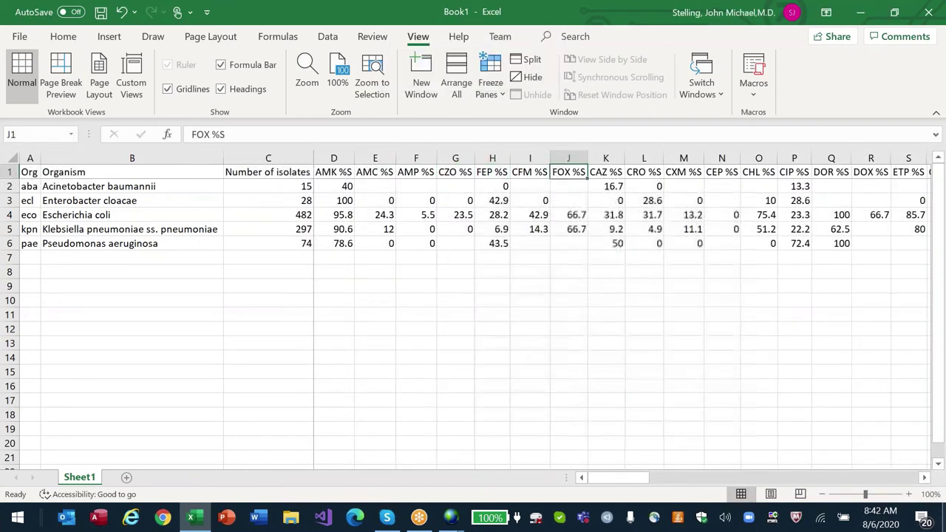
# Step: Delete the entire CEP %S column from the sheet
pyautogui.press('Right')
pyautogui.press('Right')
pyautogui.press('Right')
pyautogui.press('Right')
pyautogui.press('alt')
pyautogui.press('e')
pyautogui.press('d')
pyautogui.press('Return')
# Step: Delete the entire DOX %S column from the sheet
pyautogui.press('Right')
pyautogui.press('Right')
pyautogui.press('Right')
pyautogui.press('alt')
pyautogui.press('e')
pyautogui.press('d')
pyautogui.press('Return')
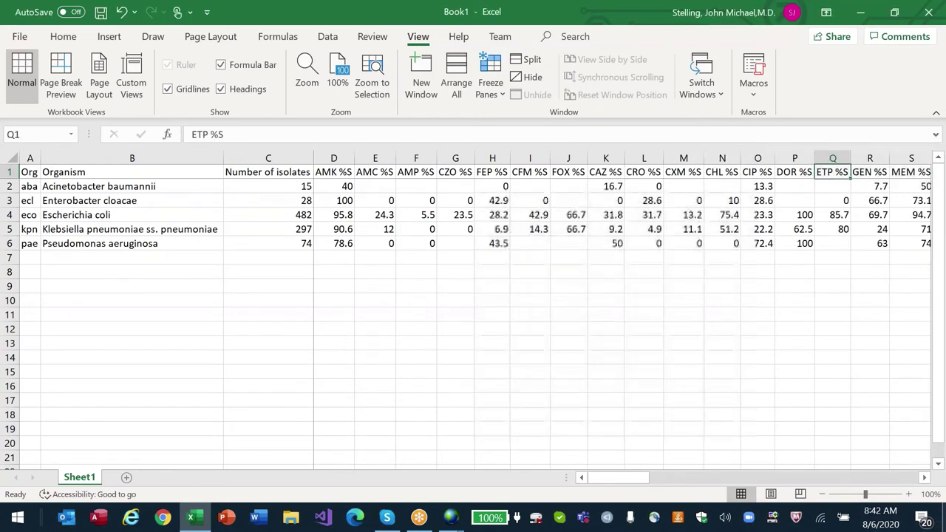
# Step: Go over to the Number columns and delete the entire DOR Number column
pyautogui.press('Right')
pyautogui.press('Right')
pyautogui.press('Right')
pyautogui.press('Right')
pyautogui.press('Right')
pyautogui.press('Right')
pyautogui.press('Right')
pyautogui.press('Right')
pyautogui.press('Right')
pyautogui.press('Right')
pyautogui.press('Right')
pyautogui.press('Right')
pyautogui.press('Right')
pyautogui.press('Right')
pyautogui.press('Right')
pyautogui.press('Right')
pyautogui.press('Right')
pyautogui.press('Right')
pyautogui.press('Right')
pyautogui.press('Right')
pyautogui.press('Right')
pyautogui.press('Right')
pyautogui.press('Right')
pyautogui.press('Left')
pyautogui.press('alt')
pyautogui.press('e')
pyautogui.press('d')
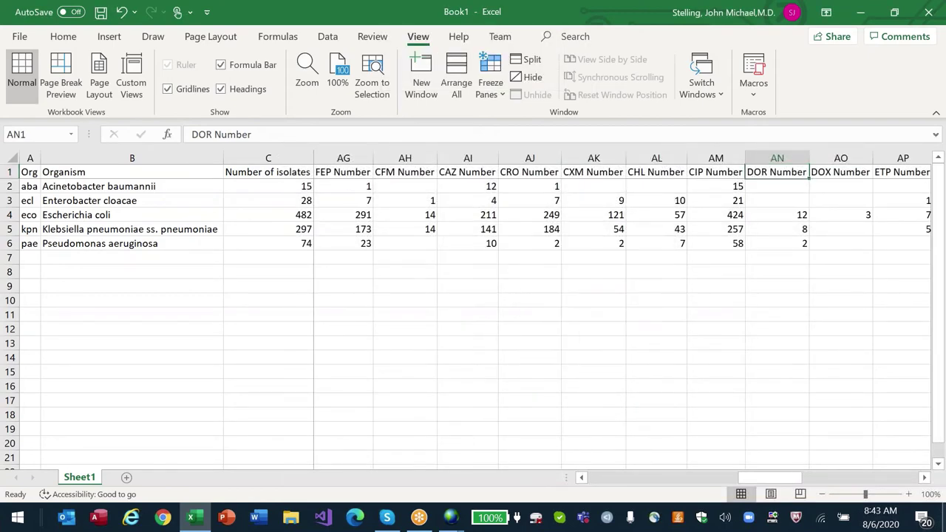
pyautogui.press('Return')
# Step: Delete the entire DOX Number and ETP Number columns that follow CIP Number
pyautogui.press('alt')
pyautogui.press('e')
pyautogui.press('d')
pyautogui.press('Return')
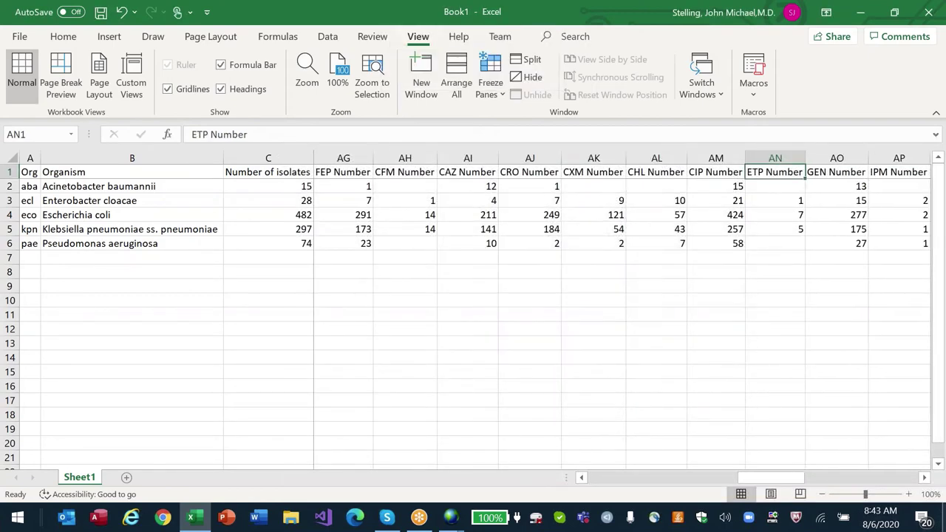
pyautogui.press('alt')
pyautogui.press('e')
pyautogui.press('d')
pyautogui.press('Return')
# Step: Return to the %S columns and delete the entire ETP %S column between DOR %S and GEN %S
pyautogui.press('Home')
pyautogui.press('Right')
pyautogui.press('Right')
pyautogui.press('Right')
pyautogui.press('Right')
pyautogui.press('Right')
pyautogui.press('Right')
pyautogui.press('Right')
pyautogui.press('Right')
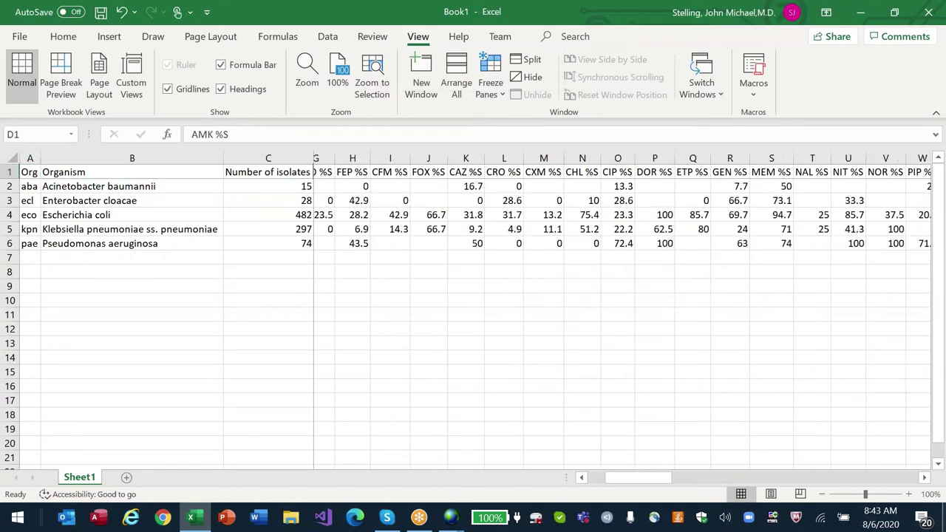
pyautogui.press('Right')
pyautogui.press('Right')
pyautogui.press('Right')
pyautogui.press('Right')
pyautogui.press('Right')
pyautogui.press('Right')
pyautogui.press('Right')
pyautogui.press('Right')
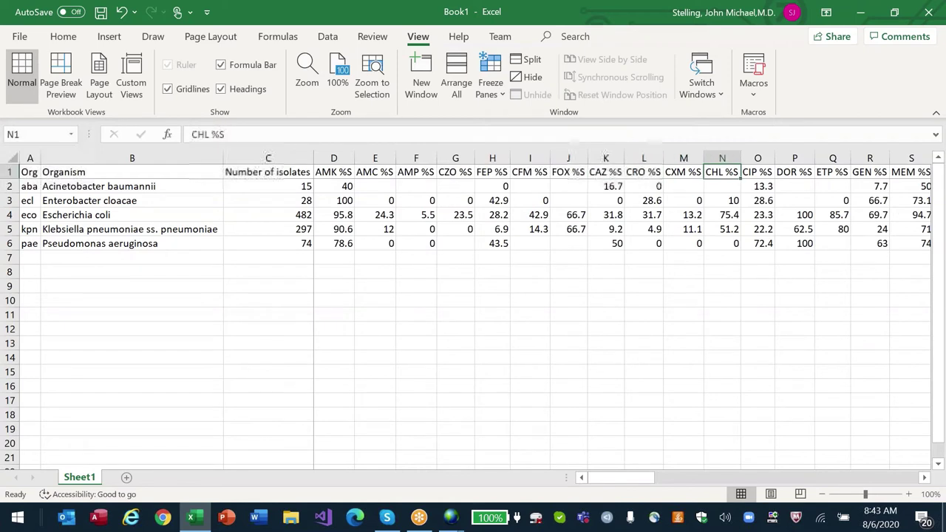
pyautogui.press('Down')
pyautogui.press('Down')
pyautogui.press('Down')
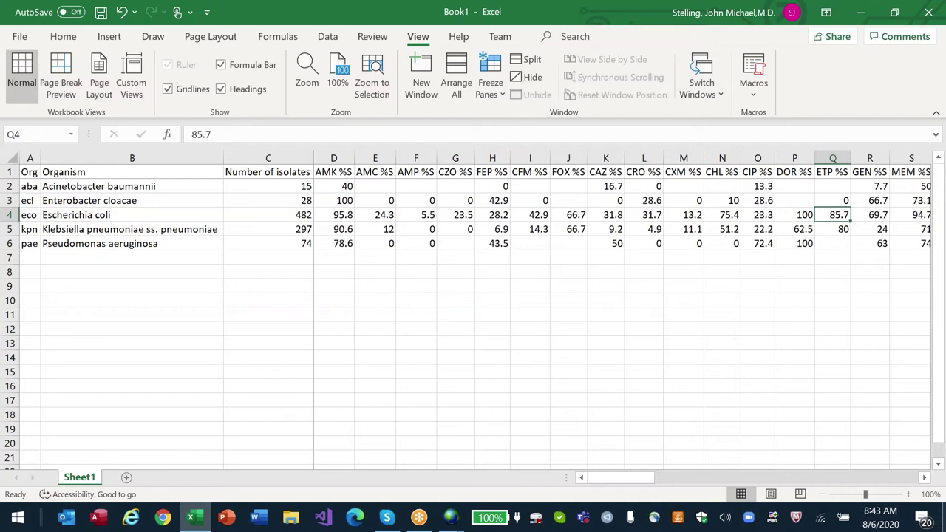
pyautogui.press('Up')
pyautogui.press('Up')
pyautogui.press('Up')
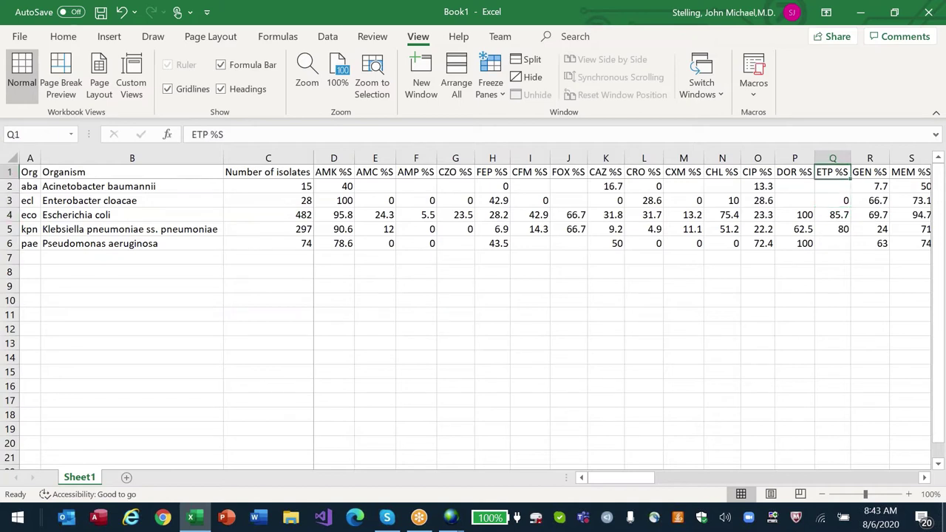
pyautogui.hotkey('ctrl', '-')
pyautogui.press('Escape')
pyautogui.hotkey('ctrl', '-')
pyautogui.press('Return')
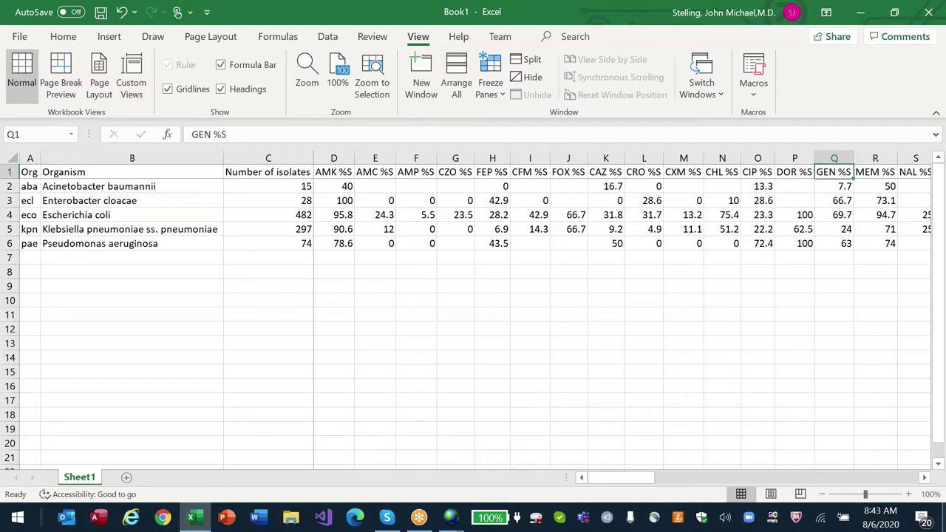
# Step: Move the whole Number block, from AMK Number through CTX Number with its organism rows, below the %S table starting at cell D9
pyautogui.press('Right')
pyautogui.press('Right')
pyautogui.press('Right')
pyautogui.press('Right')
pyautogui.press('Right')
pyautogui.press('Right')
pyautogui.press('Right')
pyautogui.press('Right')
pyautogui.press('Right')
pyautogui.press('Right')
pyautogui.press('Right')
pyautogui.press('Right')
pyautogui.press('Right')
pyautogui.press('Right')
pyautogui.press('Right')
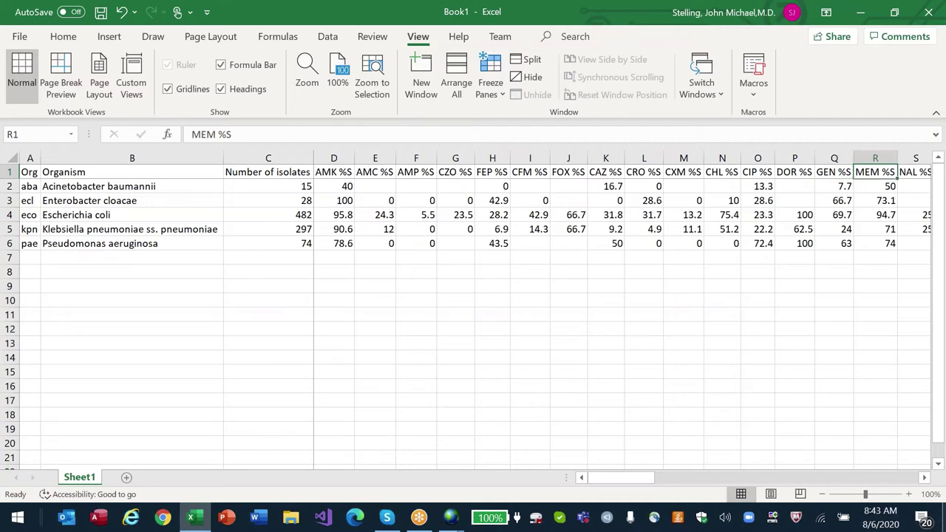
pyautogui.press('Left')
pyautogui.press('Left')
pyautogui.press('Left')
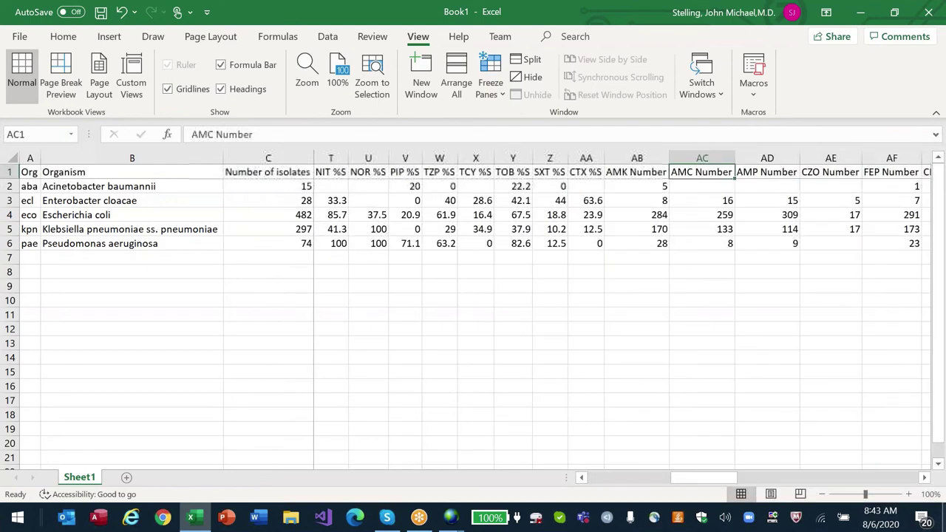
pyautogui.press('Left')
pyautogui.hotkey('ctrl', 'shift', 'Down')
pyautogui.hotkey('ctrl', 'shift', 'Right')
pyautogui.hotkey('ctrl', 'c')
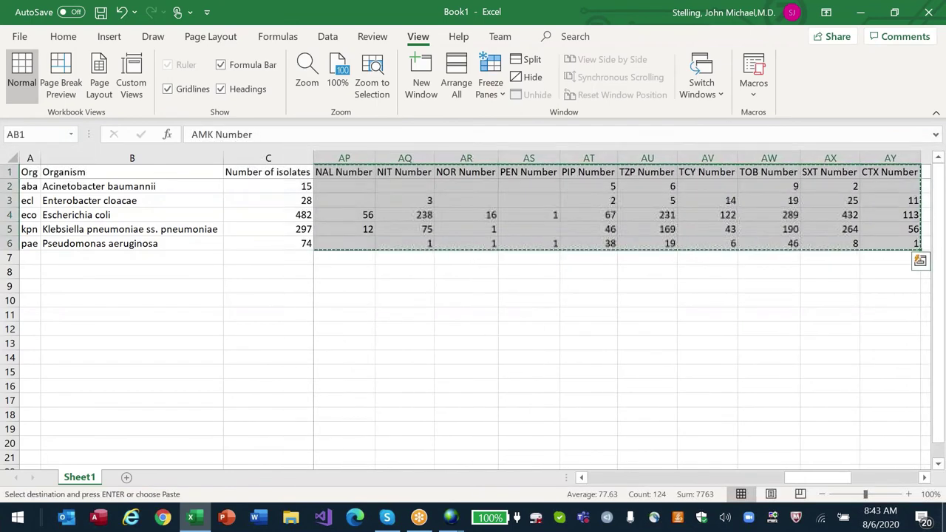
pyautogui.press('Home')
pyautogui.press('Down')
pyautogui.press('Down')
pyautogui.press('Down')
pyautogui.press('Down')
pyautogui.press('Down')
pyautogui.press('Down')
pyautogui.press('Left')
pyautogui.press('Right')
pyautogui.press('Down')
pyautogui.press('Down')
pyautogui.hotkey('ctrl', 'v')
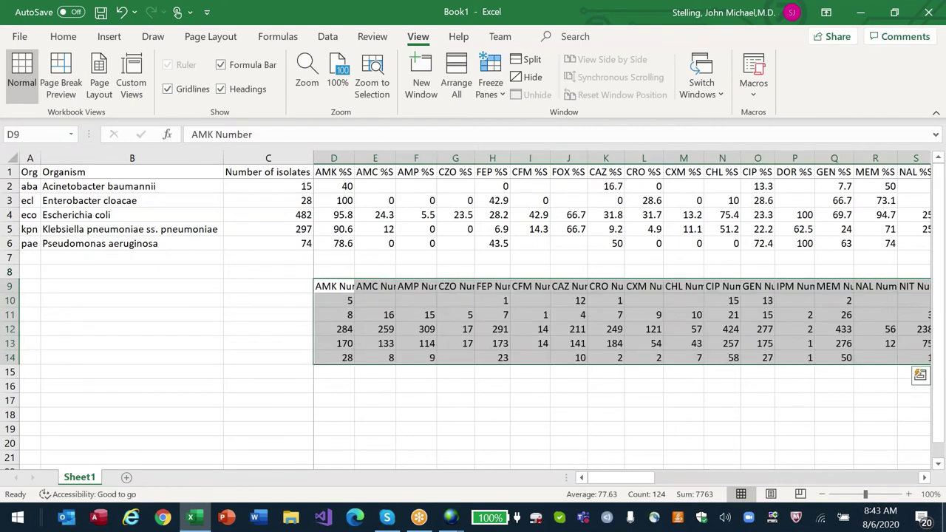
# Step: Compare the two header rows and move the block from CAZ %S through CTX %S to J1, overwriting the FOX %S column
pyautogui.press('Right')
pyautogui.press('Right')
pyautogui.press('Right')
pyautogui.press('Right')
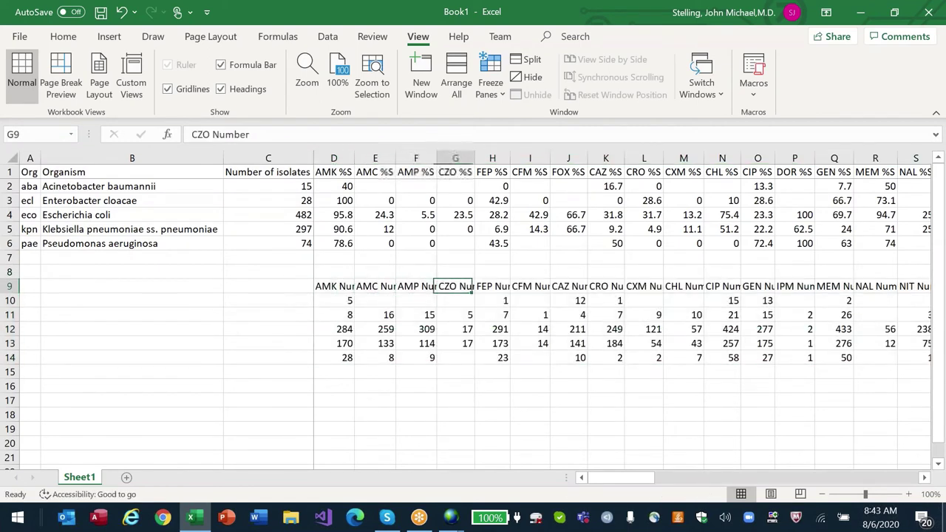
pyautogui.press('Right')
pyautogui.press('Right')
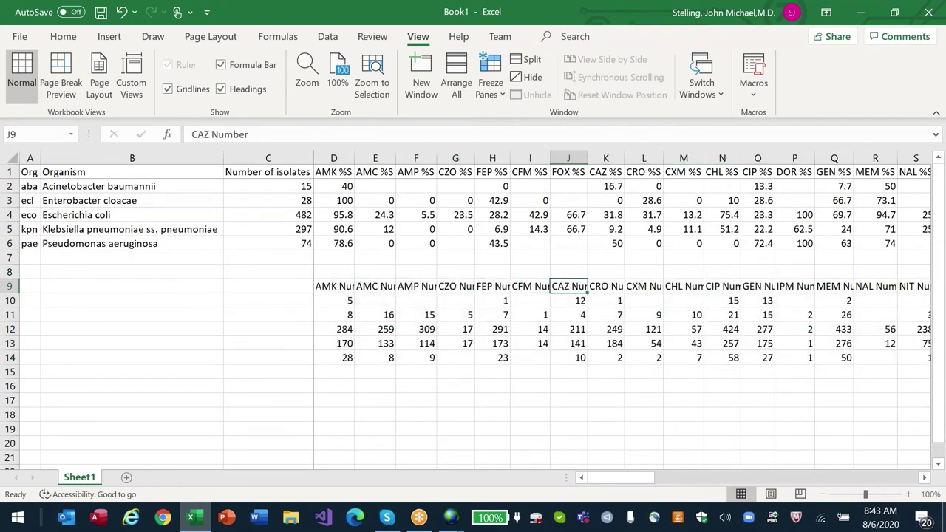
pyautogui.press('Right')
pyautogui.press('Left')
pyautogui.press('Up')
pyautogui.press('Up')
pyautogui.press('Up')
pyautogui.press('Up')
pyautogui.press('Up')
pyautogui.press('Up')
pyautogui.press('Up')
pyautogui.press('Up')
pyautogui.press('Right')
pyautogui.hotkey('ctrl', 'shift', 'Down')
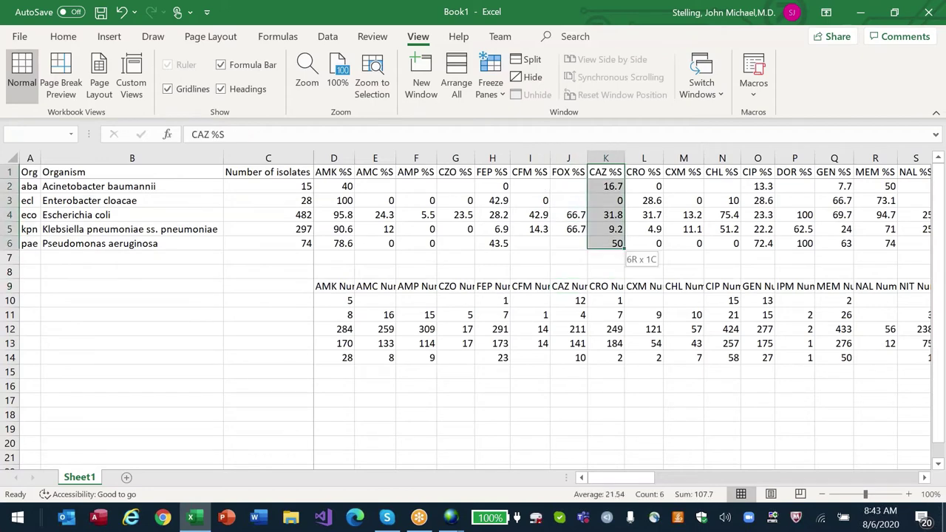
pyautogui.hotkey('ctrl', 'shift', 'Right')
pyautogui.hotkey('ctrl', 'c')
pyautogui.press('Left')
pyautogui.press('Return')
# Step: Move the block from GEN %S through CTX %S to start at N1, overwriting the CIP %S and DOR %S columns
pyautogui.press('Down')
pyautogui.hotkey('ctrl', 'Down')
pyautogui.press('Right')
pyautogui.press('Right')
pyautogui.press('Down')
pyautogui.press('Down')
pyautogui.press('Right')
pyautogui.press('Right')
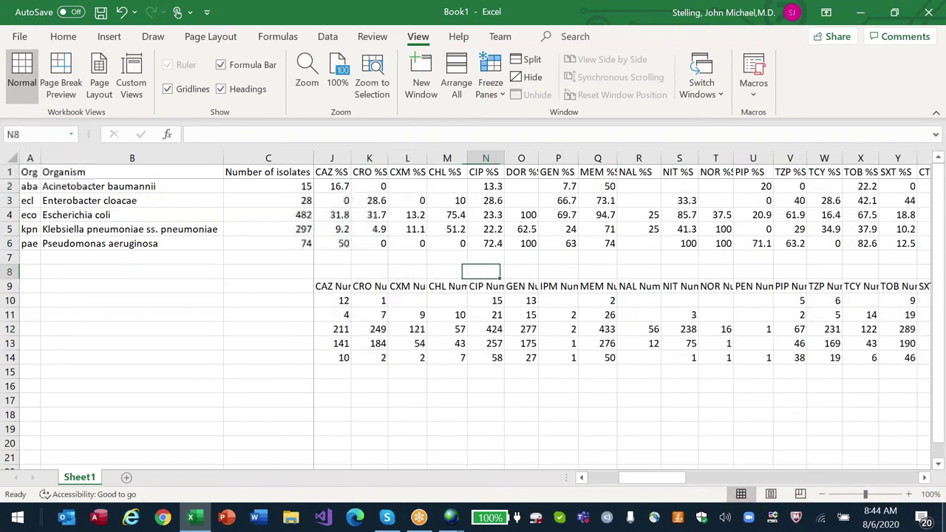
pyautogui.press('Right')
pyautogui.press('Up')
pyautogui.press('Up')
pyautogui.hotkey('ctrl', 'Up')
pyautogui.hotkey('ctrl', 'Up')
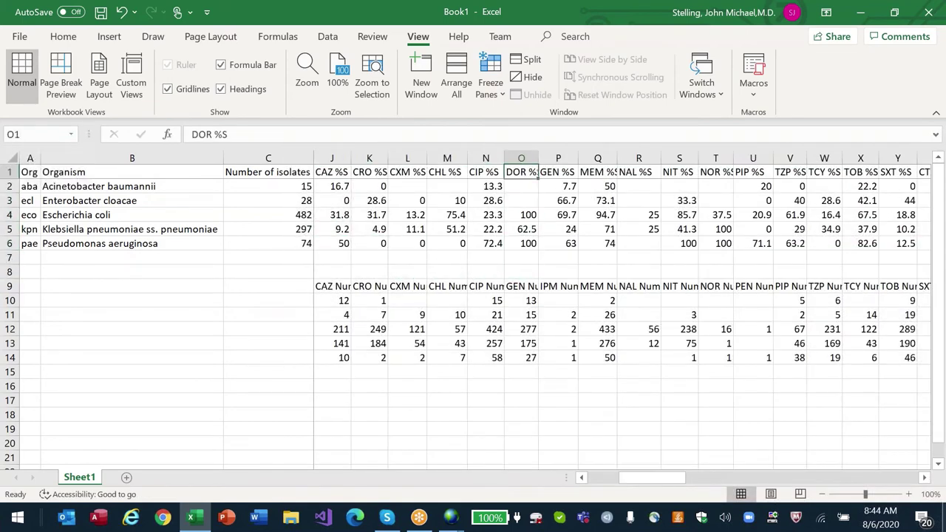
pyautogui.press('Right')
pyautogui.hotkey('ctrl', 'shift', 'Down')
pyautogui.hotkey('ctrl', 'shift', 'Right')
pyautogui.hotkey('ctrl', 'shift', 'Right')
pyautogui.hotkey('ctrl', 'shift', 'Right')
pyautogui.hotkey('ctrl', 'c')
pyautogui.press('Left')
pyautogui.hotkey('ctrl', 'v')
pyautogui.hotkey('ctrl', 'c')
pyautogui.press('Left')
pyautogui.hotkey('ctrl', 'v')
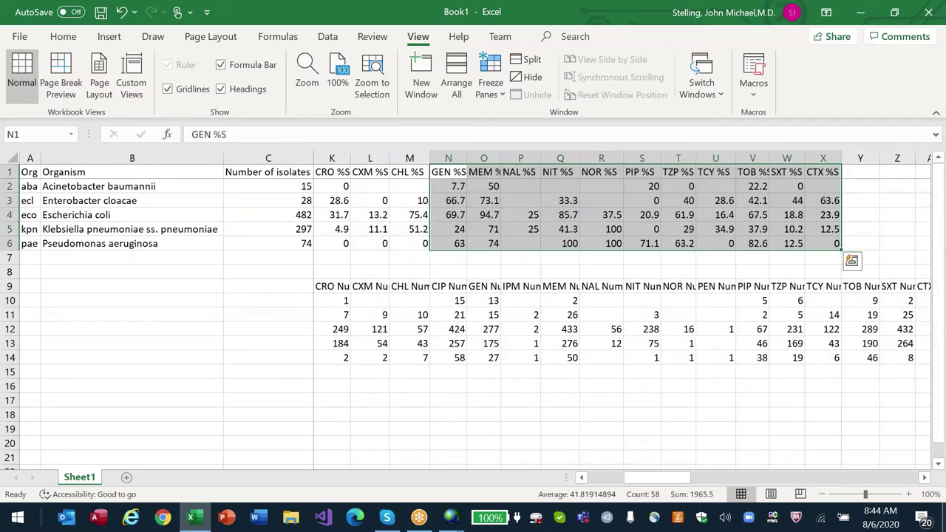
# Step: Undo the last move of the block from GEN %S through CTX %S that overwrote the CIP %S column
pyautogui.press('Down')
pyautogui.press('Down')
pyautogui.press('Down')
pyautogui.press('Down')
pyautogui.press('Down')
pyautogui.press('Down')
pyautogui.press('Down')
pyautogui.press('Down')
pyautogui.press('Down')
pyautogui.press('Down')
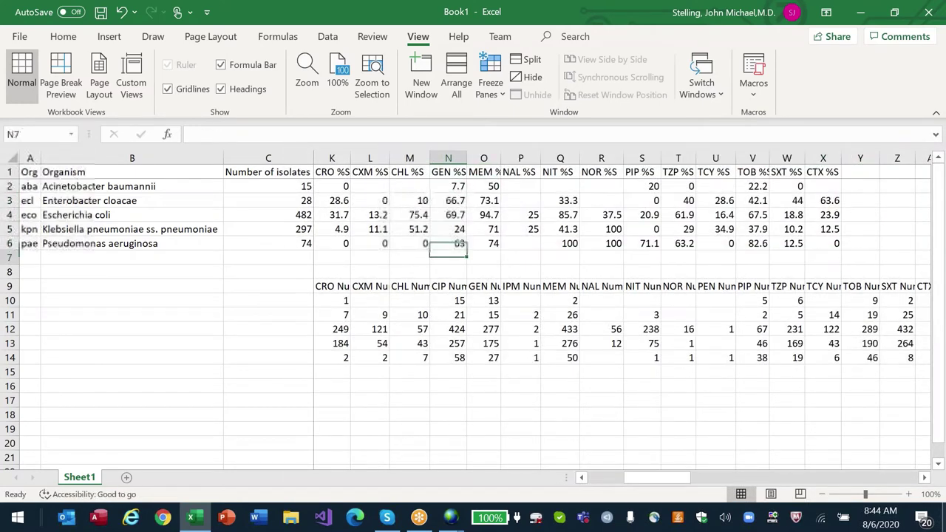
pyautogui.hotkey('ctrl', 'z')
# Step: Move the block from MEM Number through CTX Number to P9, overwriting the IPM Number column
pyautogui.press('Right')
pyautogui.press('Right')
pyautogui.press('Down')
pyautogui.hotkey('ctrl', 'Down')
pyautogui.hotkey('ctrl', 'Down')
pyautogui.press('Right')
pyautogui.hotkey('ctrl', 'shift', 'Down')
pyautogui.hotkey('ctrl', 'shift', 'Right')
pyautogui.hotkey('ctrl', 'x')
pyautogui.press('Left')
pyautogui.hotkey('ctrl', 'v')
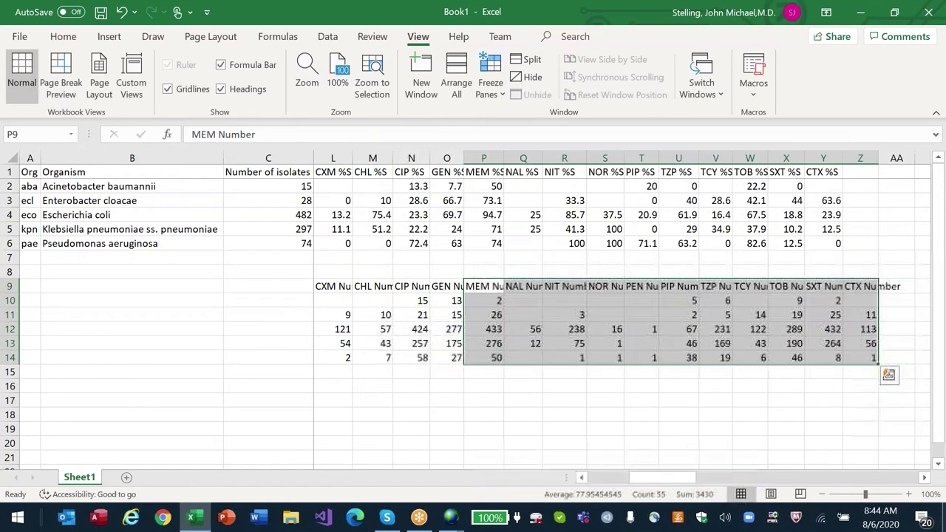
# Step: Move the block from PIP Number through CTX Number to T9, overwriting the PEN Number column
pyautogui.press('Right')
pyautogui.press('Right')
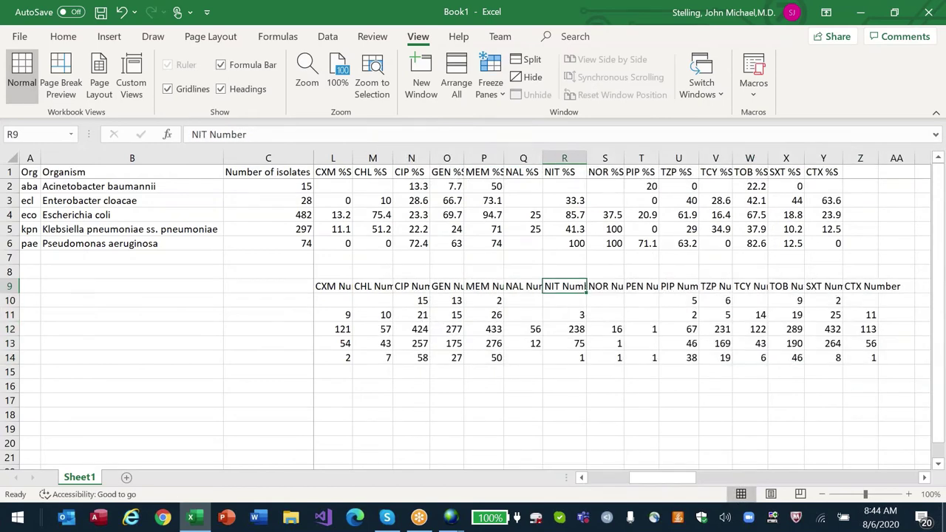
pyautogui.press('Right')
pyautogui.press('Right')
pyautogui.press('Right')
pyautogui.press('Left')
pyautogui.press('Right')
pyautogui.hotkey('ctrl', 'shift', 'Down')
pyautogui.hotkey('ctrl', 'shift', 'Right')
pyautogui.hotkey('ctrl', 'x')
pyautogui.press('Left')
pyautogui.hotkey('ctrl', 'v')
pyautogui.press('Right')
pyautogui.press('Left')
pyautogui.press('Left')
pyautogui.press('Left')
pyautogui.press('Left')
pyautogui.press('Left')
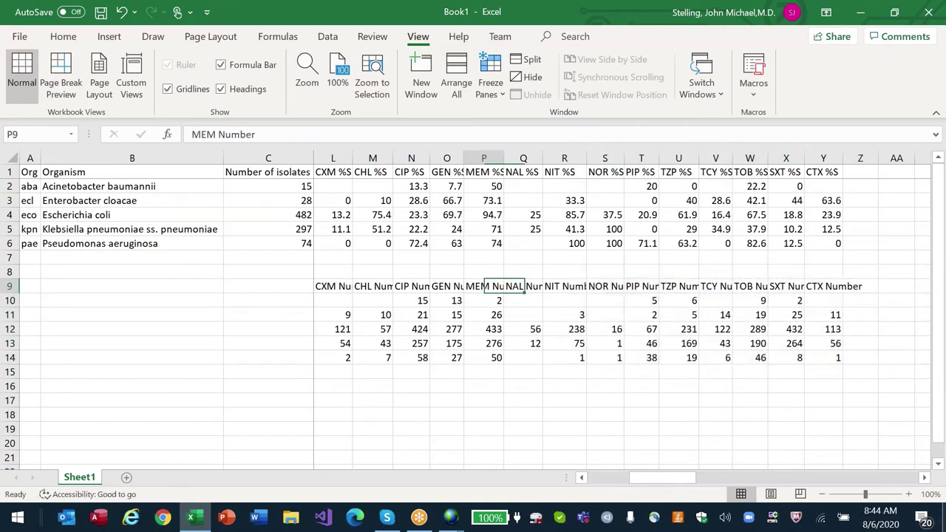
# Step: Copy the Org, Organism and Number of isolates columns with their organism rows (A1:C6) to A9 beside the Number block
pyautogui.press('Home')
pyautogui.hotkey('ctrl', 'Up')
pyautogui.hotkey('ctrl', 'Up')
pyautogui.hotkey('ctrl', 'shift', 'Down')
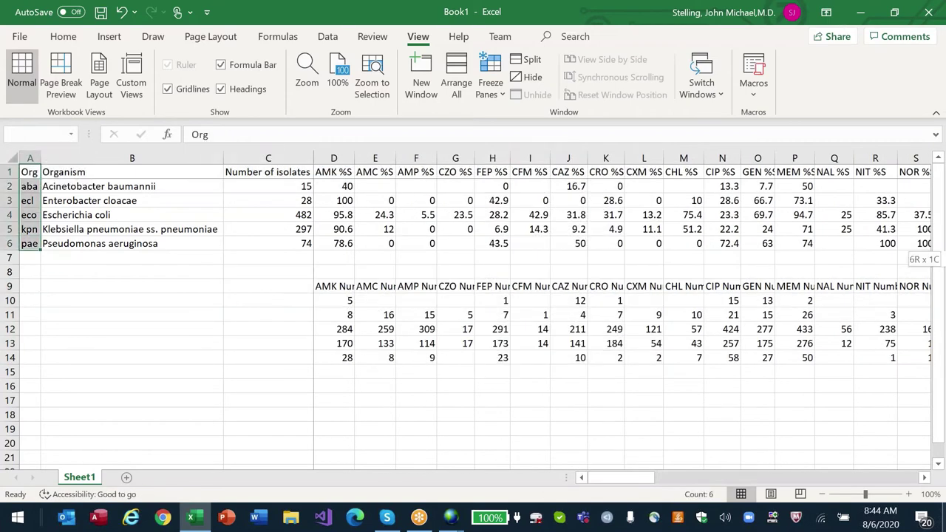
pyautogui.hscroll(3, 621, 311)
pyautogui.hotkey('ctrl', 'q')
pyautogui.press('Right')
pyautogui.press('Right')
pyautogui.press('Right')
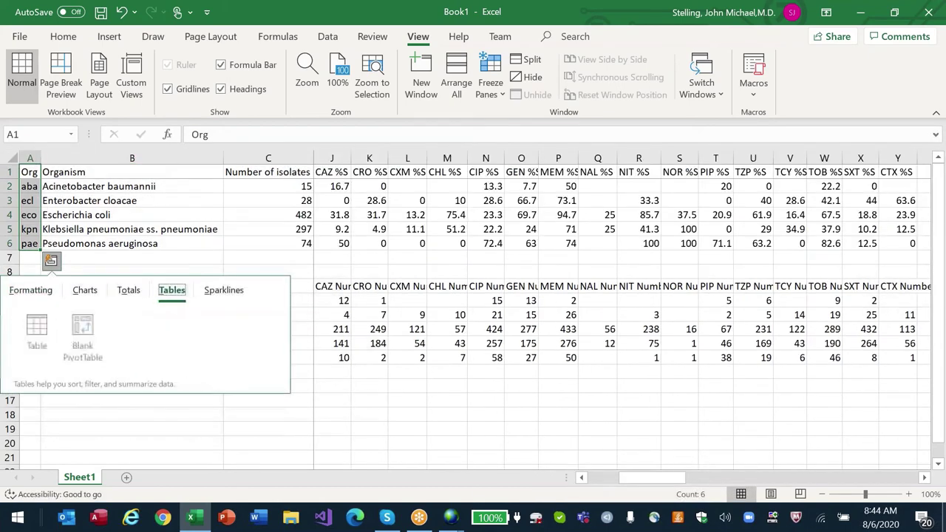
pyautogui.press('Escape')
pyautogui.press('Right')
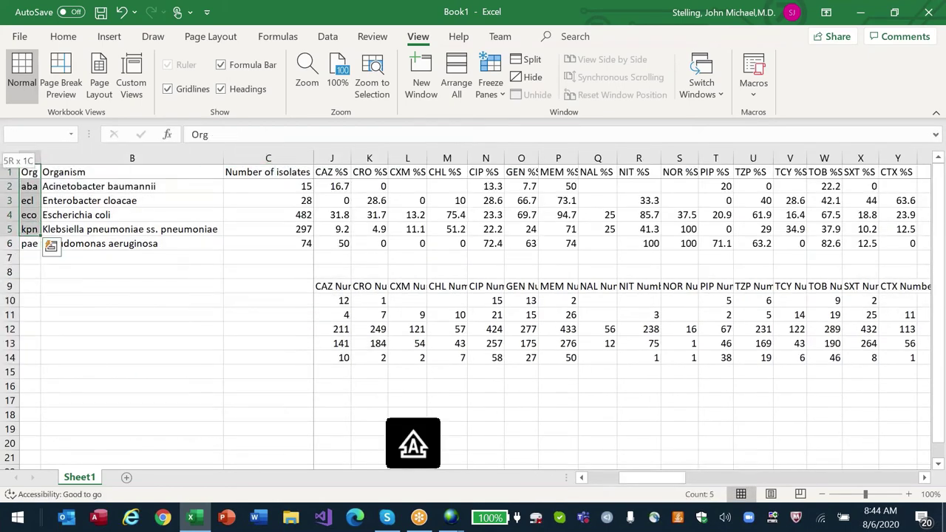
pyautogui.hotkey('shift', 'Down')
pyautogui.hotkey('shift', 'Right')
pyautogui.hotkey('shift', 'Right')
pyautogui.hotkey('ctrl', 'c')
pyautogui.press('Down')
pyautogui.press('Down')
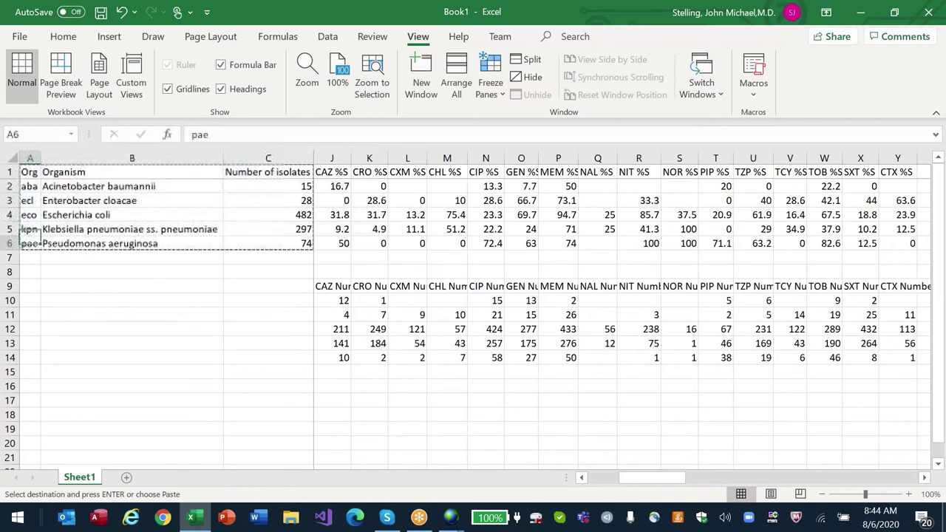
pyautogui.press('Down')
pyautogui.hotkey('ctrl', 'v')
# Step: Review the tested isolate counts per antibiotic in the Acinetobacter baumannii row of the Number table
pyautogui.press('Down')
pyautogui.press('Down')
pyautogui.press('Up')
pyautogui.press('Up')
pyautogui.press('Right')
pyautogui.press('Right')
pyautogui.press('Right')
pyautogui.press('Right')
pyautogui.press('Right')
pyautogui.press('Right')
pyautogui.press('Right')
pyautogui.press('Down')
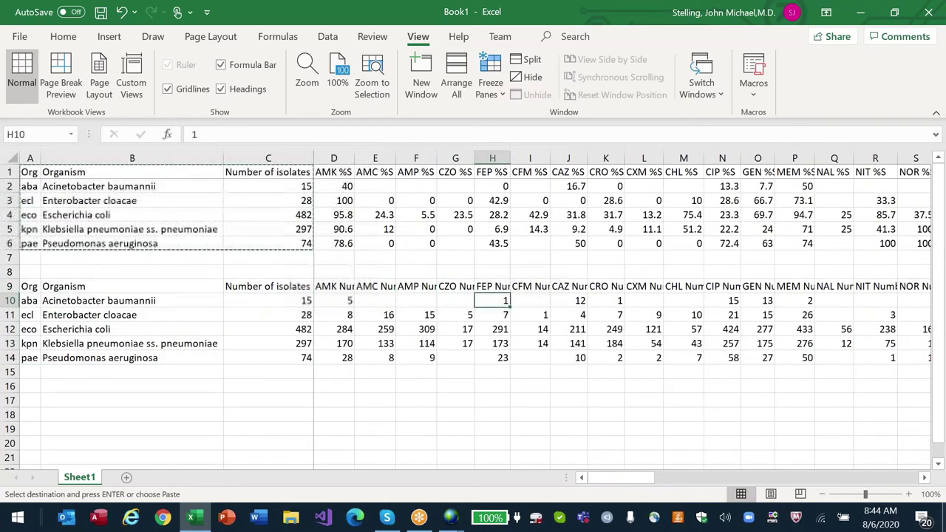
pyautogui.press('Left')
pyautogui.press('Left')
pyautogui.press('Left')
pyautogui.press('Left')
pyautogui.press('Left')
pyautogui.press('Left')
pyautogui.press('Left')
pyautogui.press('Right')
pyautogui.press('Right')
pyautogui.press('Right')
pyautogui.press('Right')
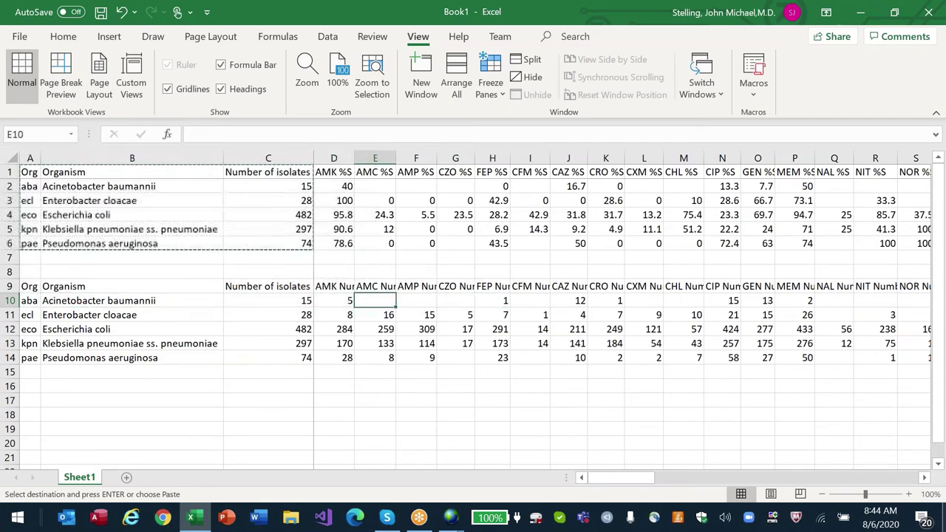
# Step: Compare the AMK %S value for Acinetobacter baumannii with its AMK Number count
pyautogui.press('Left')
pyautogui.press('Up')
pyautogui.press('Up')
pyautogui.press('Up')
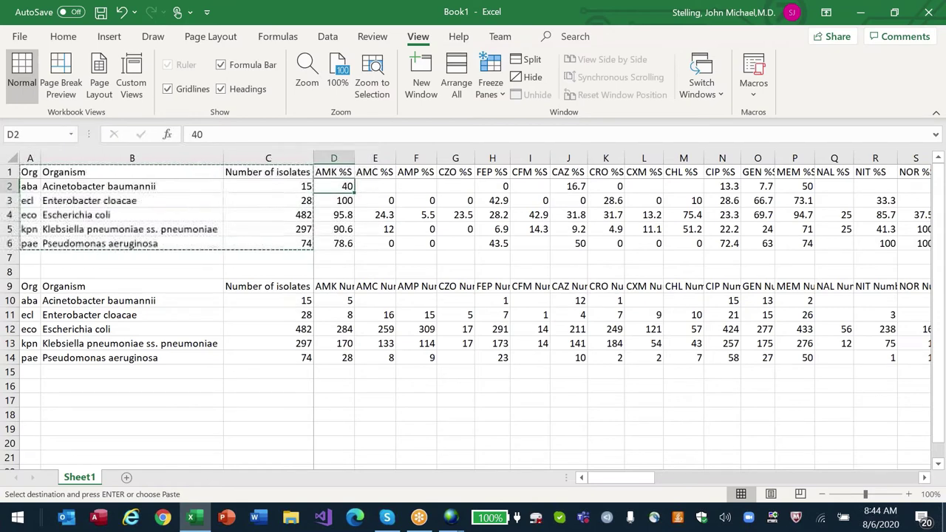
pyautogui.press('Down')
pyautogui.press('Down')
pyautogui.press('Down')
pyautogui.press('Down')
pyautogui.press('Down')
pyautogui.press('Down')
pyautogui.press('Up')
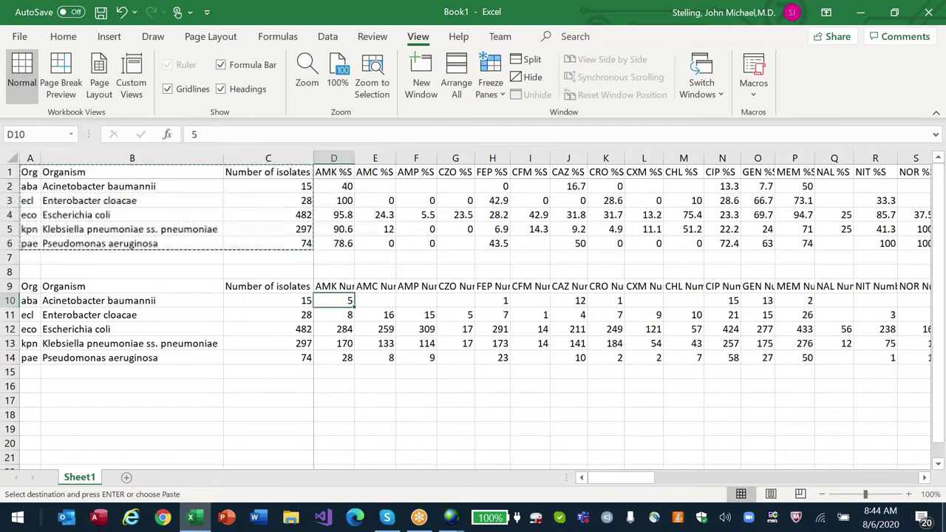
# Step: Clear the AMK Number count for Acinetobacter baumannii in D10 and its matching AMK %S value in D2
pyautogui.press('Escape')
pyautogui.press('Delete')
pyautogui.press('Up')
pyautogui.press('Up')
pyautogui.press('Up')
pyautogui.press('Up')
pyautogui.press('Up')
pyautogui.press('Up')
pyautogui.press('Up')
pyautogui.press('Up')
pyautogui.press('Delete')
# Step: Clear the AMK Number count for Enterobacter cloacae in D11 and its matching AMK %S value in D3
pyautogui.press('Down')
pyautogui.press('Down')
pyautogui.press('Down')
pyautogui.press('Down')
pyautogui.press('Down')
pyautogui.press('Down')
pyautogui.press('Down')
pyautogui.press('Down')
pyautogui.press('Down')
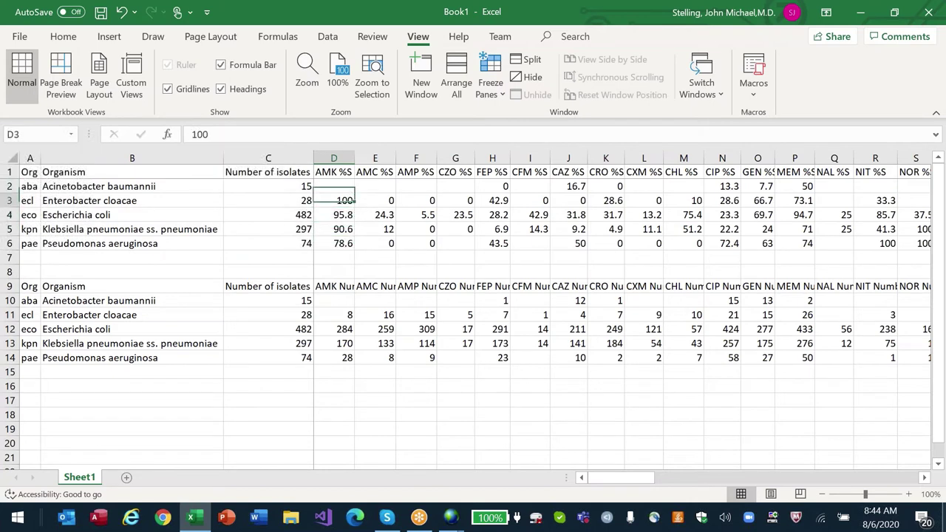
pyautogui.press('Delete')
pyautogui.press('Up')
pyautogui.press('Up')
pyautogui.press('Up')
pyautogui.press('Up')
pyautogui.press('Up')
pyautogui.press('Up')
pyautogui.press('Up')
pyautogui.press('Up')
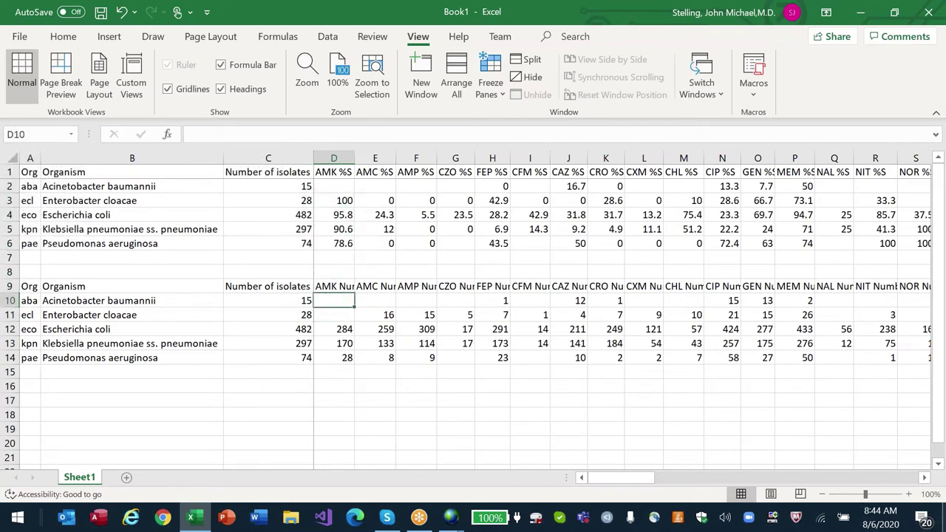
pyautogui.press('Delete')
# Step: Examine the remaining tested isolate counts for Enterobacter cloacae in the Number table, starting with AMC, AMP and CZO
pyautogui.press('Down')
pyautogui.press('Down')
pyautogui.press('Down')
pyautogui.press('Down')
pyautogui.press('Down')
pyautogui.press('Down')
pyautogui.press('Down')
pyautogui.press('Down')
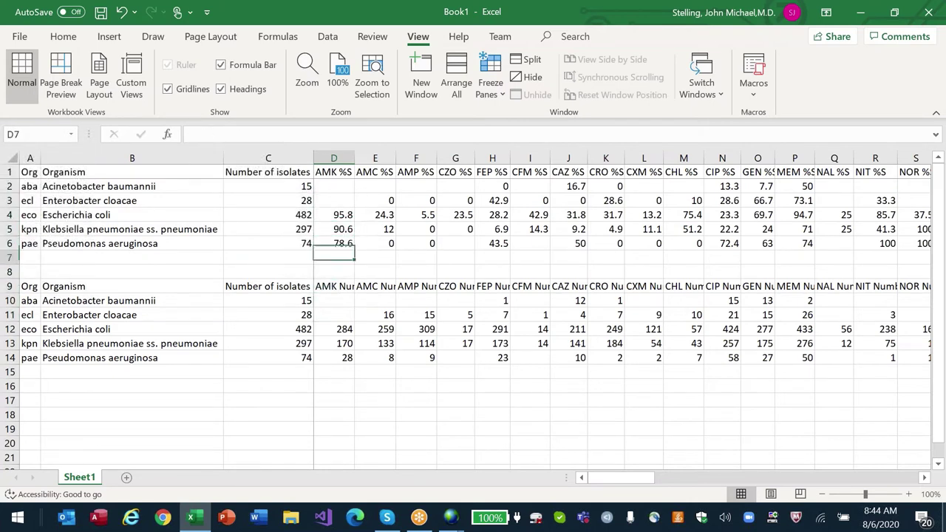
pyautogui.press('Right')
pyautogui.hotkey('shift', 'Right')
pyautogui.hotkey('shift', 'Right')
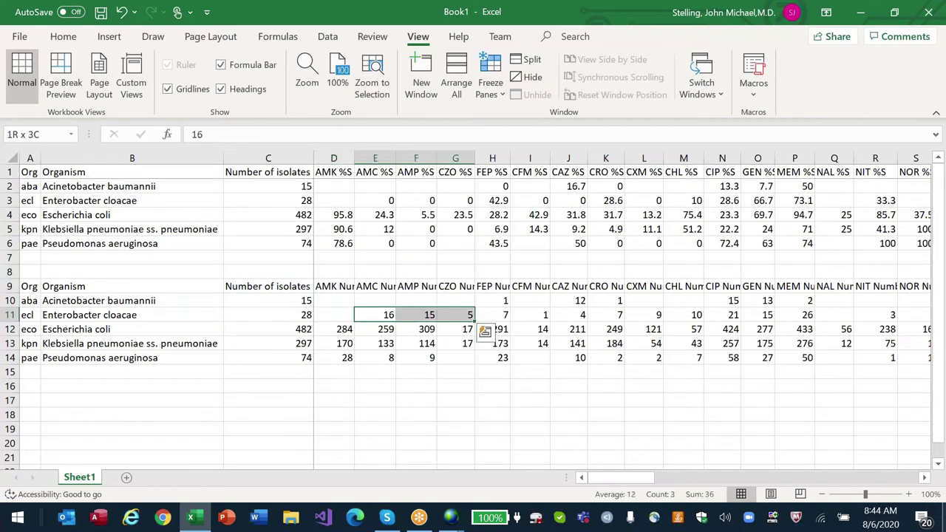
pyautogui.hotkey('shift', 'Right')
pyautogui.press('Left')
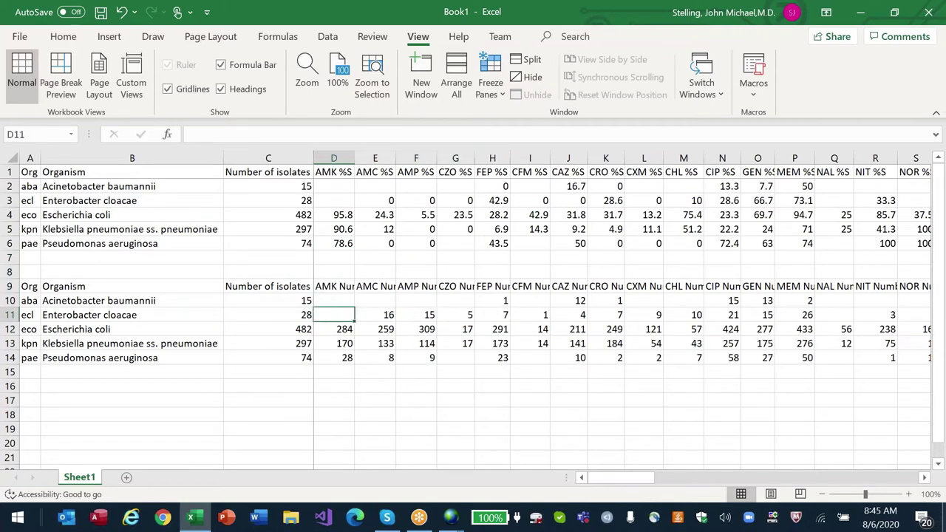
pyautogui.press('Left')
pyautogui.press('Left')
pyautogui.press('Right')
pyautogui.press('Right')
pyautogui.press('Left')
pyautogui.press('Left')
pyautogui.press('Left')
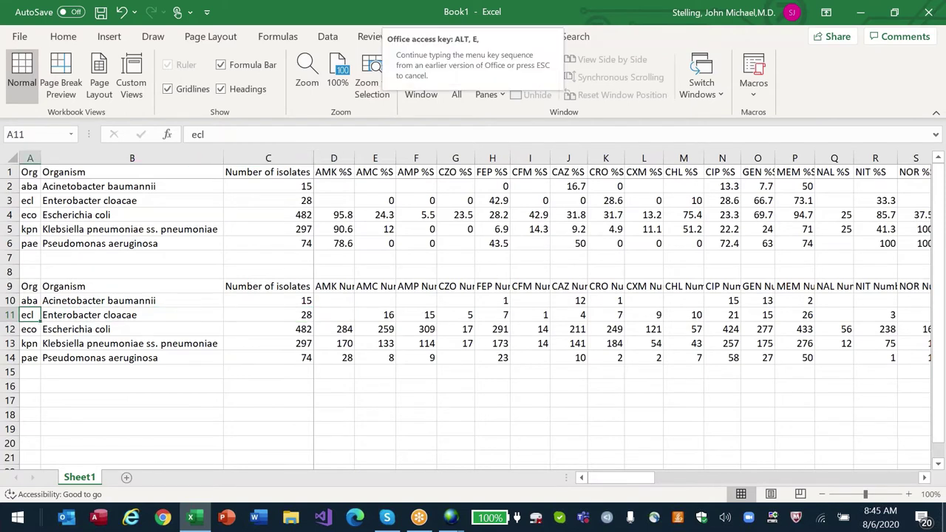
pyautogui.hotkey('ctrl', '-')
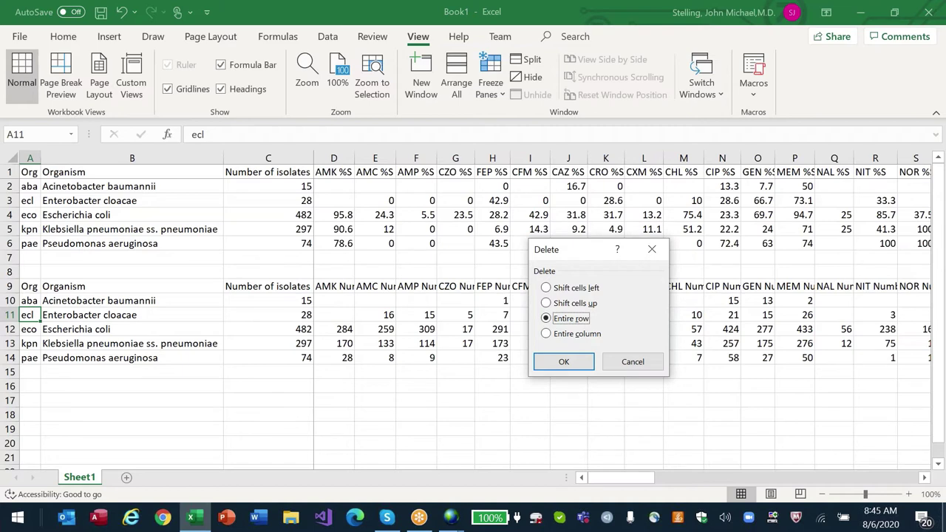
pyautogui.press('Escape')
# Step: Delete the entire Enterobacter cloacae row from the %S table
pyautogui.press('Up')
pyautogui.press('Up')
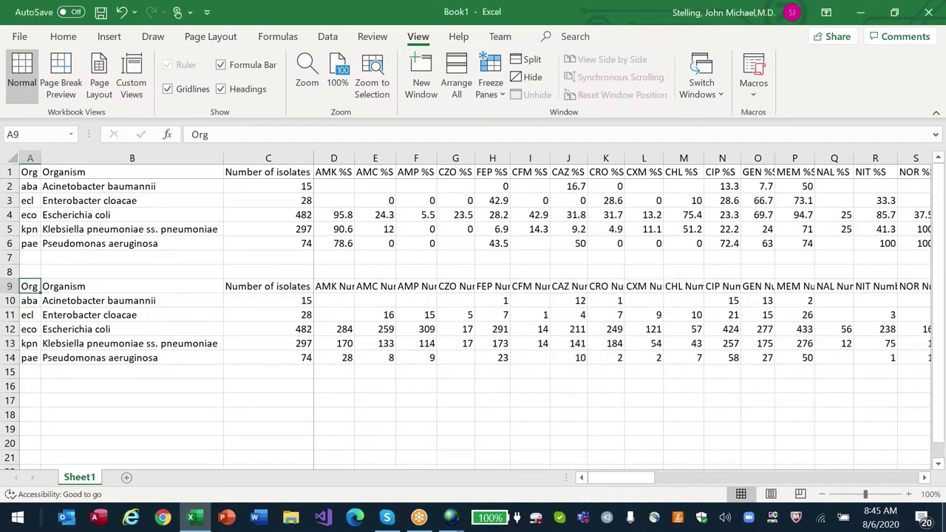
pyautogui.press('Up')
pyautogui.press('Up')
pyautogui.press('Up')
pyautogui.press('Up')
pyautogui.press('Up')
pyautogui.press('Up')
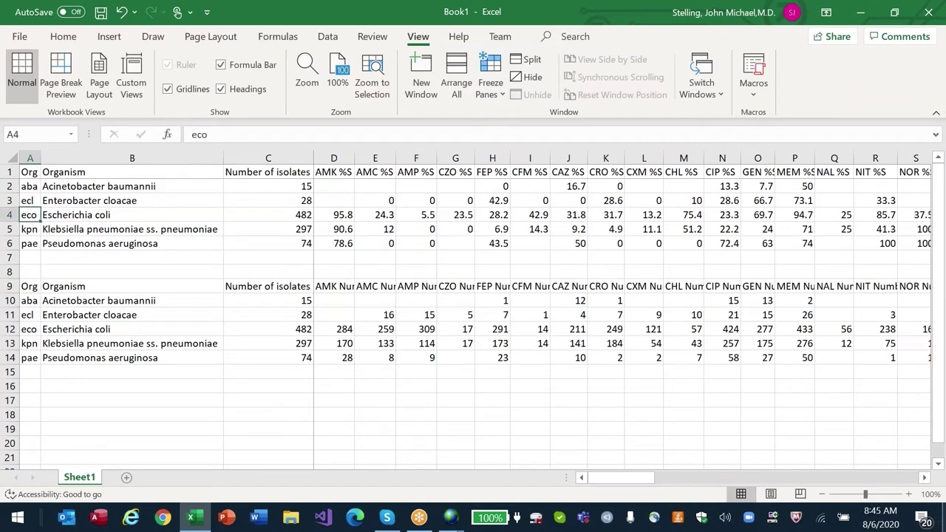
pyautogui.hotkey('ctrl', '-')
pyautogui.press('Return')
# Step: Delete the entire Enterobacter cloacae row from the Number table
pyautogui.press('Down')
pyautogui.press('Down')
pyautogui.press('Down')
pyautogui.press('Down')
pyautogui.press('Down')
pyautogui.press('Down')
pyautogui.press('Down')
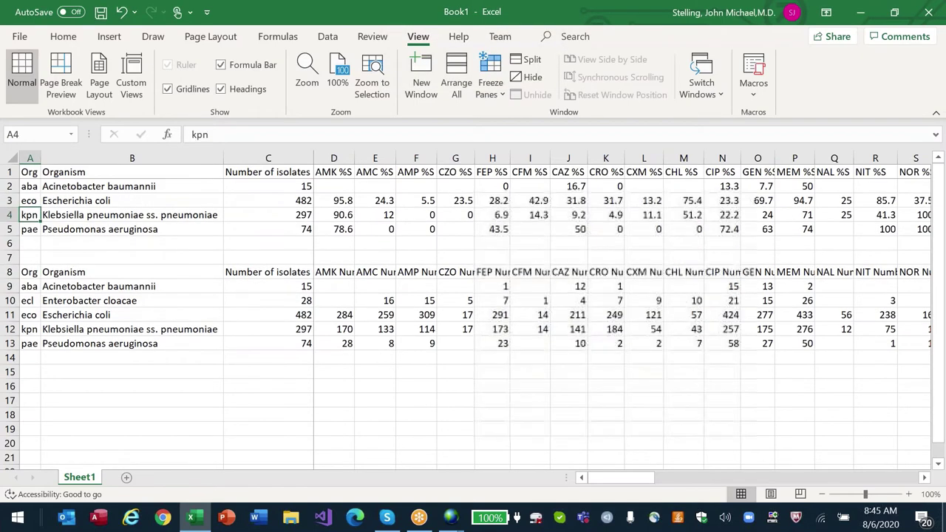
pyautogui.hotkey('ctrl', '-')
pyautogui.press('Return')
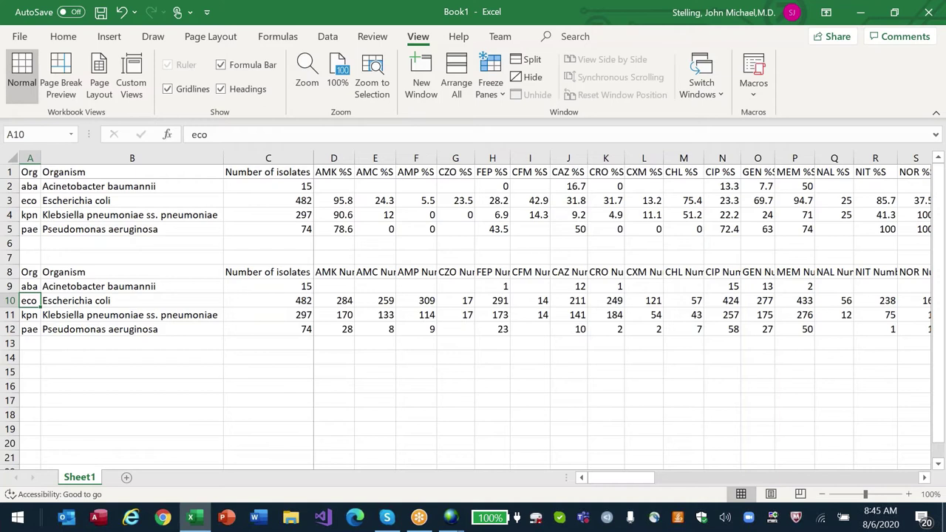
# Step: Delete the entire Acinetobacter baumannii rows from both the %S table and the Number table
pyautogui.click(30, 186)
pyautogui.hotkey('ctrl', '-')
pyautogui.press('Return')
pyautogui.press('Down')
pyautogui.press('Down')
pyautogui.press('Down')
pyautogui.press('Down')
pyautogui.press('Down')
pyautogui.press('Down')
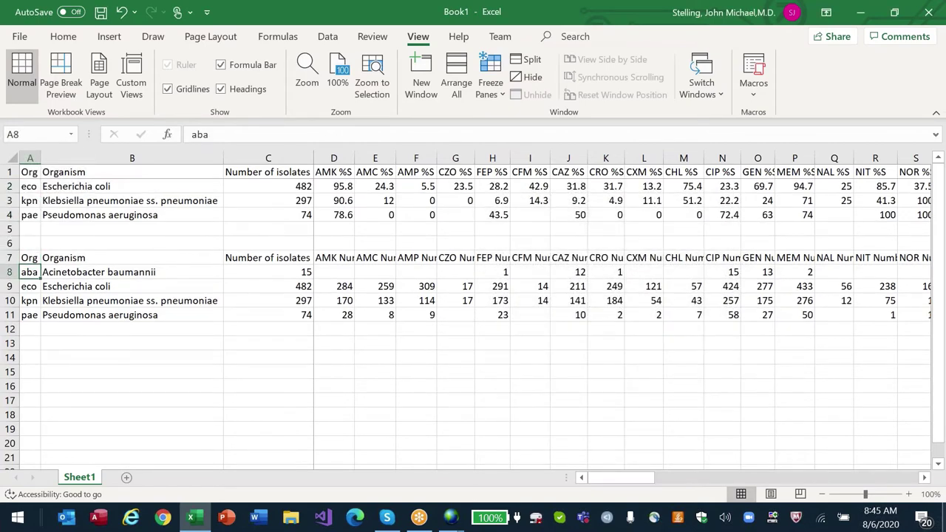
pyautogui.hotkey('ctrl', '-')
pyautogui.press('Return')
# Step: Examine the isolate totals and Number counts of the three remaining organisms, ending with Pseudomonas aeruginosa
pyautogui.click(132, 286)
pyautogui.click(29, 271)
pyautogui.moveTo(30, 272); pyautogui.dragTo(306, 301)
pyautogui.press('Right')
pyautogui.press('Right')
pyautogui.press('Right')
pyautogui.press('Right')
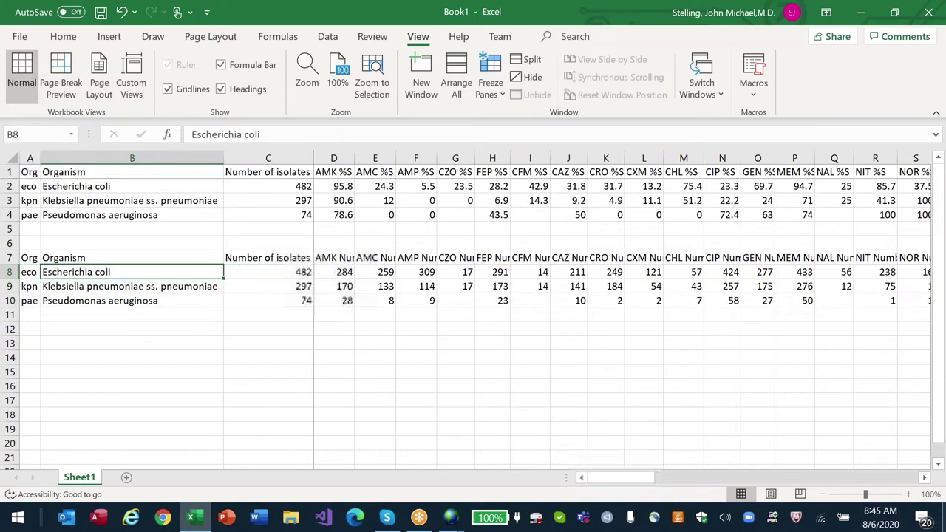
pyautogui.press('Right')
pyautogui.press('Left')
pyautogui.press('Down')
pyautogui.press('Down')
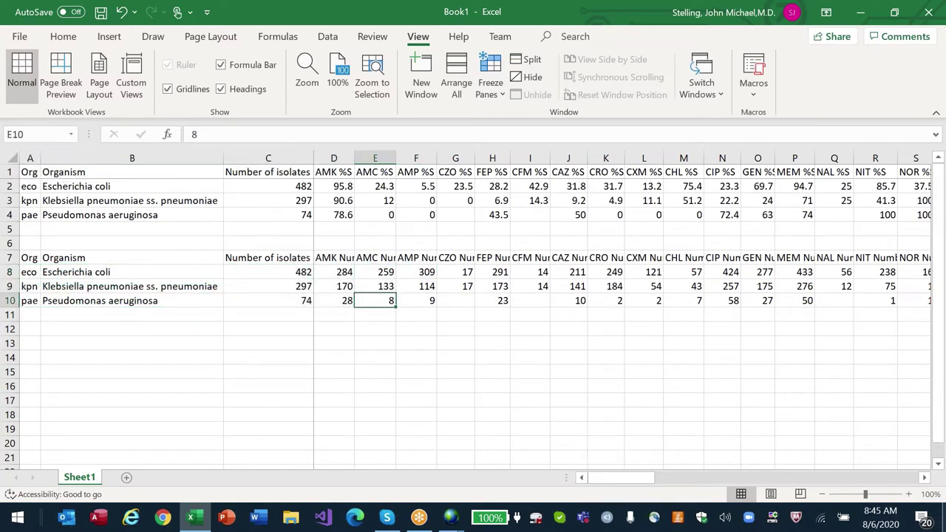
pyautogui.press('Left')
pyautogui.press('Left')
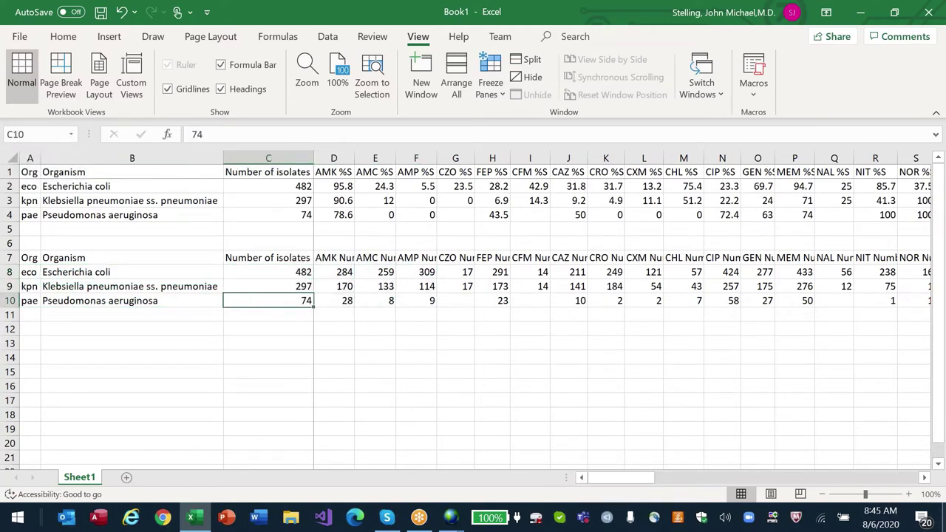
# Step: Clear the AMC and AMP Number counts for Pseudomonas aeruginosa in E10 and F10, plus their matching %S values in E4 and F4
pyautogui.click(375, 300)
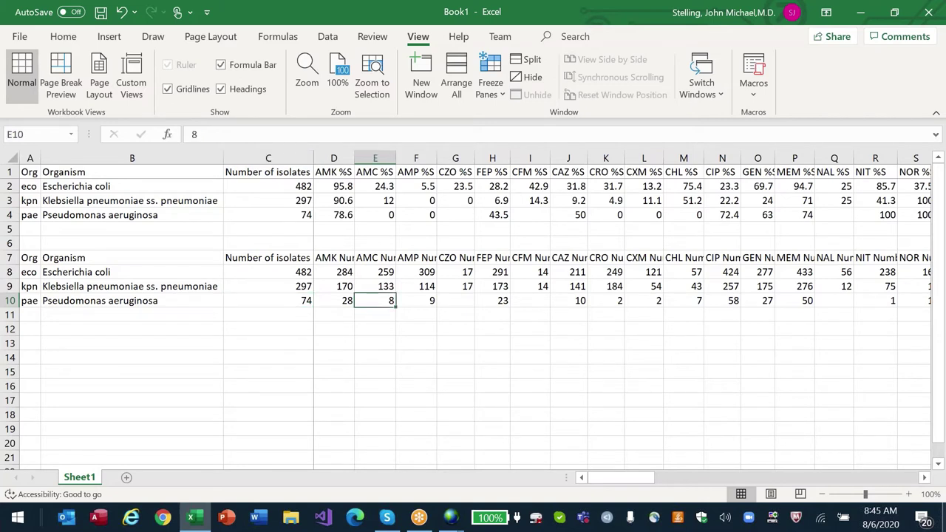
pyautogui.click(416, 300)
pyautogui.press('Left')
pyautogui.press('Delete')
pyautogui.press('Right')
pyautogui.press('Delete')
pyautogui.press('Up')
pyautogui.press('Up')
pyautogui.press('Up')
pyautogui.press('Up')
pyautogui.press('Up')
pyautogui.press('Up')
pyautogui.press('Left')
pyautogui.press('Delete')
pyautogui.press('Right')
pyautogui.press('Delete')
# Step: Clear the CRO, CXM and CHL Number counts for Pseudomonas aeruginosa in K10, L10 and M10
pyautogui.press('Down')
pyautogui.press('Down')
pyautogui.press('Down')
pyautogui.press('Down')
pyautogui.press('Down')
pyautogui.press('Down')
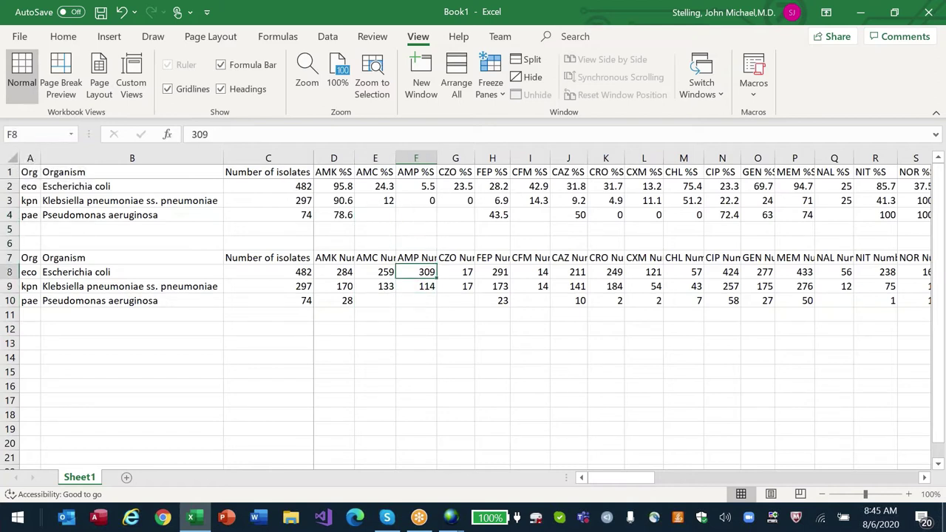
pyautogui.press('Right')
pyautogui.press('Right')
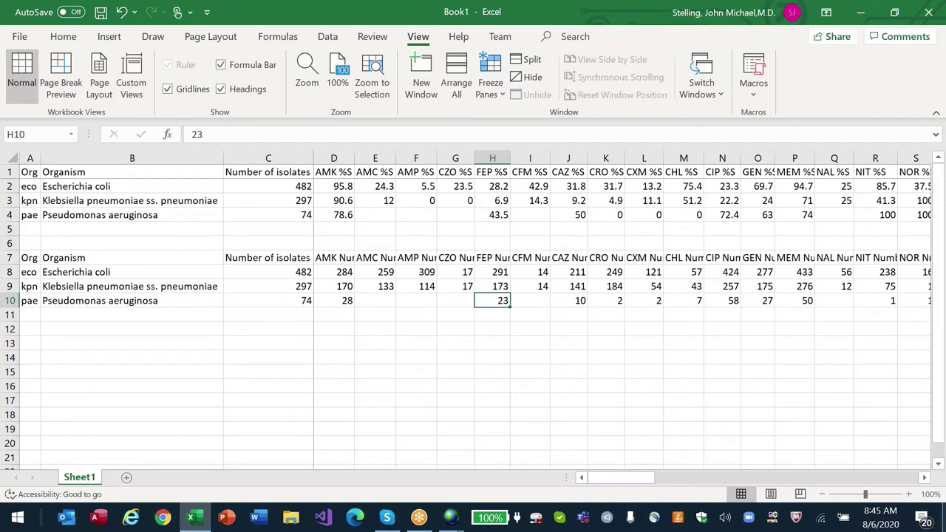
pyautogui.press('Right')
pyautogui.press('Right')
pyautogui.press('Right')
pyautogui.press('Right')
pyautogui.press('Left')
pyautogui.press('Delete')
pyautogui.press('Right')
pyautogui.press('Delete')
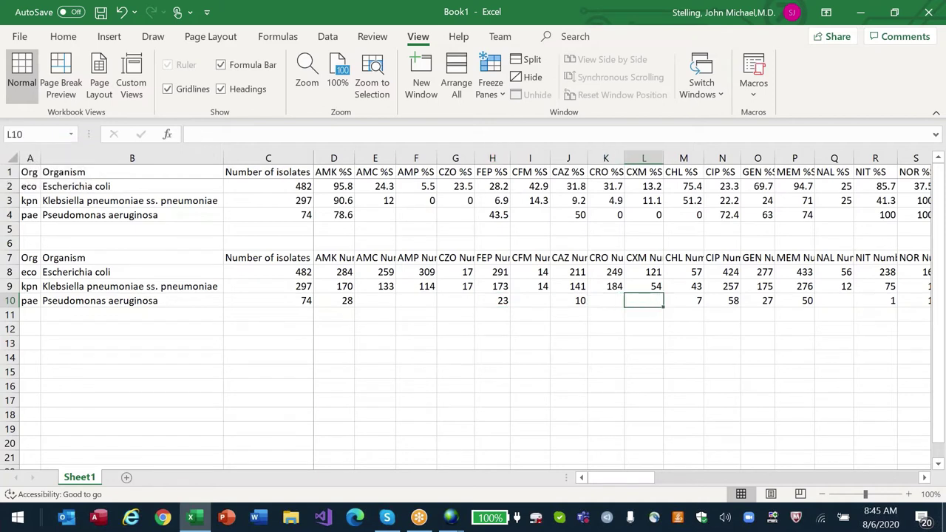
pyautogui.press('Right')
pyautogui.press('Delete')
# Step: Clear the matching CHL, CXM and CRO %S values for Pseudomonas aeruginosa in M4, L4 and K4
pyautogui.press('Up')
pyautogui.press('Up')
pyautogui.press('Up')
pyautogui.press('Up')
pyautogui.press('Up')
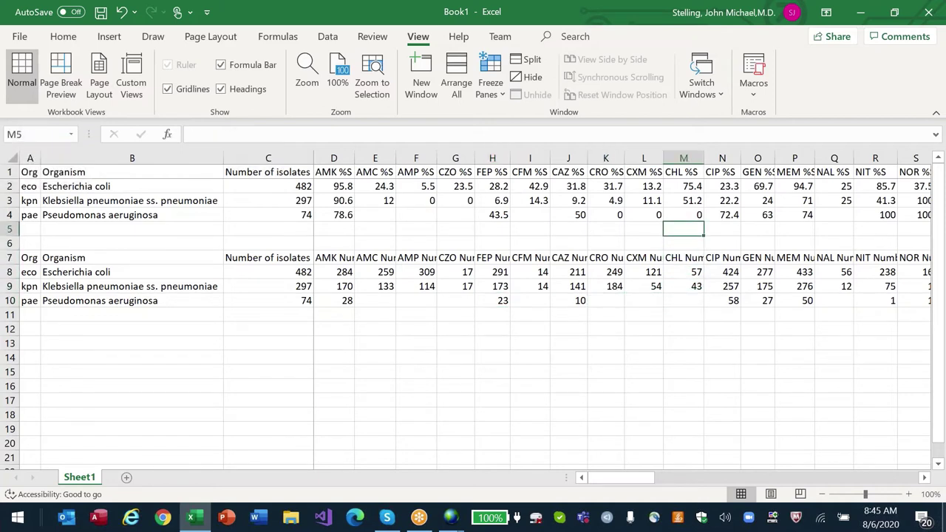
pyautogui.press('Up')
pyautogui.press('Delete')
pyautogui.press('Left')
pyautogui.press('Delete')
pyautogui.press('Left')
pyautogui.press('Delete')
pyautogui.press('Down')
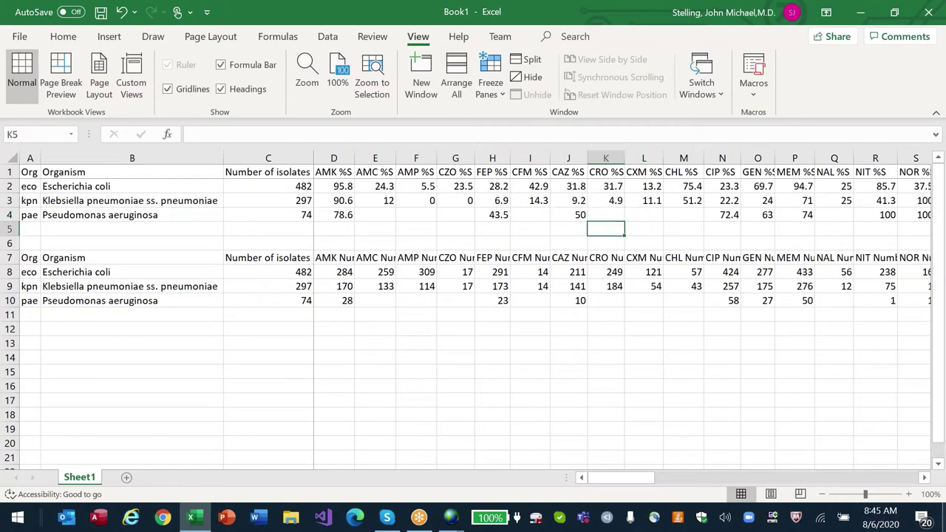
# Step: Remove the NOR %S and NOR Number data in column S, moving the following antibiotics over to close the gap
pyautogui.press('Up')
pyautogui.press('Right')
pyautogui.press('Right')
pyautogui.press('Right')
pyautogui.press('Right')
pyautogui.press('Right')
pyautogui.press('Right')
pyautogui.press('Right')
pyautogui.press('Right')
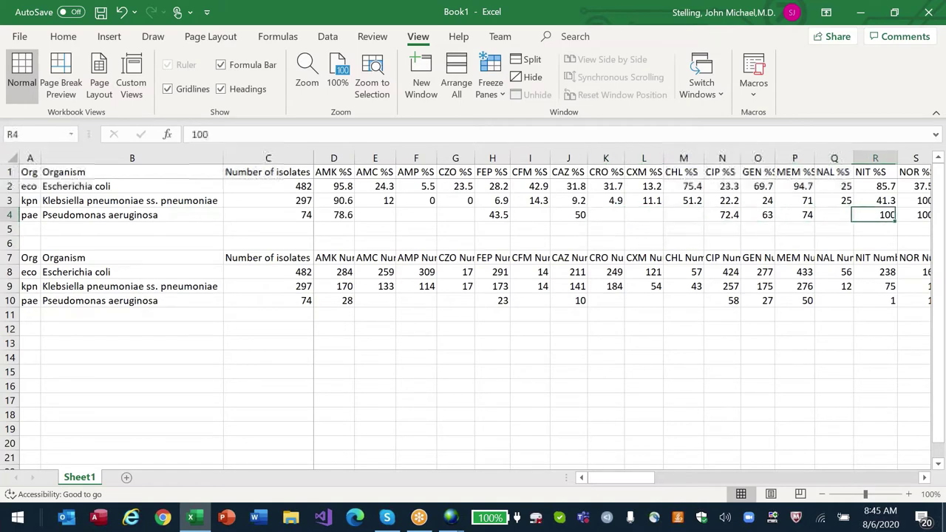
pyautogui.press('Right')
pyautogui.press('Right')
pyautogui.press('Right')
pyautogui.press('Left')
pyautogui.press('Left')
pyautogui.press('Left')
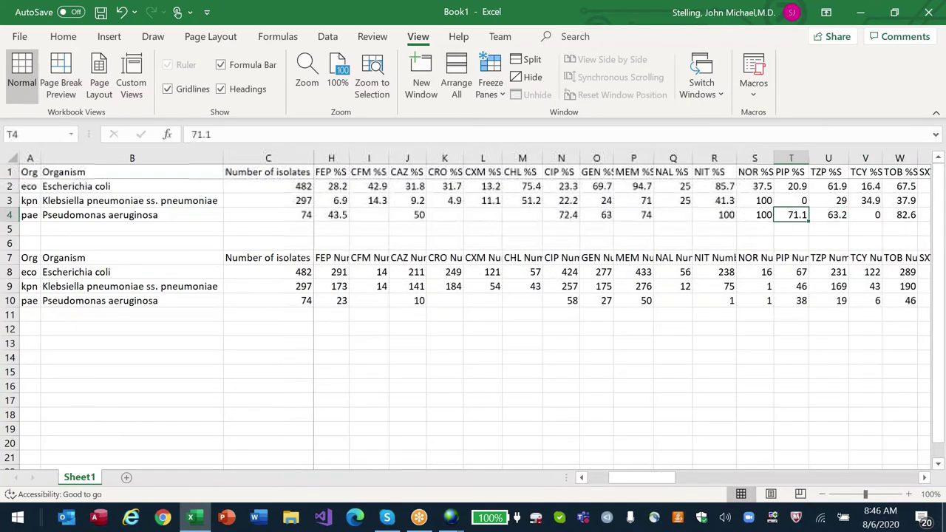
pyautogui.press('Up')
pyautogui.press('Up')
pyautogui.press('Up')
pyautogui.hotkey('shift', 'Down')
pyautogui.hotkey('shift', 'Down')
pyautogui.hotkey('shift', 'Down')
pyautogui.hotkey('shift', 'Down')
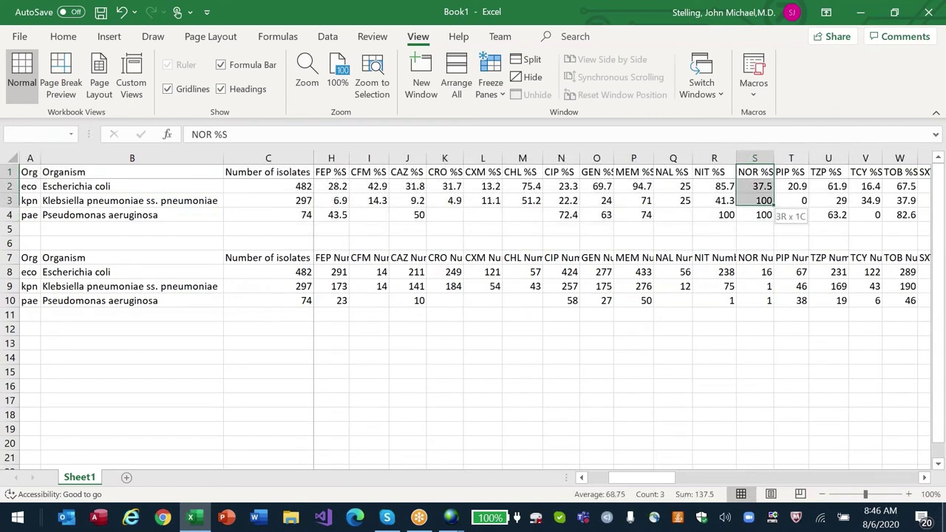
pyautogui.hotkey('shift', 'Down')
pyautogui.hotkey('shift', 'Down')
pyautogui.hotkey('shift', 'Down')
pyautogui.hotkey('shift', 'Down')
pyautogui.hotkey('shift', 'Down')
pyautogui.hotkey('shift', 'Down')
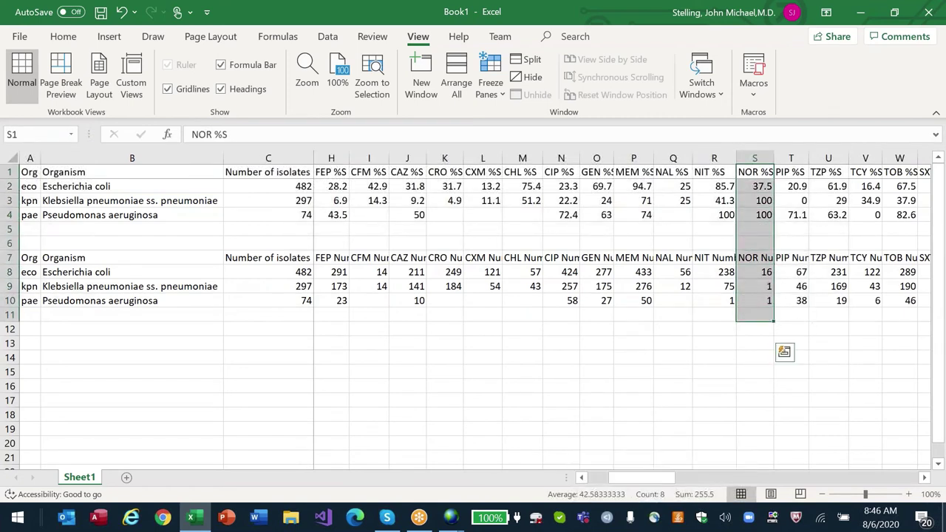
pyautogui.hotkey('alt', 'e')
pyautogui.press('d')
pyautogui.press('Return')
# Step: Delete the entire NAL column Q from both tables
pyautogui.press('Left')
pyautogui.press('Left')
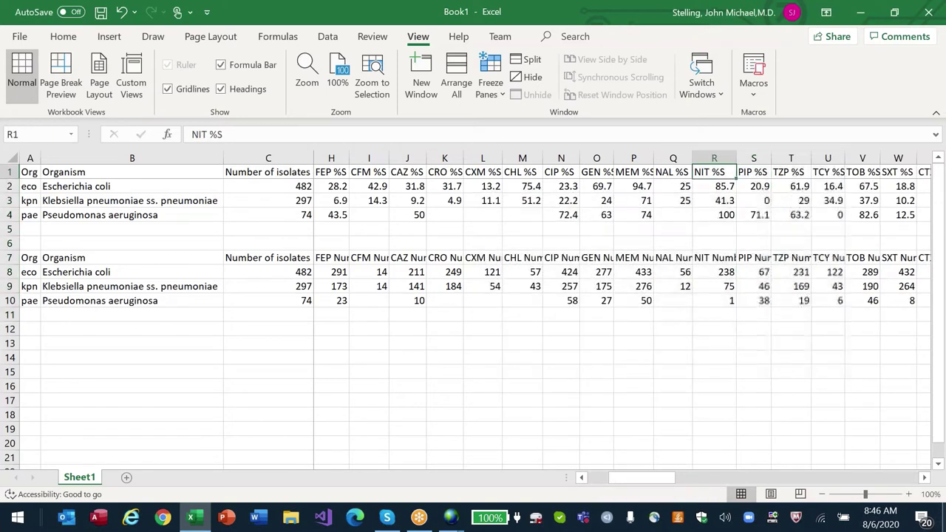
pyautogui.hotkey('alt', 'e')
pyautogui.press('d')
pyautogui.press('c')
pyautogui.press('Return')
# Step: Clear the SXT and CTX Number counts for Pseudomonas aeruginosa in V10 and W10
pyautogui.press('Right')
pyautogui.press('Right')
pyautogui.press('Right')
pyautogui.press('Right')
pyautogui.press('Down')
pyautogui.press('Down')
pyautogui.press('Down')
pyautogui.press('Down')
pyautogui.press('Down')
pyautogui.press('Down')
pyautogui.press('Down')
pyautogui.press('Down')
pyautogui.press('Down')
pyautogui.press('Down')
pyautogui.press('Up')
pyautogui.press('Right')
pyautogui.hotkey('shift', 'Right')
pyautogui.press('Delete')
# Step: Clear the matching SXT %S value for Pseudomonas aeruginosa in V4
pyautogui.press('Up')
pyautogui.press('Up')
pyautogui.press('Up')
pyautogui.press('Up')
pyautogui.press('Up')
pyautogui.press('Up')
pyautogui.press('Delete')
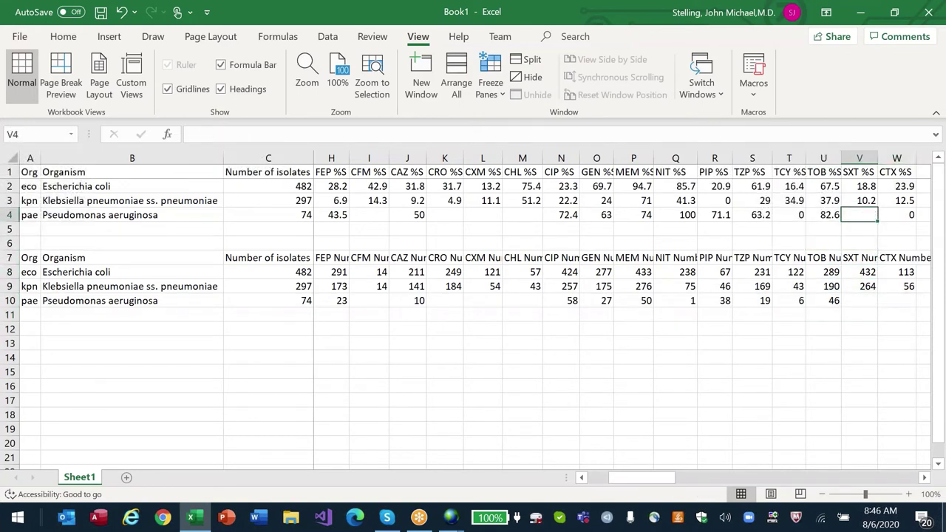
# Step: Clear the Pseudomonas aeruginosa CTX %S value in W4 and its TCY %S and Number values in T4 and T10
pyautogui.press('Right')
pyautogui.press('Delete')
pyautogui.press('Left')
pyautogui.press('Left')
pyautogui.press('Left')
pyautogui.press('Delete')
pyautogui.press('Down')
pyautogui.press('Down')
pyautogui.press('Down')
pyautogui.press('Down')
pyautogui.press('Down')
pyautogui.press('Down')
pyautogui.press('Delete')
# Step: Clear the TZP Number and %S values for Pseudomonas aeruginosa in S10 and S4
pyautogui.press('Left')
pyautogui.press('Up')
pyautogui.press('Up')
pyautogui.press('Up')
pyautogui.press('Up')
pyautogui.press('Up')
pyautogui.press('Up')
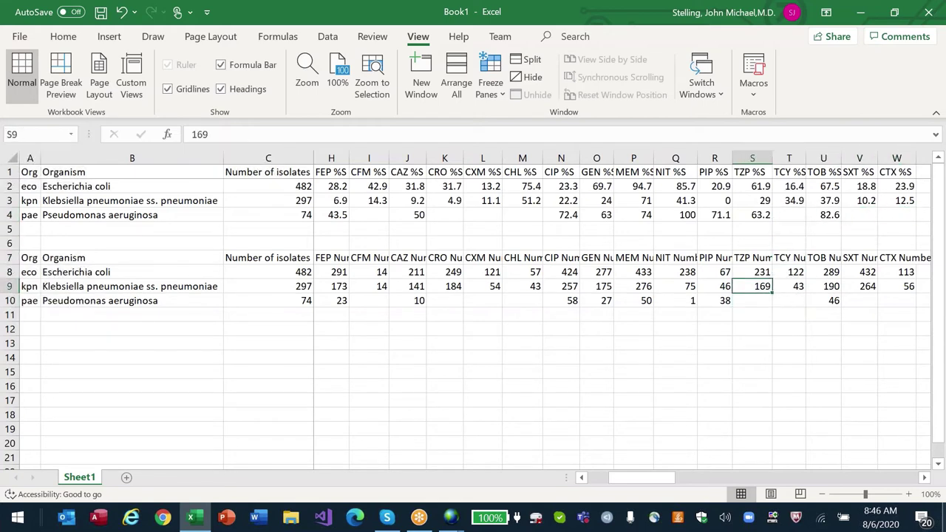
pyautogui.press('Delete')
# Step: Clear the NIT %S and Number values for Pseudomonas aeruginosa in Q4 and Q10
pyautogui.press('Left')
pyautogui.press('Left')
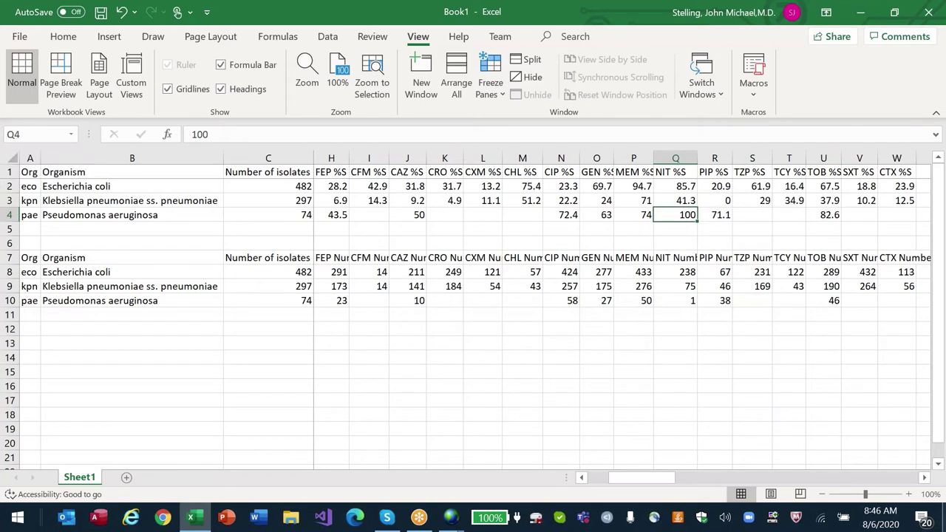
pyautogui.press('Delete')
pyautogui.press('Down')
pyautogui.press('Down')
pyautogui.press('Down')
pyautogui.press('Down')
pyautogui.press('Down')
pyautogui.press('Down')
pyautogui.press('Delete')
# Step: Clear the CAZ Number and %S values for Pseudomonas aeruginosa in J10 and J4
pyautogui.press('Left')
pyautogui.press('Left')
pyautogui.press('Left')
pyautogui.press('Left')
pyautogui.press('Left')
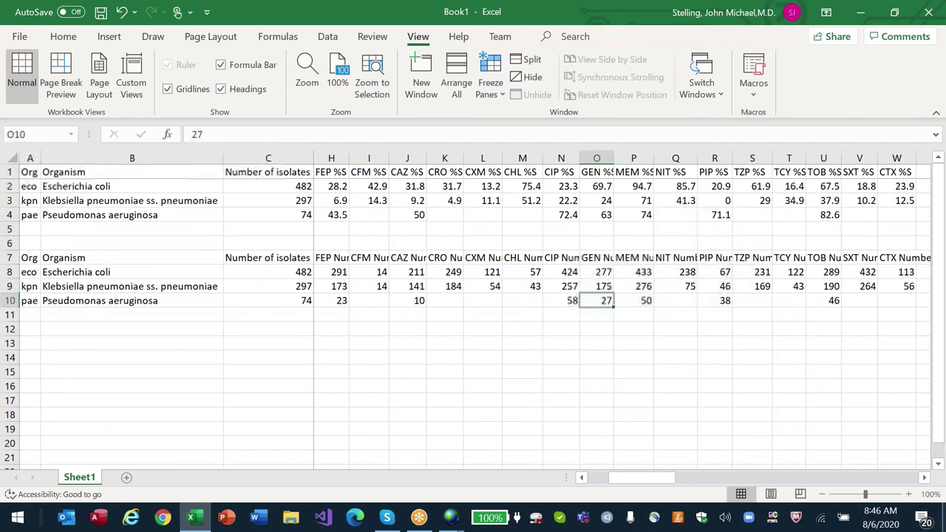
pyautogui.click(408, 300)
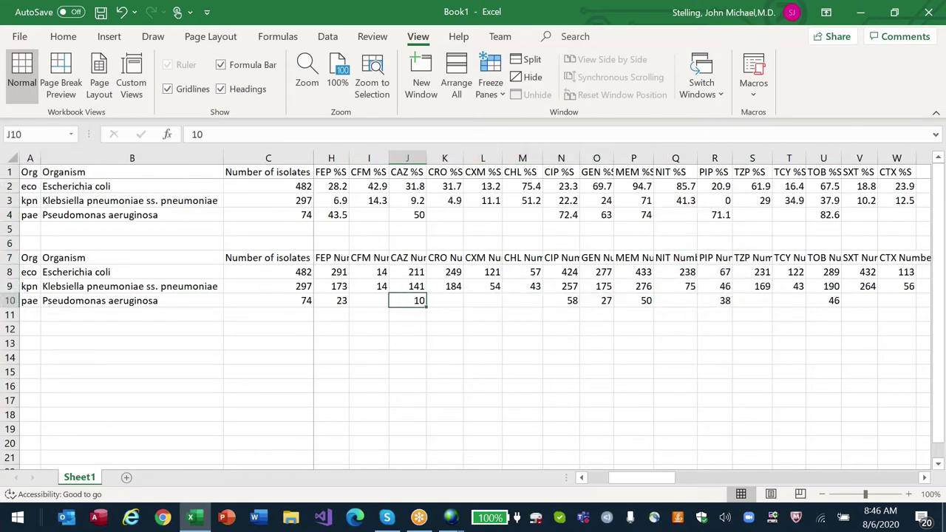
pyautogui.press('Up')
pyautogui.press('Up')
pyautogui.press('Up')
pyautogui.press('Up')
pyautogui.press('Up')
pyautogui.press('Up')
pyautogui.press('Delete')
# Step: Clear the AMK and FEP Number counts for Pseudomonas aeruginosa in D10 and H10
pyautogui.press('Left')
pyautogui.press('Home')
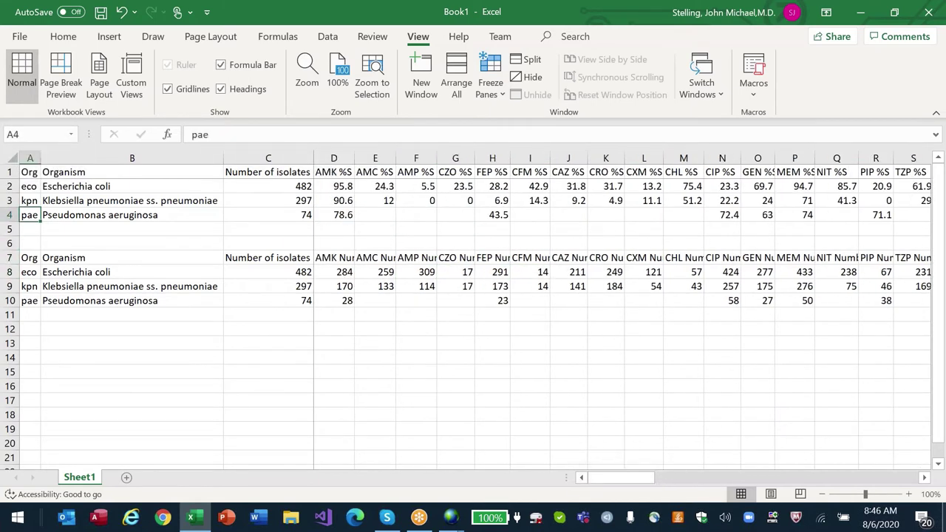
pyautogui.press('Down')
pyautogui.press('Down')
pyautogui.press('Down')
pyautogui.press('Down')
pyautogui.press('Right')
pyautogui.press('Right')
pyautogui.press('Right')
pyautogui.press('Right')
pyautogui.press('Down')
pyautogui.press('Down')
pyautogui.press('Left')
pyautogui.press('Delete')
pyautogui.press('Right')
pyautogui.press('Right')
pyautogui.press('Right')
pyautogui.press('Right')
pyautogui.press('Delete')
# Step: Clear the matching FEP and AMK %S values for Pseudomonas aeruginosa in H4 and D4
pyautogui.press('Up')
pyautogui.press('Up')
pyautogui.press('Up')
pyautogui.press('Up')
pyautogui.press('Up')
pyautogui.press('Up')
pyautogui.press('Delete')
pyautogui.press('Left')
pyautogui.press('Left')
pyautogui.press('Left')
pyautogui.press('Left')
pyautogui.press('Right')
pyautogui.press('Left')
pyautogui.press('Delete')
# Step: Clear the GEN Number and %S values for Pseudomonas aeruginosa in O10 and O4
pyautogui.press('Down')
pyautogui.press('Down')
pyautogui.press('Down')
pyautogui.press('Down')
pyautogui.press('Down')
pyautogui.press('Down')
pyautogui.press('Down')
pyautogui.press('Right')
pyautogui.press('Right')
pyautogui.press('Right')
pyautogui.press('Right')
pyautogui.press('Right')
pyautogui.press('Right')
pyautogui.press('Right')
pyautogui.press('Right')
pyautogui.press('Right')
pyautogui.press('Right')
pyautogui.press('Right')
pyautogui.press('Up')
pyautogui.press('Delete')
pyautogui.press('Up')
pyautogui.press('Up')
pyautogui.press('Up')
pyautogui.press('Up')
pyautogui.press('Up')
pyautogui.press('Up')
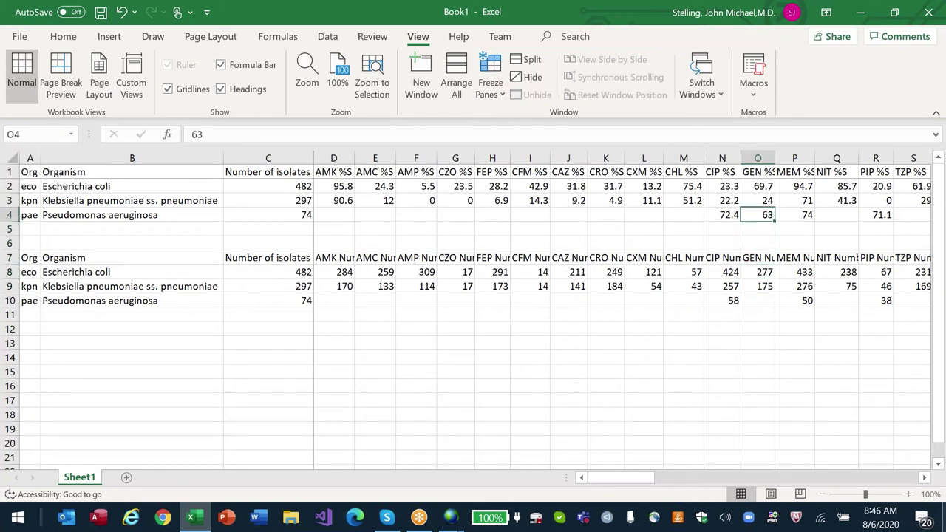
pyautogui.press('Up')
pyautogui.press('Down')
pyautogui.press('Delete')
# Step: Check the remaining Pseudomonas aeruginosa results across the antibiotic columns of both tables
pyautogui.press('Left')
pyautogui.press('Left')
pyautogui.press('Down')
pyautogui.press('Right')
pyautogui.press('Right')
pyautogui.press('Right')
pyautogui.press('Right')
pyautogui.press('Right')
pyautogui.press('Right')
pyautogui.press('Right')
pyautogui.press('Right')
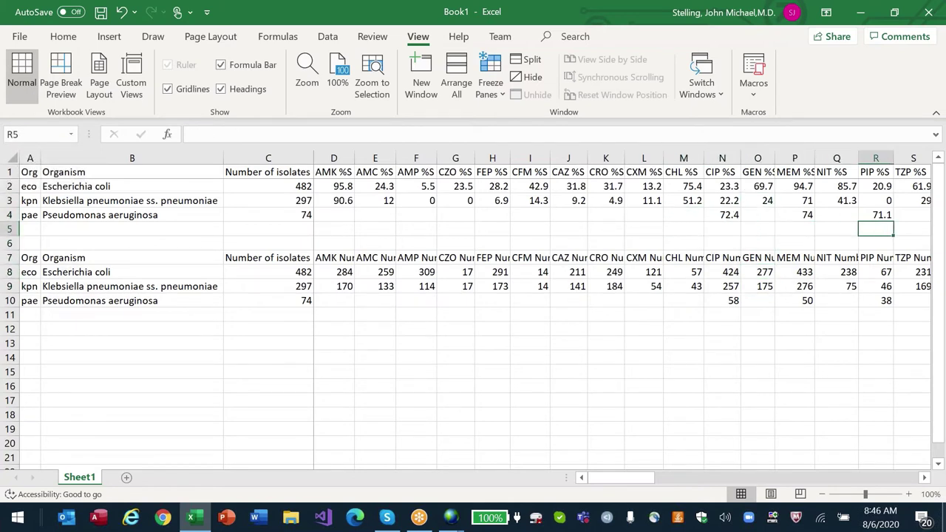
pyautogui.press('Left')
pyautogui.press('Left')
pyautogui.press('Left')
pyautogui.press('Left')
pyautogui.press('Left')
pyautogui.press('Left')
pyautogui.press('Left')
pyautogui.press('Left')
pyautogui.press('Left')
pyautogui.press('Left')
pyautogui.press('Left')
pyautogui.press('Left')
pyautogui.press('Left')
pyautogui.press('Left')
pyautogui.press('Left')
pyautogui.press('Left')
pyautogui.press('Left')
pyautogui.press('Left')
pyautogui.press('Left')
pyautogui.press('Left')
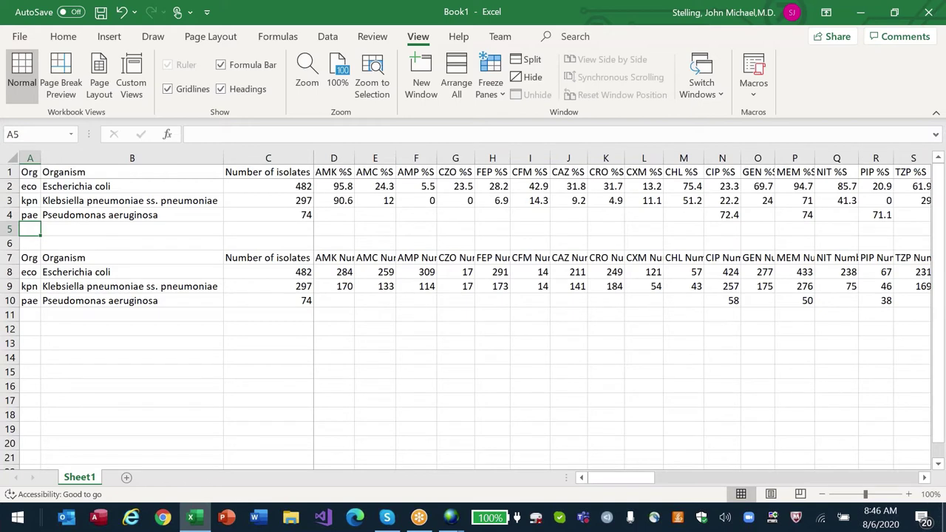
# Step: Review the antibiotic headings of the %S table in row 1, from AMK in column D to CXM in column L
pyautogui.press('Up')
pyautogui.press('Right')
pyautogui.press('Right')
pyautogui.press('Right')
pyautogui.press('Up')
pyautogui.press('Up')
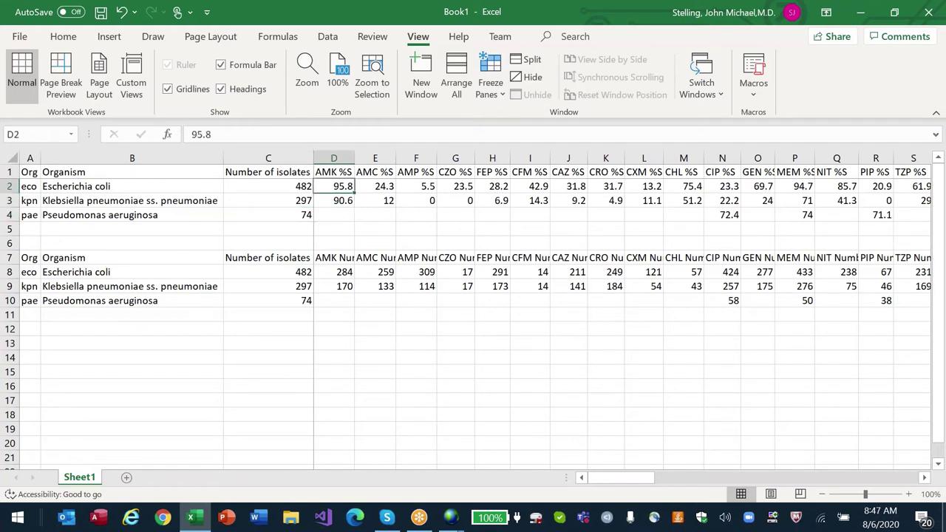
pyautogui.press('Up')
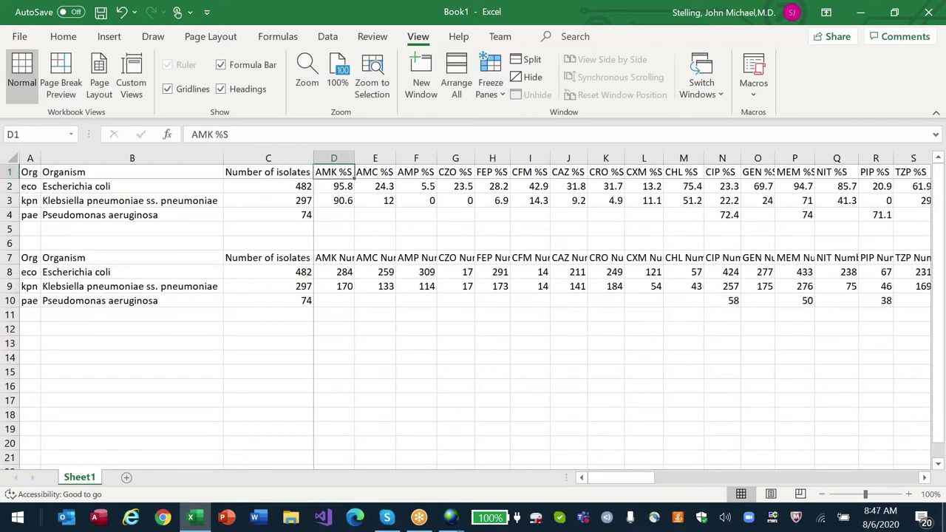
pyautogui.press('Right')
pyautogui.press('Right')
pyautogui.press('Right')
pyautogui.press('Right')
pyautogui.press('Right')
pyautogui.press('Right')
pyautogui.press('Right')
pyautogui.press('Right')
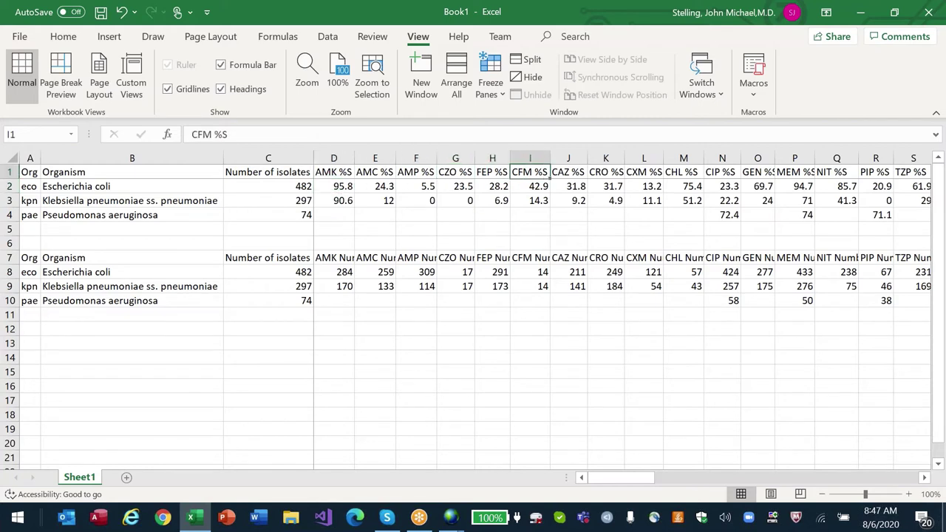
pyautogui.press('Right')
pyautogui.press('Left')
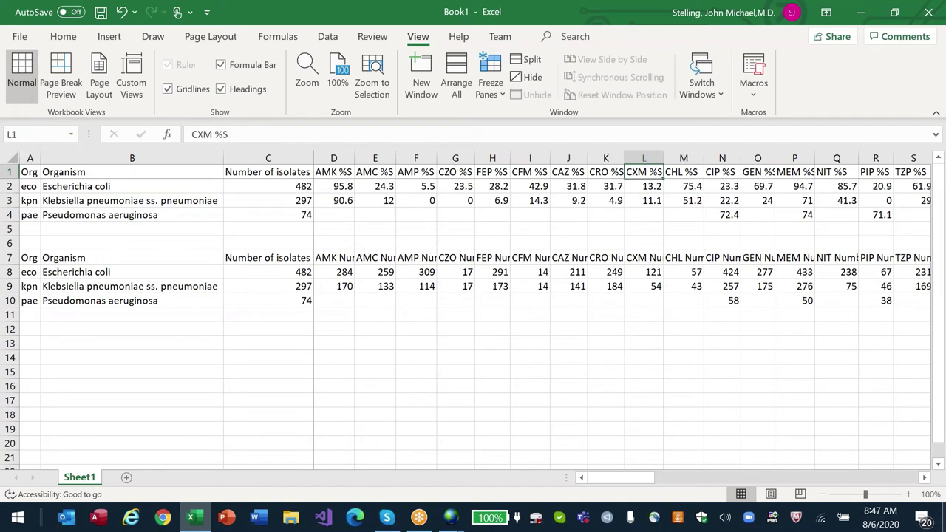
# Step: Delete the CXM and CHL columns L and M from both tables
pyautogui.hotkey('shift', 'Right')
pyautogui.hotkey('alt', 'e')
pyautogui.press('d')
pyautogui.press('Return')
# Step: Examine the PIP %S and Number values in column P against the neighbouring TZP column Q
pyautogui.press('Right')
pyautogui.press('Right')
pyautogui.press('Right')
pyautogui.press('Right')
pyautogui.press('Right')
pyautogui.press('Right')
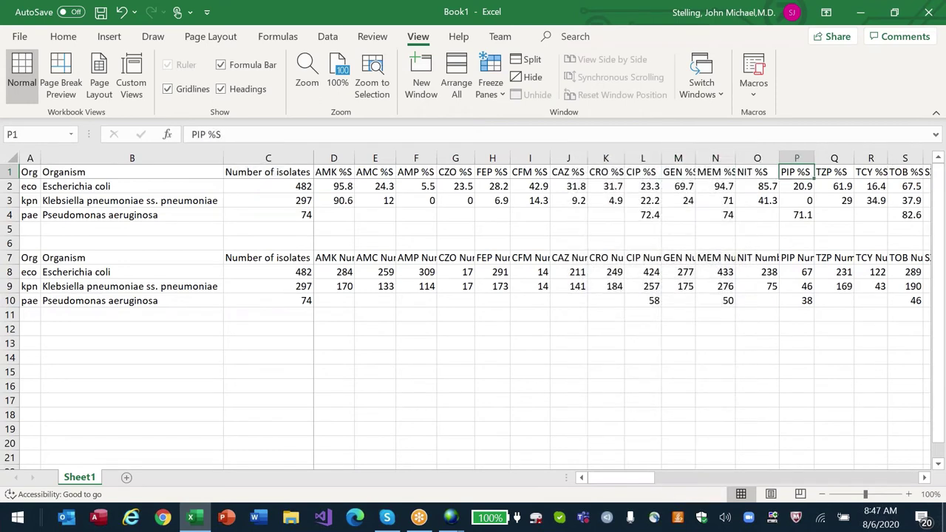
pyautogui.press('Left')
pyautogui.press('Left')
pyautogui.hotkey('shift', 'Down')
pyautogui.hotkey('shift', 'Down')
pyautogui.hotkey('shift', 'Down')
pyautogui.hotkey('shift', 'Down')
pyautogui.hotkey('shift', 'Down')
pyautogui.hotkey('shift', 'Down')
pyautogui.hotkey('shift', 'Down')
pyautogui.hotkey('shift', 'Down')
pyautogui.hotkey('shift', 'Down')
pyautogui.hotkey('shift', 'Down')
pyautogui.hotkey('shift', 'Down')
pyautogui.hotkey('shift', 'Down')
pyautogui.hotkey('shift', 'Down')
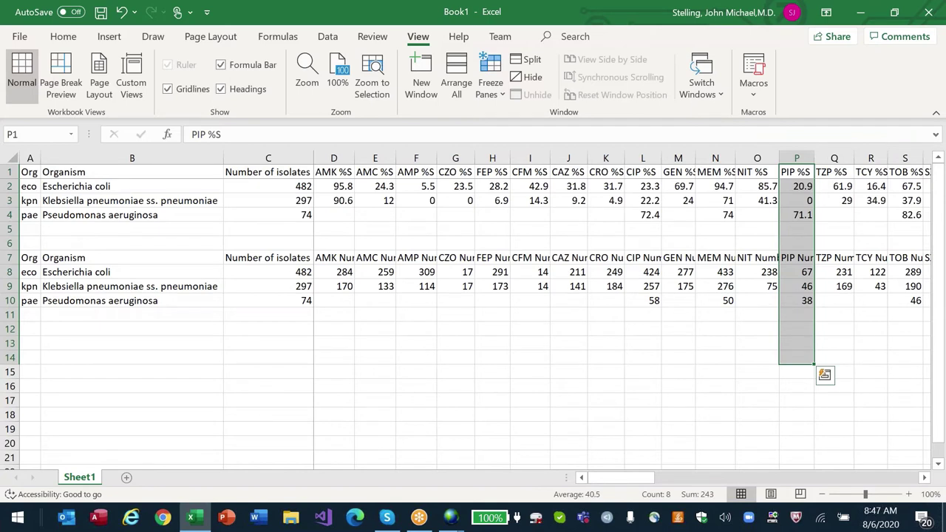
pyautogui.hotkey('shift', 'Up')
pyautogui.hotkey('shift', 'Up')
pyautogui.hotkey('shift', 'Up')
pyautogui.hotkey('shift', 'Up')
pyautogui.hotkey('shift', 'Up')
pyautogui.hotkey('shift', 'Up')
pyautogui.hotkey('shift', 'Up')
pyautogui.hotkey('shift', 'Up')
pyautogui.hotkey('shift', 'Up')
pyautogui.hotkey('shift', 'Up')
pyautogui.hotkey('shift', 'Up')
pyautogui.hotkey('shift', 'Up')
pyautogui.hotkey('shift', 'Up')
pyautogui.press('Right')
pyautogui.hotkey('shift', 'Down')
pyautogui.hotkey('shift', 'Down')
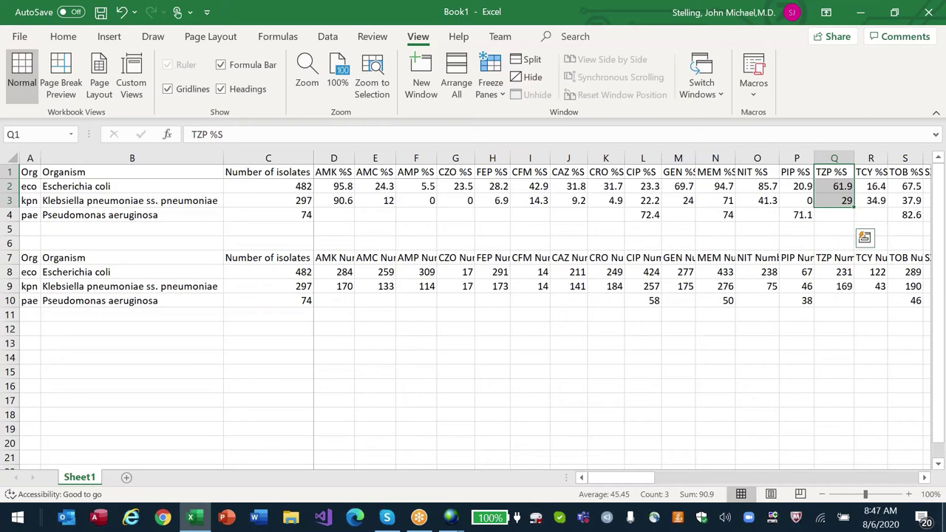
# Step: Delete the entire PIP column P from both tables
pyautogui.press('Left')
pyautogui.hotkey('ctrl', '-')
pyautogui.press('c')
pyautogui.press('Return')
# Step: Review the remaining antibiotic headings in row 1 from TZP out to CTX in column T and back to CIP
pyautogui.press('Right')
pyautogui.press('Right')
pyautogui.press('Right')
pyautogui.press('Right')
pyautogui.press('Right')
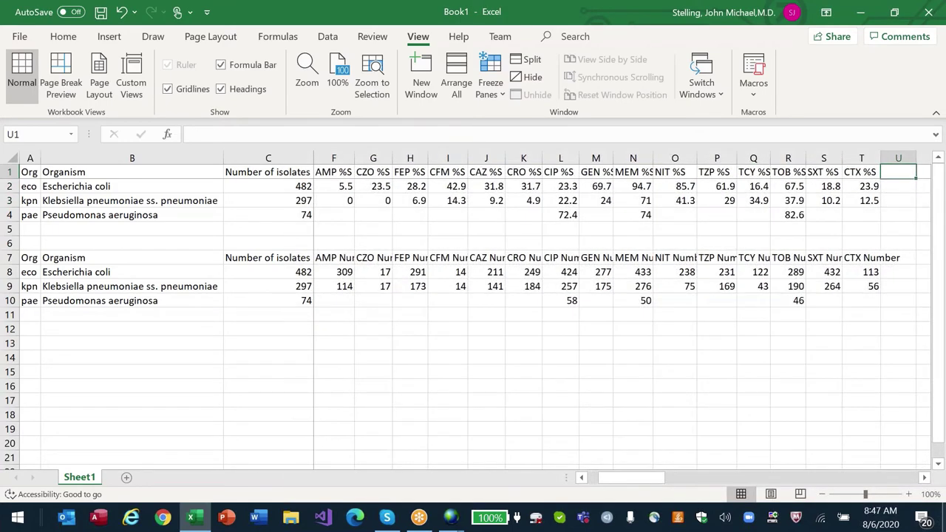
pyautogui.press('Left')
pyautogui.press('Left')
pyautogui.press('Left')
pyautogui.press('Left')
pyautogui.press('Left')
pyautogui.press('Left')
pyautogui.press('Left')
pyautogui.press('Left')
pyautogui.press('Left')
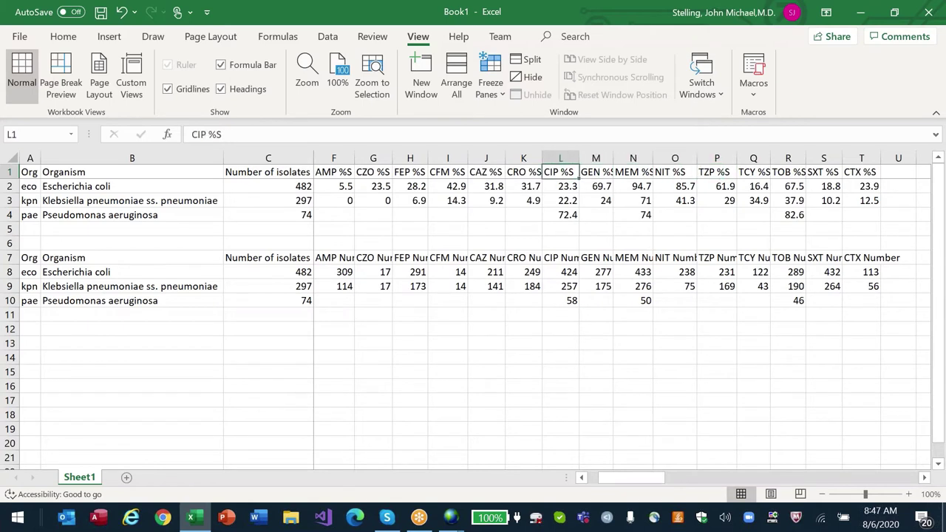
# Step: Check the CRO results in column K and the CTX results in column T across both tables
pyautogui.press('Left')
pyautogui.hotkey('shift', 'Down')
pyautogui.hotkey('shift', 'Down')
pyautogui.hotkey('shift', 'Down')
pyautogui.hotkey('shift', 'Down')
pyautogui.hotkey('shift', 'Down')
pyautogui.hotkey('shift', 'Down')
pyautogui.hotkey('shift', 'Down')
pyautogui.hotkey('shift', 'Down')
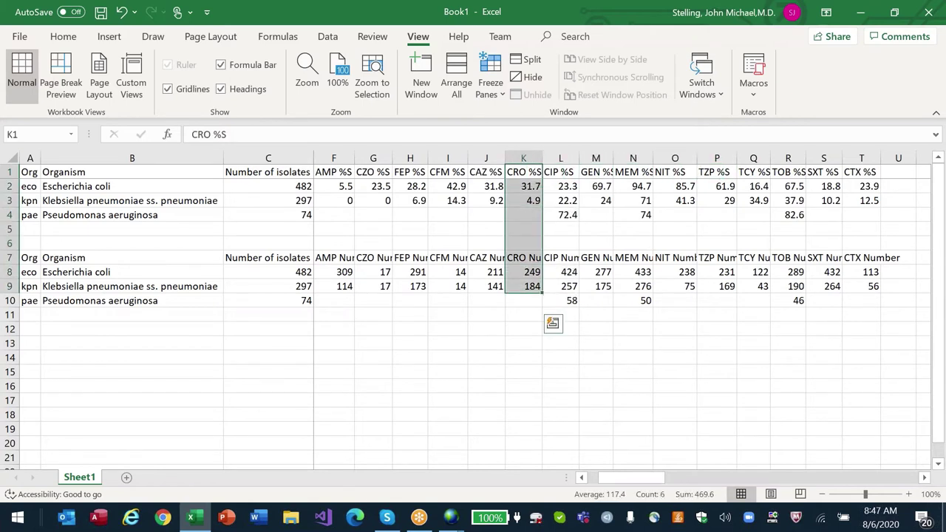
pyautogui.hotkey('ctrl', 'Right')
pyautogui.hotkey('shift', 'Down')
pyautogui.hotkey('shift', 'Down')
pyautogui.hotkey('shift', 'Down')
pyautogui.hotkey('shift', 'Down')
pyautogui.hotkey('shift', 'Down')
pyautogui.hotkey('shift', 'Down')
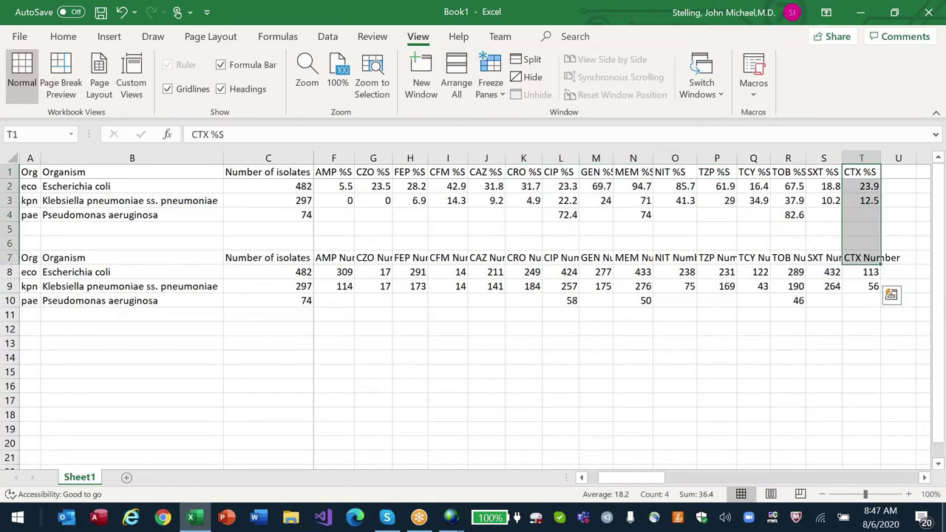
# Step: Hide columns L through S, from CIP to SXT, so that CRO and CTX stand side by side
pyautogui.press('Down')
pyautogui.press('Down')
pyautogui.press('Down')
pyautogui.press('Down')
pyautogui.press('Left')
pyautogui.press('Left')
pyautogui.press('Left')
pyautogui.press('Left')
pyautogui.press('Left')
pyautogui.press('Left')
pyautogui.press('Left')
pyautogui.press('Up')
pyautogui.press('Up')
pyautogui.press('Up')
pyautogui.press('Up')
pyautogui.press('Left')
pyautogui.press('Left')
pyautogui.press('Right')
pyautogui.hotkey('ctrl', 'shift', 'Right')
pyautogui.hotkey('shift', 'Left')
pyautogui.hotkey('alt', 'o')
pyautogui.press('c')
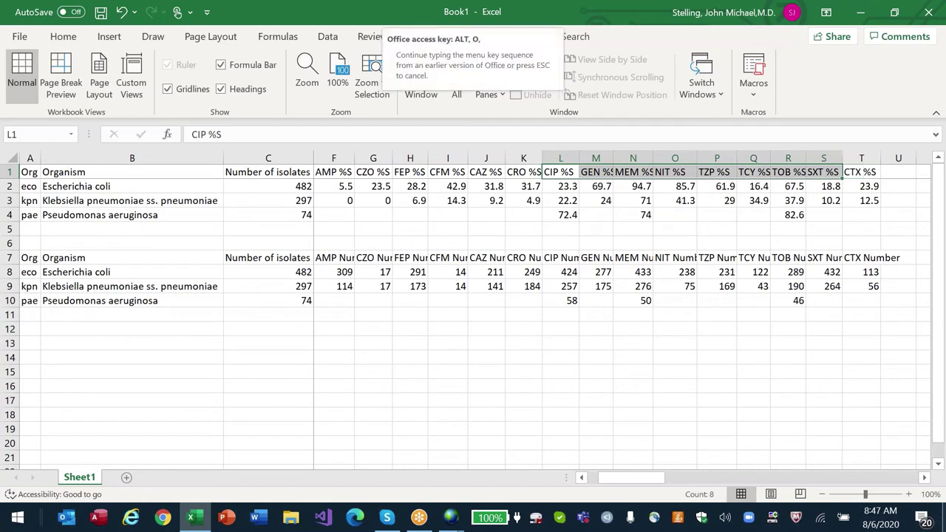
pyautogui.press('h')
# Step: Compare the adjacent CRO and CTX columns for tested numbers and %S values of Escherichia coli and Klebsiella pneumoniae
pyautogui.press('Left')
pyautogui.press('Down')
pyautogui.press('Down')
pyautogui.press('Down')
pyautogui.press('Down')
pyautogui.press('Down')
pyautogui.press('Down')
pyautogui.press('Down')
pyautogui.press('Down')
pyautogui.press('Up')
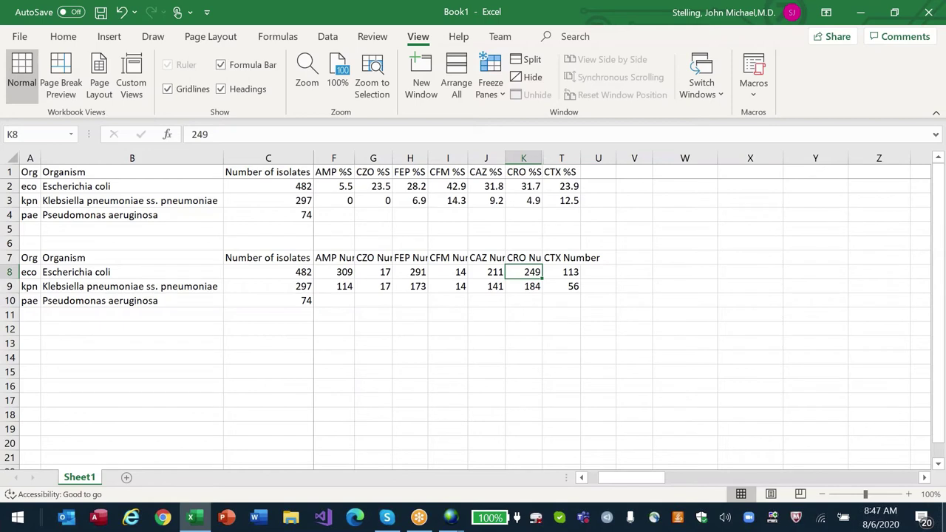
pyautogui.press('Up')
pyautogui.click(561, 272)
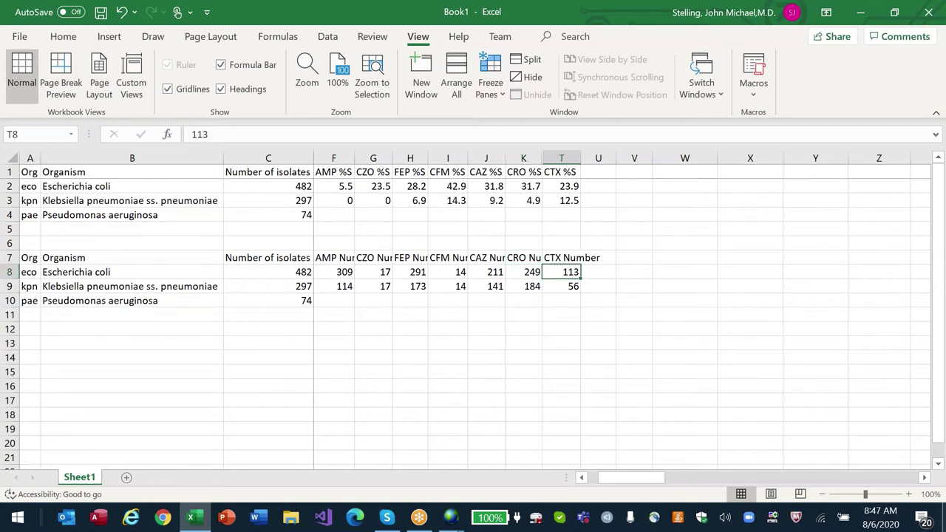
pyautogui.press('Left')
pyautogui.press('Right')
pyautogui.press('Up')
pyautogui.click(562, 172)
pyautogui.press('Down')
pyautogui.press('Left')
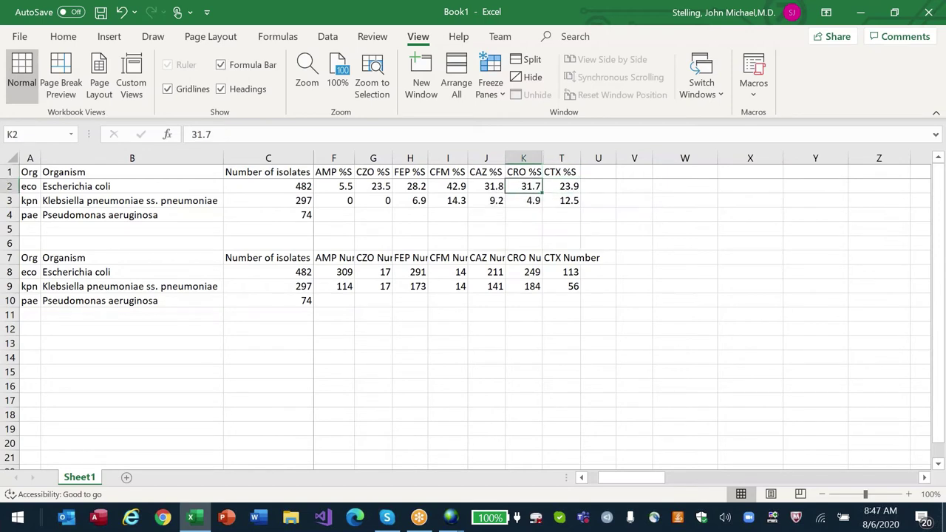
pyautogui.press('Down')
pyautogui.press('Right')
pyautogui.press('Up')
pyautogui.press('Left')
pyautogui.press('Right')
pyautogui.press('Up')
pyautogui.press('Down')
pyautogui.press('Down')
pyautogui.press('Down')
pyautogui.press('Down')
pyautogui.press('Down')
pyautogui.press('Down')
pyautogui.press('Down')
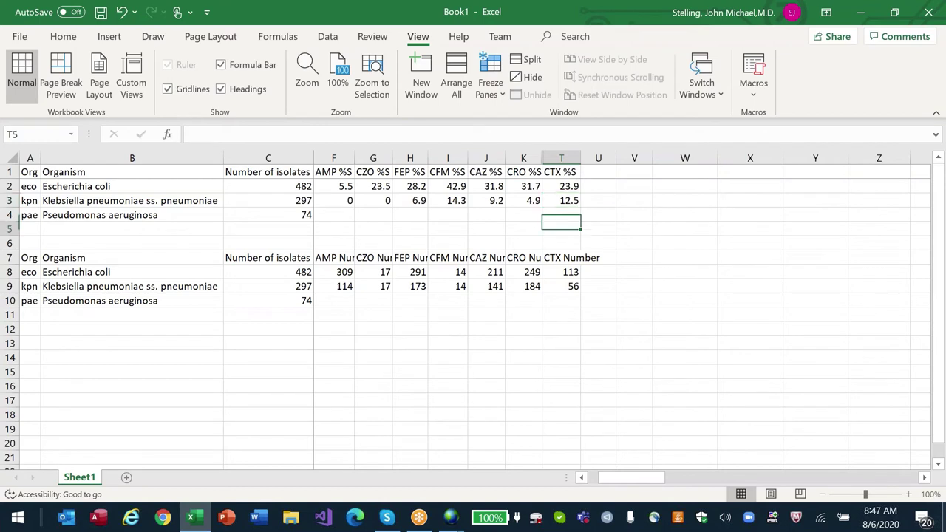
# Step: Delete the entire CTX column T from both tables
pyautogui.press('Up')
pyautogui.press('Up')
pyautogui.press('Up')
pyautogui.press('Up')
pyautogui.press('Up')
pyautogui.press('Up')
pyautogui.press('Up')
pyautogui.hotkey('alt', 'e')
pyautogui.press('d')
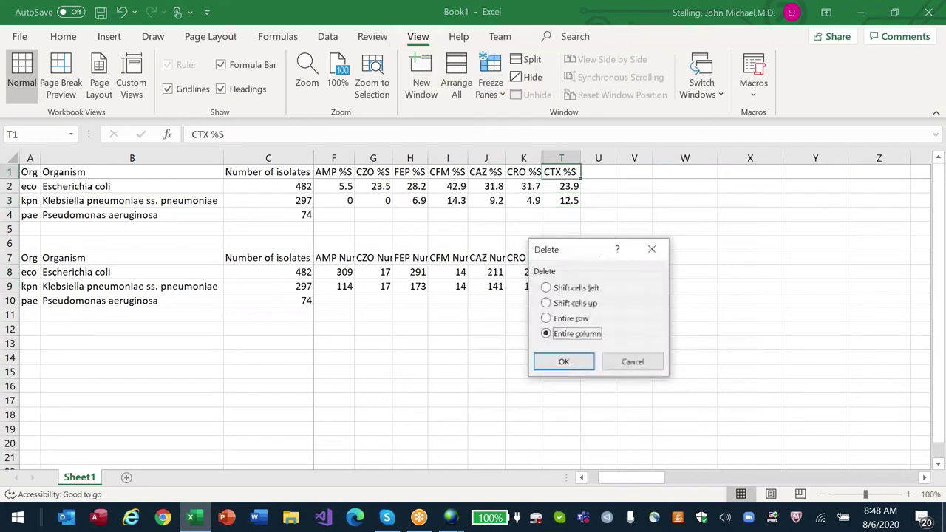
pyautogui.press('c')
pyautogui.press('Return')
# Step: Try to unhide columns with the range from Organism in B1 to AMK %S in D1 selected
pyautogui.press('Home')
pyautogui.press('Right')
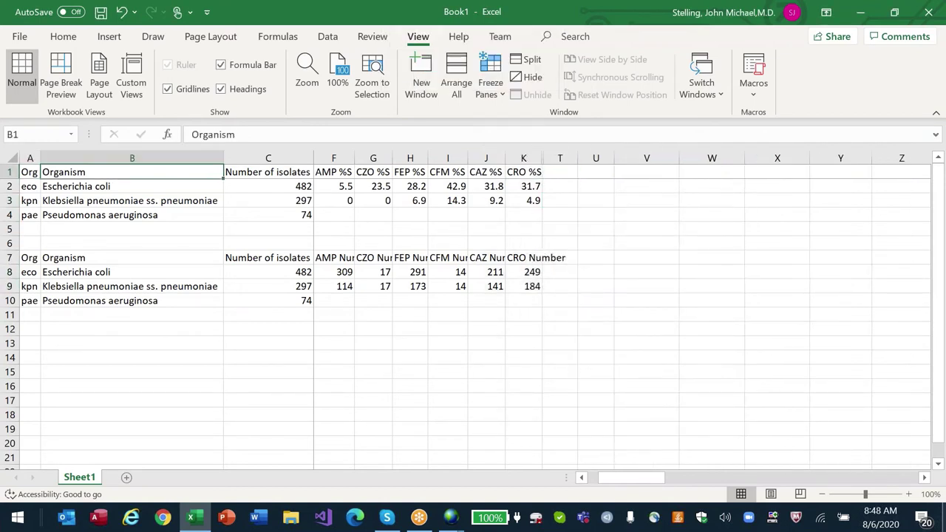
pyautogui.hotkey('shift', 'Right')
pyautogui.hotkey('shift', 'Right')
pyautogui.hotkey('alt', 'o')
pyautogui.press('c')
pyautogui.press('u')
pyautogui.press('Right')
pyautogui.press('Right')
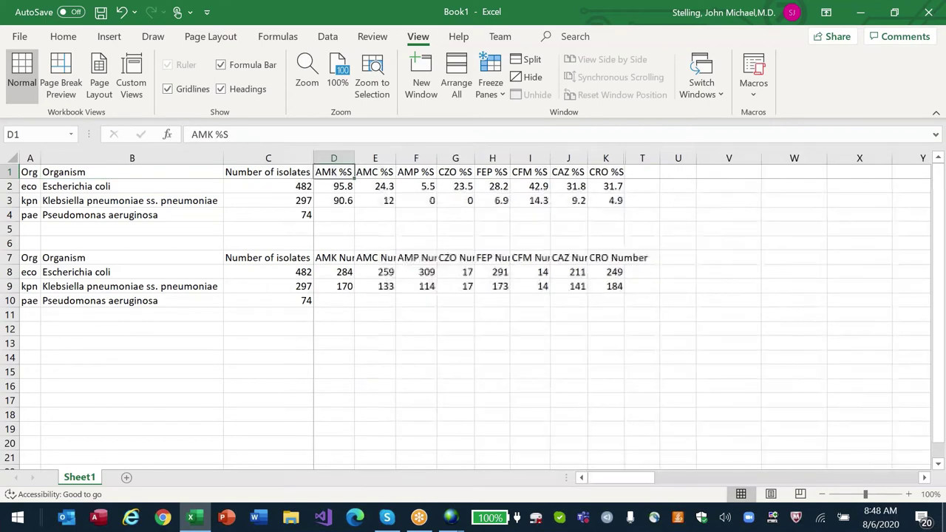
# Step: Look over the visible antibiotic headings of the %S table from AMK in D1 to CRO in K1
pyautogui.hotkey('ctrl', 'shift', 'Right')
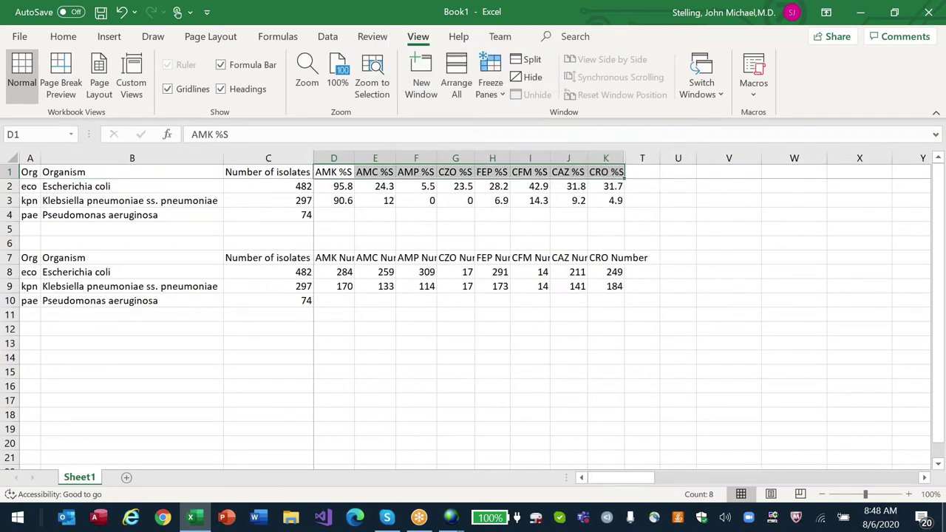
pyautogui.press('Right')
pyautogui.press('Left')
pyautogui.hotkey('ctrl', 'shift', 'Right')
pyautogui.press('Right')
pyautogui.press('Right')
pyautogui.press('Right')
pyautogui.press('Right')
pyautogui.press('Right')
pyautogui.press('Right')
pyautogui.press('Right')
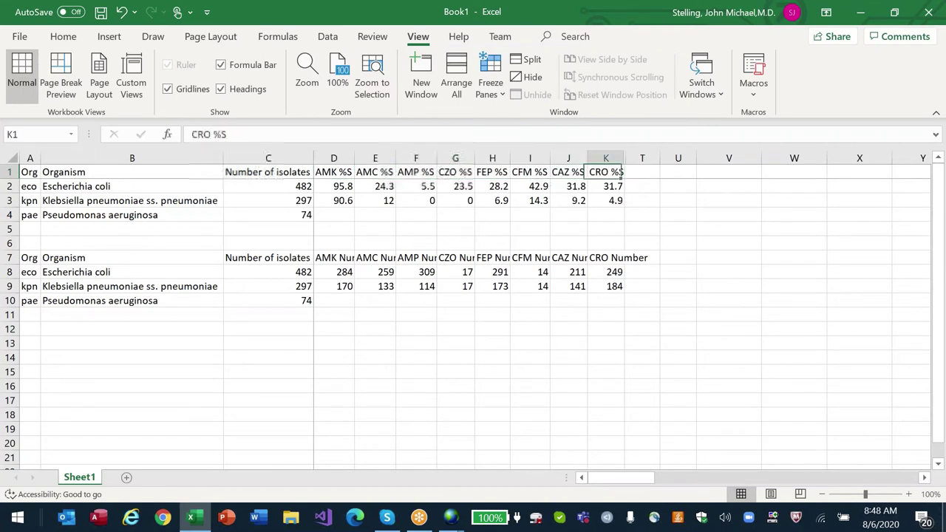
# Step: Unhide the antibiotic columns hidden between CRO in column K and column T
pyautogui.hotkey('shift', 'Right')
pyautogui.hotkey('alt', 'o')
pyautogui.press('c')
pyautogui.press('u')
pyautogui.press('Right')
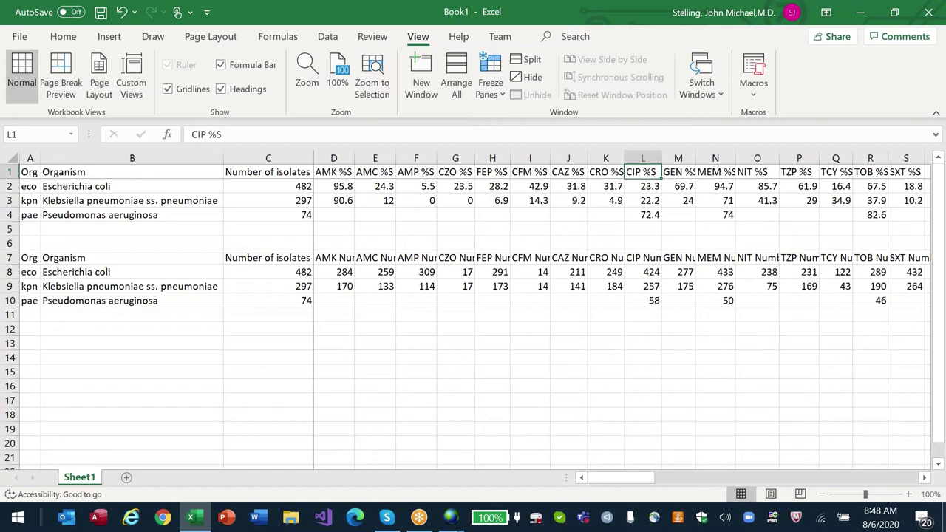
# Step: Look over the full set of antibiotic headings in the %S table, from AMK in D1 to SXT in S1
pyautogui.press('Left')
pyautogui.press('Left')
pyautogui.press('Left')
pyautogui.press('Left')
pyautogui.press('Left')
pyautogui.press('Left')
pyautogui.press('Left')
pyautogui.press('Left')
pyautogui.hotkey('ctrl', 'shift', 'Right')
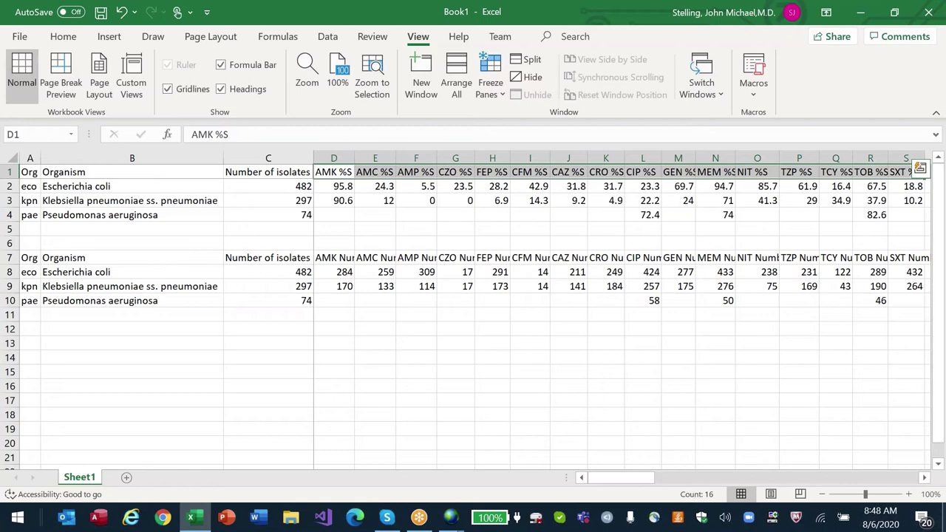
# Step: Switch to WHONET, leave the old results, and open the antibiotic selection for the summary analysis in place of all antibiotics
pyautogui.hotkey('alt', 'Tab')
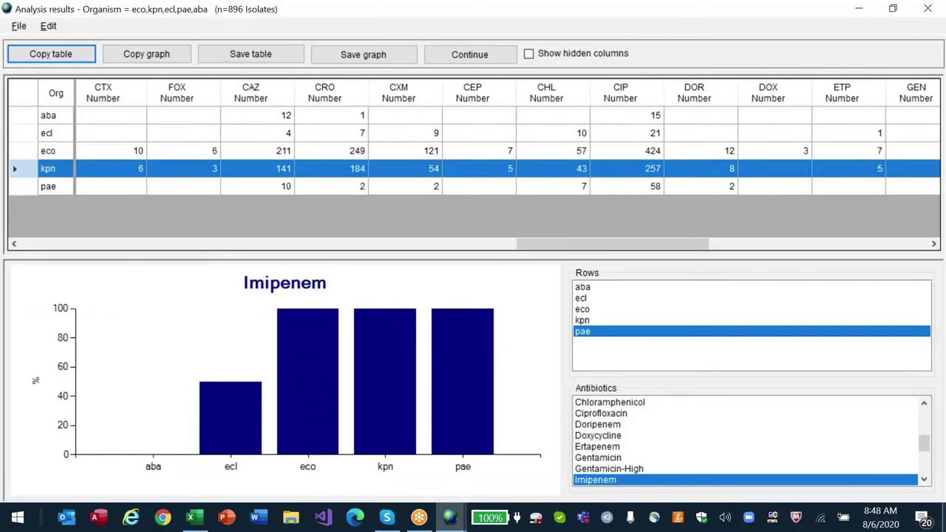
pyautogui.hotkey('alt', 'F4')
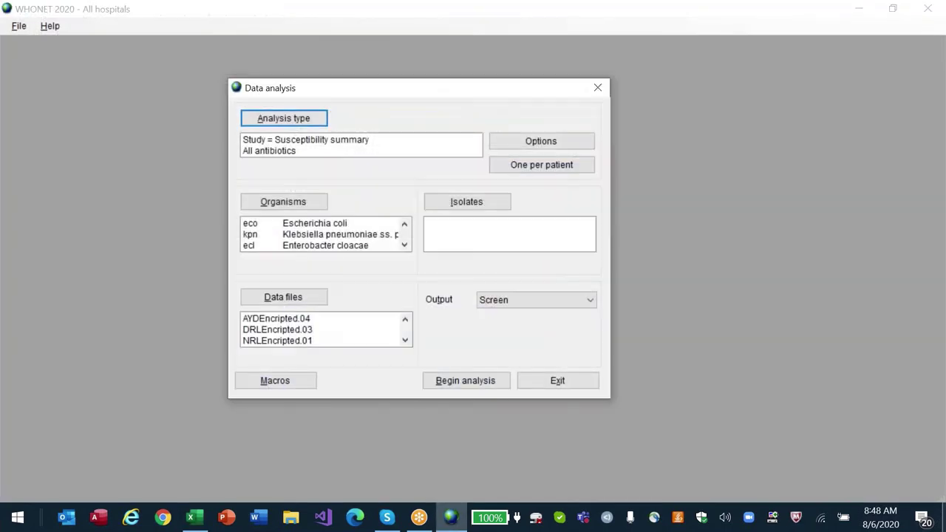
pyautogui.click(288, 120)
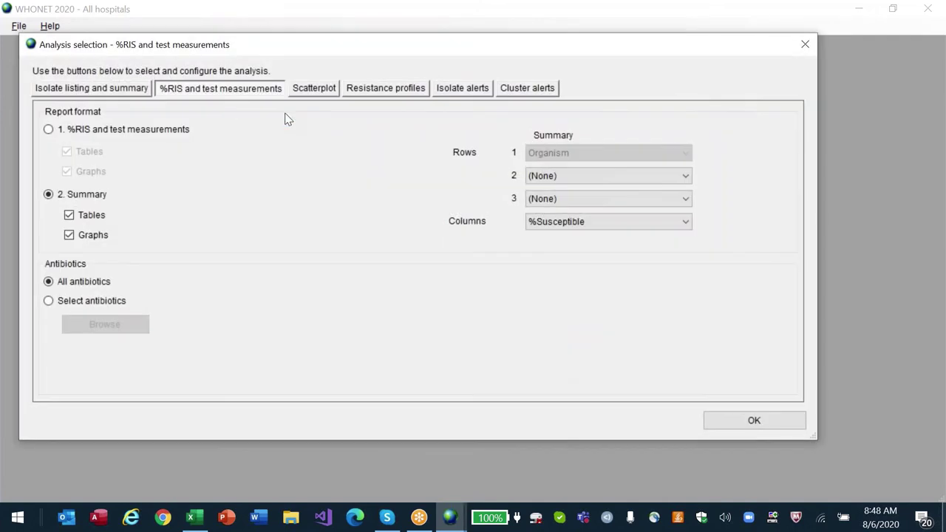
pyautogui.click(72, 302)
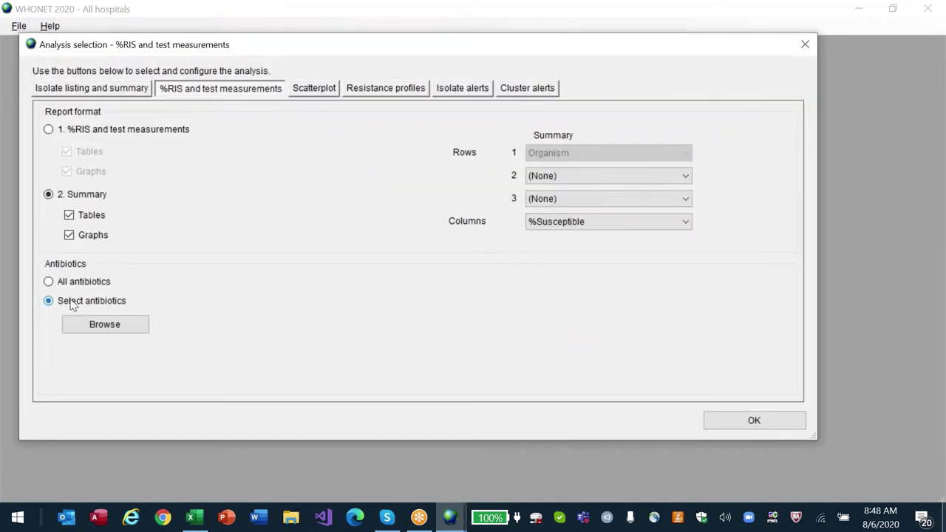
pyautogui.click(104, 325)
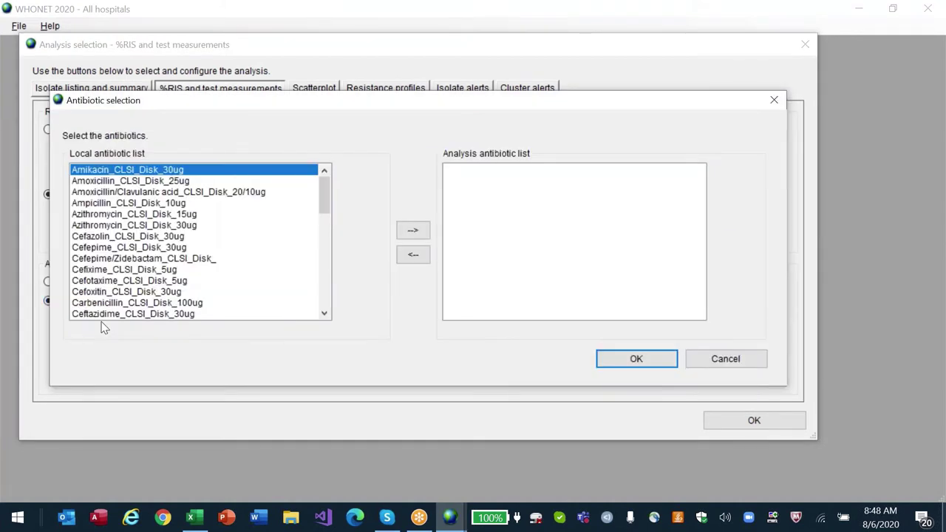
# Step: Add the CLSI disks Amikacin 30ug, Ampicillin 10ug and Ceftriaxone 30ug to the analysis antibiotic list
pyautogui.click(414, 229)
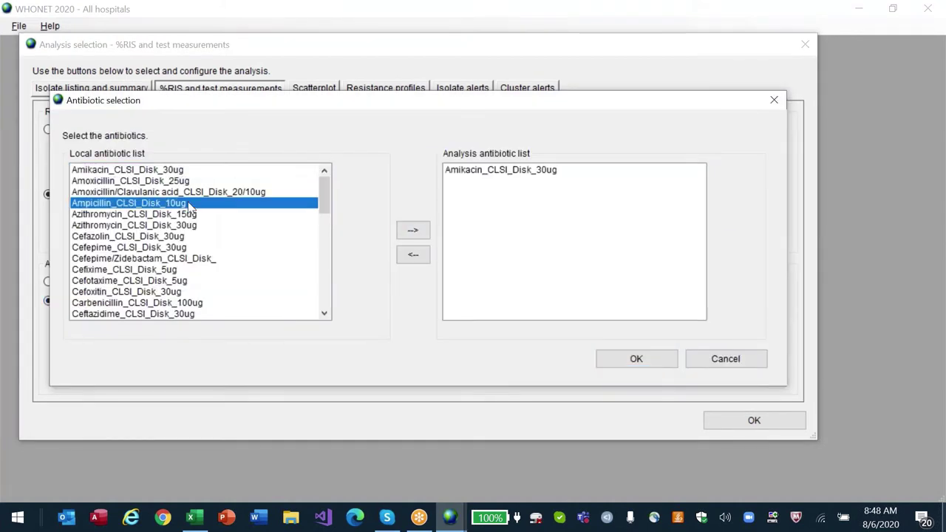
pyautogui.click(414, 231)
pyautogui.click(129, 281)
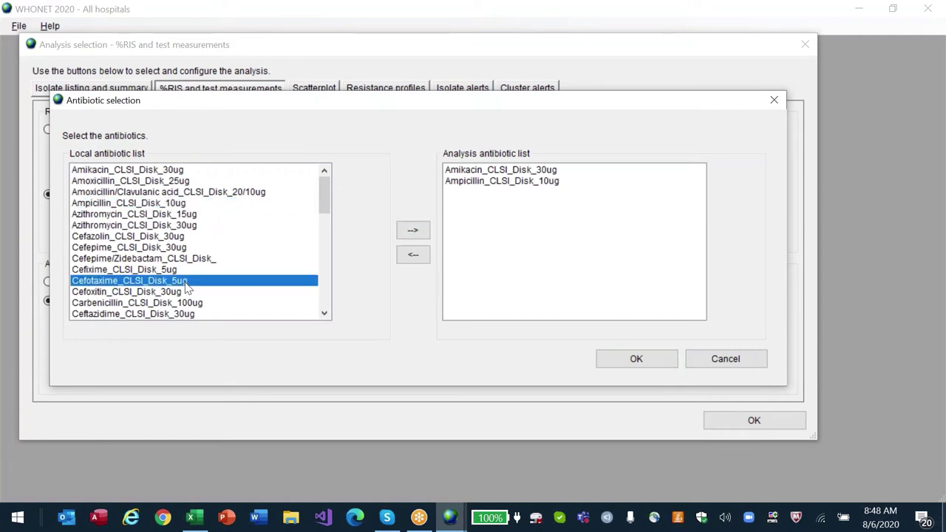
pyautogui.click(195, 302)
pyautogui.click(197, 314)
pyautogui.scroll(-2, 196, 302)
pyautogui.click(198, 305)
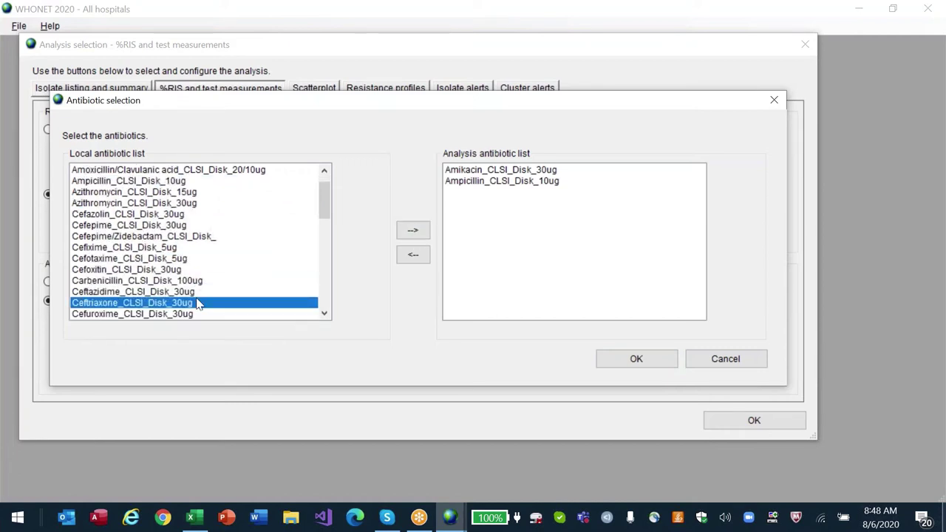
pyautogui.click(414, 231)
# Step: Add the CLSI disks Meropenem 10ug and Gentamicin 10ug to the analysis antibiotic list
pyautogui.press('m')
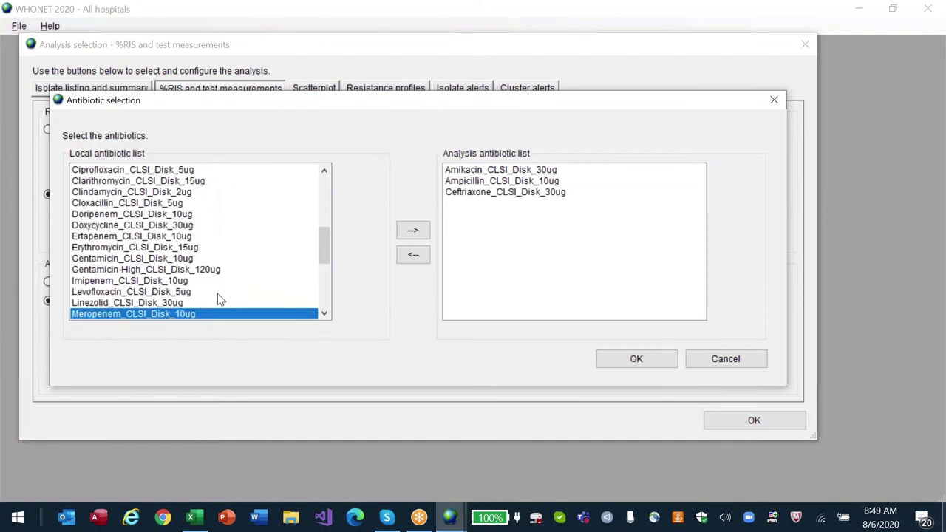
pyautogui.click(414, 231)
pyautogui.click(215, 271)
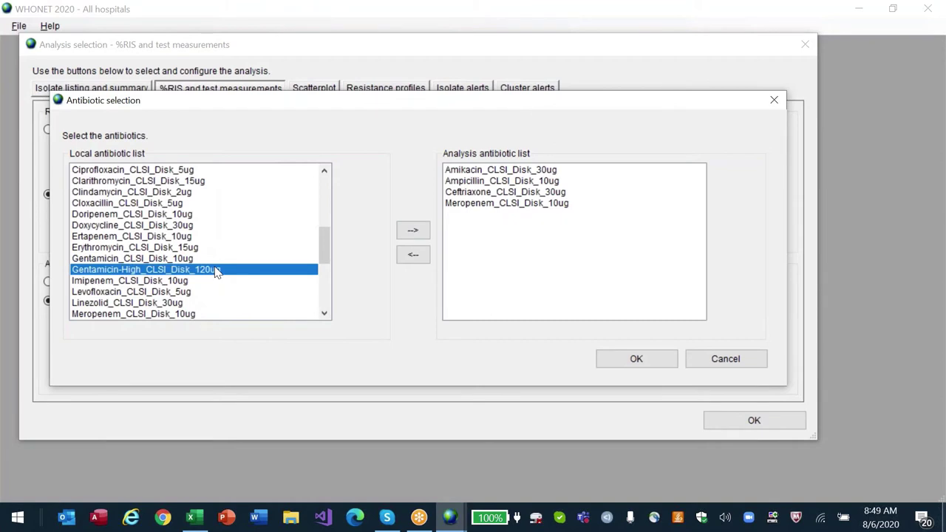
pyautogui.press('Down')
pyautogui.press('Down')
pyautogui.press('Down')
pyautogui.press('Down')
pyautogui.press('Down')
pyautogui.press('Down')
pyautogui.press('Down')
pyautogui.press('Down')
pyautogui.press('Down')
pyautogui.press('Down')
pyautogui.press('Down')
pyautogui.press('Down')
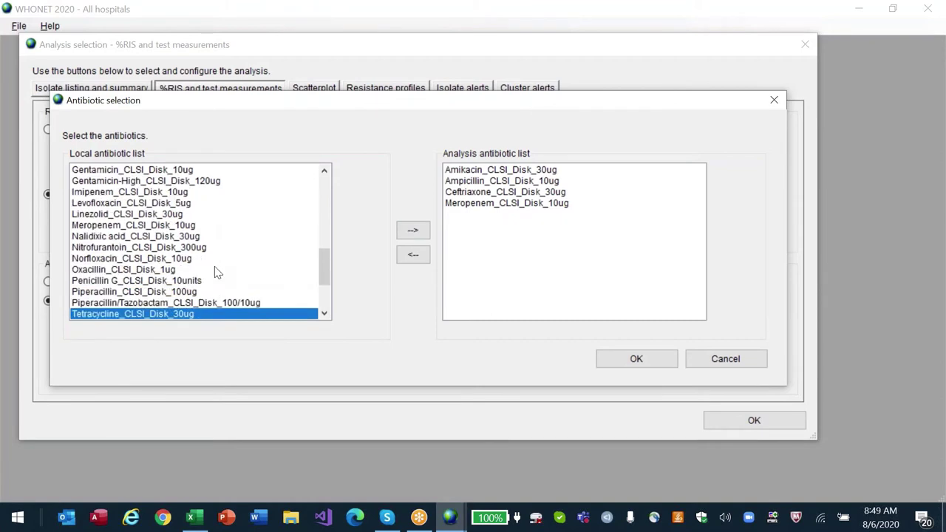
pyautogui.press('Up')
pyautogui.press('Up')
pyautogui.press('Up')
pyautogui.press('Up')
pyautogui.press('Up')
pyautogui.press('Up')
pyautogui.press('Up')
pyautogui.press('Up')
pyautogui.press('Up')
pyautogui.press('Up')
pyautogui.press('Up')
pyautogui.press('Up')
pyautogui.press('Up')
pyautogui.click(414, 231)
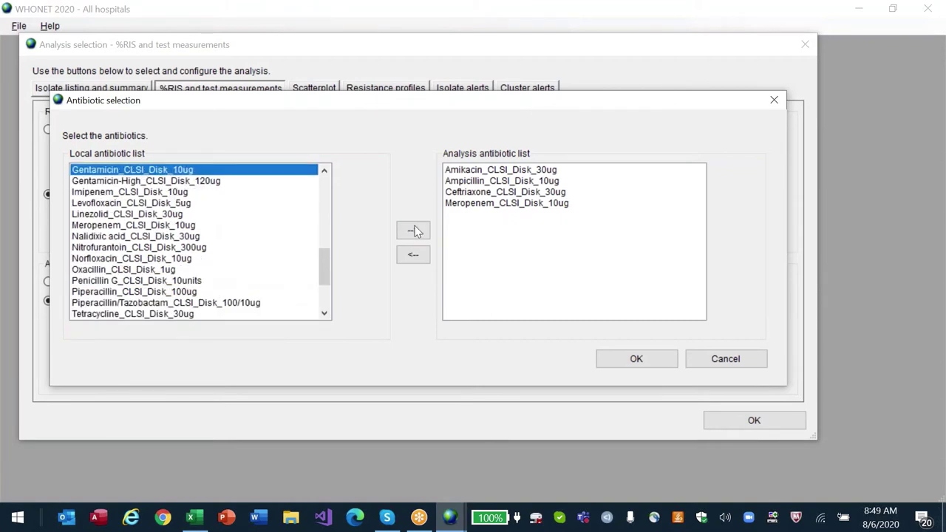
# Step: Add the Tobramycin 10ug CLSI disk to the analysis antibiotic list
pyautogui.click(206, 258)
pyautogui.press('Down')
pyautogui.press('Down')
pyautogui.press('Down')
pyautogui.press('Down')
pyautogui.press('Down')
pyautogui.press('Down')
pyautogui.press('Down')
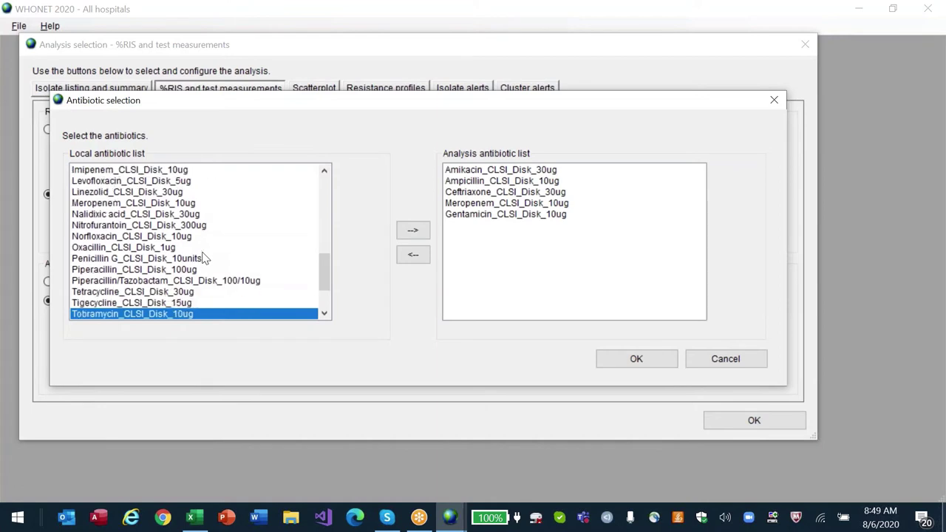
pyautogui.click(413, 230)
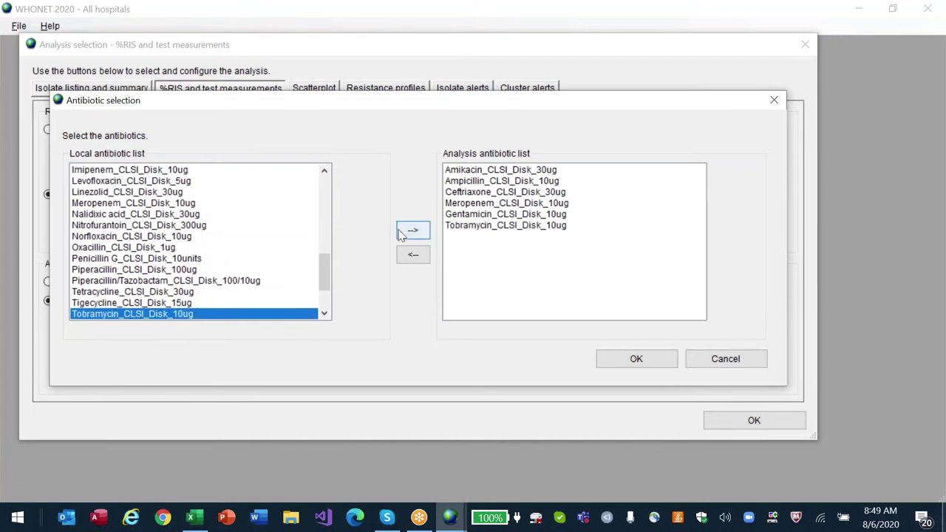
# Step: Add the Ciprofloxacin 5ug CLSI disk to the analysis antibiotic list
pyautogui.click(218, 250)
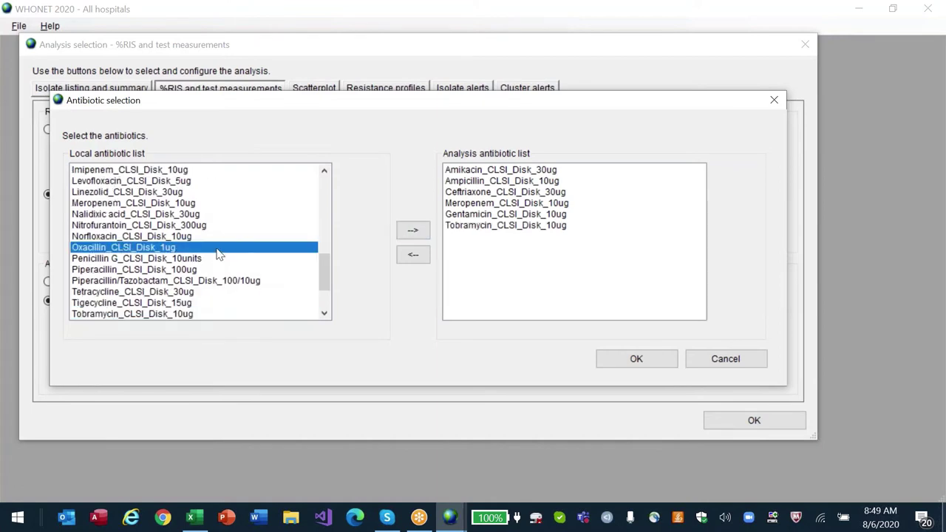
pyautogui.press('pageup')
pyautogui.press('Home')
pyautogui.press('c')
pyautogui.press('c')
pyautogui.press('c')
pyautogui.press('c')
pyautogui.press('c')
pyautogui.press('c')
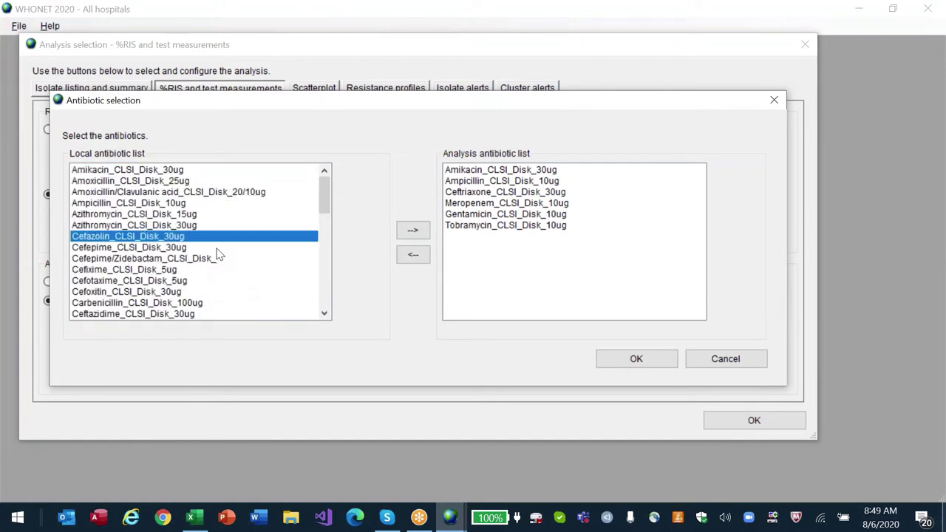
pyautogui.press('c')
pyautogui.press('c')
pyautogui.press('c')
pyautogui.press('c')
pyautogui.press('c')
pyautogui.press('c')
pyautogui.press('c')
pyautogui.press('c')
pyautogui.press('c')
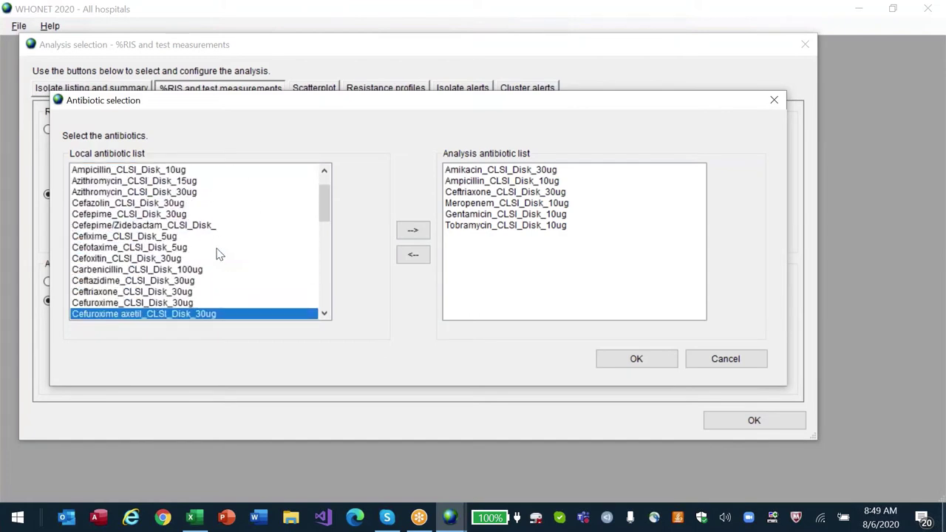
pyautogui.press('Up')
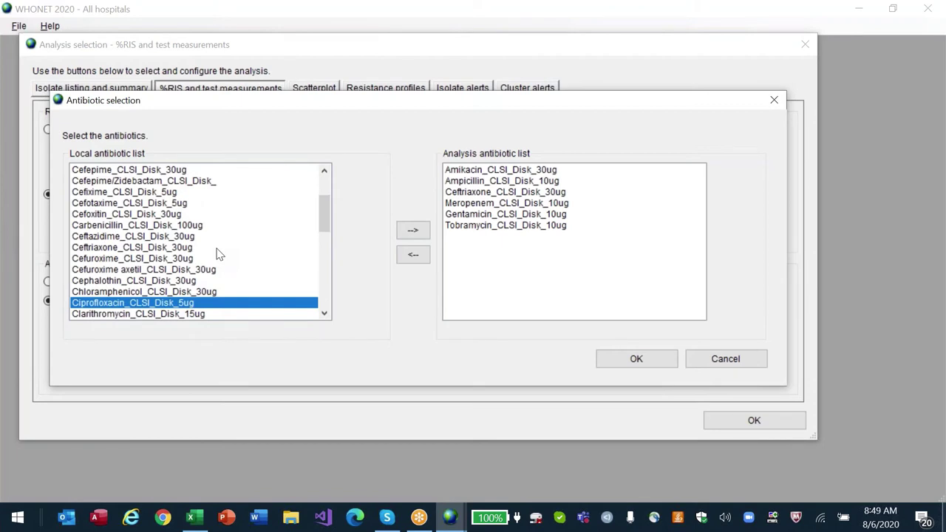
pyautogui.click(407, 231)
# Step: Accept the antibiotic selection and run the susceptibility summary analysis
pyautogui.click(623, 361)
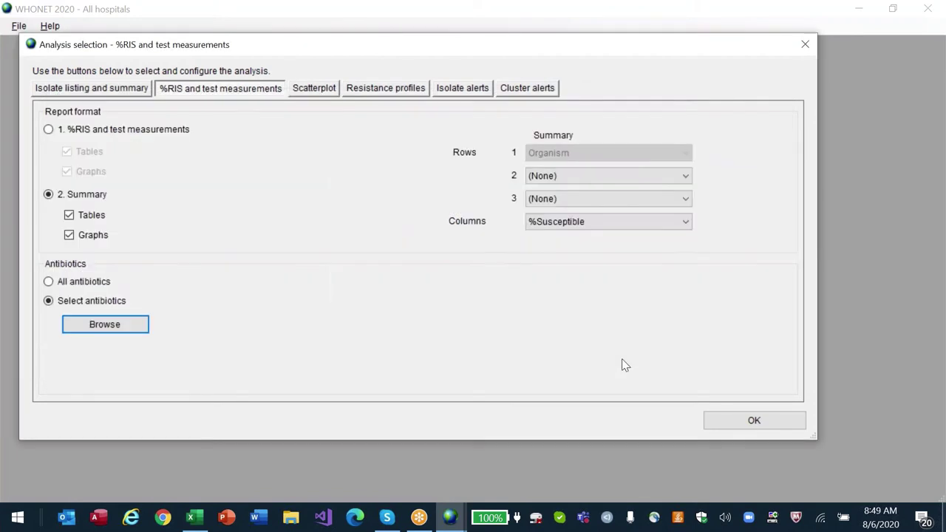
pyautogui.click(767, 420)
pyautogui.click(467, 379)
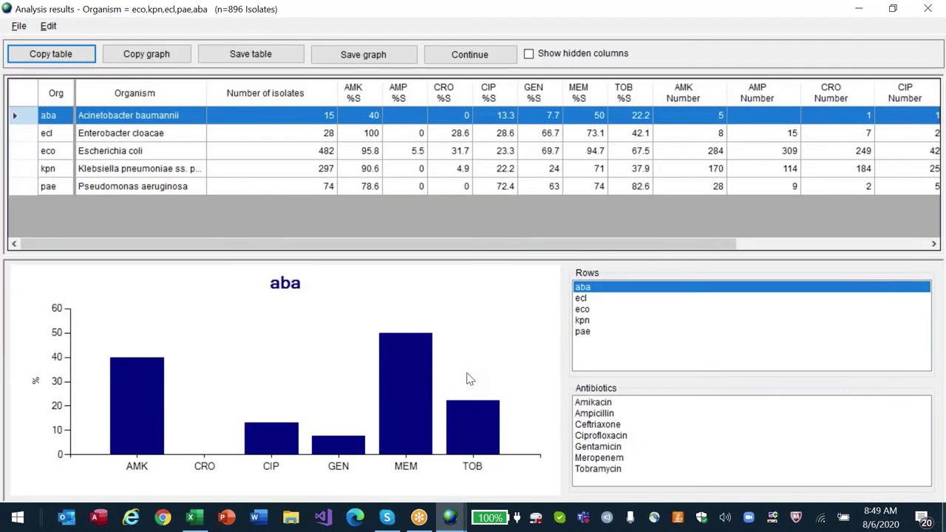
# Step: Copy the results table into a new Excel workbook at A1 and fit the column widths to the contents
pyautogui.click(58, 55)
pyautogui.hotkey('alt', 'Tab')
pyautogui.hotkey('alt', 'Tab')
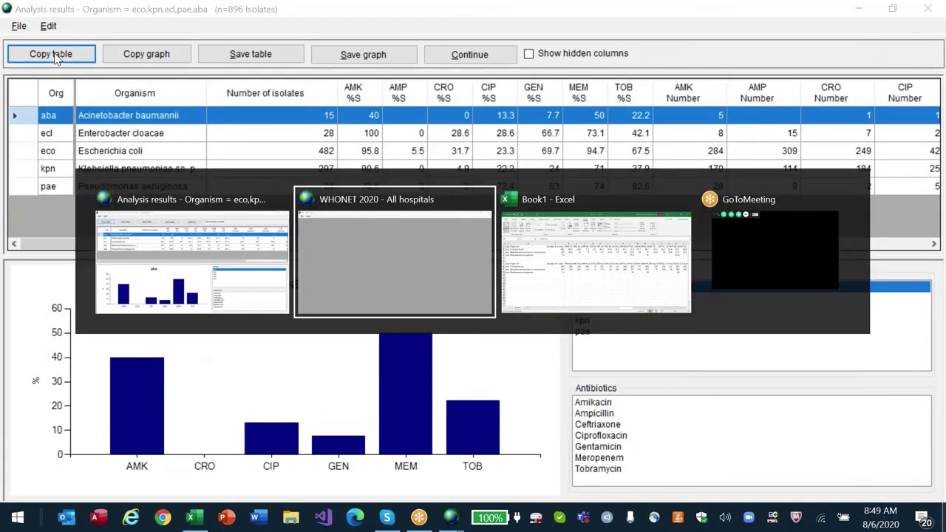
pyautogui.hotkey('ctrl', 'n')
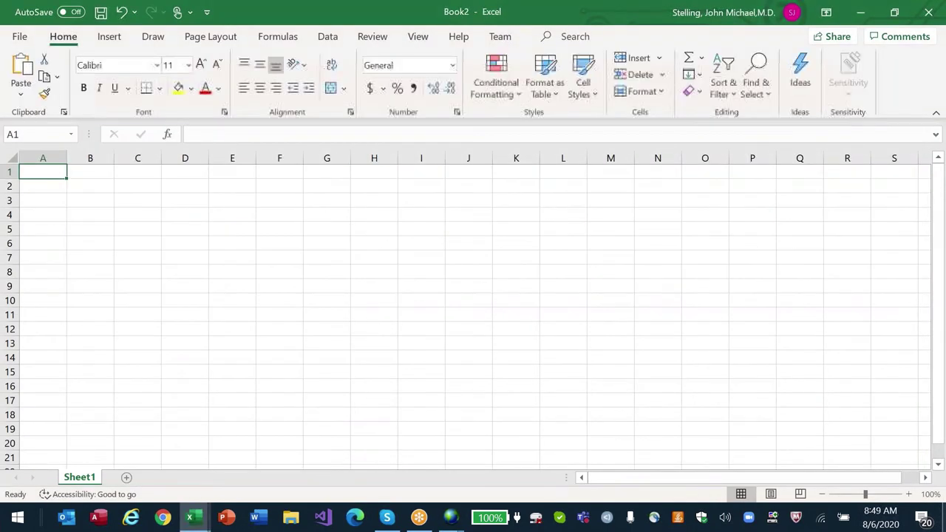
pyautogui.hotkey('ctrl', 'v')
pyautogui.hotkey('alt', 'h')
pyautogui.press('o')
pyautogui.press('i')
# Step: Move the Number columns from AMK to TOB (K1:Q6) below the %S table, starting at D8
pyautogui.press('Right')
pyautogui.press('Right')
pyautogui.press('Right')
pyautogui.press('Right')
pyautogui.press('Right')
pyautogui.press('Right')
pyautogui.press('Right')
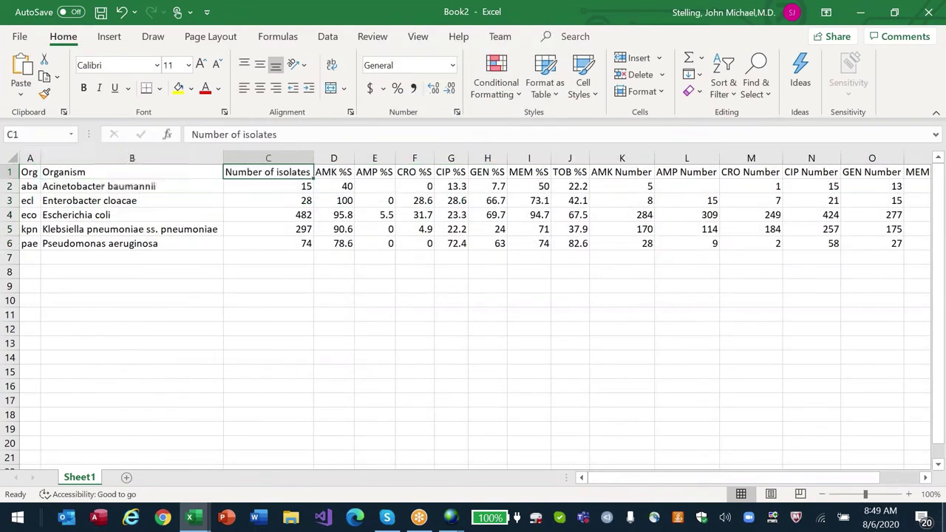
pyautogui.press('Right')
pyautogui.press('Right')
pyautogui.press('Right')
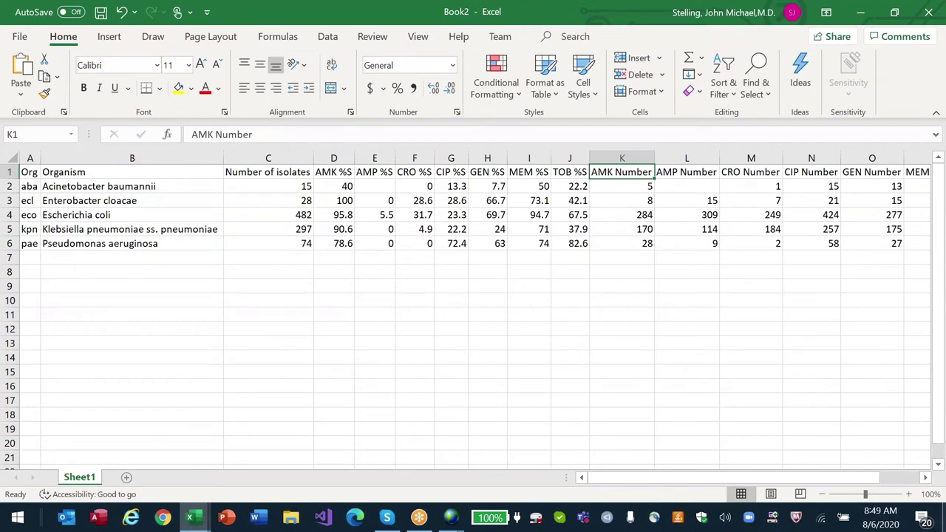
pyautogui.hotkey('ctrl', 'shift', 'Down')
pyautogui.hotkey('ctrl', 'shift', 'Right')
pyautogui.hotkey('ctrl', 'c')
pyautogui.press('Left')
pyautogui.press('Left')
pyautogui.press('Left')
pyautogui.press('Left')
pyautogui.press('Left')
pyautogui.press('Left')
pyautogui.press('Left')
pyautogui.press('Down')
pyautogui.press('Down')
pyautogui.press('Down')
pyautogui.press('Down')
pyautogui.press('Down')
pyautogui.press('Down')
pyautogui.press('Down')
pyautogui.hotkey('ctrl', 'v')
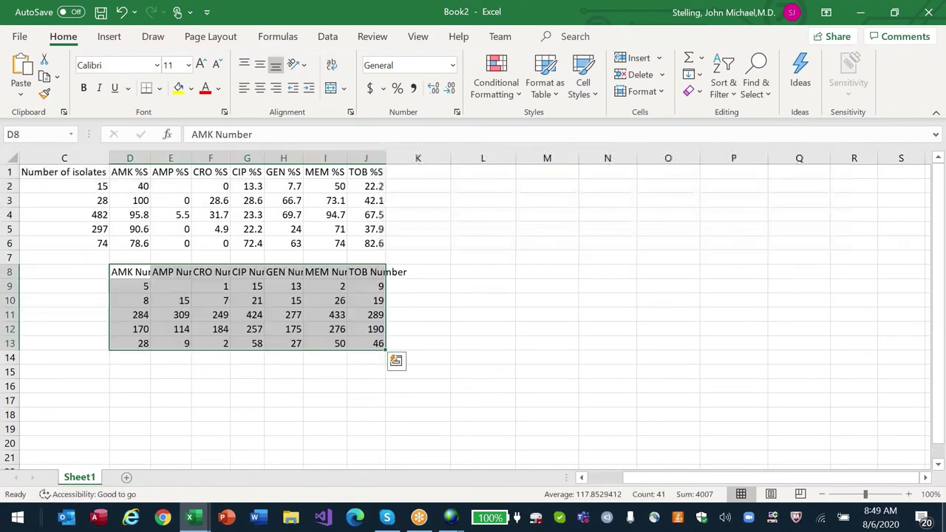
# Step: Copy the Org, Organism and Number of isolates columns (A1:C6) to A8 beside the Number table
pyautogui.hotkey('ctrl', 'Home')
pyautogui.hotkey('ctrl', 'shift', 'Right')
pyautogui.hotkey('alt', 'h')
pyautogui.press('o')
pyautogui.press('i')
pyautogui.hotkey('shift', 'Left')
pyautogui.hotkey('shift', 'Left')
pyautogui.hotkey('shift', 'Left')
pyautogui.hotkey('shift', 'Left')
pyautogui.hotkey('shift', 'Left')
pyautogui.hotkey('shift', 'Left')
pyautogui.hotkey('shift', 'Left')
pyautogui.hotkey('ctrl', 'shift', 'Down')
pyautogui.hotkey('ctrl', 'c')
pyautogui.press('Down')
pyautogui.press('Down')
pyautogui.press('Down')
pyautogui.press('Down')
pyautogui.press('Down')
pyautogui.press('Down')
pyautogui.press('Down')
pyautogui.press('Down')
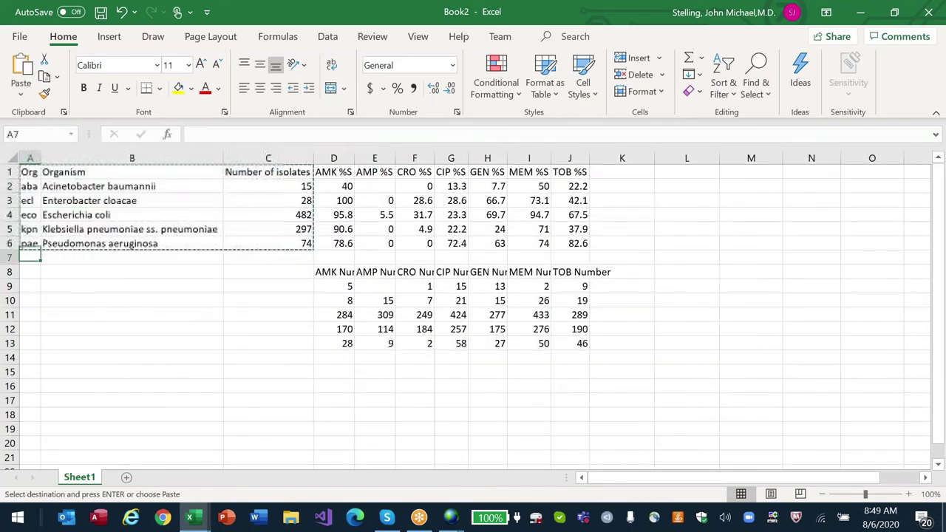
pyautogui.press('Up')
pyautogui.hotkey('ctrl', 'v')
pyautogui.press('Escape')
# Step: Delete the whole Number table in A8:J13 and undo the deletion
pyautogui.press('Down')
pyautogui.press('Up')
pyautogui.press('Right')
pyautogui.press('Right')
pyautogui.press('Left')
pyautogui.press('Left')
pyautogui.hotkey('ctrl', 'shift', 'Down')
pyautogui.hotkey('ctrl', 'shift', 'Right')
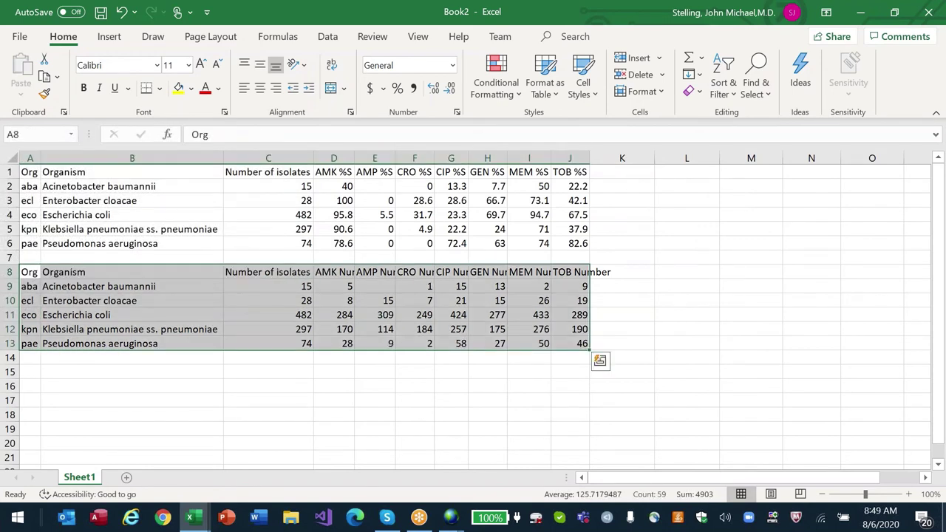
pyautogui.hotkey('ctrl', '-')
pyautogui.press('Return')
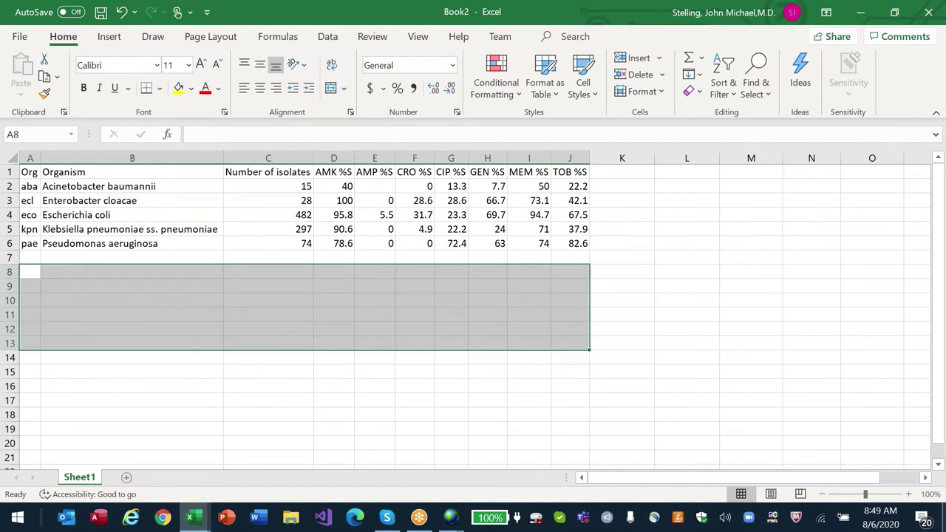
pyautogui.hotkey('ctrl', 'z')
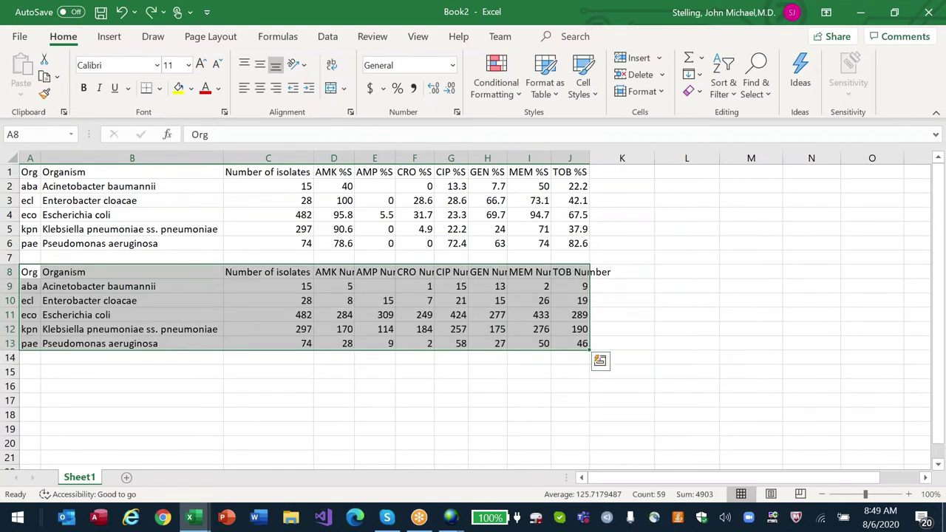
# Step: Delete the entire rows for Acinetobacter baumannii from both the %S table and the Number table
pyautogui.hotkey('ctrl', 'Home')
pyautogui.press('Right')
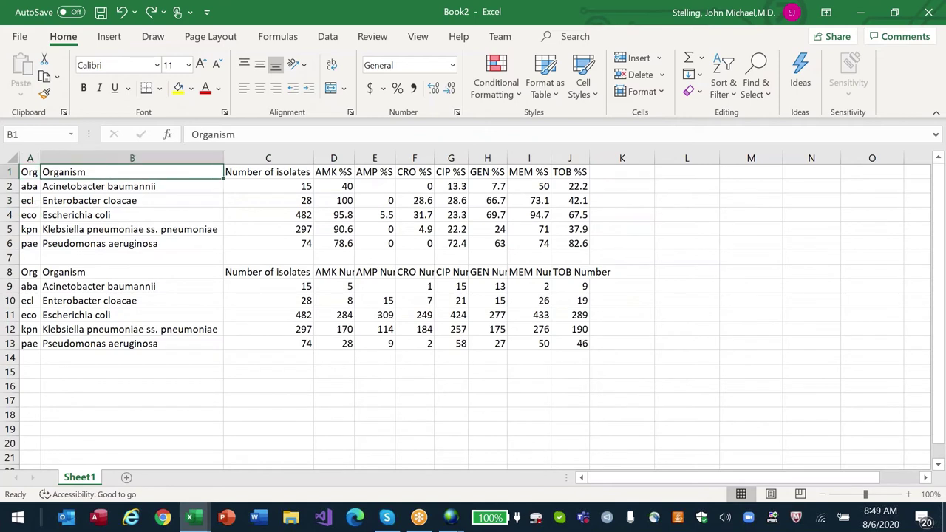
pyautogui.press('Right')
pyautogui.press('Right')
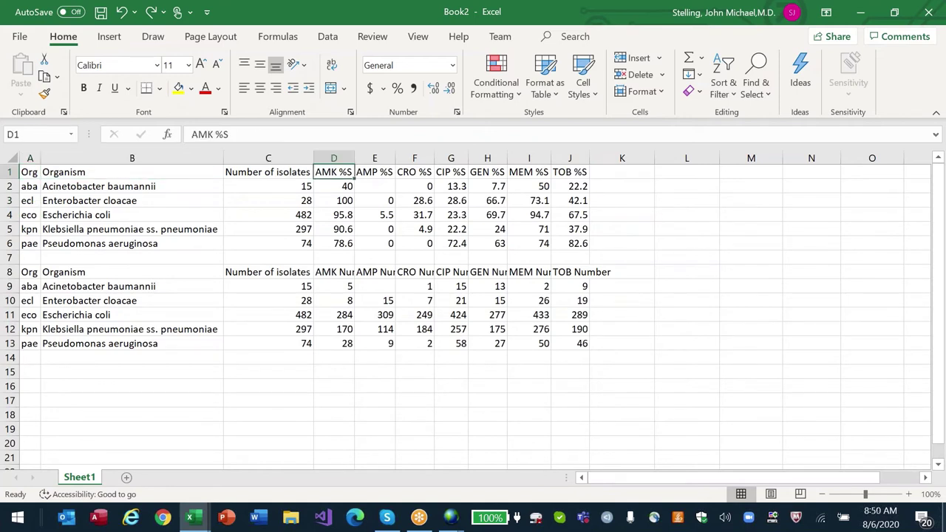
pyautogui.press('Down')
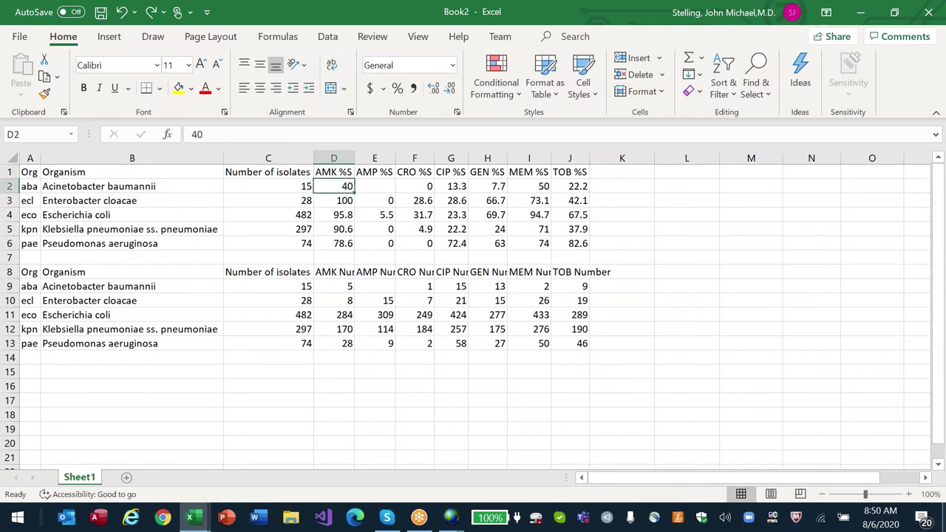
pyautogui.press('Down')
pyautogui.press('Down')
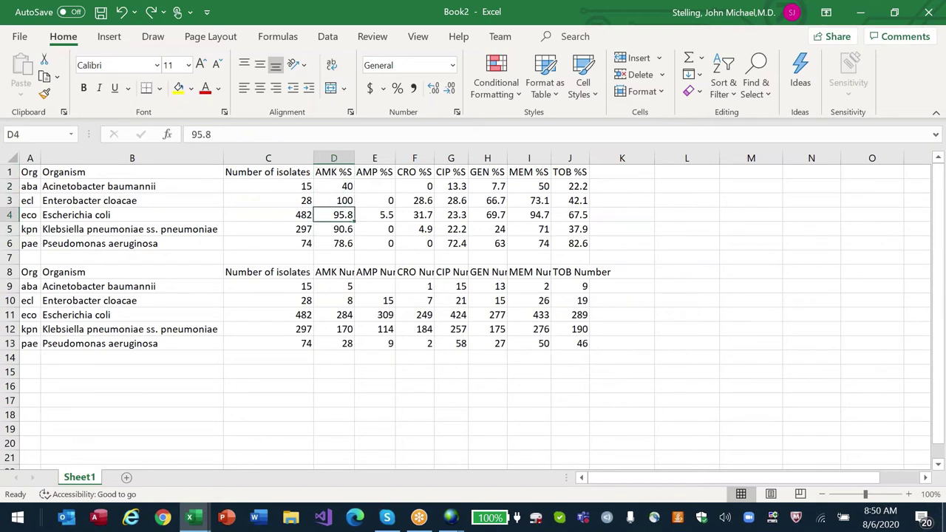
pyautogui.press('Up')
pyautogui.press('Up')
pyautogui.press('Left')
pyautogui.press('Left')
pyautogui.press('Left')
pyautogui.hotkey('alt', 'e')
pyautogui.press('d')
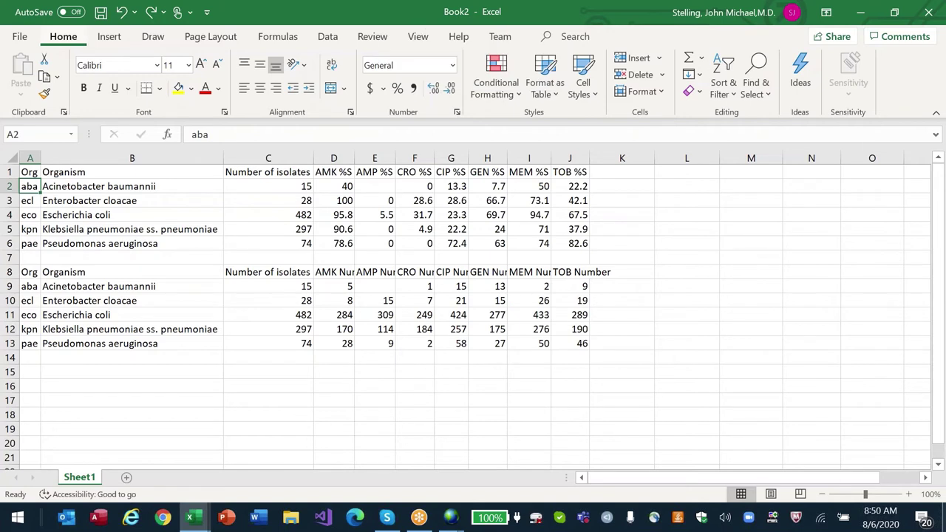
pyautogui.press('Tab')
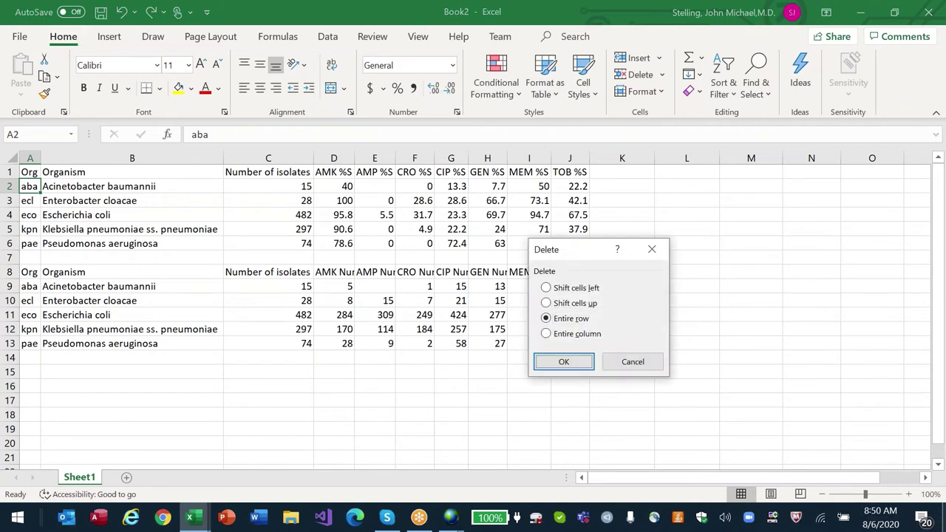
pyautogui.press('Return')
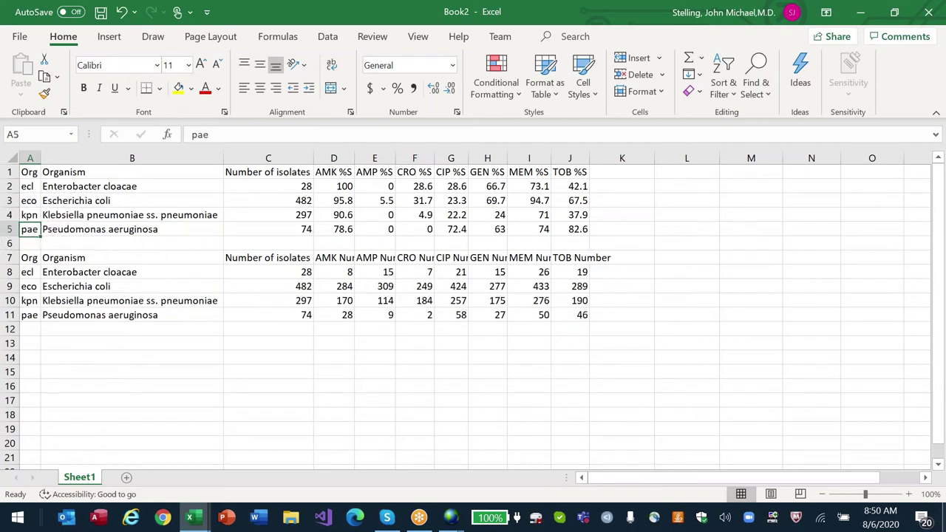
# Step: Clear the CRO values of Enterobacter cloacae in the Number table (F8) and the %S table (F2)
pyautogui.click(268, 187)
pyautogui.hotkey('ctrl', 'c')
pyautogui.press('Down')
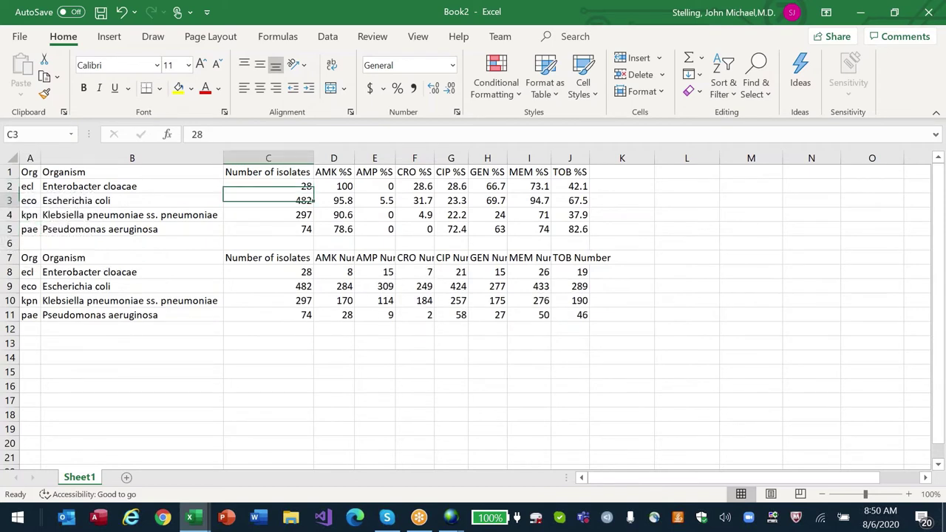
pyautogui.press('Down')
pyautogui.press('Down')
pyautogui.press('Down')
pyautogui.press('Down')
pyautogui.press('Right')
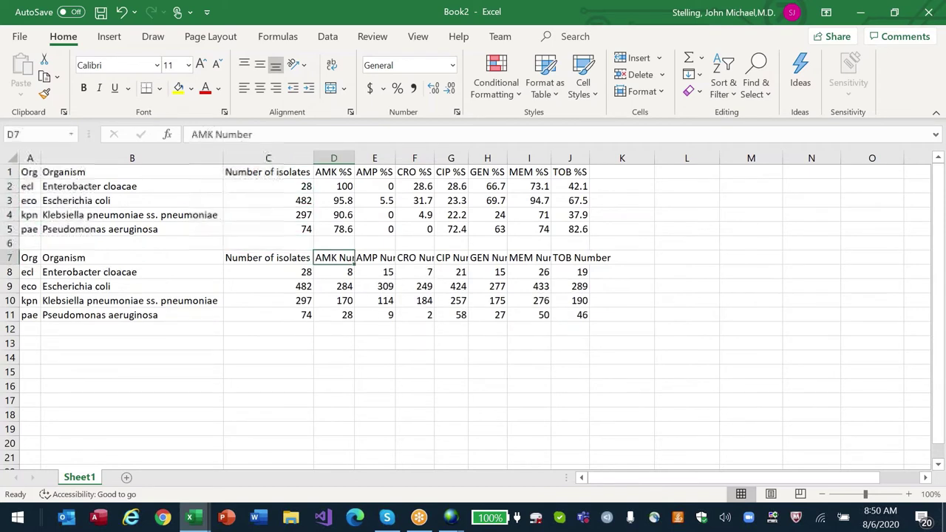
pyautogui.press('Right')
pyautogui.press('Right')
pyautogui.press('Right')
pyautogui.press('Right')
pyautogui.press('Down')
pyautogui.press('Right')
pyautogui.press('Left')
pyautogui.press('Left')
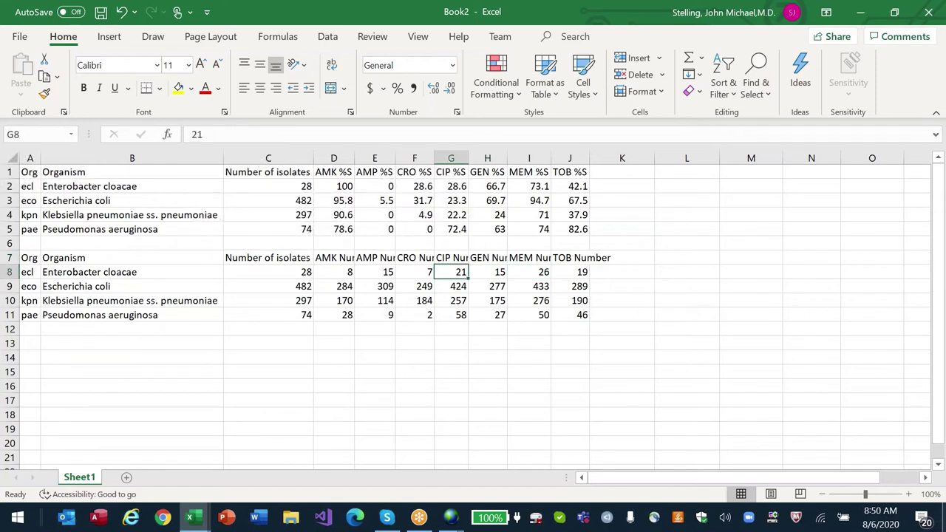
pyautogui.press('Left')
pyautogui.press('Up')
pyautogui.press('Up')
pyautogui.press('Up')
pyautogui.press('Up')
pyautogui.press('Up')
pyautogui.press('Up')
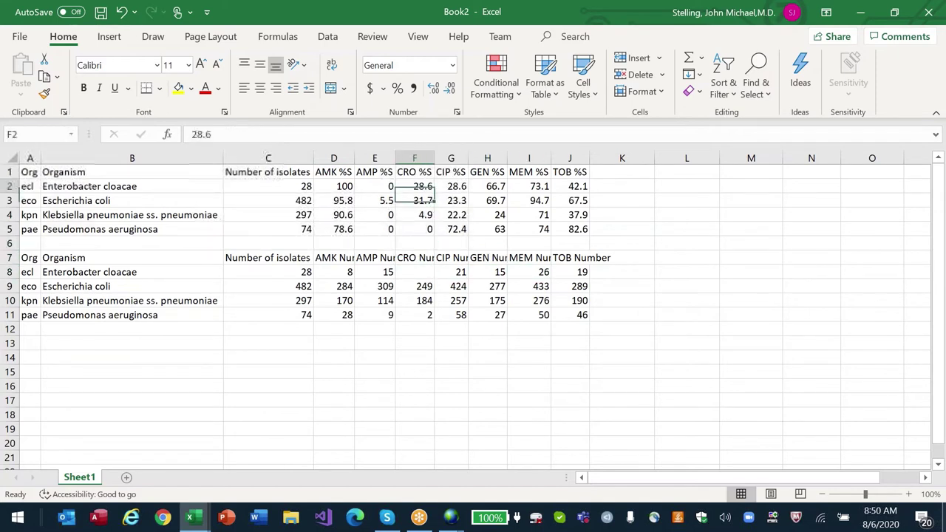
# Step: Clear the AMK values of Enterobacter cloacae in the %S table (D2) and the Number table (D8)
pyautogui.press('Left')
pyautogui.press('Left')
pyautogui.press('Delete')
pyautogui.press('Down')
pyautogui.press('Down')
pyautogui.press('Down')
pyautogui.press('Down')
pyautogui.press('Down')
pyautogui.press('Down')
pyautogui.press('Delete')
# Step: Clear the AMP and CRO values of Pseudomonas aeruginosa in both tables (E11:F11 and E5:F5)
pyautogui.press('Down')
pyautogui.press('Down')
pyautogui.press('Down')
pyautogui.press('Right')
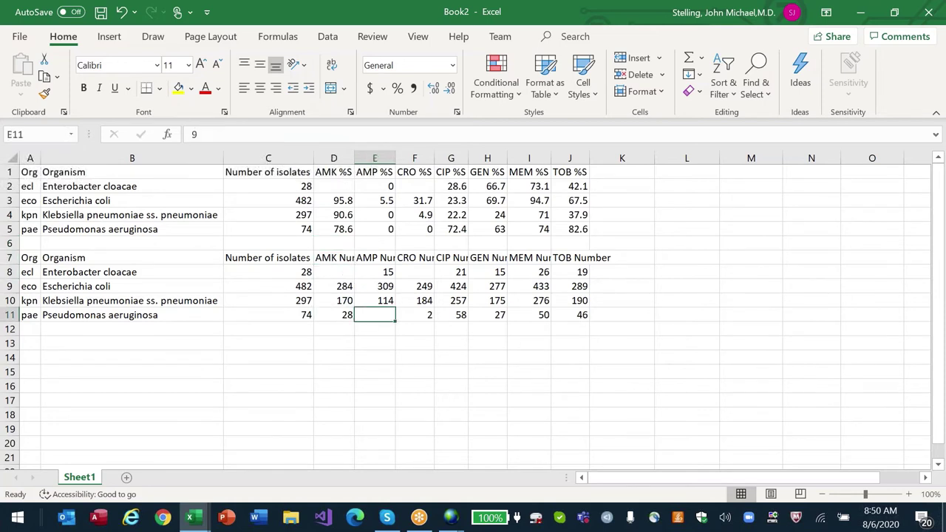
pyautogui.press('Delete')
pyautogui.press('Right')
pyautogui.press('Delete')
pyautogui.press('Up')
pyautogui.press('Up')
pyautogui.press('Up')
pyautogui.press('Up')
pyautogui.press('Up')
pyautogui.press('Up')
pyautogui.press('Left')
pyautogui.press('Delete')
pyautogui.press('Right')
pyautogui.press('Delete')
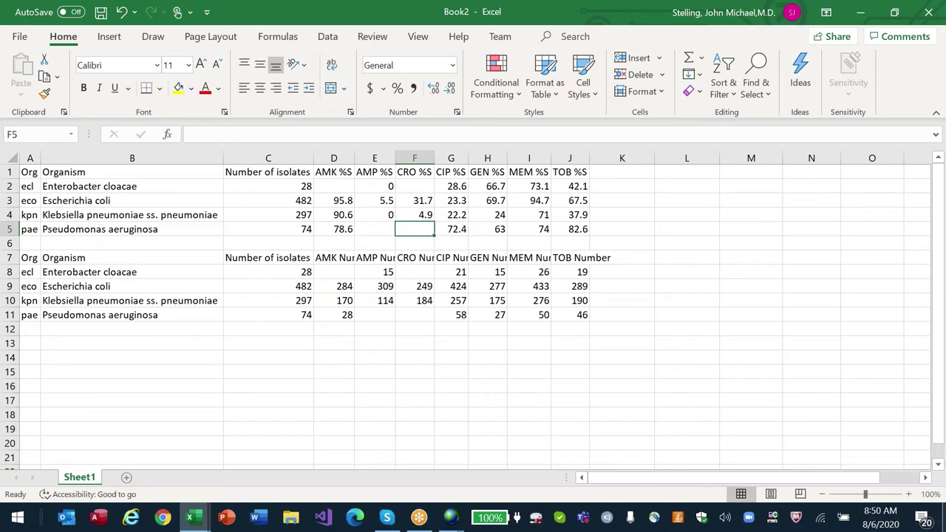
# Step: Switch to WHONET, close the analysis results, and review the analysis type settings
pyautogui.hotkey('alt', 'Tab')
pyautogui.hotkey('alt', 'Tab')
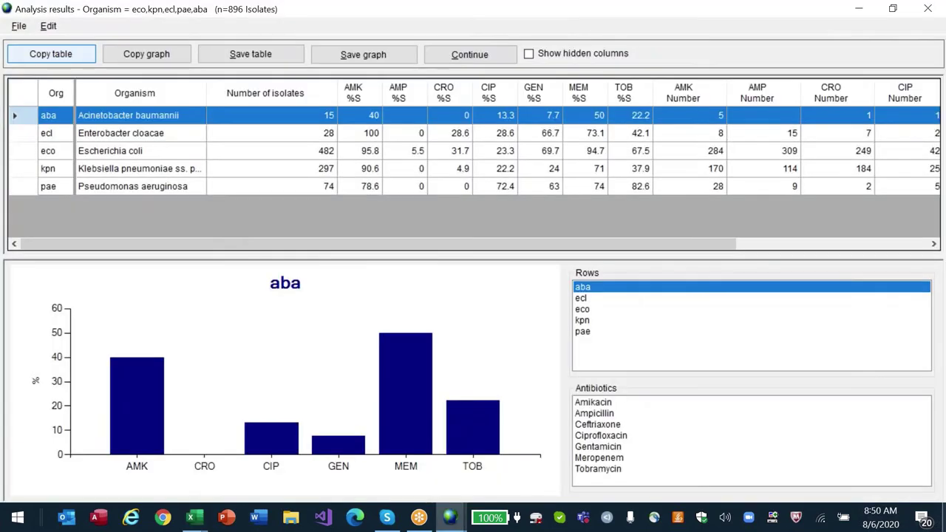
pyautogui.press('Escape')
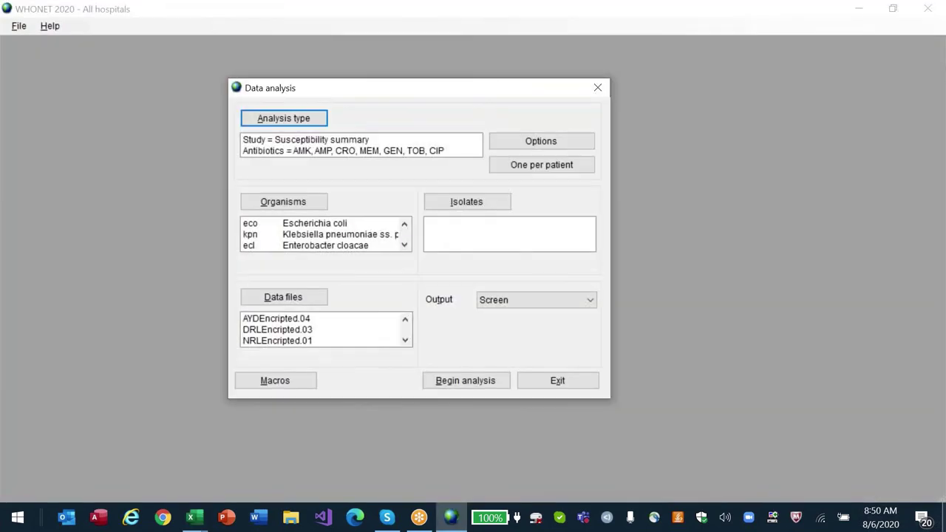
pyautogui.click(262, 118)
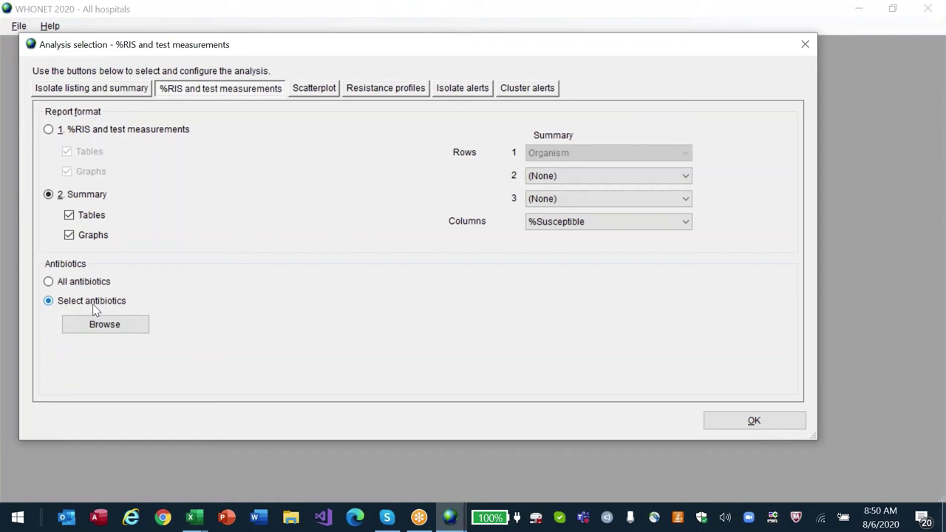
pyautogui.press('Return')
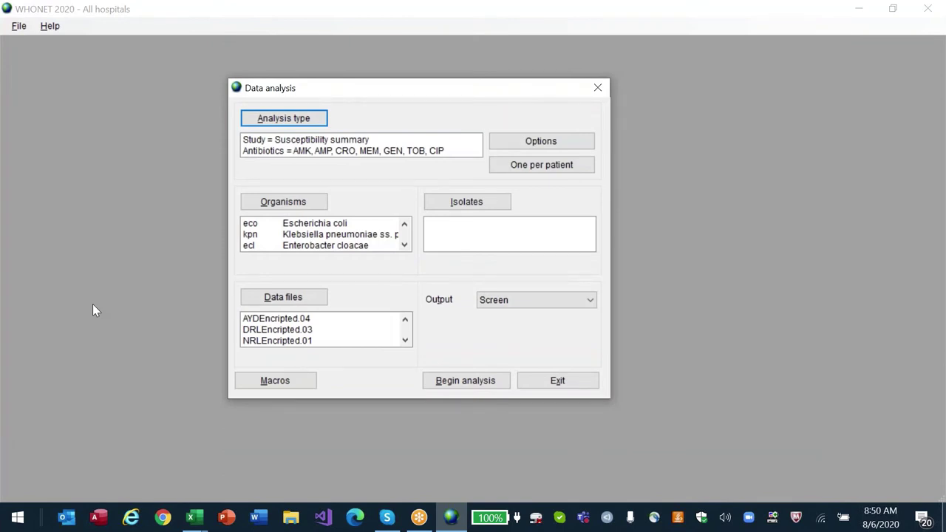
# Step: Save the current analysis settings as a new macro named Gram negative antibiogram, and leave data analysis
pyautogui.click(277, 380)
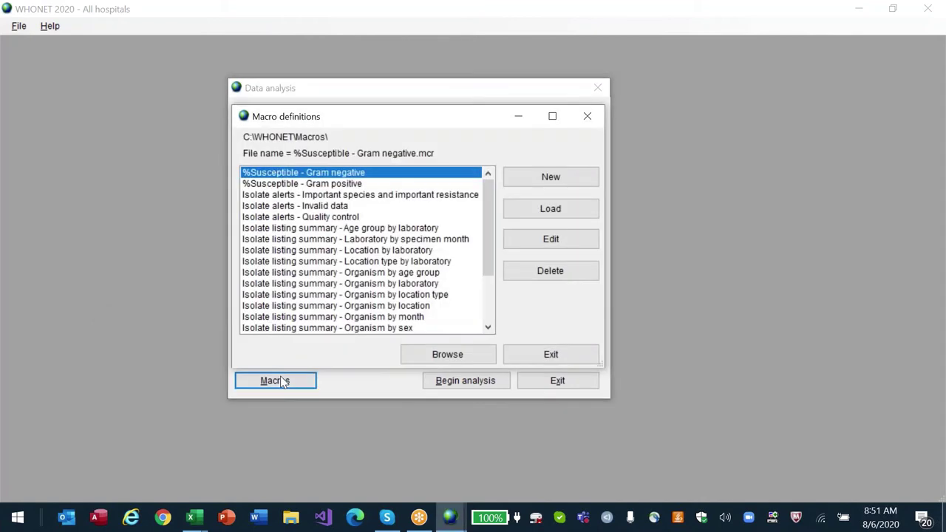
pyautogui.click(539, 175)
pyautogui.write('gRA')
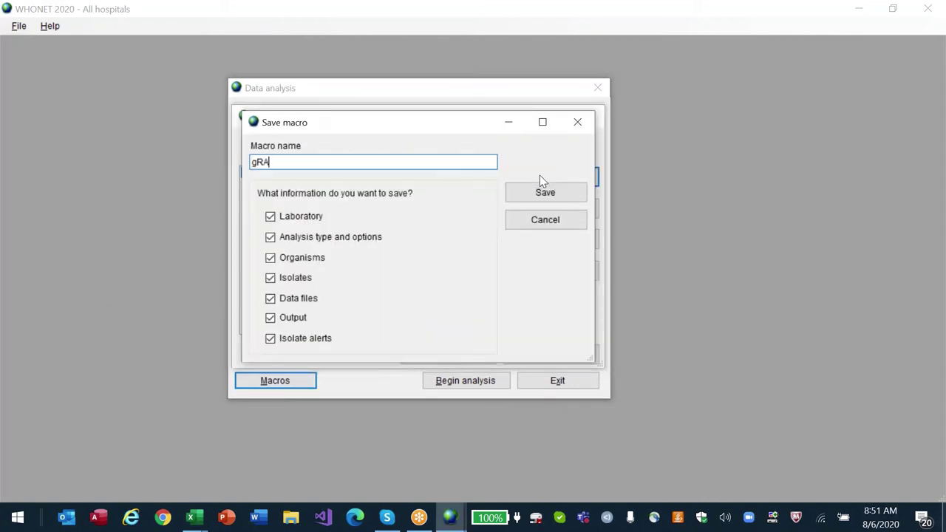
pyautogui.press('BackSpace')
pyautogui.press('BackSpace')
pyautogui.press('BackSpace')
pyautogui.write('Gram negat')
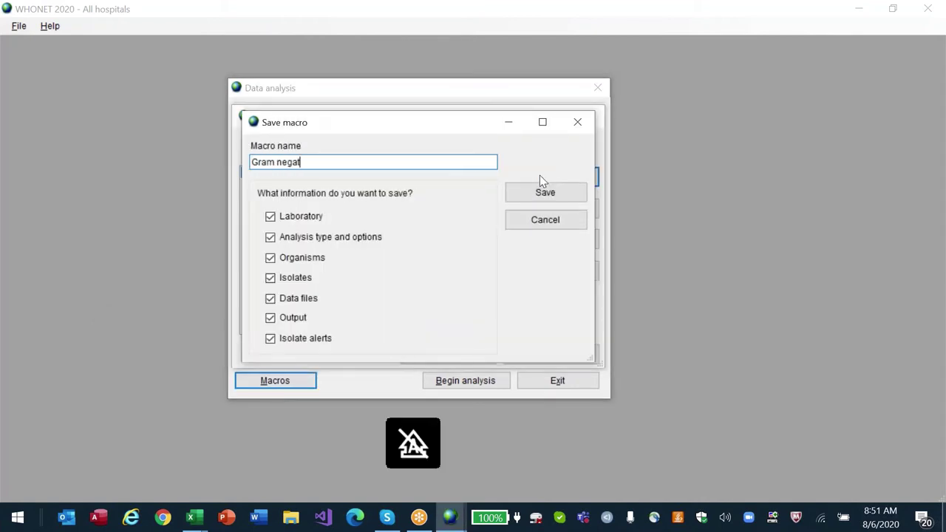
pyautogui.write('ive antibiogram')
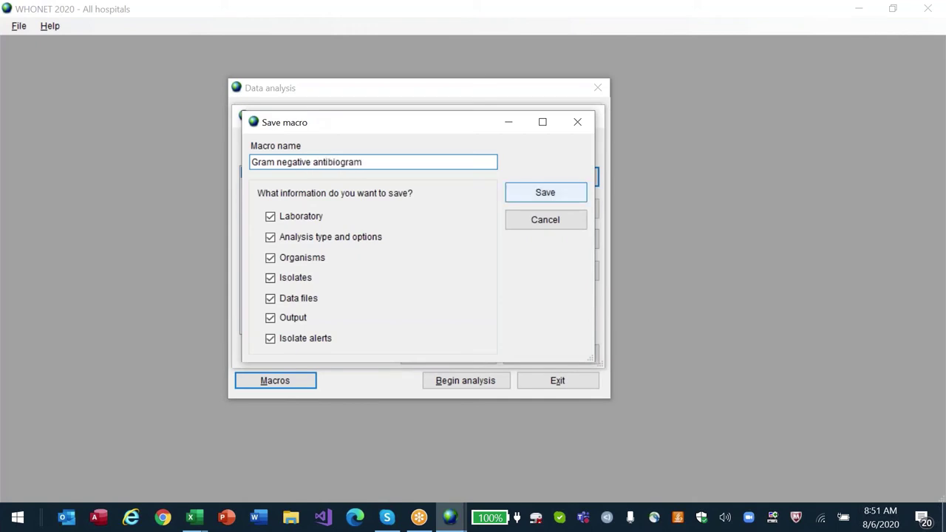
pyautogui.press('Return')
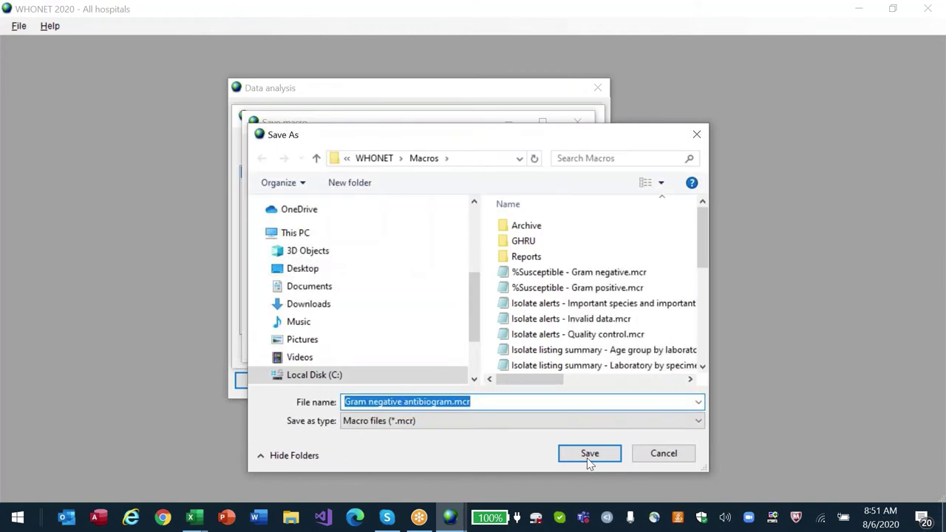
pyautogui.click(588, 456)
pyautogui.press('Escape')
pyautogui.press('Escape')
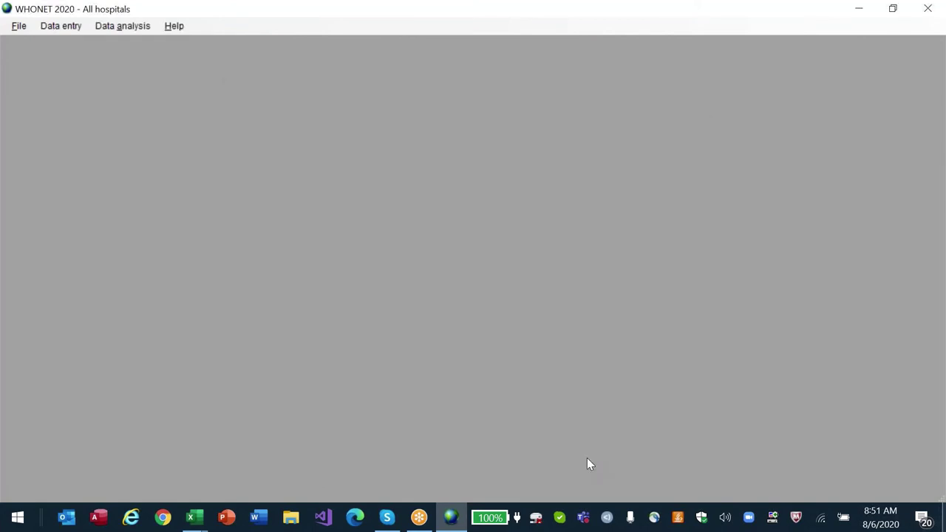
# Step: Reopen data analysis and load the Gram negative antibiogram macro
pyautogui.press('alt')
pyautogui.press('a')
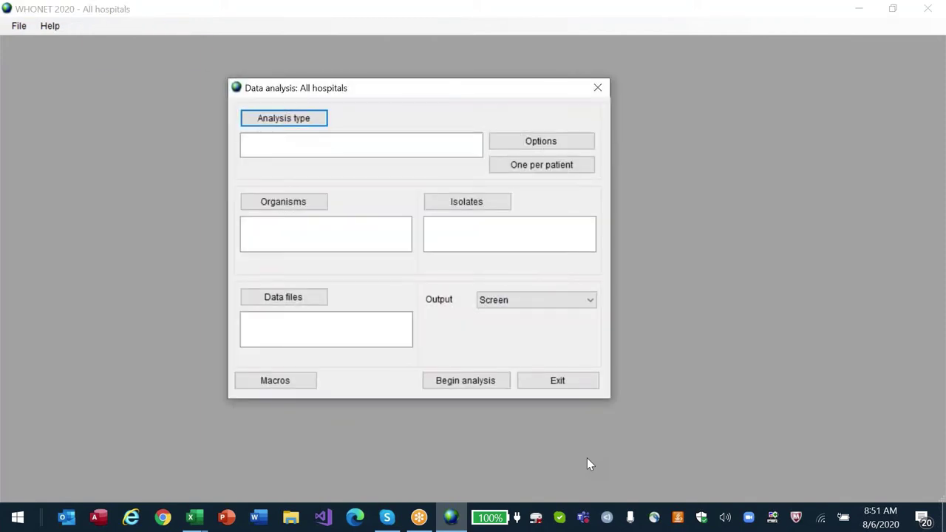
pyautogui.click(289, 381)
pyautogui.press('Down')
pyautogui.press('Down')
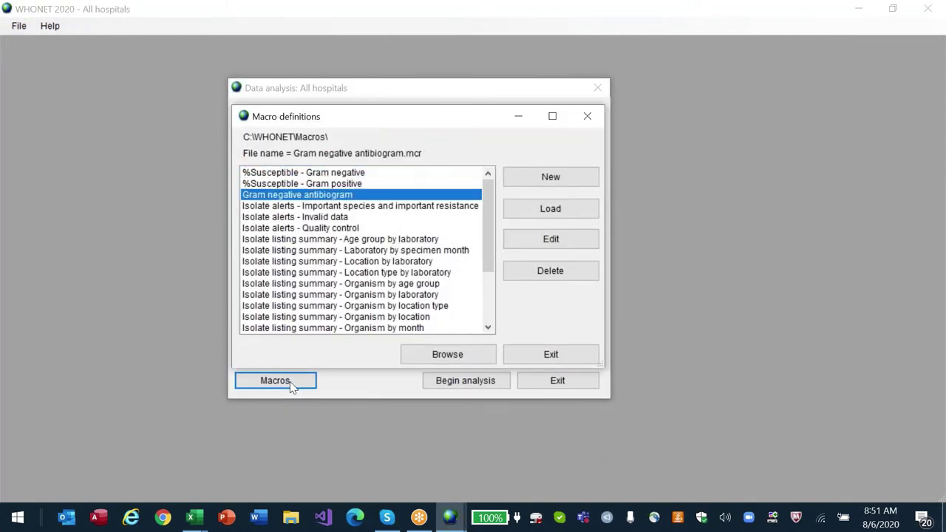
pyautogui.press('Return')
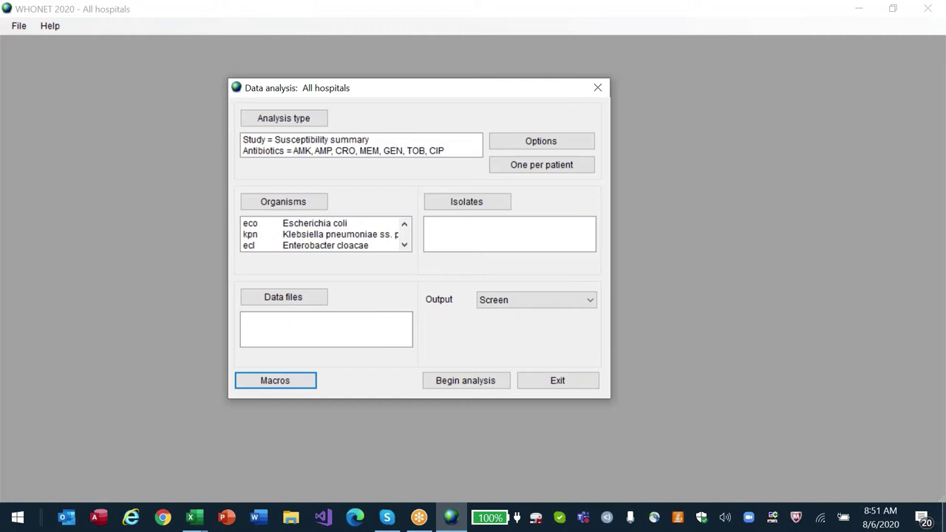
# Step: Filter the data files by *encr* and add AYDEncripted.04, DRLEncripted.03, NRLEncripted.01 and TASHEncripted.02 to the analysis
pyautogui.click(283, 297)
pyautogui.write('*encr*')
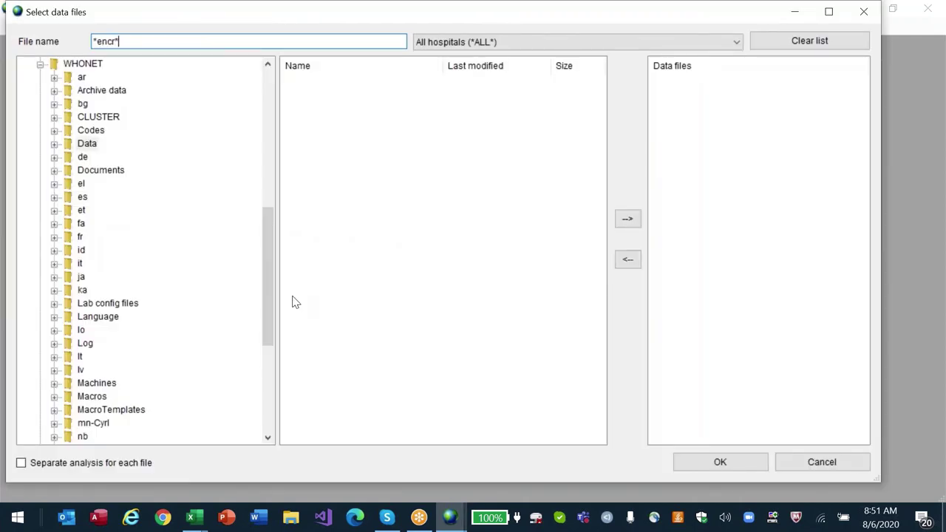
pyautogui.press('Return')
pyautogui.click(332, 96)
pyautogui.keyDown('shift'); pyautogui.click(330, 82); pyautogui.keyUp('shift')
pyautogui.click(627, 218)
pyautogui.click(336, 138)
pyautogui.keyDown('shift'); pyautogui.click(339, 124); pyautogui.keyUp('shift')
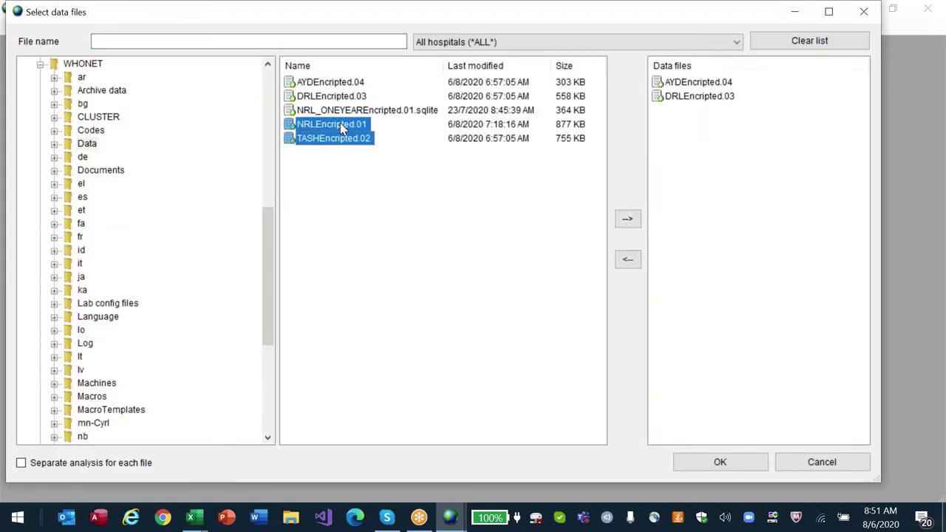
pyautogui.click(625, 220)
pyautogui.click(732, 466)
# Step: Run the analysis with the loaded macro and exit data analysis
pyautogui.click(484, 384)
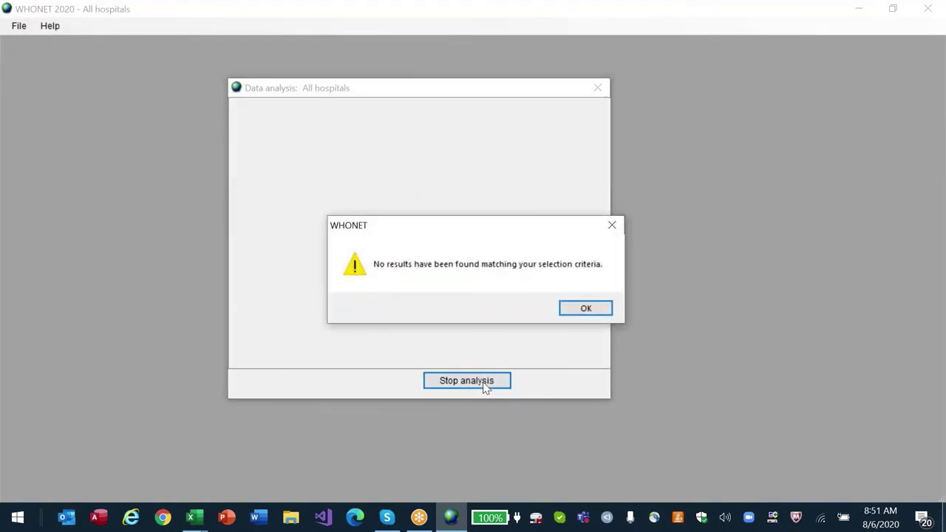
pyautogui.press('Return')
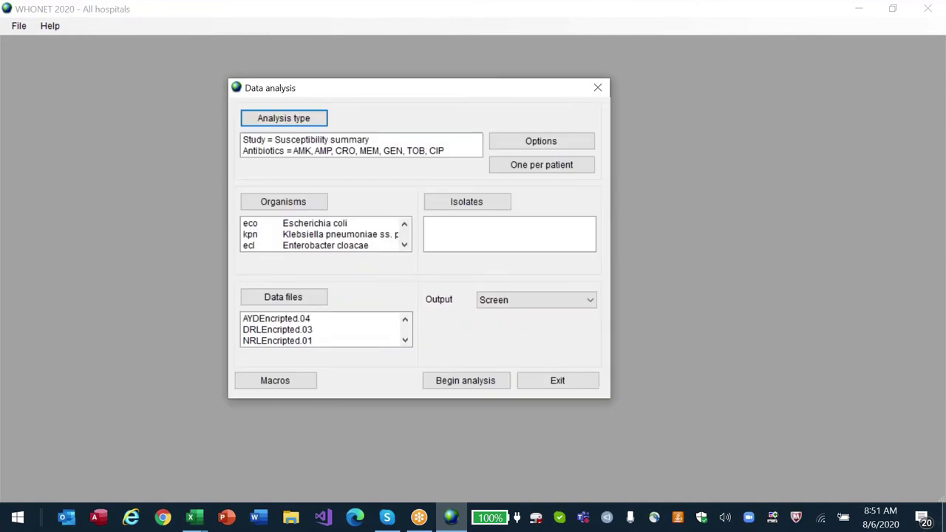
pyautogui.click(573, 379)
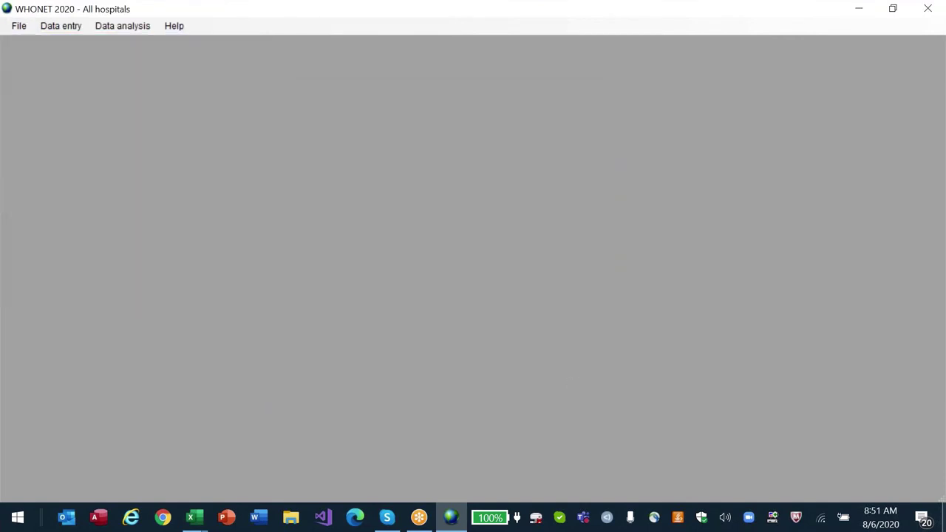
# Step: Find WHONET 2020 in Task Manager's process list, end its task, and close Task Manager
pyautogui.hotkey('ctrl', 'shift', 'Escape')
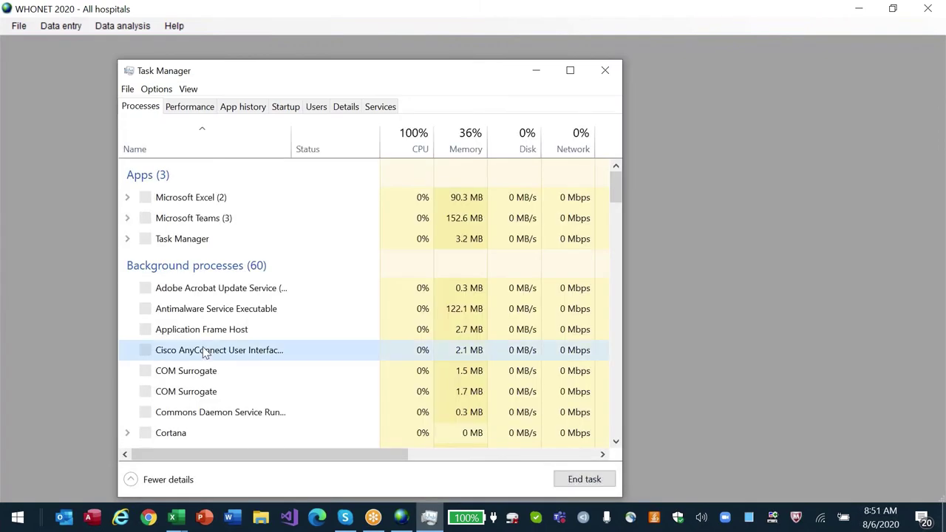
pyautogui.press('pagedown')
pyautogui.press('pagedown')
pyautogui.press('pagedown')
pyautogui.press('pagedown')
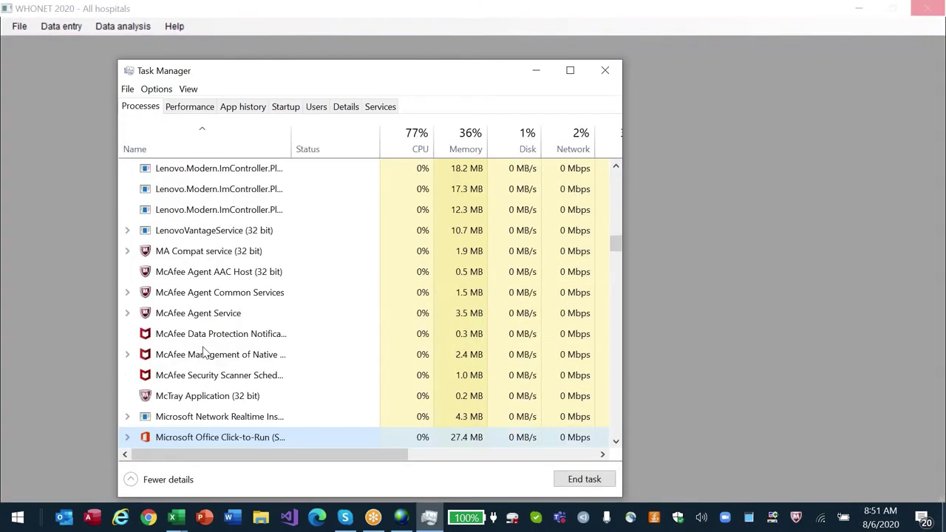
pyautogui.press('pagedown')
pyautogui.press('pagedown')
pyautogui.press('pagedown')
pyautogui.press('pagedown')
pyautogui.press('pagedown')
pyautogui.press('pagedown')
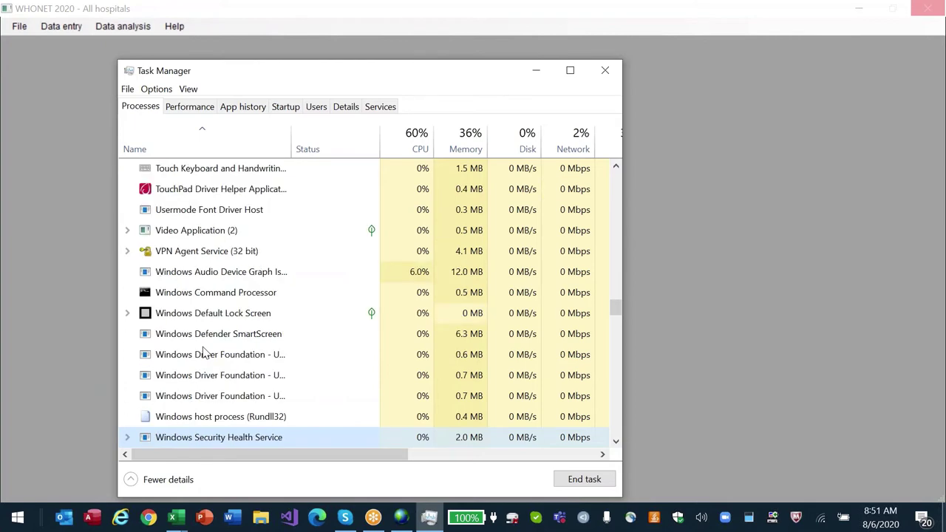
pyautogui.press('c')
pyautogui.press('Up')
pyautogui.press('Up')
pyautogui.press('Up')
pyautogui.press('Up')
pyautogui.press('Up')
pyautogui.press('Home')
pyautogui.press('Down')
pyautogui.press('Down')
pyautogui.press('Down')
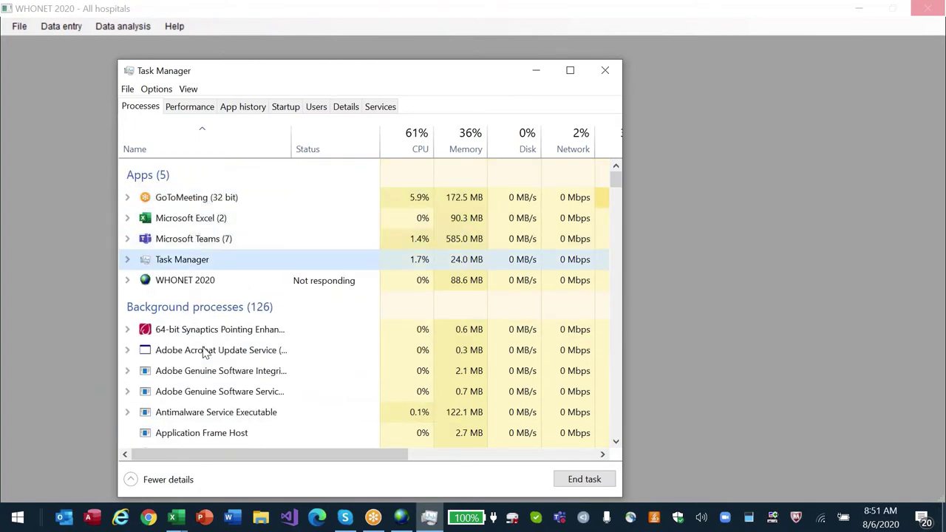
pyautogui.press('Down')
pyautogui.click(593, 482)
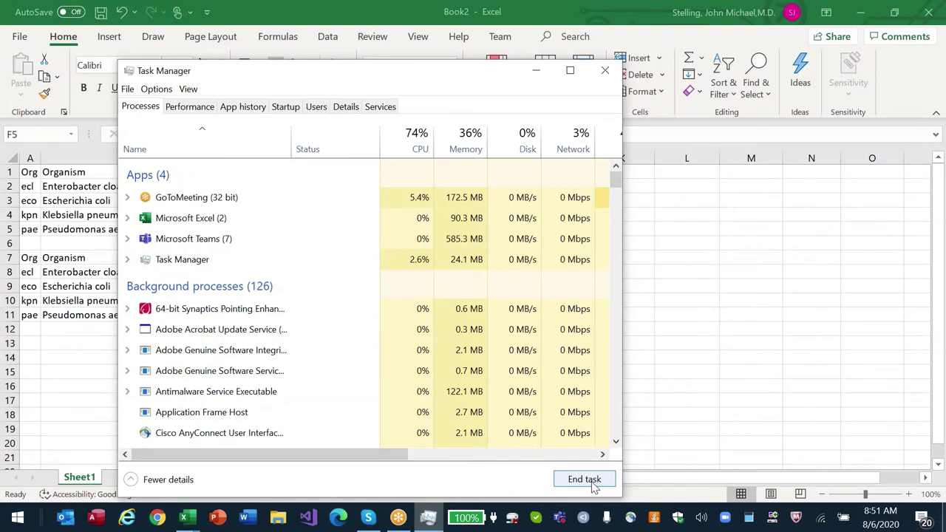
pyautogui.click(606, 70)
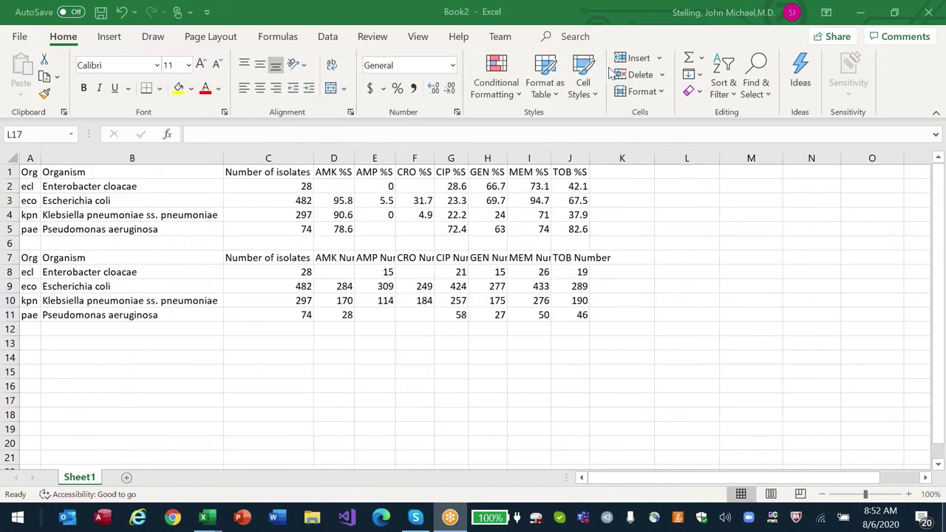
# Step: Relaunch WHONET 2020 with the WHO Test Hospital laboratory and load the Gram negative antibiogram macro in data analysis
pyautogui.press('super+d')
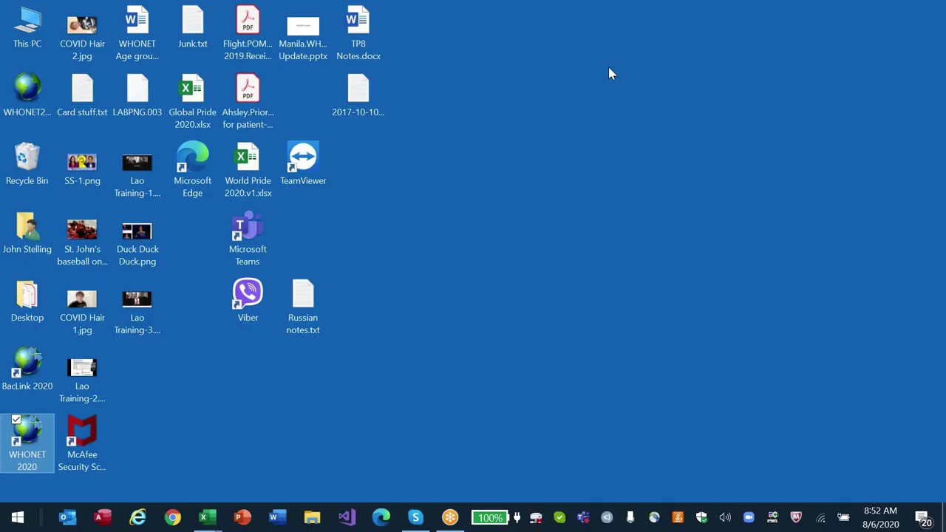
pyautogui.press('Return')
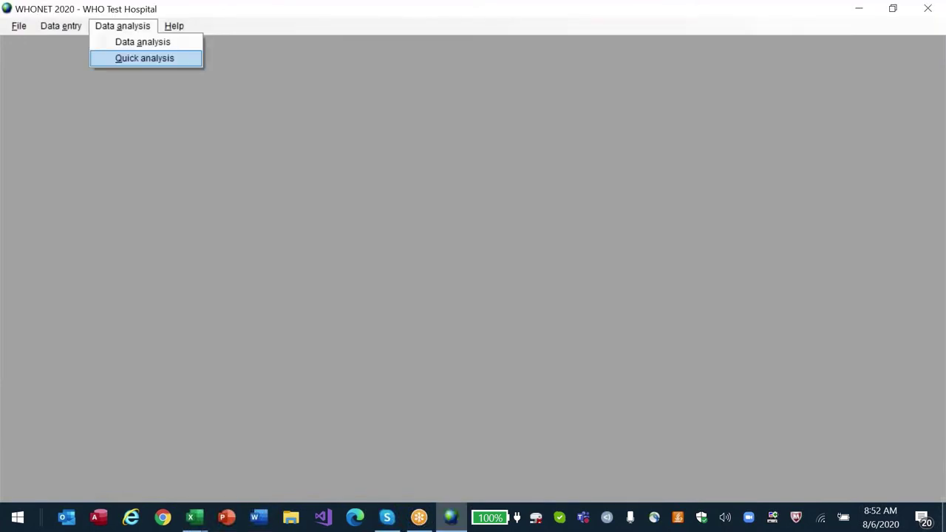
pyautogui.press('Return')
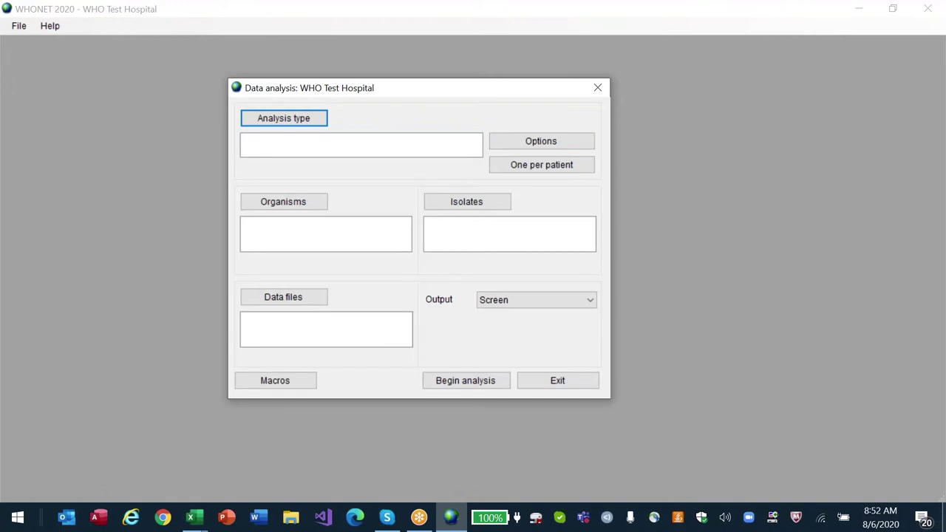
pyautogui.click(275, 380)
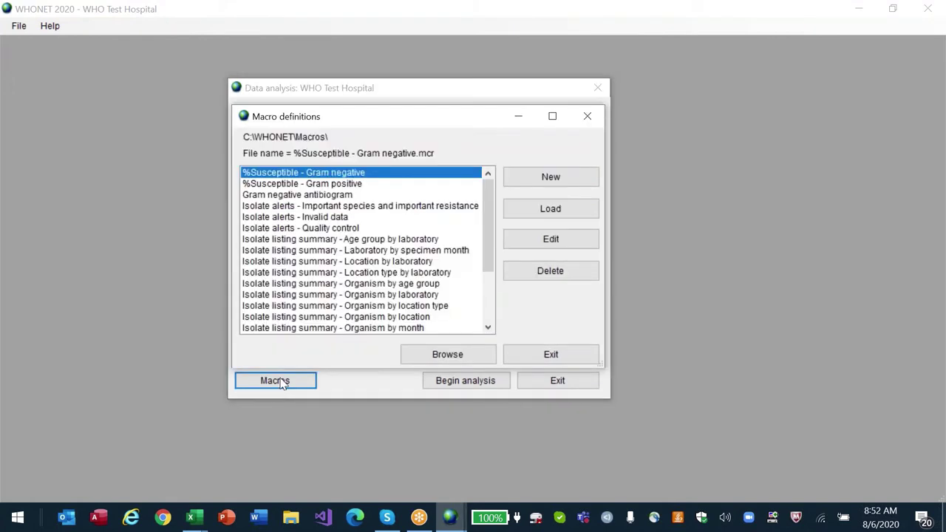
pyautogui.press('Return')
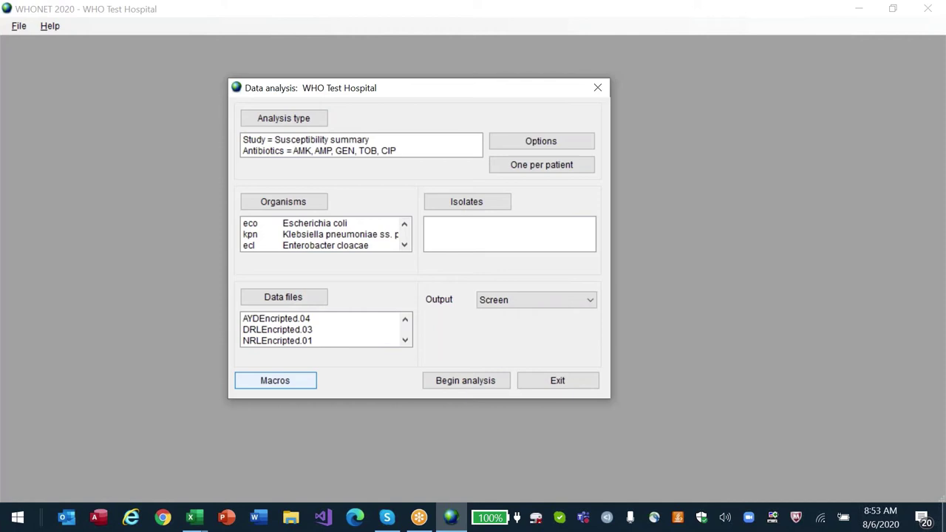
# Step: Explore the one-per-patient options and include results by patient, using the first isolate with antibiotic results
pyautogui.press('Tab')
pyautogui.press('Tab')
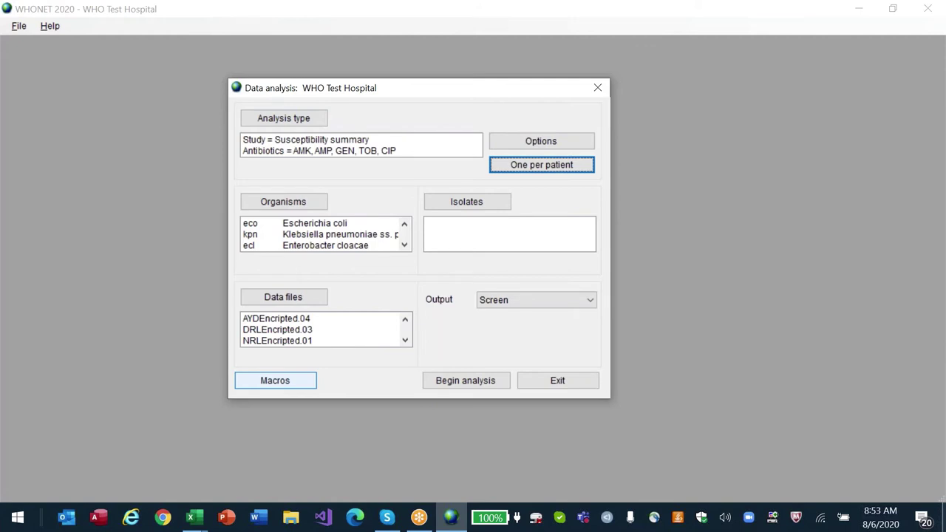
pyautogui.press('Return')
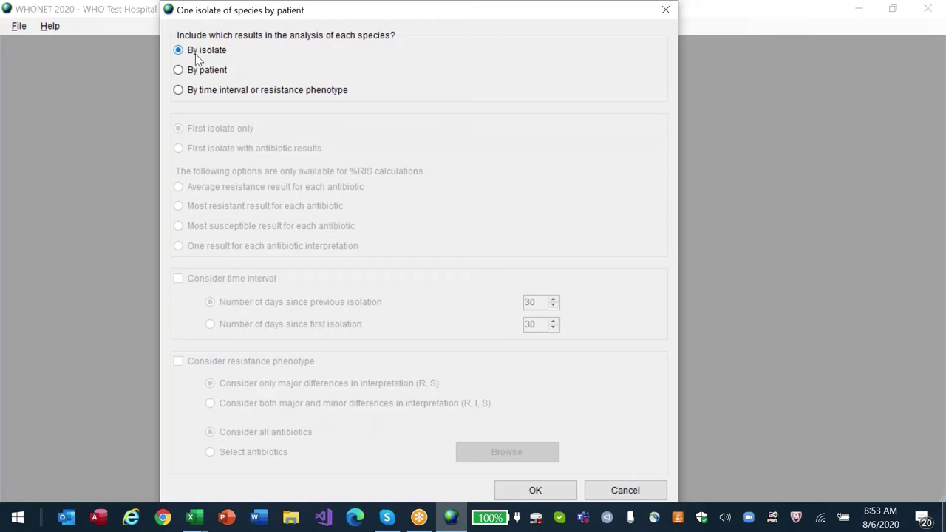
pyautogui.press('Down')
pyautogui.press('Down')
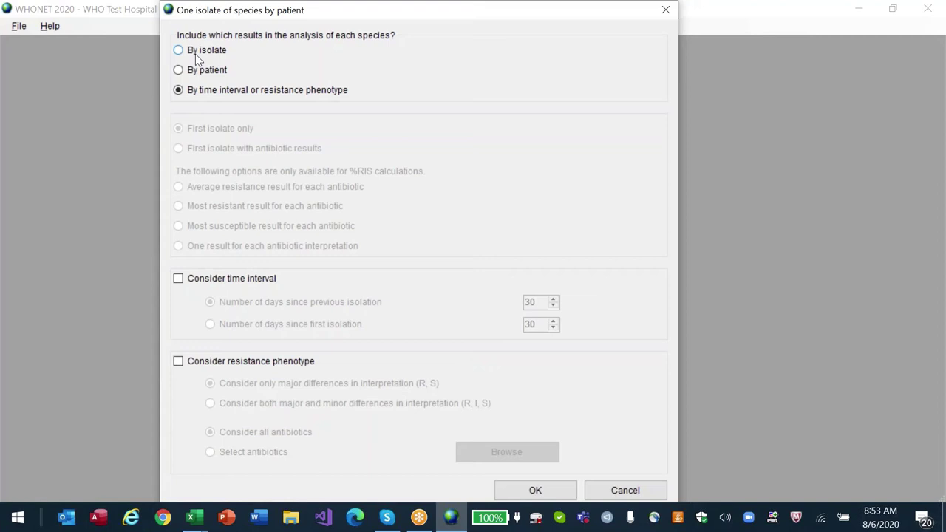
pyautogui.press('Up')
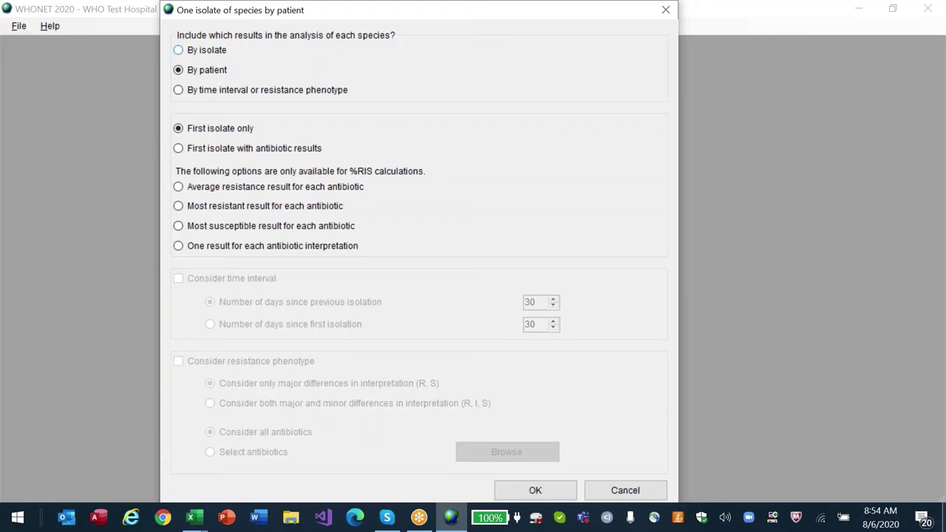
pyautogui.press('Down')
pyautogui.click(266, 225)
pyautogui.click(266, 211)
pyautogui.click(258, 150)
pyautogui.click(204, 138)
pyautogui.press('Down')
pyautogui.click(539, 488)
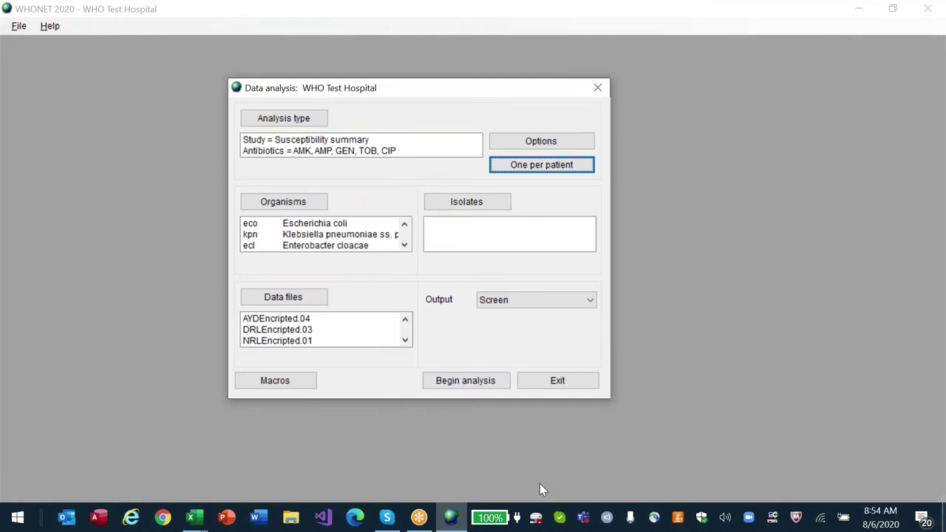
# Step: Try to run the one-per-patient analysis for WHO Test Hospital, and leave data analysis
pyautogui.click(468, 386)
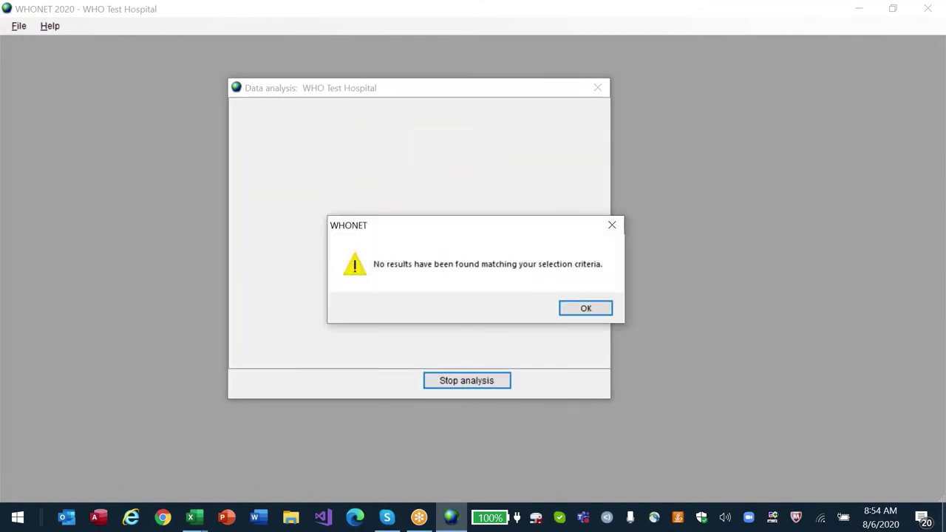
pyautogui.press('Return')
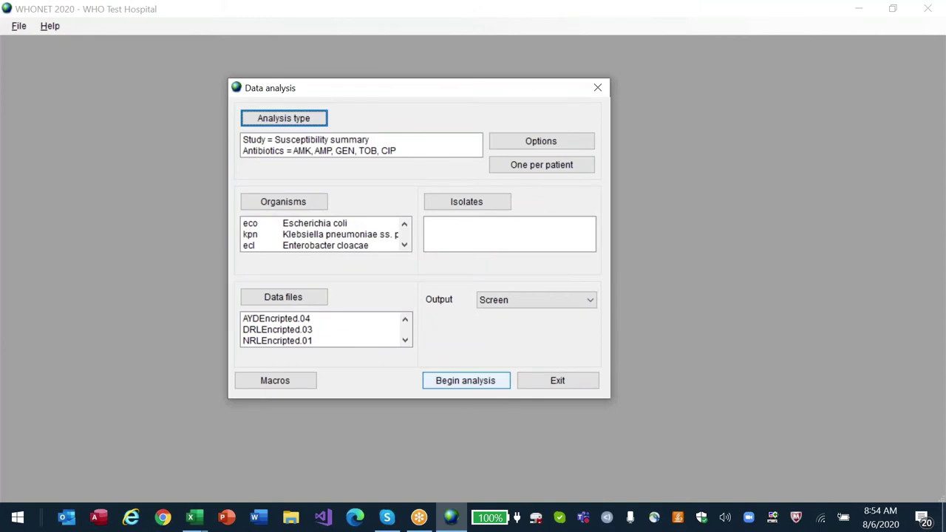
pyautogui.press('Escape')
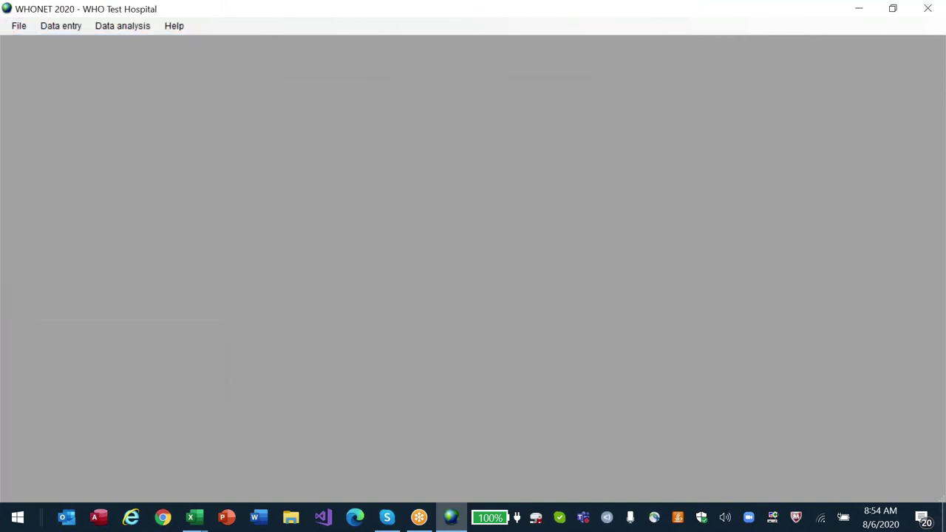
# Step: End the WHONET 2020 task in Task Manager, and relaunch WHONET with the All hospitals laboratory
pyautogui.hotkey('ctrl', 'shift', 'Escape')
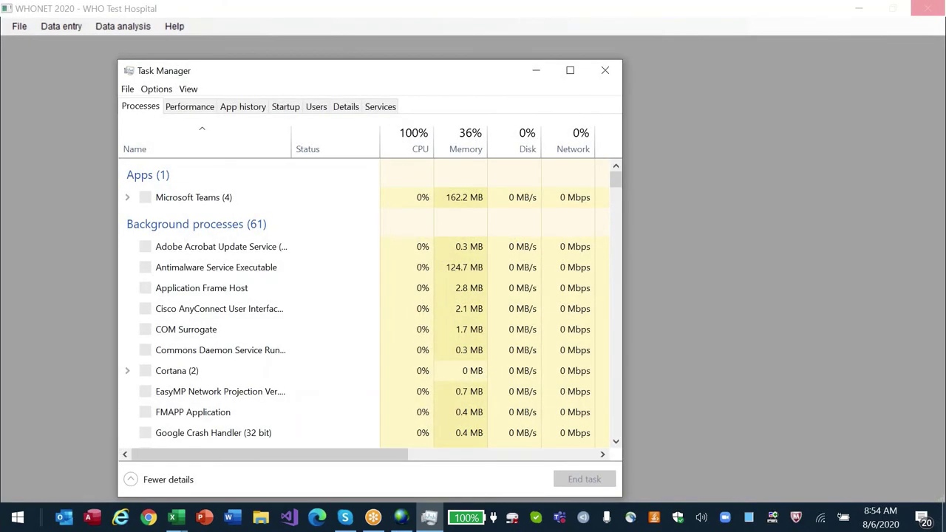
pyautogui.click(191, 265)
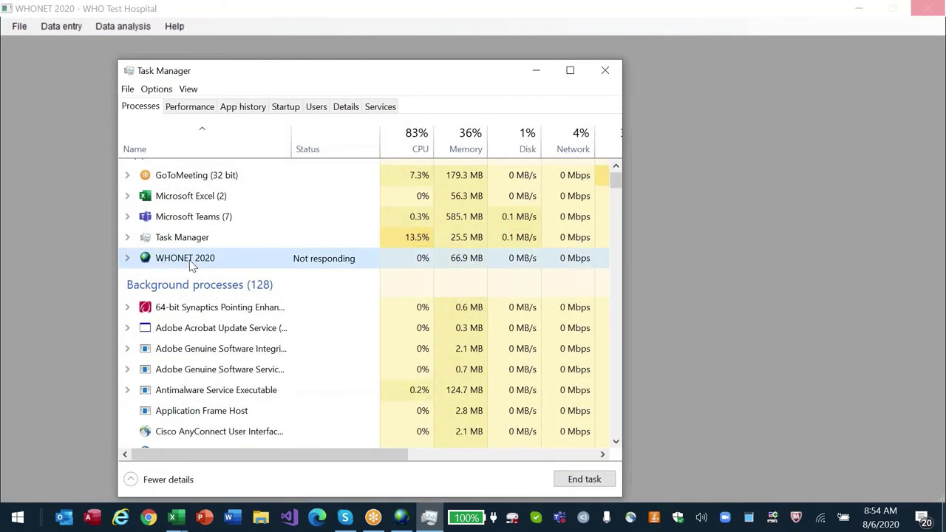
pyautogui.click(584, 479)
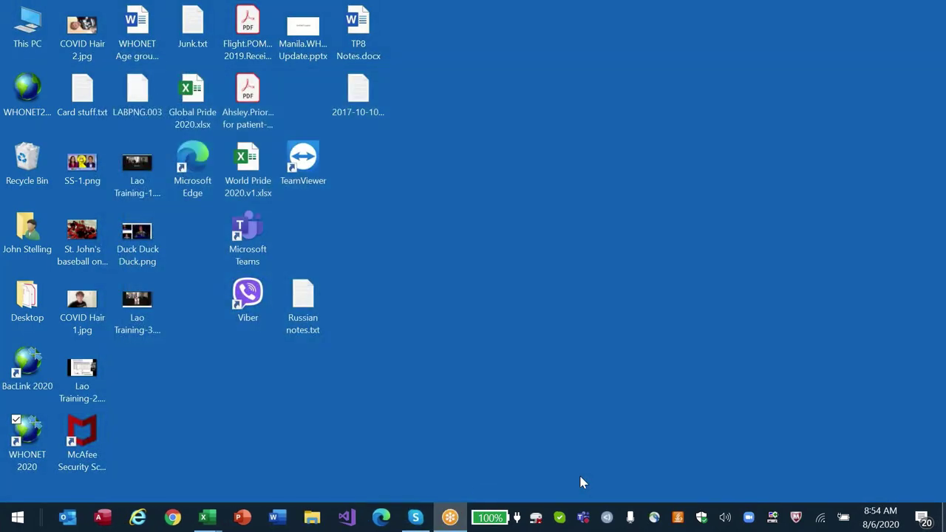
pyautogui.click(25, 439)
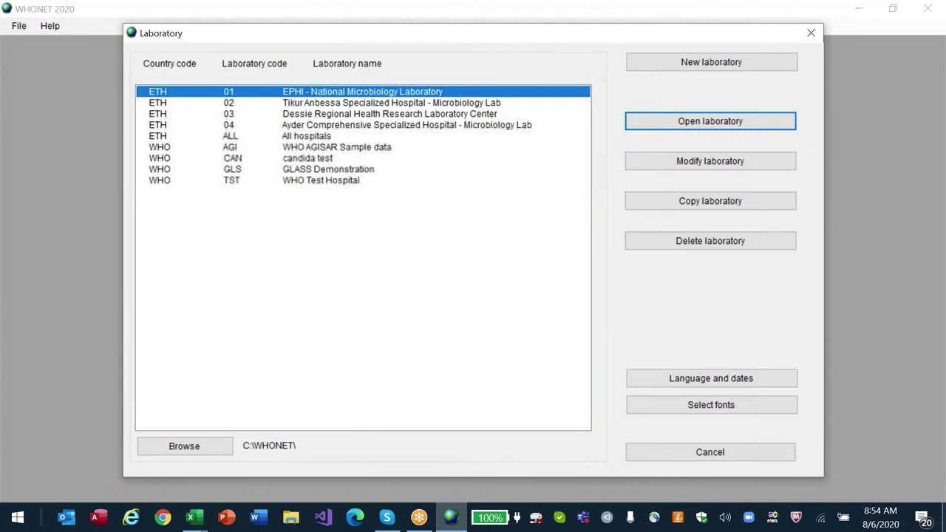
pyautogui.click(222, 136)
pyautogui.press('Return')
# Step: Open data analysis for All hospitals and load the Gram negative antibiogram macro
pyautogui.hotkey('alt', 'a')
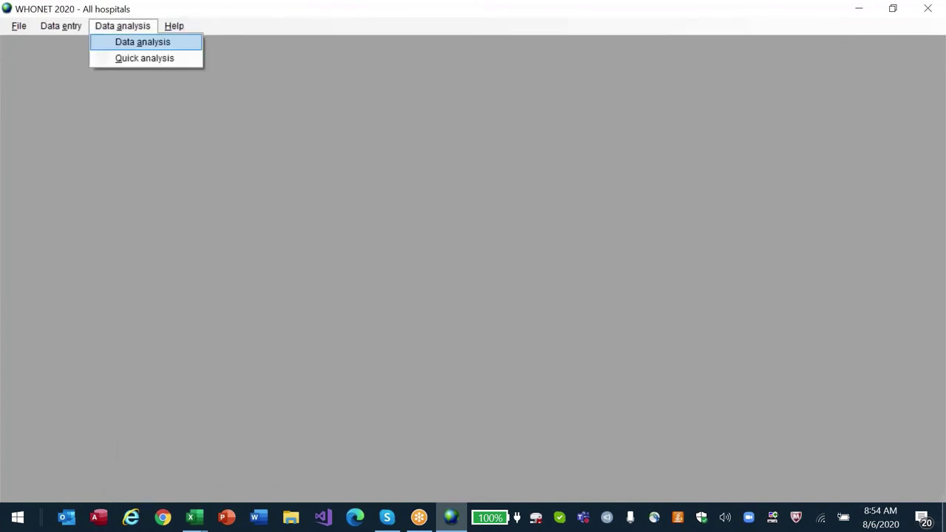
pyautogui.press('Escape')
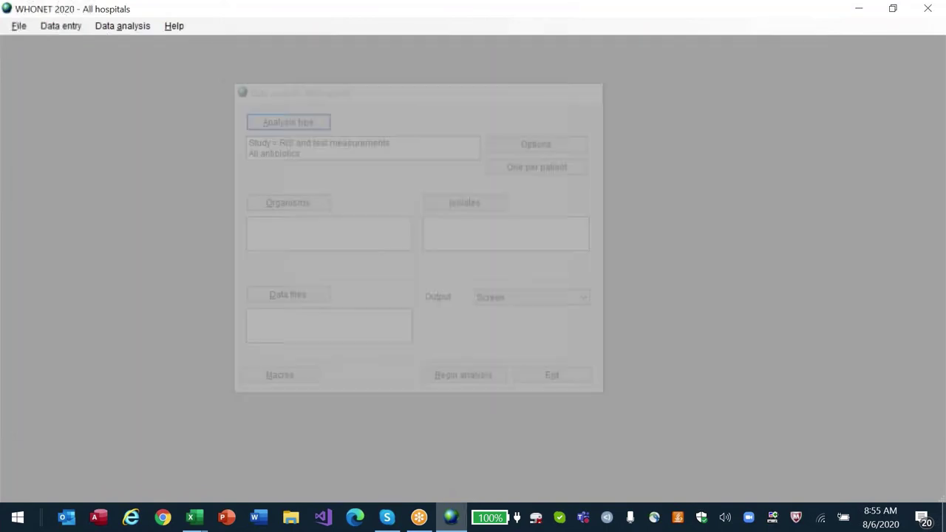
pyautogui.hotkey('alt', 'a')
pyautogui.press('Return')
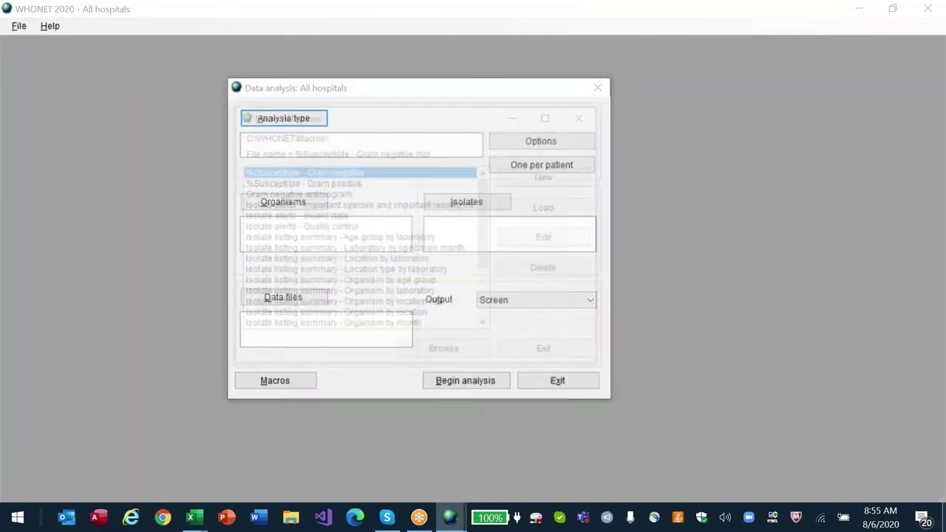
pyautogui.click(317, 193)
pyautogui.hotkey('alt', 'l')
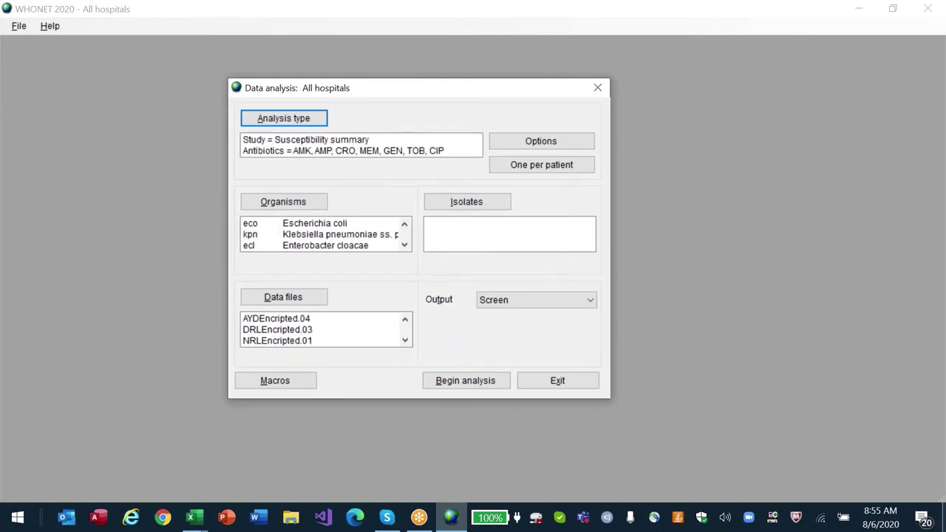
# Step: Set the analysis to include results by patient using the first isolate with antibiotic results, and run it
pyautogui.click(565, 164)
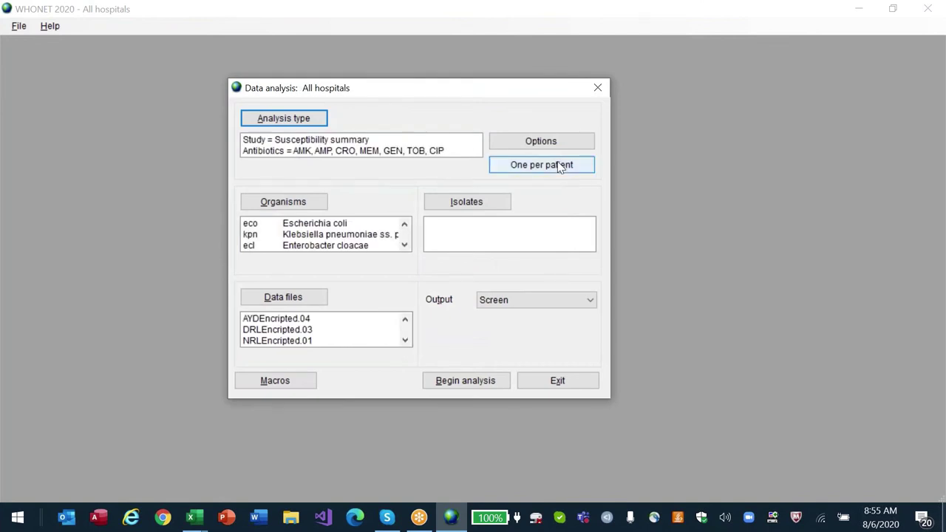
pyautogui.click(264, 152)
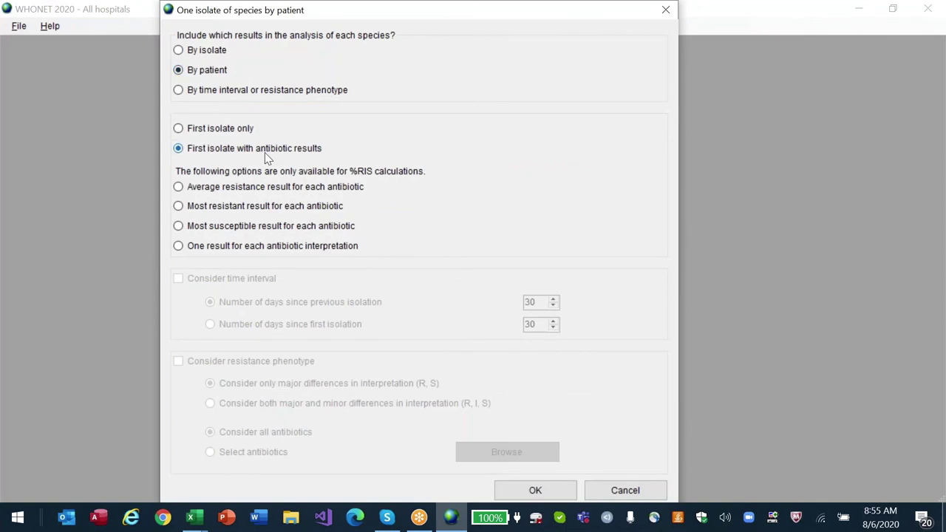
pyautogui.press('Return')
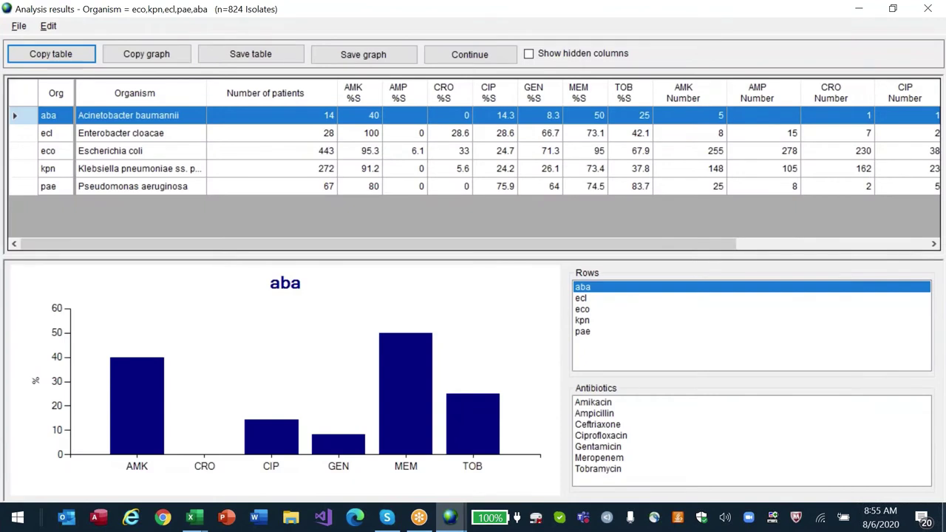
# Step: Switch to Book2 in Excel, bold Escherichia coli's number of isolates in C9, and compare it with WHONET's number of patients
pyautogui.click(310, 157)
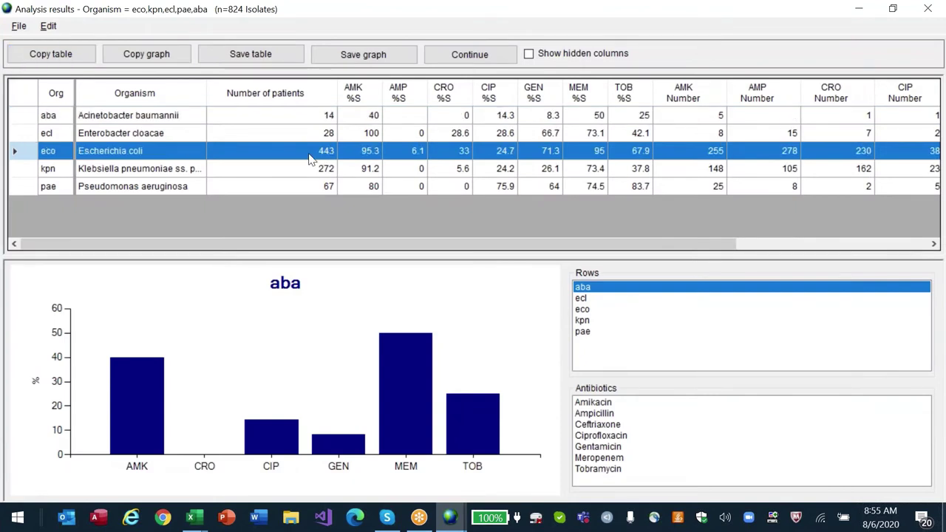
pyautogui.hotkey('alt', 'Tab')
pyautogui.hotkey('alt', 'Tab')
pyautogui.hotkey('alt', 'Tab')
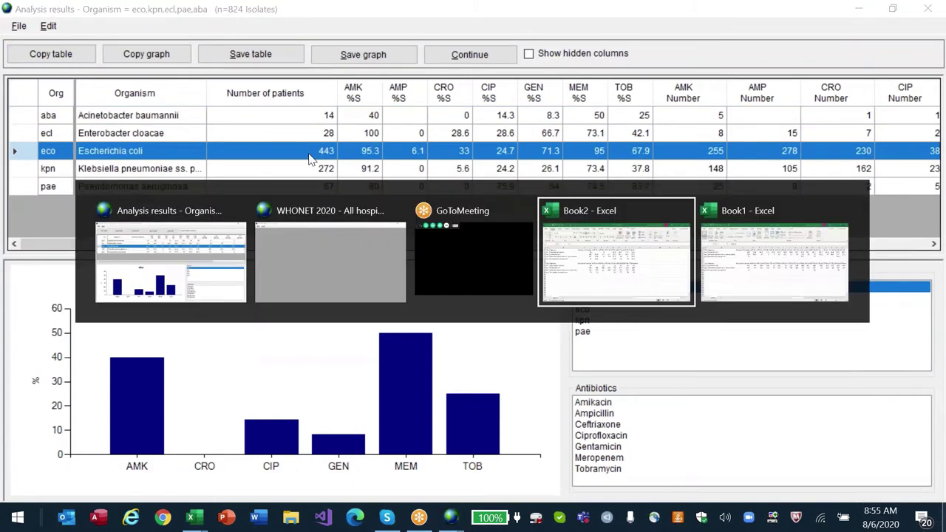
pyautogui.press('Left')
pyautogui.press('Left')
pyautogui.press('Left')
pyautogui.press('Left')
pyautogui.press('Left')
pyautogui.press('Left')
pyautogui.press('Left')
pyautogui.press('Left')
pyautogui.press('Left')
pyautogui.press('Left')
pyautogui.press('Up')
pyautogui.press('Up')
pyautogui.press('Up')
pyautogui.press('Up')
pyautogui.press('Up')
pyautogui.press('Up')
pyautogui.press('Up')
pyautogui.press('Up')
pyautogui.press('Right')
pyautogui.press('Right')
pyautogui.press('Down')
pyautogui.hotkey('ctrl', 'b')
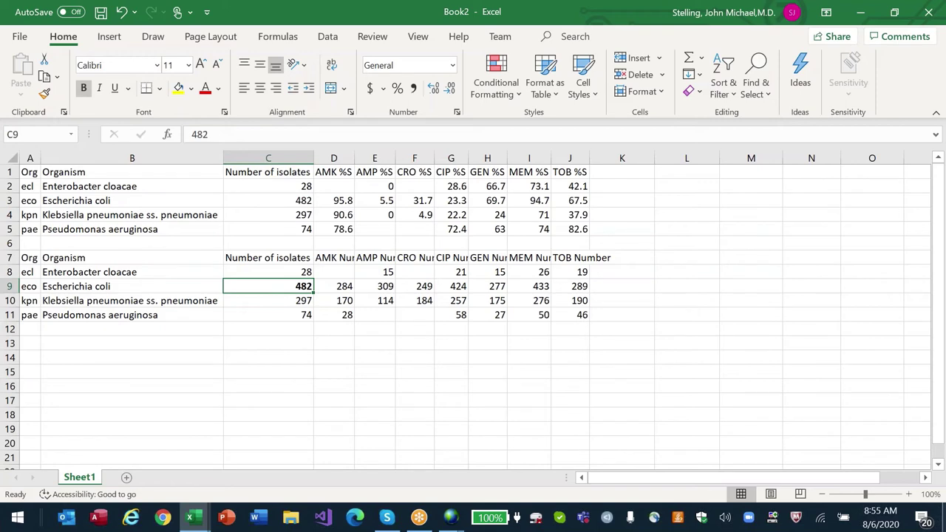
pyautogui.hotkey('alt', 'Tab')
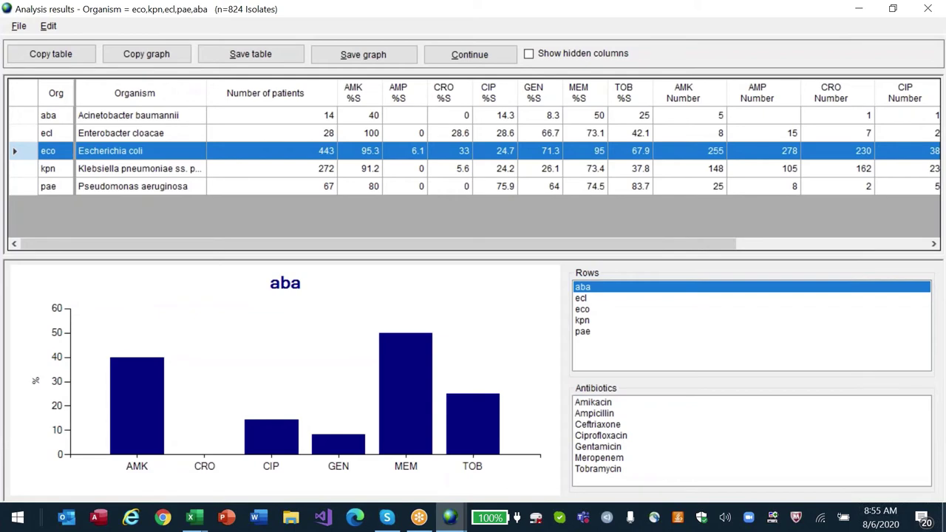
pyautogui.hotkey('alt', 'Tab')
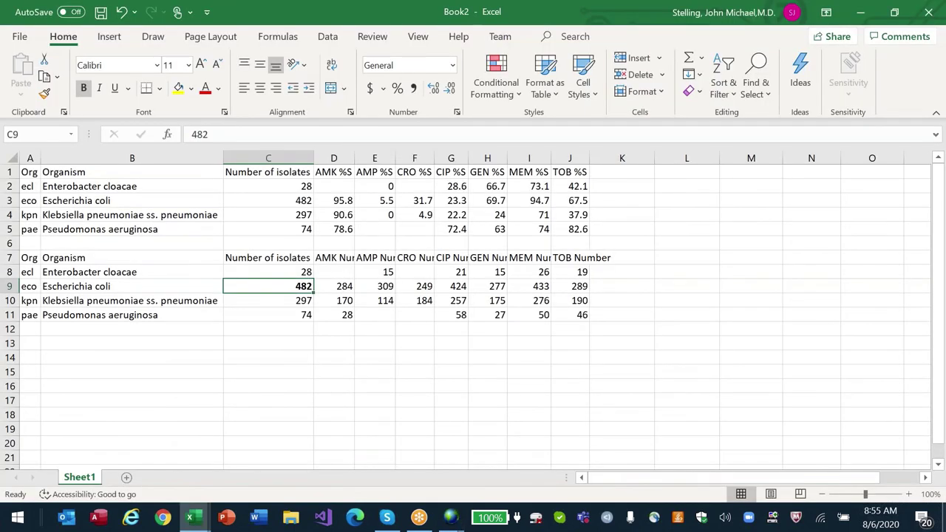
# Step: Bold Escherichia coli's AMK %S in D3 of Book2 in Excel, and compare it with WHONET's one-per-patient result
pyautogui.hotkey('alt', 'Tab')
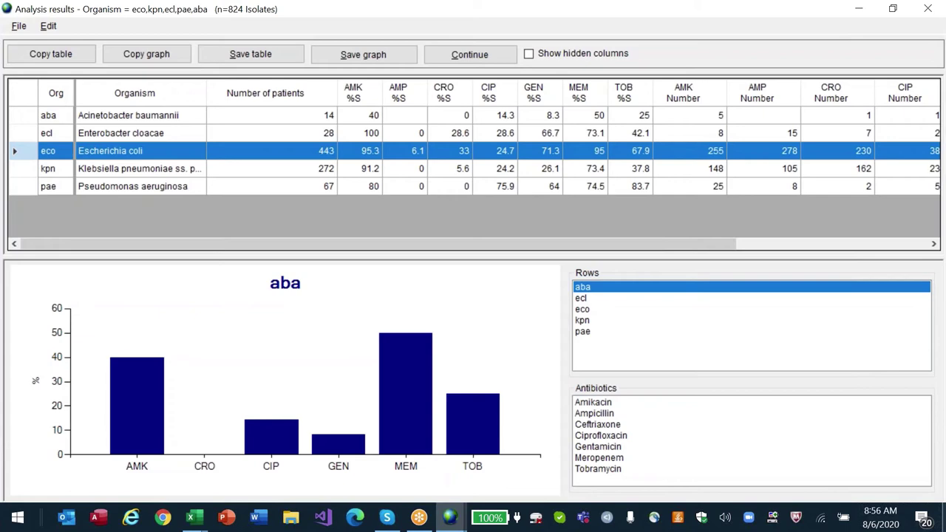
pyautogui.hotkey('alt', 'Tab')
pyautogui.hotkey('alt', 'Tab')
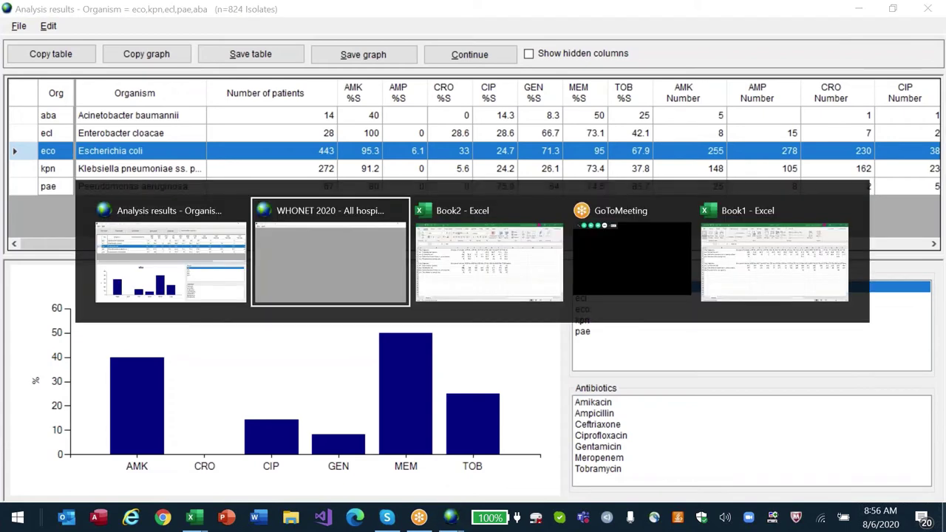
pyautogui.press('Right')
pyautogui.press('Up')
pyautogui.press('Up')
pyautogui.press('Up')
pyautogui.press('Up')
pyautogui.press('Up')
pyautogui.press('Up')
pyautogui.press('Up')
pyautogui.press('Up')
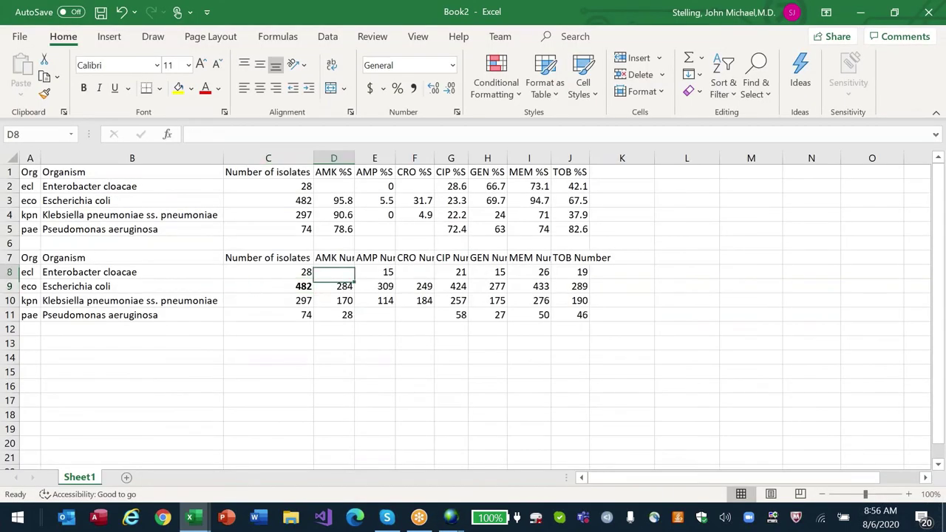
pyautogui.press('Down')
pyautogui.press('Down')
pyautogui.press('Down')
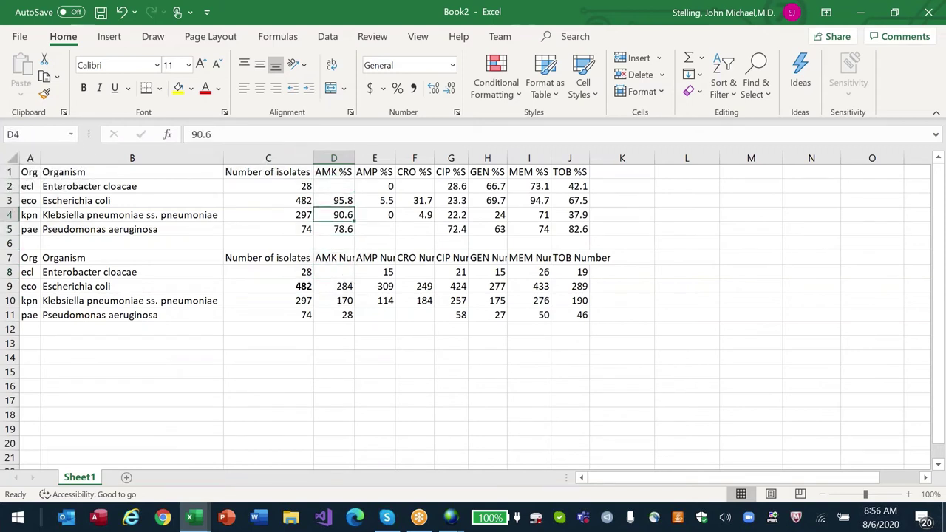
pyautogui.press('Left')
pyautogui.press('Up')
pyautogui.press('Right')
pyautogui.hotkey('ctrl', 'b')
pyautogui.press('Left')
pyautogui.press('Left')
pyautogui.press('Left')
pyautogui.press('Right')
pyautogui.press('Right')
pyautogui.press('Right')
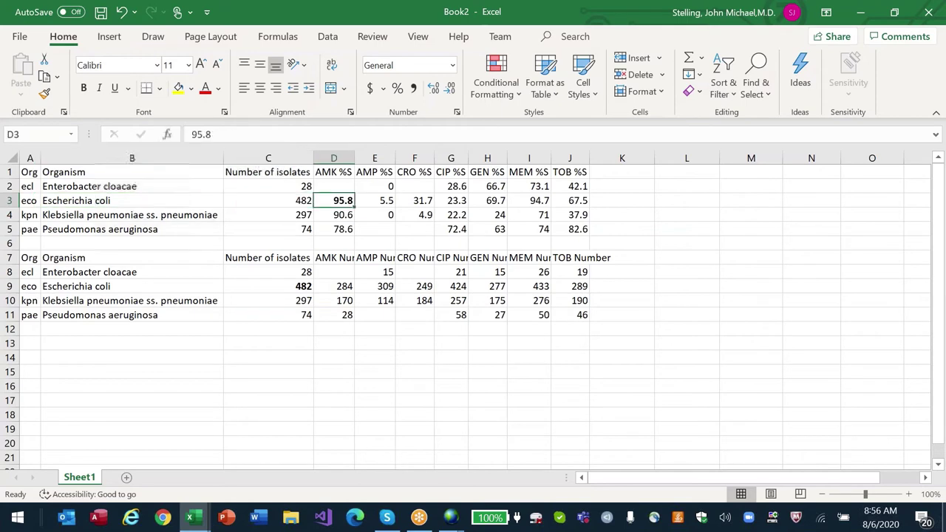
pyautogui.hotkey('alt', 'Tab')
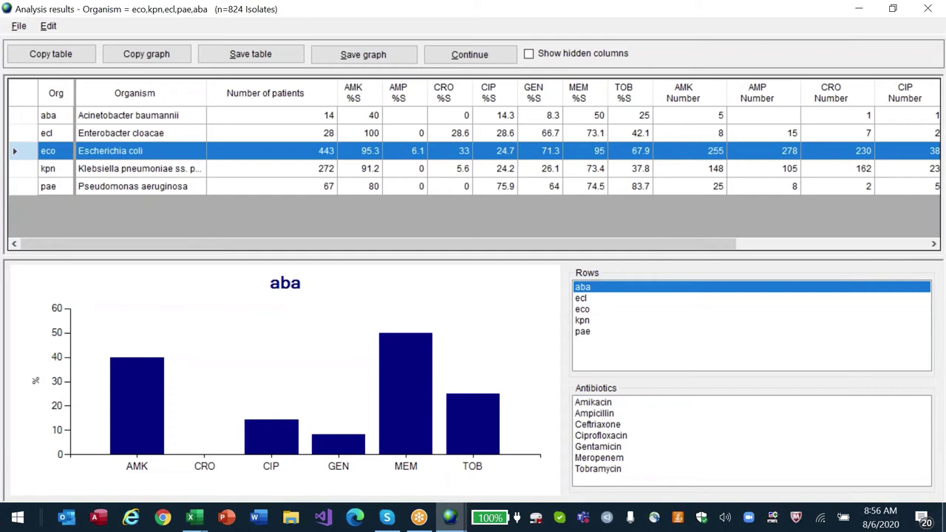
# Step: Bold Pseudomonas aeruginosa's number of isolates in C5 of Book2, and compare it with the number of patients in WHONET
pyautogui.hotkey('alt', 'Tab')
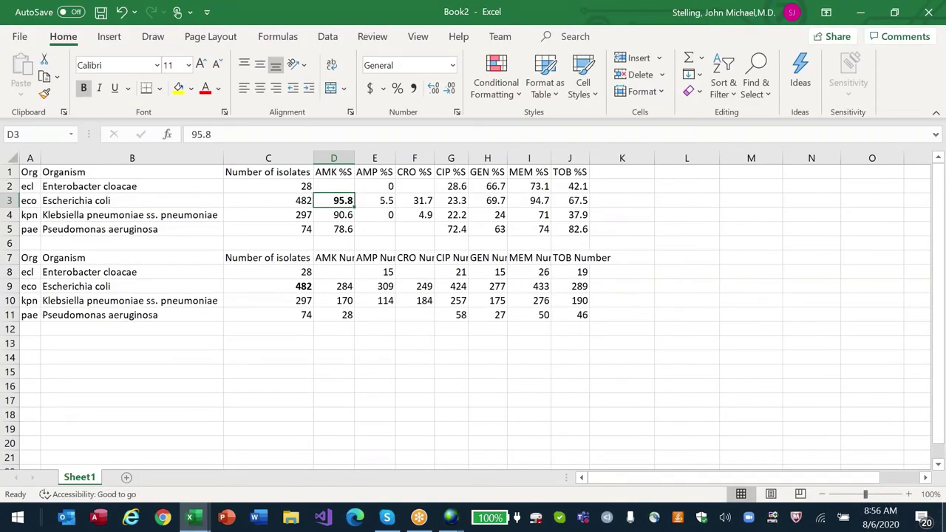
pyautogui.press('Down')
pyautogui.press('Down')
pyautogui.press('Left')
pyautogui.press('Left')
pyautogui.press('Right')
pyautogui.hotkey('ctrl', 'b')
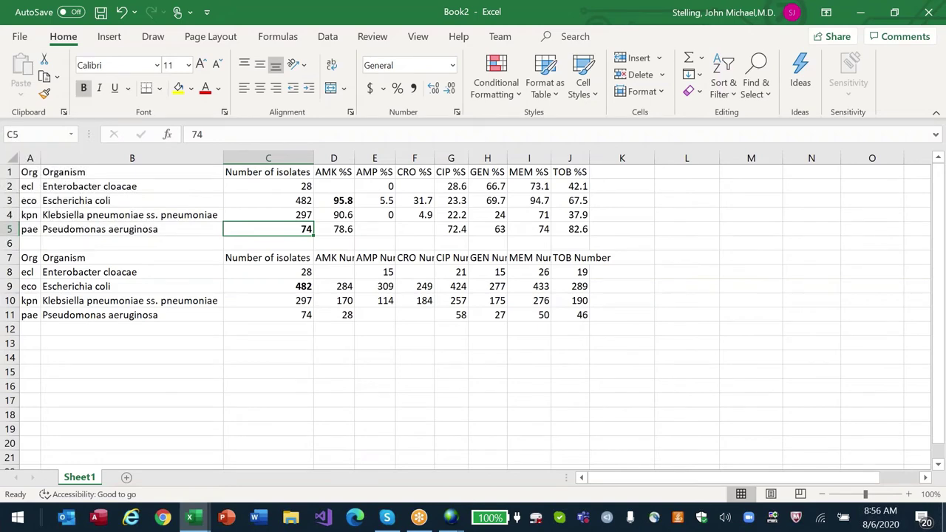
pyautogui.hotkey('alt', 'Tab')
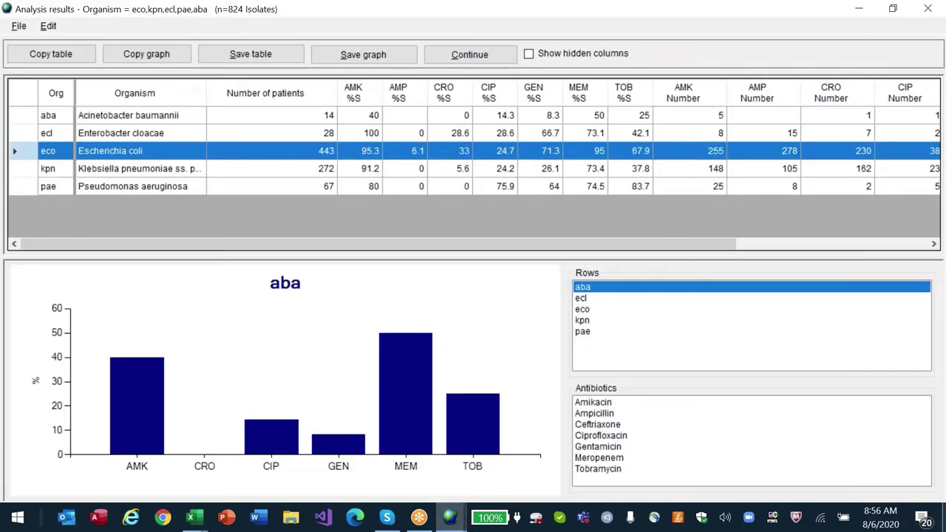
pyautogui.click(312, 189)
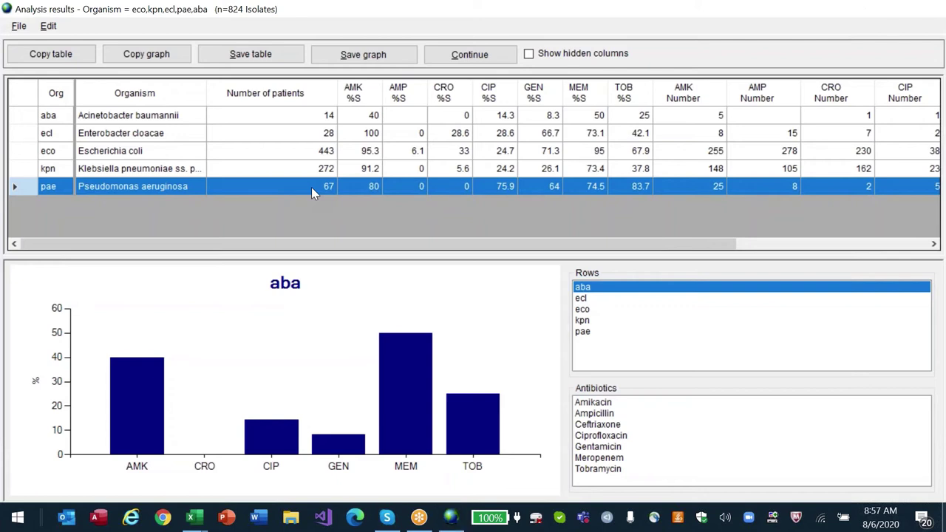
# Step: Save the current one-per-patient analysis settings as the macro Gram negative antibiogram, replacing the existing file
pyautogui.press('Escape')
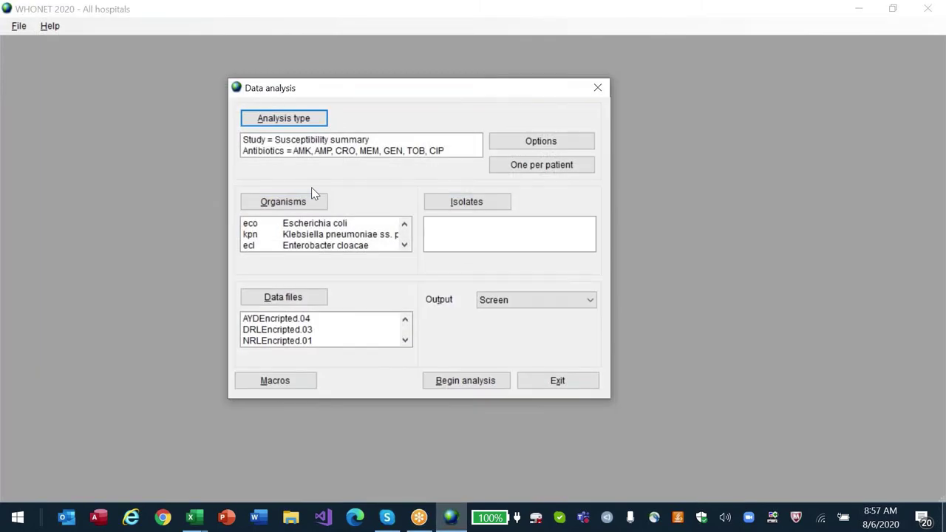
pyautogui.click(286, 387)
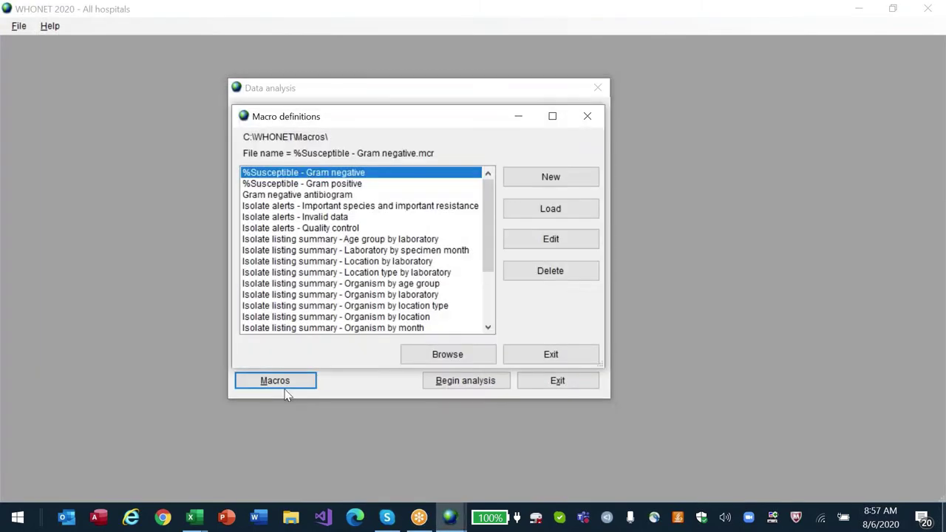
pyautogui.click(354, 195)
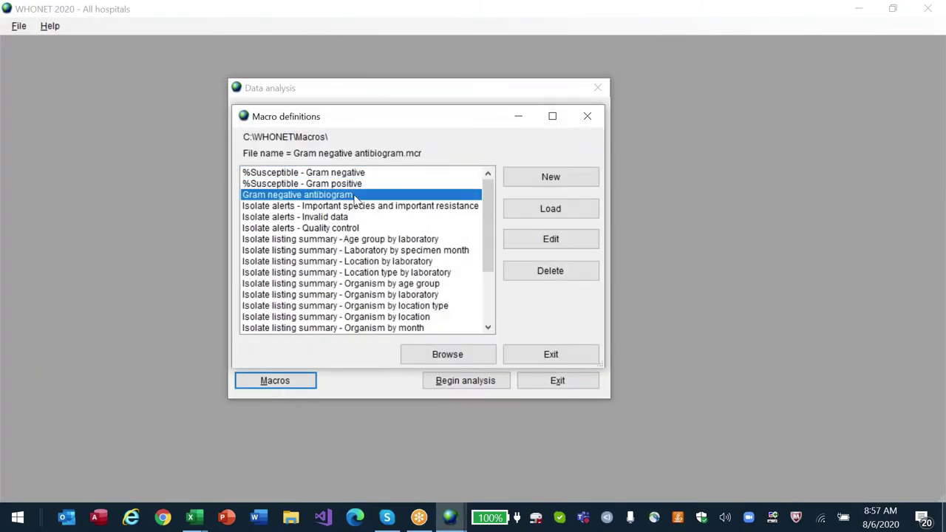
pyautogui.click(550, 176)
pyautogui.write('Gram negatib')
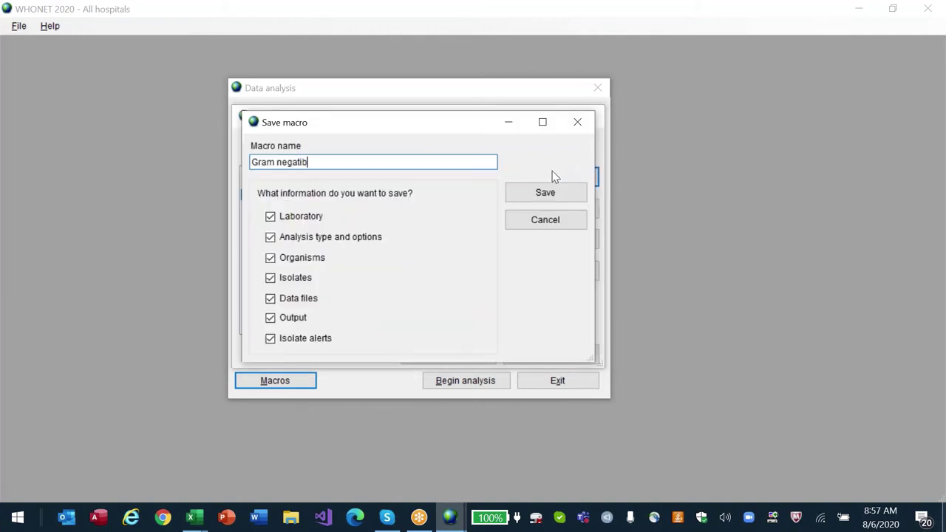
pyautogui.press('BackSpace')
pyautogui.write('ve antibgio')
pyautogui.press('BackSpace')
pyautogui.press('BackSpace')
pyautogui.press('BackSpace')
pyautogui.write('iogram')
pyautogui.press('Return')
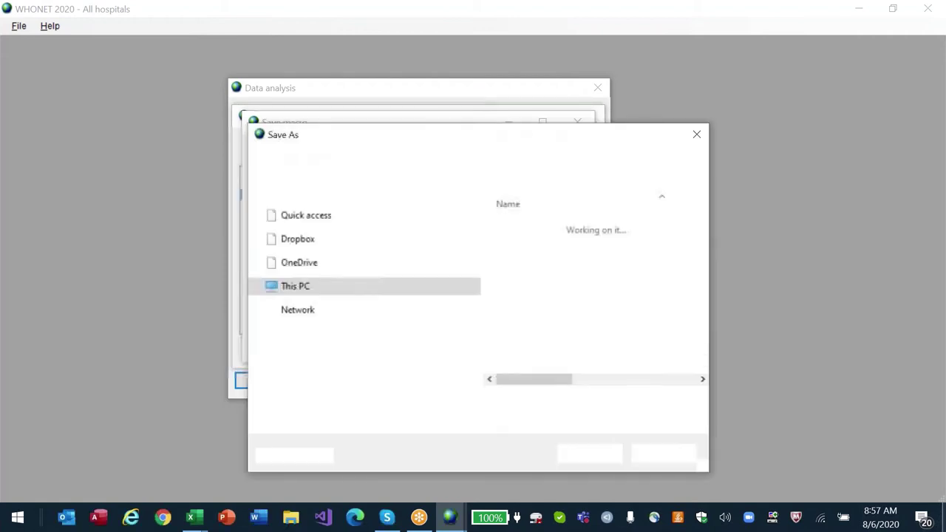
pyautogui.click(580, 455)
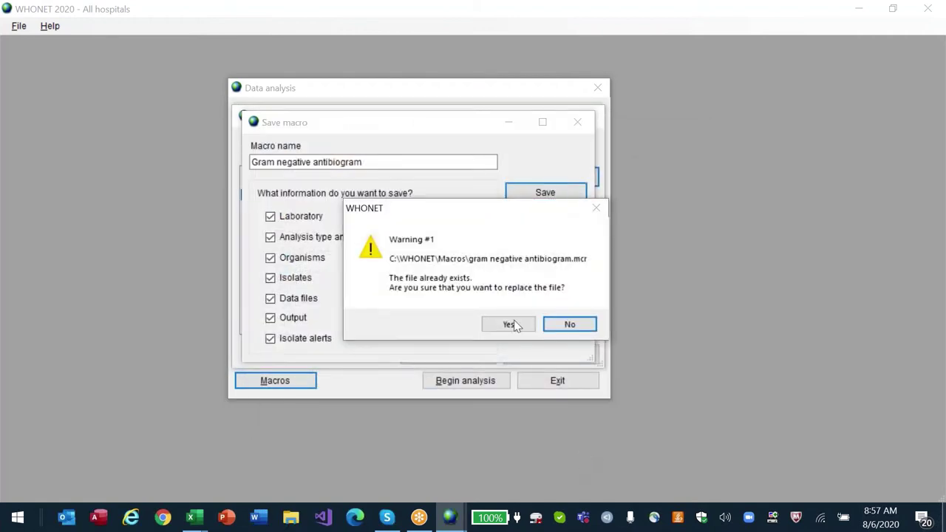
pyautogui.click(507, 324)
pyautogui.click(552, 355)
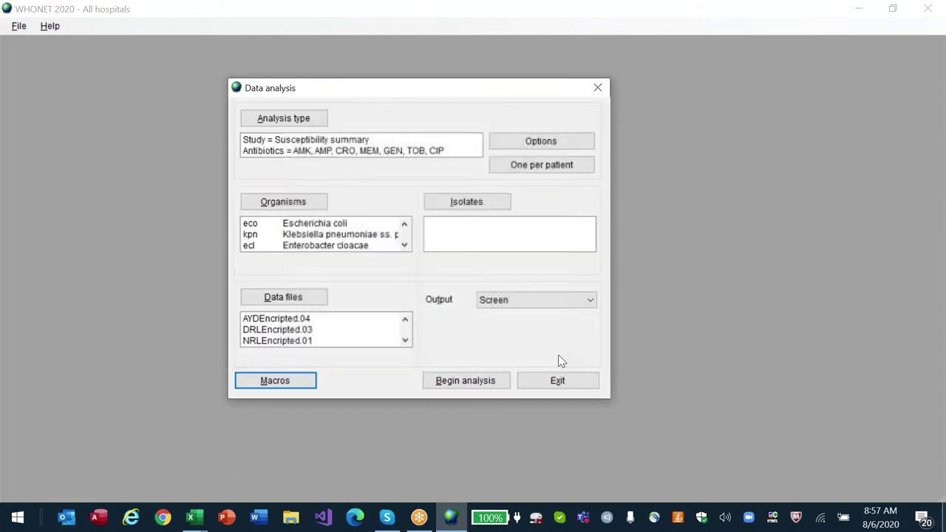
# Step: Run the analysis, save the results table as Gram negative antibiogram.xlsx in the Macros folder, and open the file
pyautogui.click(465, 380)
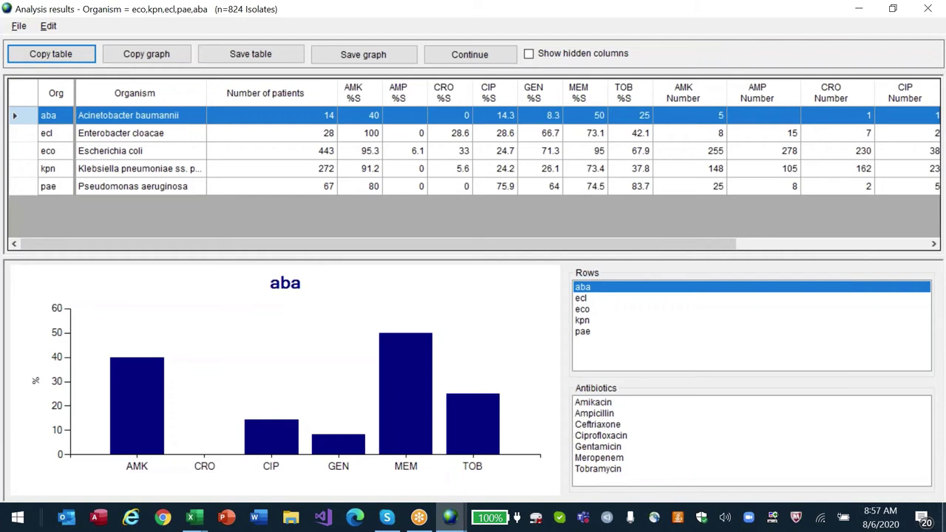
pyautogui.click(250, 54)
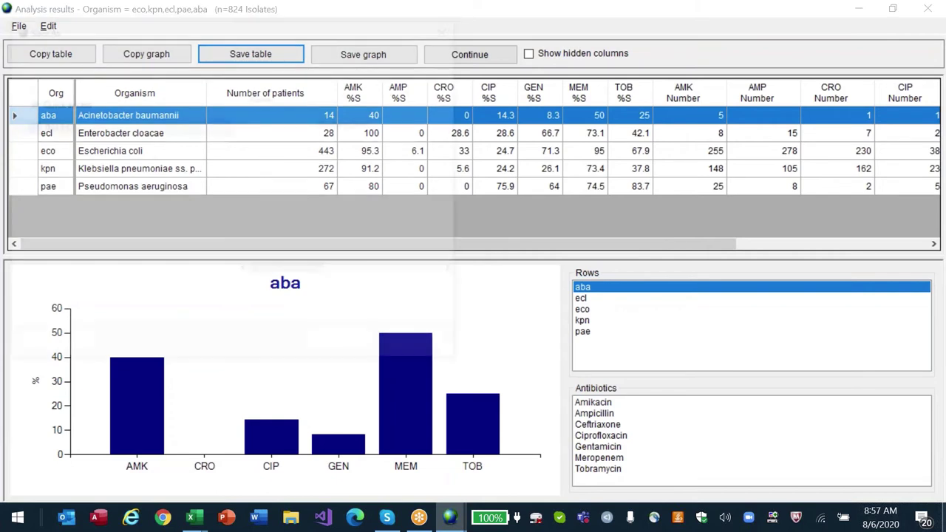
pyautogui.write('Gram ne')
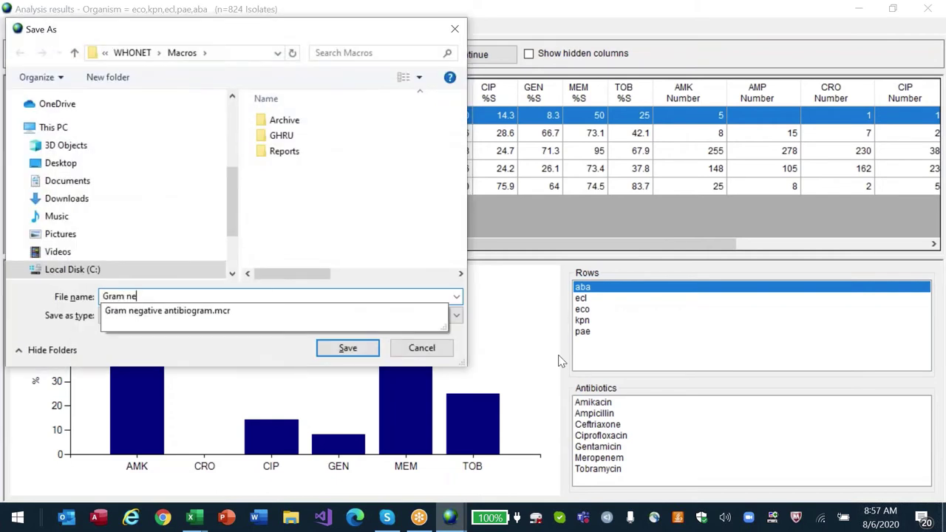
pyautogui.press('Down')
pyautogui.press('BackSpace')
pyautogui.press('BackSpace')
pyautogui.press('BackSpace')
pyautogui.press('BackSpace')
pyautogui.press('BackSpace')
pyautogui.write('m.xlsx')
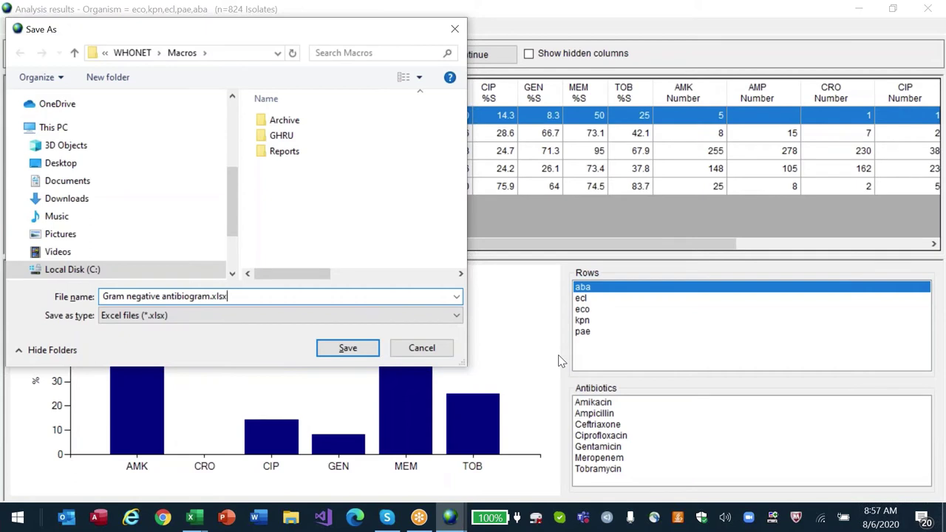
pyautogui.press('Return')
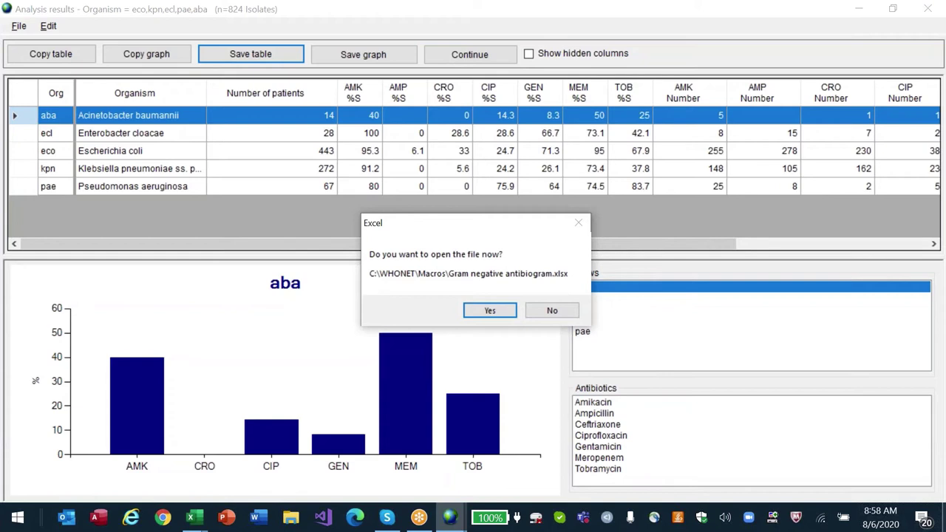
pyautogui.press('Return')
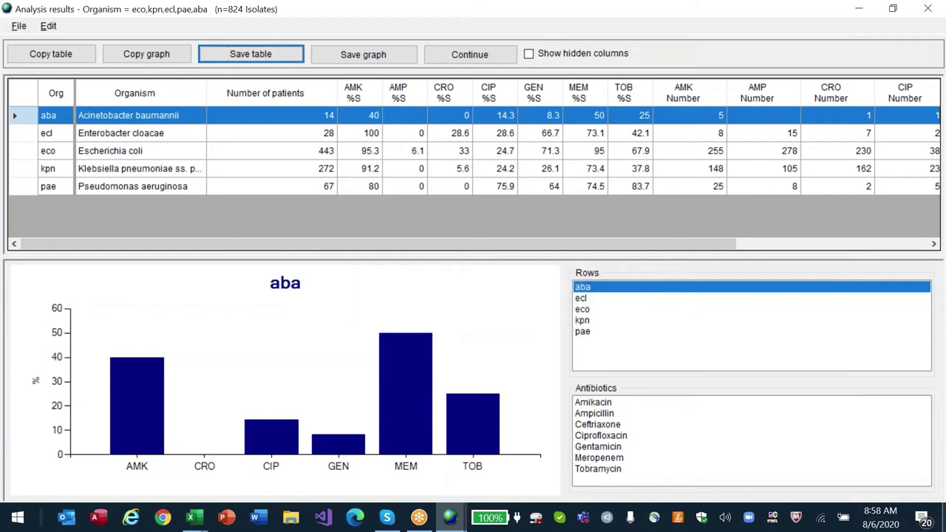
# Step: Switch to Gram negative antibiogram.xlsx in Excel and review the report heading, data files, isolate count and analysis options above the table
pyautogui.hotkey('alt', 'Tab')
pyautogui.hotkey('alt', 'Tab')
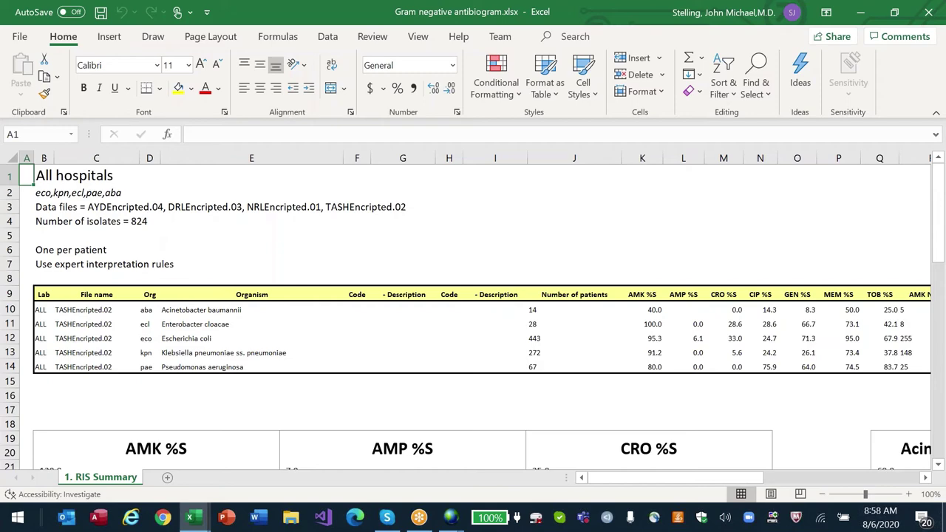
pyautogui.hotkey('alt', 'Tab')
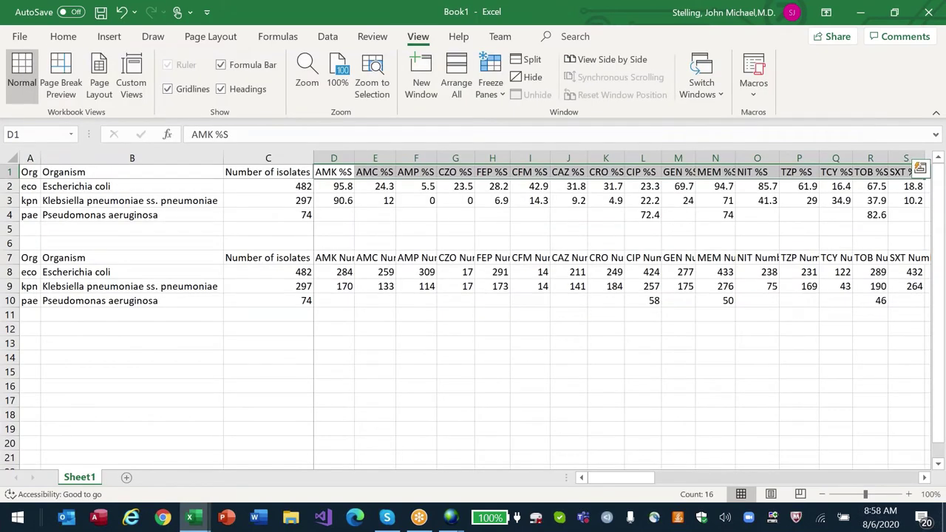
pyautogui.hotkey('alt', 'Tab')
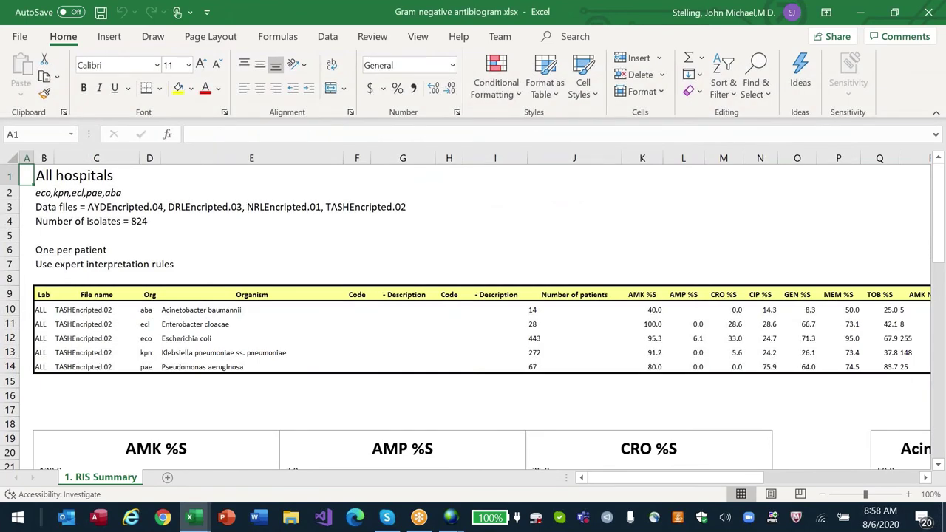
pyautogui.moveTo(43, 175); pyautogui.dragTo(43, 221)
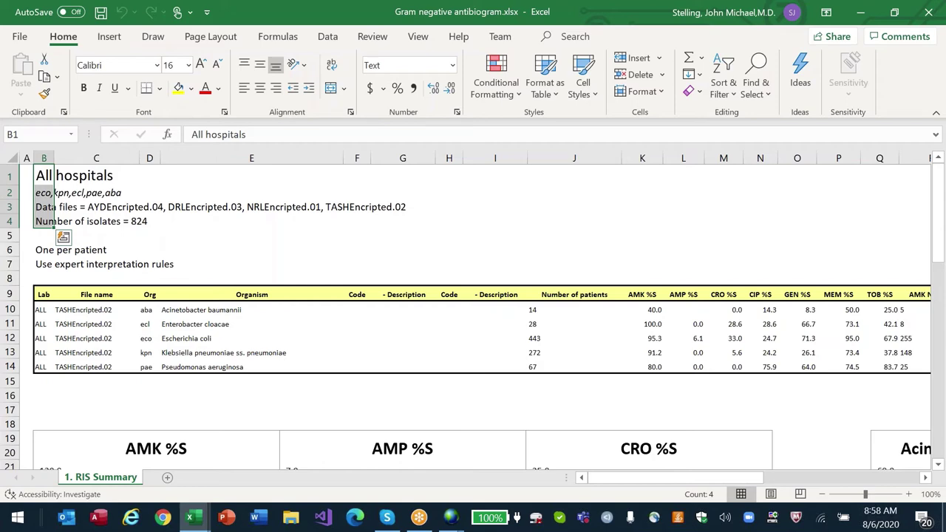
pyautogui.moveTo(43, 221); pyautogui.dragTo(444, 299)
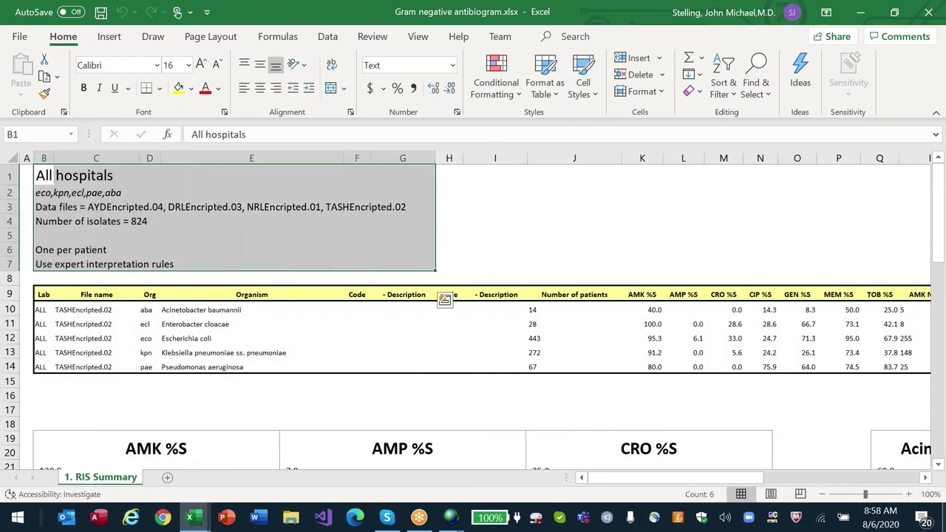
pyautogui.press('Down')
pyautogui.press('Down')
pyautogui.press('Right')
pyautogui.press('Right')
pyautogui.press('Right')
pyautogui.press('Left')
pyautogui.press('Left')
pyautogui.press('Left')
pyautogui.press('Down')
pyautogui.press('Down')
pyautogui.press('Down')
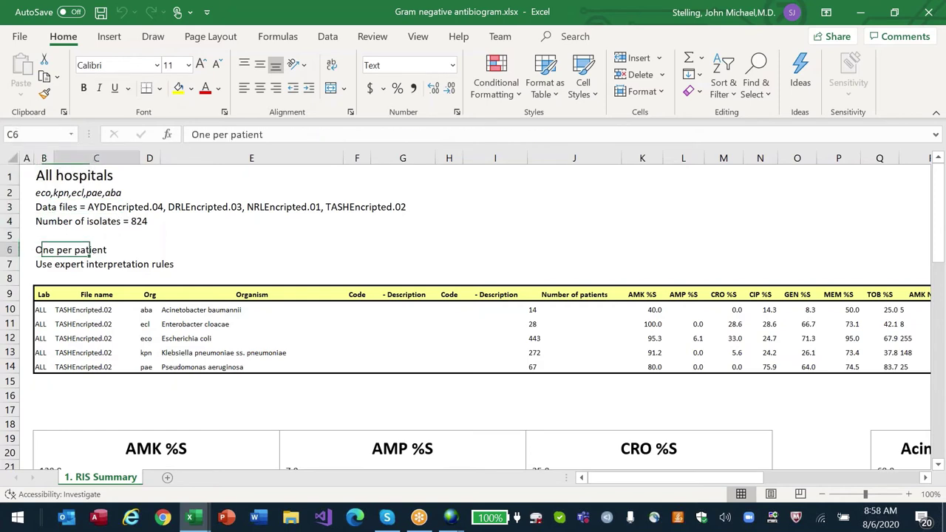
pyautogui.press('Down')
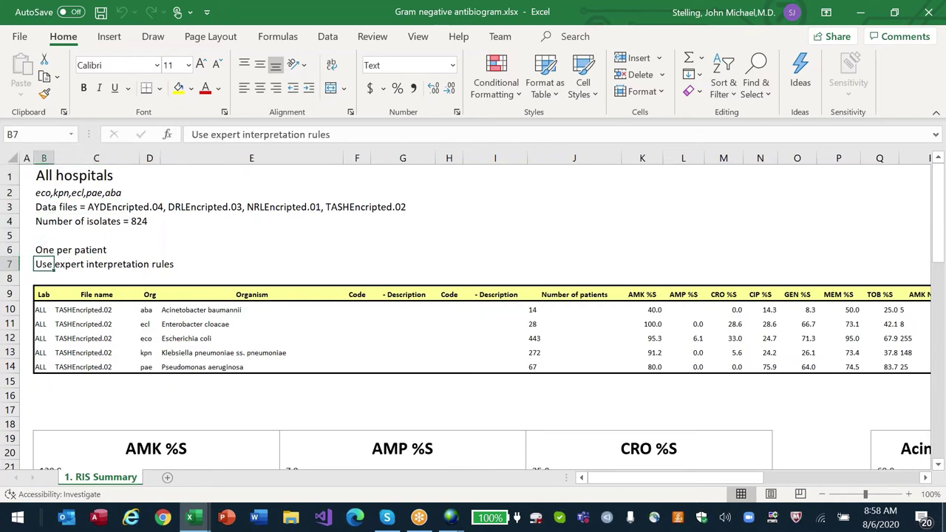
# Step: Examine the susceptibility results table and the %S charts for each antibiotic below it
pyautogui.press('Down')
pyautogui.press('Down')
pyautogui.press('Down')
pyautogui.press('Down')
pyautogui.press('Down')
pyautogui.press('Down')
pyautogui.press('Down')
pyautogui.press('Down')
pyautogui.press('Down')
pyautogui.press('Down')
pyautogui.press('Down')
pyautogui.press('Down')
pyautogui.press('Down')
pyautogui.press('Down')
pyautogui.press('Down')
pyautogui.press('Down')
pyautogui.press('Down')
pyautogui.press('Down')
pyautogui.press('Down')
pyautogui.press('Down')
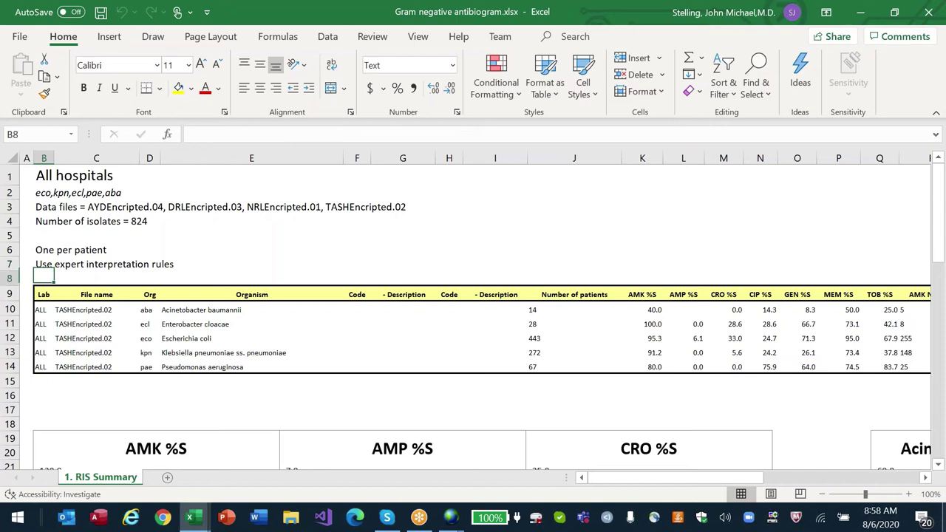
pyautogui.press('Down')
pyautogui.press('Down')
pyautogui.press('Down')
pyautogui.press('Down')
pyautogui.press('Down')
pyautogui.press('Down')
pyautogui.press('Down')
pyautogui.press('Down')
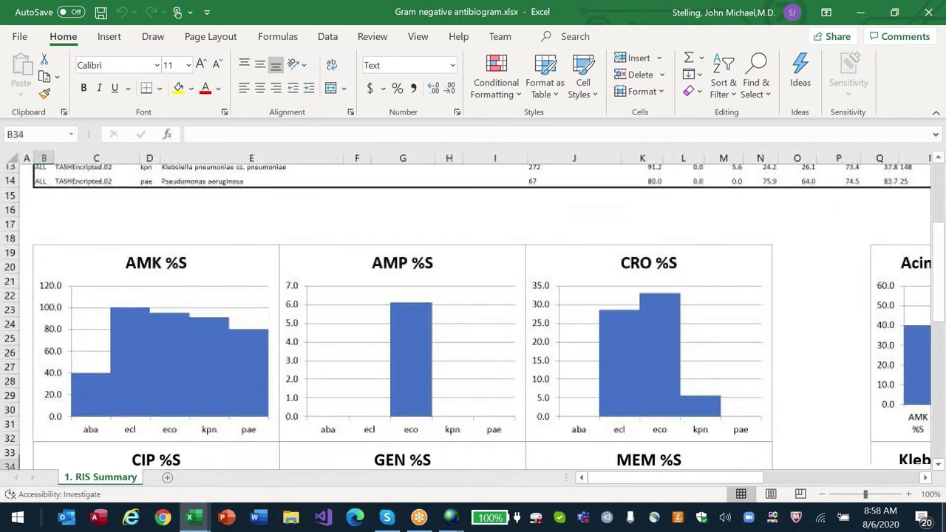
pyautogui.press('Down')
pyautogui.press('Down')
pyautogui.press('Down')
pyautogui.press('Down')
pyautogui.press('Down')
pyautogui.press('Down')
pyautogui.press('Down')
pyautogui.press('Down')
pyautogui.press('Down')
pyautogui.press('Down')
pyautogui.press('Down')
pyautogui.press('Down')
pyautogui.press('Down')
pyautogui.press('Down')
pyautogui.press('Down')
# Step: Examine the susceptibility charts for each organism and the table's antibiotic Number columns, and return to the start of the sheet
pyautogui.press('Right')
pyautogui.press('Right')
pyautogui.press('Right')
pyautogui.press('Right')
pyautogui.press('Right')
pyautogui.press('Right')
pyautogui.press('Right')
pyautogui.press('Right')
pyautogui.press('Right')
pyautogui.press('Right')
pyautogui.press('Right')
pyautogui.press('Right')
pyautogui.press('Right')
pyautogui.press('Right')
pyautogui.press('Right')
pyautogui.press('Right')
pyautogui.press('Right')
pyautogui.press('Right')
pyautogui.press('Right')
pyautogui.press('Right')
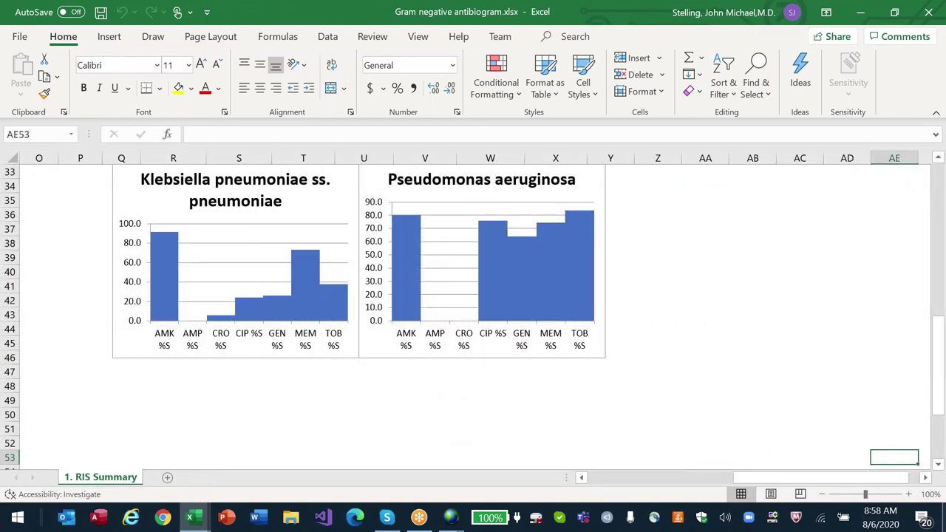
pyautogui.press('pageup')
pyautogui.press('pageup')
pyautogui.press('Down')
pyautogui.press('Down')
pyautogui.press('Down')
pyautogui.press('Down')
pyautogui.press('Down')
pyautogui.press('Down')
pyautogui.press('Down')
pyautogui.press('Down')
pyautogui.press('Down')
pyautogui.press('Down')
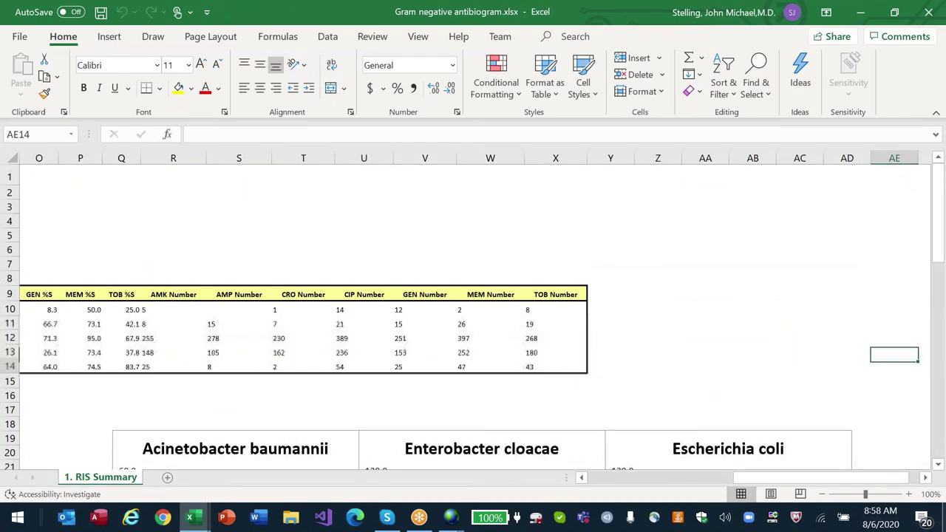
pyautogui.hotkey('ctrl', 'Home')
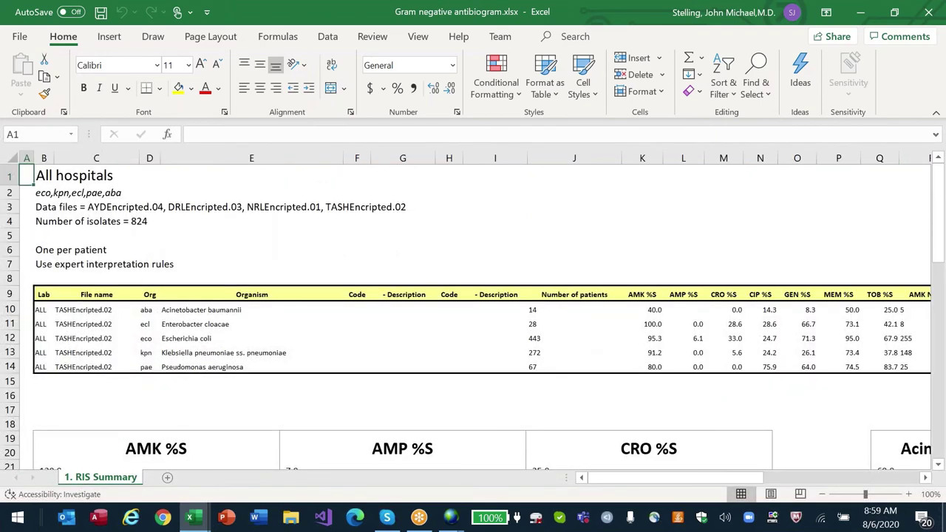
# Step: Examine the %S charts below the susceptibility table and select the CRO %S chart to check its source data
pyautogui.hotkey('alt', 'Tab')
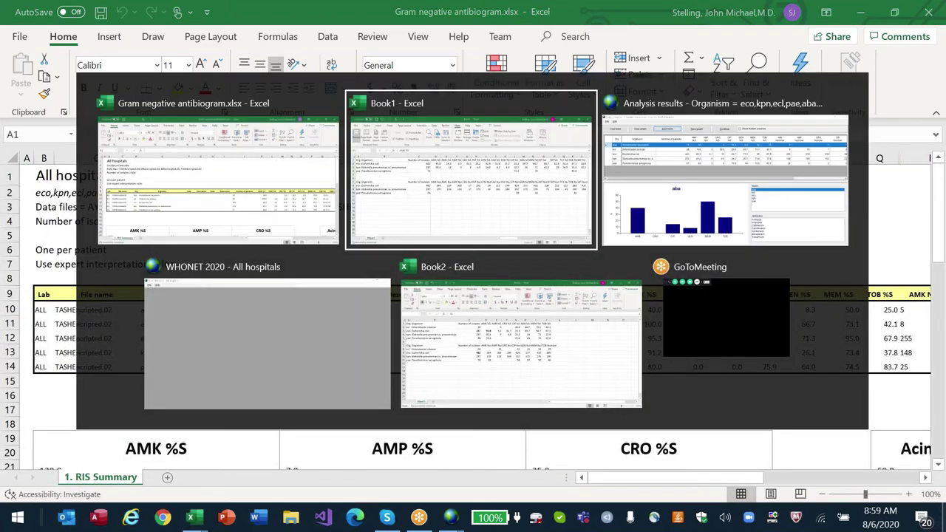
pyautogui.press('Tab')
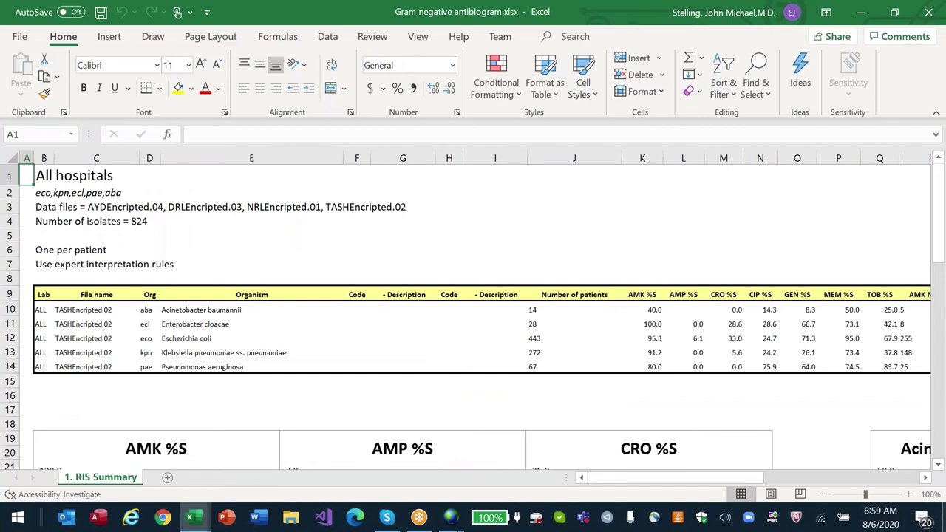
pyautogui.scroll(-4, 473, 310)
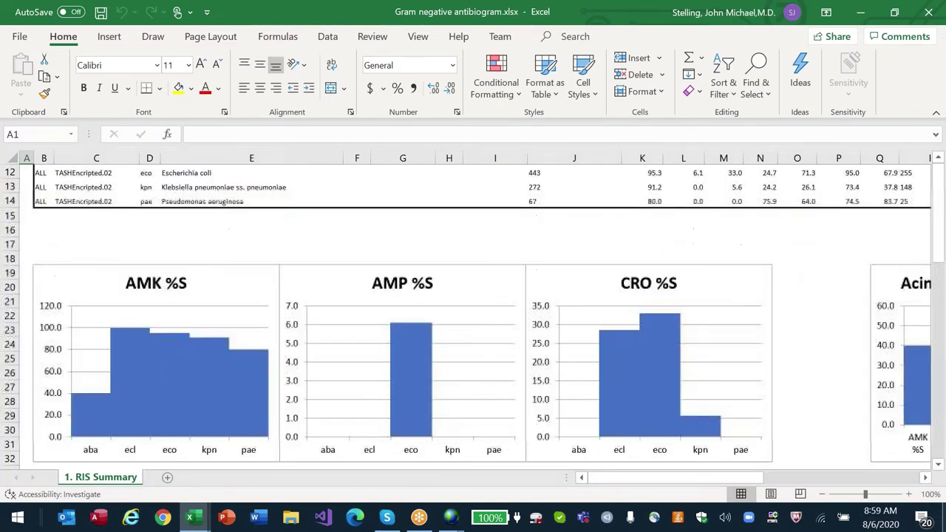
pyautogui.scroll(1, 473, 318)
pyautogui.click(649, 369)
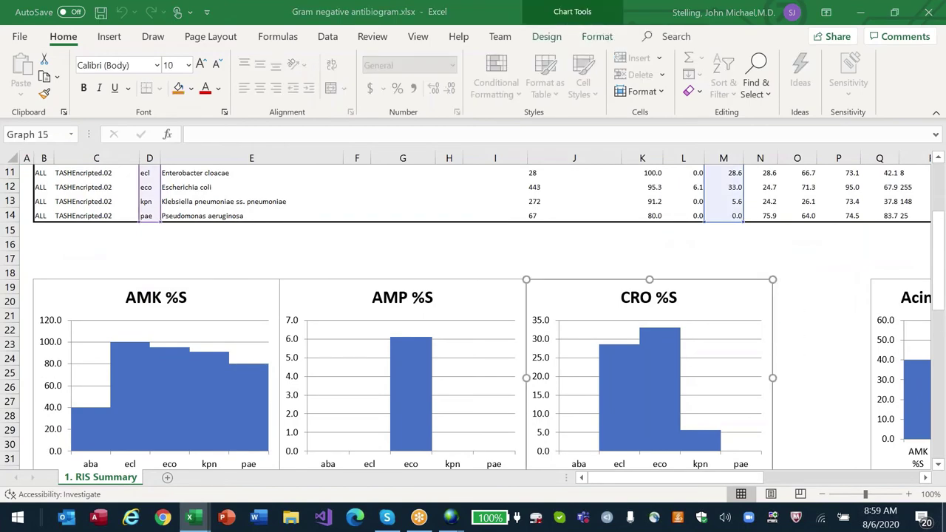
# Step: Copy the aba graph from the WHONET analysis results and paste it into a new blank Excel workbook
pyautogui.hotkey('alt', 'Tab')
pyautogui.click(146, 54)
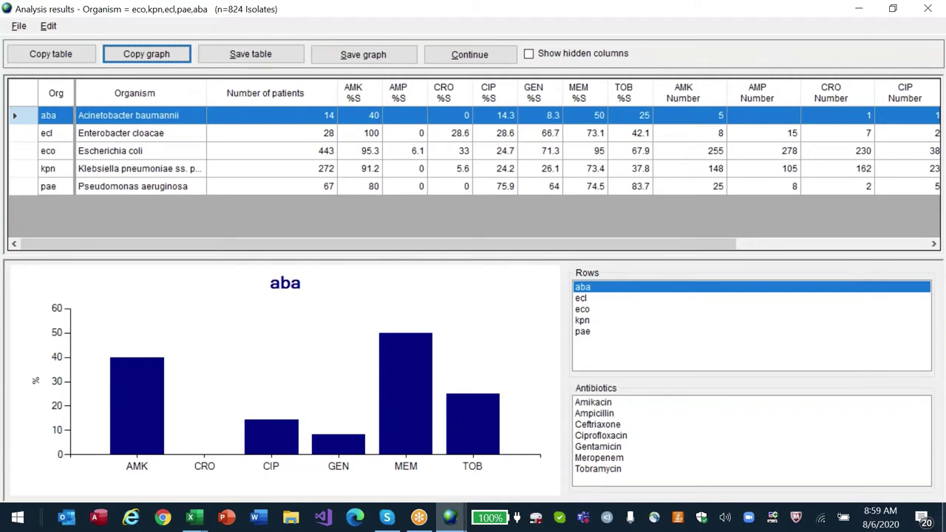
pyautogui.hotkey('alt', 'Tab')
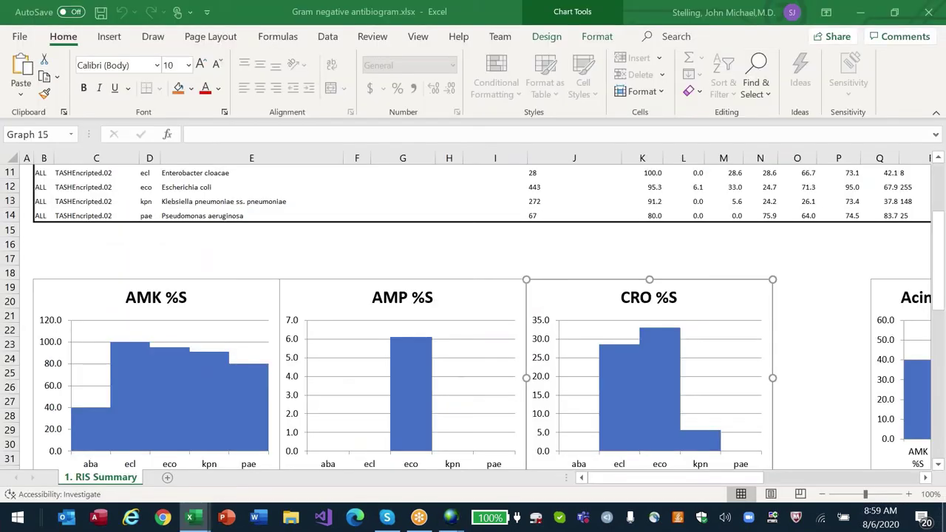
pyautogui.hotkey('ctrl', 'n')
pyautogui.hotkey('ctrl', 'v')
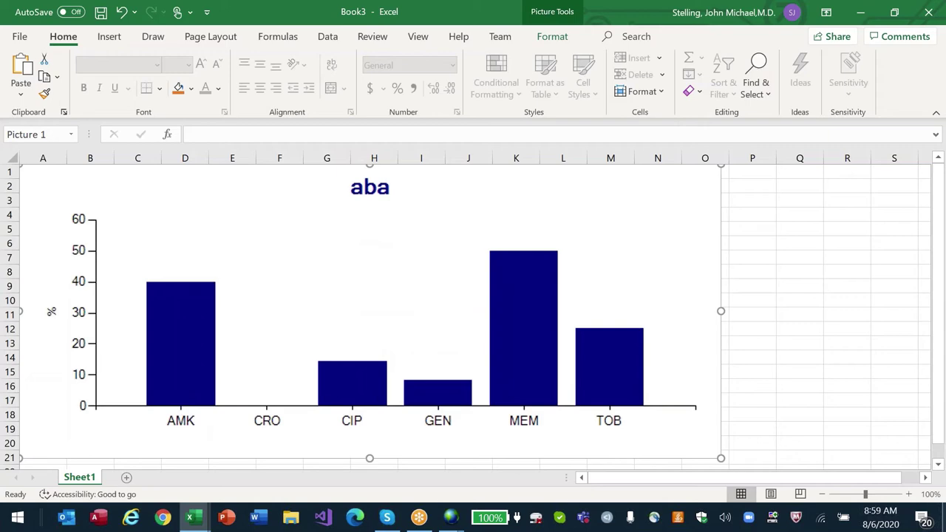
# Step: Review the summary table in the Gram negative antibiogram workbook, switch to WHONET and close the analysis results
pyautogui.hotkey('alt', 'Tab')
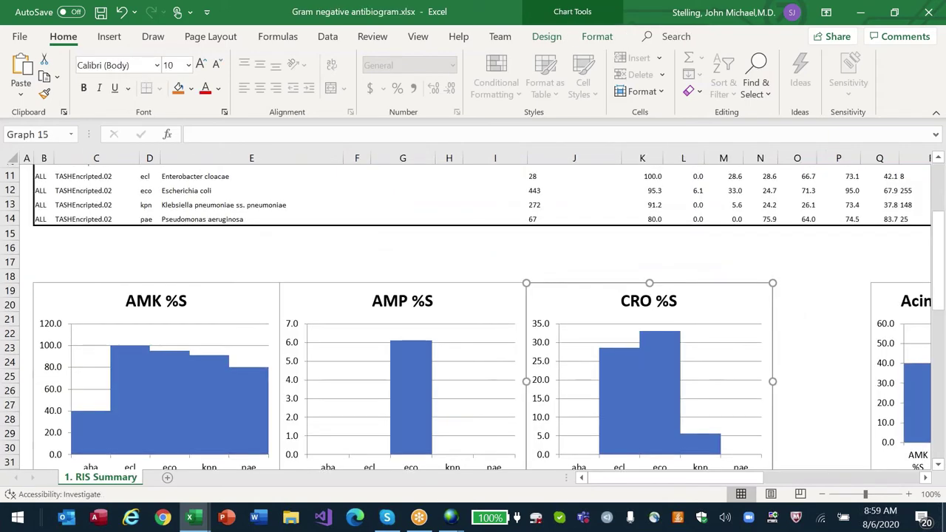
pyautogui.scroll(3, 473, 318)
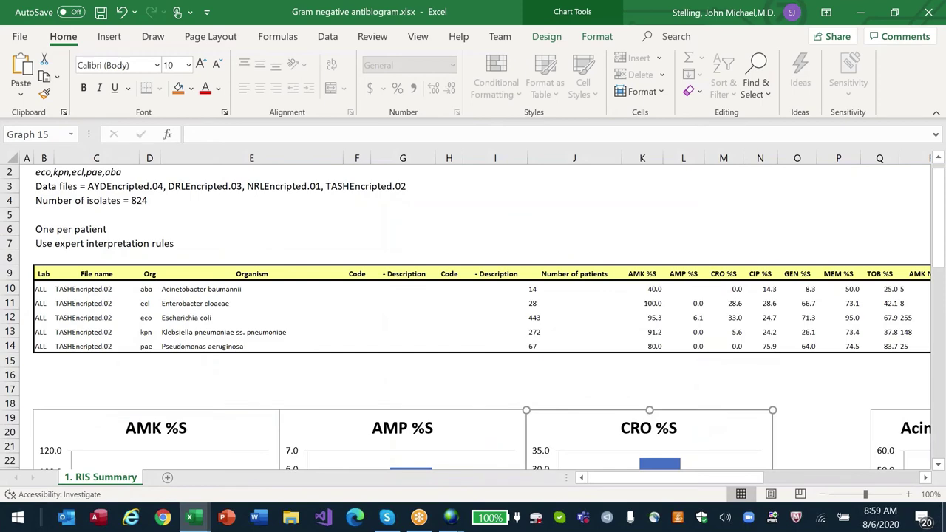
pyautogui.hotkey('alt', 'Tab')
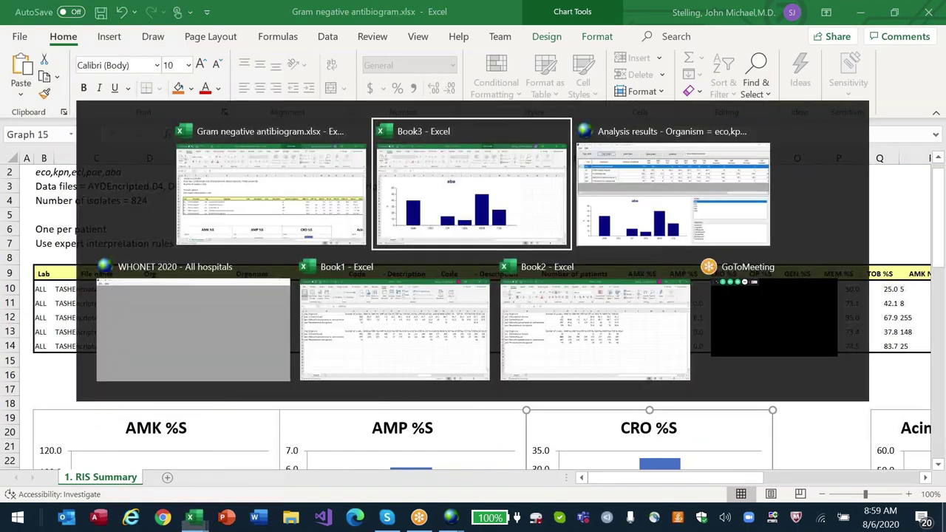
pyautogui.hotkey('alt', 'Tab')
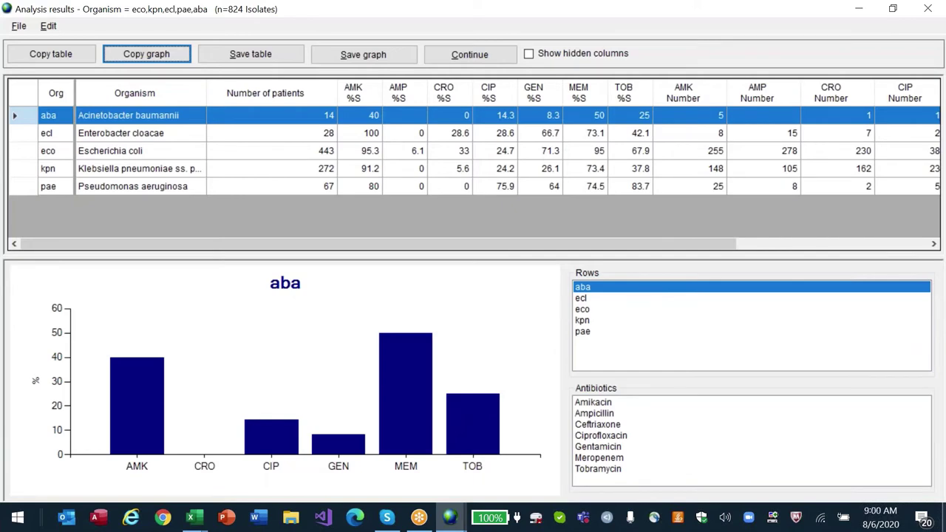
pyautogui.press('Escape')
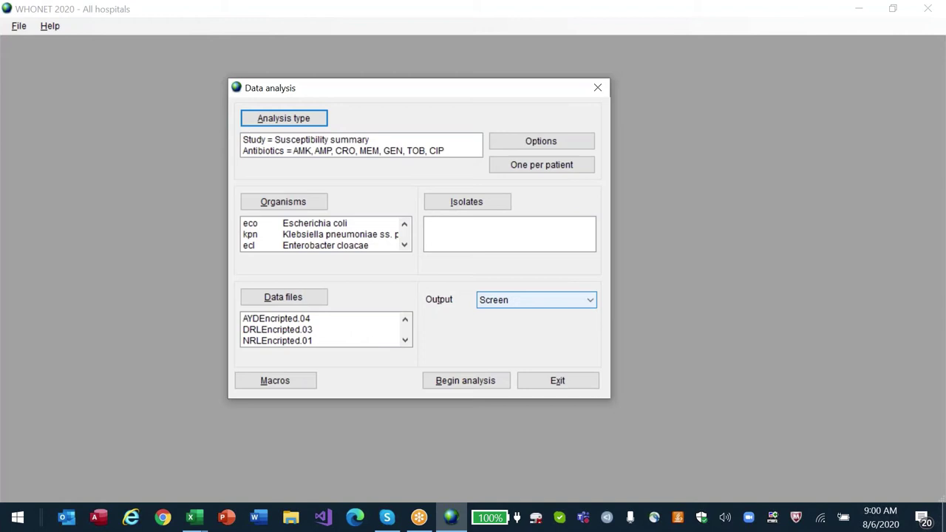
# Step: Try to run the susceptibility summary on only the isolates with specimen type ur (Urine)
pyautogui.click(473, 209)
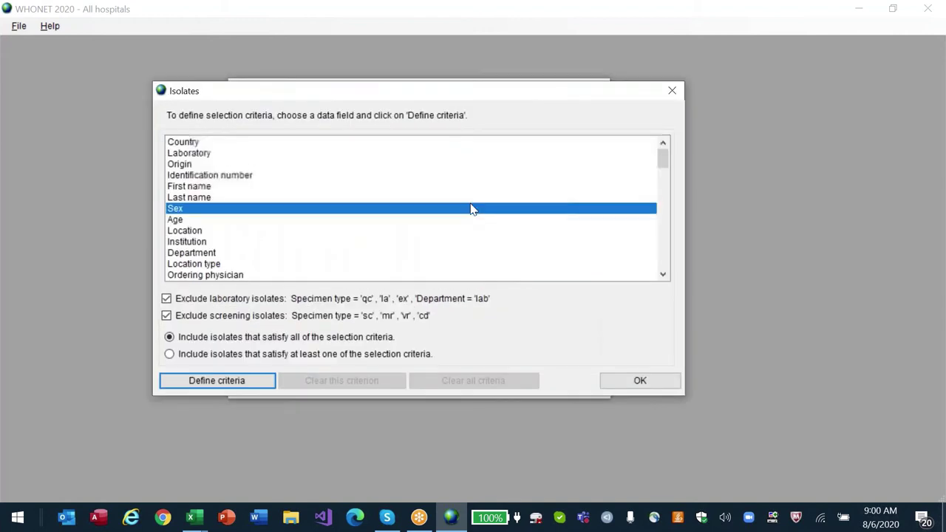
pyautogui.press('Down')
pyautogui.press('Down')
pyautogui.press('Return')
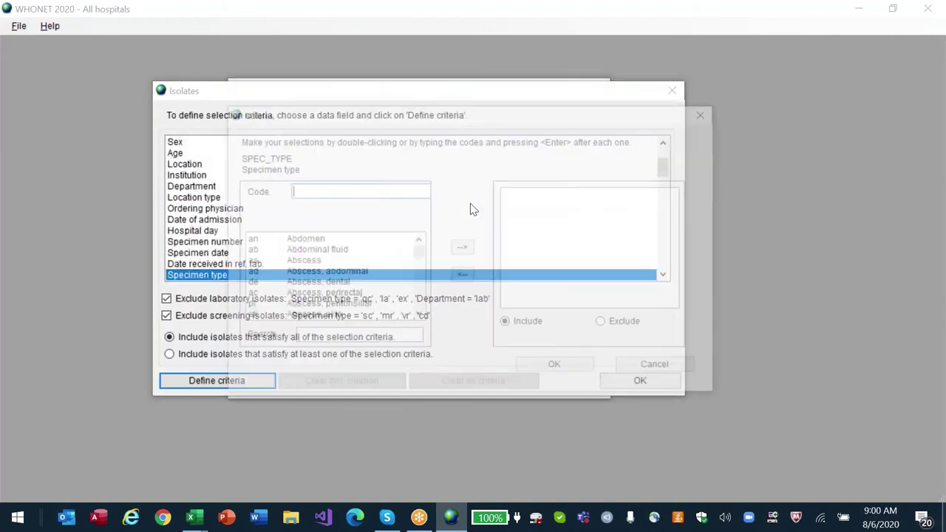
pyautogui.write('ur')
pyautogui.press('Return')
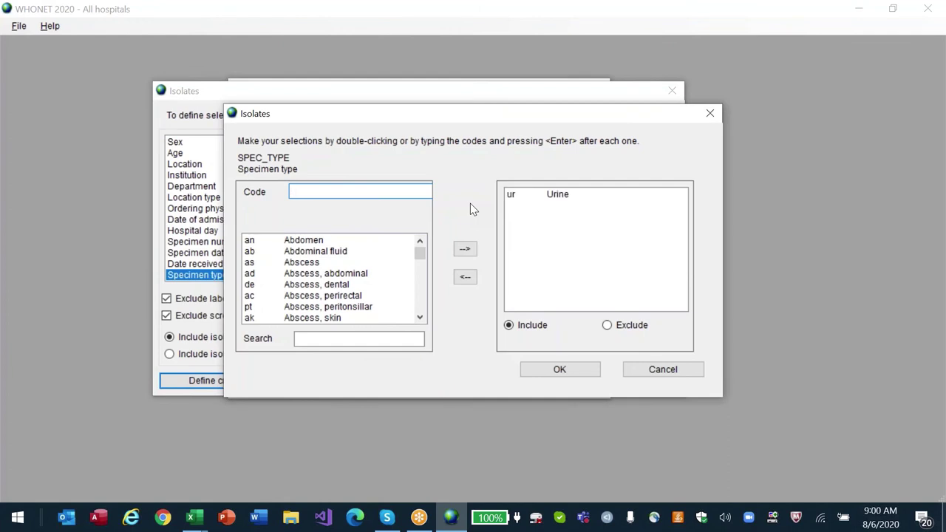
pyautogui.press('alt')
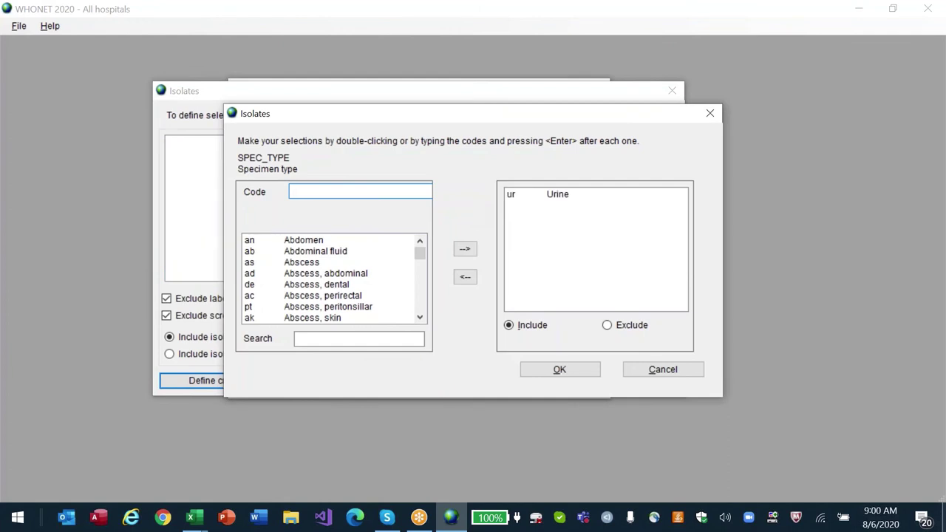
pyautogui.press('Return')
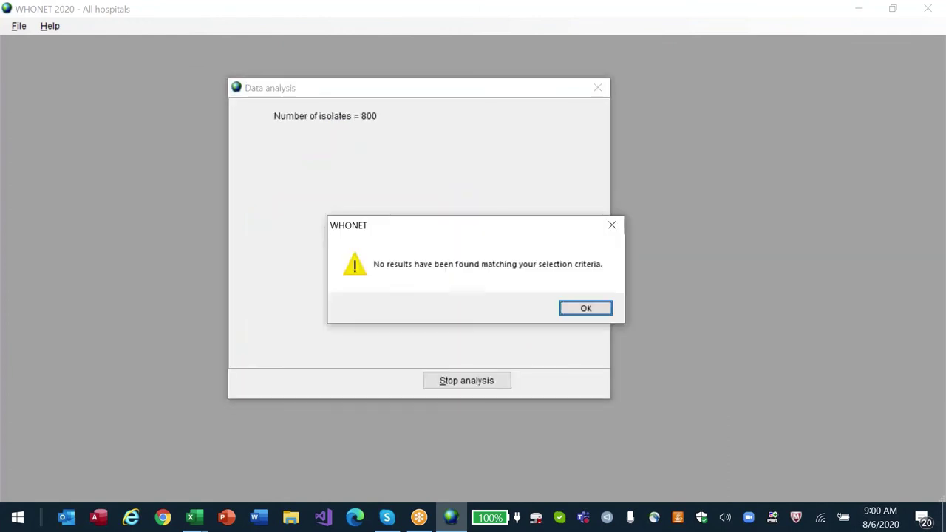
pyautogui.press('Return')
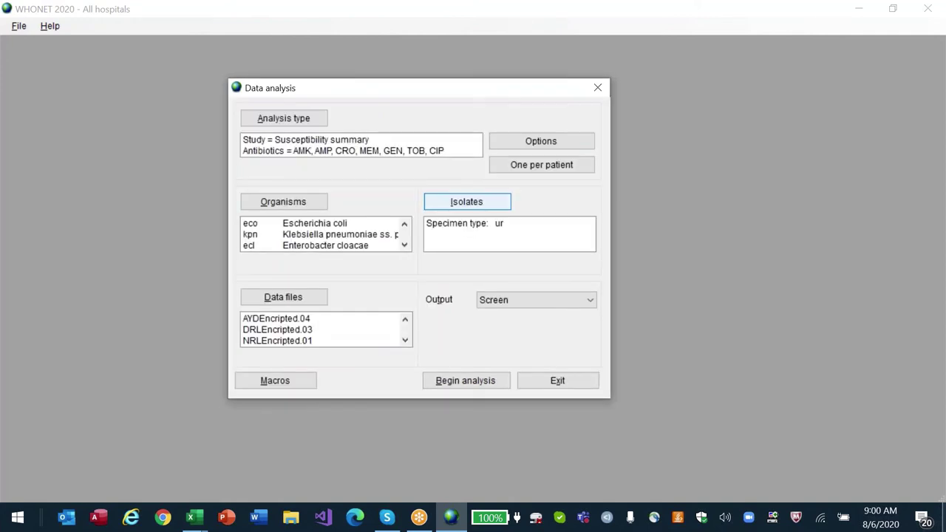
# Step: Exit the data analysis and end the WHONET 2020 process with Task Manager
pyautogui.hotkey('alt', 'x')
pyautogui.hotkey('alt', 'f')
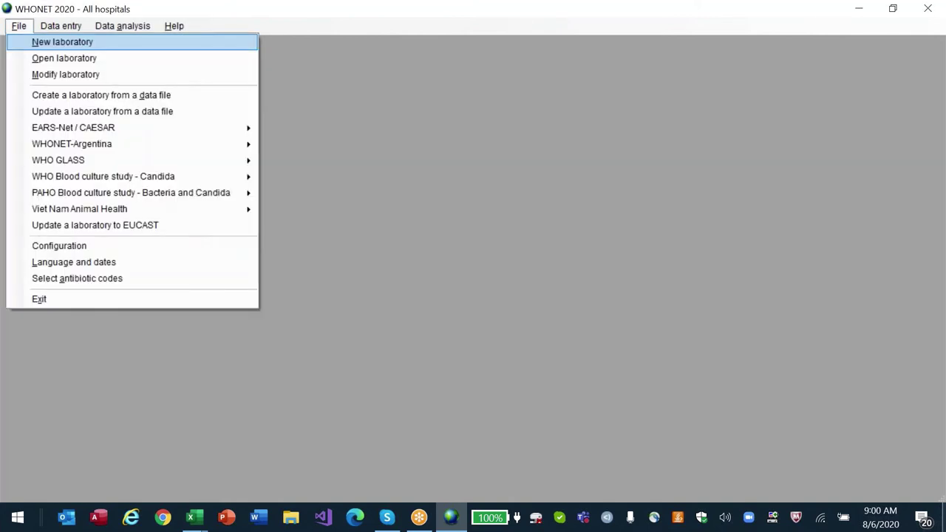
pyautogui.press('Escape')
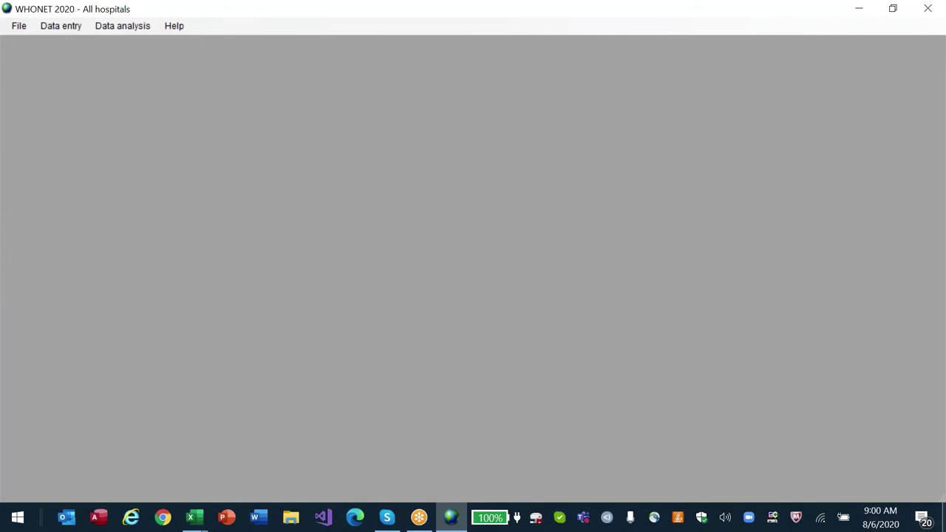
pyautogui.hotkey('ctrl', 'shift', 'Escape')
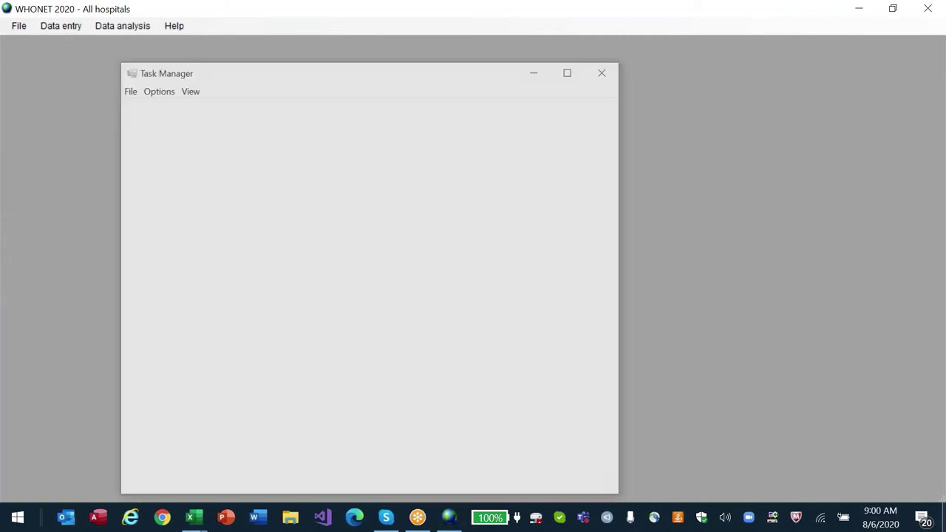
pyautogui.click(128, 260)
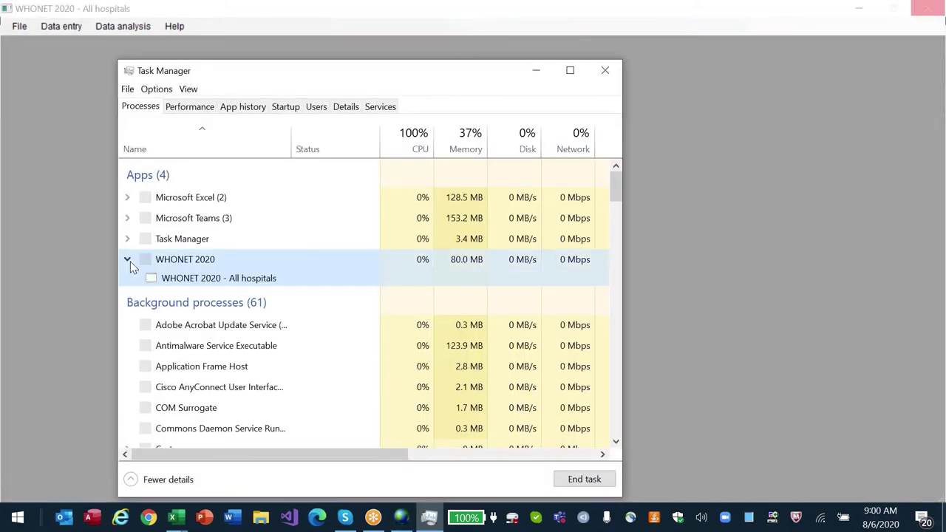
pyautogui.click(587, 479)
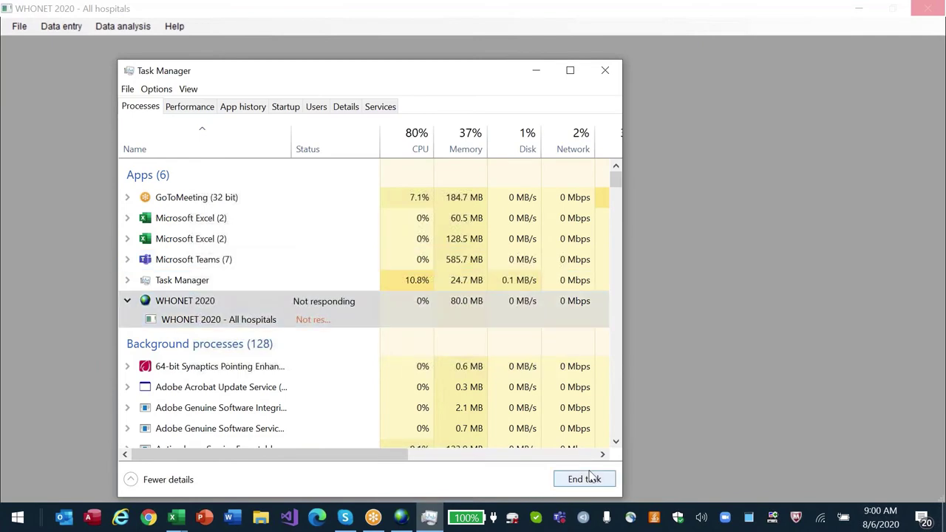
pyautogui.click(604, 70)
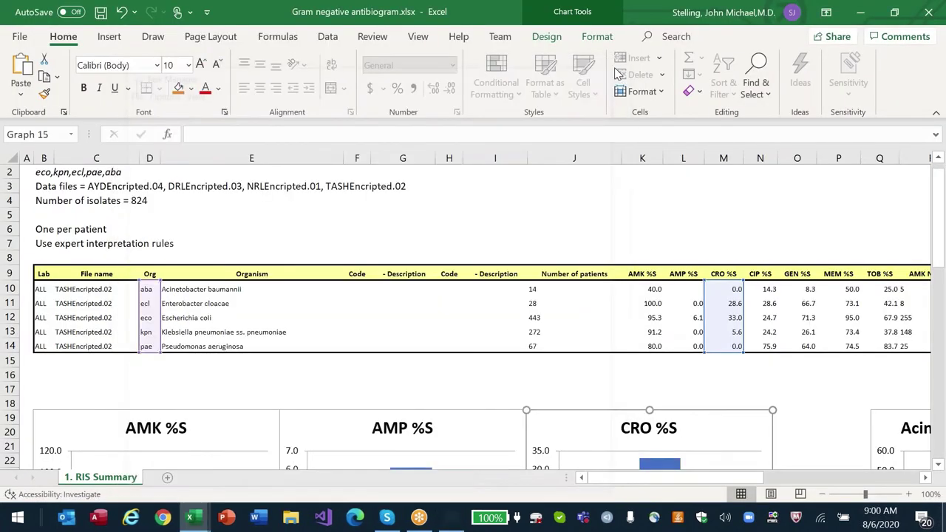
# Step: Relaunch WHONET 2020 from the desktop and open the All hospitals laboratory
pyautogui.press('super+d')
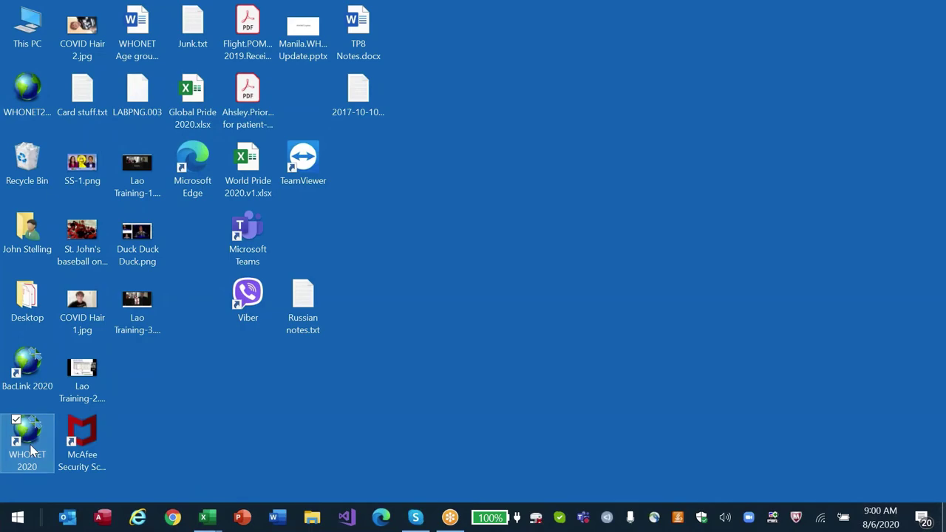
pyautogui.doubleClick(27, 443)
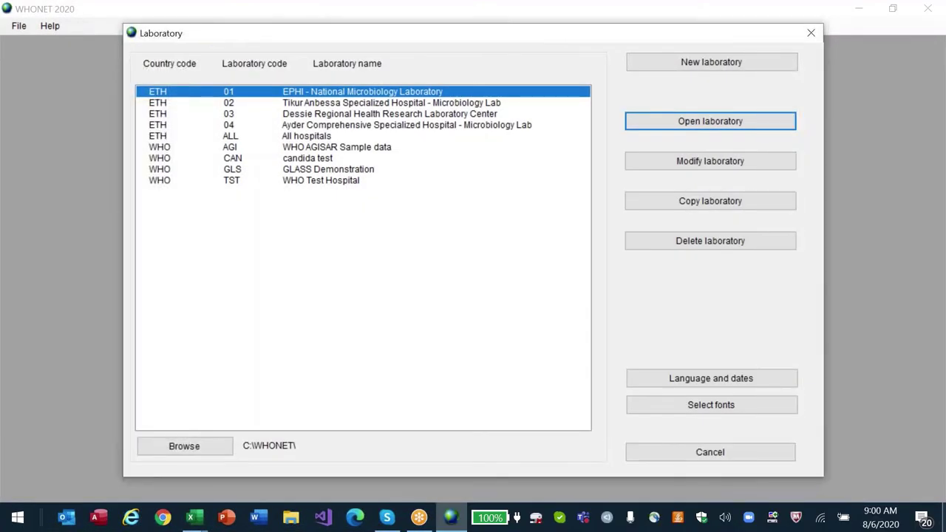
pyautogui.press('Down')
pyautogui.press('Down')
pyautogui.press('Down')
pyautogui.press('Down')
# Step: Start a data analysis and load the Gram negative antibiogram macro
pyautogui.hotkey('alt', 'a')
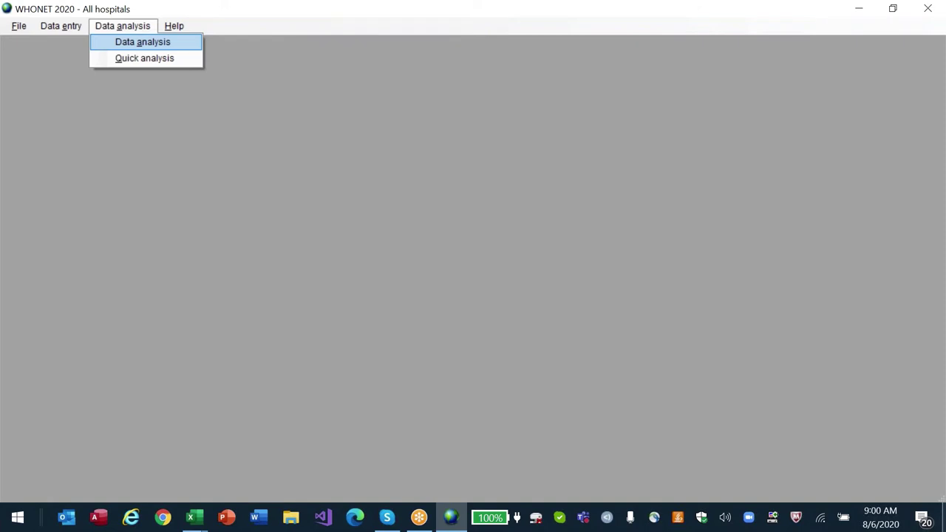
pyautogui.press('Return')
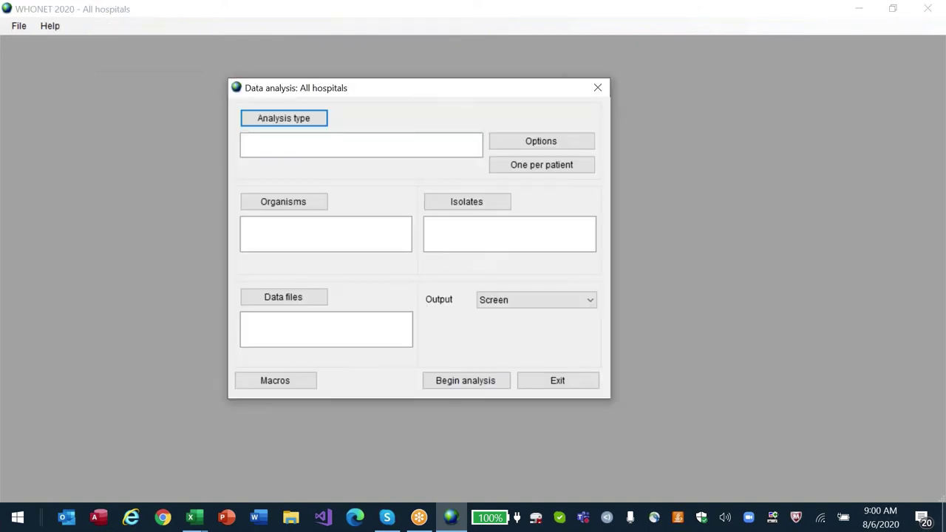
pyautogui.hotkey('alt', 'm')
pyautogui.press('Down')
pyautogui.press('Down')
pyautogui.press('Down')
pyautogui.press('Down')
pyautogui.press('Down')
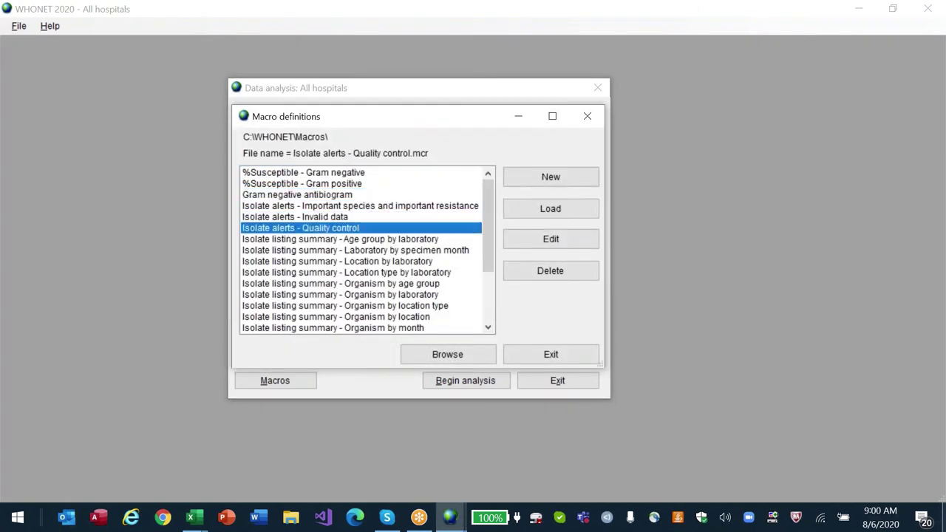
pyautogui.press('Up')
pyautogui.press('Up')
pyautogui.press('Up')
pyautogui.press('Return')
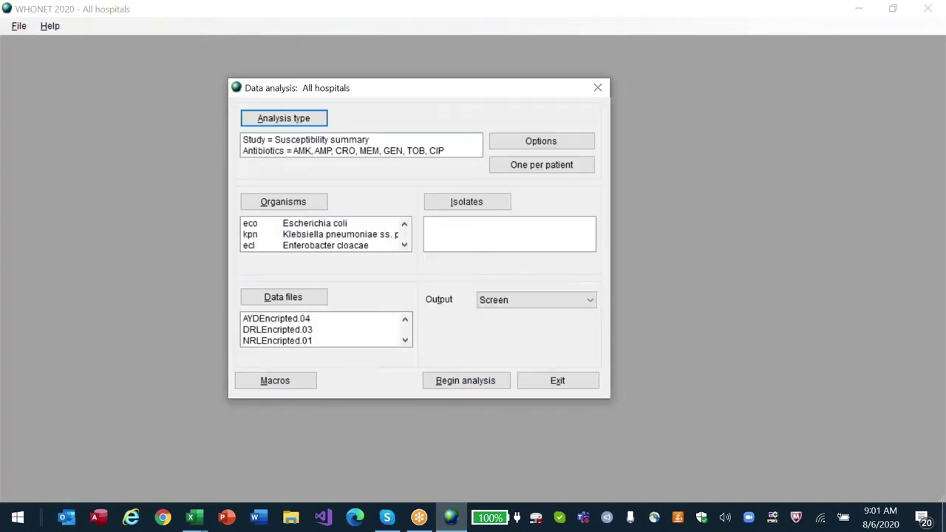
# Step: Check the one-per-patient options, and run the susceptibility summary with isolates limited to specimen type ur
pyautogui.click(534, 169)
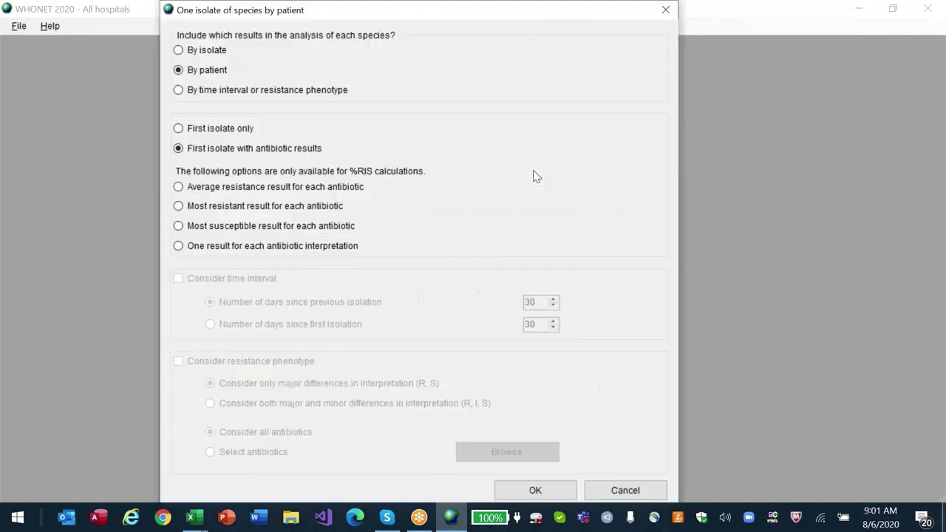
pyautogui.click(625, 490)
pyautogui.click(471, 203)
pyautogui.press('s')
pyautogui.press('s')
pyautogui.press('s')
pyautogui.press('s')
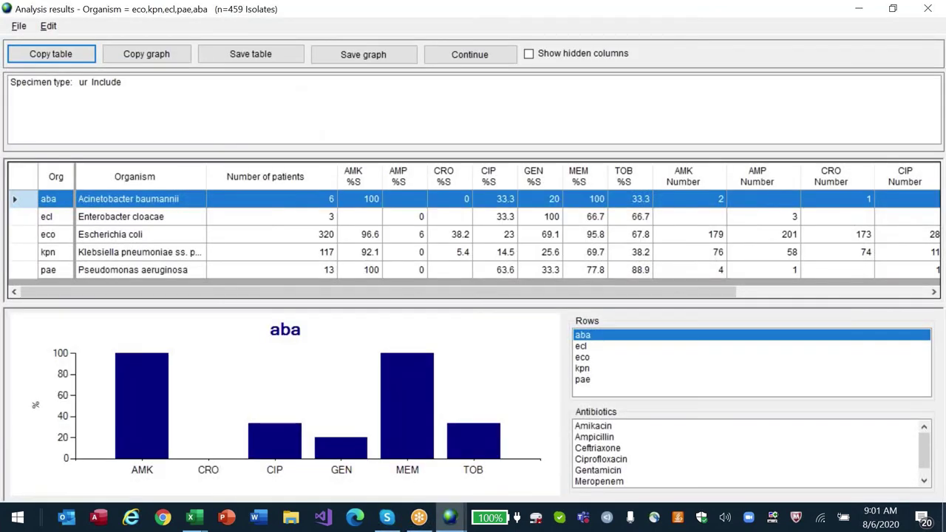
# Step: Examine the specimen type criterion and the organism rows in the urine results, and close the results
pyautogui.click(65, 85)
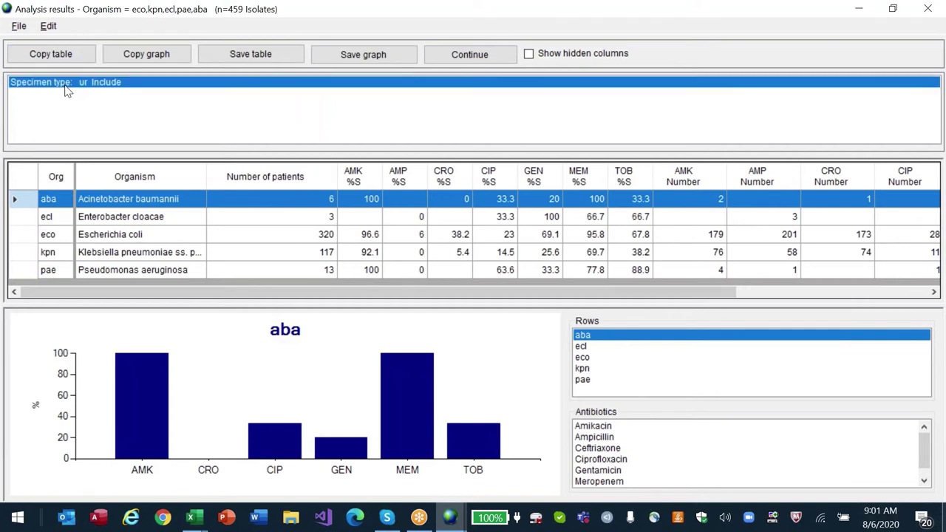
pyautogui.click(26, 238)
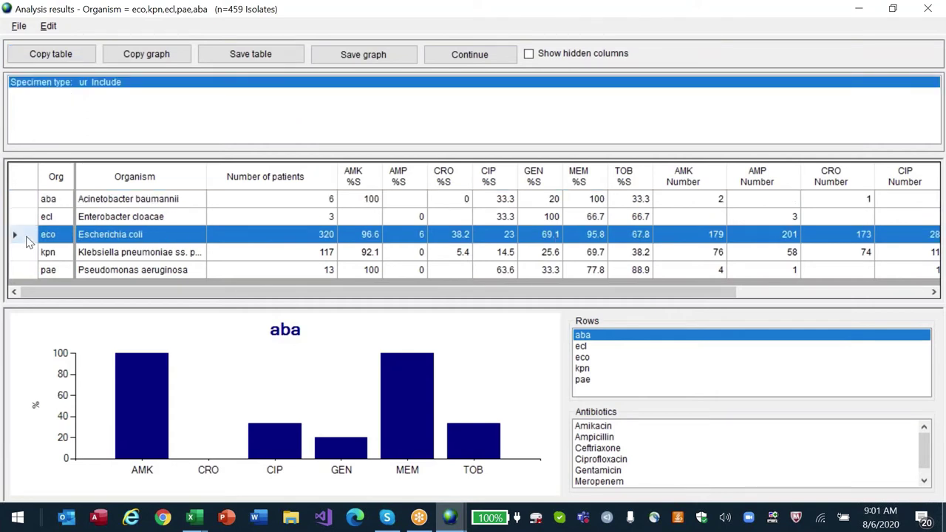
pyautogui.hotkey('shift', 'Down')
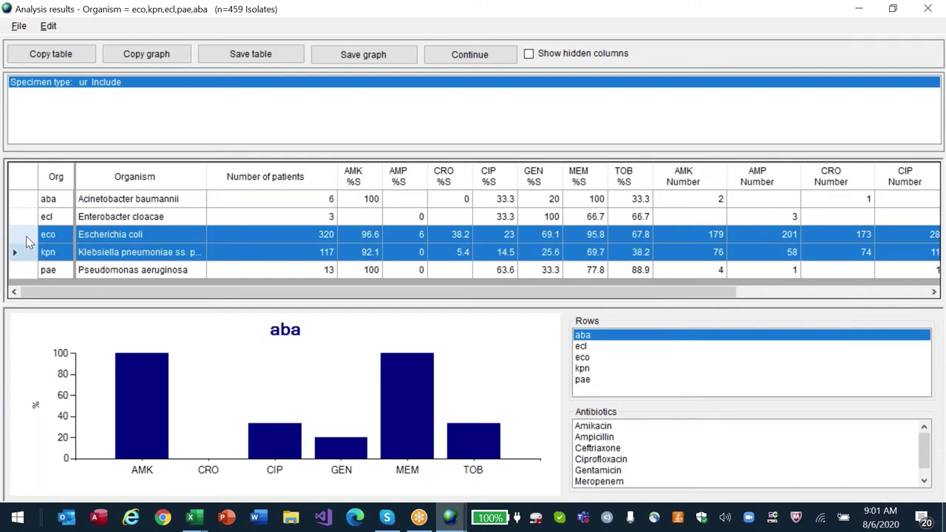
pyautogui.press('Up')
pyautogui.press('Up')
pyautogui.press('Down')
pyautogui.press('Down')
pyautogui.press('Up')
pyautogui.press('Up')
pyautogui.press('Up')
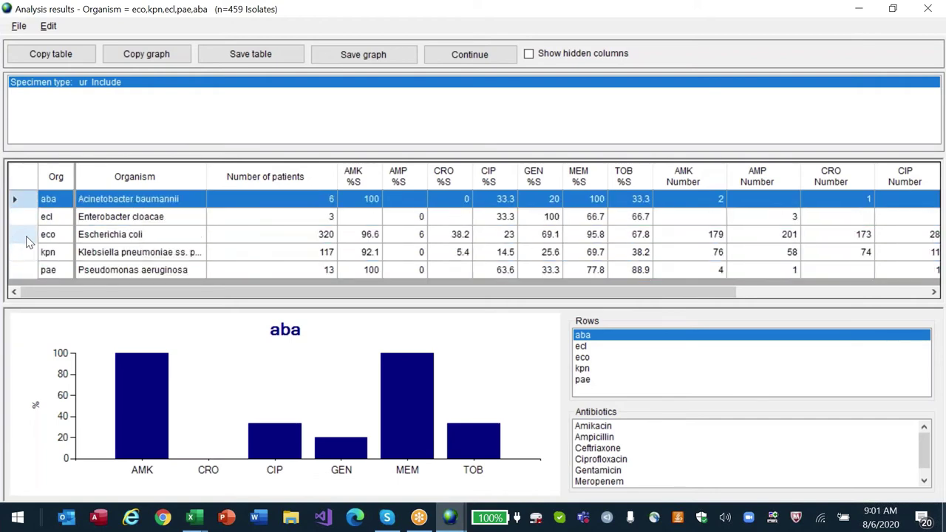
pyautogui.press('Escape')
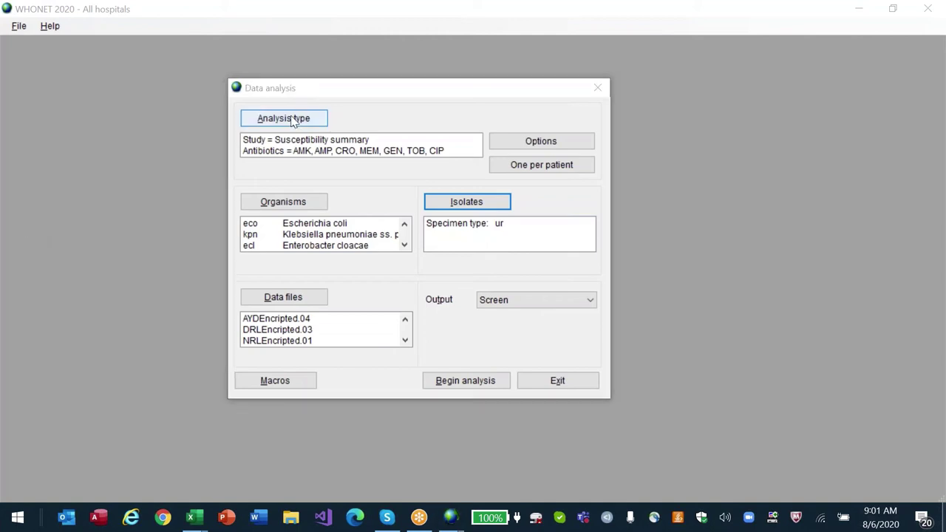
# Step: Check the analysis type settings and replace the analysis organism list with only eco (Escherichia coli)
pyautogui.click(293, 120)
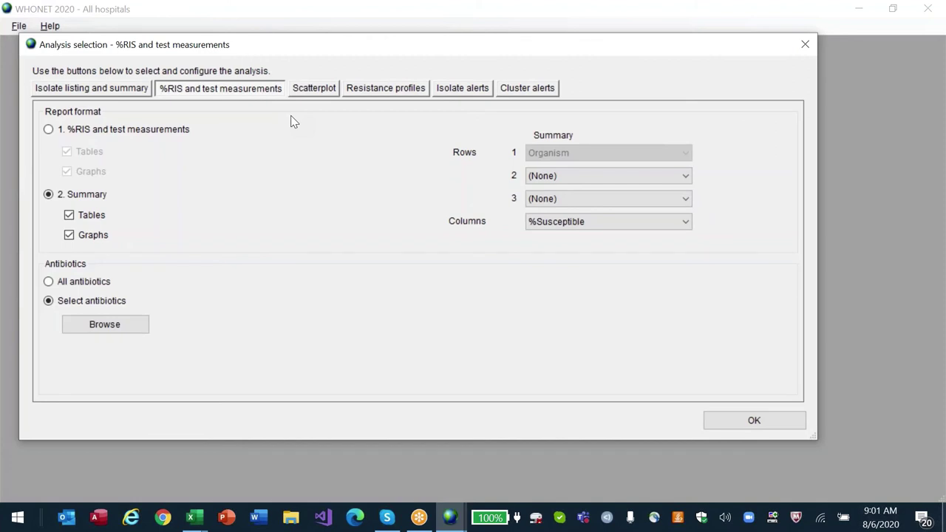
pyautogui.press('Return')
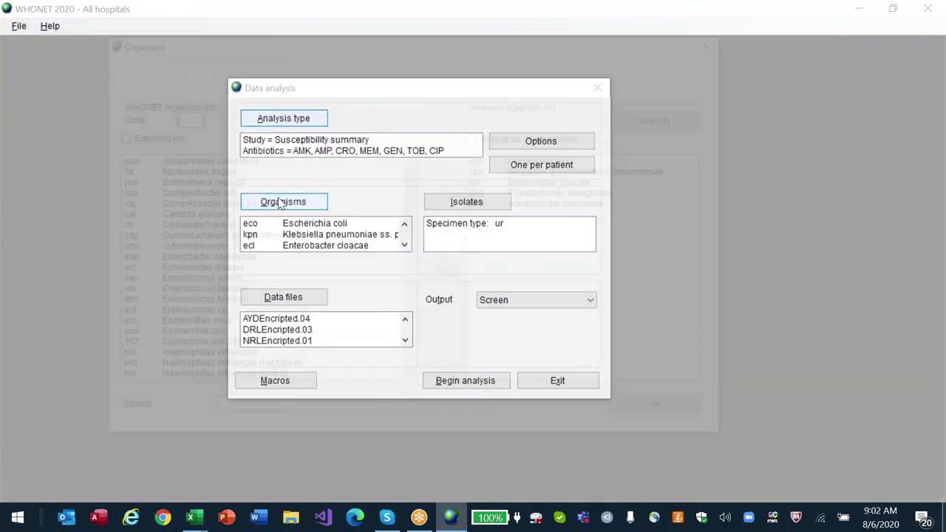
pyautogui.click(279, 204)
pyautogui.click(676, 121)
pyautogui.click(185, 116)
pyautogui.write('eco')
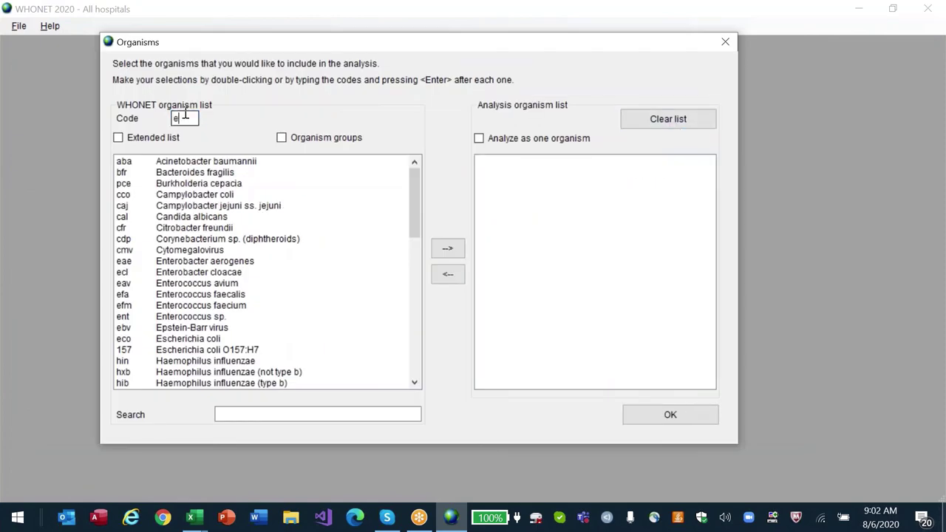
pyautogui.press('Return')
pyautogui.press('Return')
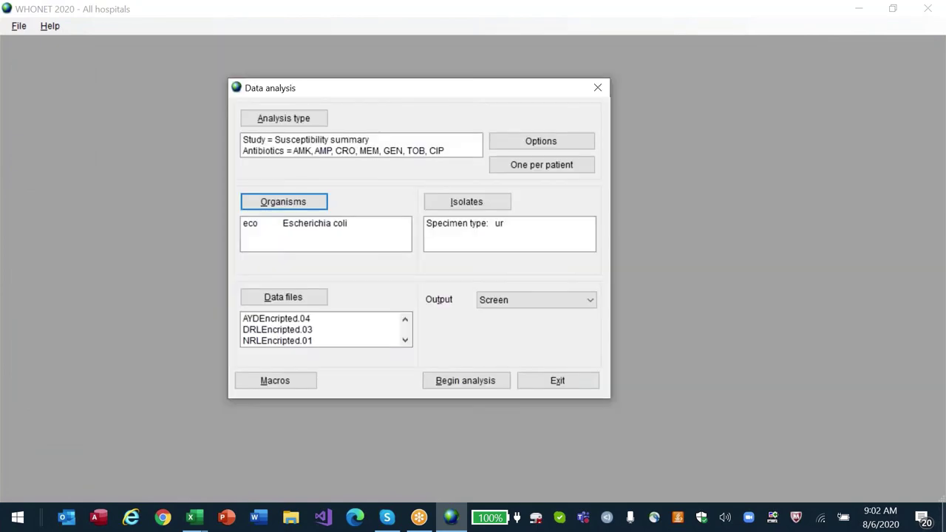
# Step: Clear the specimen type criterion from the isolate selection
pyautogui.click(473, 205)
pyautogui.click(418, 380)
pyautogui.click(649, 384)
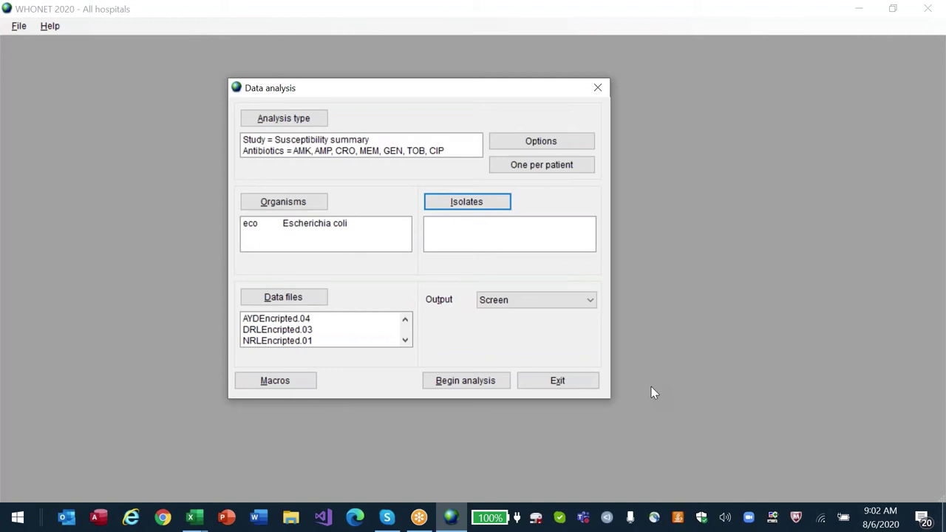
# Step: Run the susceptibility summary for Escherichia coli without isolate criteria, and close the results
pyautogui.hotkey('alt', 'b')
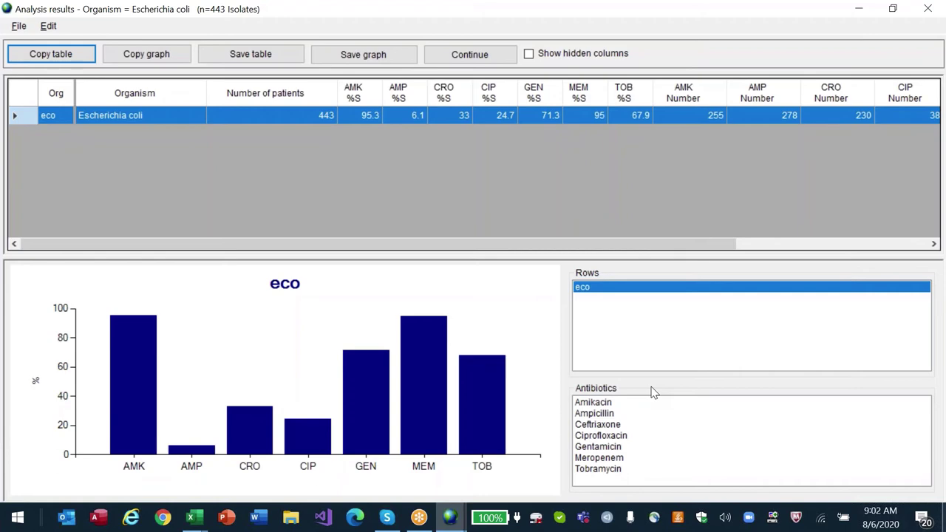
pyautogui.press('Escape')
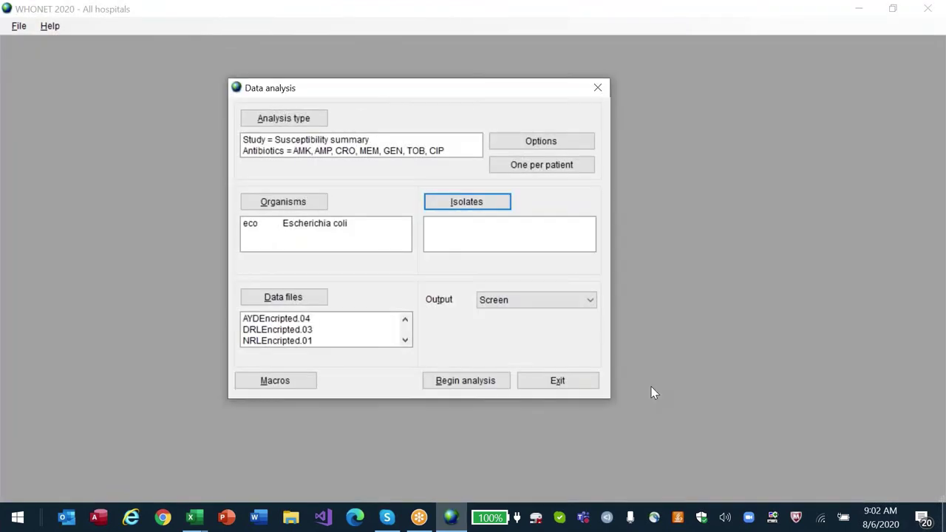
# Step: Set the second summary row to Laboratory and run the Escherichia coli analysis
pyautogui.hotkey('alt', 'a')
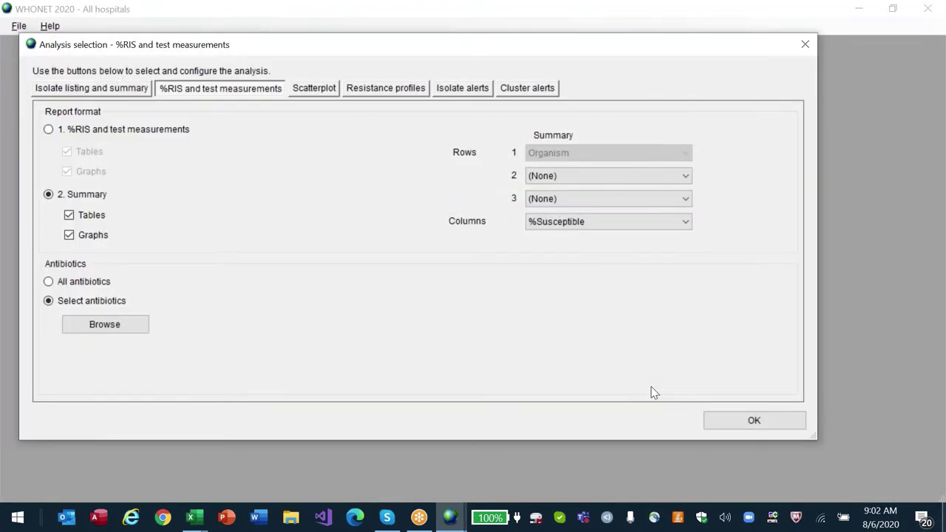
pyautogui.click(681, 178)
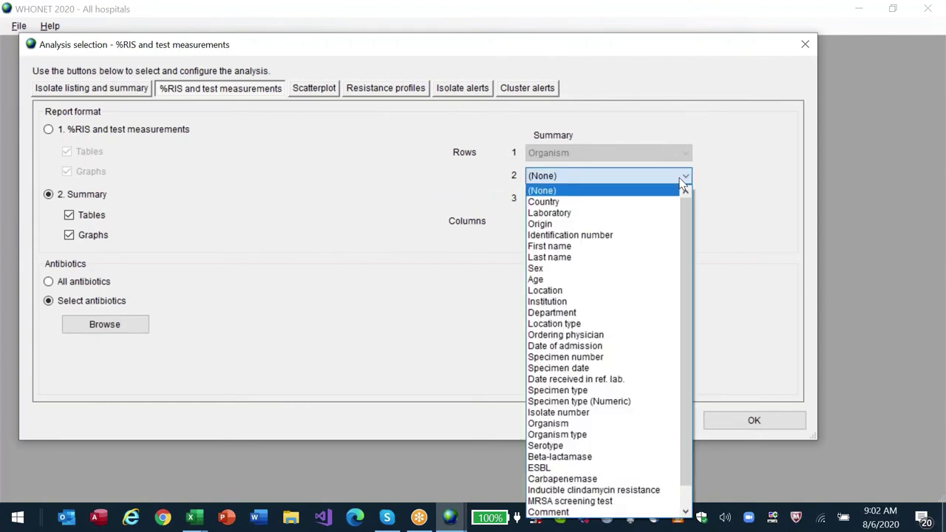
pyautogui.press('Down')
pyautogui.press('Down')
pyautogui.press('Return')
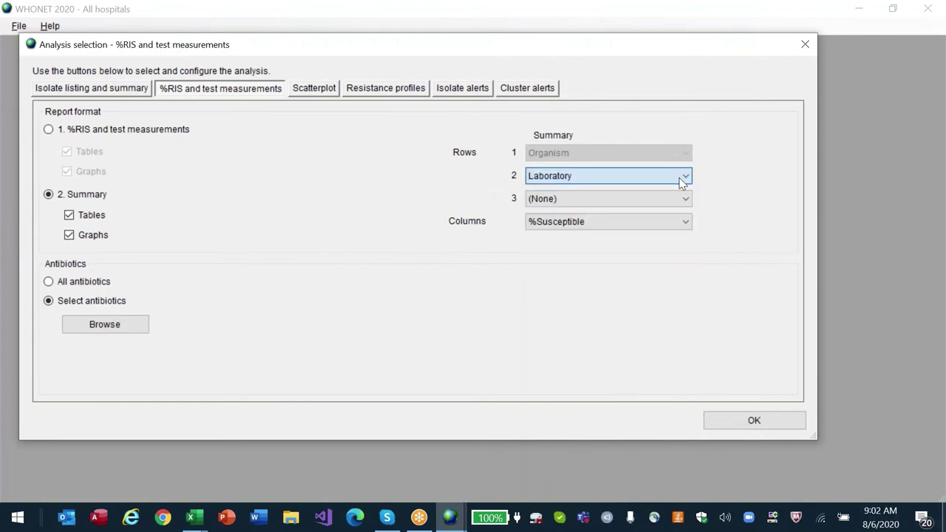
pyautogui.press('Return')
pyautogui.press('Return')
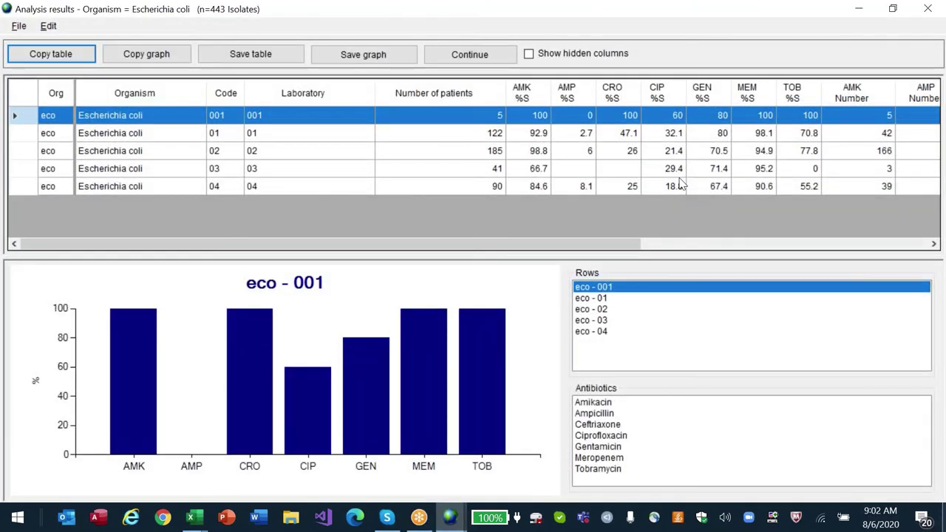
# Step: Examine the Escherichia coli results row by row for each laboratory, from 001 to 04
pyautogui.press('Tab')
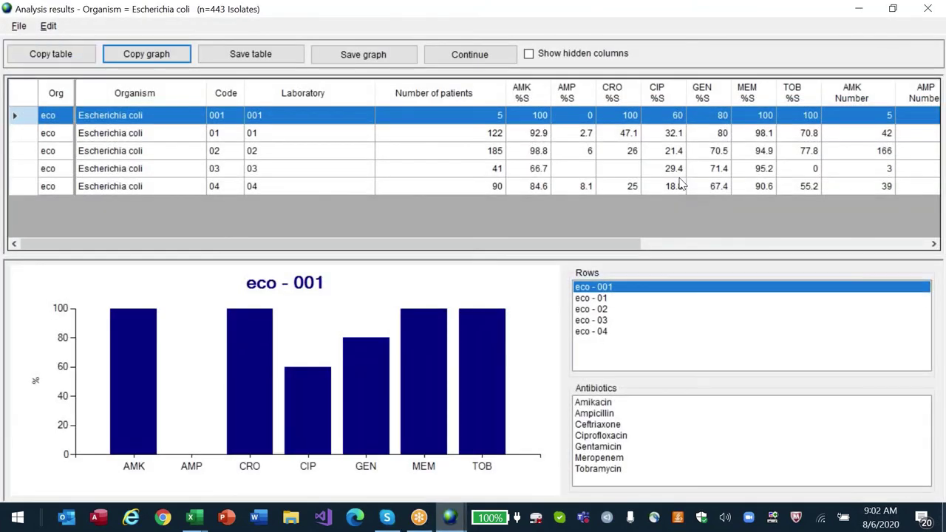
pyautogui.click(284, 148)
pyautogui.press('Up')
pyautogui.press('Down')
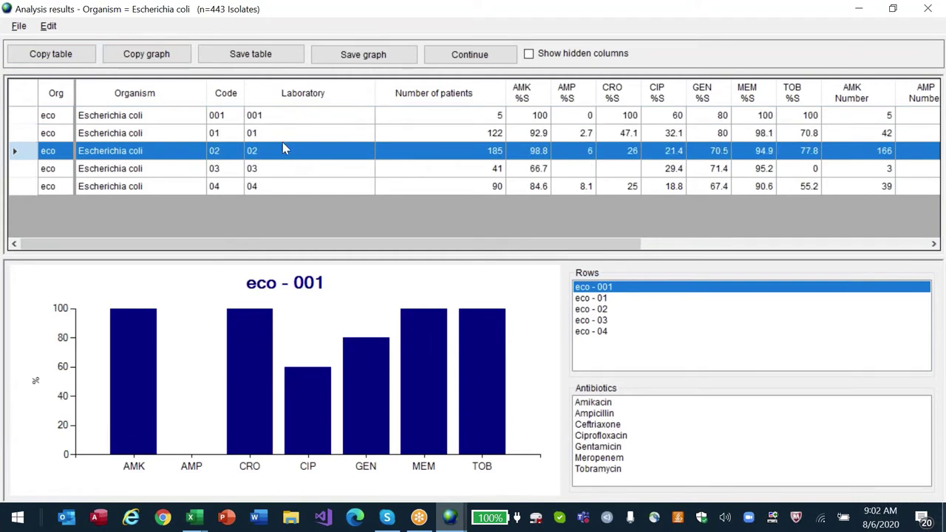
pyautogui.press('Up')
pyautogui.press('Down')
pyautogui.press('Up')
pyautogui.press('Down')
pyautogui.press('Down')
pyautogui.press('Down')
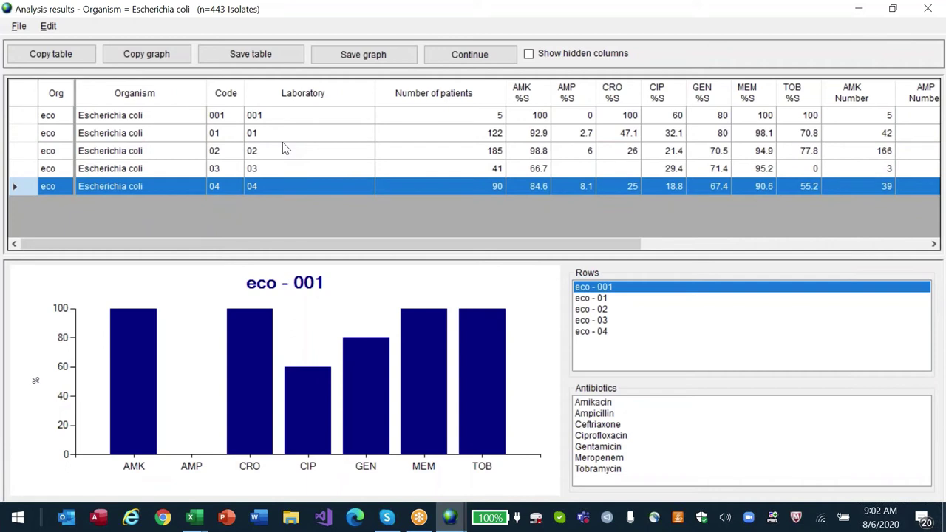
pyautogui.press('Up')
pyautogui.press('Up')
pyautogui.press('Up')
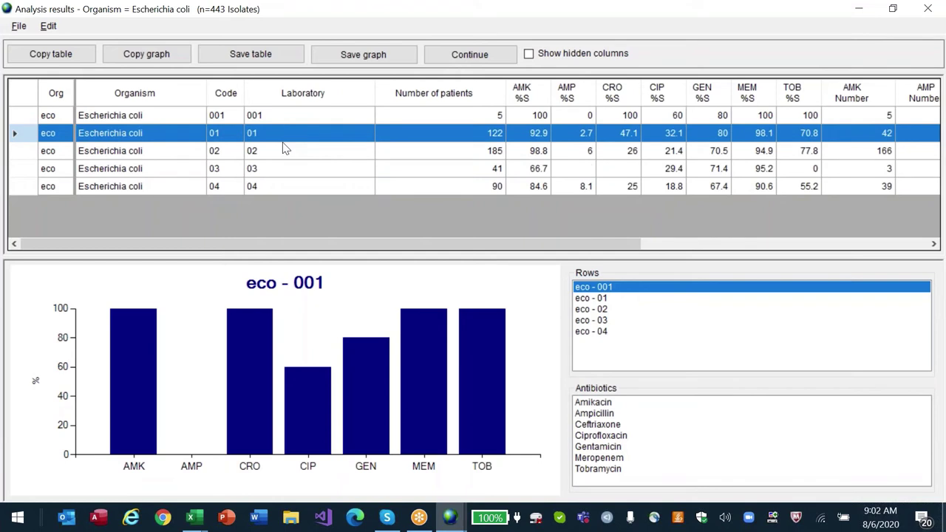
pyautogui.press('Down')
pyautogui.press('Down')
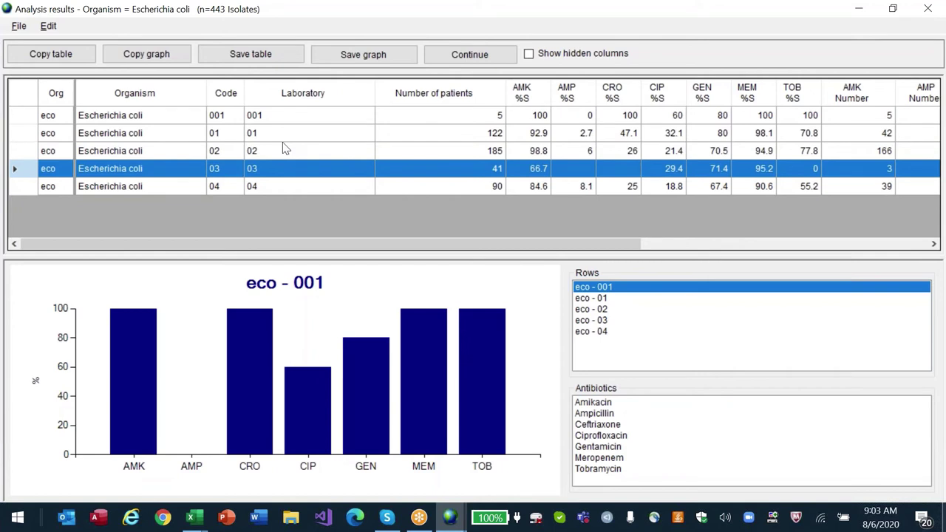
# Step: Compare the percent susceptible values and numbers tested per antibiotic across the laboratory rows
pyautogui.moveTo(586, 247); pyautogui.dragTo(733, 259)
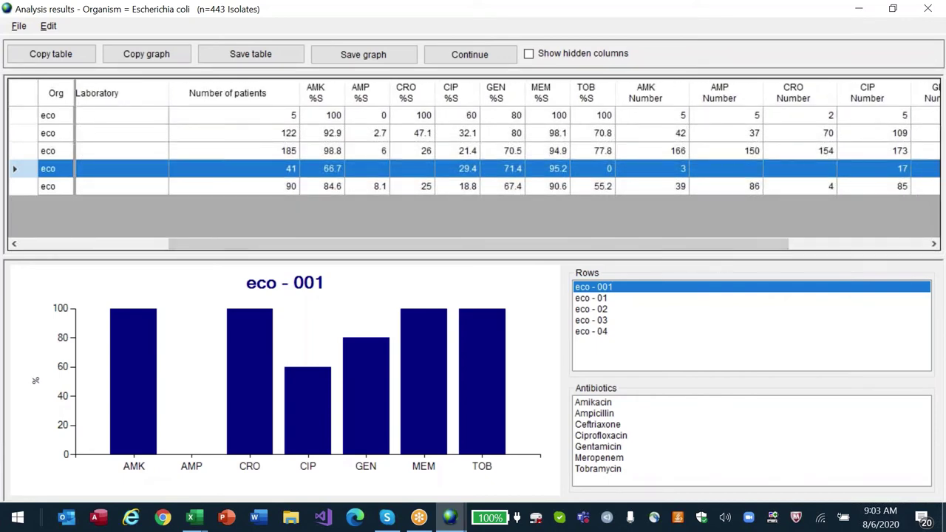
pyautogui.click(221, 133)
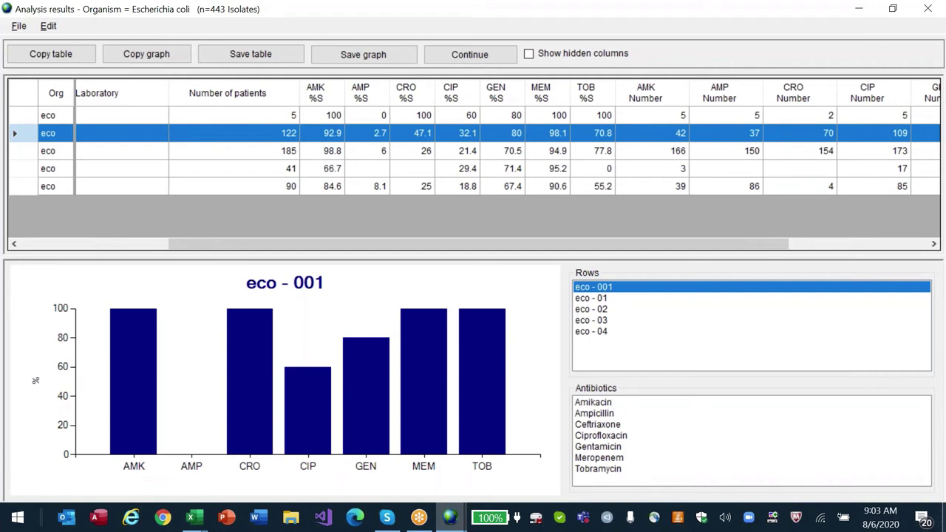
pyautogui.click(221, 168)
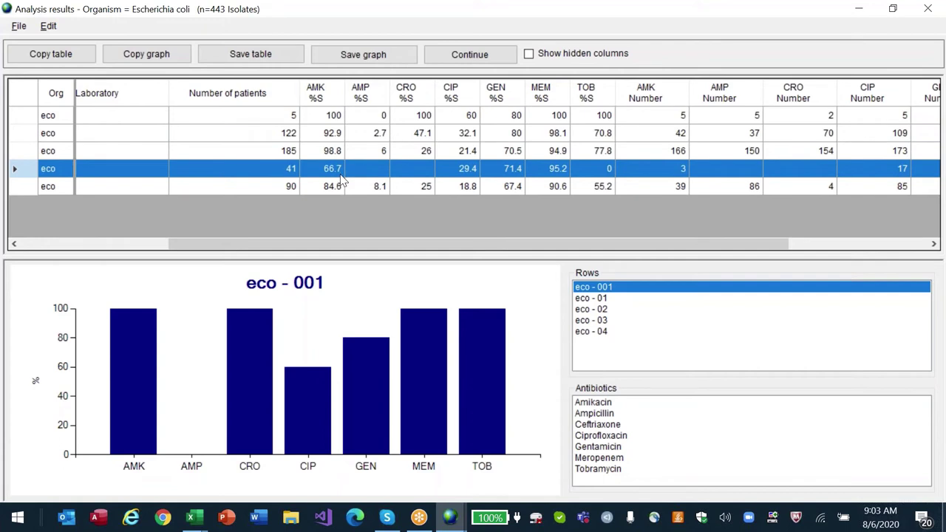
pyautogui.click(325, 150)
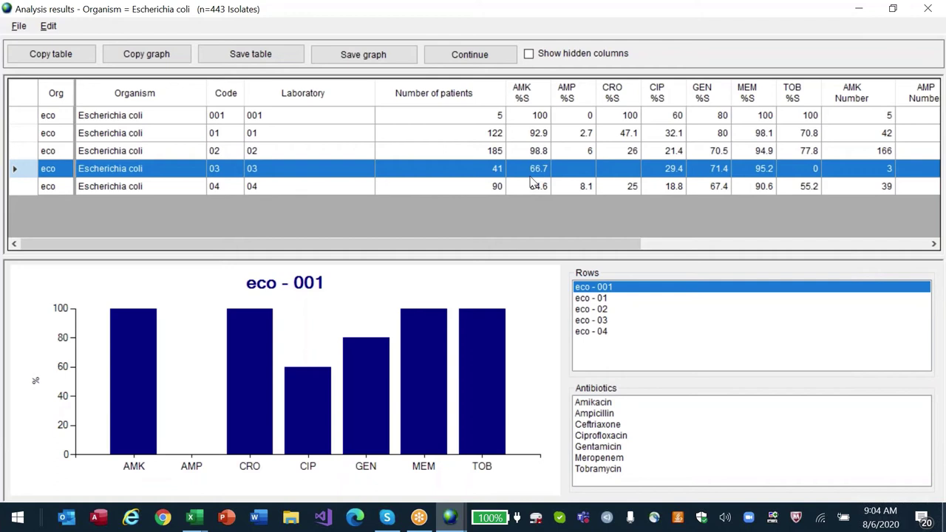
pyautogui.click(773, 119)
pyautogui.click(767, 132)
pyautogui.press('Up')
pyautogui.press('Down')
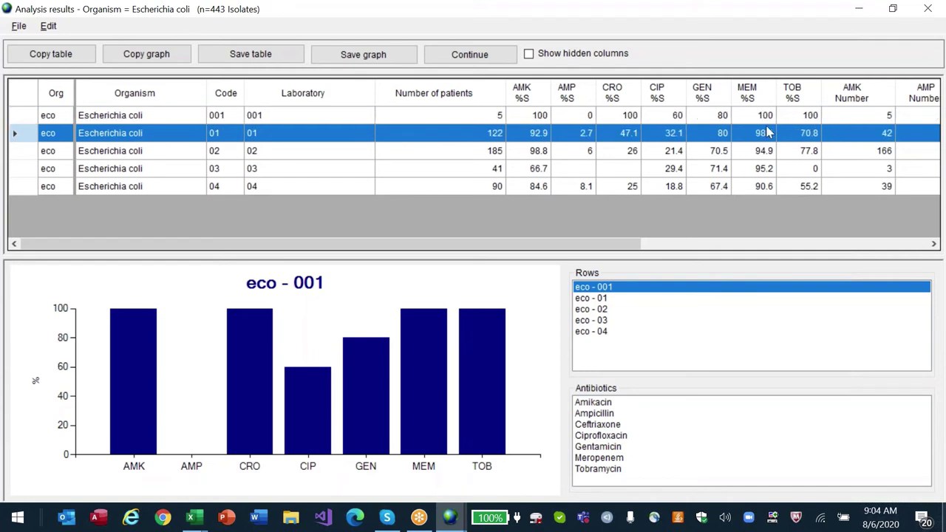
pyautogui.press('Down')
pyautogui.press('Down')
pyautogui.press('Down')
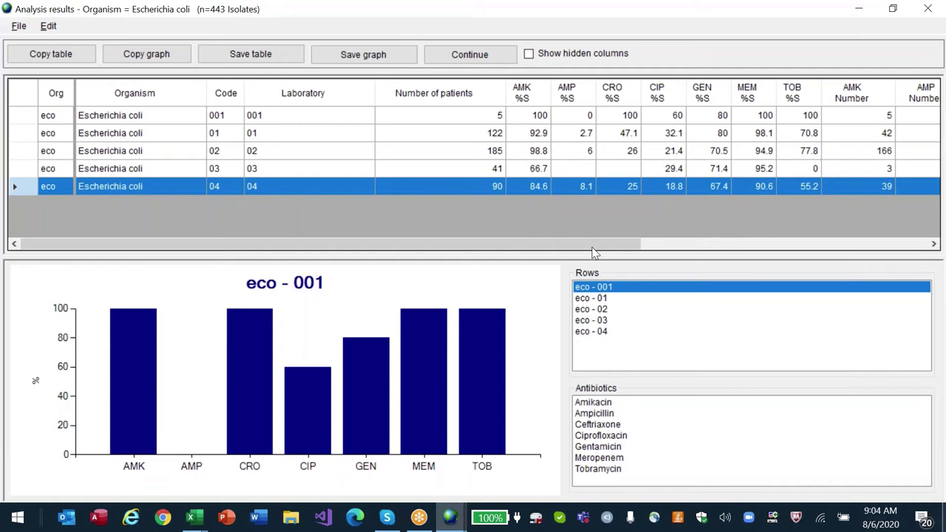
pyautogui.moveTo(595, 249); pyautogui.dragTo(837, 279)
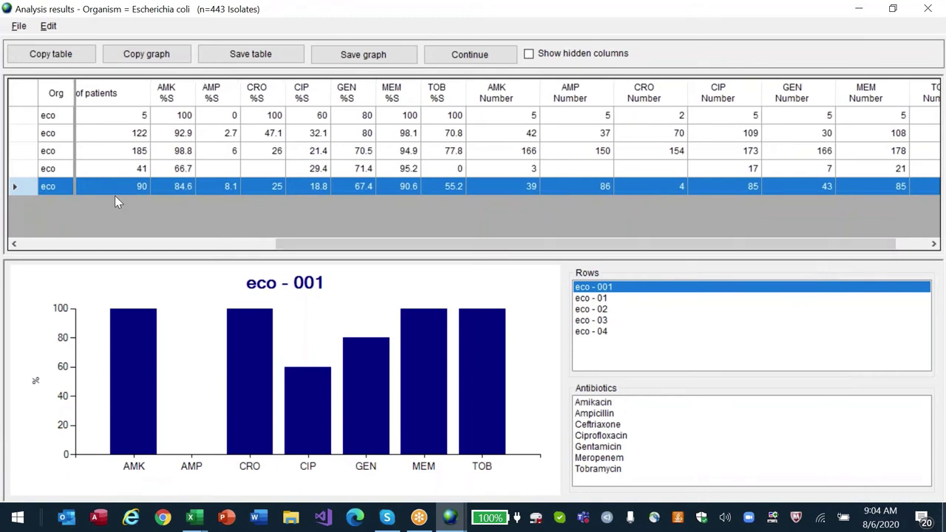
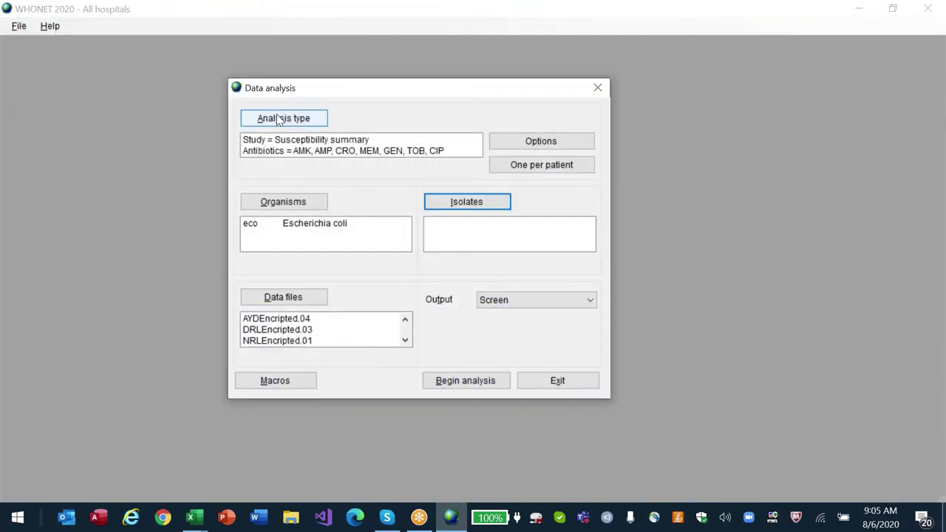
# Step: Change the second summary row to Institution and run the Escherichia coli analysis with no isolate criteria
pyautogui.click(280, 119)
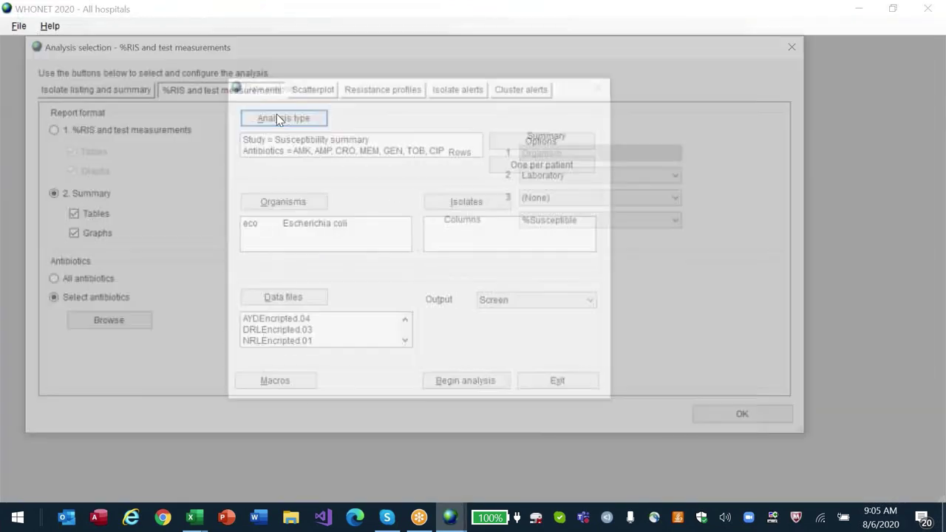
pyautogui.click(584, 178)
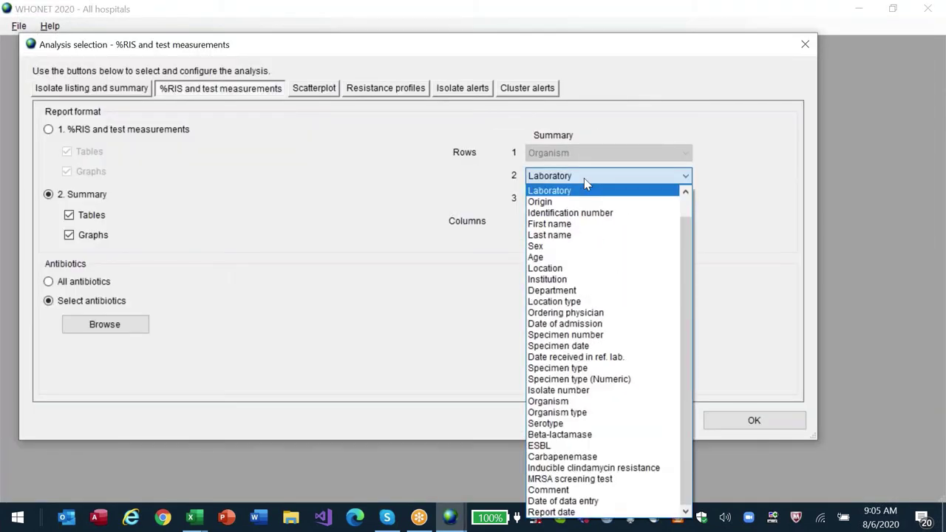
pyautogui.press('Down')
pyautogui.press('Down')
pyautogui.press('Down')
pyautogui.press('Down')
pyautogui.press('Down')
pyautogui.press('Down')
pyautogui.press('Down')
pyautogui.press('Down')
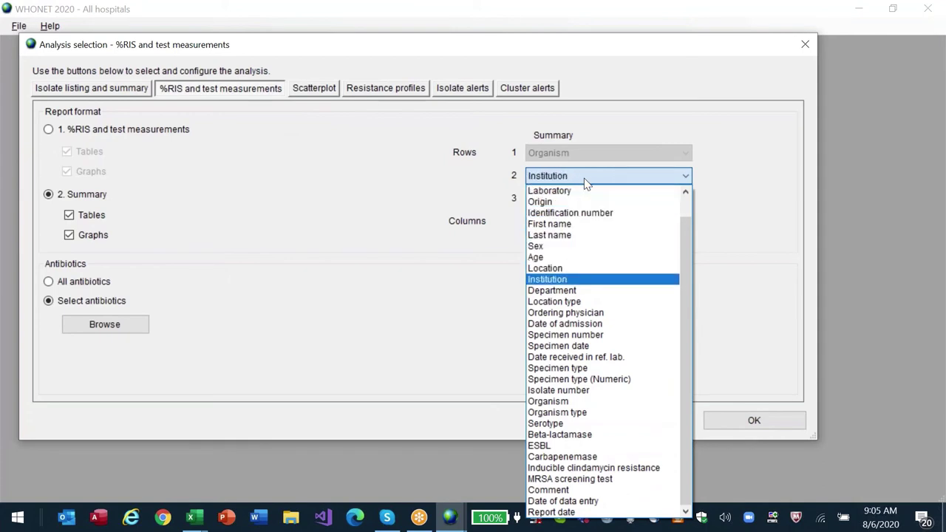
pyautogui.press('Return')
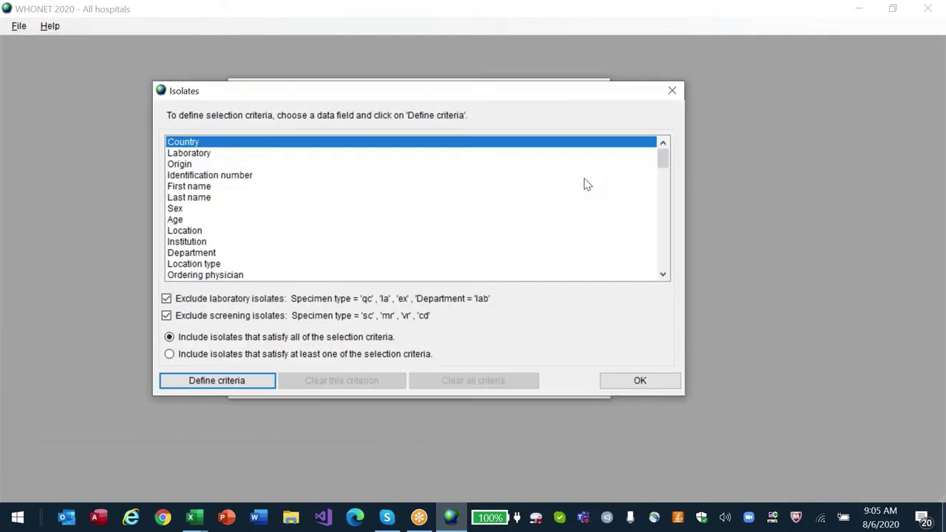
pyautogui.click(640, 380)
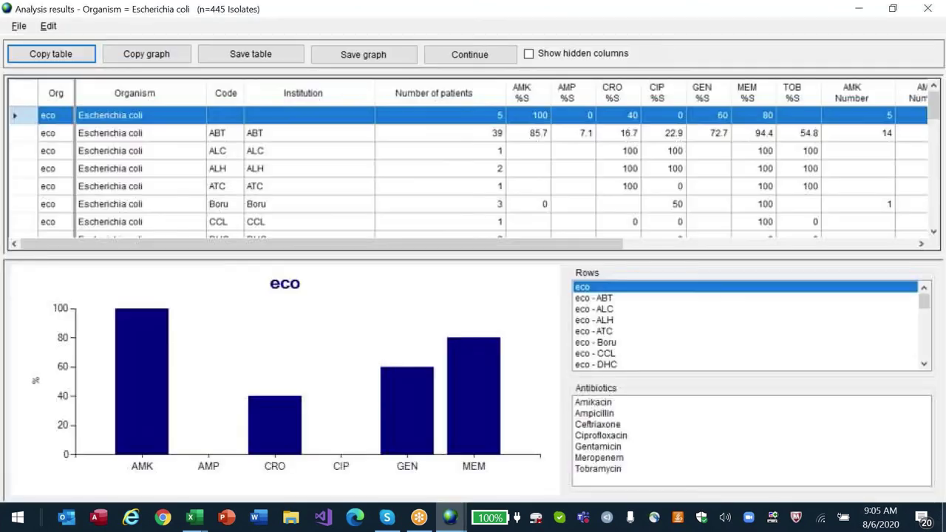
# Step: Examine the Escherichia coli results through the list of institution rows down to tas
pyautogui.press('Down')
pyautogui.press('Down')
pyautogui.press('Down')
pyautogui.press('Down')
pyautogui.press('Down')
pyautogui.press('Down')
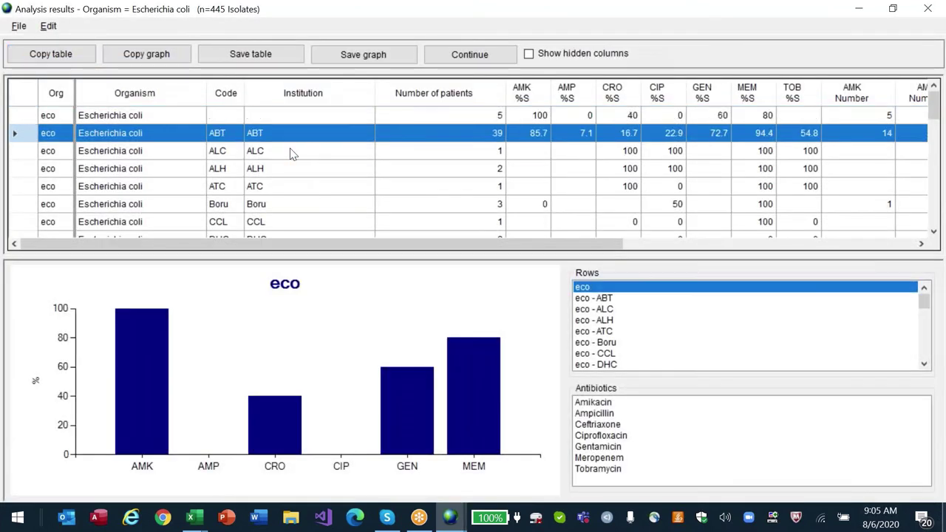
pyautogui.press('Down')
pyautogui.press('Down')
pyautogui.press('Down')
pyautogui.press('Down')
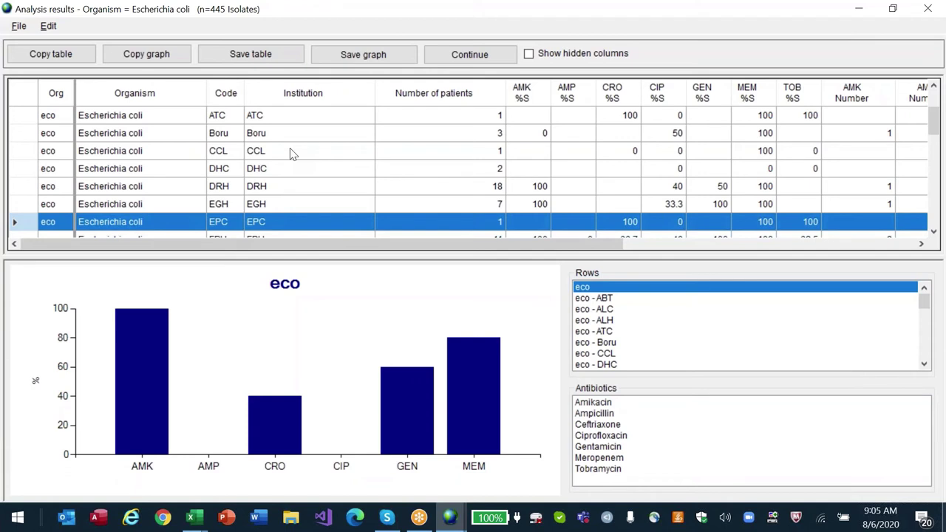
pyautogui.press('Down')
pyautogui.press('Down')
pyautogui.press('Down')
pyautogui.press('Down')
pyautogui.press('Down')
pyautogui.press('Down')
pyautogui.press('Down')
pyautogui.press('Down')
pyautogui.press('Down')
pyautogui.press('Down')
pyautogui.press('Down')
pyautogui.press('Down')
pyautogui.press('Down')
pyautogui.press('Down')
pyautogui.press('Down')
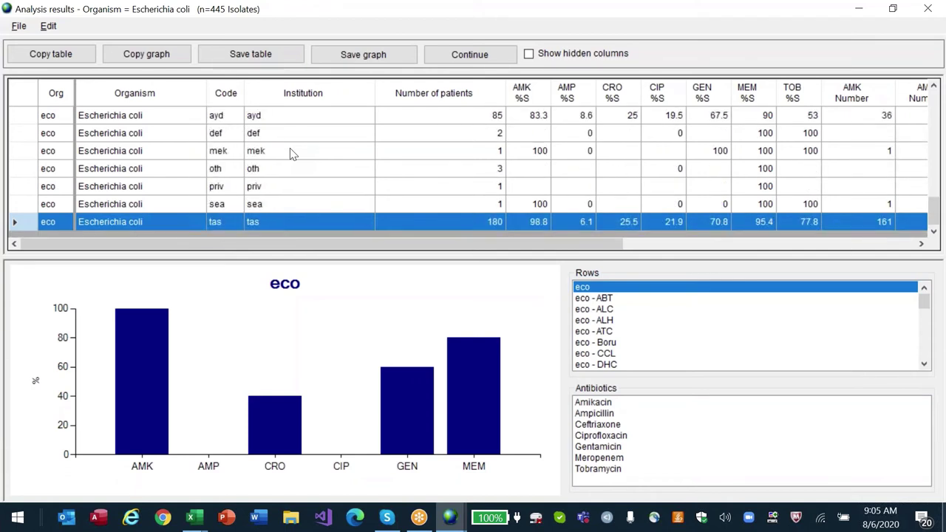
pyautogui.press('Up')
pyautogui.press('Up')
pyautogui.press('Up')
pyautogui.press('Up')
pyautogui.press('Up')
pyautogui.press('Up')
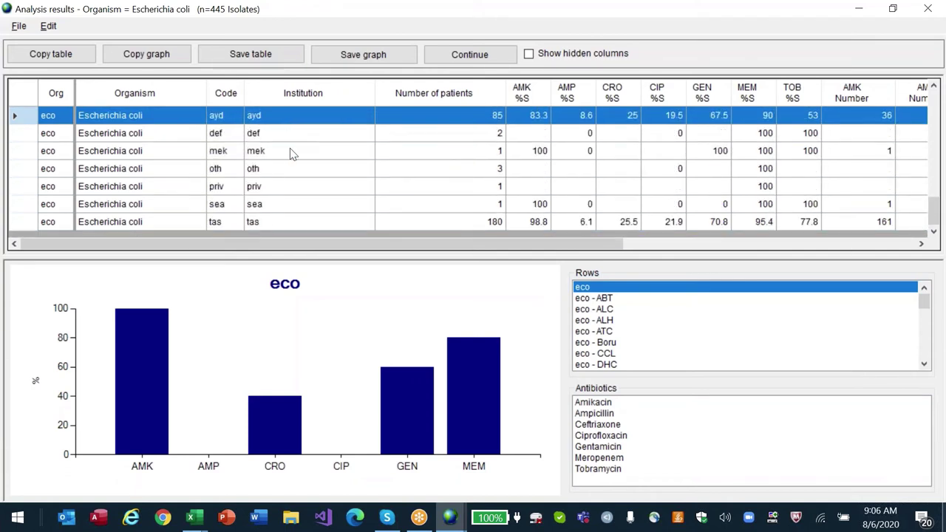
# Step: Sort the institution results by number of patients in descending order
pyautogui.click(454, 99)
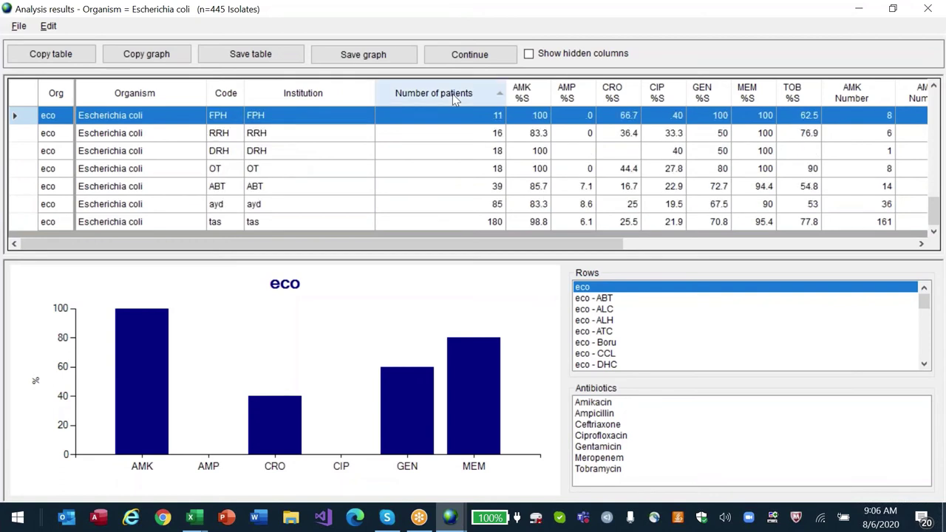
pyautogui.click(433, 92)
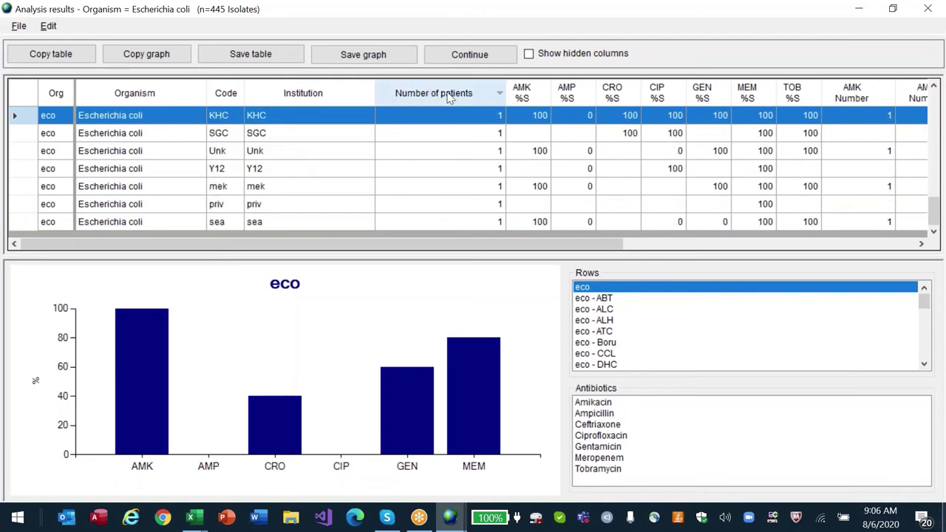
pyautogui.click(449, 98)
pyautogui.click(448, 93)
pyautogui.click(448, 89)
pyautogui.click(449, 89)
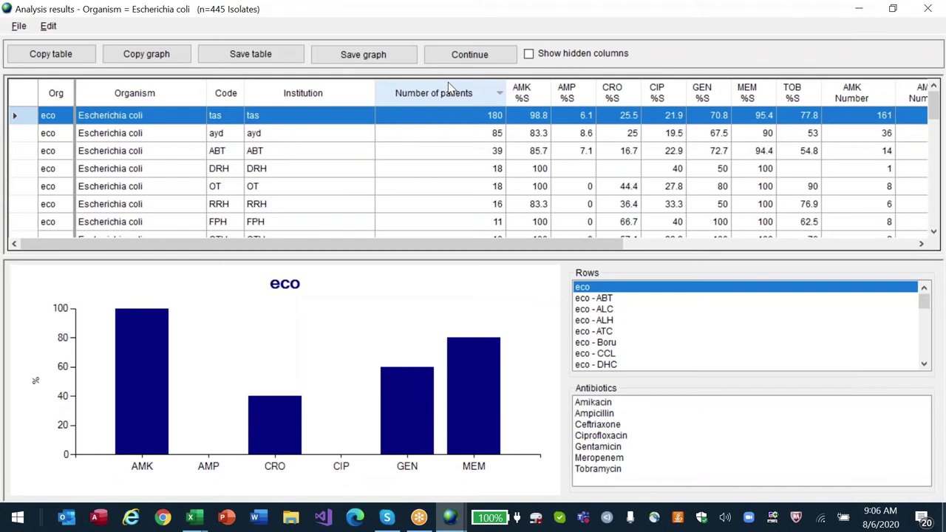
# Step: Examine the institutions with the most patients in the sorted table, and close the results
pyautogui.press('Down')
pyautogui.press('Down')
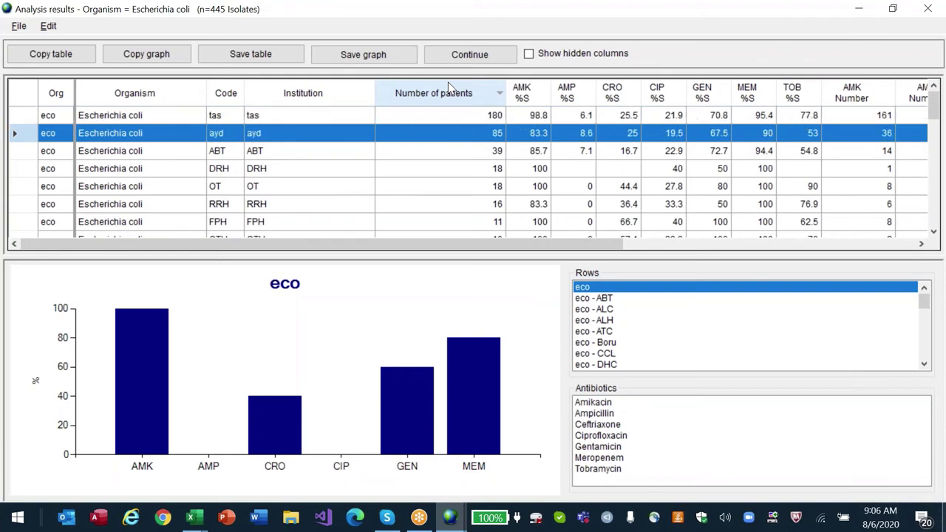
pyautogui.press('Down')
pyautogui.press('Down')
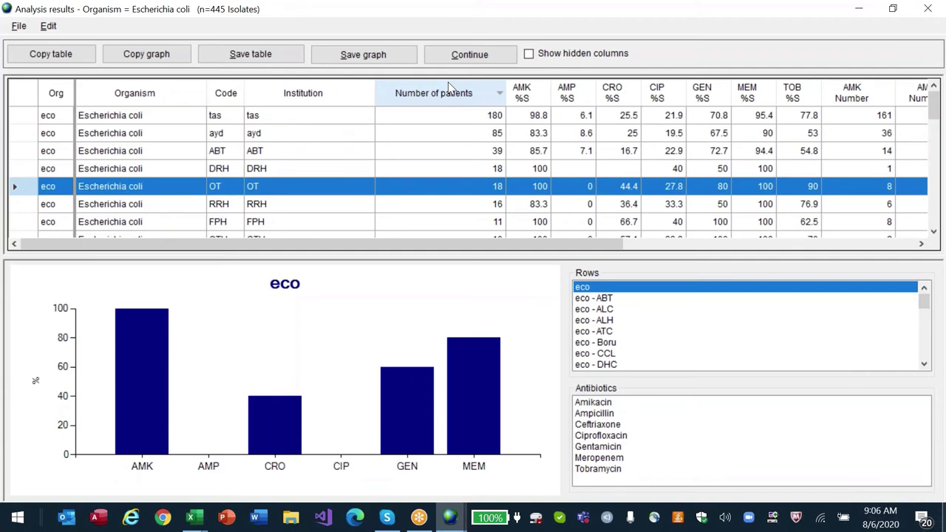
pyautogui.press('Escape')
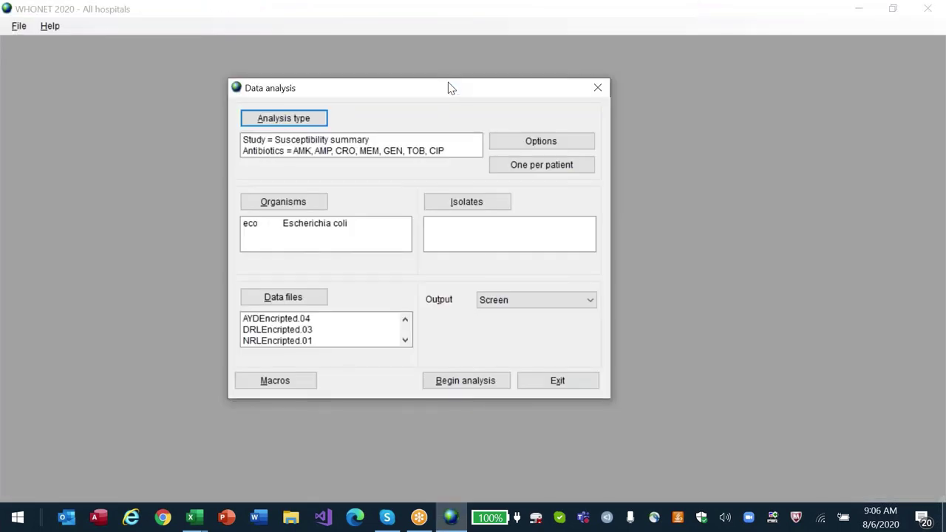
# Step: Replace Escherichia coli in the analysis organism list with the codes sau, efa, efm and spn
pyautogui.click(279, 202)
pyautogui.click(668, 119)
pyautogui.write('sau')
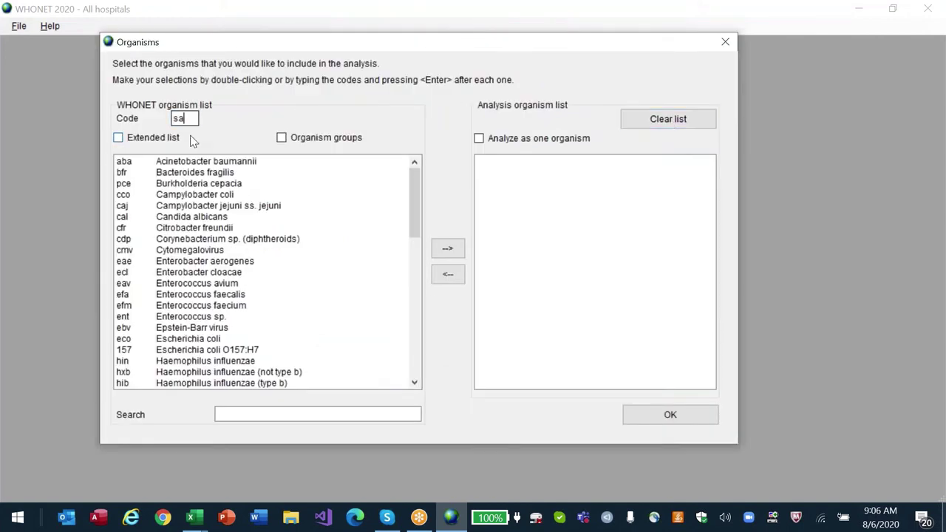
pyautogui.press('Return')
pyautogui.write('efa')
pyautogui.press('Return')
pyautogui.write('efm')
pyautogui.press('Return')
pyautogui.write('spn')
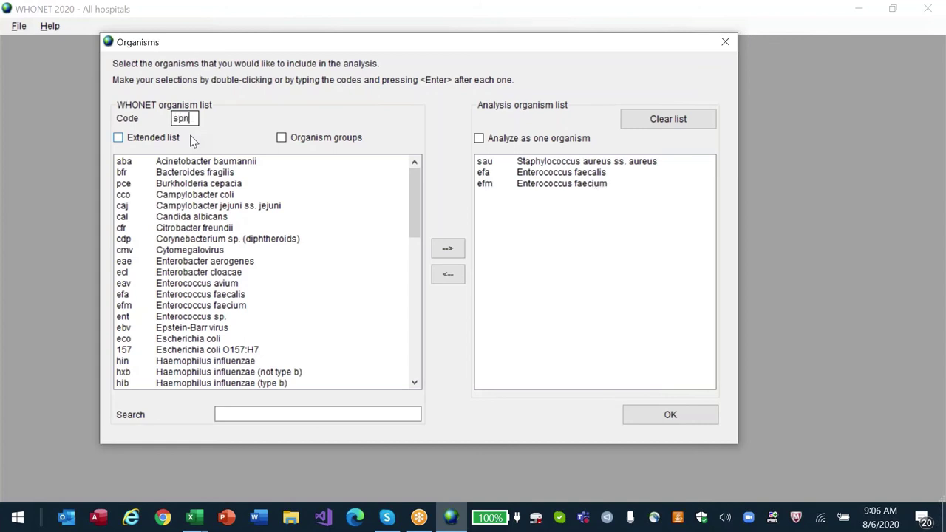
pyautogui.press('Return')
pyautogui.press('Return')
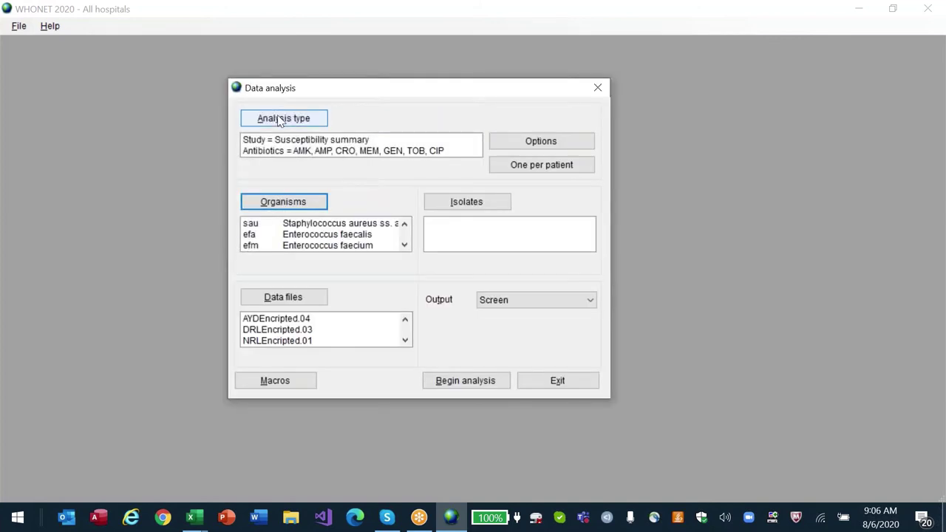
# Step: Include all antibiotics in the susceptibility summary and save the settings as a macro named Gram positive antibiogram
pyautogui.click(280, 121)
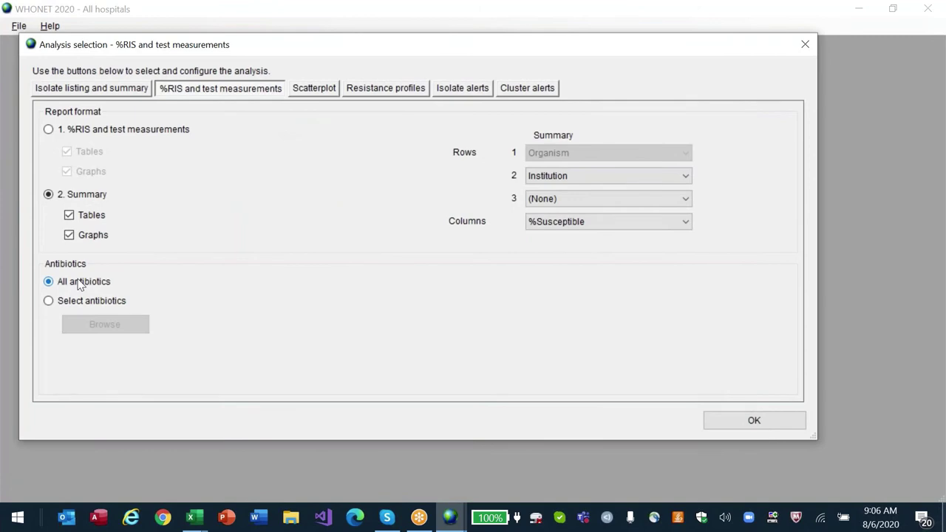
pyautogui.click(763, 426)
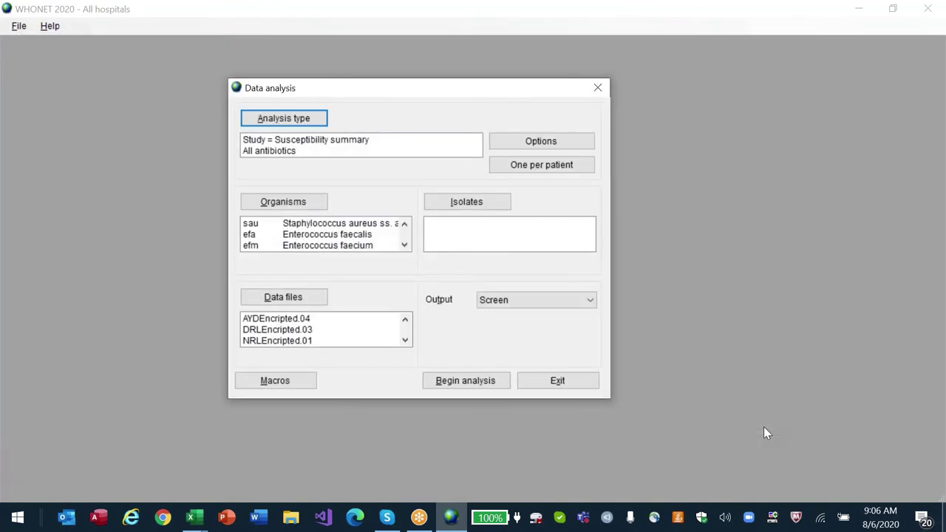
pyautogui.click(275, 380)
pyautogui.click(554, 178)
pyautogui.write('Gram positive antibiogram')
pyautogui.click(555, 186)
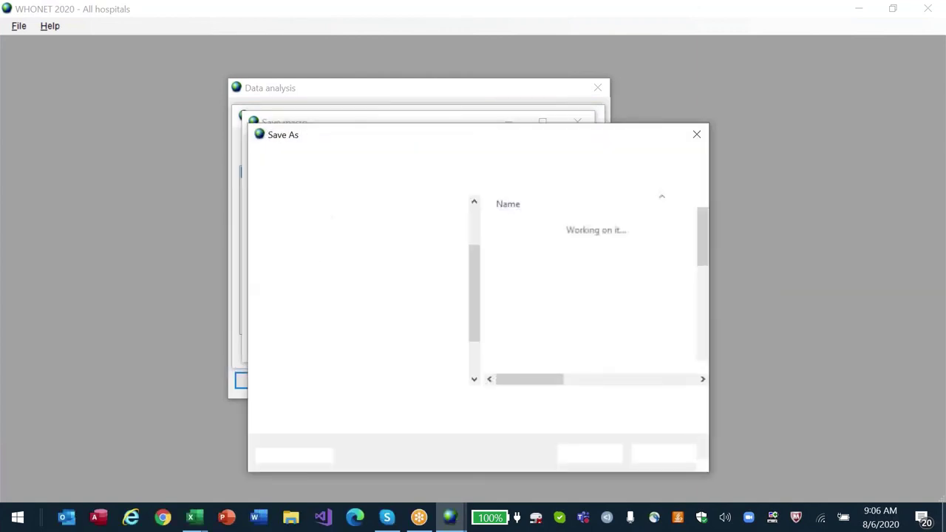
pyautogui.press('Return')
pyautogui.press('Escape')
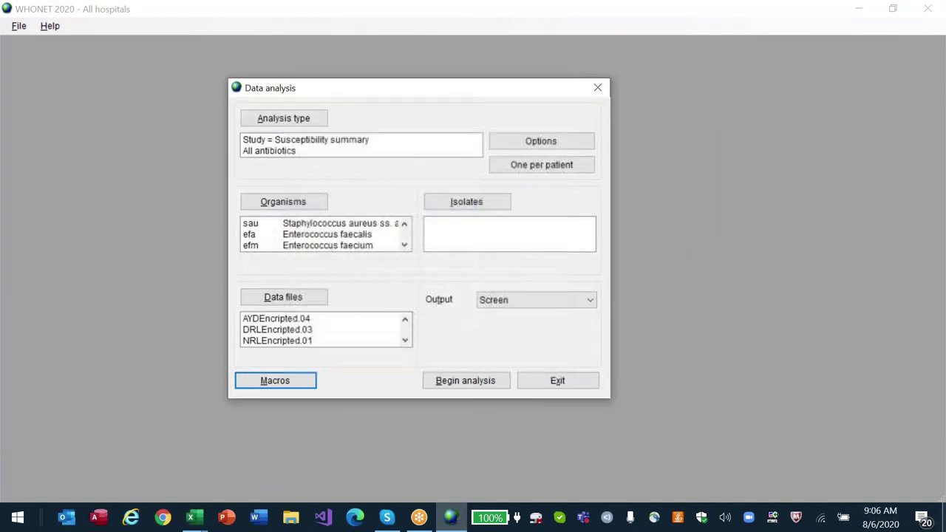
# Step: Try to run the Gram-positive susceptibility summary on the encrypted data files, and leave the data analysis
pyautogui.hotkey('alt', 'b')
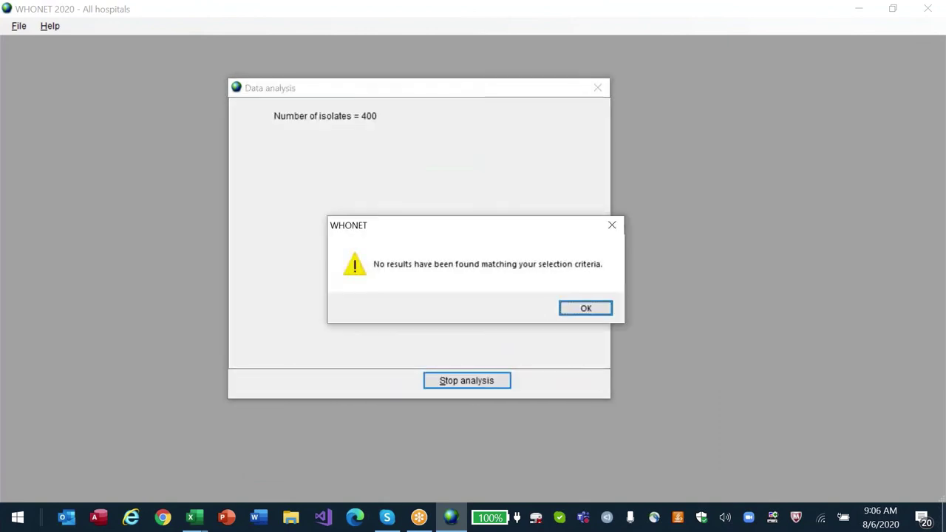
pyautogui.press('Return')
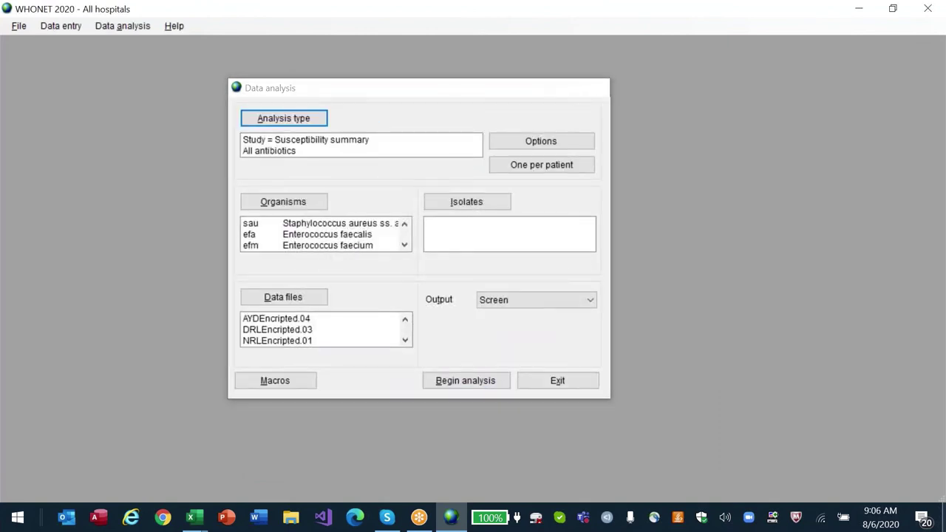
pyautogui.press('Escape')
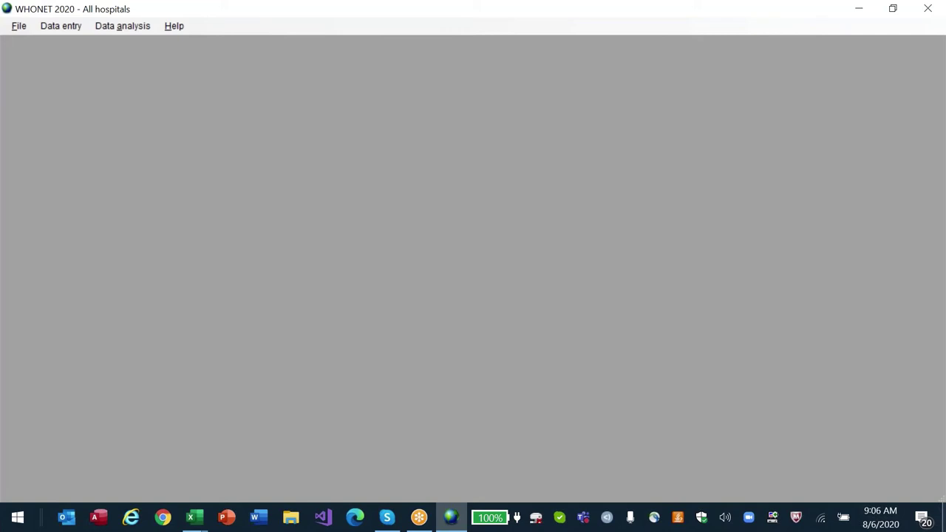
# Step: Force the unresponsive WHONET 2020 process to end using Task Manager, and close Task Manager
pyautogui.hotkey('ctrl', 'shift', 'Escape')
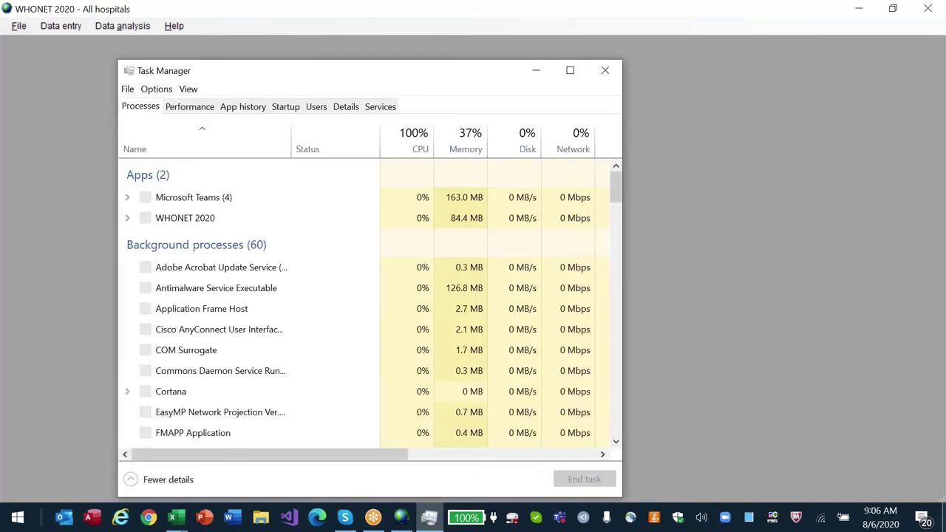
pyautogui.click(184, 220)
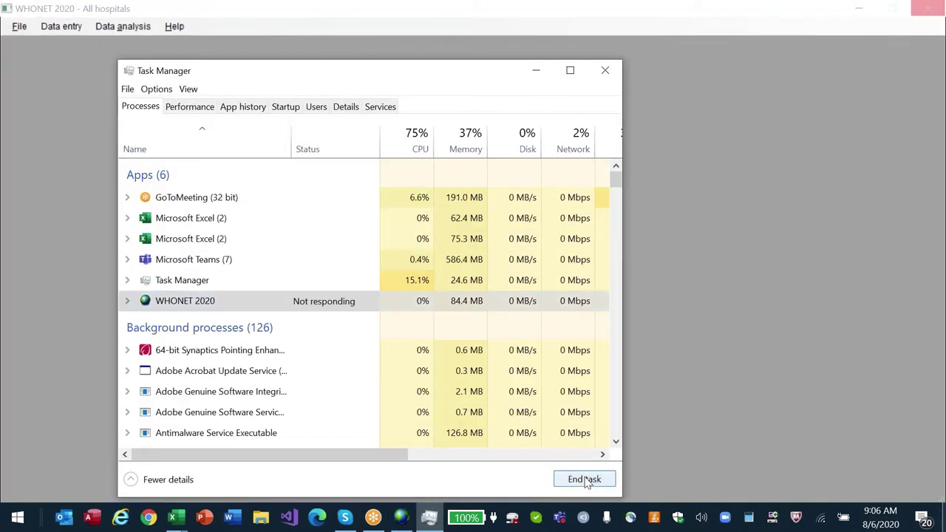
pyautogui.click(606, 72)
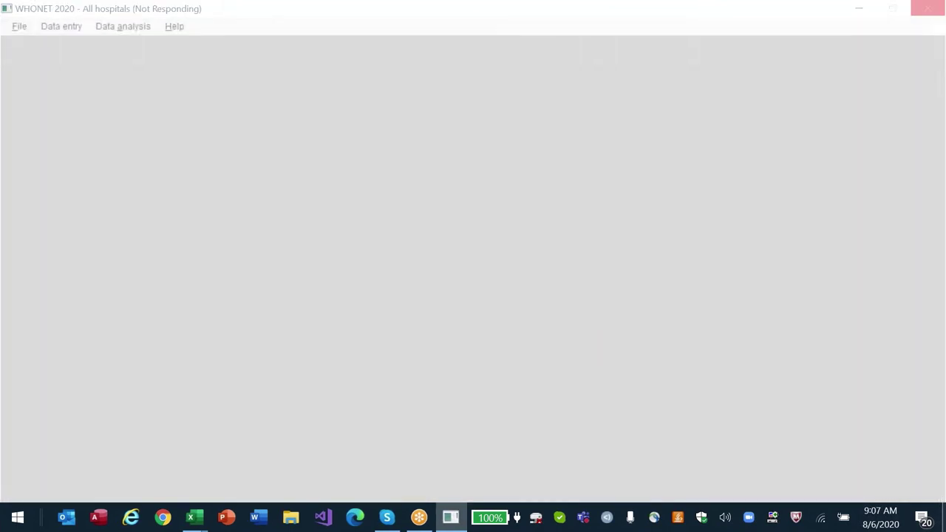
pyautogui.hotkey('ctrl', 'shift', 'Escape')
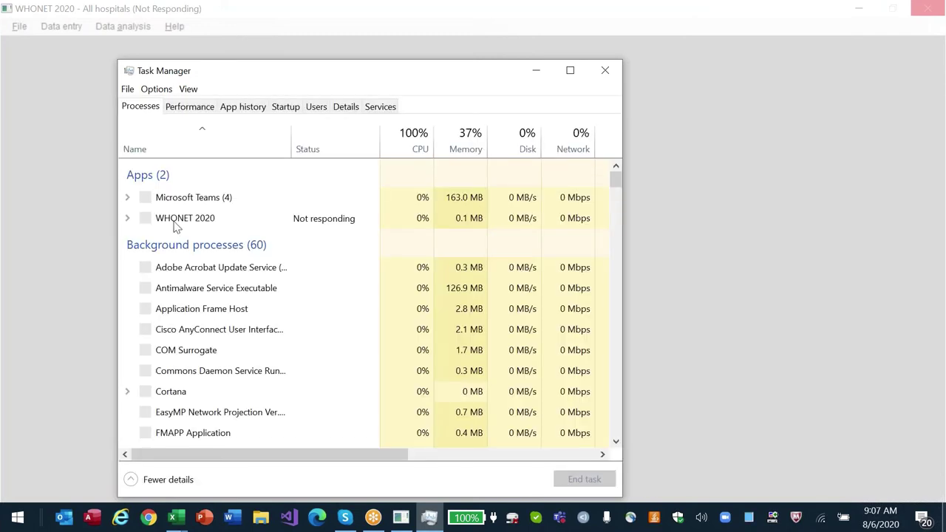
pyautogui.click(195, 307)
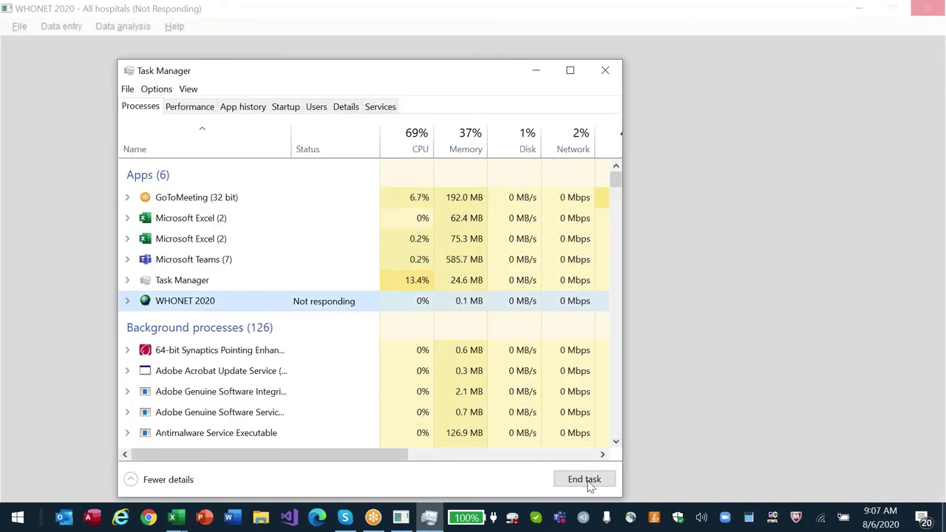
pyautogui.click(589, 485)
pyautogui.click(610, 72)
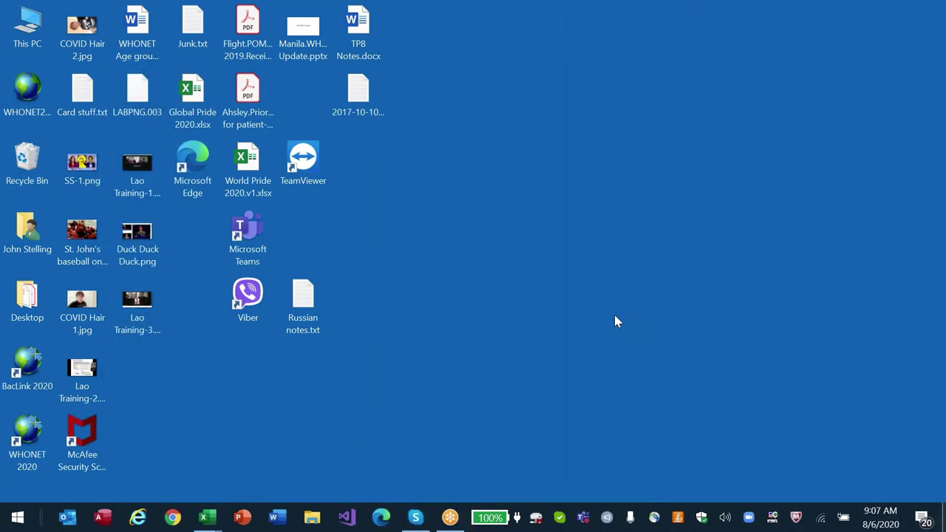
# Step: Relaunch WHONET 2020 with the All hospitals laboratory and load the saved Gram-negative macro into a data analysis
pyautogui.click(41, 437)
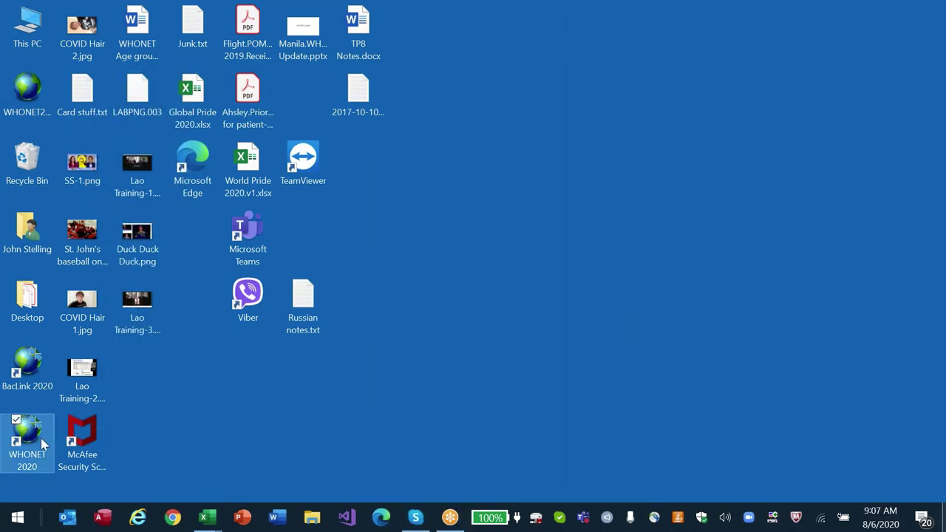
pyautogui.doubleClick(41, 438)
pyautogui.press('Return')
pyautogui.hotkey('alt', 'a')
pyautogui.press('Return')
pyautogui.hotkey('alt', 'm')
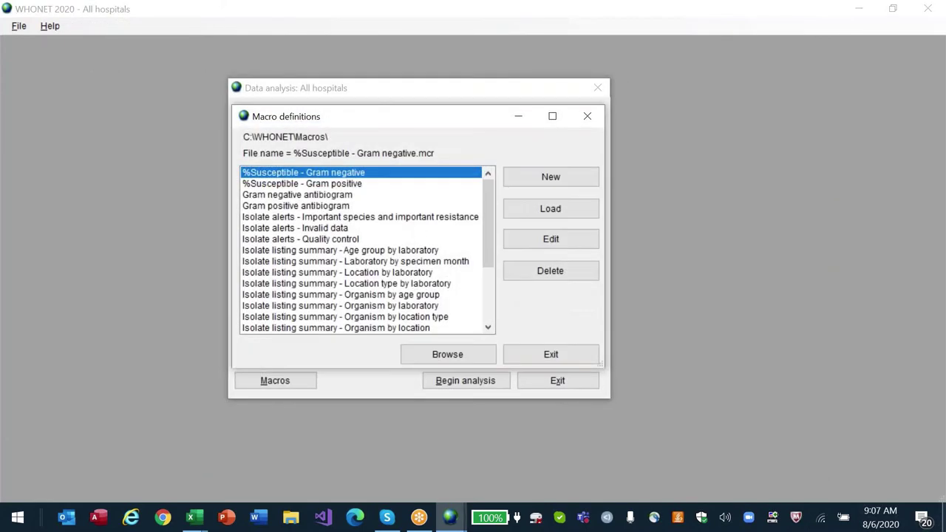
pyautogui.hotkey('alt', 'l')
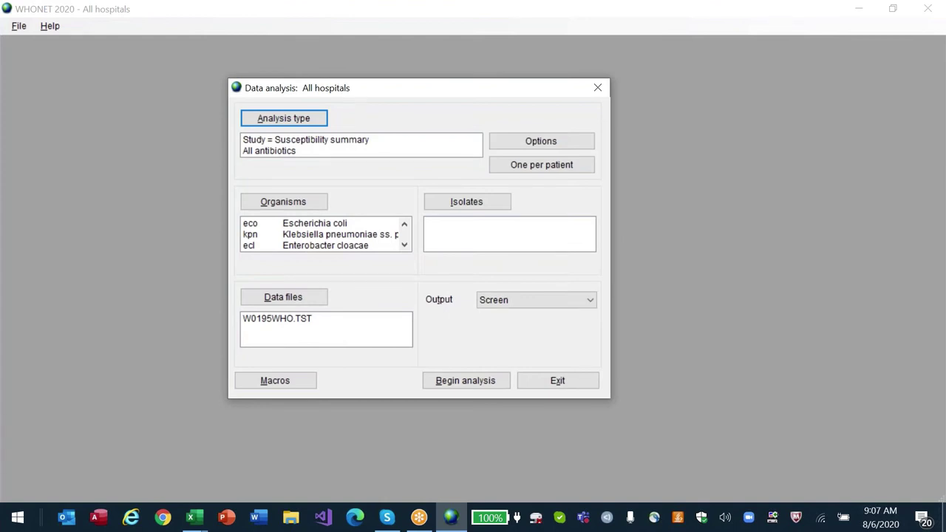
# Step: Clear W0195WHO.TST from the analysis data files and filter the available files by *encr*
pyautogui.click(275, 295)
pyautogui.click(684, 82)
pyautogui.click(627, 261)
pyautogui.write('4')
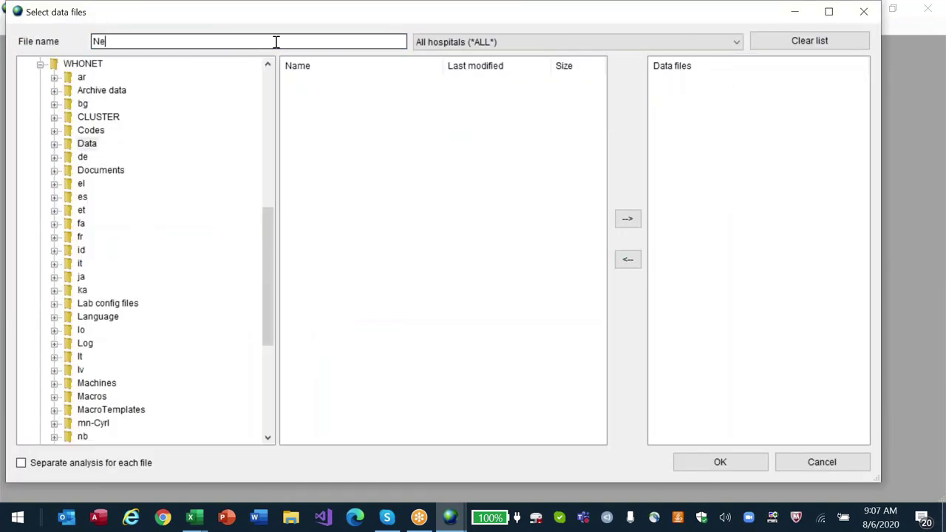
pyautogui.press('BackSpace')
pyautogui.write('8en')
pyautogui.press('BackSpace')
pyautogui.press('BackSpace')
pyautogui.press('BackSpace')
pyautogui.write('*encr*')
pyautogui.press('Return')
pyautogui.press('Tab')
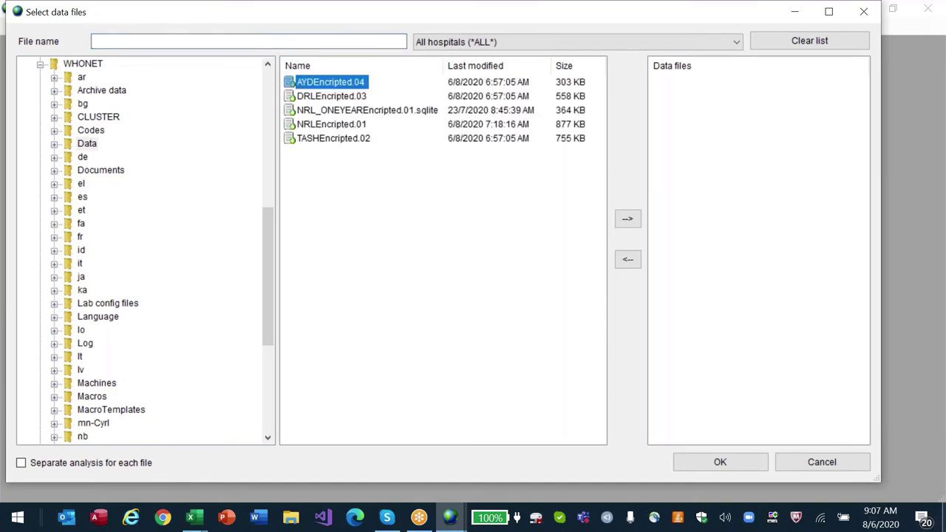
# Step: Add AYDEncripted.04, DRLEncripted.03, NRLEncripted.01 and TASHEncripted.02 as data files and run the Gram-negative analysis
pyautogui.hotkey('shift', 'Down')
pyautogui.click(627, 218)
pyautogui.click(332, 126)
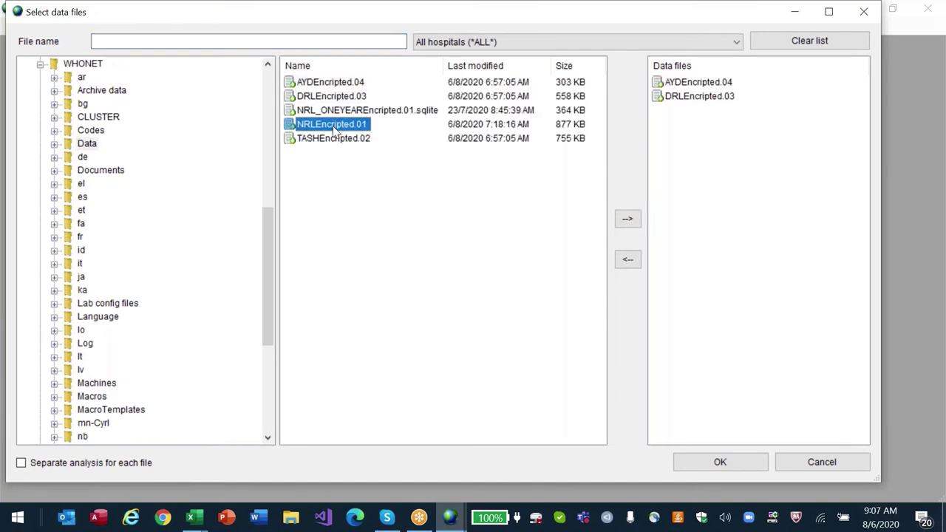
pyautogui.hotkey('shift', 'Down')
pyautogui.click(627, 218)
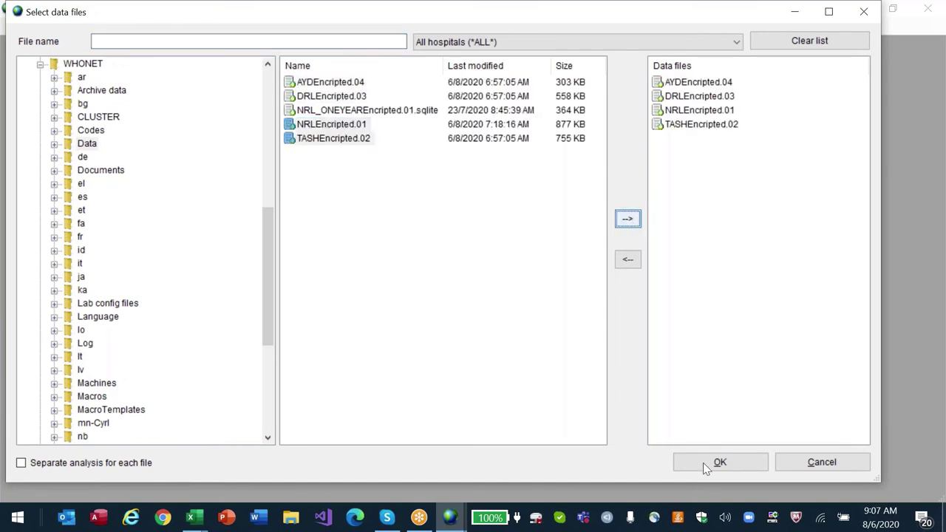
pyautogui.click(702, 462)
pyautogui.click(458, 381)
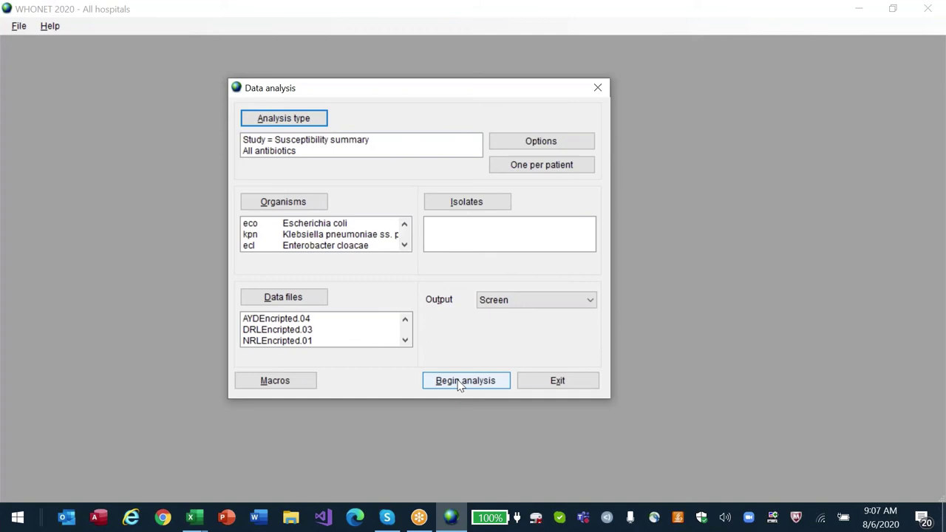
# Step: Switch the analysis organisms to sau, efa, efm and spn and run the Gram-positive susceptibility summary
pyautogui.click(288, 205)
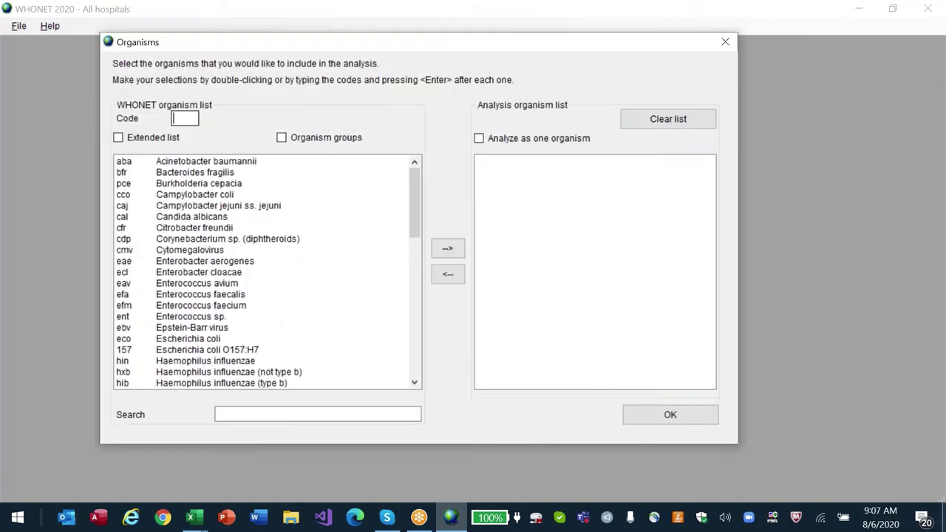
pyautogui.write('sau')
pyautogui.press('Return')
pyautogui.write('efa')
pyautogui.press('Return')
pyautogui.write('efm')
pyautogui.press('Return')
pyautogui.write('spn')
pyautogui.press('Return')
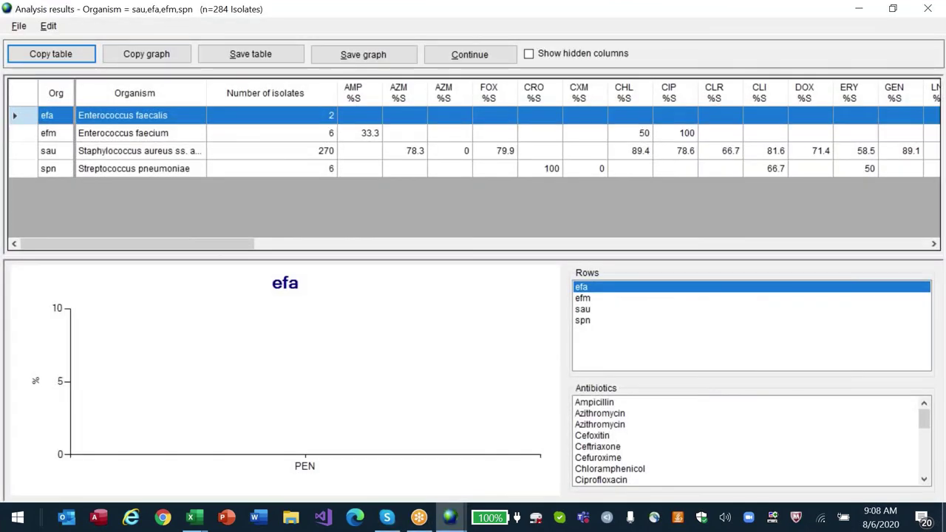
# Step: Close the analysis results and start a new Quick analysis report named Antibiogram report
pyautogui.press('Escape')
pyautogui.press('Escape')
pyautogui.hotkey('alt', 'a')
pyautogui.press('Down')
pyautogui.press('Escape')
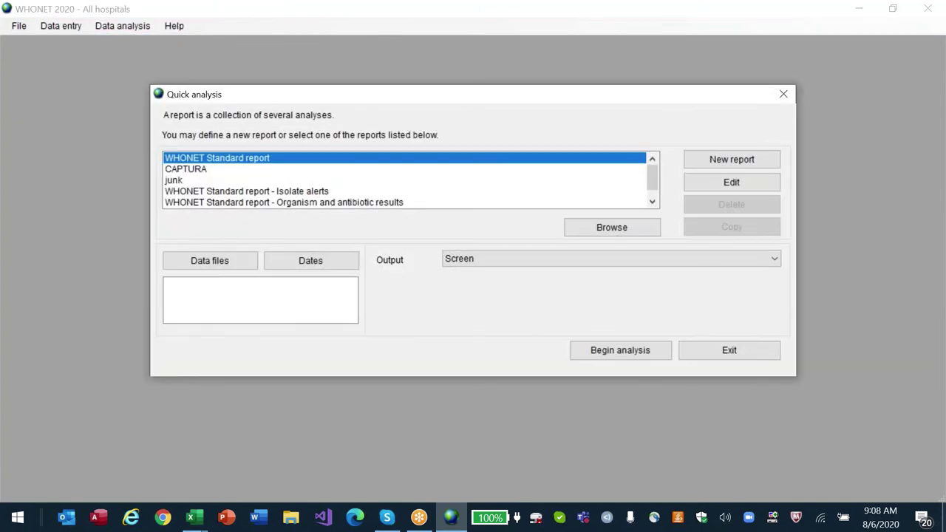
pyautogui.click(731, 160)
pyautogui.write('Antibiog')
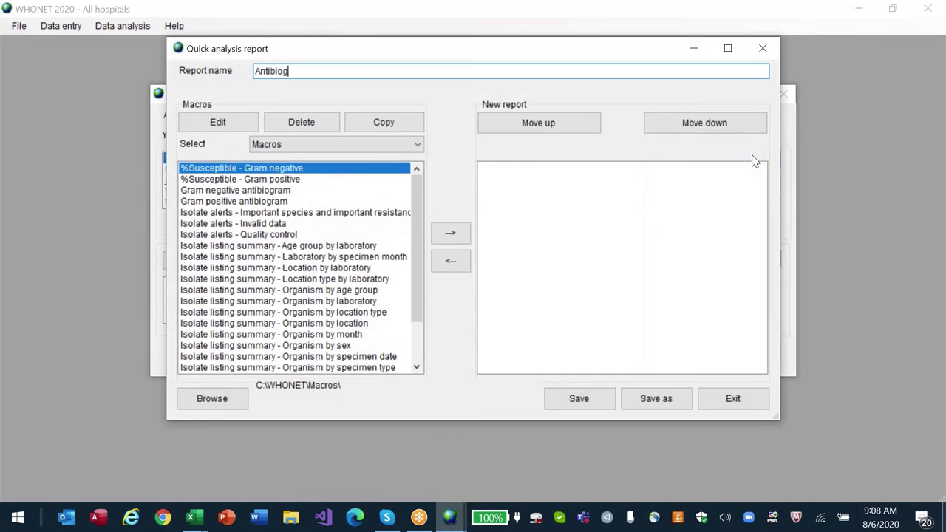
pyautogui.write('ram report')
# Step: Add the Gram negative antibiogram and Gram positive antibiogram macros to the report and save it as Antibiogram report.rpt
pyautogui.click(235, 190)
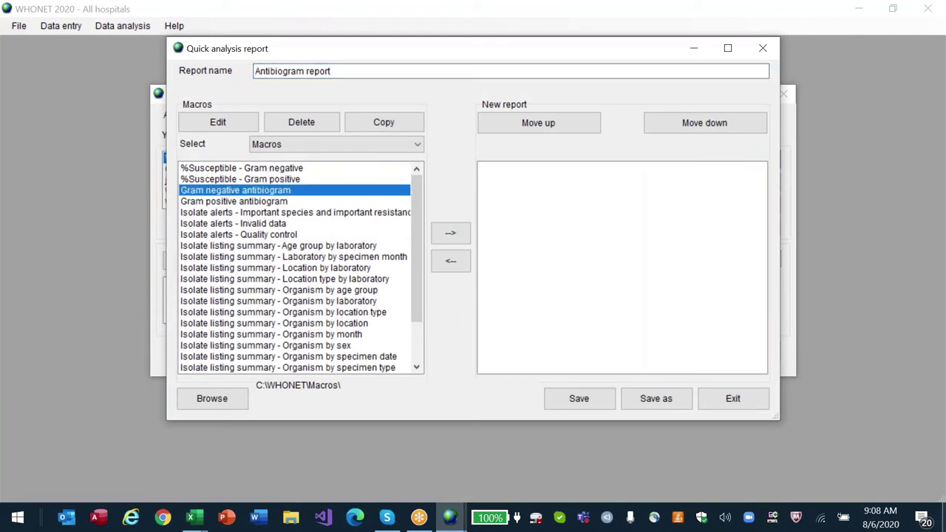
pyautogui.click(451, 233)
pyautogui.click(249, 201)
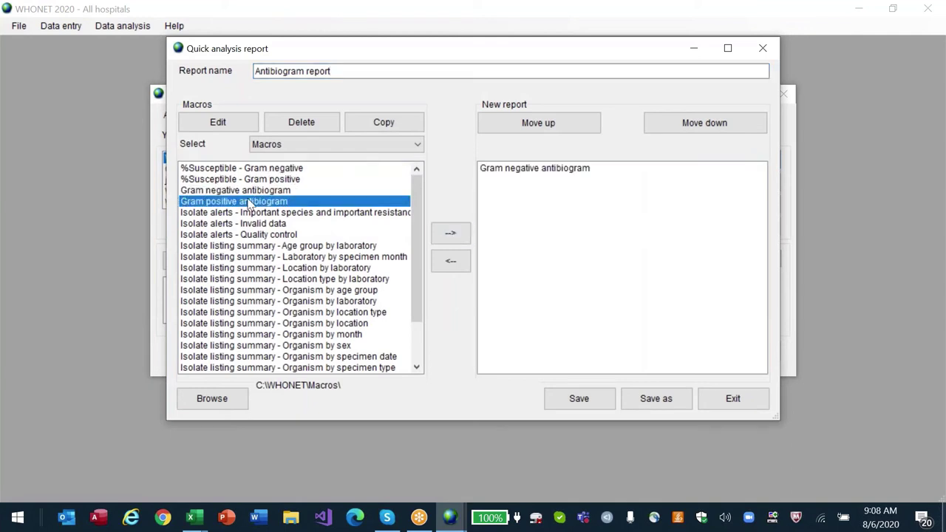
pyautogui.click(447, 241)
pyautogui.click(578, 398)
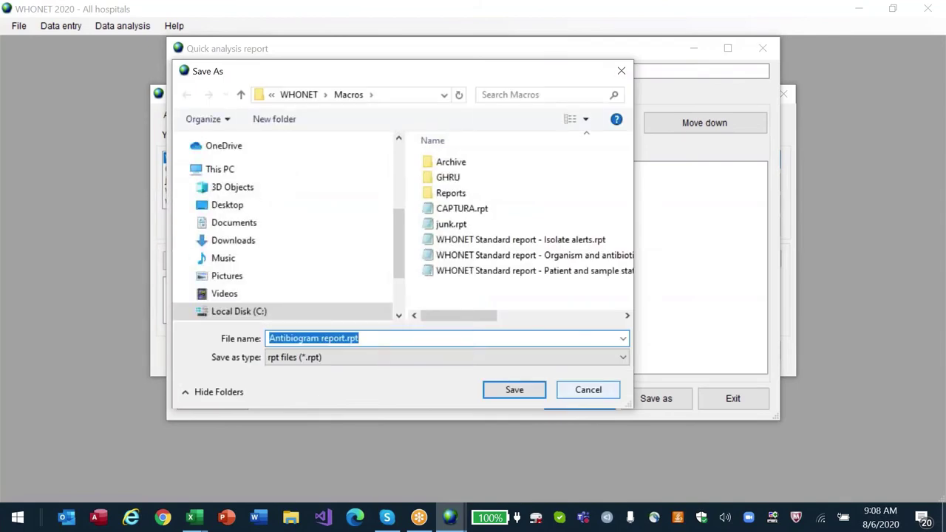
pyautogui.click(586, 389)
pyautogui.click(743, 405)
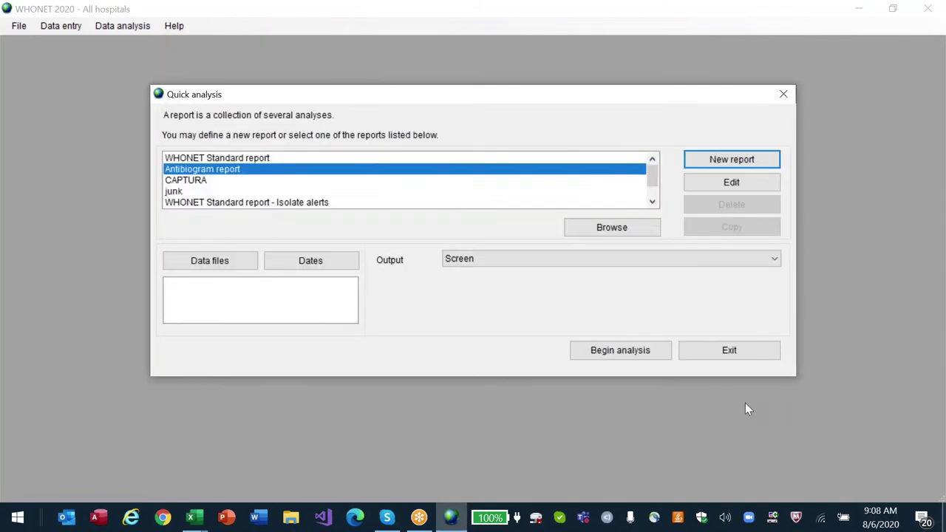
# Step: Choose all *encr* files except NRL_ONEYEAREncripted.01.sqlite as the data files for the Antibiogram report
pyautogui.click(209, 260)
pyautogui.write('*encr*')
pyautogui.press('Return')
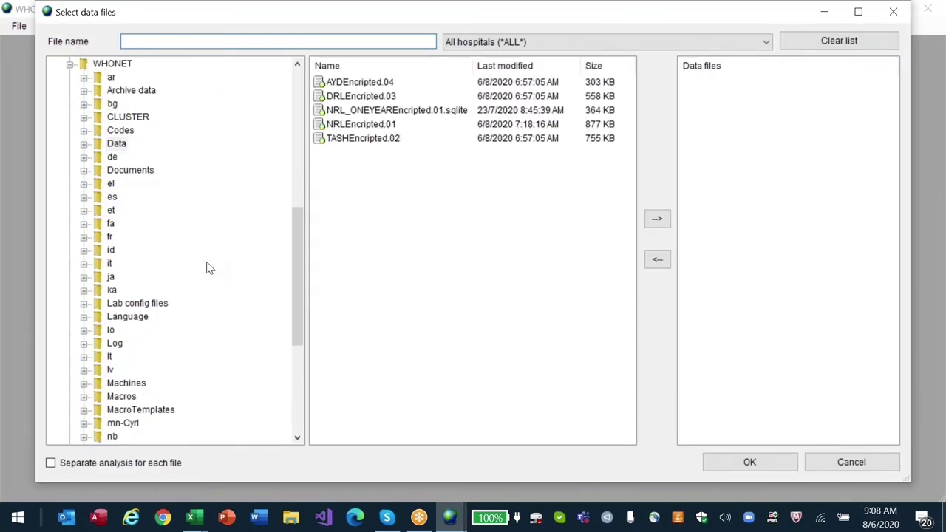
pyautogui.press('Up')
pyautogui.hotkey('shift', 'End')
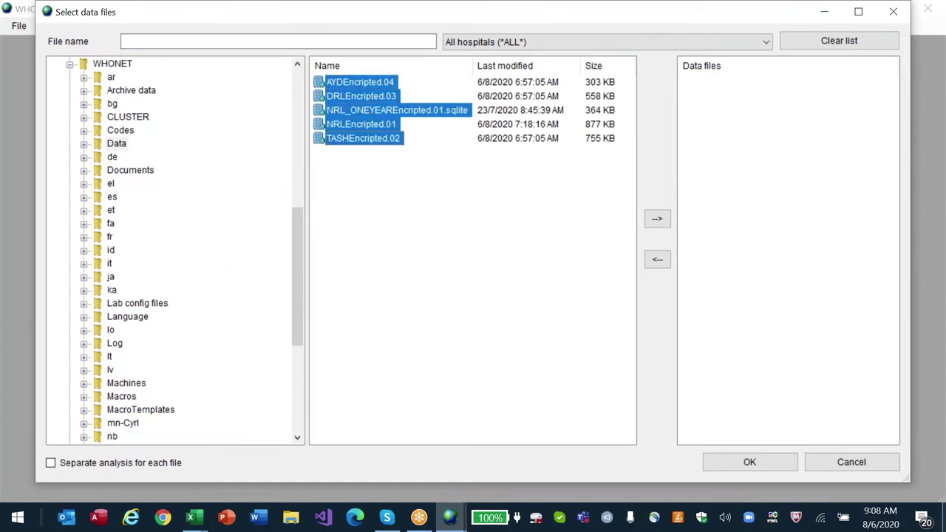
pyautogui.click(657, 219)
pyautogui.click(738, 110)
pyautogui.click(657, 259)
pyautogui.click(748, 462)
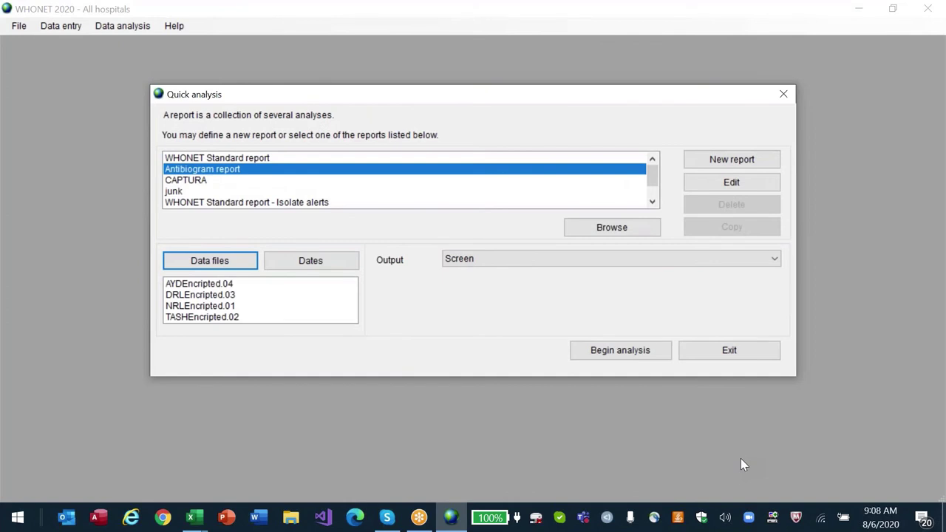
# Step: Set the report output to Microsoft Excel and run the Antibiogram report
pyautogui.click(602, 260)
pyautogui.press('Down')
pyautogui.press('Return')
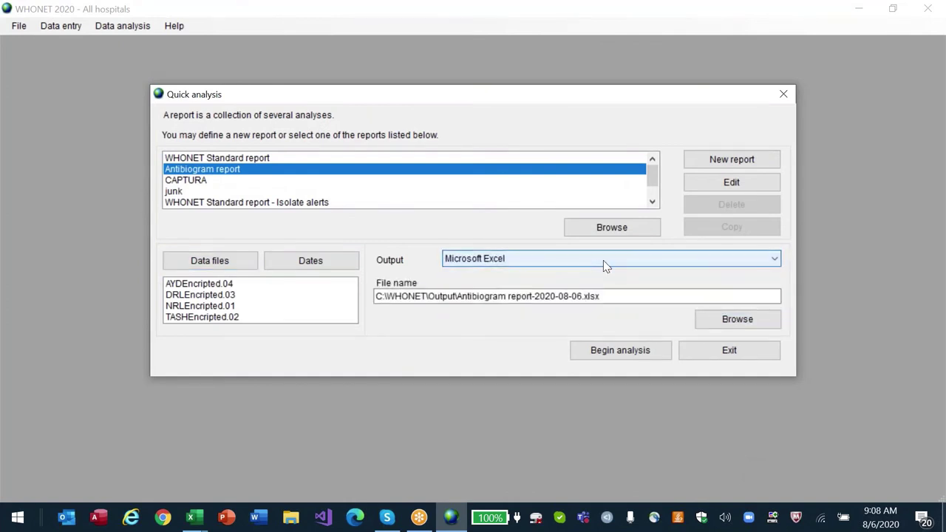
pyautogui.click(625, 351)
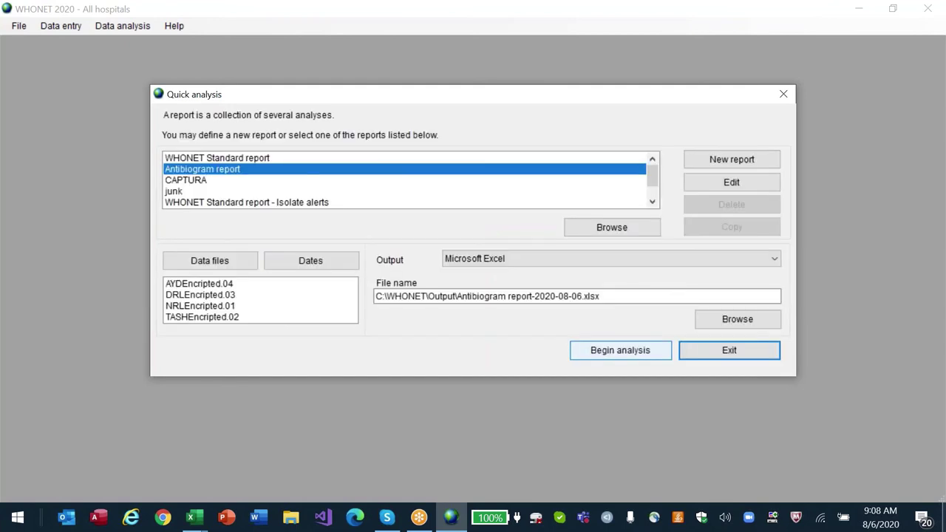
# Step: Switch to Excel and open Antibiogram report-2020-08-06.xlsx from the c:\whonet\Output folder
pyautogui.hotkey('alt', 'Tab')
pyautogui.hotkey('alt', 'Tab')
pyautogui.hotkey('alt', 'Tab')
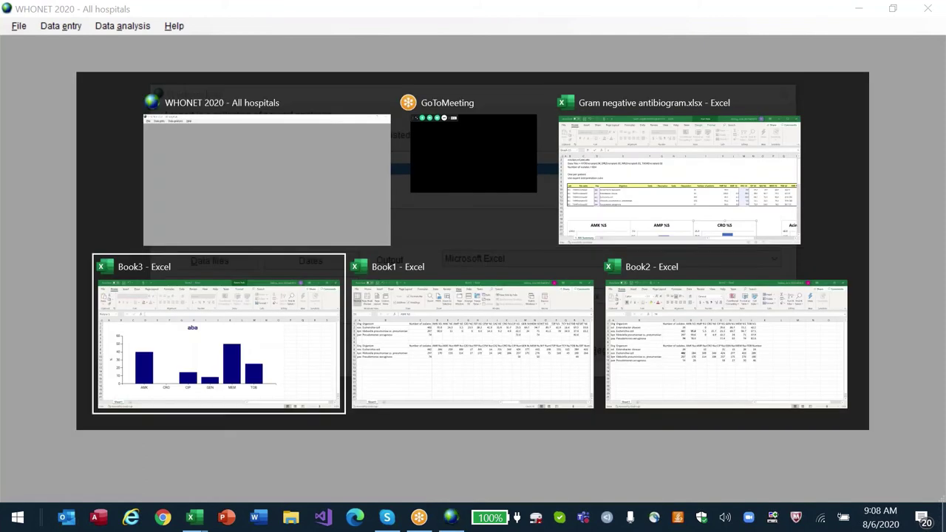
pyautogui.hotkey('alt', 'shift', 'Tab')
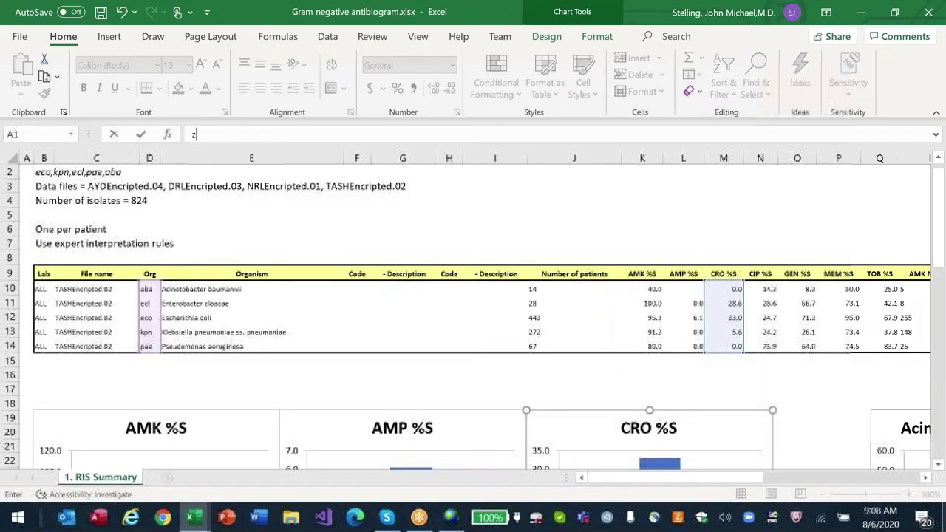
pyautogui.click(19, 36)
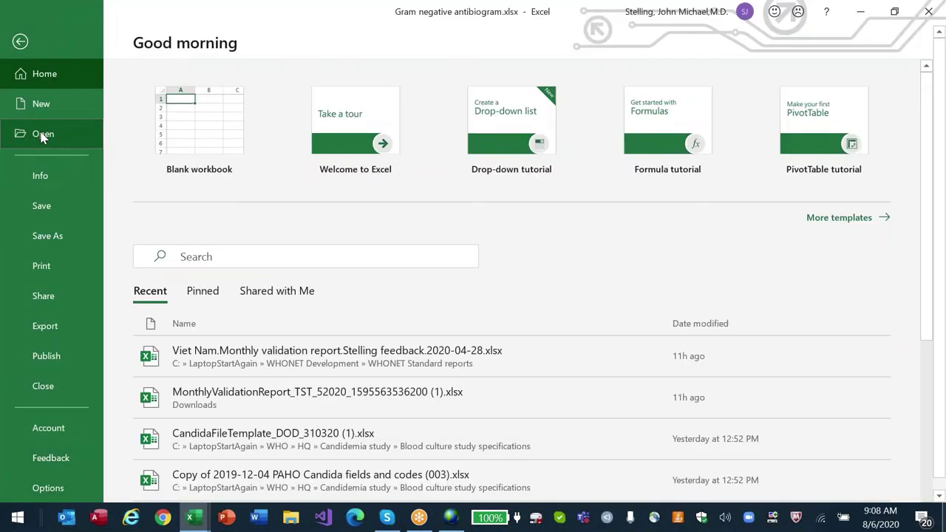
pyautogui.click(43, 134)
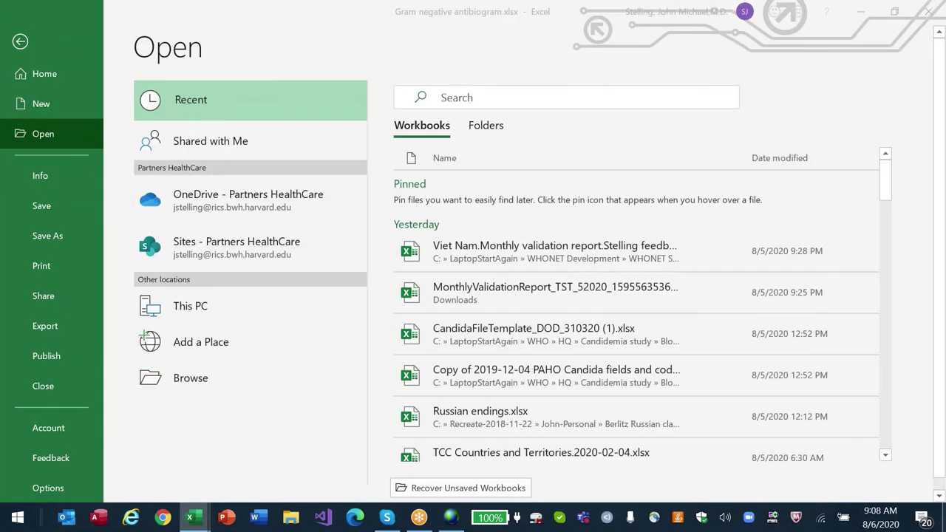
pyautogui.write('c:\\whonet\\outp')
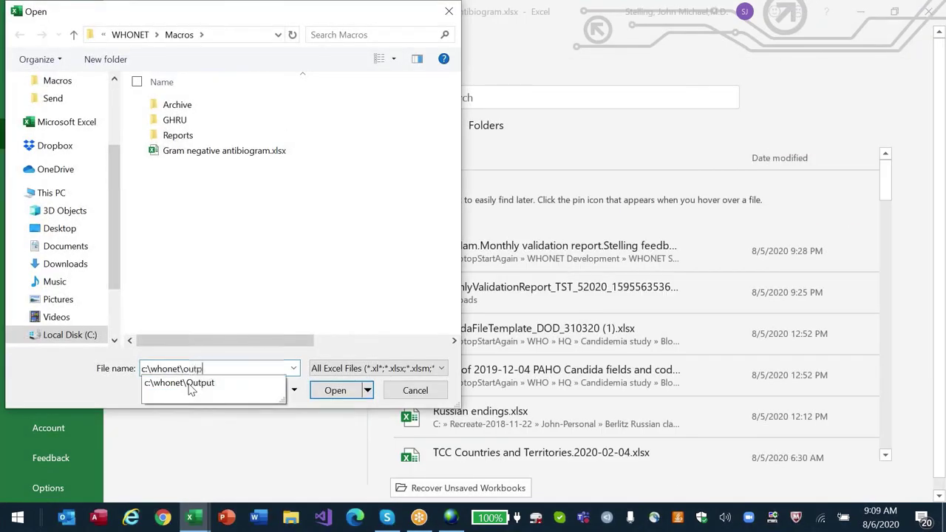
pyautogui.click(191, 382)
pyautogui.click(201, 123)
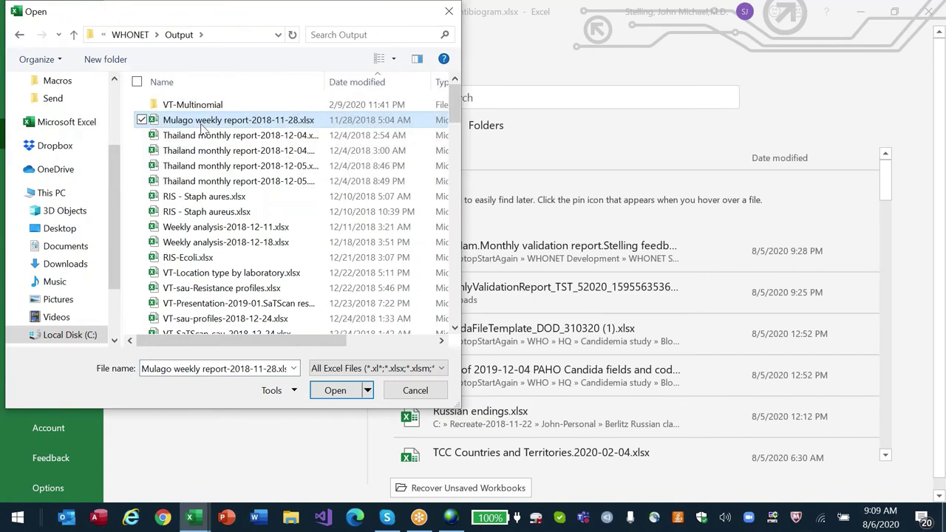
pyautogui.press('End')
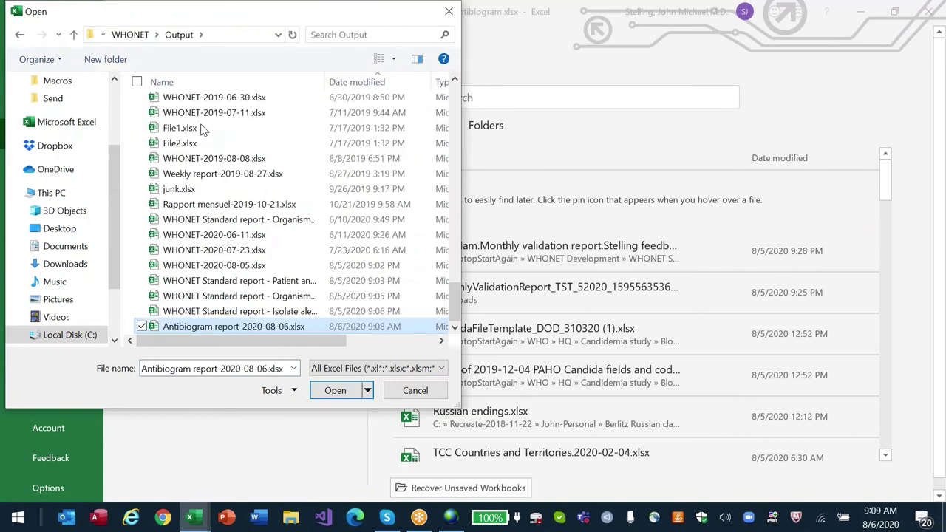
pyautogui.press('Return')
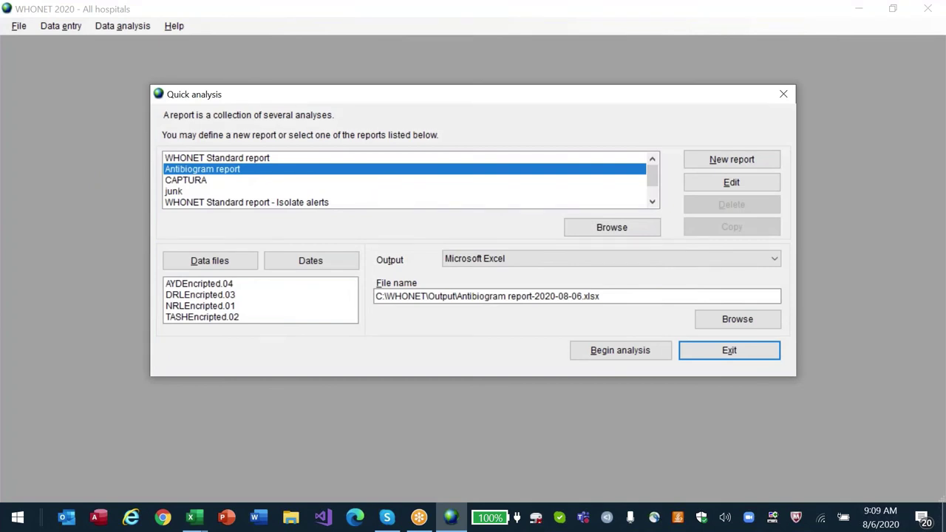
# Step: Leave Quick analysis and start a data analysis of the Scatterplot type with test interpretations
pyautogui.press('Return')
pyautogui.hotkey('alt', 'a')
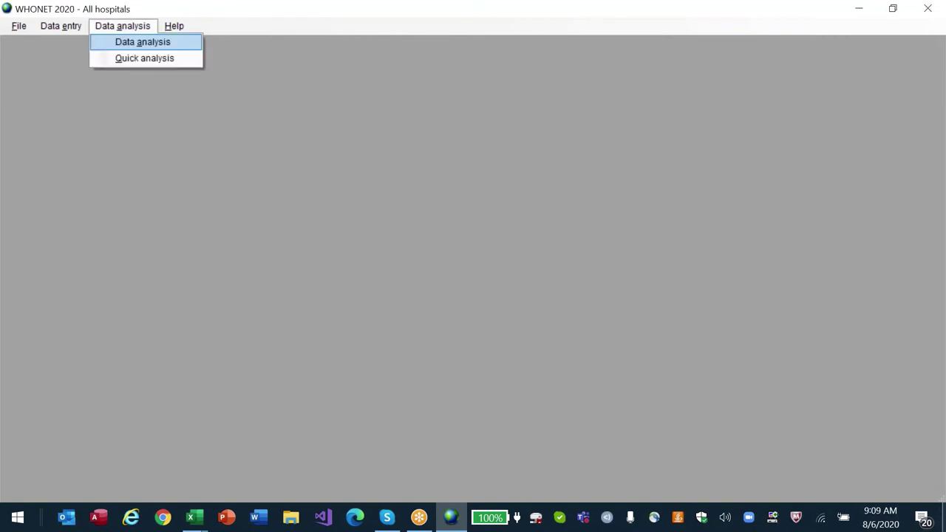
pyautogui.press('Return')
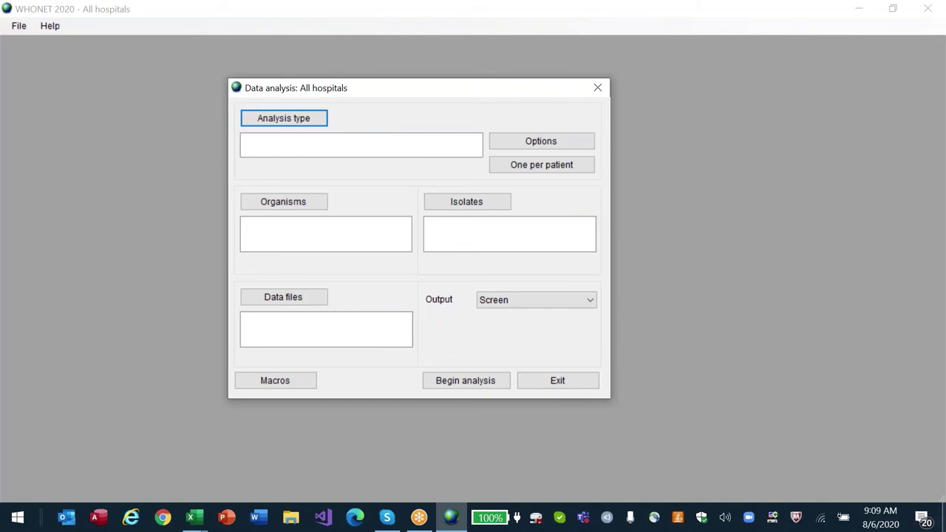
pyautogui.press('Return')
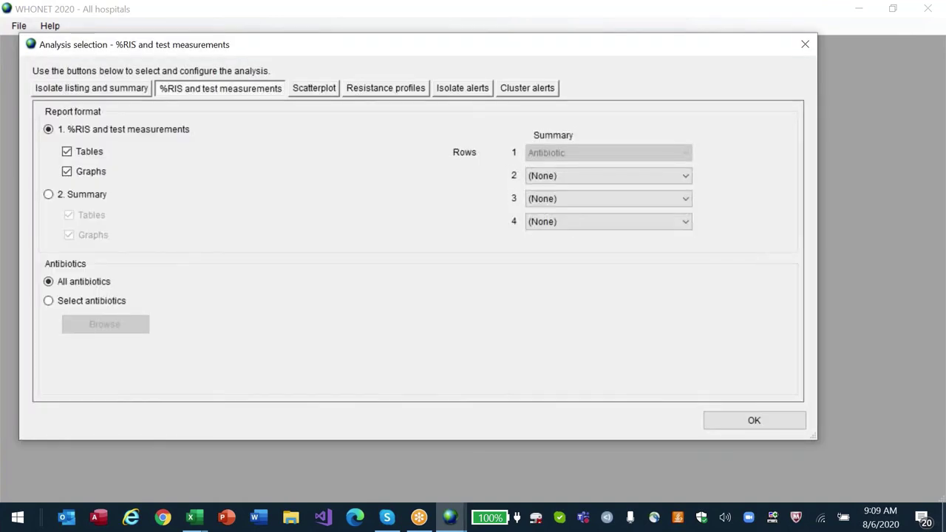
pyautogui.click(313, 93)
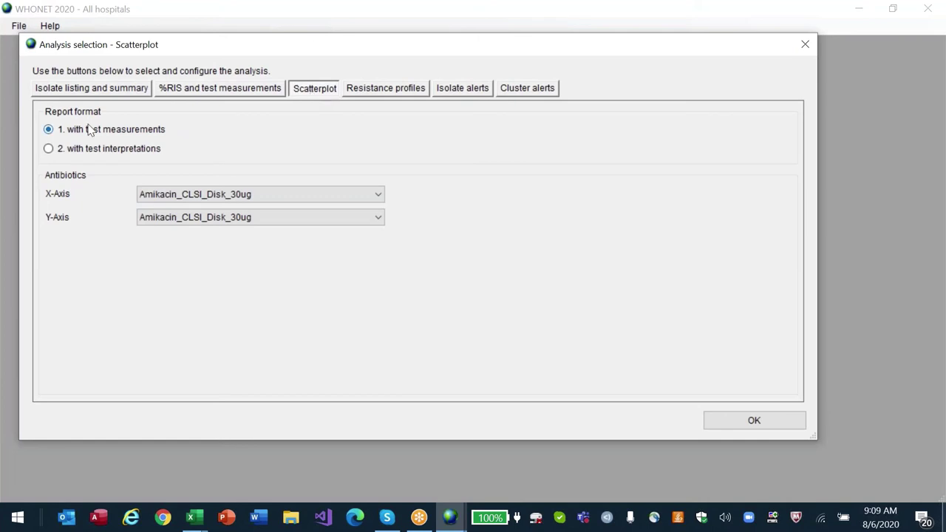
pyautogui.press('Down')
# Step: Set the scatterplot's X-axis to Meropenem_CLSI_Disk_10ug and its Y-axis to Ciprofloxacin_CLSI_Disk_5ug
pyautogui.click(323, 195)
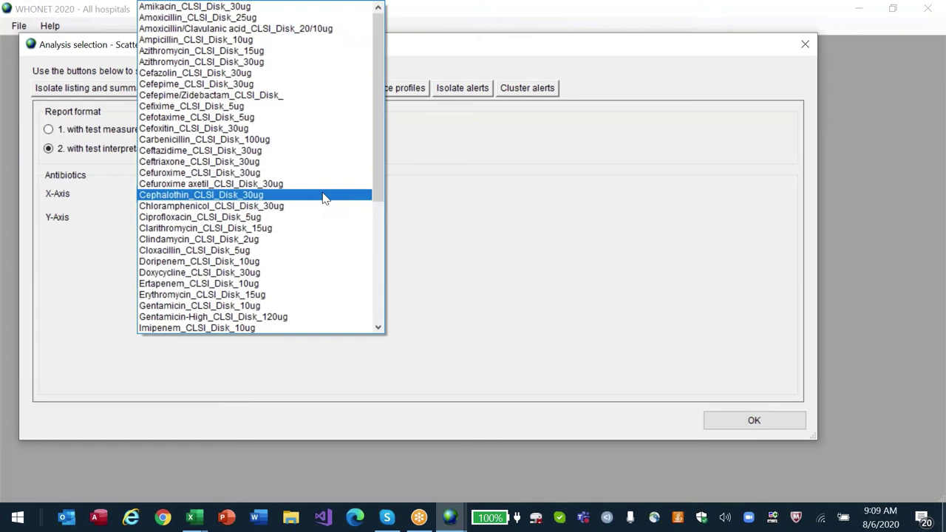
pyautogui.press('m')
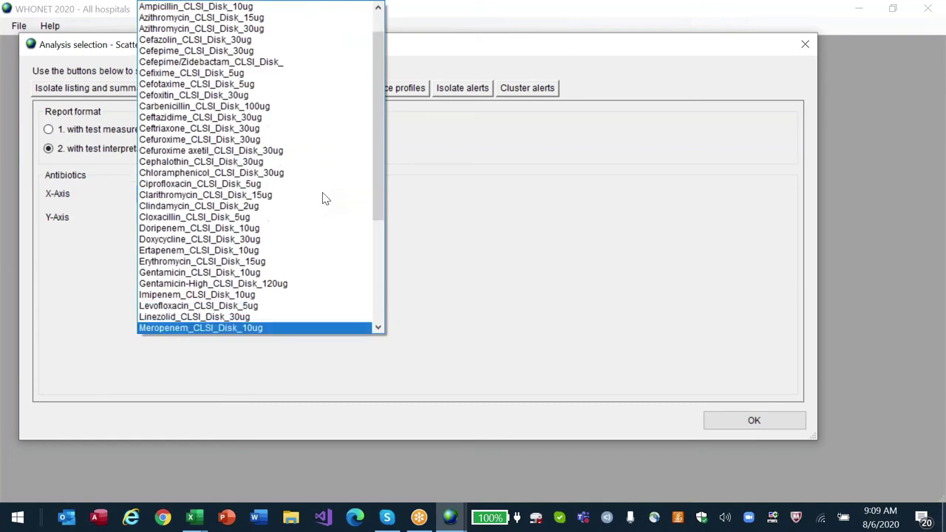
pyautogui.press('Return')
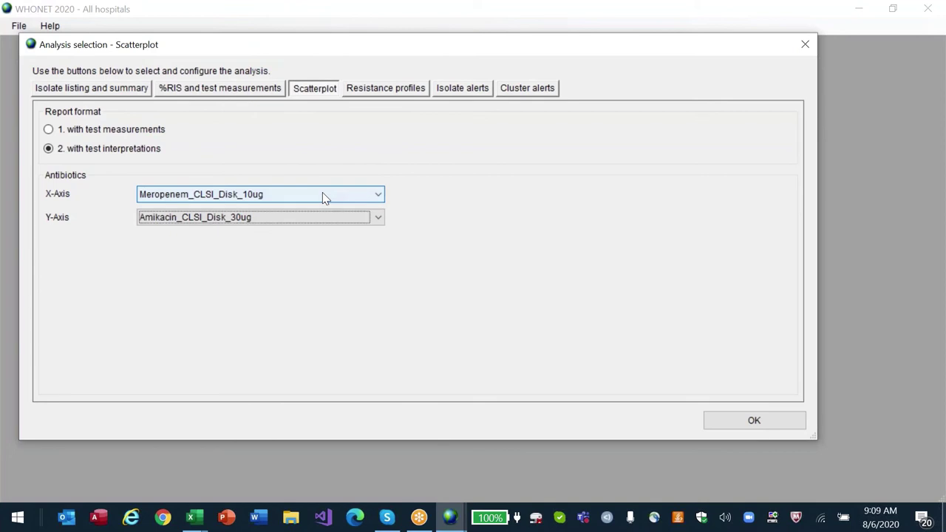
pyautogui.press('c')
pyautogui.press('c')
pyautogui.press('c')
pyautogui.press('c')
pyautogui.press('c')
pyautogui.press('c')
pyautogui.press('c')
pyautogui.press('c')
pyautogui.press('c')
pyautogui.press('c')
pyautogui.press('c')
pyautogui.press('c')
pyautogui.press('c')
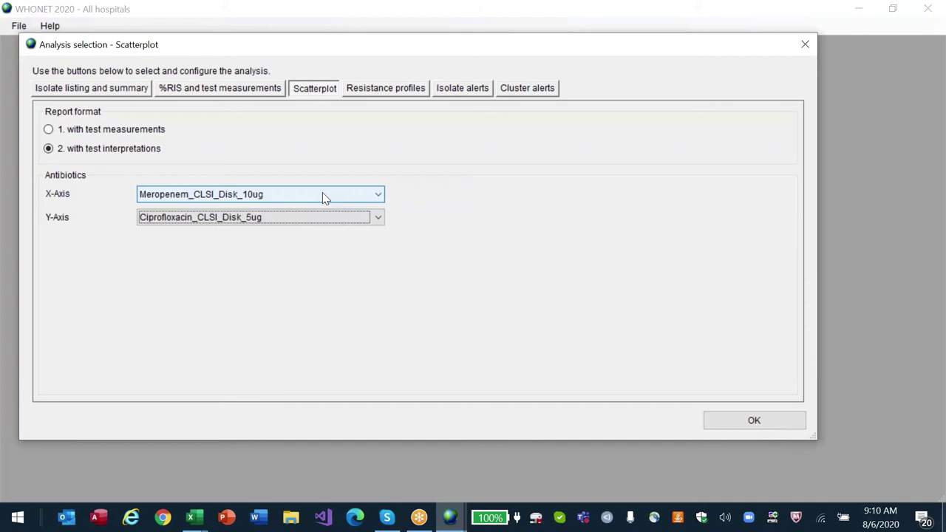
pyautogui.press('Return')
# Step: Choose the organisms eco and kpn for the scatterplot analysis
pyautogui.click(322, 195)
pyautogui.write('eco')
pyautogui.press('Return')
pyautogui.write('kpn')
pyautogui.press('Return')
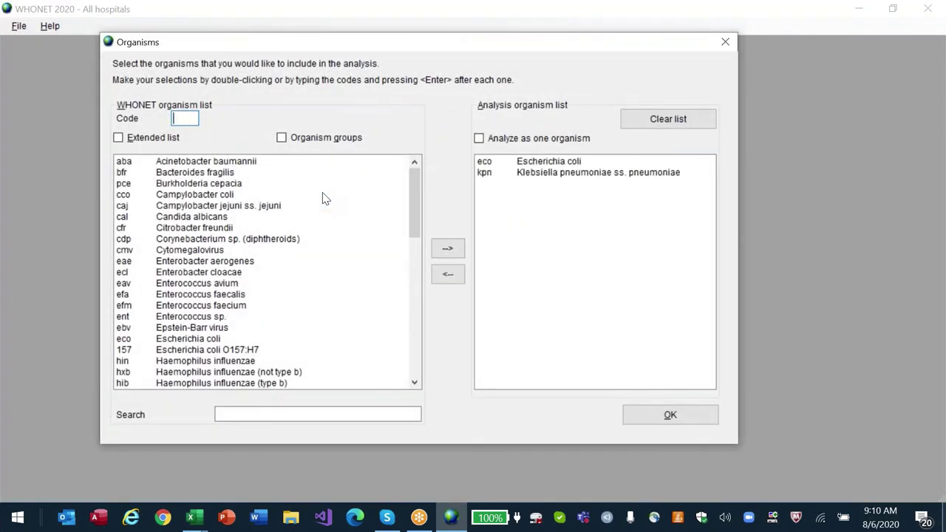
pyautogui.press('Return')
# Step: Choose all *encr* files except NRL_ONEYEAREncripted.01.sqlite as data files and run the scatterplot analysis
pyautogui.hotkey('alt', 'd')
pyautogui.write('*encr*')
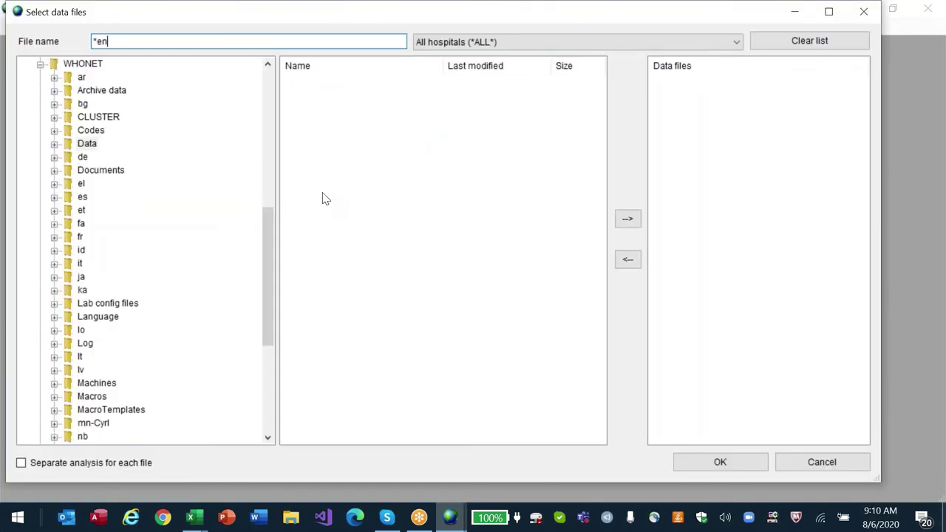
pyautogui.press('Return')
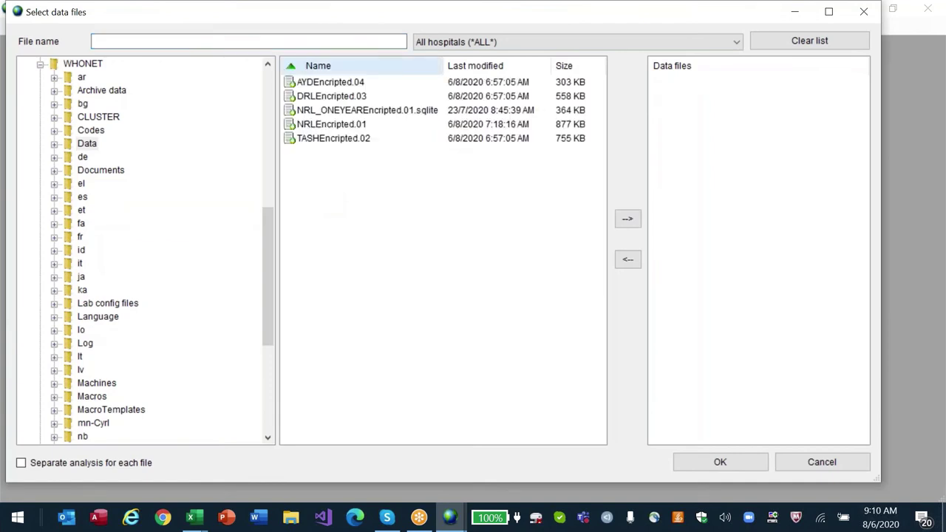
pyautogui.press('Down')
pyautogui.hotkey('ctrl', 'a')
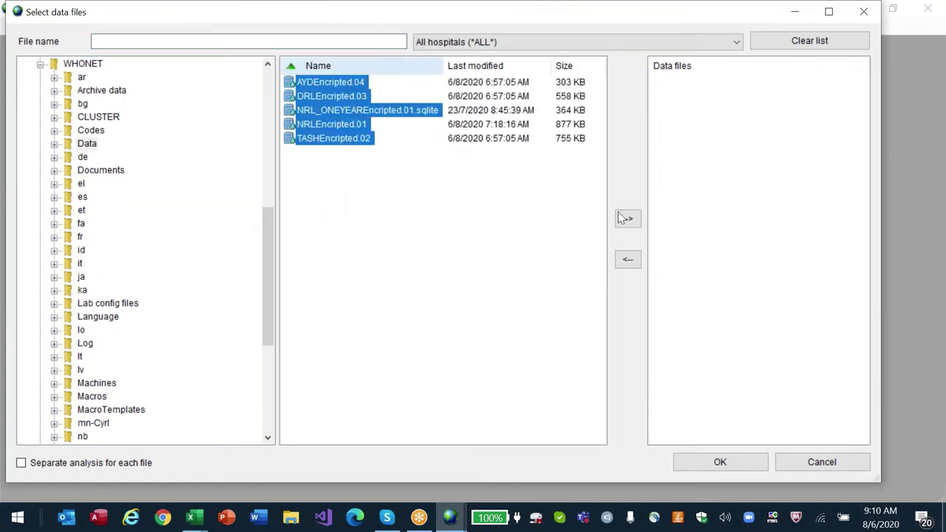
pyautogui.click(624, 218)
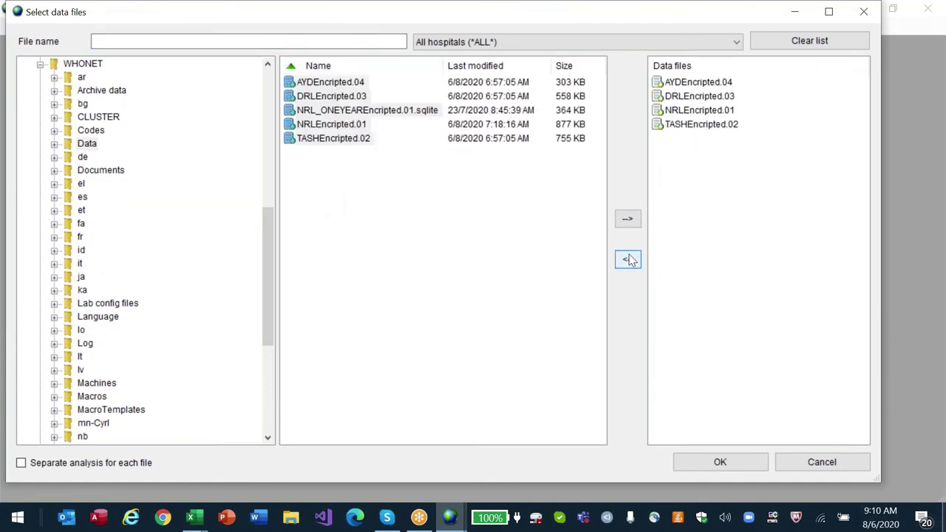
pyautogui.click(720, 462)
pyautogui.click(467, 381)
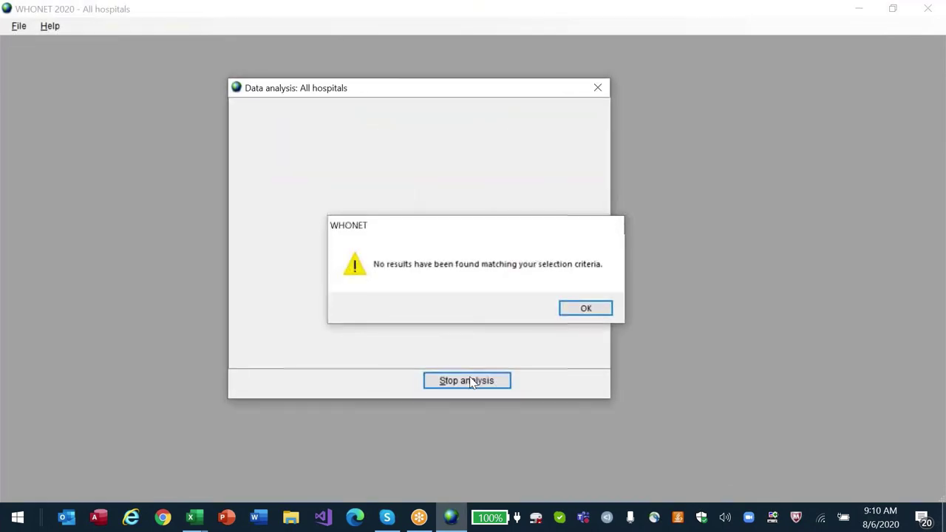
pyautogui.press('Return')
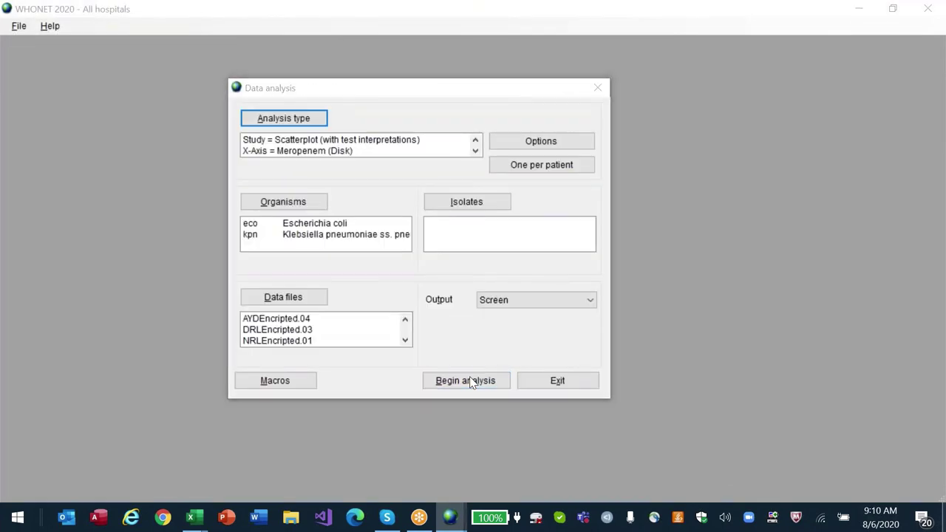
# Step: Save the current analysis settings as a new macro named Scatterplot EPHI
pyautogui.hotkey('alt', 'm')
pyautogui.hotkey('alt', 'n')
pyautogui.write('Scat')
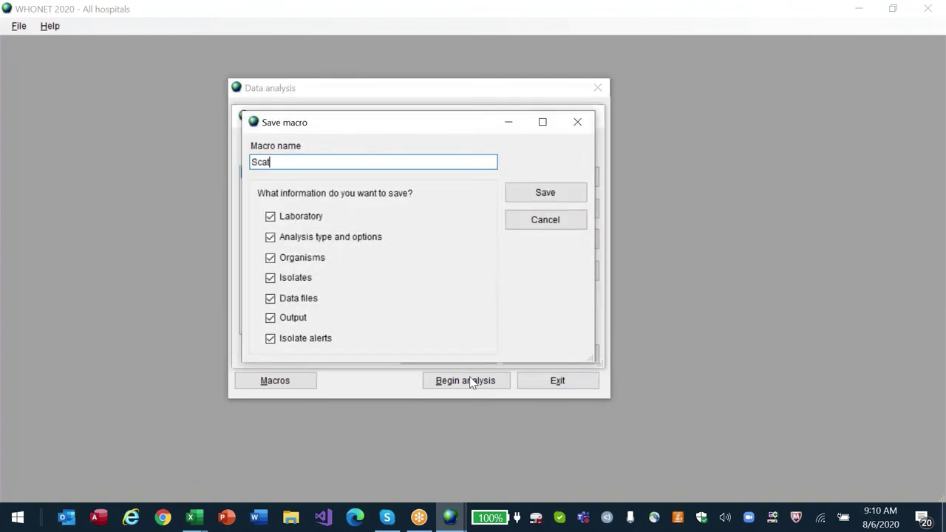
pyautogui.write('terplot EPHI')
pyautogui.press('alt')
pyautogui.hotkey('alt', 's')
pyautogui.press('Return')
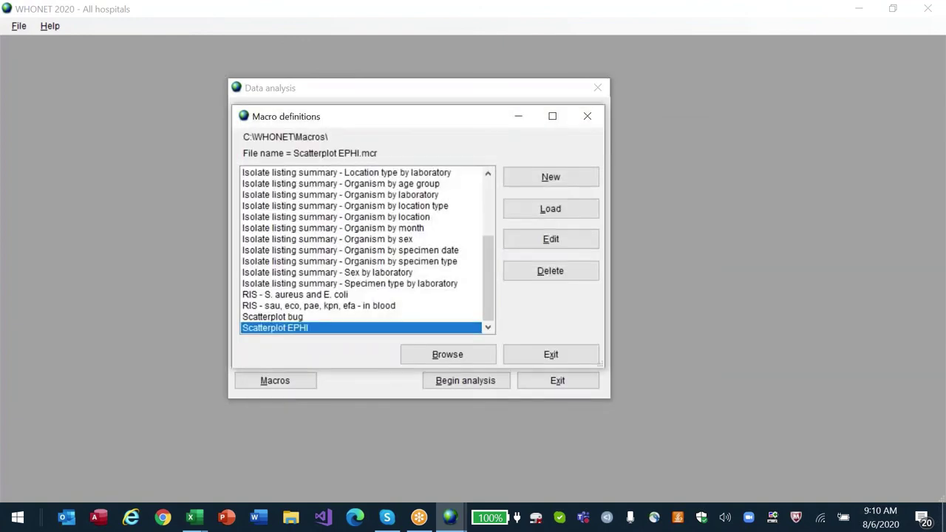
pyautogui.press('Escape')
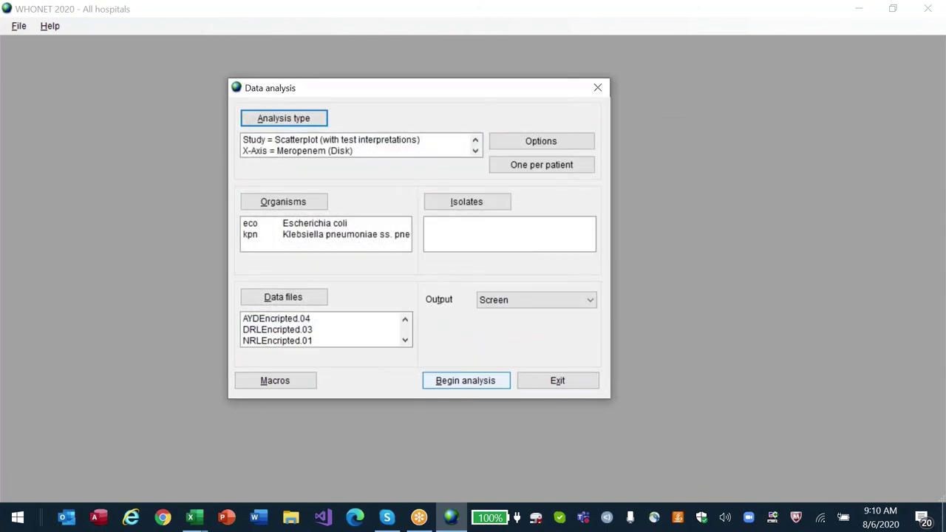
# Step: Leave the data analysis and end the WHONET 2020 task through Task Manager
pyautogui.press('Escape')
pyautogui.hotkey('ctrl', 'shift', 'Escape')
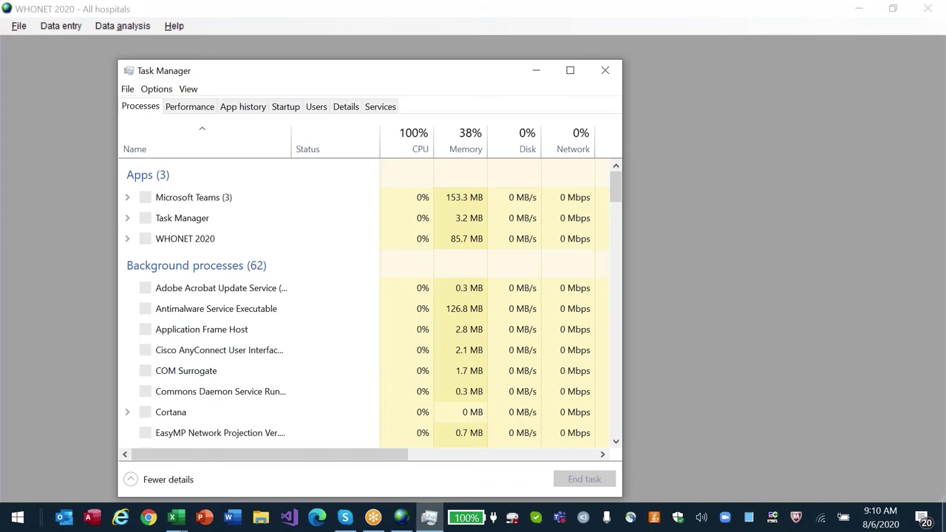
pyautogui.click(182, 304)
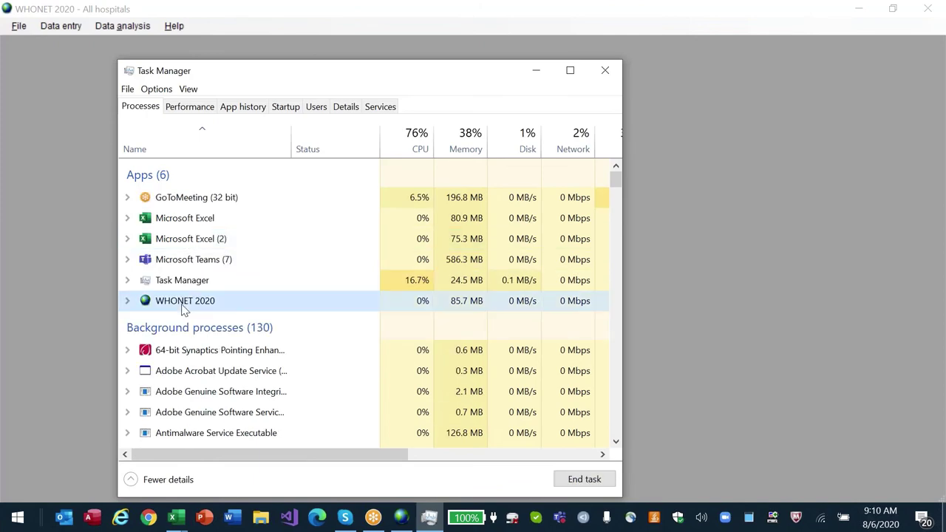
pyautogui.click(595, 484)
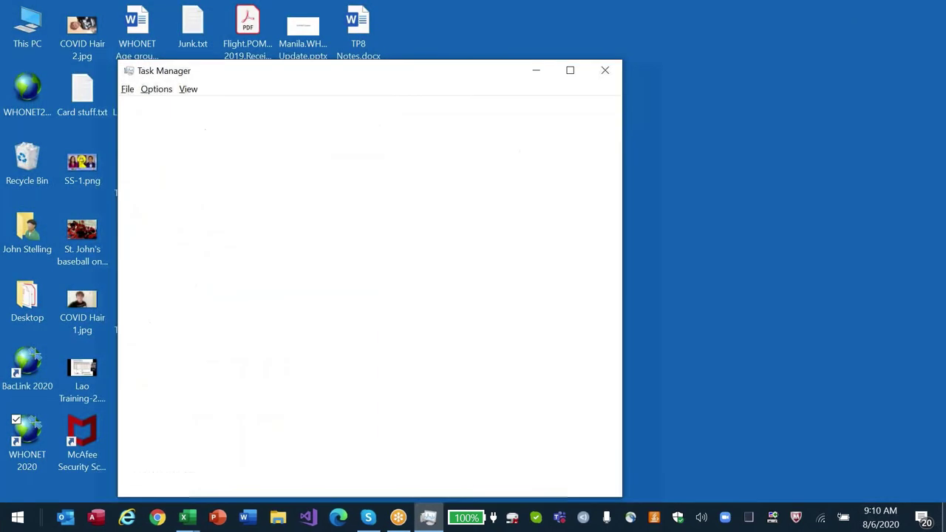
pyautogui.click(604, 70)
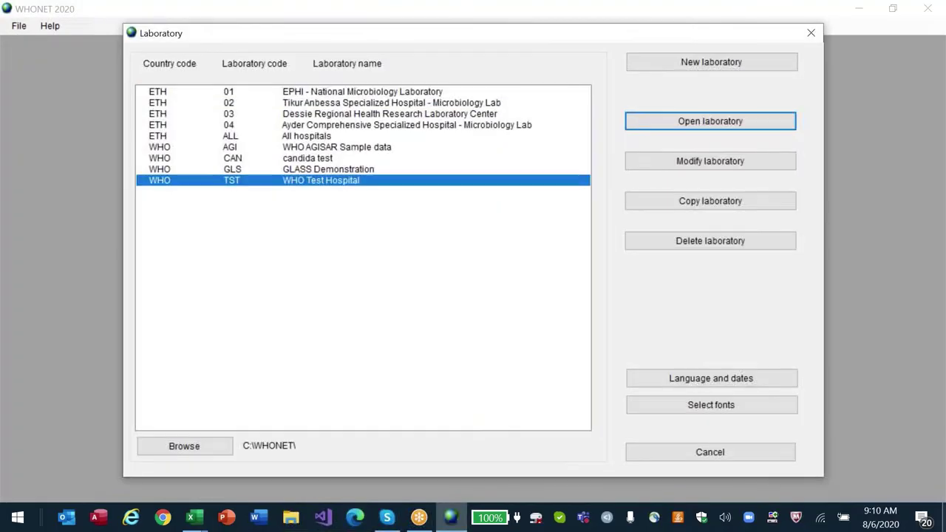
# Step: Reopen WHONET 2020 with the All hospitals laboratory
pyautogui.press('Up')
pyautogui.press('Up')
pyautogui.press('Up')
pyautogui.press('Up')
pyautogui.press('Return')
# Step: Start a data analysis and load the saved scatterplot macro for sau with Penicillin G on the X-axis
pyautogui.hotkey('alt', 'a')
pyautogui.press('Return')
pyautogui.hotkey('alt', 'm')
pyautogui.press('End')
pyautogui.press('Return')
# Step: Choose the AYD, DRL, NRL and TASH encrypted data files and run the Staphylococcus aureus scatterplot
pyautogui.click(275, 296)
pyautogui.write('wcs')
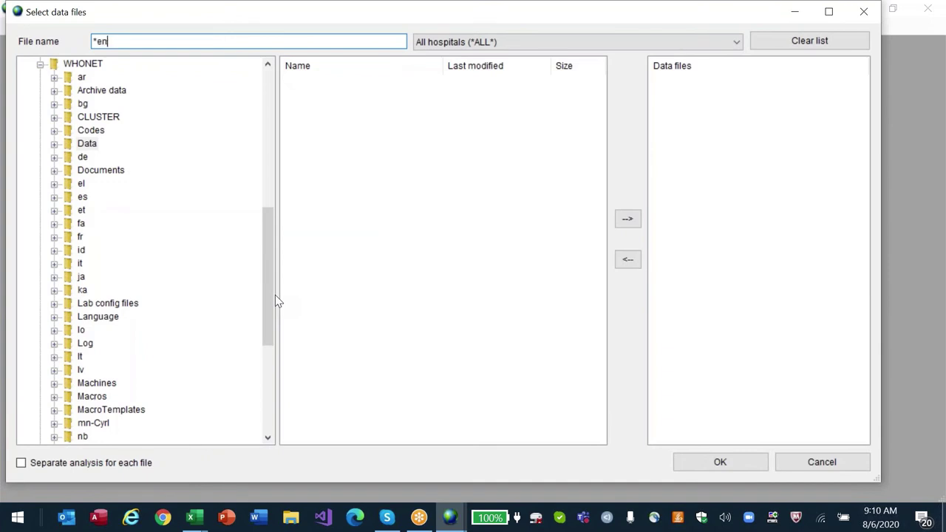
pyautogui.press('Return')
pyautogui.press('Down')
pyautogui.hotkey('ctrl', 'a')
pyautogui.press('Tab')
pyautogui.press('Return')
pyautogui.click(706, 110)
pyautogui.click(631, 261)
pyautogui.click(723, 466)
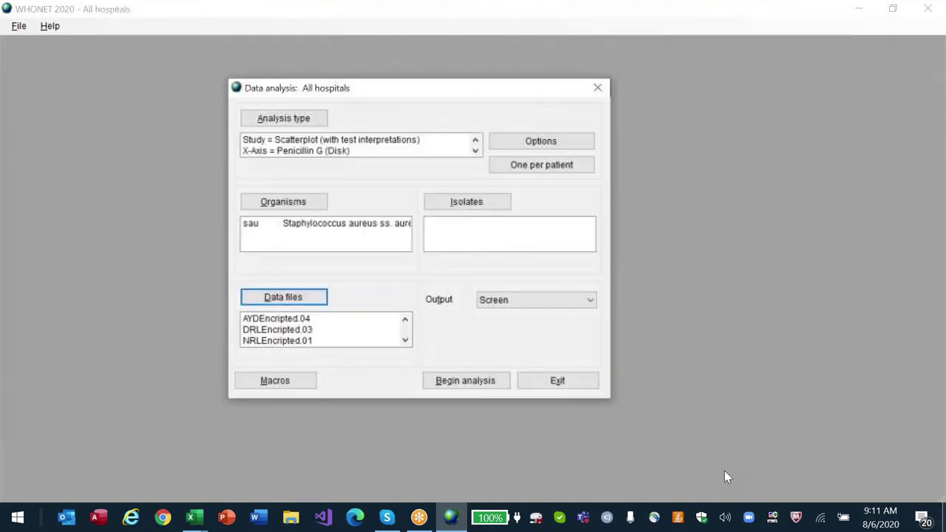
pyautogui.click(450, 385)
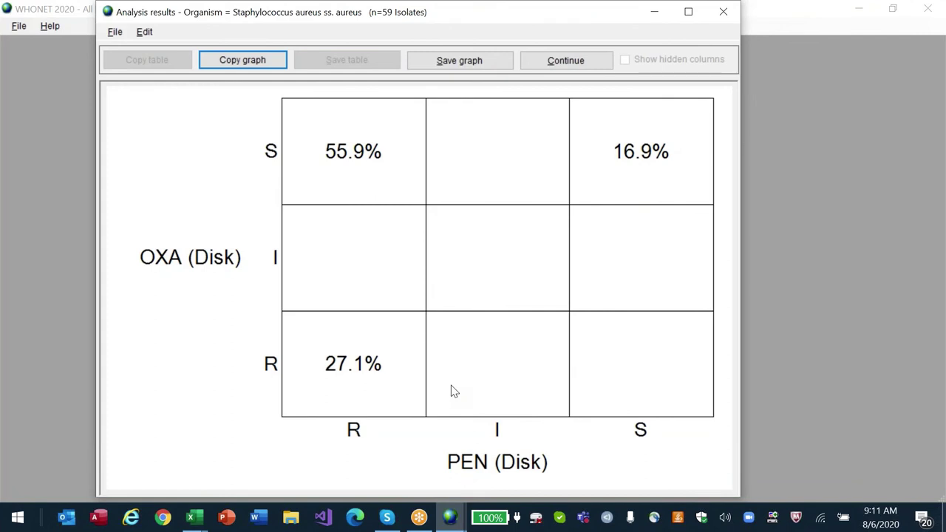
# Step: Close the Staphylococcus aureus results and replace the analysis organism with eco, Escherichia coli
pyautogui.press('Escape')
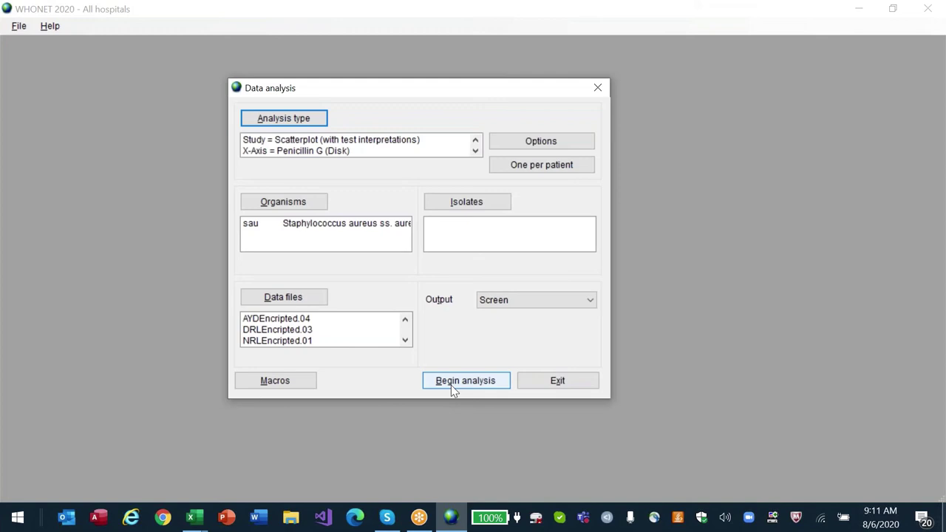
pyautogui.click(295, 201)
pyautogui.write('eco')
pyautogui.click(488, 161)
pyautogui.click(448, 274)
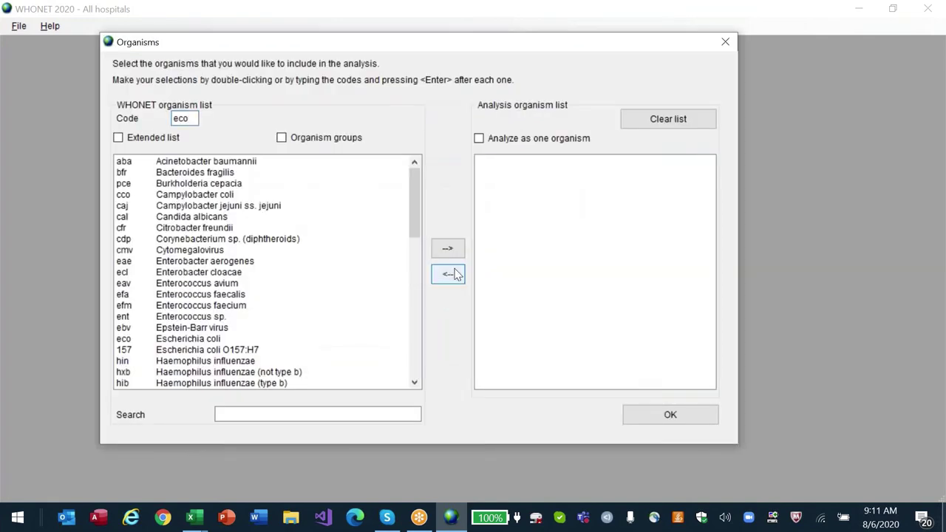
pyautogui.click(676, 421)
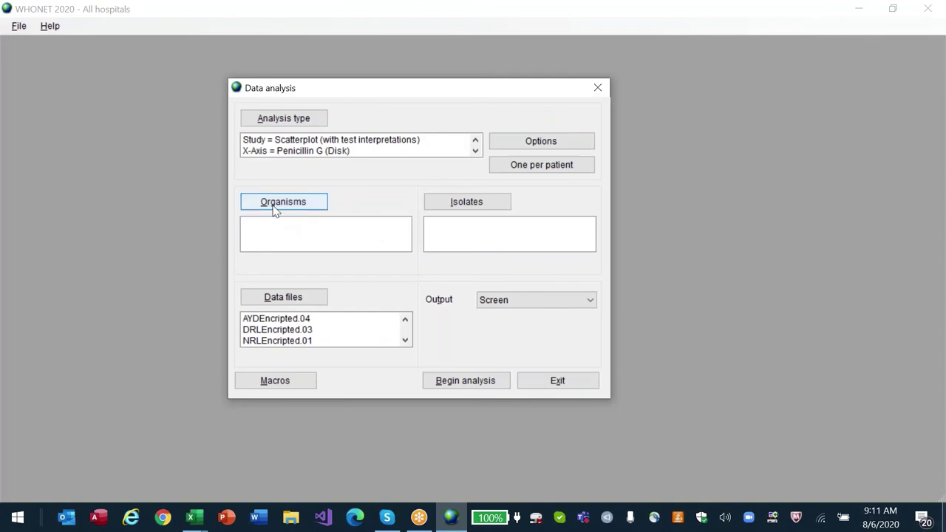
pyautogui.click(283, 202)
pyautogui.press('Return')
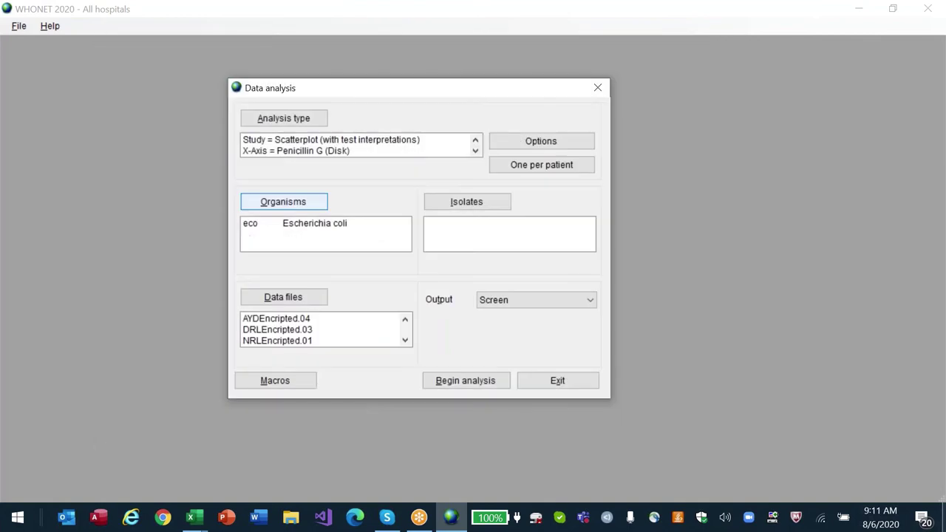
# Step: Set the scatterplot's X-axis antibiotic to Ciprofloxacin_CLSI_Disk_5ug
pyautogui.click(275, 117)
pyautogui.click(298, 203)
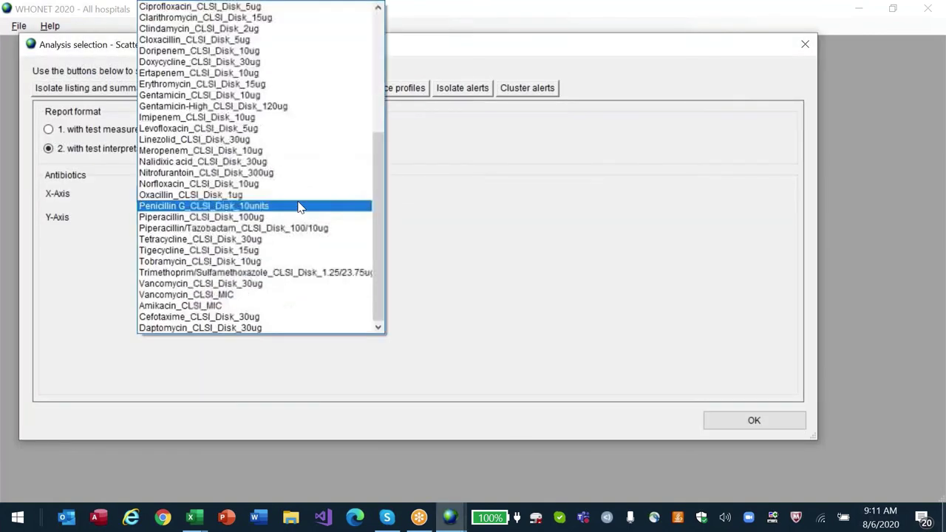
pyautogui.scroll(6, 299, 207)
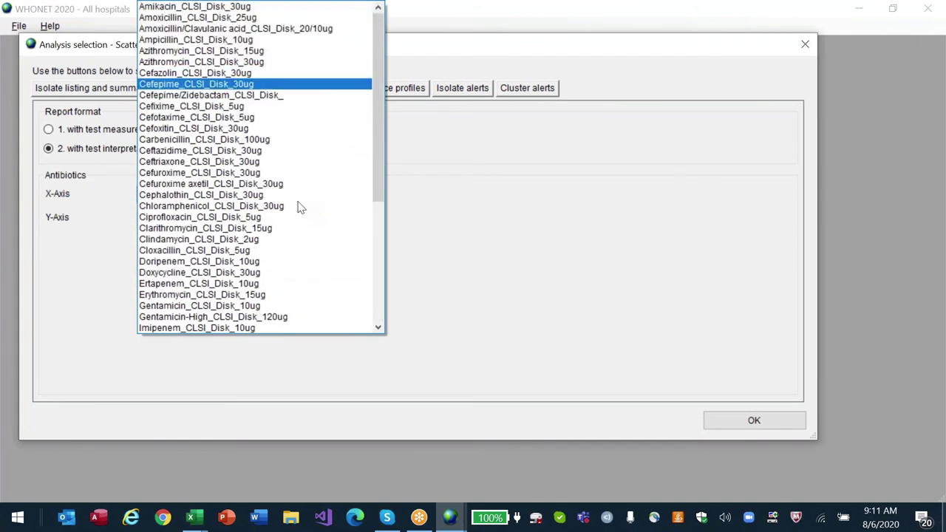
pyautogui.press('Down')
pyautogui.press('Down')
pyautogui.press('Down')
pyautogui.press('Down')
pyautogui.press('Down')
pyautogui.press('Down')
pyautogui.press('Down')
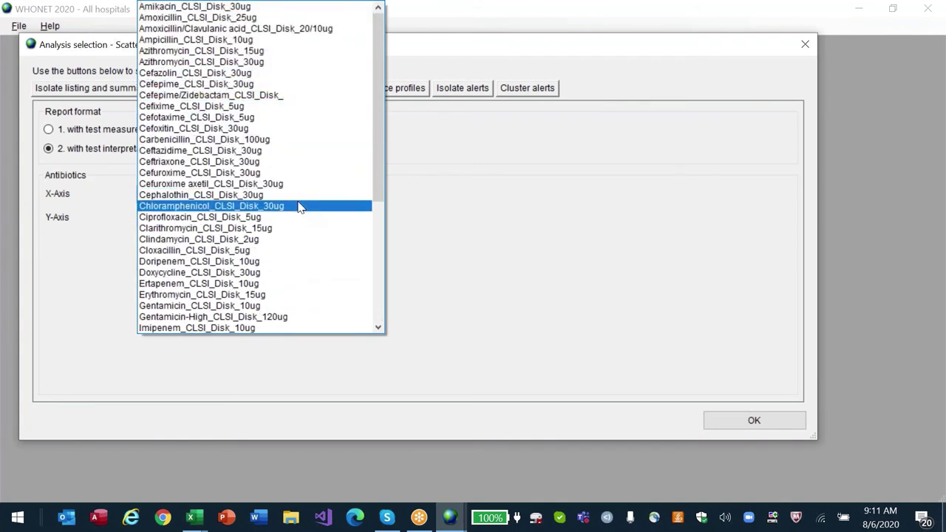
pyautogui.press('Return')
# Step: Set the scatterplot's Y-axis antibiotic to Meropenem_CLSI_Disk_10ug and run the Escherichia coli analysis
pyautogui.click(279, 221)
pyautogui.press('Down')
pyautogui.press('Down')
pyautogui.press('Down')
pyautogui.press('Down')
pyautogui.press('Down')
pyautogui.press('Down')
pyautogui.press('Down')
pyautogui.press('Down')
pyautogui.press('Down')
pyautogui.press('Down')
pyautogui.press('Down')
pyautogui.press('Down')
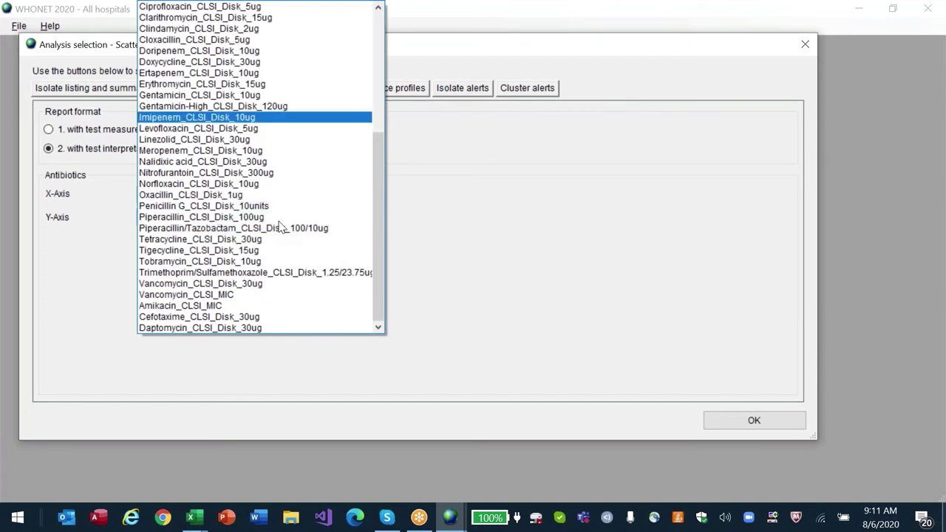
pyautogui.press('Return')
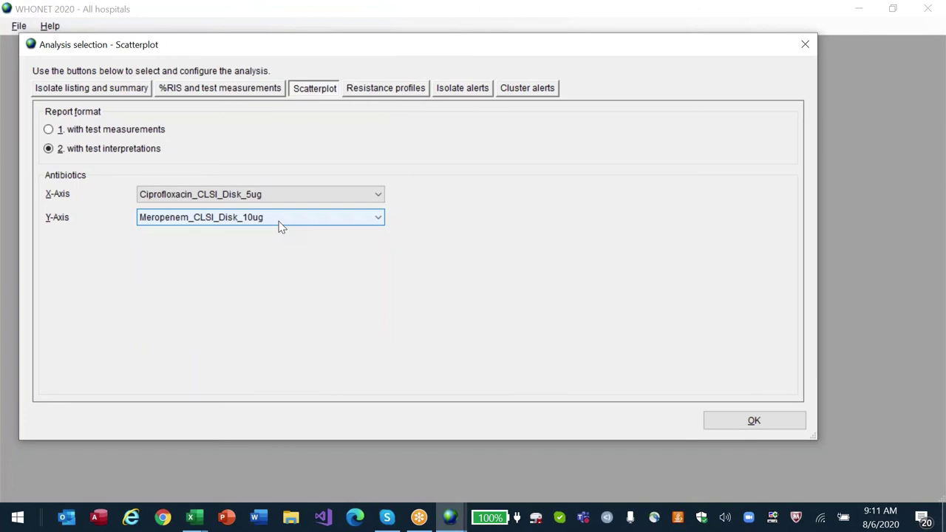
pyautogui.press('Return')
pyautogui.hotkey('alt', 'b')
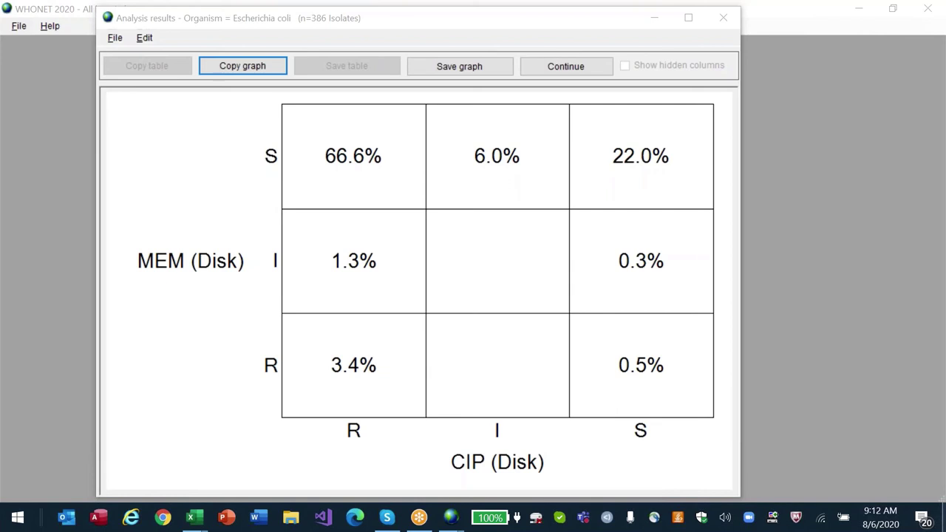
# Step: Close the ciprofloxacin–meropenem results and set the scatterplot's X-axis to Ampicillin_CLSI_Disk_10ug
pyautogui.click(574, 67)
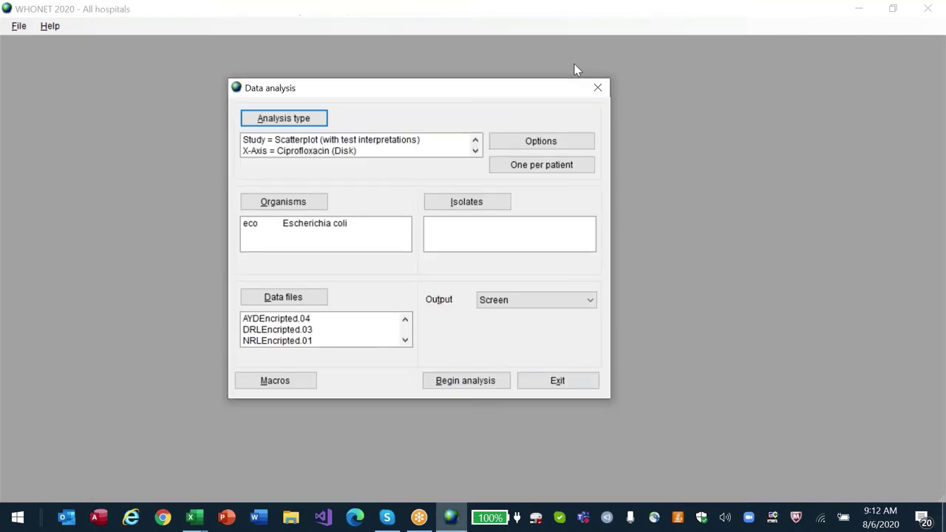
pyautogui.click(289, 116)
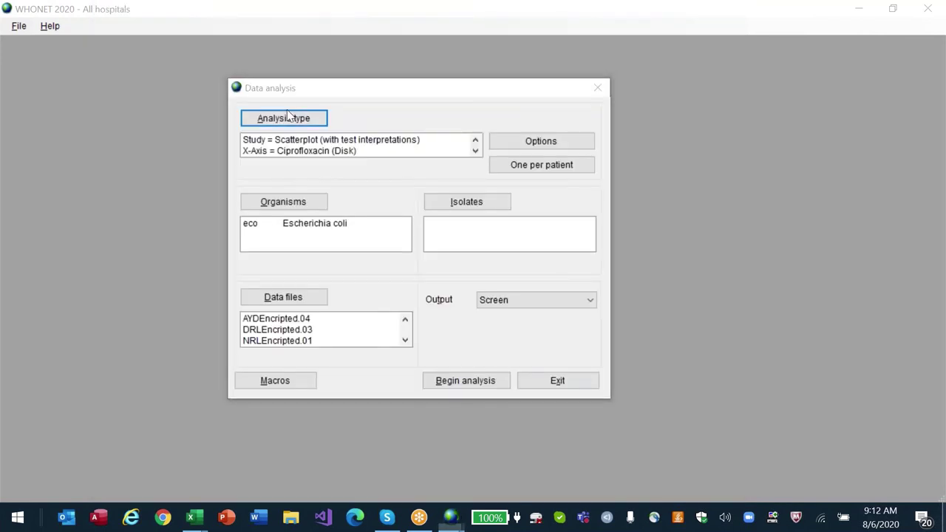
pyautogui.click(322, 193)
pyautogui.scroll(6, 322, 194)
pyautogui.press('Escape')
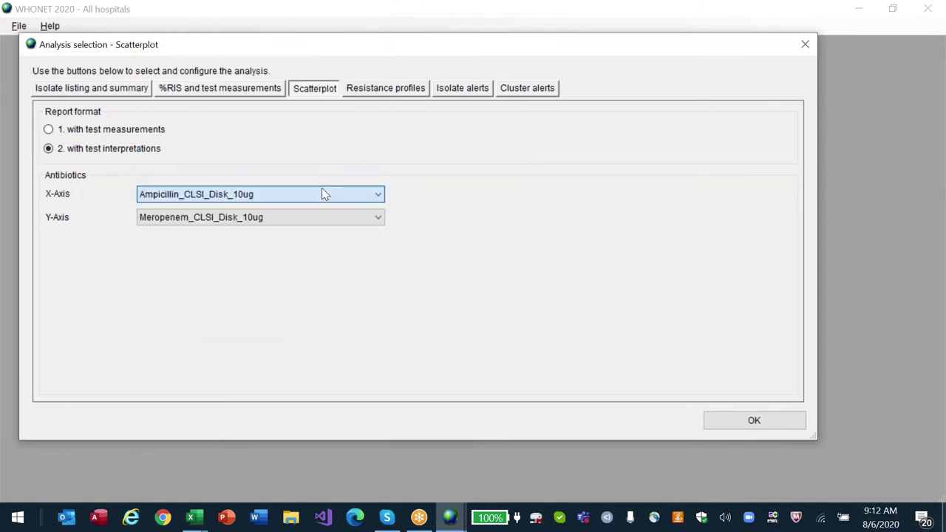
# Step: Set the scatterplot's Y-axis to Amoxicillin/Clavulanic acid_CLSI_Disk_20/10ug and run the analysis
pyautogui.click(310, 219)
pyautogui.scroll(15, 309, 224)
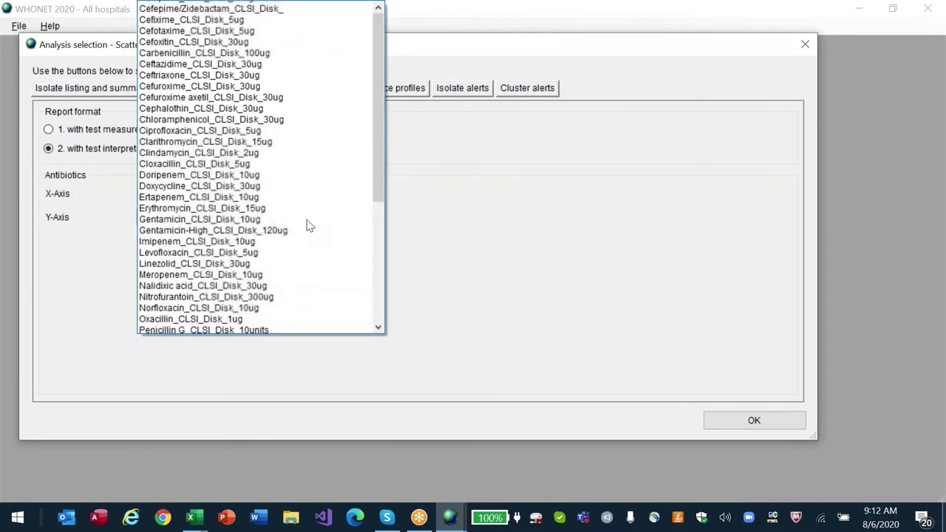
pyautogui.press('Return')
pyautogui.press('Return')
pyautogui.press('Return')
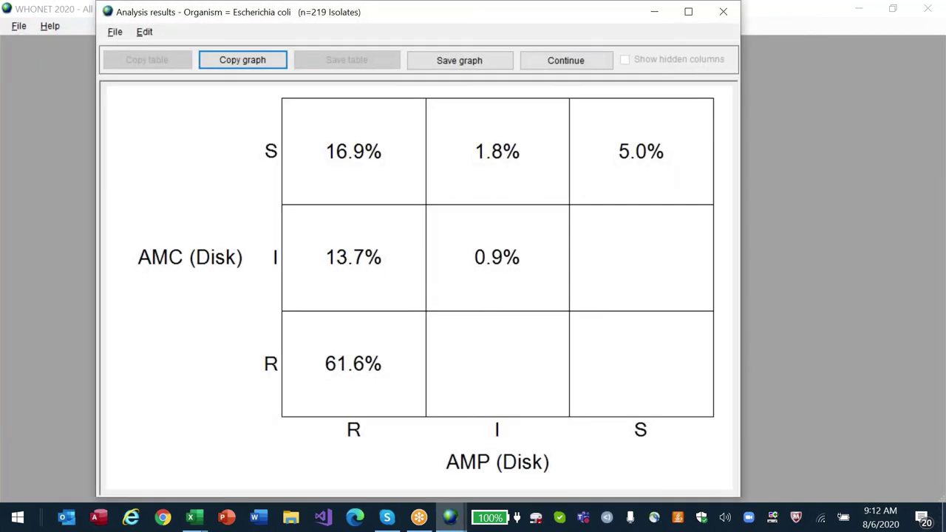
# Step: Maximize the ampicillin versus amoxicillin/clavulanic acid results to examine the interpretation grid, and close them
pyautogui.moveTo(194, 37); pyautogui.dragTo(189, 69)
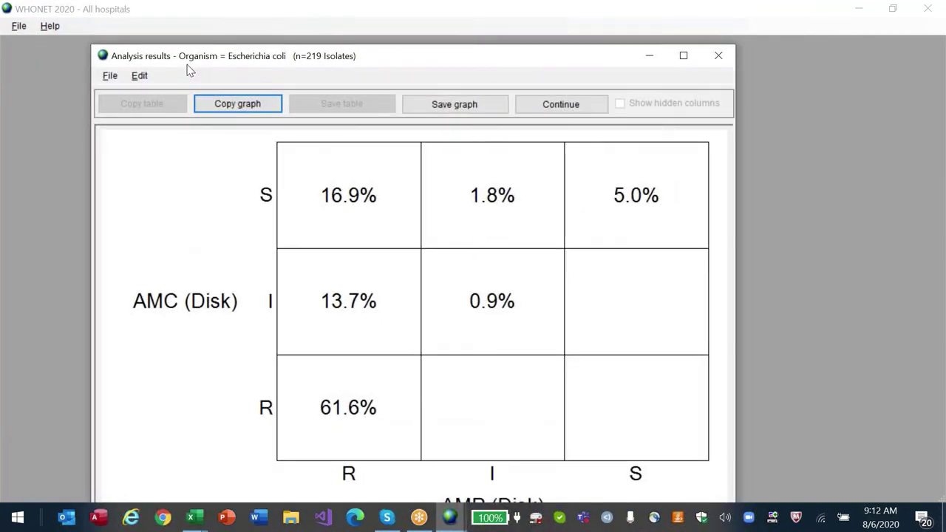
pyautogui.moveTo(211, 56); pyautogui.dragTo(212, 2)
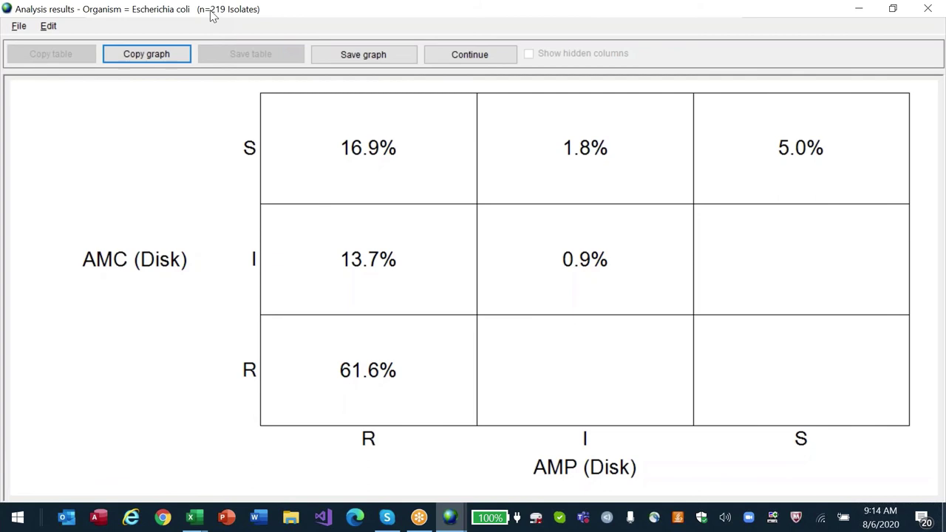
pyautogui.press('Escape')
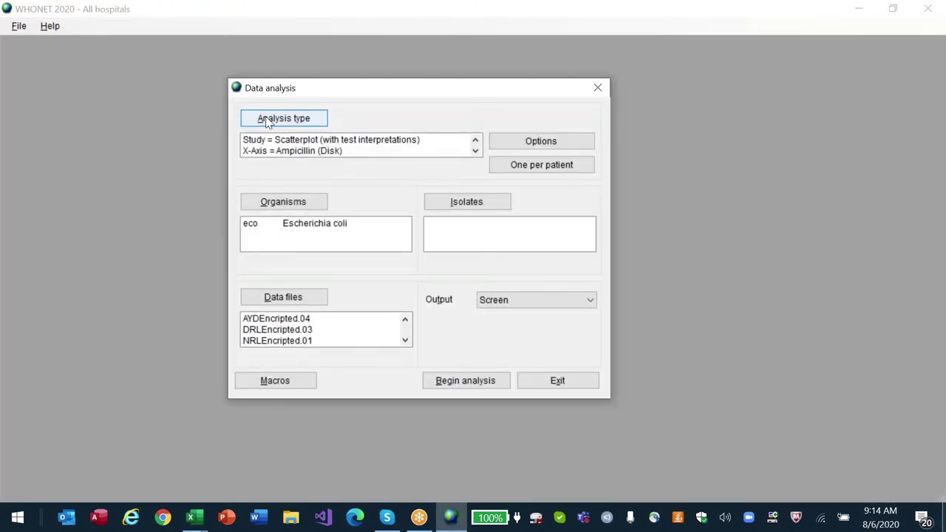
pyautogui.click(266, 119)
pyautogui.click(319, 217)
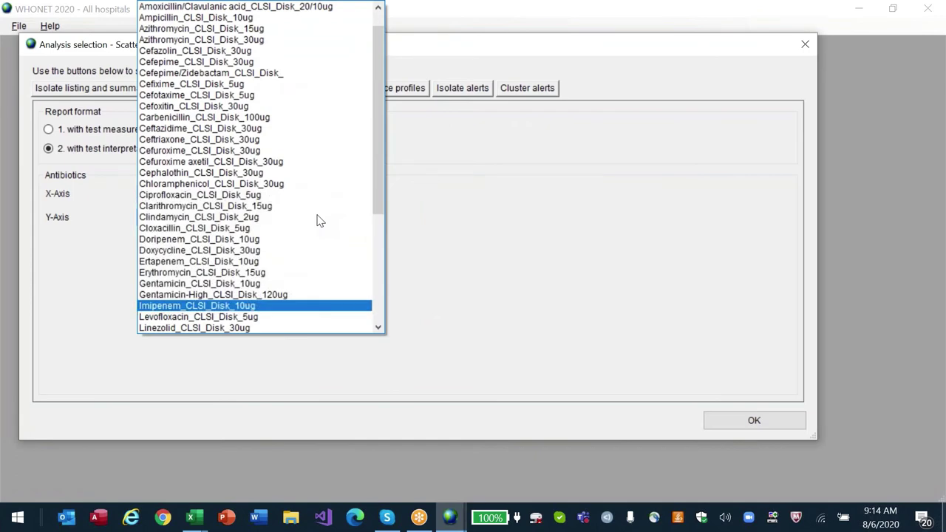
pyautogui.press('Down')
pyautogui.press('Down')
pyautogui.press('Down')
pyautogui.press('Return')
pyautogui.hotkey('ctrl', 'Tab')
pyautogui.press('Return')
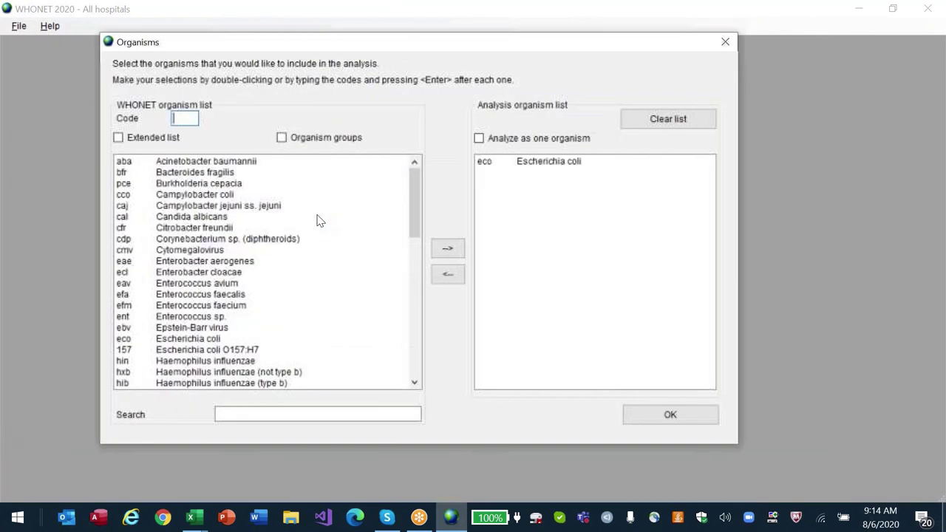
pyautogui.press('Return')
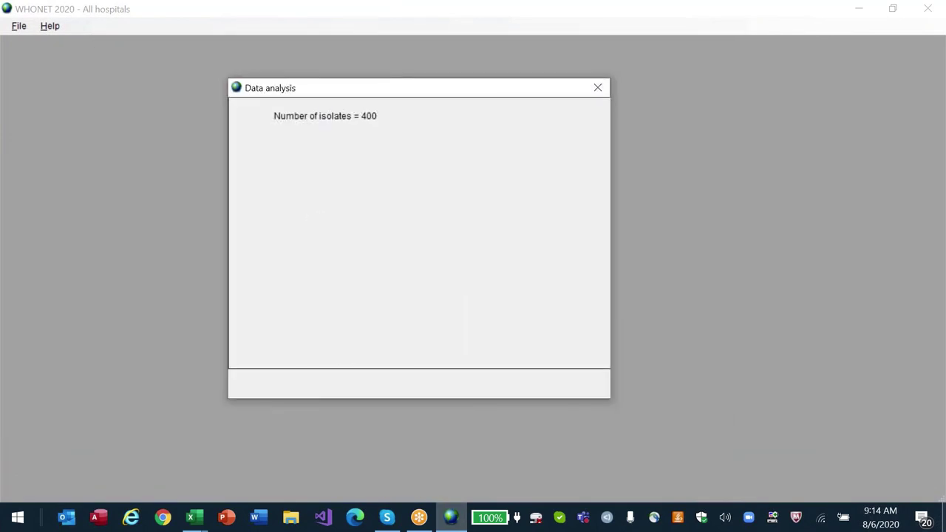
pyautogui.press('Escape')
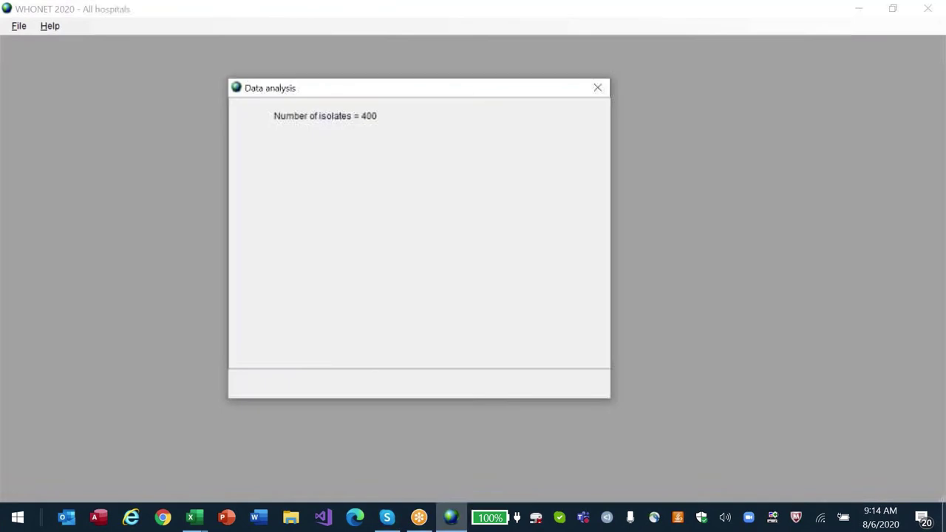
pyautogui.press('Escape')
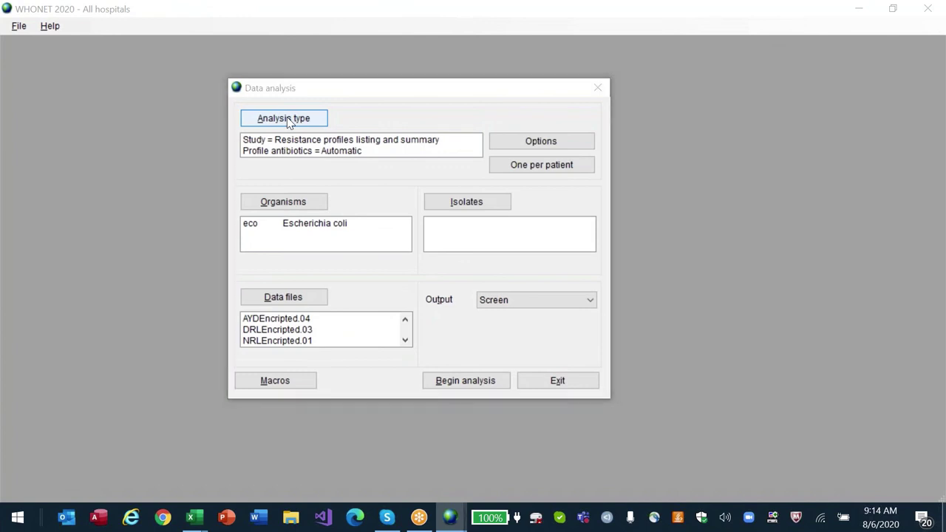
# Step: Return the analysis type to Scatterplot, set the Y-axis to Meropenem_CLSI_Disk_10ug against Ampicillin, and run it
pyautogui.click(289, 122)
pyautogui.click(318, 89)
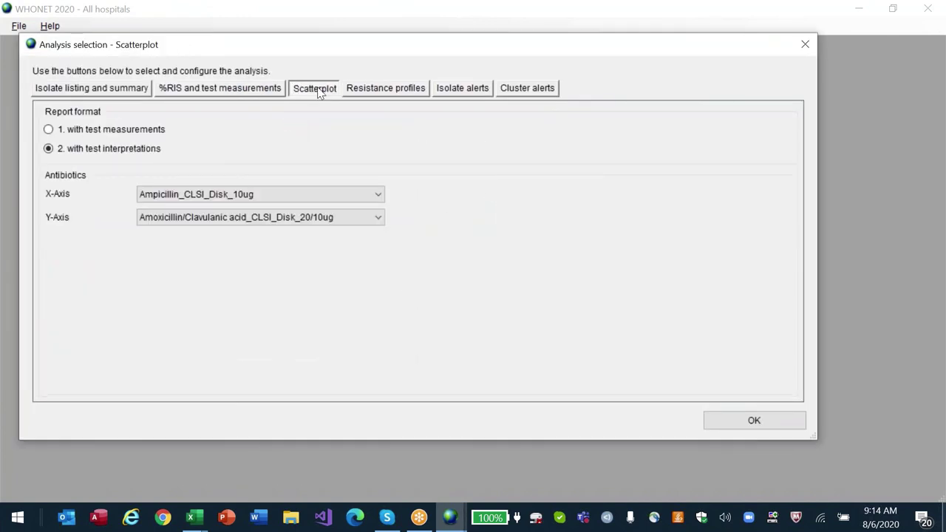
pyautogui.click(271, 216)
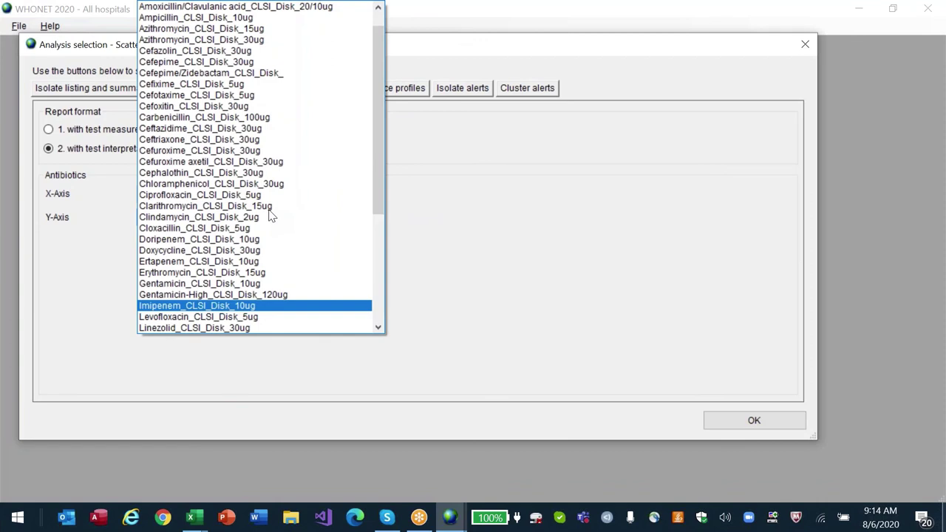
pyautogui.press('Down')
pyautogui.press('Down')
pyautogui.press('Down')
pyautogui.press('Return')
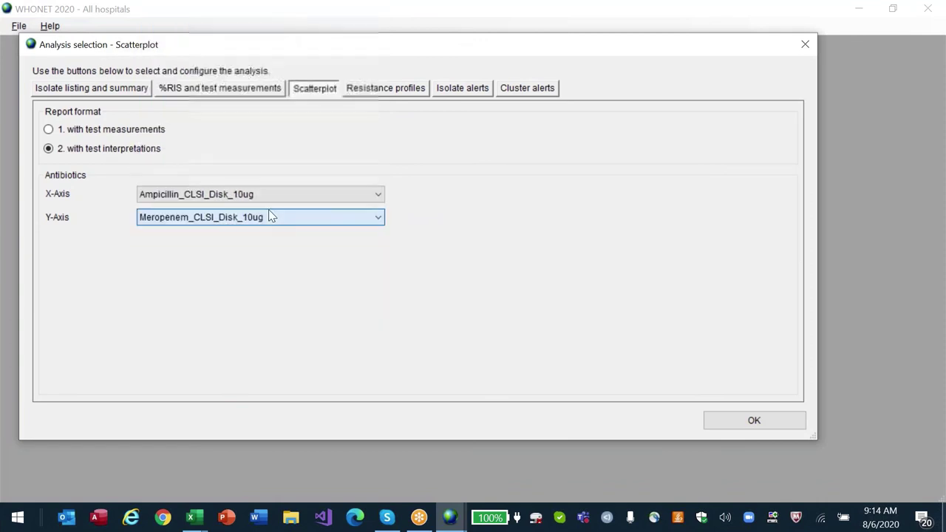
pyautogui.click(770, 425)
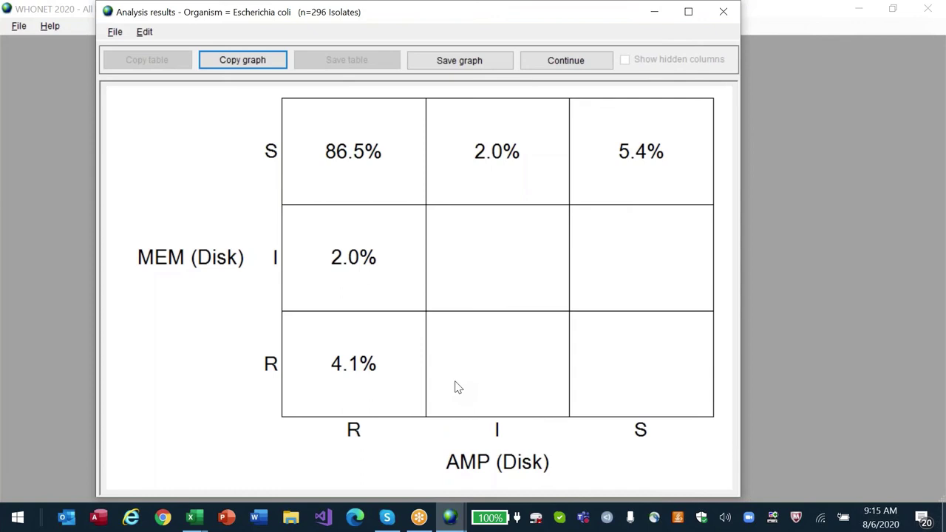
# Step: Close the ampicillin–meropenem results and set the scatterplot's X-axis to Gentamicin_CLSI_Disk_10ug
pyautogui.press('Escape')
pyautogui.click(288, 119)
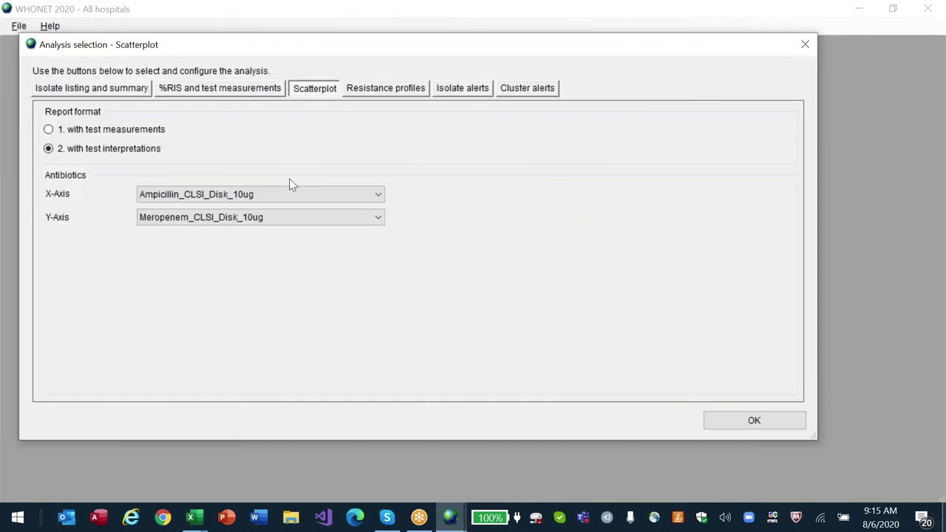
pyautogui.click(348, 195)
pyautogui.press('g')
pyautogui.press('Return')
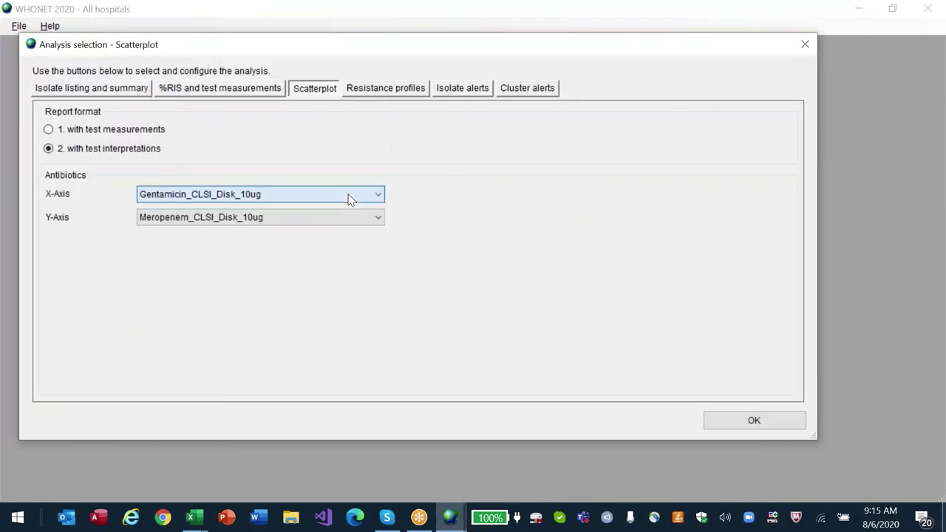
# Step: Set the scatterplot's Y-axis to Amikacin_CLSI_Disk_30ug and run the Escherichia coli analysis
pyautogui.click(300, 220)
pyautogui.scroll(3, 301, 224)
pyautogui.press('a')
pyautogui.press('a')
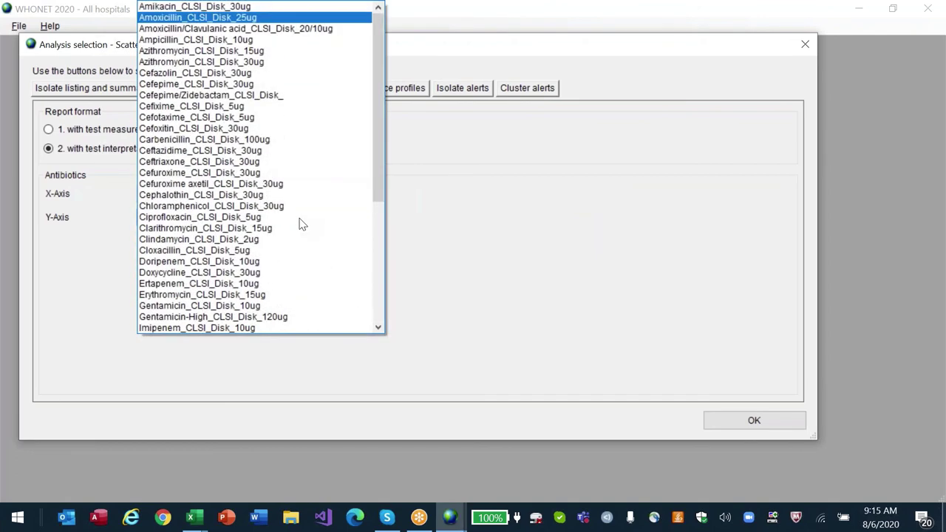
pyautogui.press('Up')
pyautogui.press('Return')
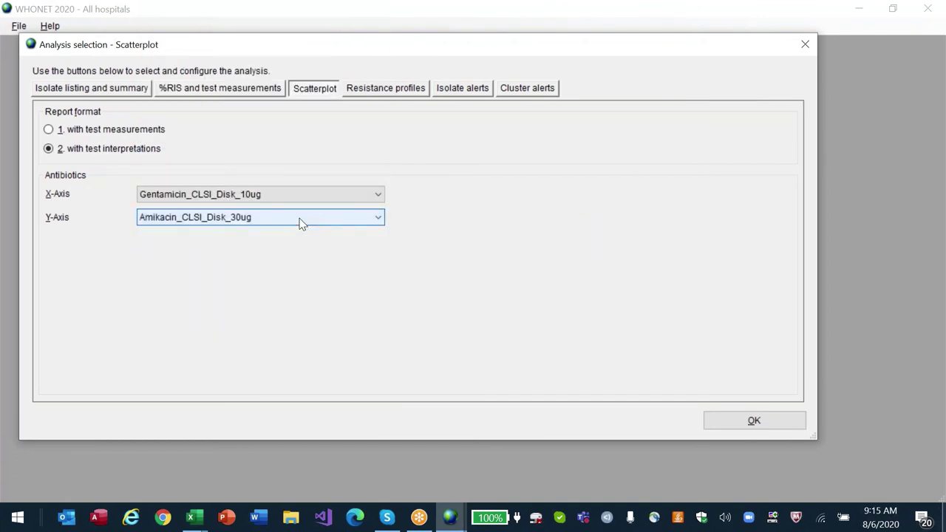
pyautogui.press('Return')
pyautogui.press('Return')
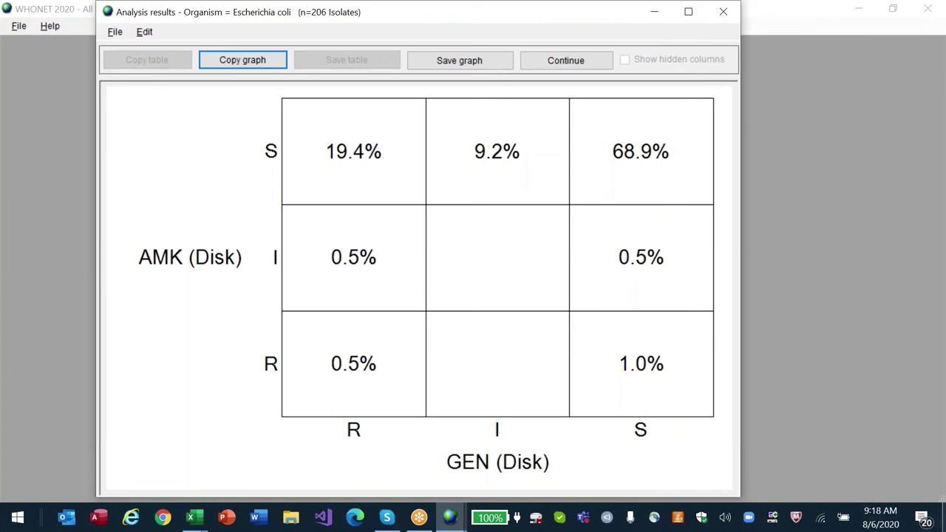
# Step: Close the results, switch the gentamicin–amikacin scatterplot's report format to test measurements, and run it again
pyautogui.hotkey('alt', 'c')
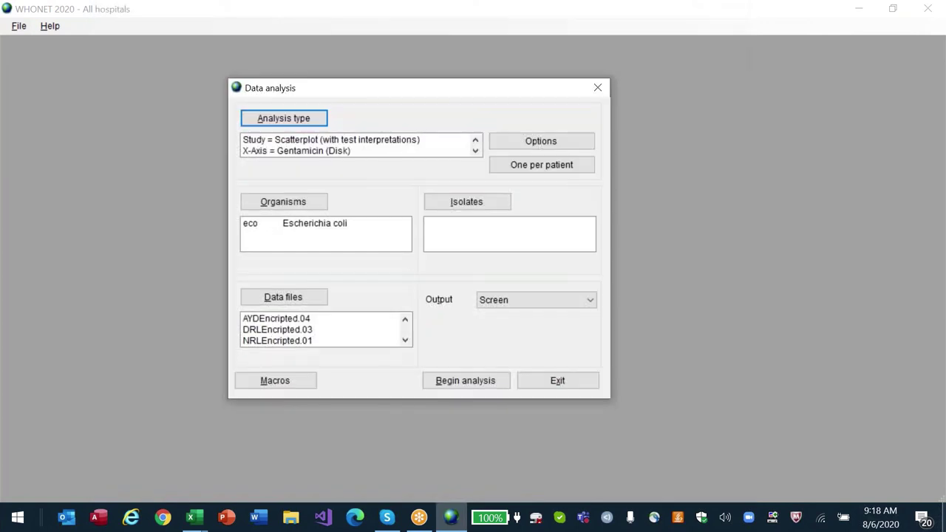
pyautogui.click(298, 120)
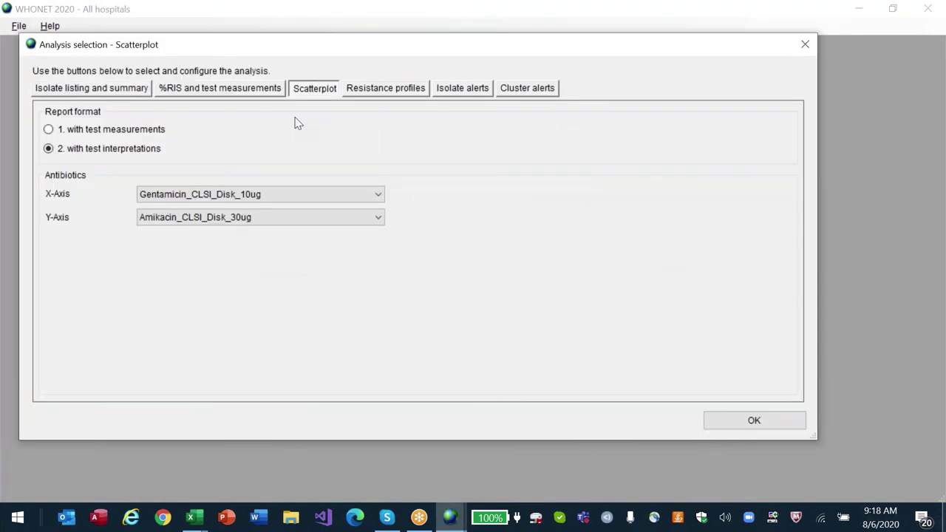
pyautogui.press('Up')
pyautogui.press('Return')
pyautogui.hotkey('alt', 'b')
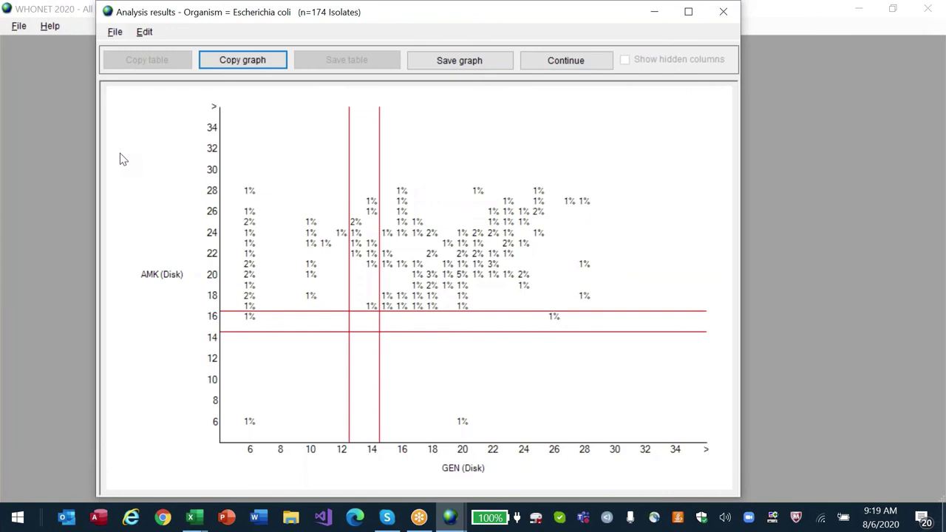
# Step: Close the gentamicin–amikacin results and set the scatterplot's X-axis to Cefoxitin_CLSI_Disk_30ug
pyautogui.press('Escape')
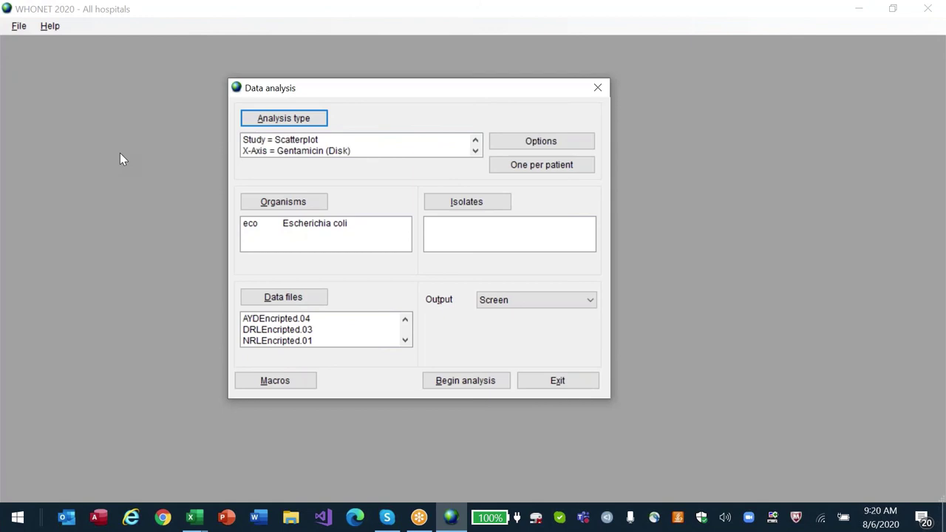
pyautogui.click(287, 121)
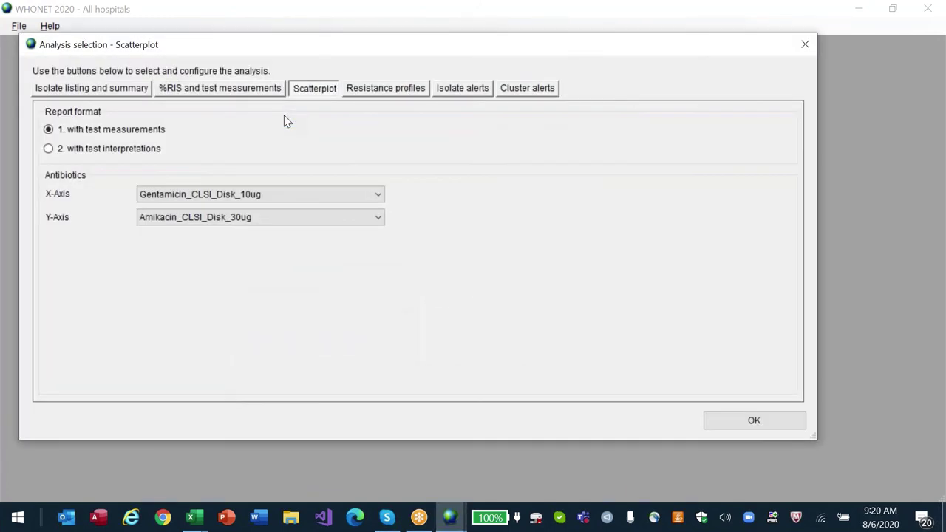
pyautogui.click(333, 193)
pyautogui.press('c')
pyautogui.press('Down')
pyautogui.press('Down')
pyautogui.press('Down')
pyautogui.press('Down')
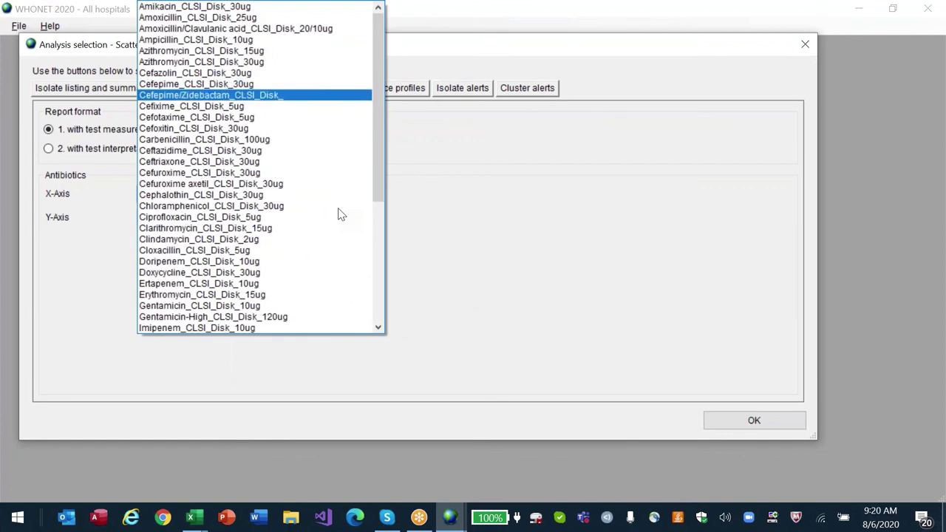
pyautogui.press('Return')
# Step: Set the scatterplot's Y-axis to Ciprofloxacin_CLSI_Disk_5ug
pyautogui.click(338, 210)
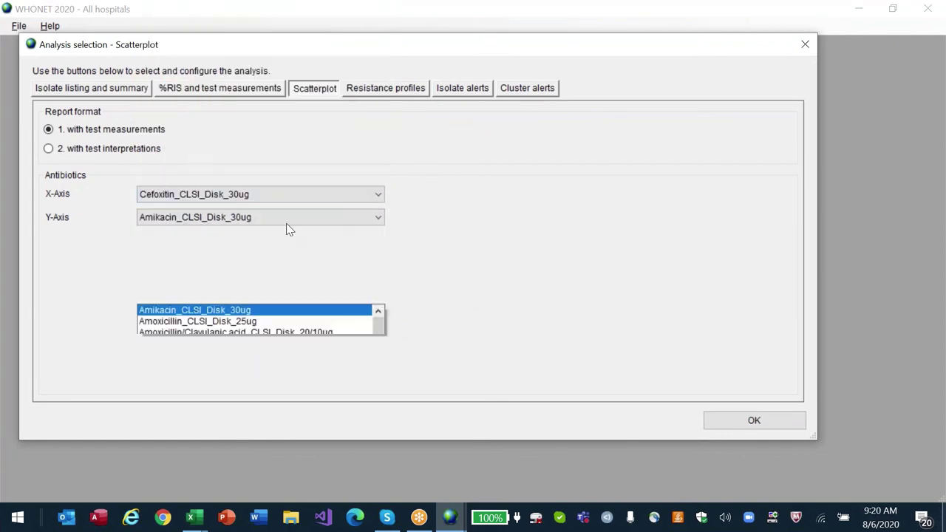
pyautogui.press('c')
pyautogui.press('Down')
pyautogui.press('Down')
pyautogui.press('Down')
pyautogui.press('Down')
pyautogui.press('Down')
pyautogui.press('Down')
pyautogui.press('Down')
pyautogui.press('Down')
pyautogui.press('Down')
pyautogui.press('Down')
pyautogui.press('Down')
pyautogui.press('Down')
pyautogui.press('Down')
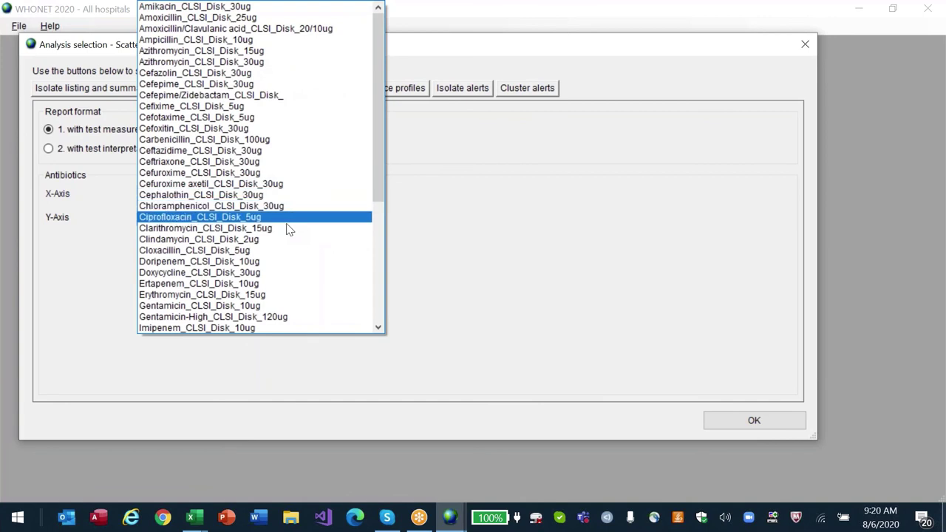
pyautogui.press('Return')
# Step: Run the cefoxitin–ciprofloxacin scatterplot for Escherichia coli in the test interpretations format and close its results
pyautogui.click(48, 149)
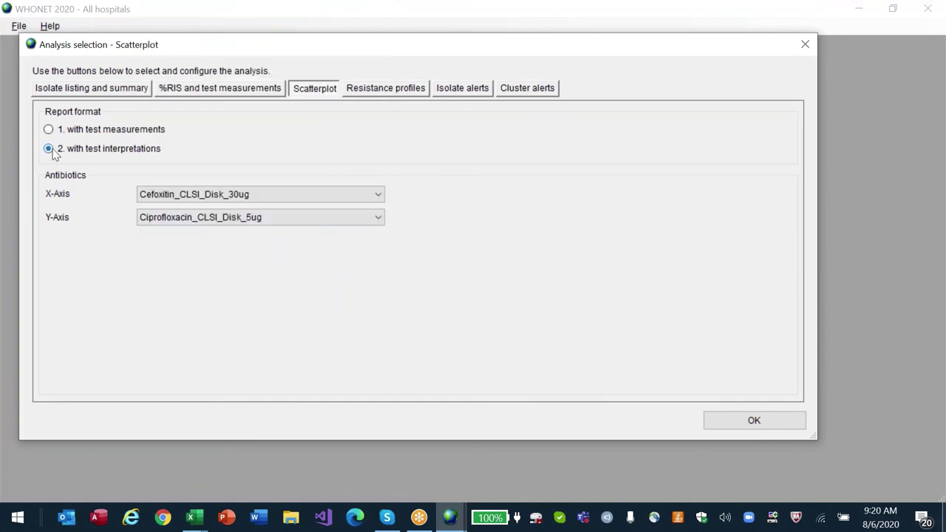
pyautogui.press('Return')
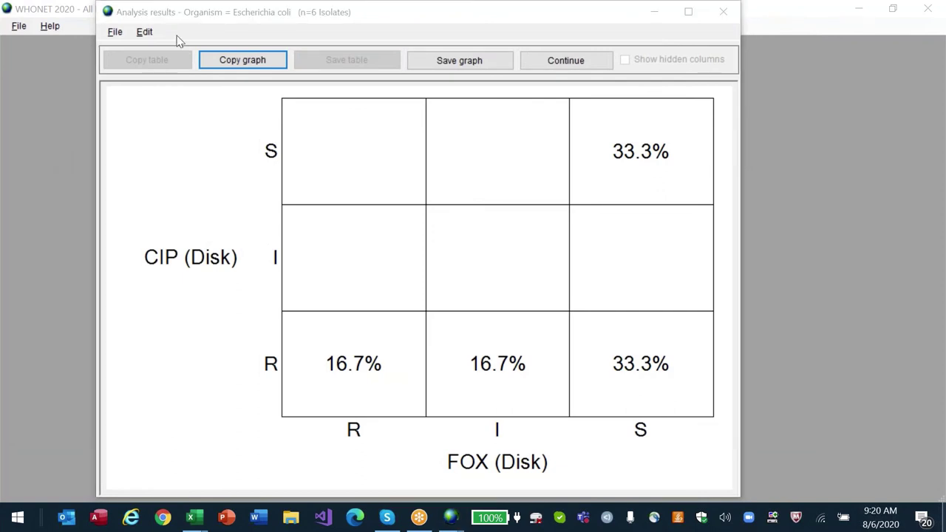
pyautogui.click(565, 60)
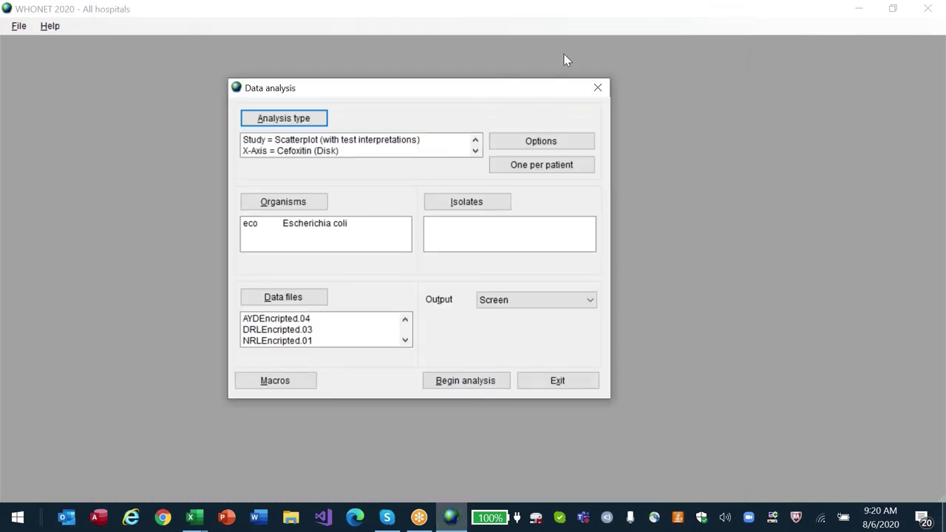
# Step: Replace Escherichia coli with Staphylococcus aureus (sau) in the analysis organism list and run the scatterplot
pyautogui.click(309, 206)
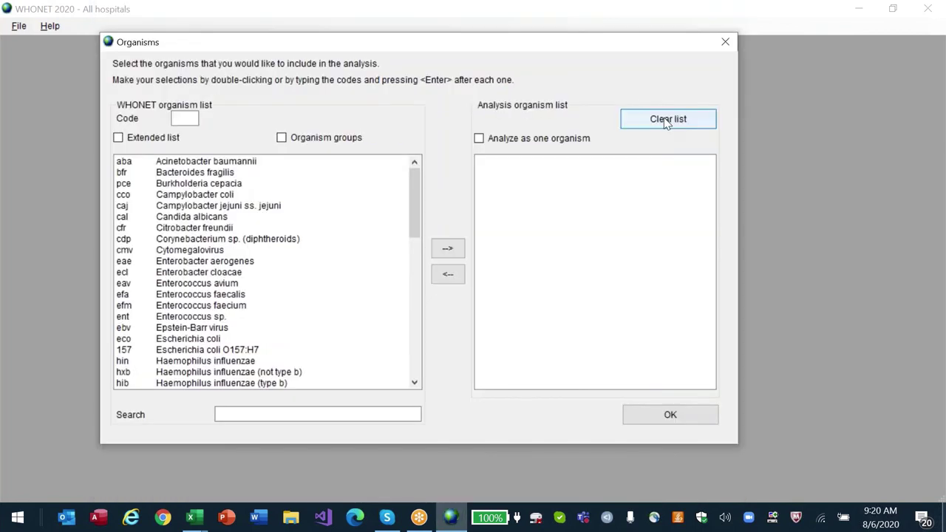
pyautogui.write('sau')
pyautogui.press('Return')
pyautogui.press('Return')
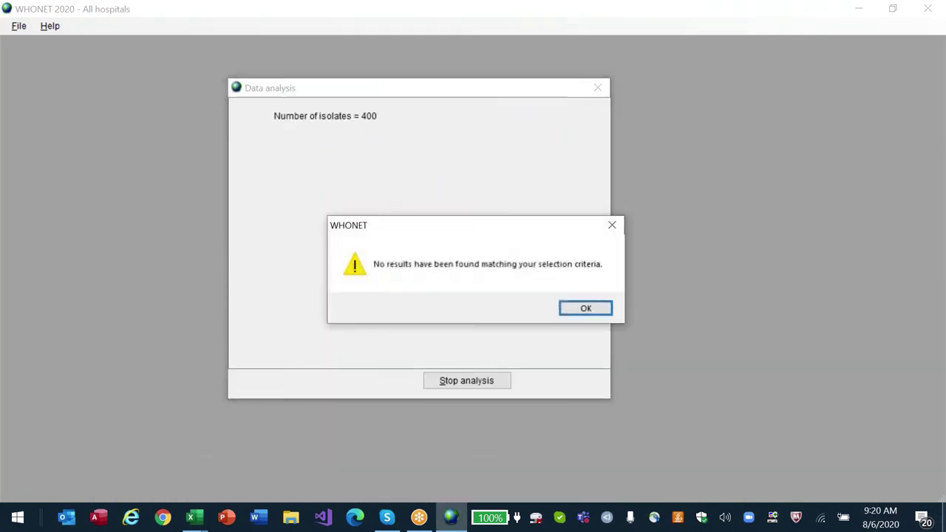
pyautogui.press('Return')
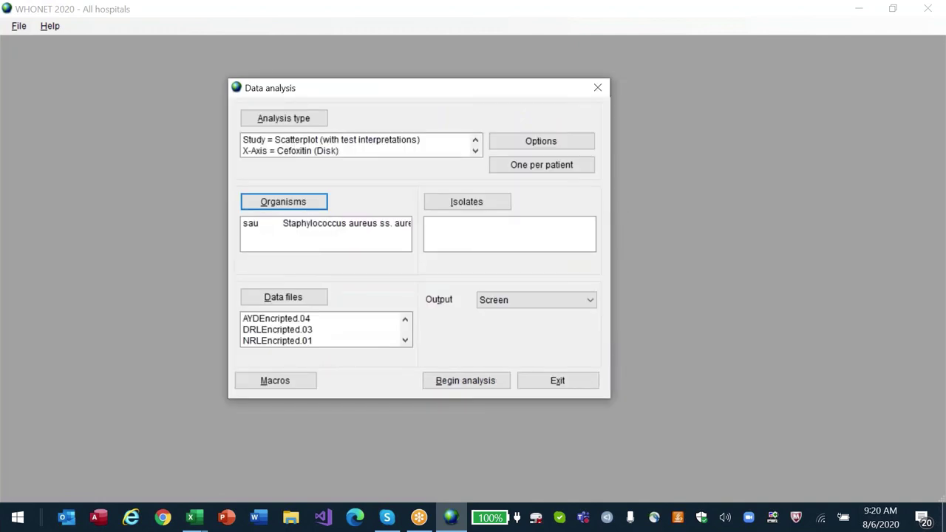
# Step: Try switching the S. aureus analysis to %RIS and test measurements for all antibiotics, run it, and leave data analysis
pyautogui.click(418, 152)
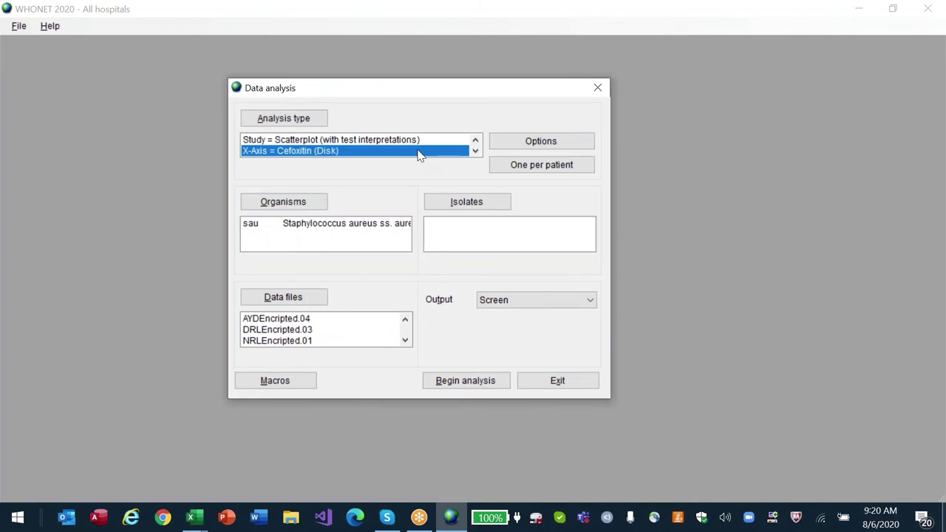
pyautogui.scroll(-1, 418, 153)
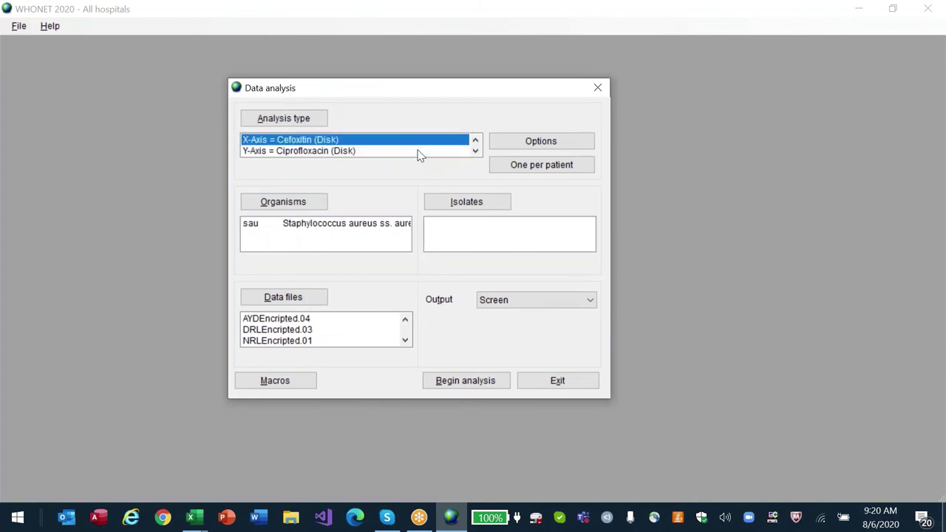
pyautogui.doubleClick(418, 152)
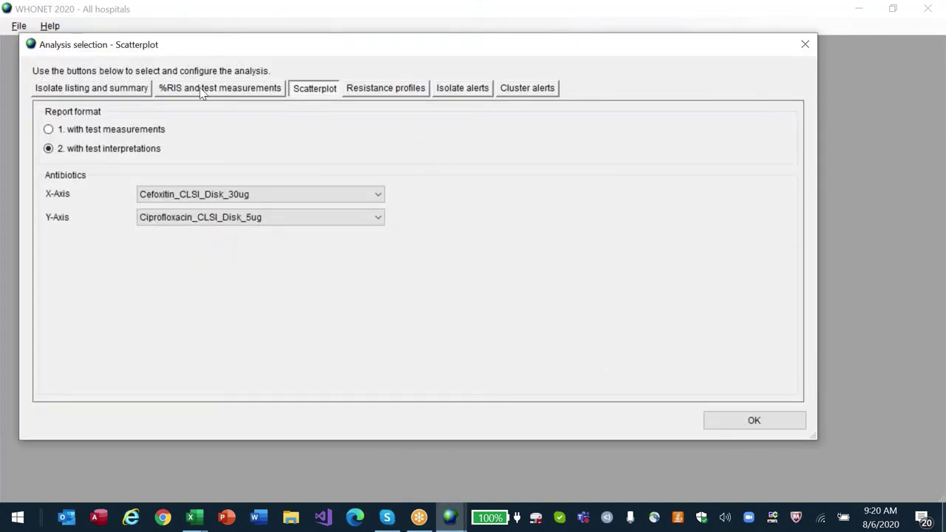
pyautogui.click(200, 89)
pyautogui.click(737, 423)
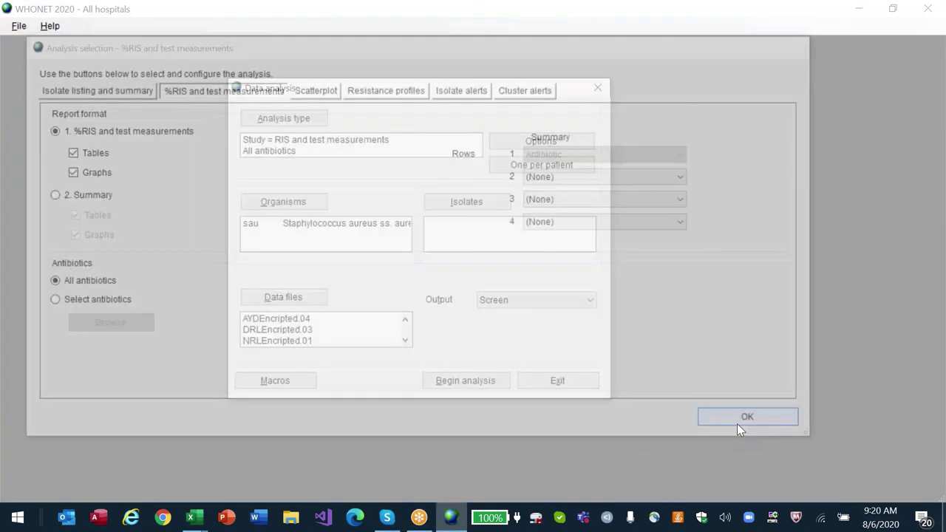
pyautogui.click(464, 380)
pyautogui.press('Return')
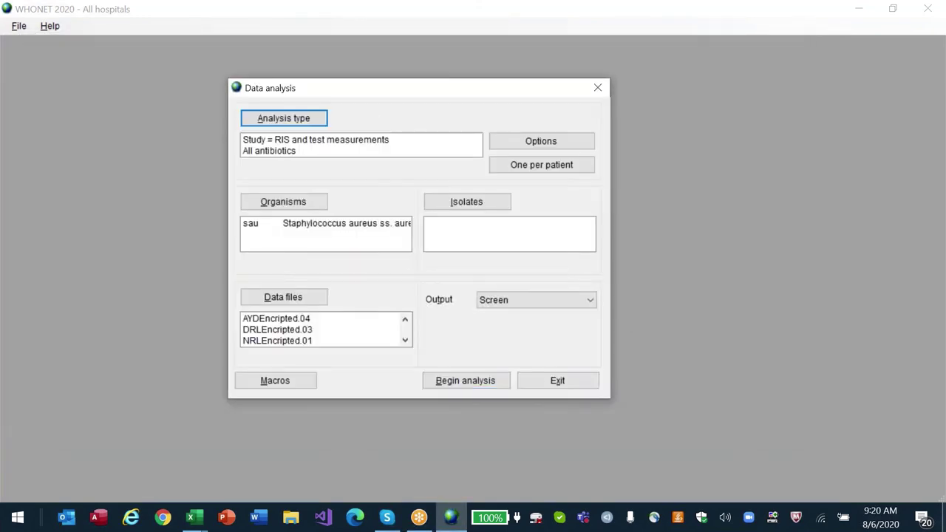
pyautogui.press('Escape')
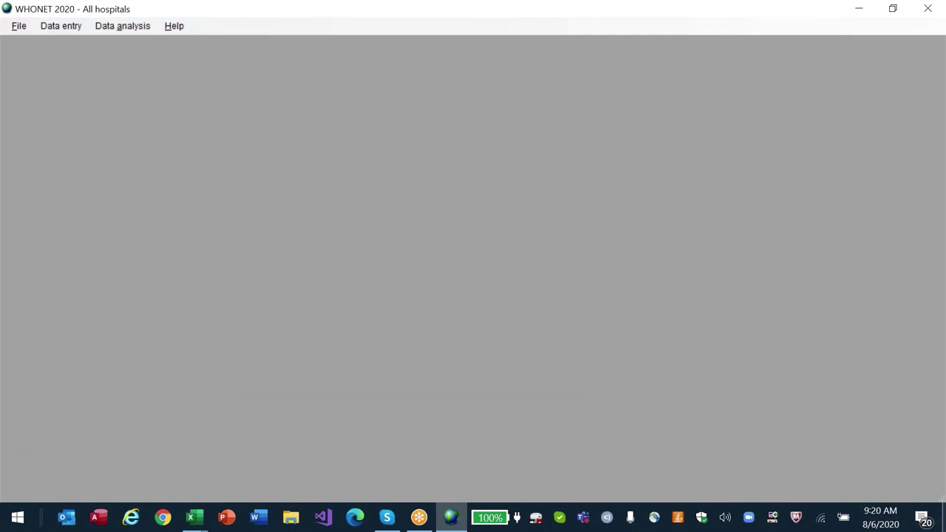
# Step: Force-quit the unresponsive WHONET 2020 process from Task Manager and close Task Manager
pyautogui.hotkey('ctrl', 'shift', 'Escape')
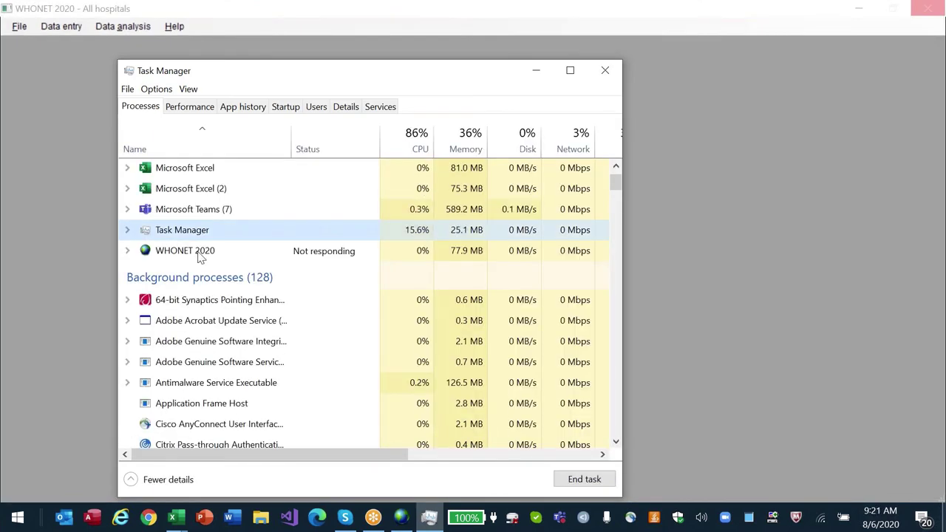
pyautogui.click(200, 255)
pyautogui.click(584, 479)
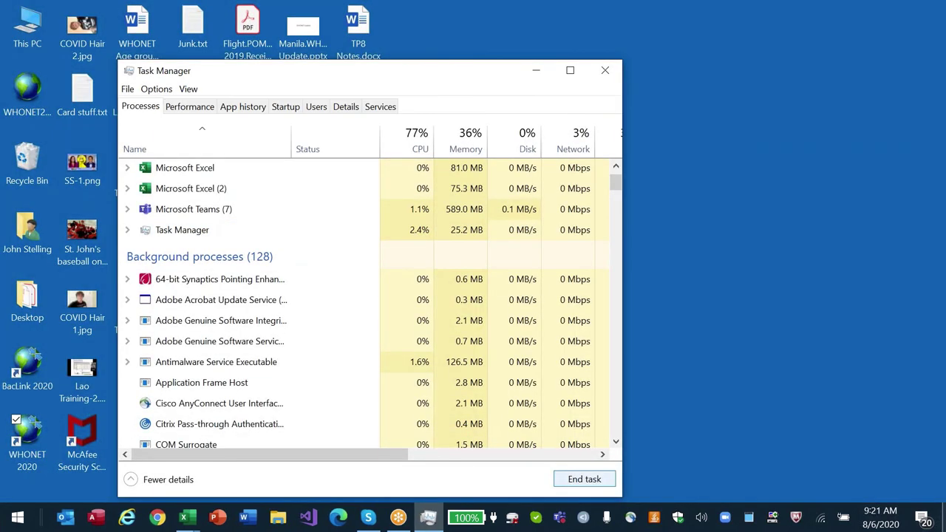
pyautogui.click(604, 70)
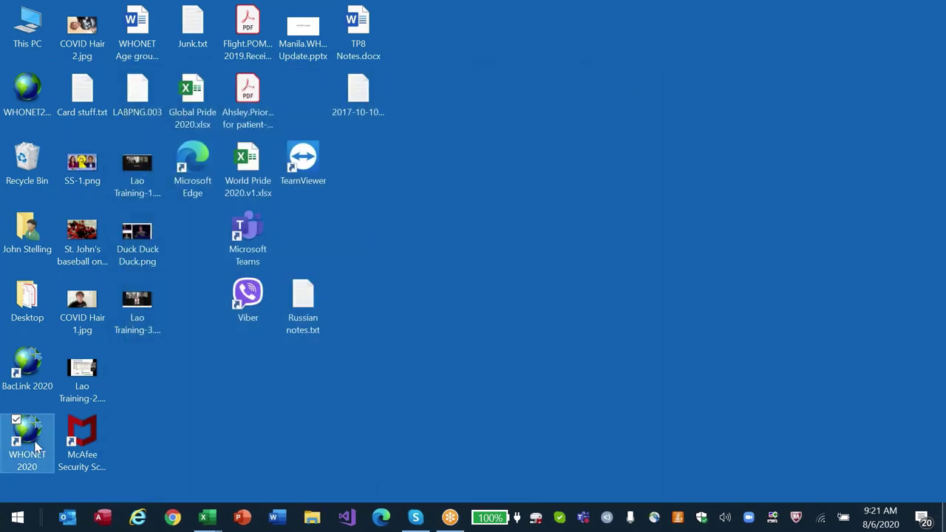
# Step: Relaunch WHONET 2020 and open the All hospitals laboratory
pyautogui.doubleClick(35, 445)
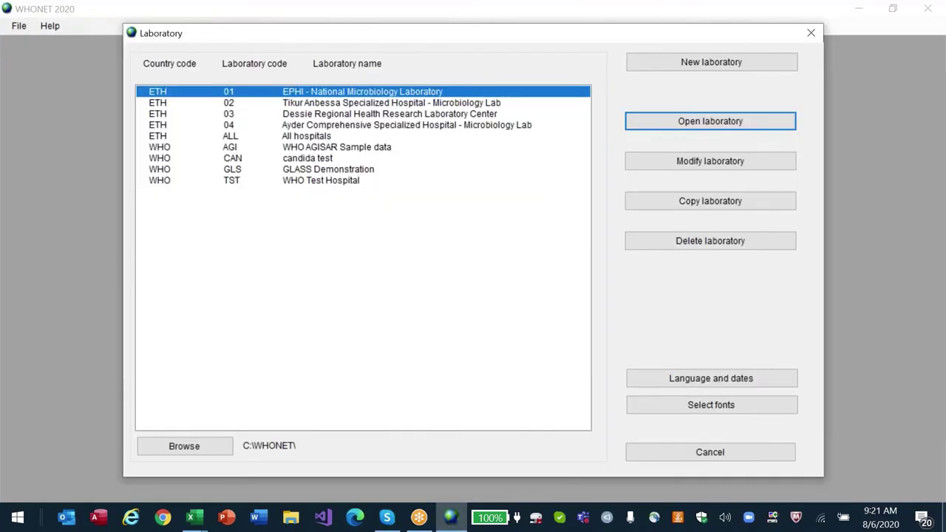
pyautogui.press('Down')
pyautogui.press('Down')
pyautogui.press('Down')
pyautogui.press('Down')
pyautogui.press('Return')
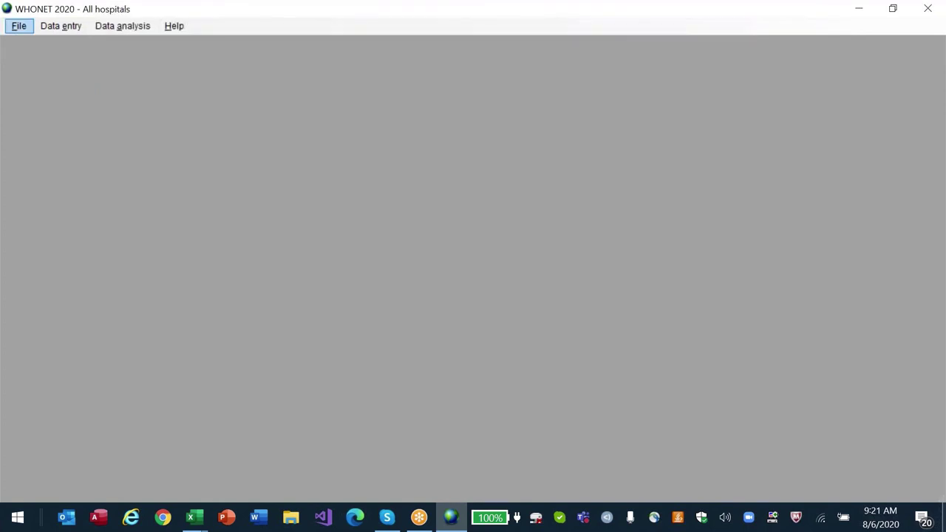
pyautogui.press('e')
pyautogui.press('Down')
pyautogui.press('Down')
pyautogui.press('Down')
pyautogui.press('Up')
pyautogui.press('Escape')
pyautogui.press('Escape')
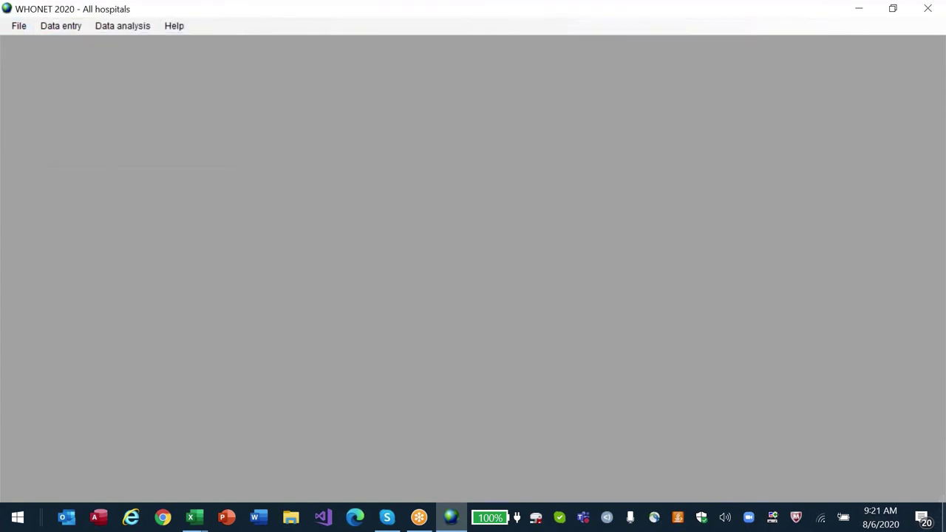
# Step: Start combining data files and filter the Data folder for file names matching *enc*
pyautogui.hotkey('alt', 'e')
pyautogui.click(122, 158)
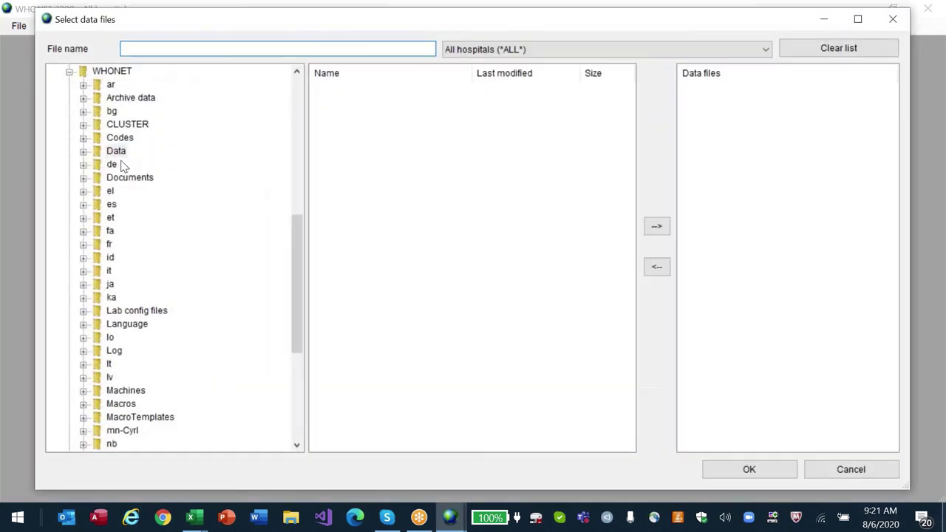
pyautogui.write('data')
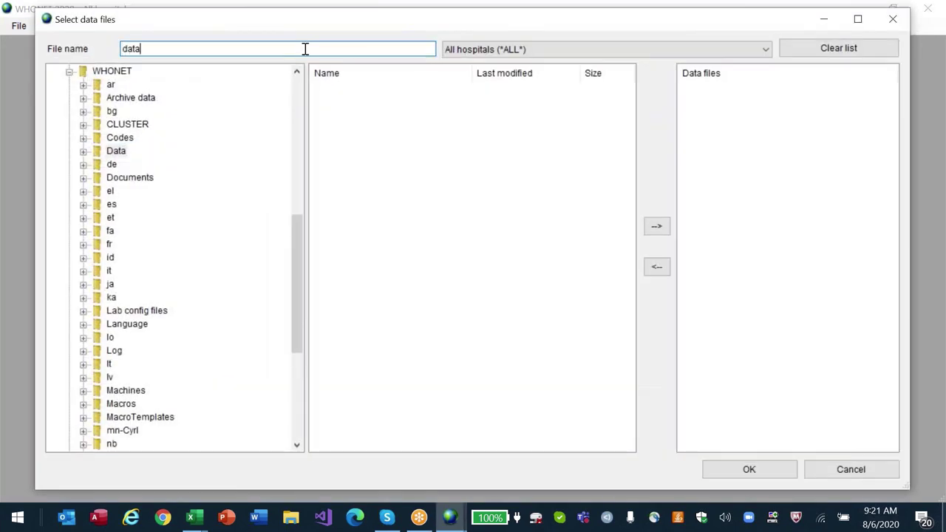
pyautogui.press('BackSpace')
pyautogui.press('BackSpace')
pyautogui.press('BackSpace')
pyautogui.press('BackSpace')
pyautogui.write('*enc*')
pyautogui.press('Return')
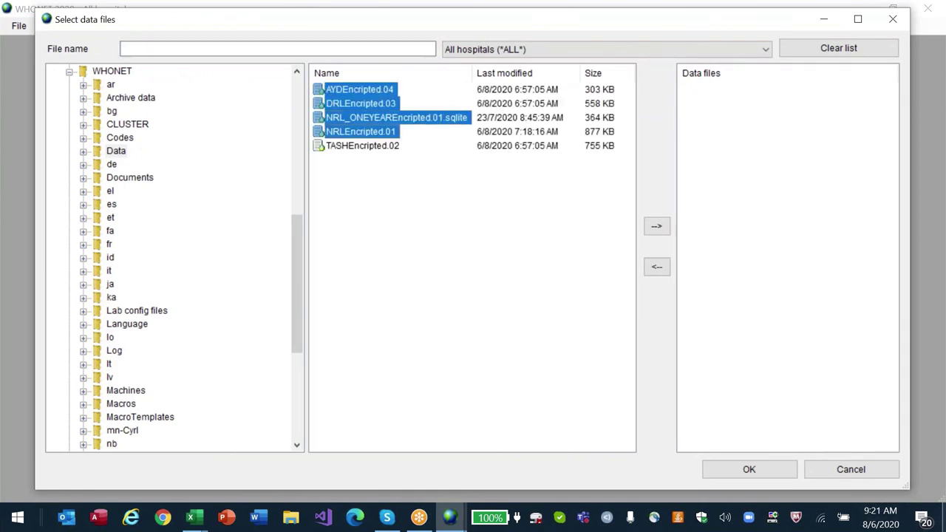
# Step: Add the matching files to the combine list, leaving out NRL_ONEYEAREncripted.01.sqlite, and accept the selection
pyautogui.click(657, 226)
pyautogui.click(749, 119)
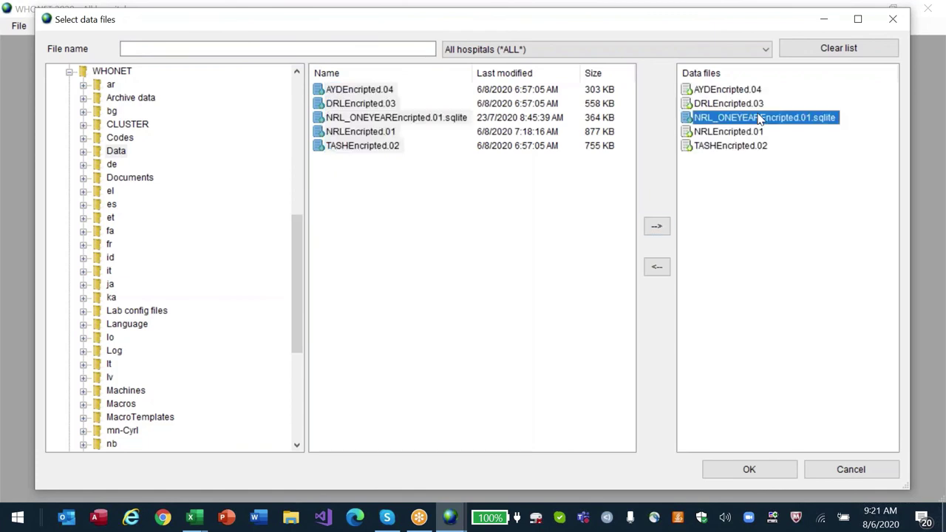
pyautogui.click(660, 275)
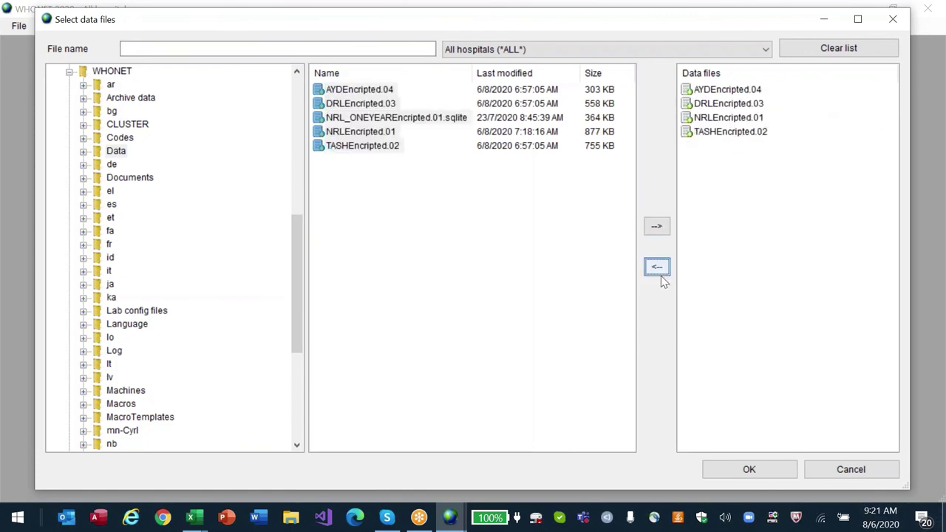
pyautogui.click(764, 474)
# Step: Try entering "Ethiopia All.sqlite" directly as the new data file's name
pyautogui.click(491, 152)
pyautogui.click(491, 151)
pyautogui.click(327, 217)
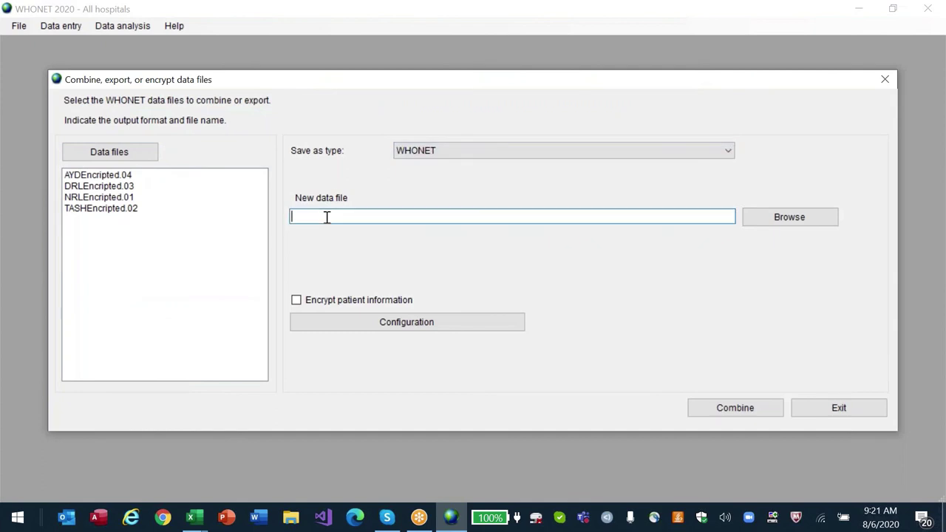
pyautogui.write('Ethiop')
pyautogui.press('BackSpace')
pyautogui.write('pi')
pyautogui.write('a All')
pyautogui.write('.sqlite')
pyautogui.press('BackSpace')
pyautogui.press('BackSpace')
pyautogui.write('te')
# Step: Set the output file to Ethiopia-ALL.sqlite in the WHONET Data folder and combine the four encrypted hospital files
pyautogui.press('Tab')
pyautogui.press('Return')
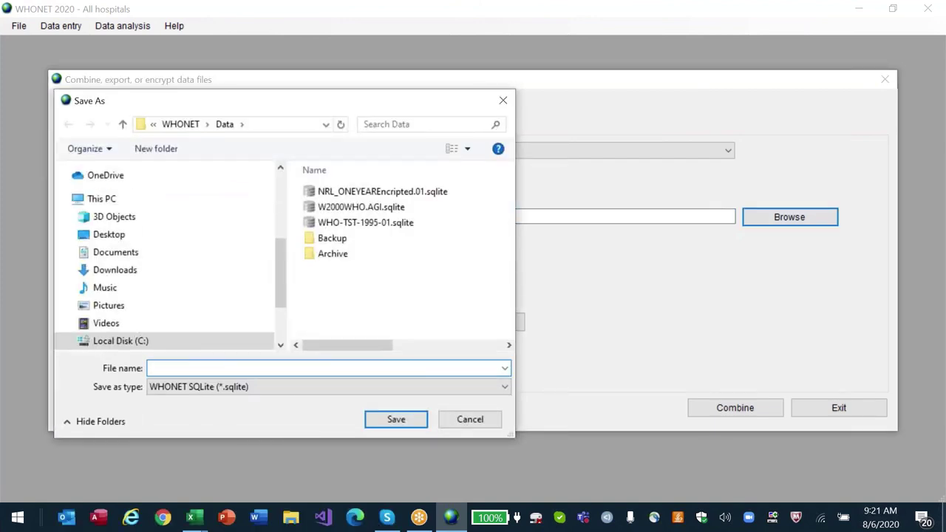
pyautogui.write('Ethiopia-ALL')
pyautogui.press('Return')
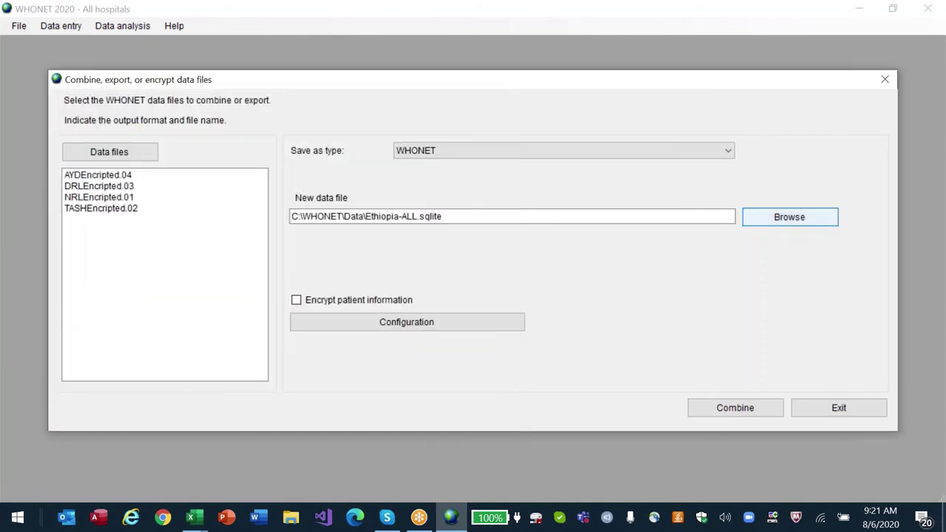
pyautogui.hotkey('alt', 'c')
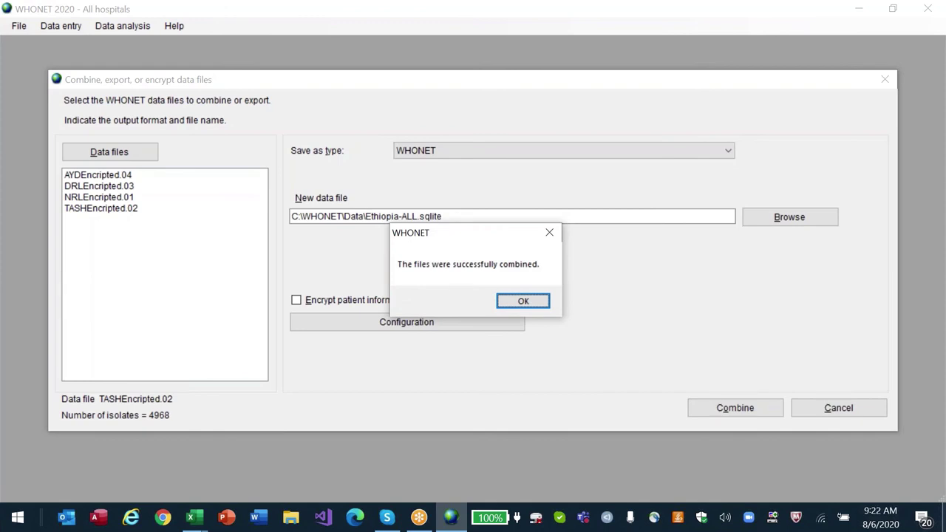
pyautogui.press('Return')
pyautogui.press('Escape')
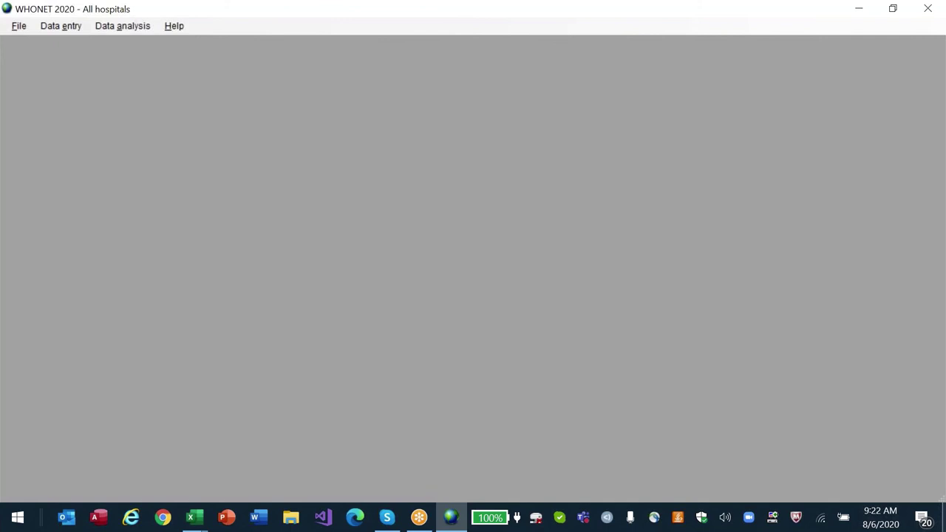
# Step: Start a data analysis of %RIS and test measurements with all antibiotics for Staphylococcus aureus
pyautogui.hotkey('alt', 'a')
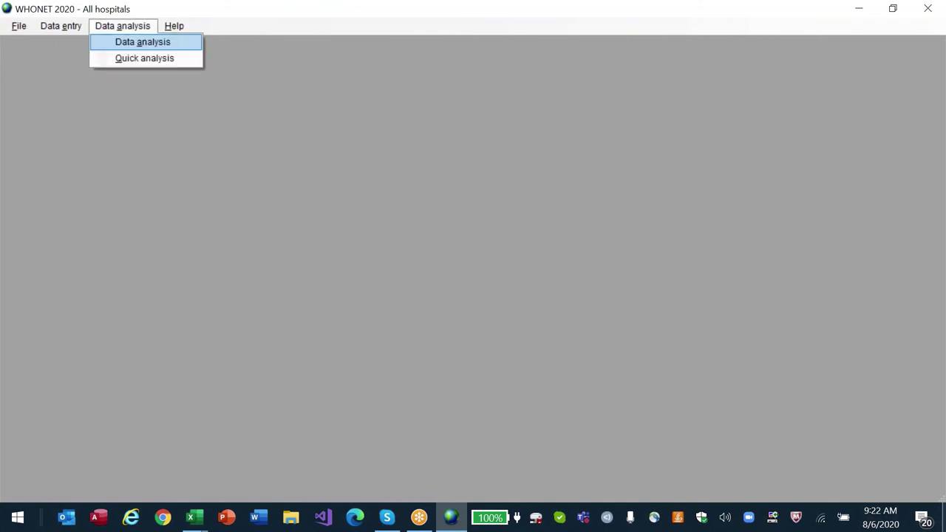
pyautogui.press('Return')
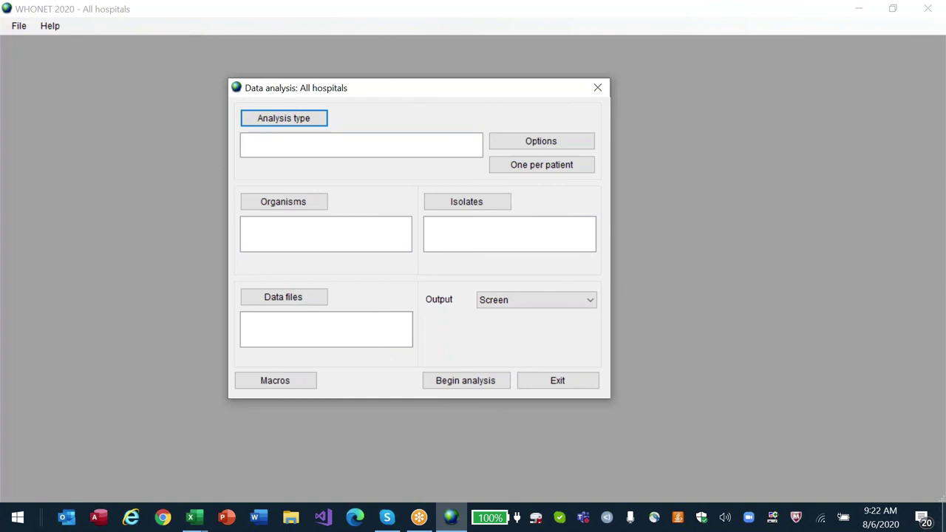
pyautogui.press('Return')
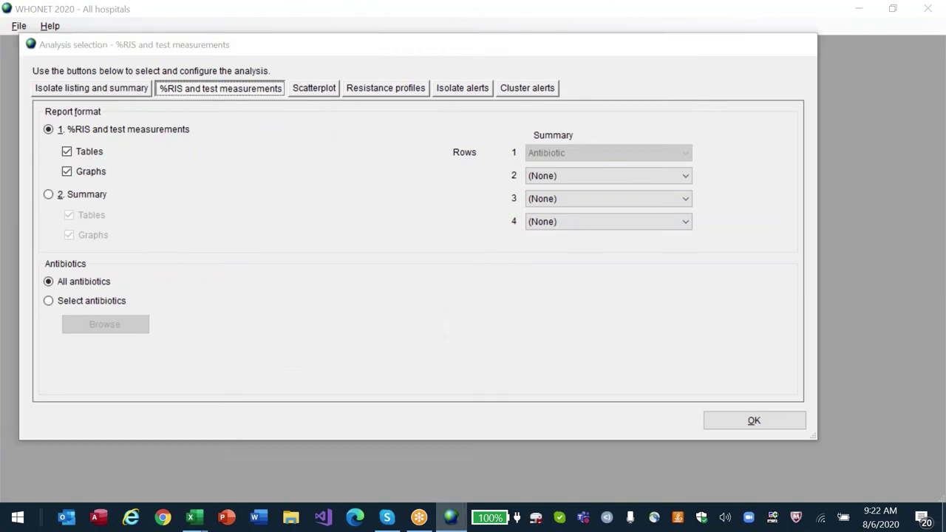
pyautogui.press('Return')
pyautogui.press('Return')
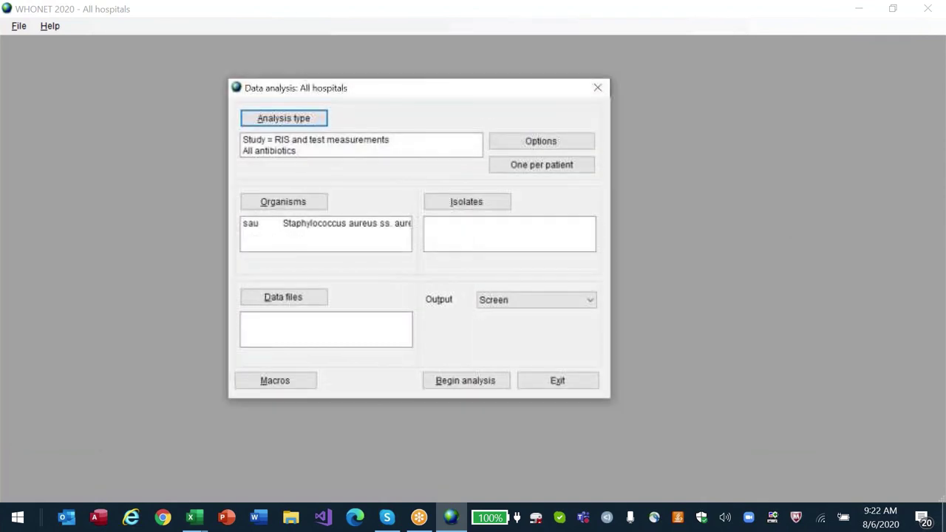
# Step: Run the analysis on Ethiopia-ALL.sqlite and graph the number tested for each antibiotic
pyautogui.press('Return')
pyautogui.click(333, 84)
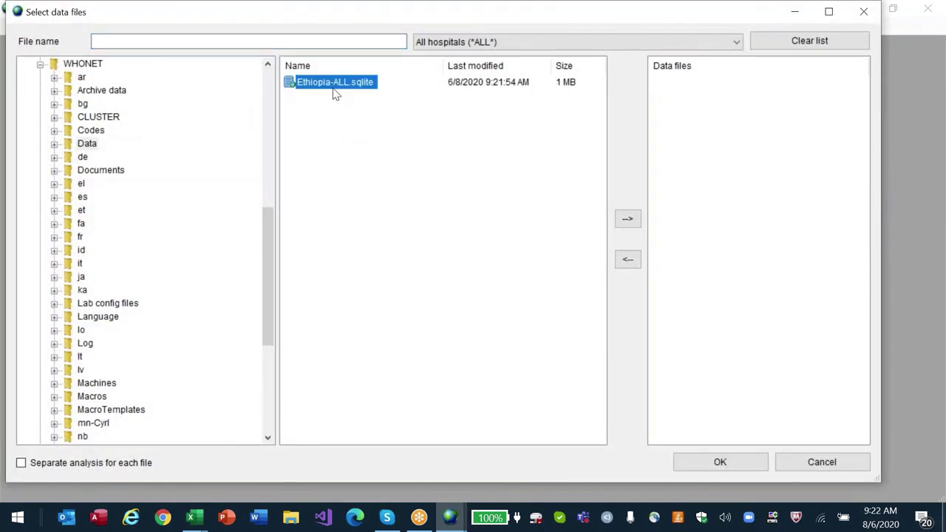
pyautogui.click(628, 218)
pyautogui.click(727, 466)
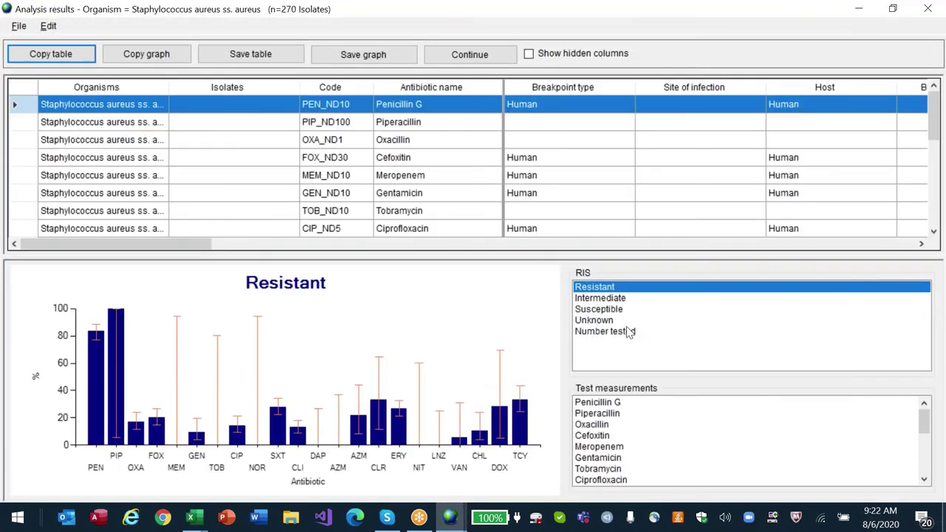
pyautogui.click(629, 332)
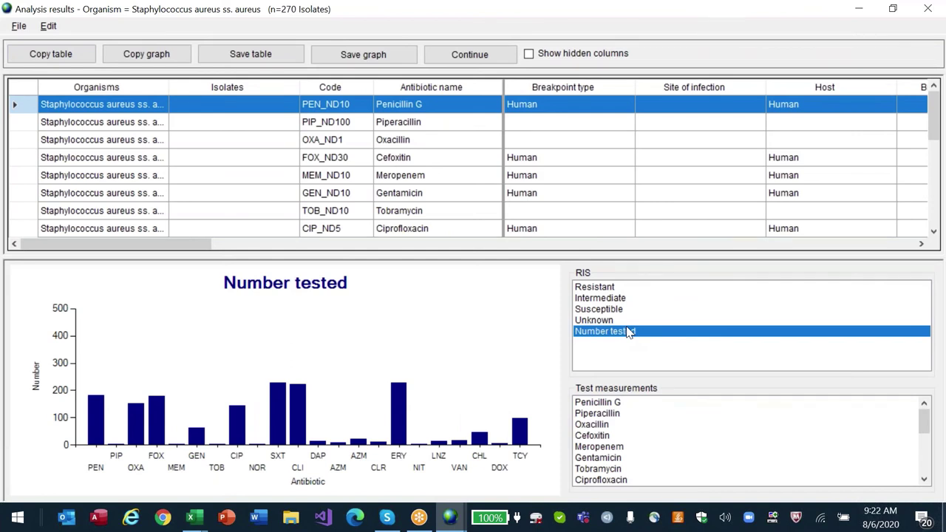
pyautogui.press('Escape')
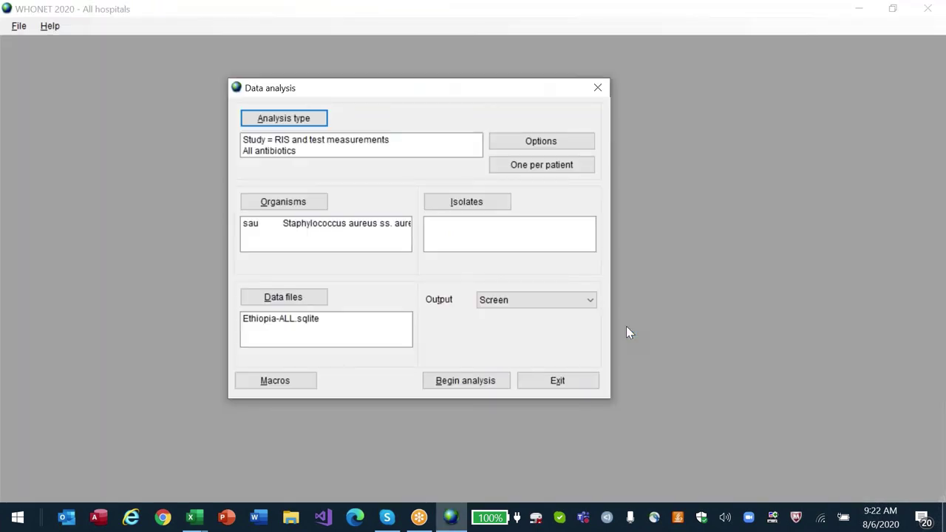
# Step: Run a scatterplot with test interpretations, plotting Cefoxitin_CLSI_Disk_30ug on the X-axis against Ciprofloxacin_CLSI_Disk_5ug on the Y-axis
pyautogui.click(292, 126)
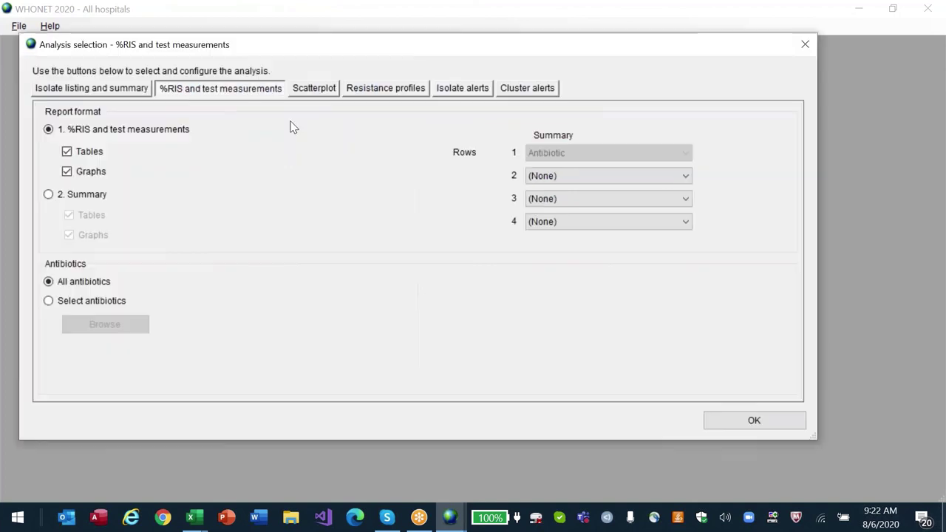
pyautogui.click(303, 95)
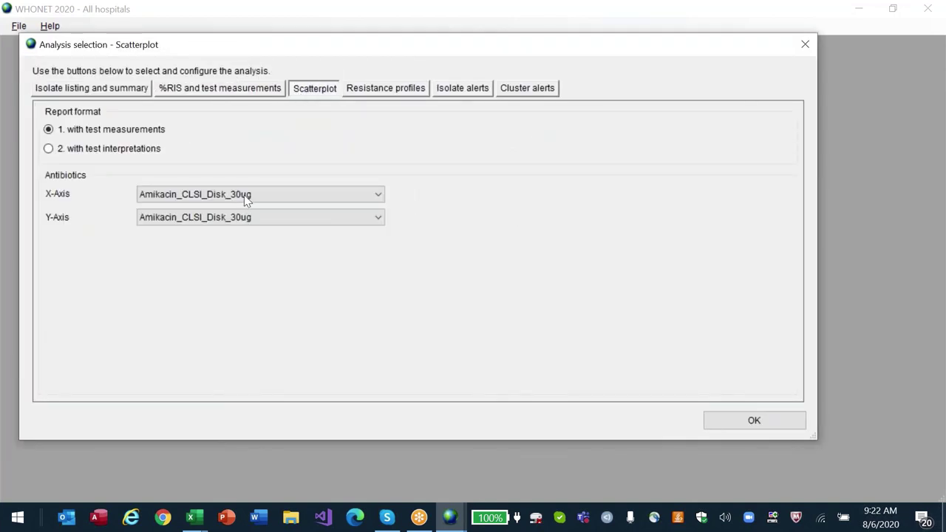
pyautogui.click(246, 197)
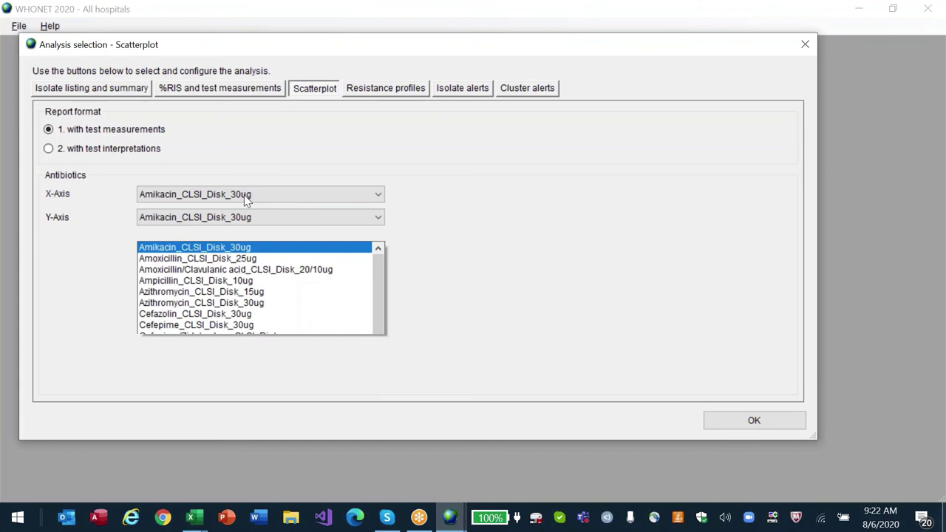
pyautogui.click(314, 217)
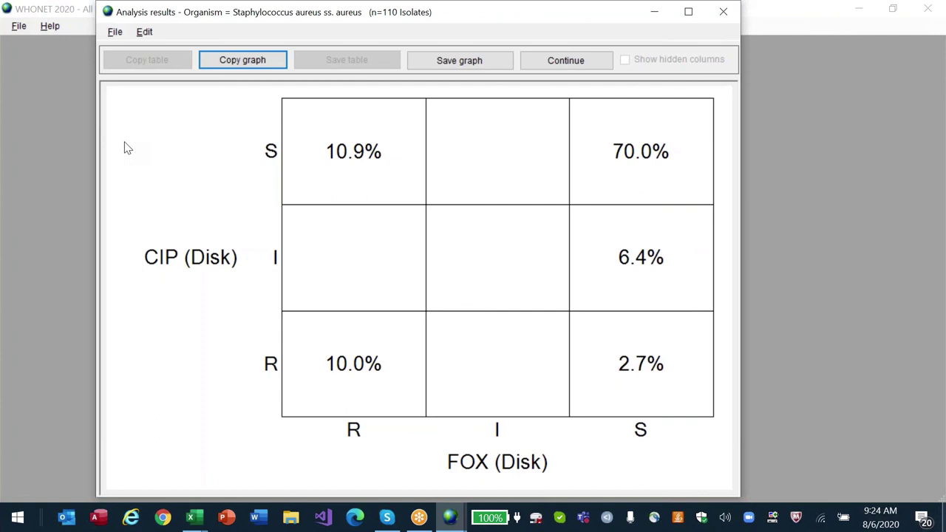
pyautogui.press('Escape')
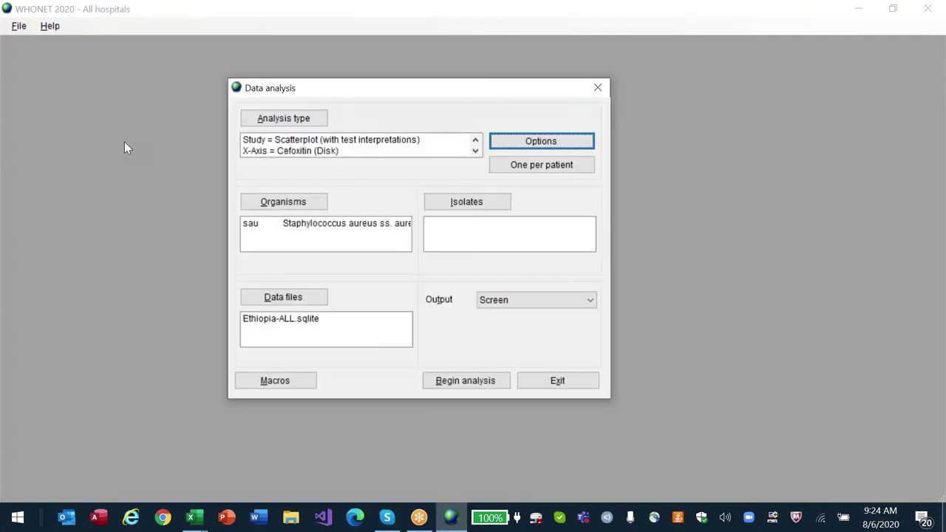
# Step: Set the scatterplot option to number of isolates and rerun the cefoxitin–ciprofloxacin analysis
pyautogui.press('Return')
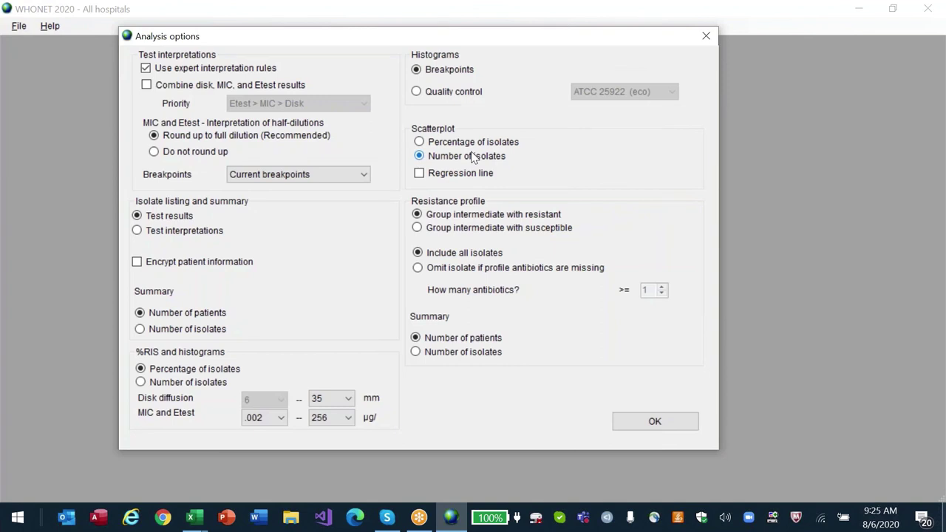
pyautogui.press('Return')
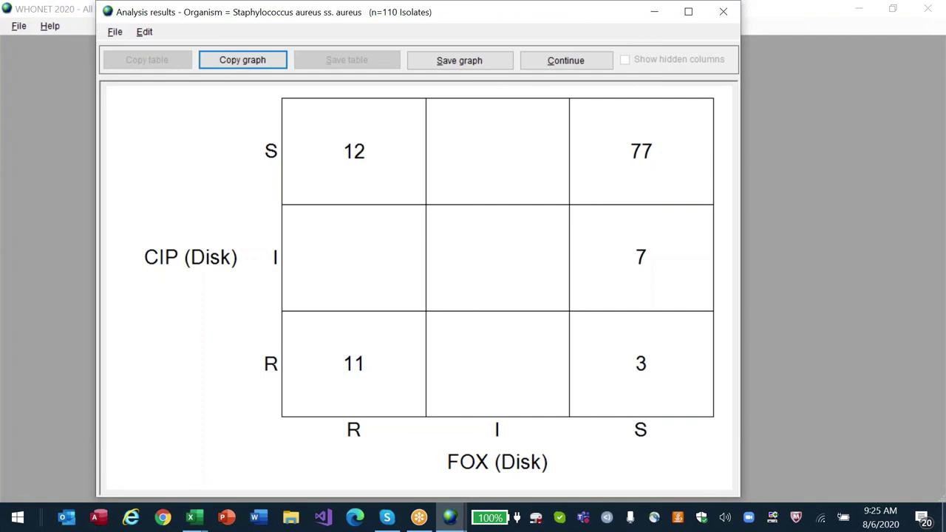
pyautogui.press('Escape')
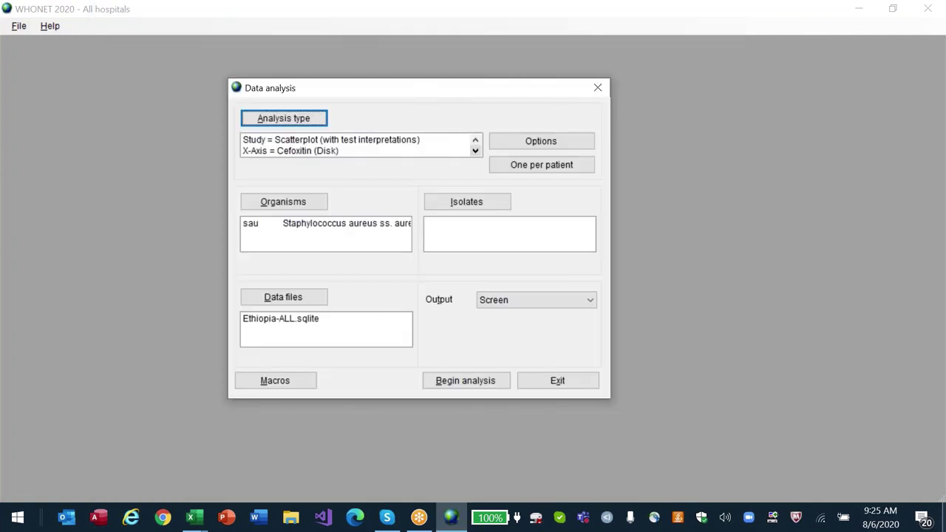
# Step: Run the isolate listing and summary for Staphylococcus aureus and review the monthly distribution by specimen date
pyautogui.click(269, 121)
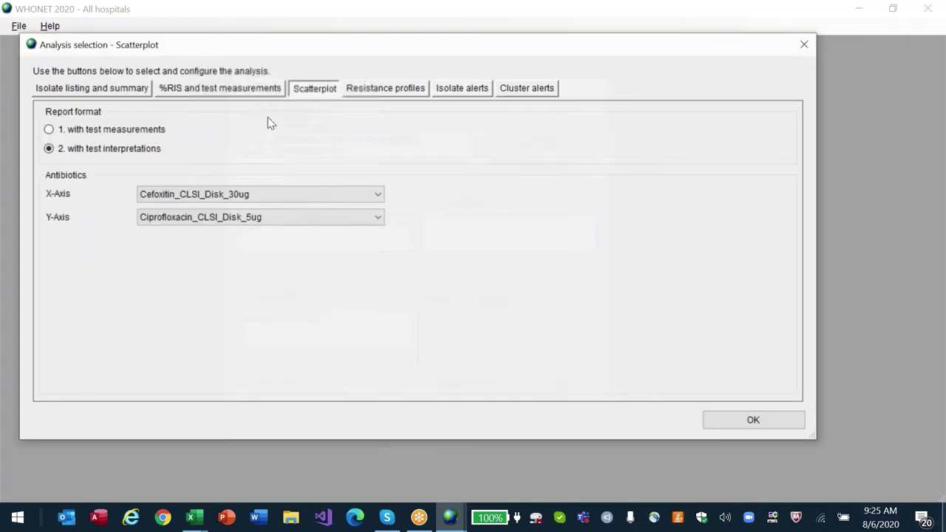
pyautogui.click(96, 88)
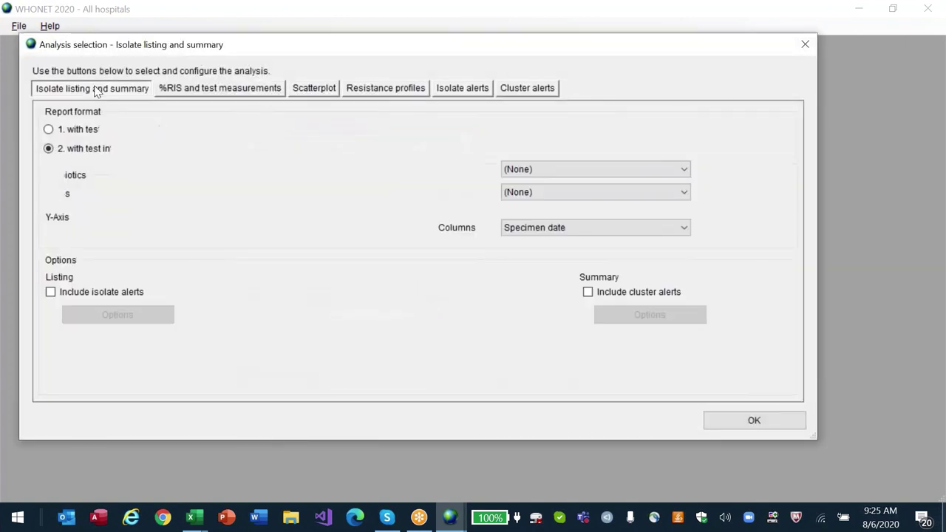
pyautogui.click(769, 419)
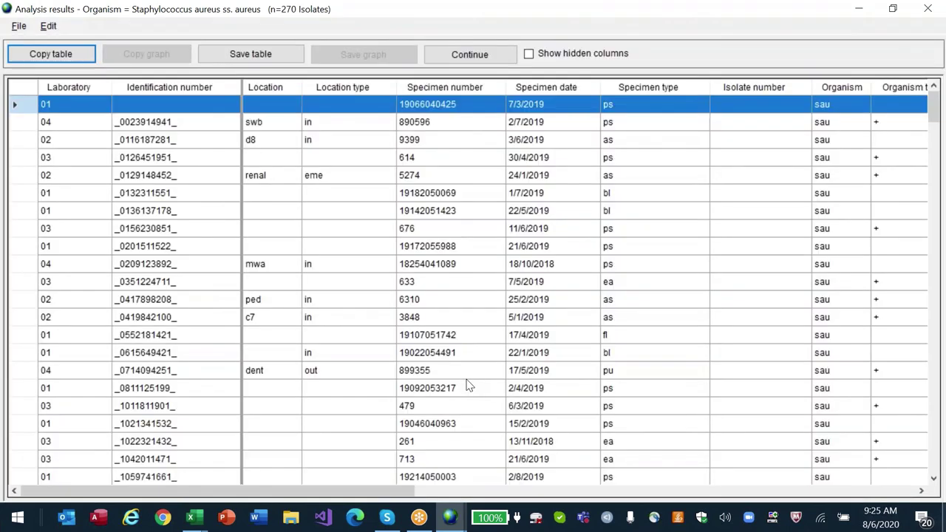
pyautogui.press('Escape')
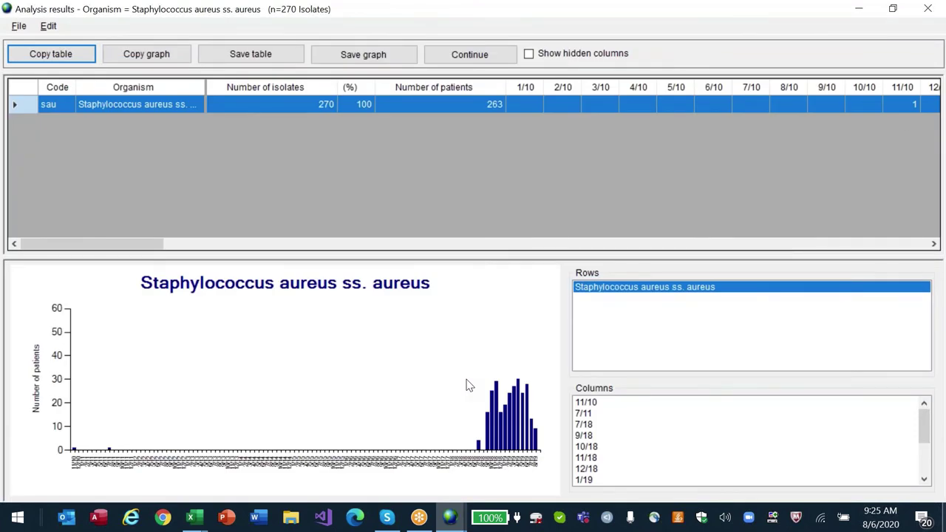
pyautogui.click(903, 120)
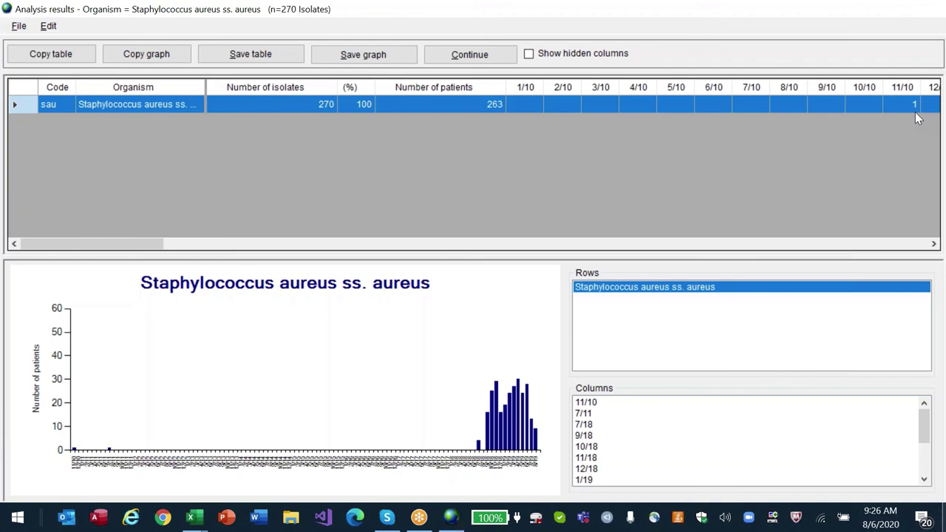
pyautogui.press('Escape')
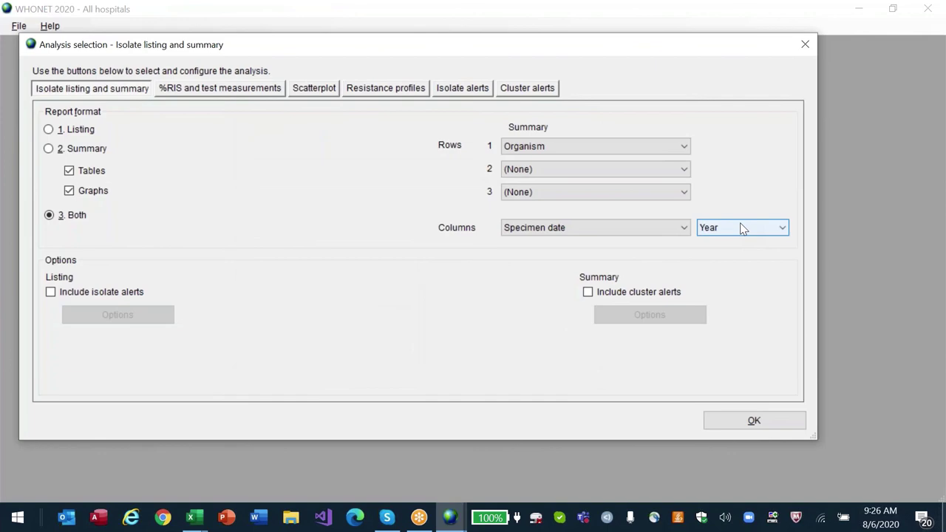
# Step: Rerun the isolate listing and summary with the specimen date columns grouped by year
pyautogui.press('Return')
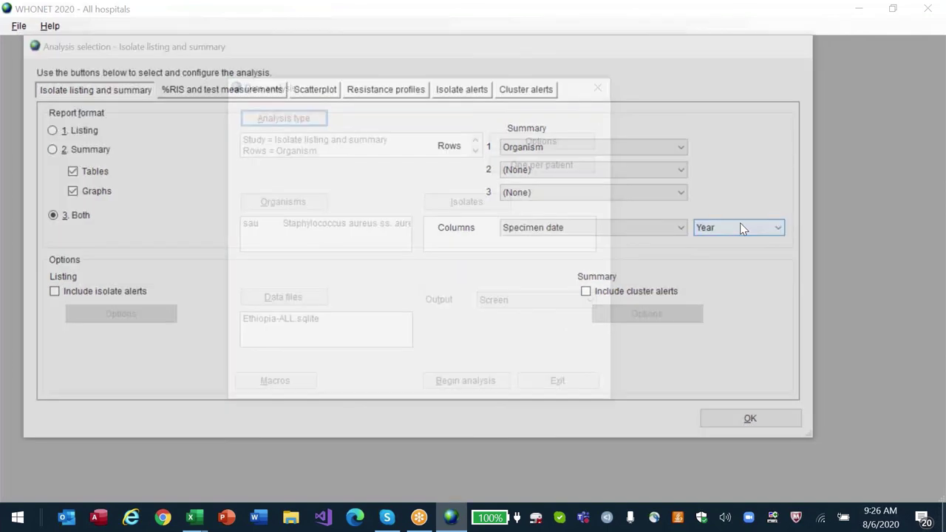
pyautogui.press('Return')
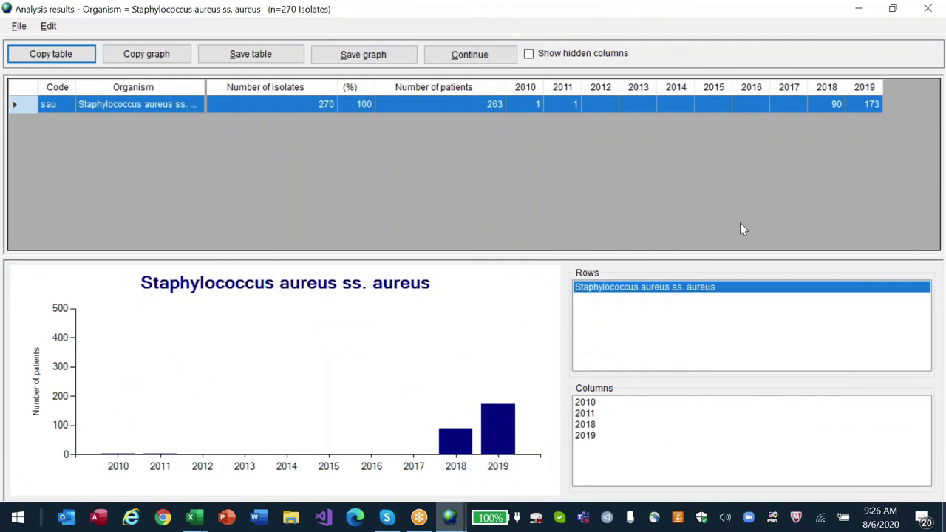
pyautogui.press('Escape')
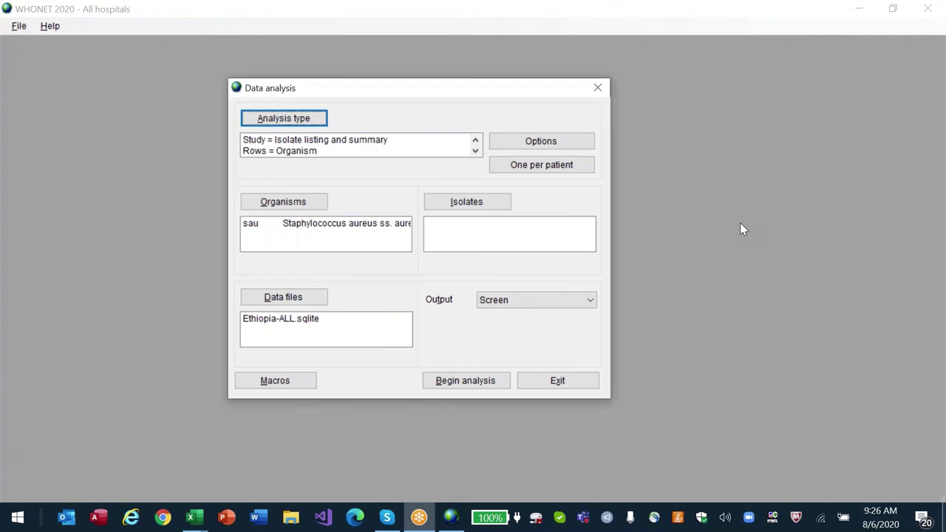
# Step: Add an isolate selection criterion for Cefoxitin_CLSI_Disk_30ug set to Resistant
pyautogui.click(481, 208)
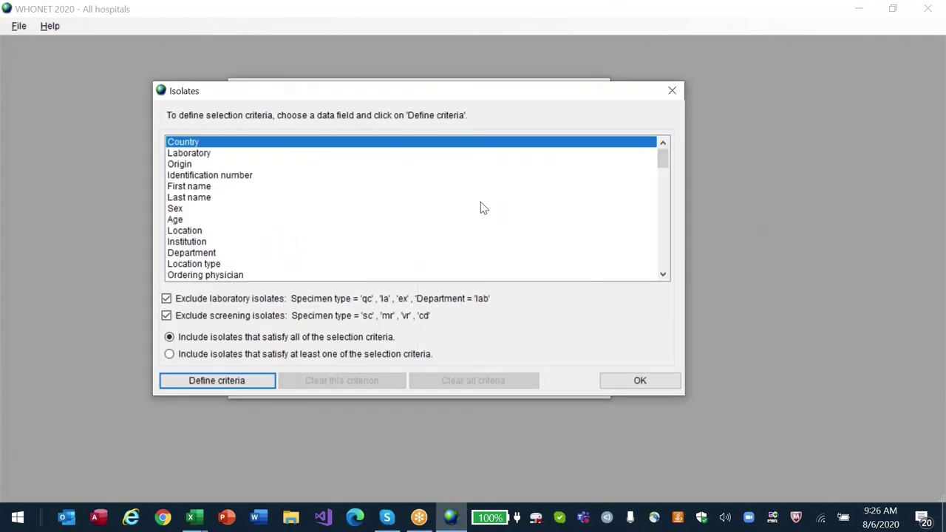
pyautogui.press('c')
pyautogui.press('o')
pyautogui.press('c')
pyautogui.press('e')
pyautogui.press('f')
pyautogui.press('e')
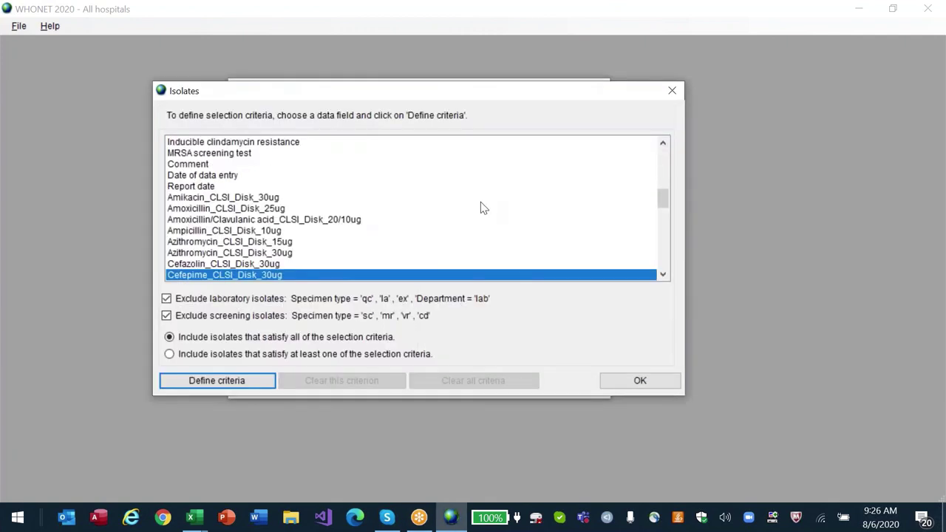
pyautogui.press('c')
pyautogui.press('e')
pyautogui.press('f')
pyautogui.press('i')
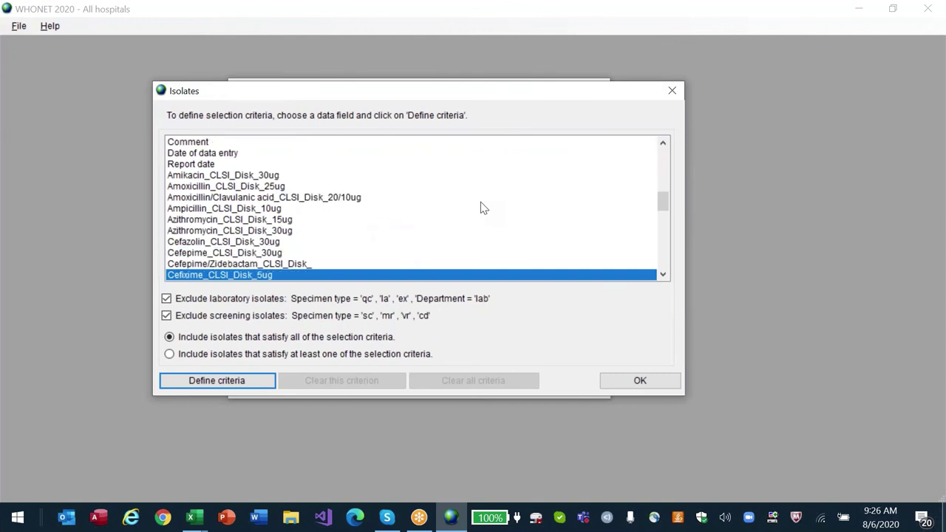
pyautogui.press('c')
pyautogui.press('e')
pyautogui.press('f')
pyautogui.press('o')
pyautogui.press('x')
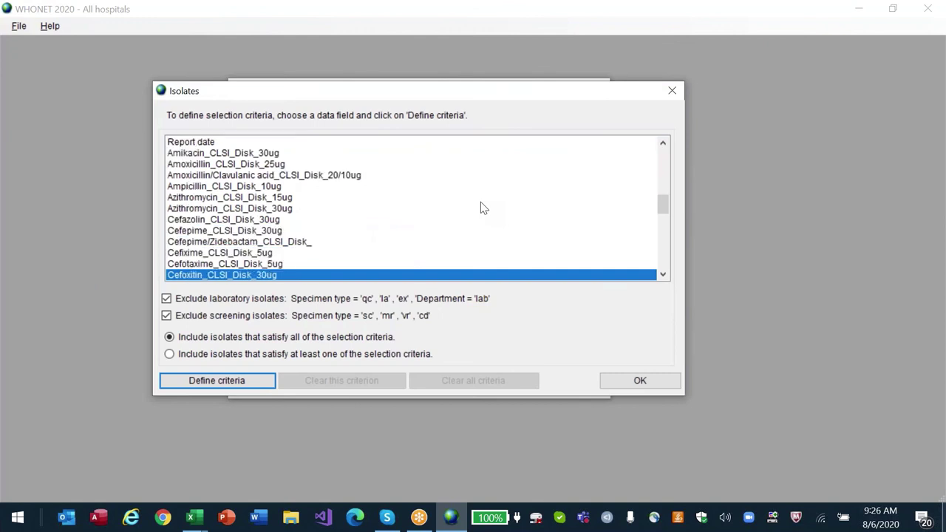
pyautogui.press('Return')
pyautogui.click(479, 343)
# Step: Add a Resistant criterion for Ciprofloxacin_CLSI_Disk_5ug, accept the isolate criteria, and run the isolate listing
pyautogui.click(310, 219)
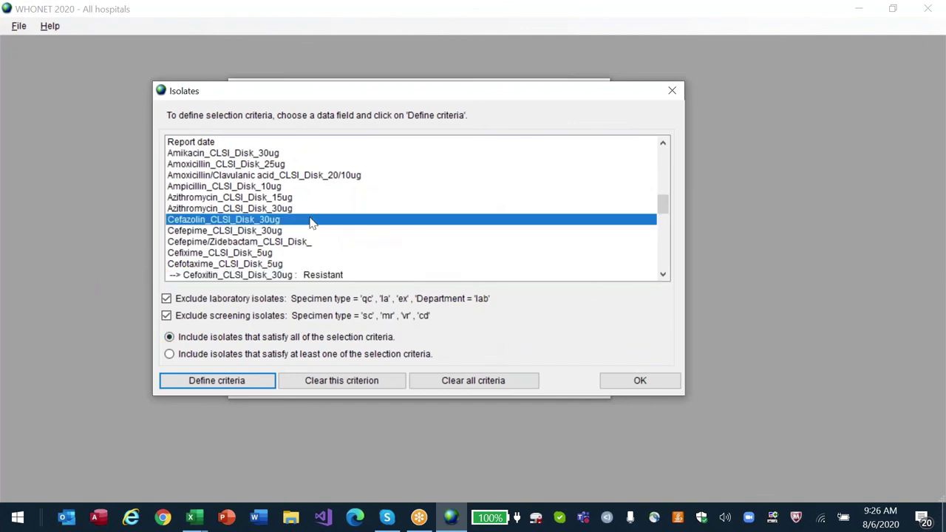
pyautogui.press('Down')
pyautogui.press('Down')
pyautogui.press('Down')
pyautogui.press('Down')
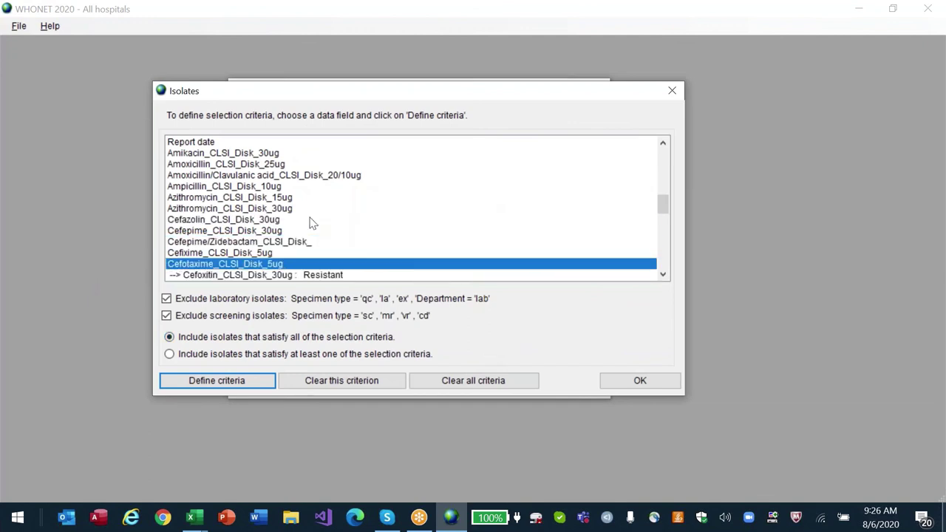
pyautogui.press('Down')
pyautogui.press('Down')
pyautogui.press('Down')
pyautogui.press('Down')
pyautogui.press('Down')
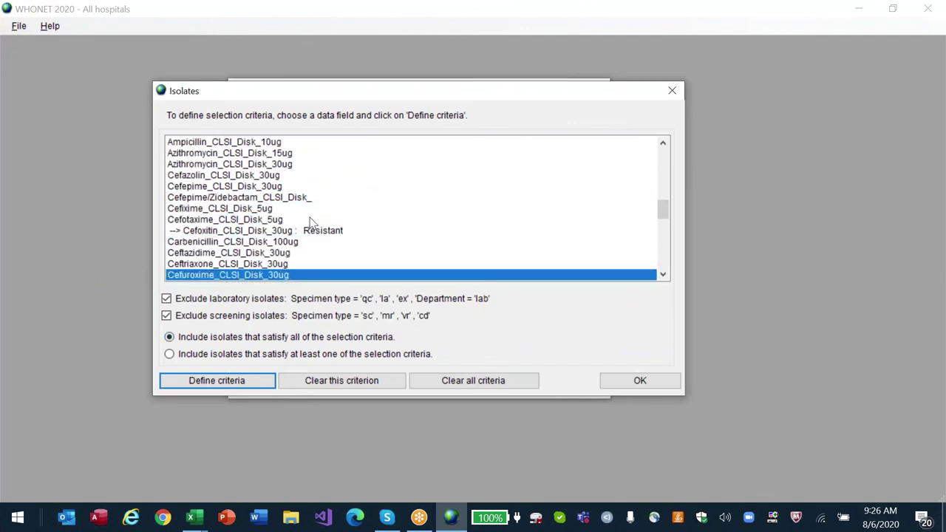
pyautogui.press('Down')
pyautogui.press('Down')
pyautogui.press('Down')
pyautogui.press('Down')
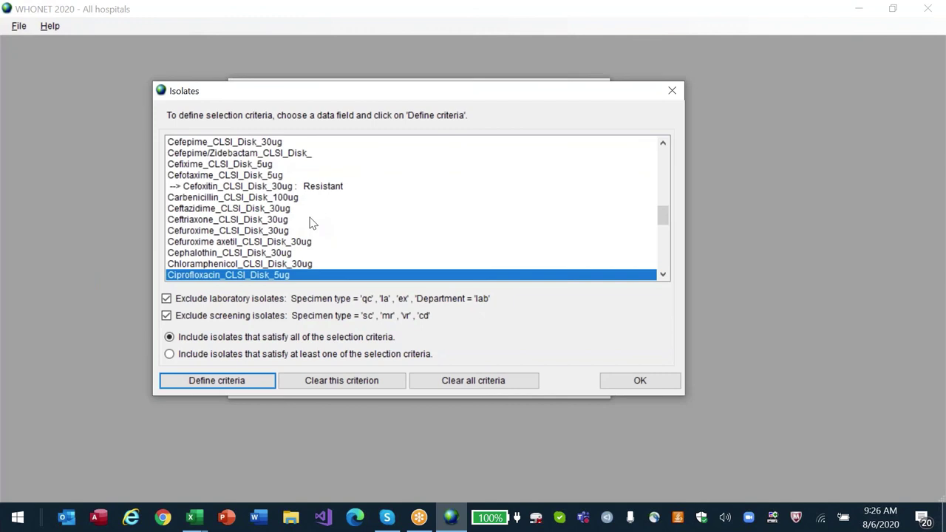
pyautogui.press('Return')
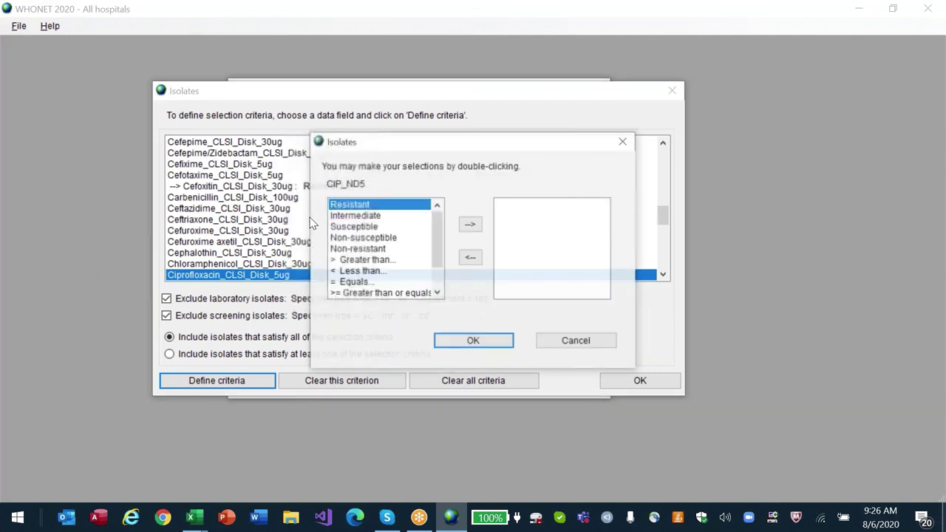
pyautogui.press('Return')
pyautogui.click(640, 379)
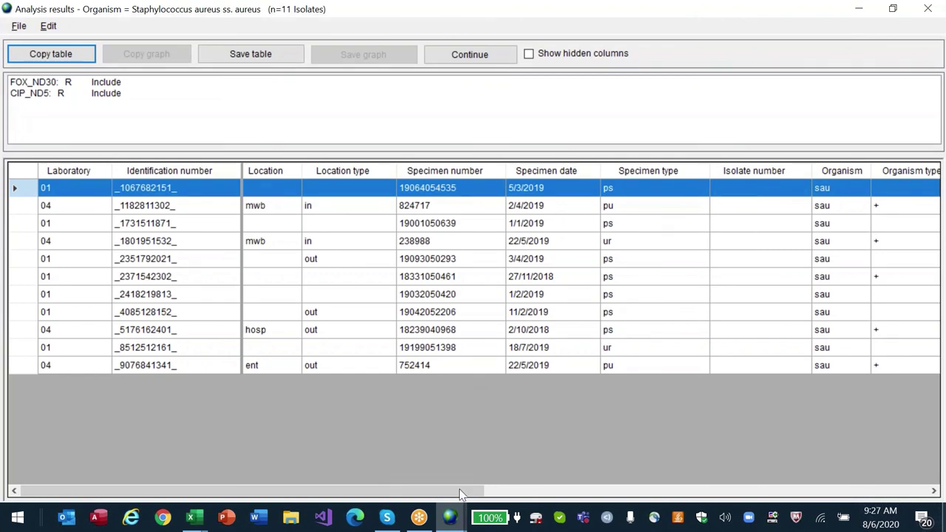
# Step: Review the resistant isolates' antibiotic results, sorting by OXA, CIP and FOX in turn, and close the listing and summary
pyautogui.moveTo(459, 493); pyautogui.dragTo(916, 500)
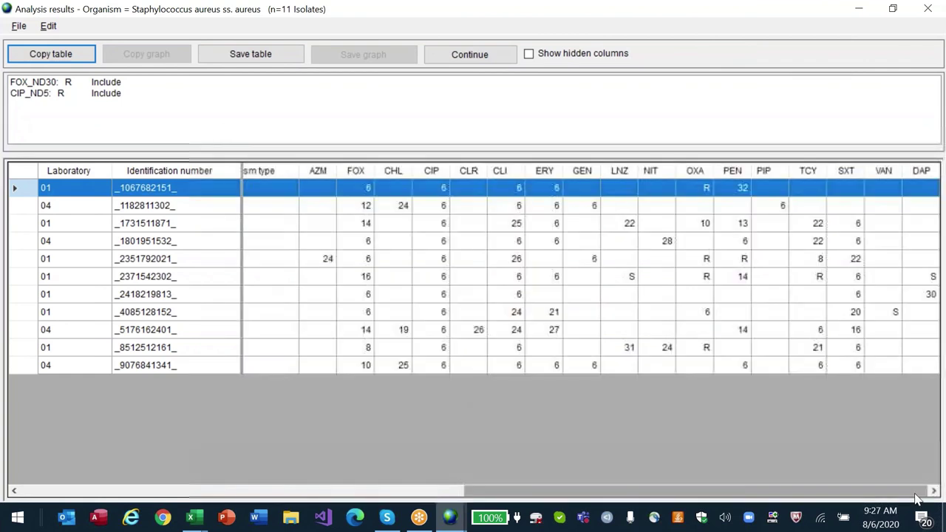
pyautogui.click(696, 172)
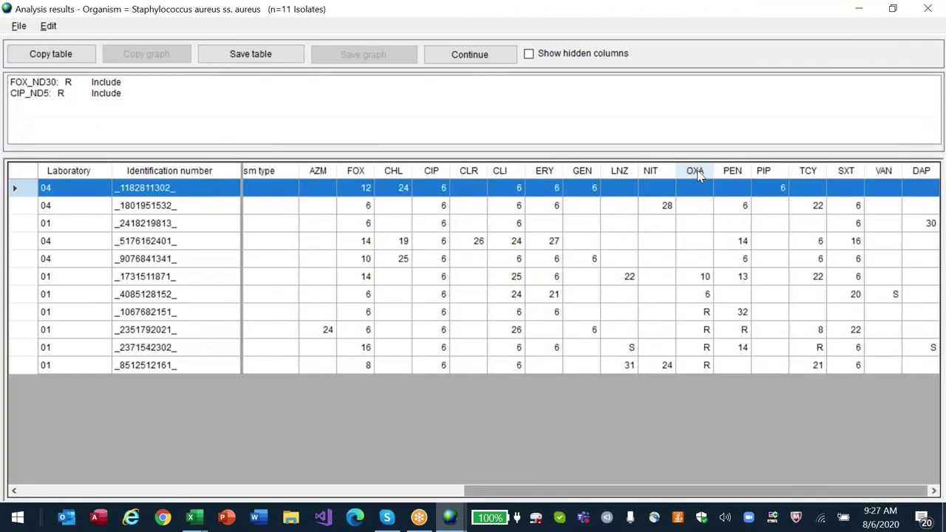
pyautogui.click(434, 175)
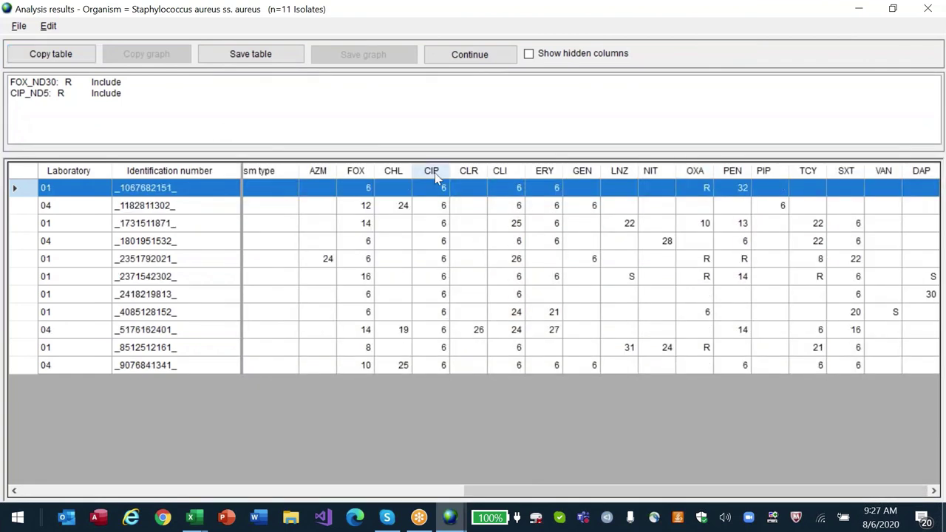
pyautogui.click(356, 171)
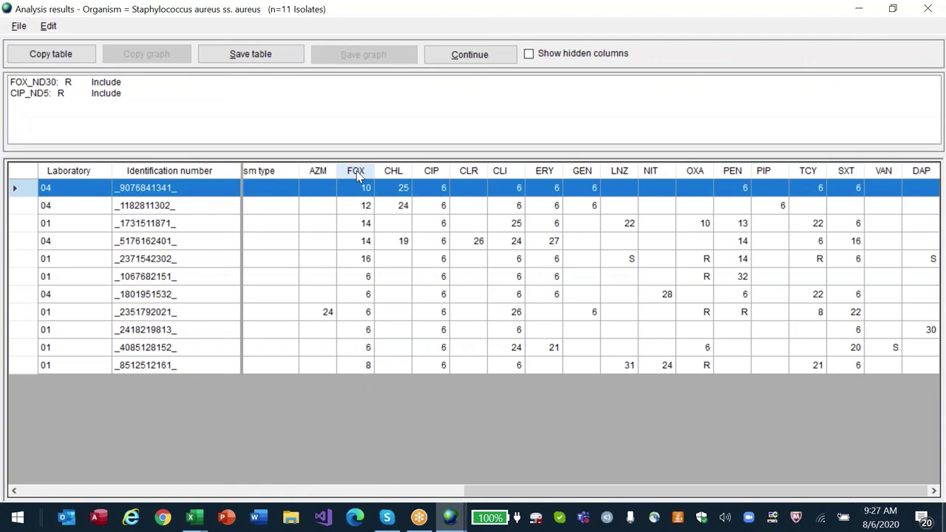
pyautogui.press('Escape')
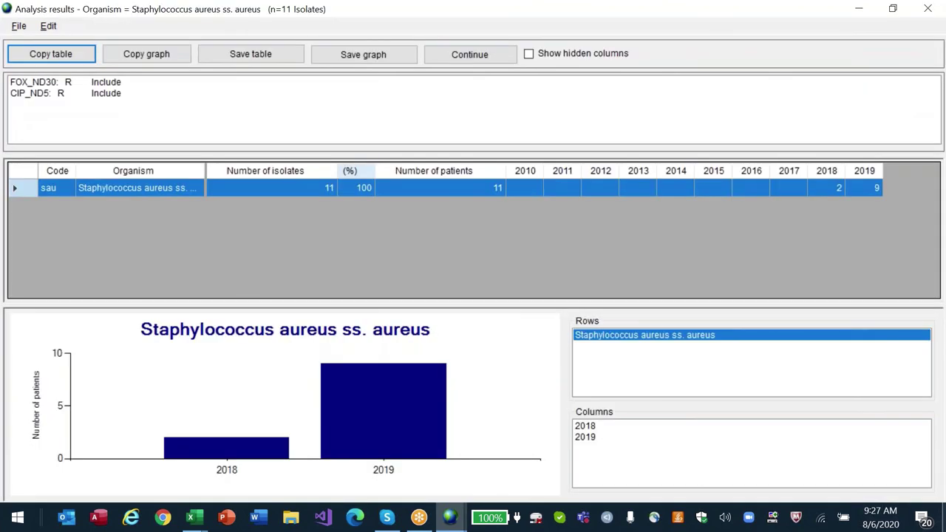
pyautogui.press('Escape')
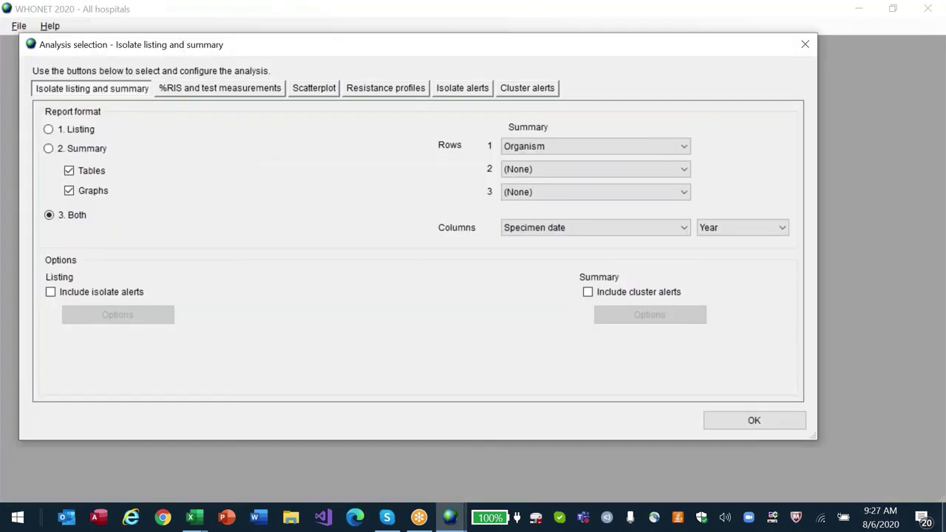
# Step: In the WHO Test Hospital laboratory, run a resistance profiles listing and summary for Staphylococcus aureus with specimen date columns by day
pyautogui.click(370, 92)
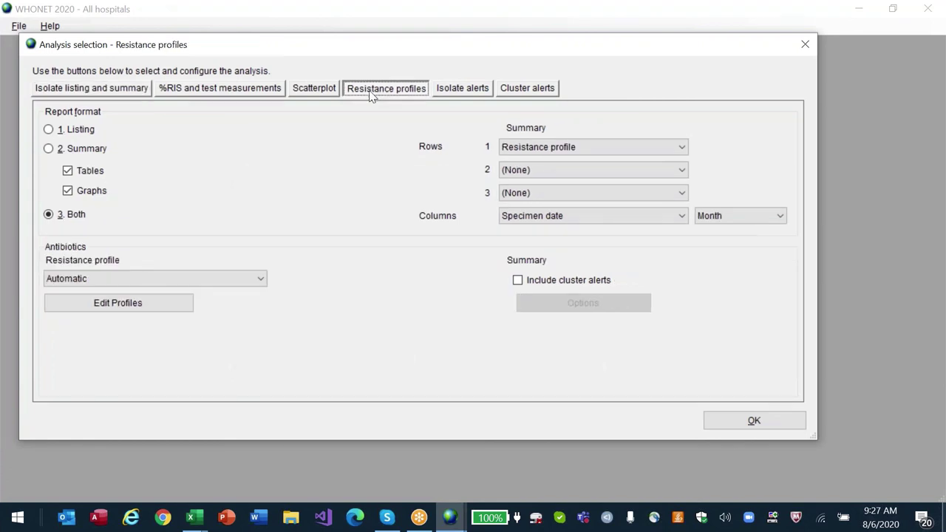
pyautogui.press('Return')
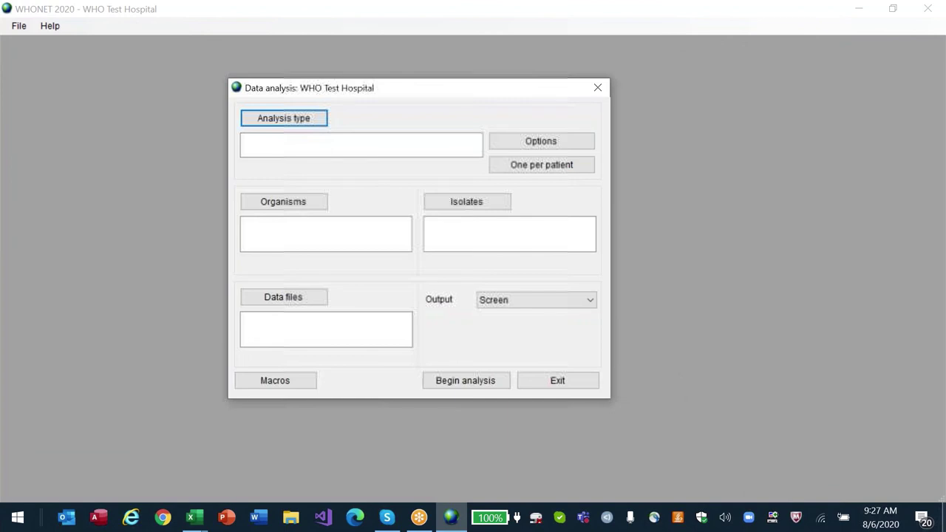
pyautogui.press('Return')
pyautogui.click(387, 88)
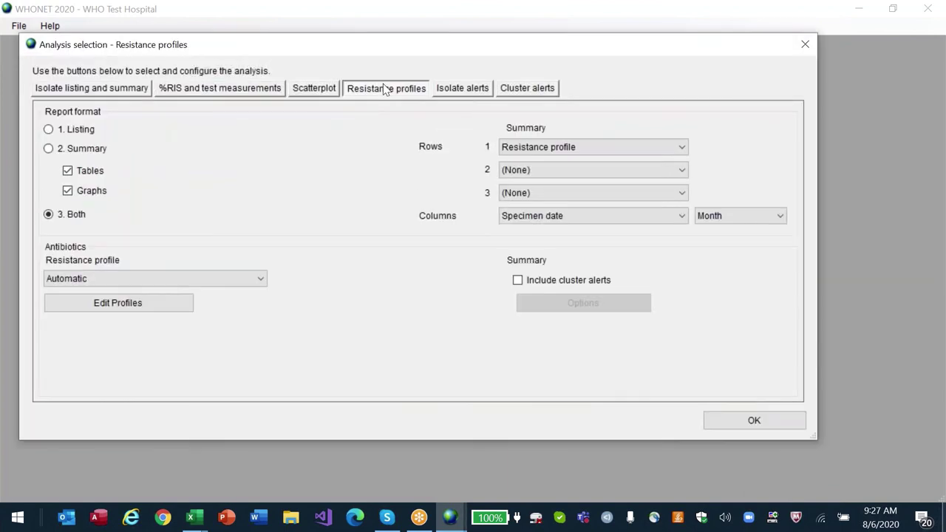
pyautogui.click(739, 216)
pyautogui.press('Escape')
pyautogui.click(754, 425)
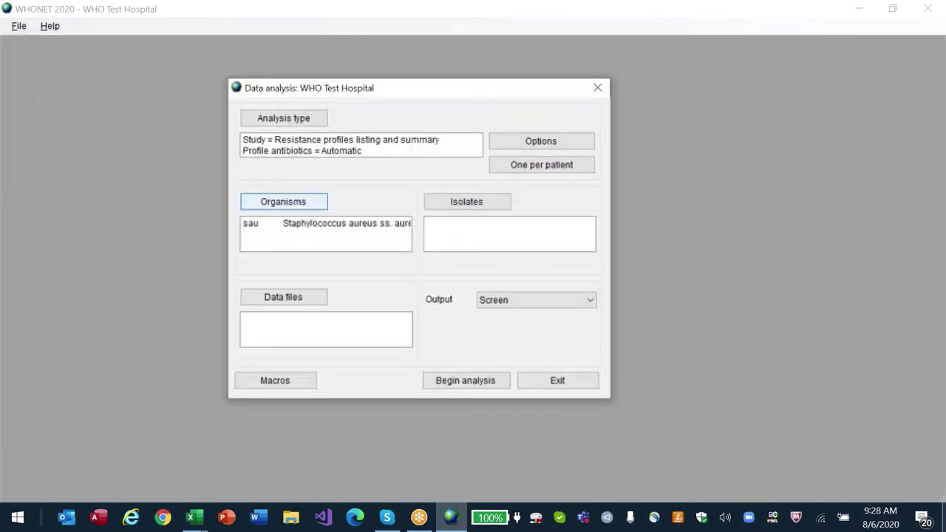
pyautogui.click(292, 302)
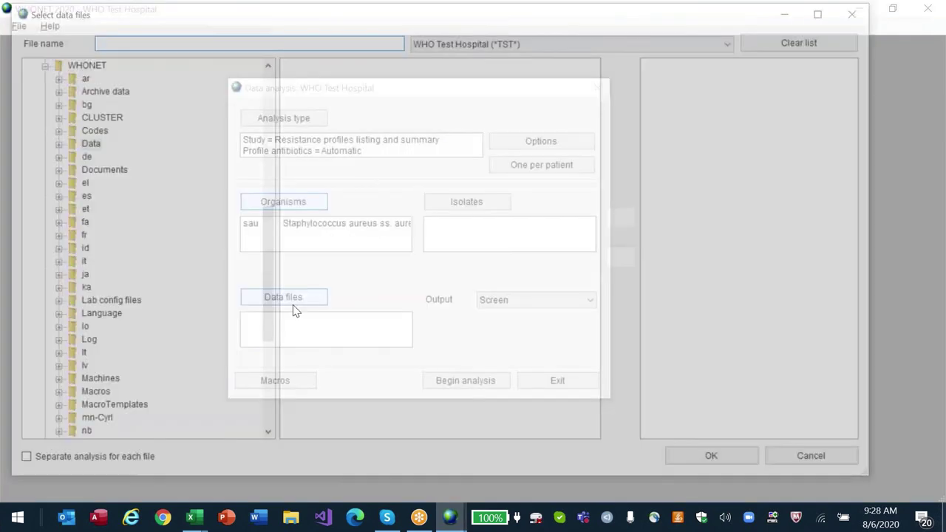
pyautogui.click(320, 97)
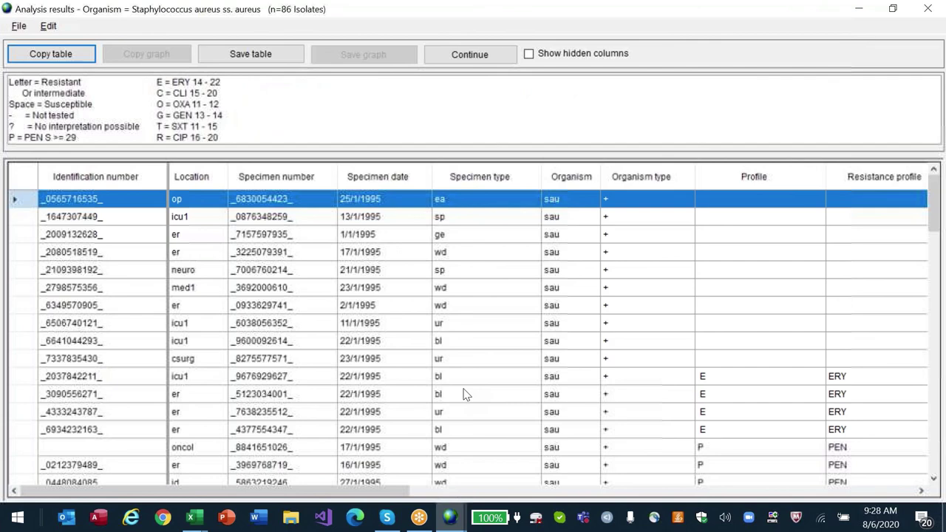
# Step: Examine the Profile, Resistance profile, MDR, XDR and PDR columns of the Staphylococcus aureus isolate listing
pyautogui.scroll(-2, 466, 394)
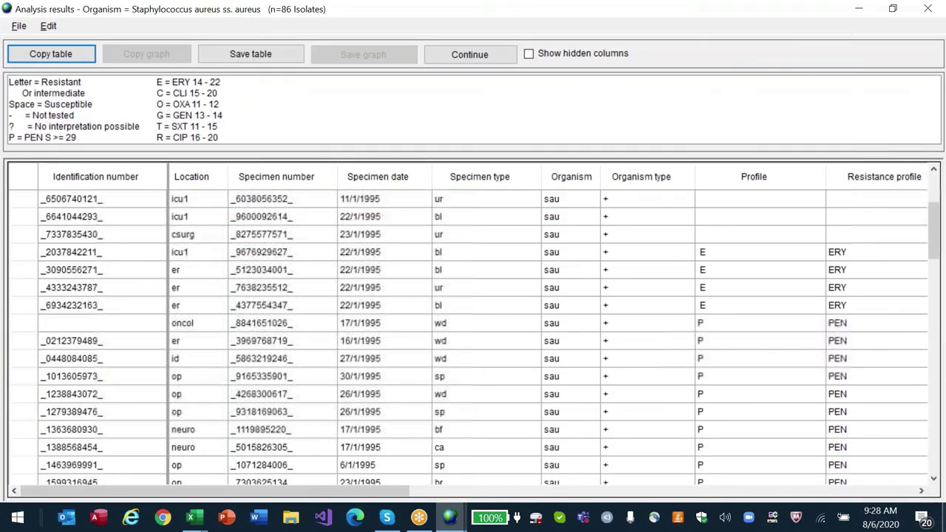
pyautogui.scroll(-5, 826, 329)
pyautogui.hscroll(3, 826, 329)
pyautogui.click(826, 329)
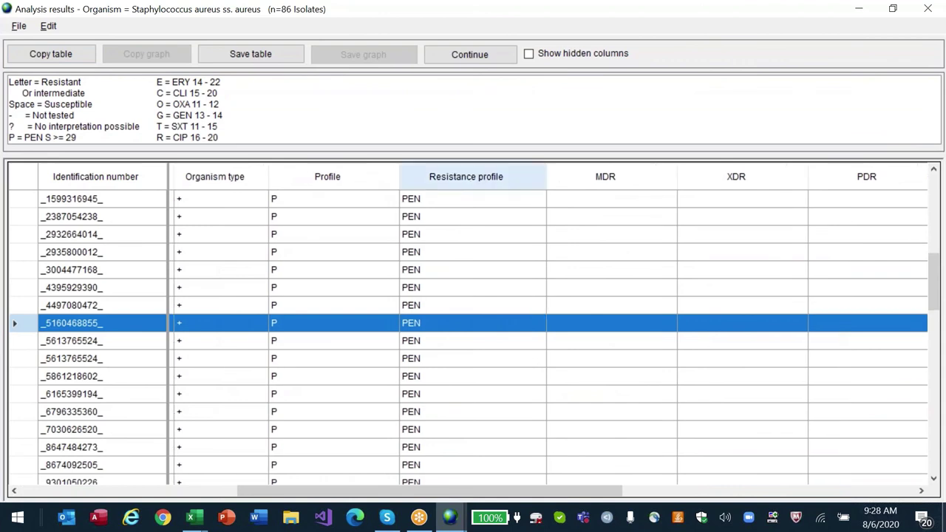
pyautogui.click(465, 177)
pyautogui.click(102, 270)
pyautogui.click(102, 447)
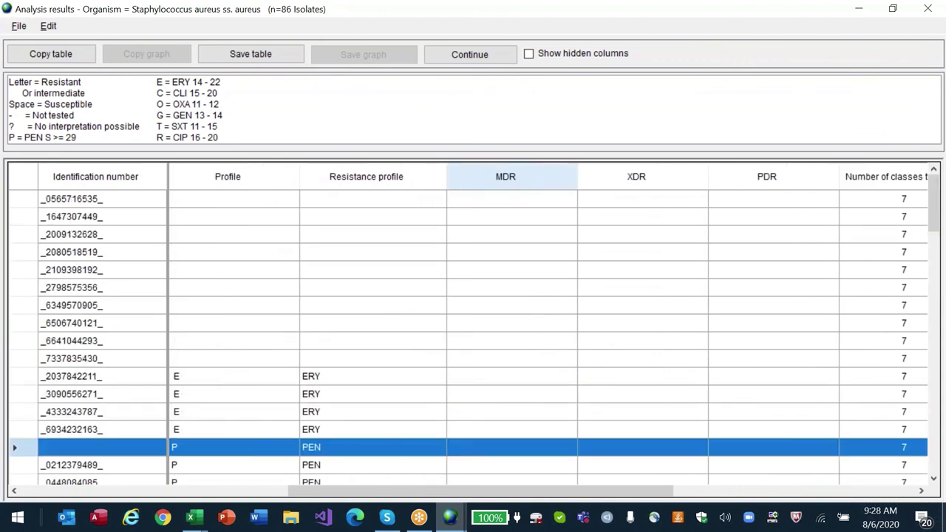
# Step: Go through the listed isolates row by row, comparing the ERY, PEN, ERY CIP, PEN CIP and PEN ERY resistance profiles
pyautogui.click(102, 376)
pyautogui.keyDown('shift'); pyautogui.click(102, 429); pyautogui.keyUp('shift')
pyautogui.click(102, 447)
pyautogui.press('Down')
pyautogui.press('Down')
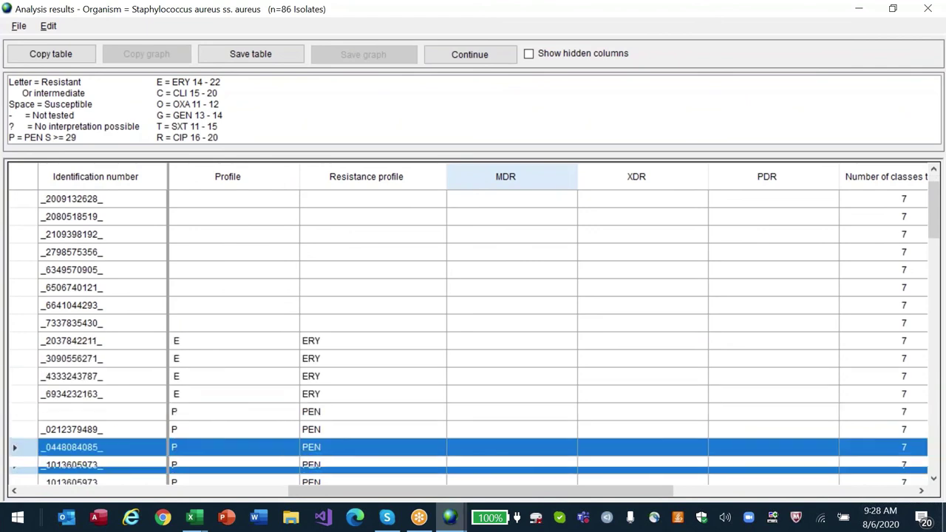
pyautogui.press('Down')
pyautogui.press('Down')
pyautogui.press('Down')
pyautogui.press('Down')
pyautogui.press('Down')
pyautogui.press('Down')
pyautogui.press('Down')
pyautogui.press('Down')
pyautogui.press('Down')
pyautogui.press('Down')
pyautogui.press('Down')
pyautogui.press('Down')
pyautogui.press('Down')
pyautogui.press('Down')
pyautogui.press('Down')
pyautogui.press('Down')
pyautogui.press('Down')
pyautogui.press('Down')
pyautogui.press('Down')
pyautogui.press('Down')
pyautogui.press('Down')
pyautogui.press('Down')
pyautogui.press('Down')
pyautogui.press('Down')
pyautogui.press('Down')
pyautogui.press('Down')
pyautogui.press('Down')
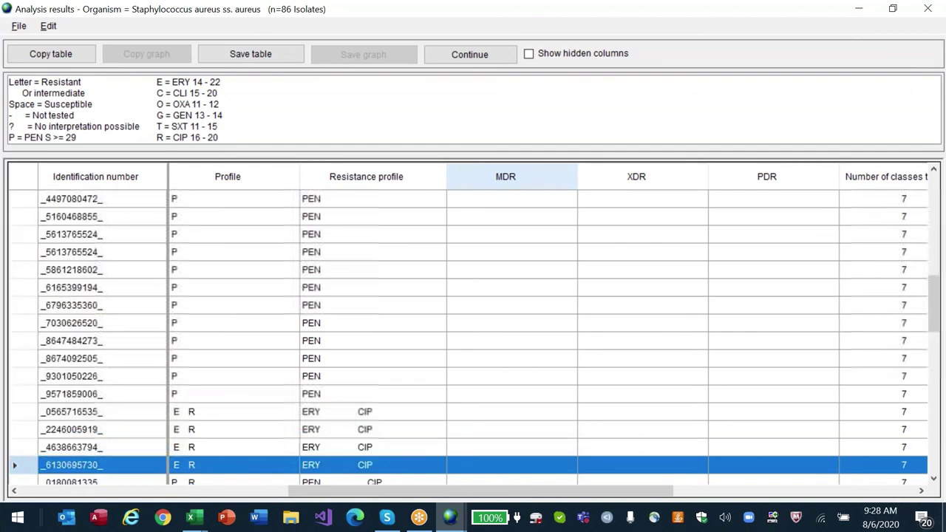
pyautogui.press('Down')
pyautogui.press('Down')
pyautogui.press('Down')
pyautogui.press('Down')
pyautogui.press('Down')
pyautogui.press('Down')
pyautogui.press('Down')
pyautogui.press('Down')
pyautogui.press('Down')
pyautogui.press('Down')
pyautogui.press('Down')
pyautogui.press('Down')
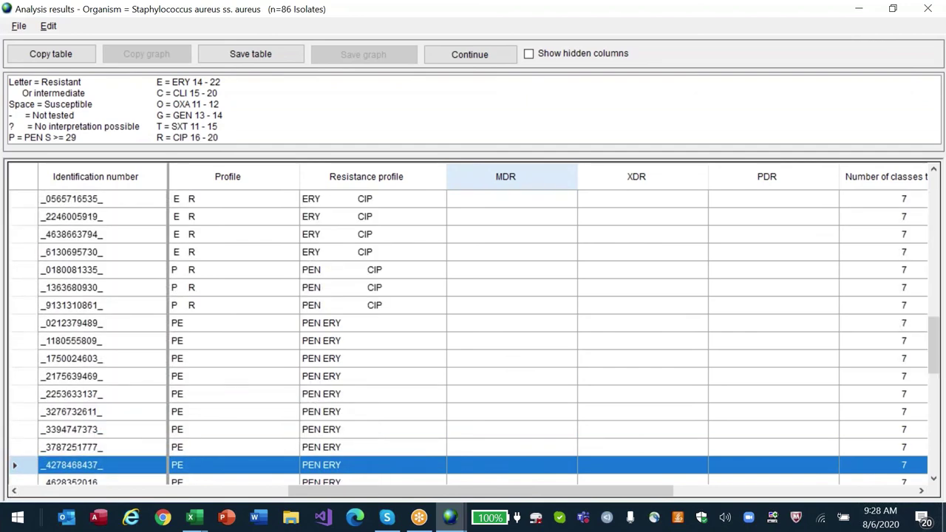
# Step: Go to the end of the listing and highlight the four isolates with the PECOGTR profile
pyautogui.hotkey('ctrl', 'End')
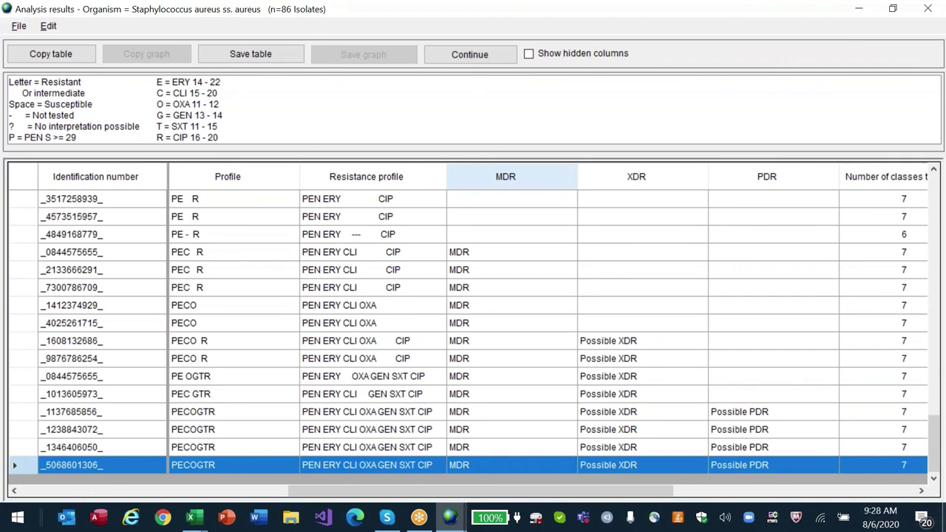
pyautogui.hotkey('shift', 'Up')
pyautogui.hotkey('shift', 'Up')
pyautogui.hotkey('shift', 'Up')
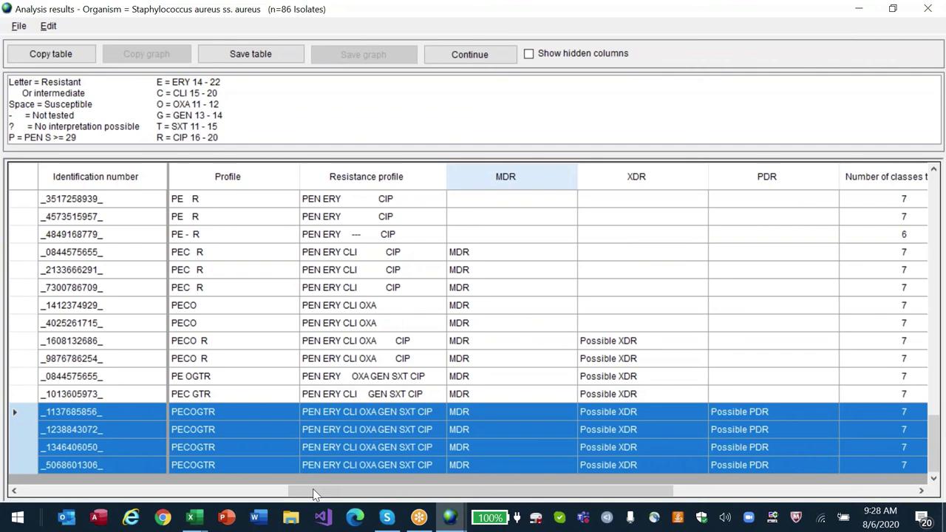
# Step: Check the location, specimen date and specimen type of the four PECOGTR isolates, and close the listing
pyautogui.moveTo(313, 494); pyautogui.dragTo(290, 494)
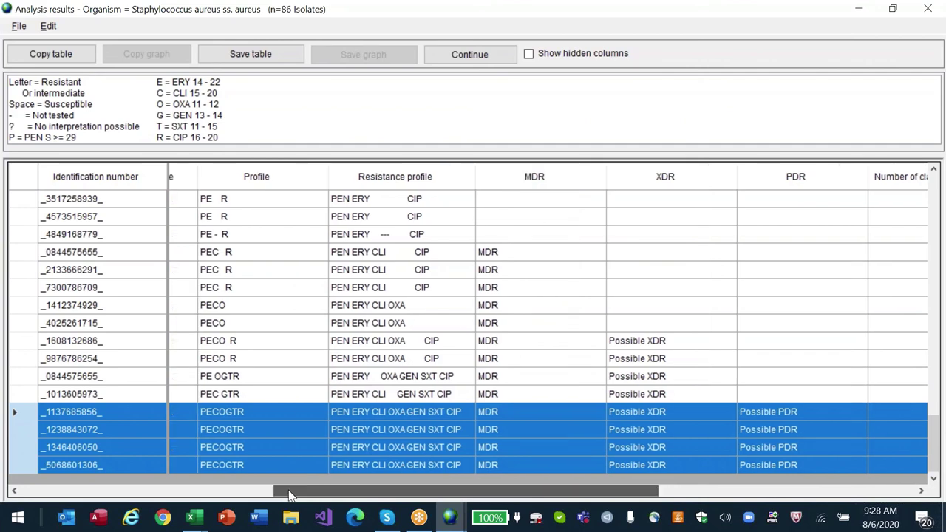
pyautogui.click(207, 464)
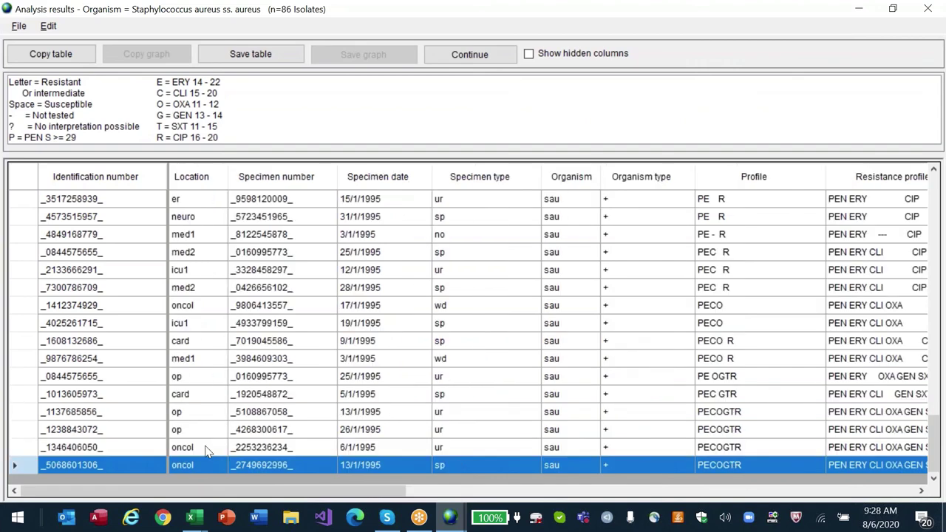
pyautogui.press('Up')
pyautogui.press('Up')
pyautogui.press('Up')
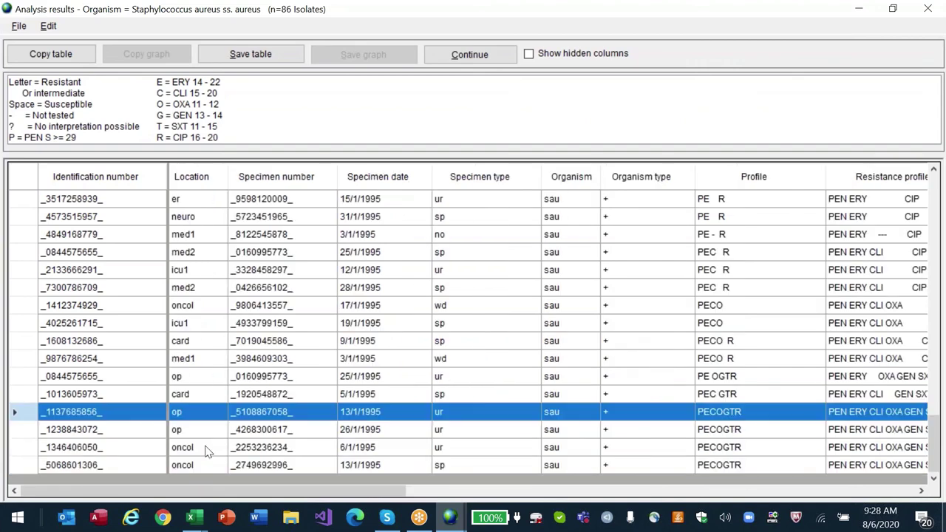
pyautogui.press('Escape')
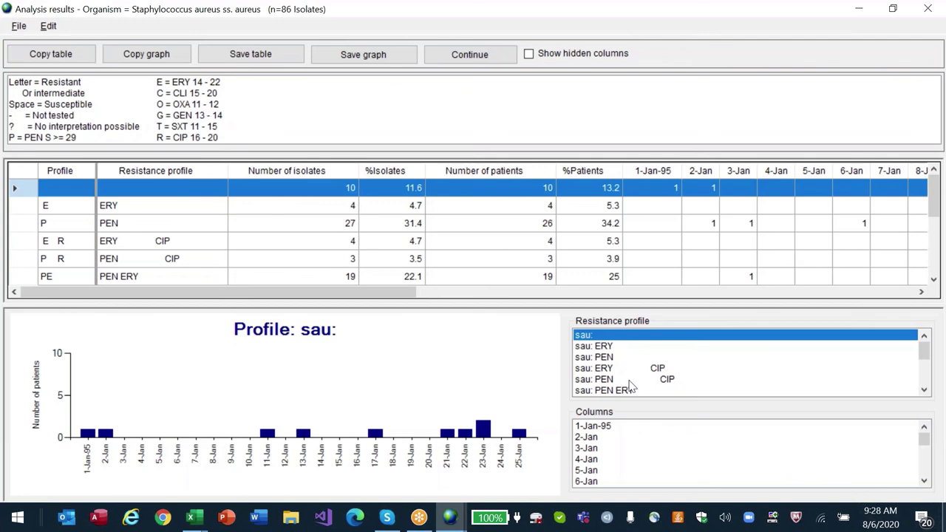
# Step: Browse the summary graphs of successive resistance profiles up to PEN ERY CLI CIP, and close the analysis
pyautogui.press('Down')
pyautogui.press('Down')
pyautogui.press('Down')
pyautogui.press('Down')
pyautogui.press('Down')
pyautogui.press('Down')
pyautogui.press('Down')
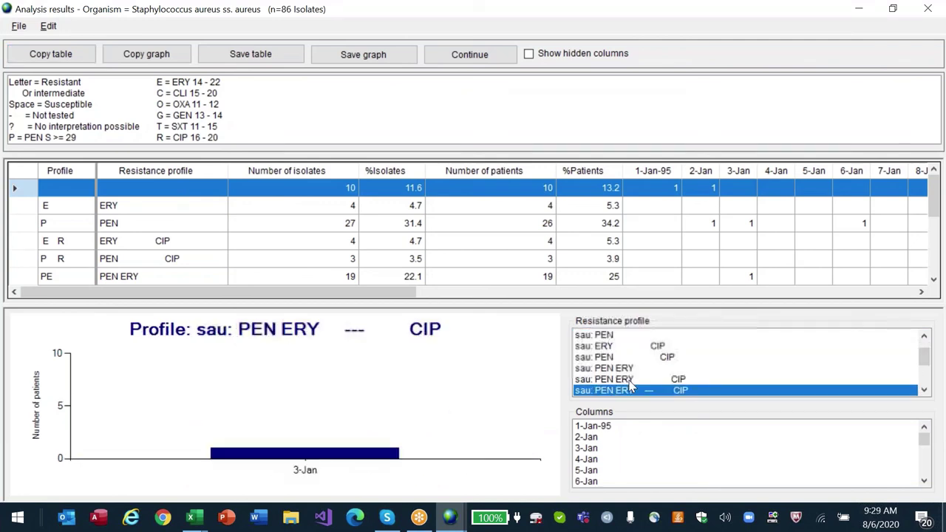
pyautogui.press('Down')
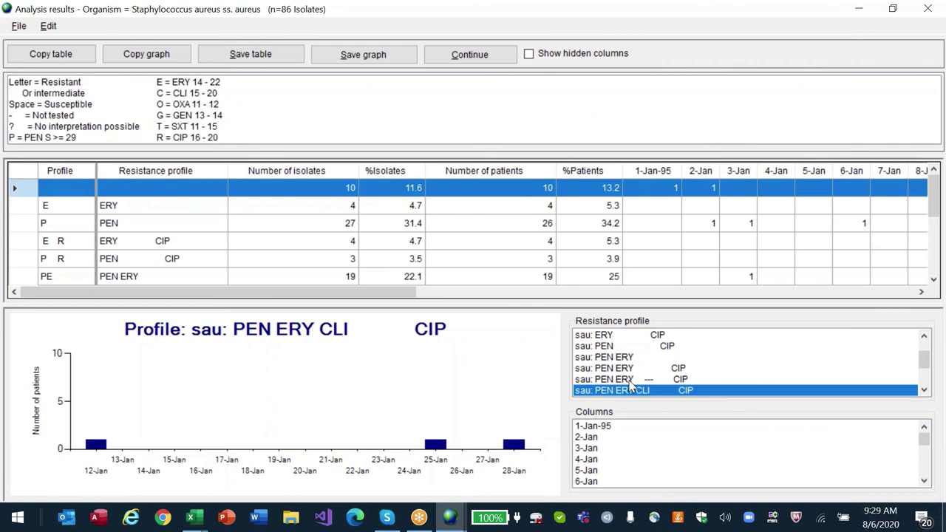
pyautogui.press('Escape')
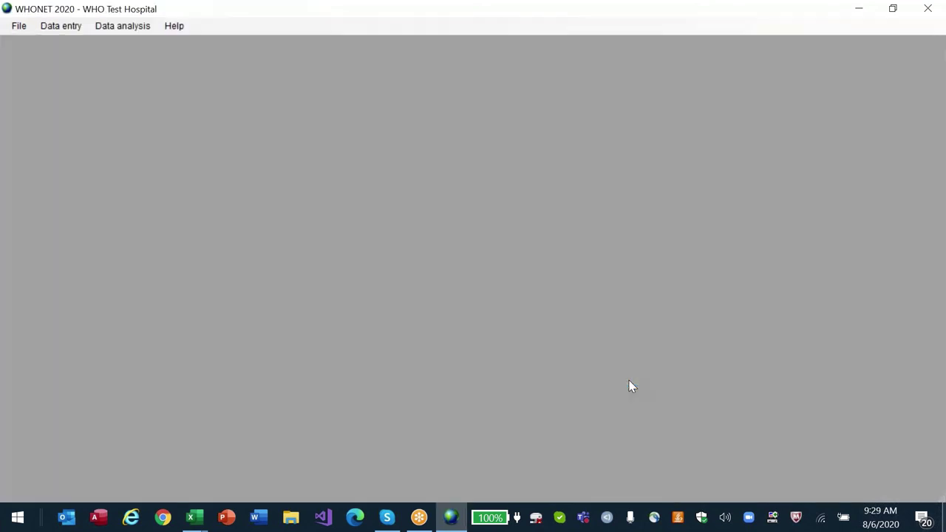